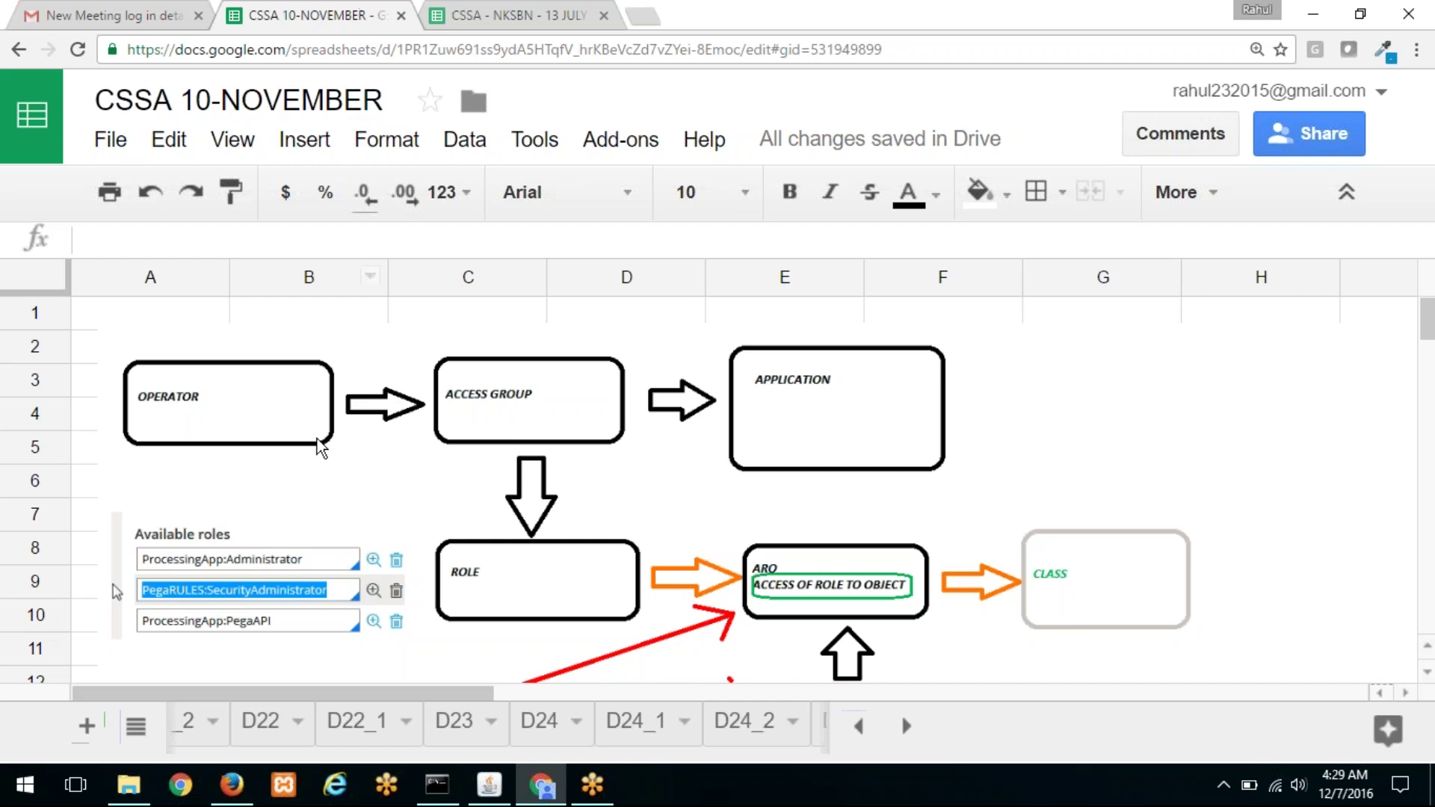
Step: Switch to the D25 sheet holding the totalRecords stored procedure
scroll(322, 447, down, 1)
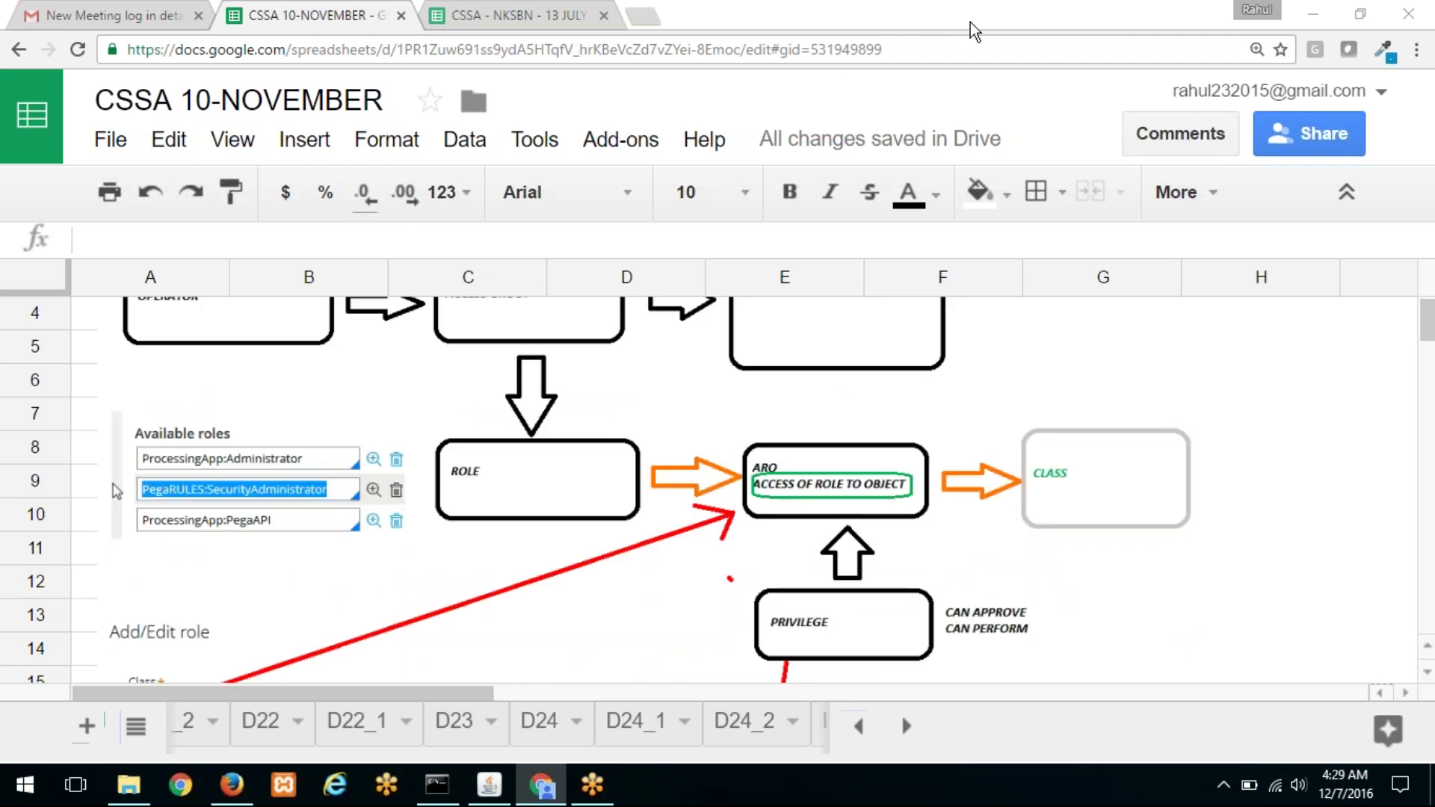
scroll(423, 516, down, 4)
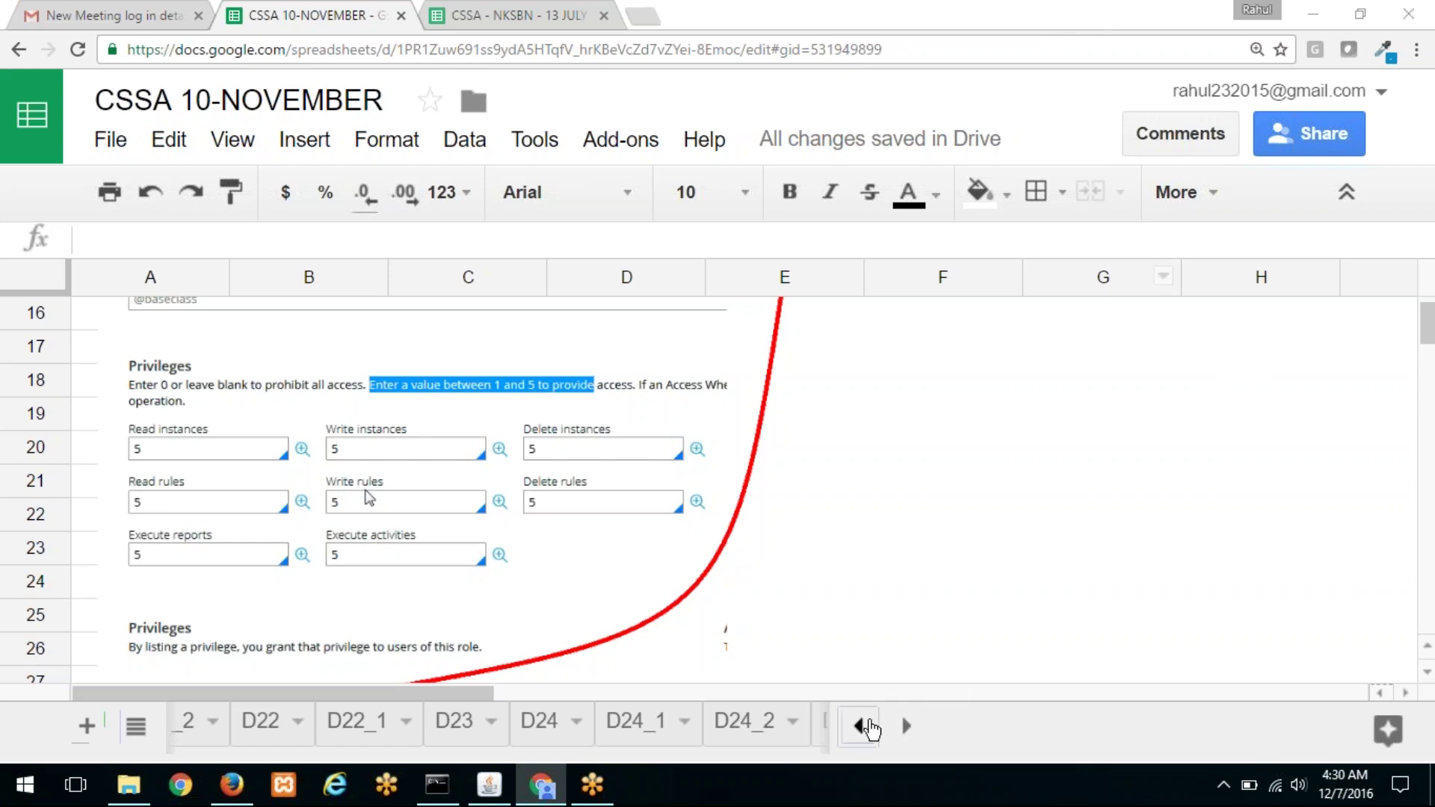
scroll(641, 416, up, 5)
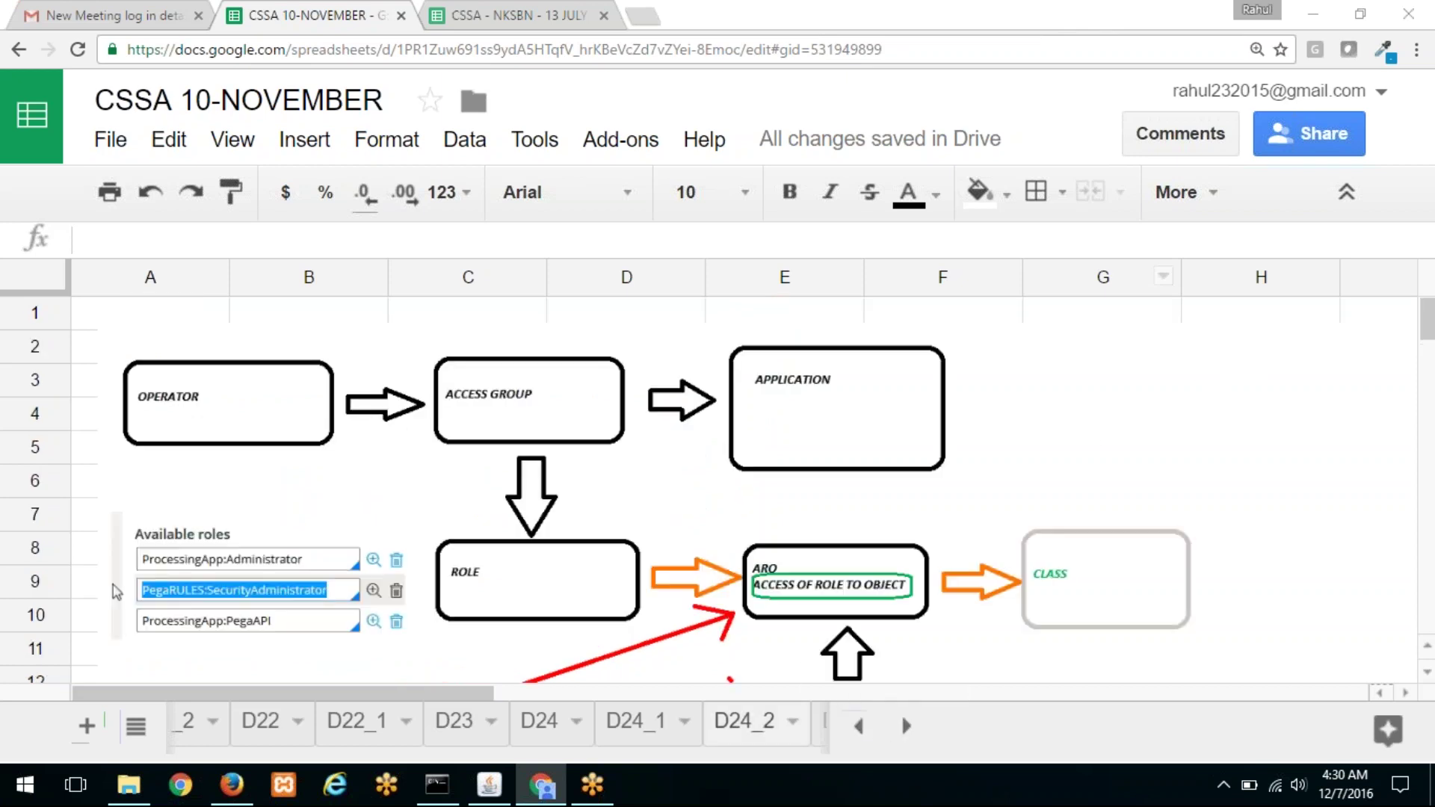
click(859, 726)
click(859, 726)
click(906, 726)
click(906, 726)
click(906, 726)
click(567, 738)
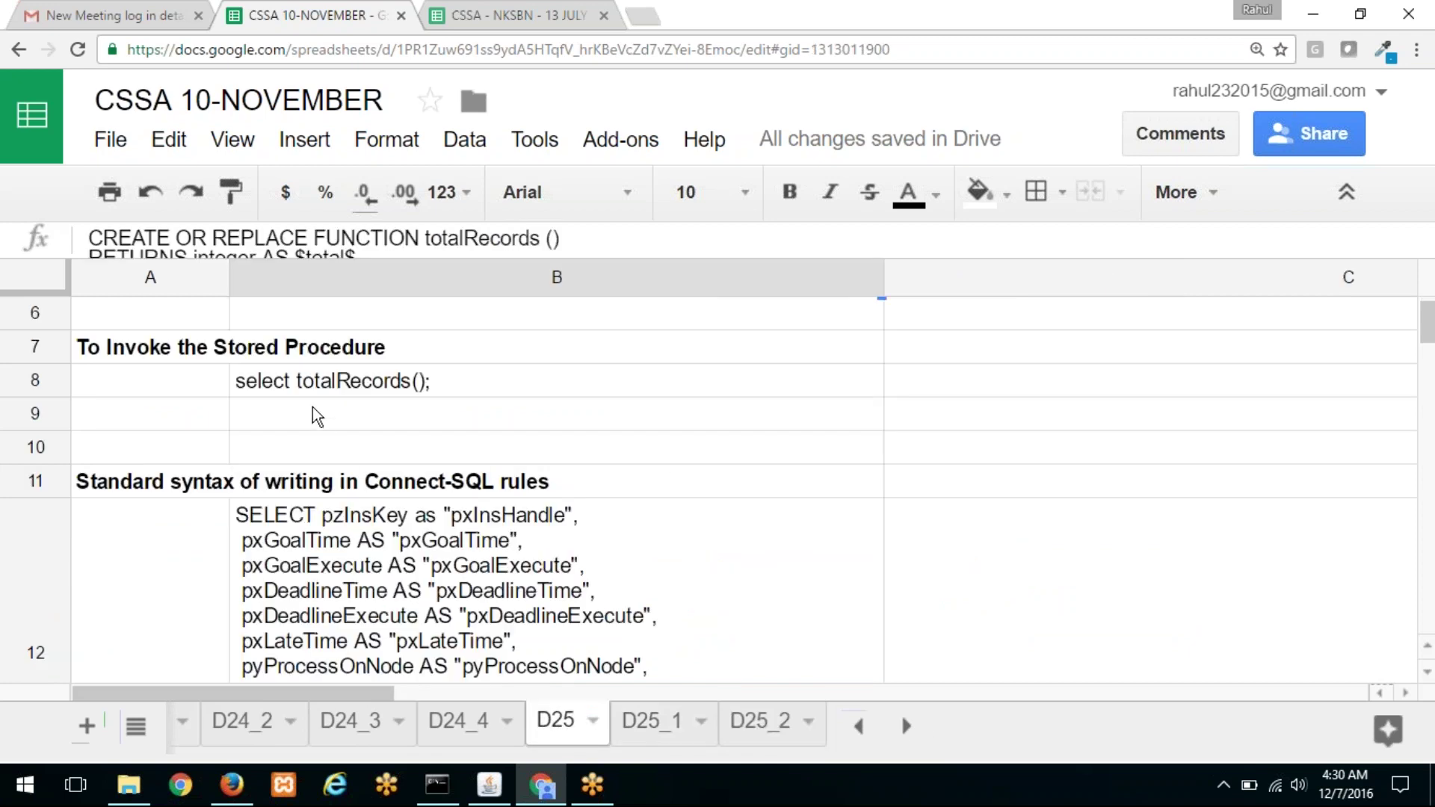
Step: Select cell B9 below the invoke query, then bring up the PRPCPersonalEdition folder window
click(314, 412)
scroll(334, 417, up, 4)
scroll(333, 416, down, 1)
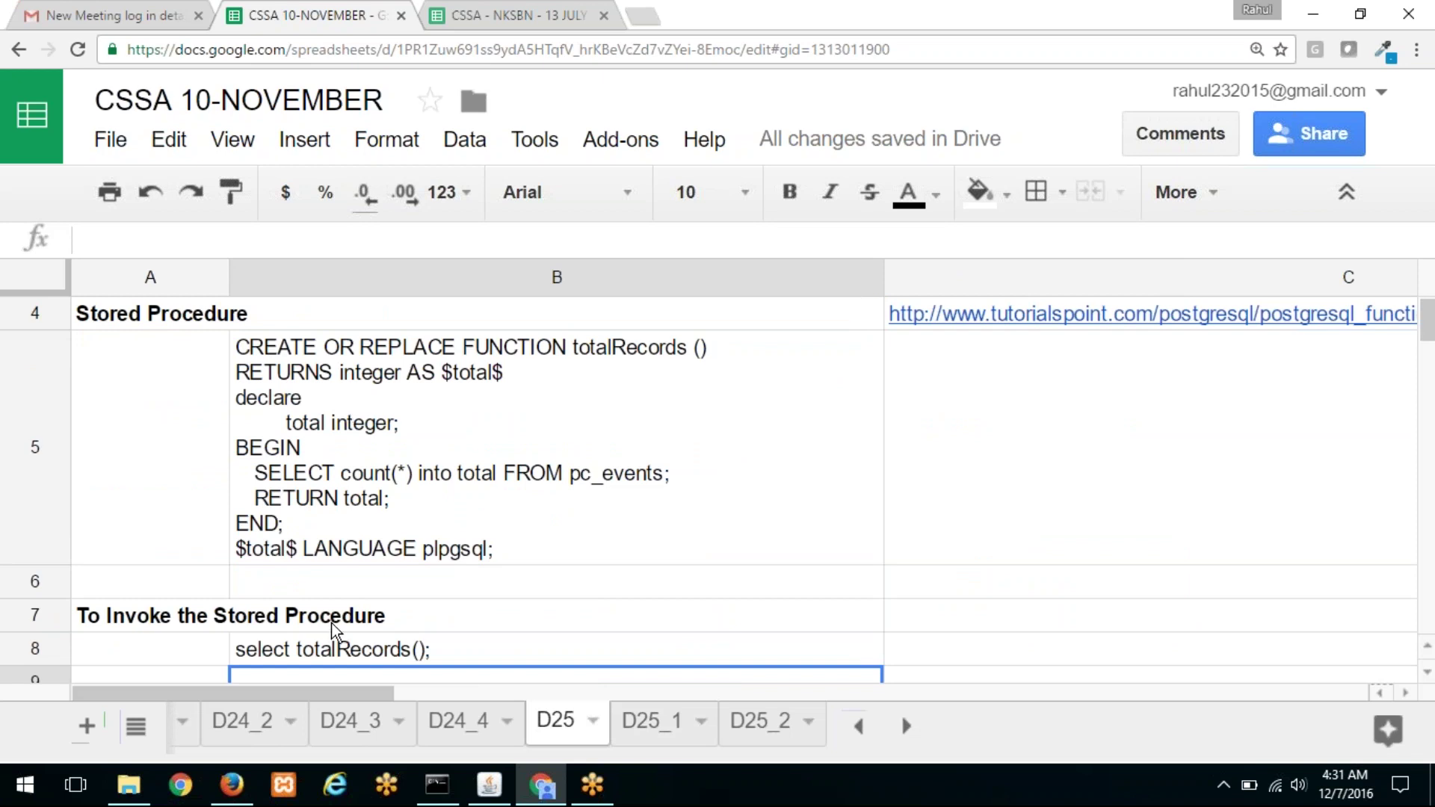
click(119, 791)
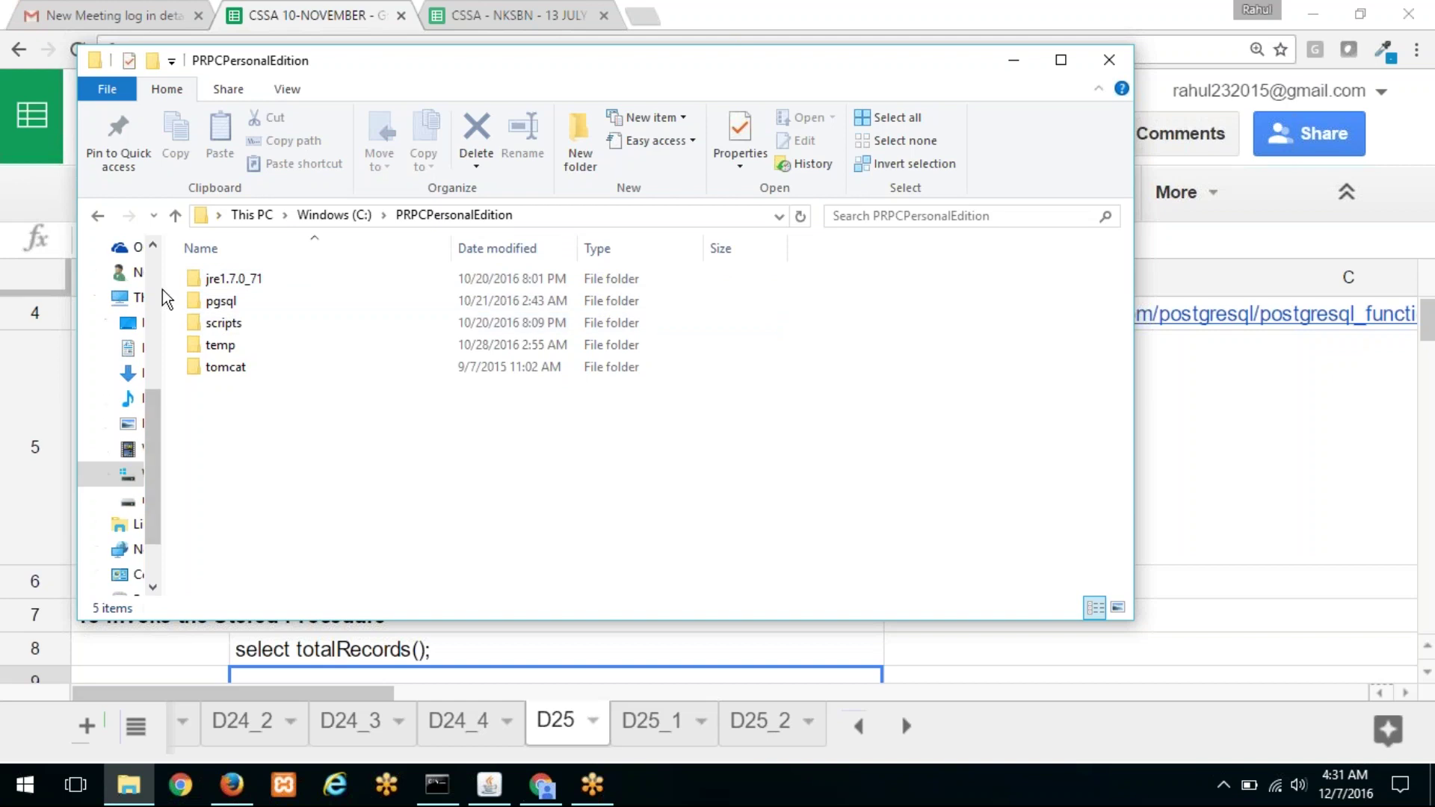
Step: Go into the pgsql\bin folder under PRPCPersonalEdition
drag(160, 282, 135, 281)
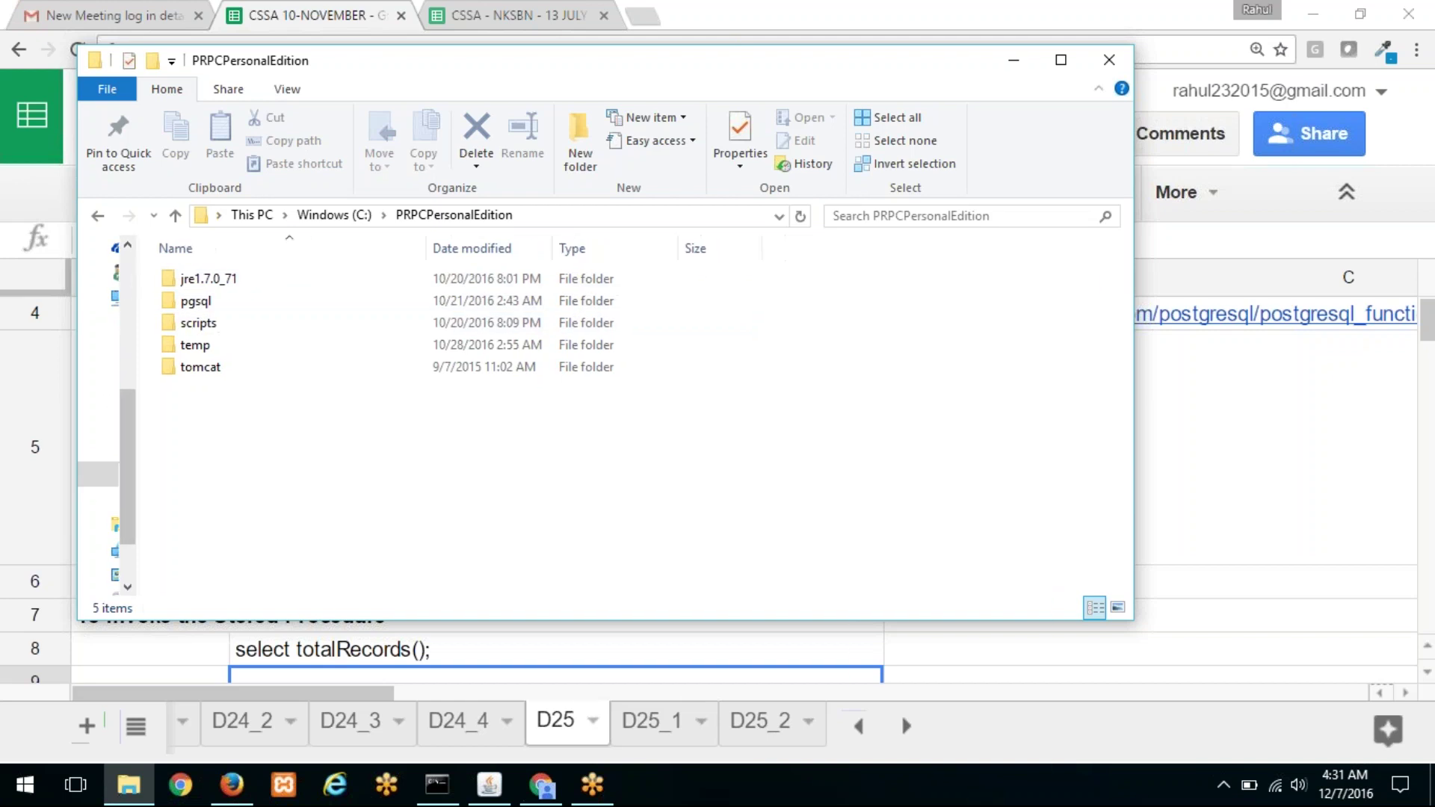
double_click(214, 303)
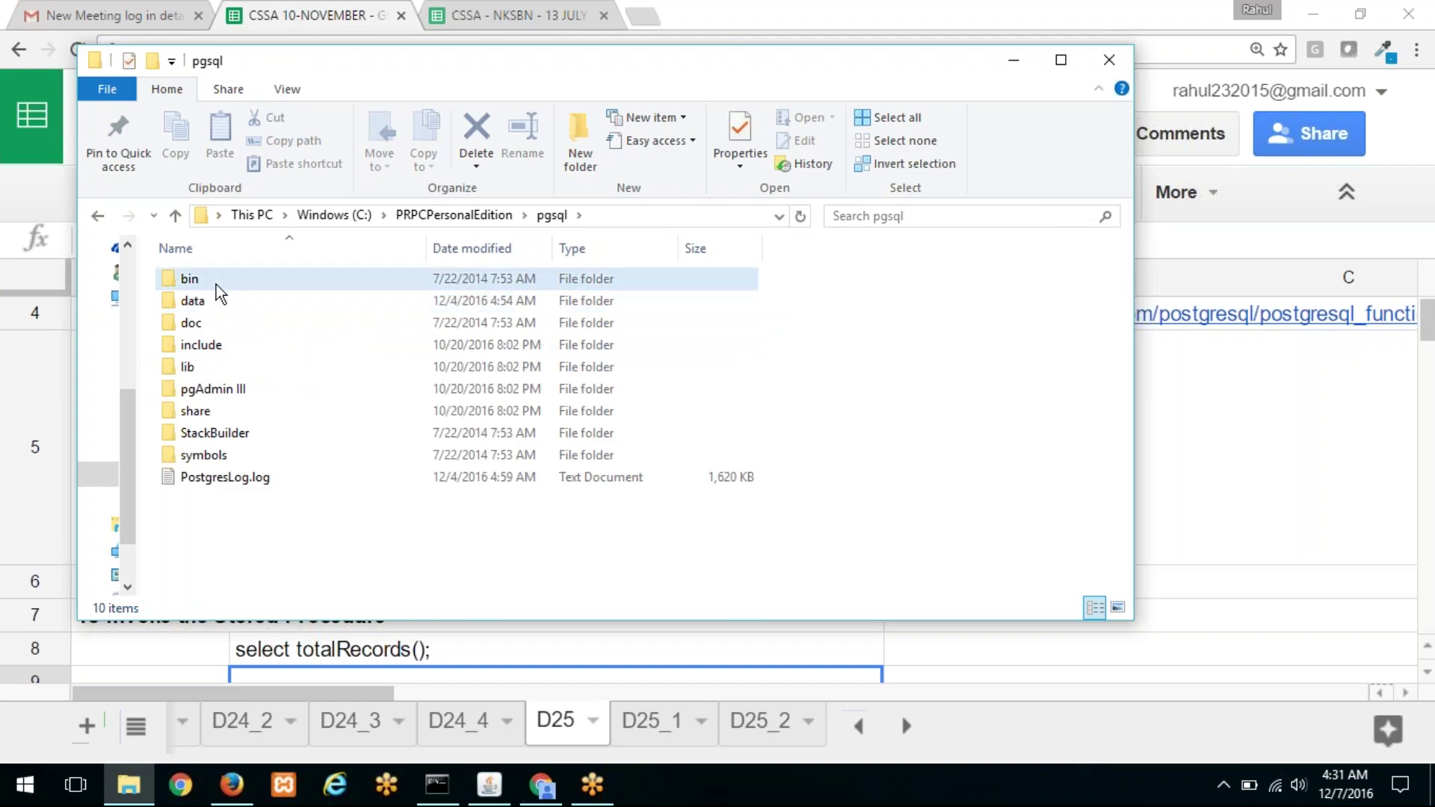
double_click(217, 282)
Step: Find pgAdmin3.exe in the bin folder and launch pgAdmin III
click(274, 455)
scroll(275, 436, down, 3)
scroll(276, 429, down, 1)
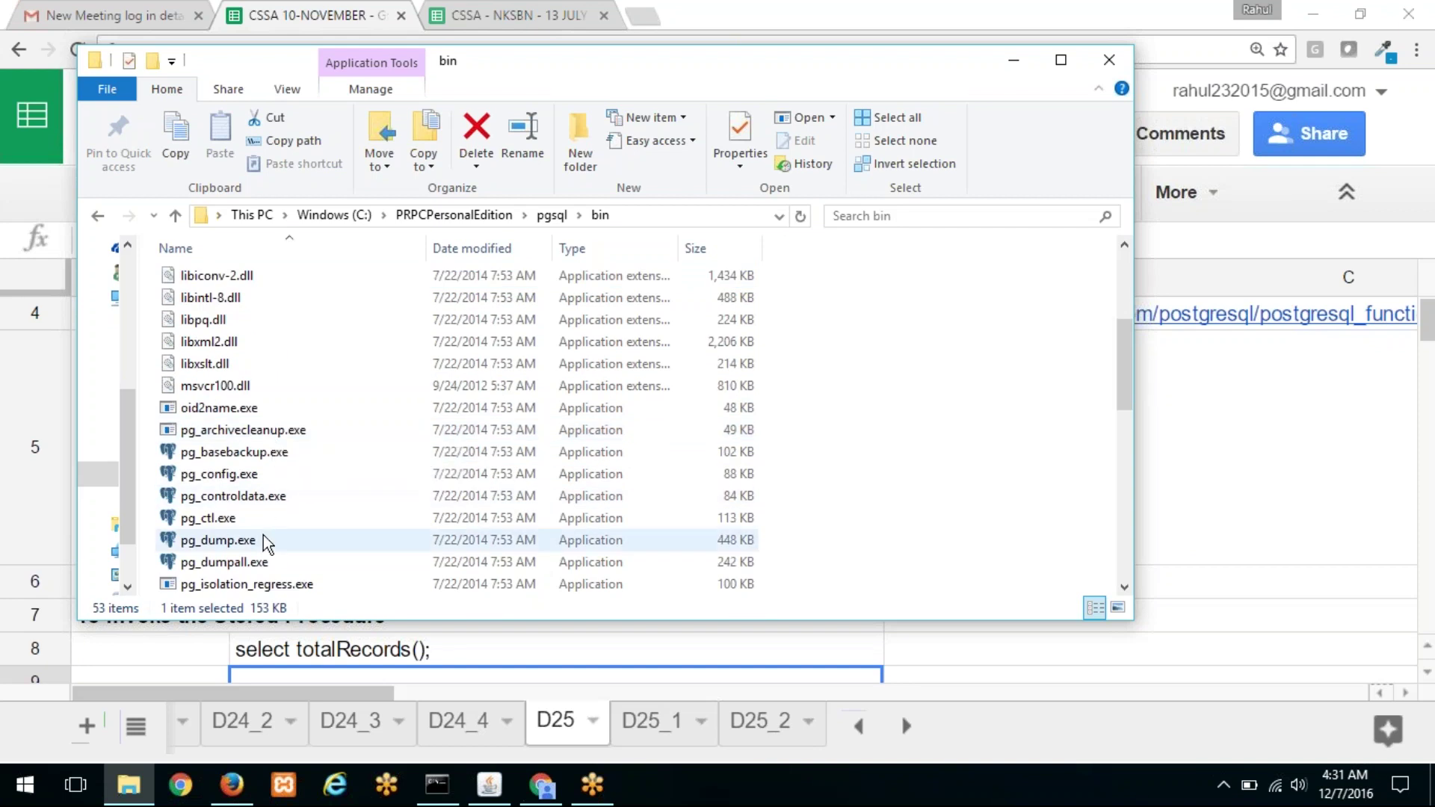
click(263, 456)
scroll(270, 462, down, 3)
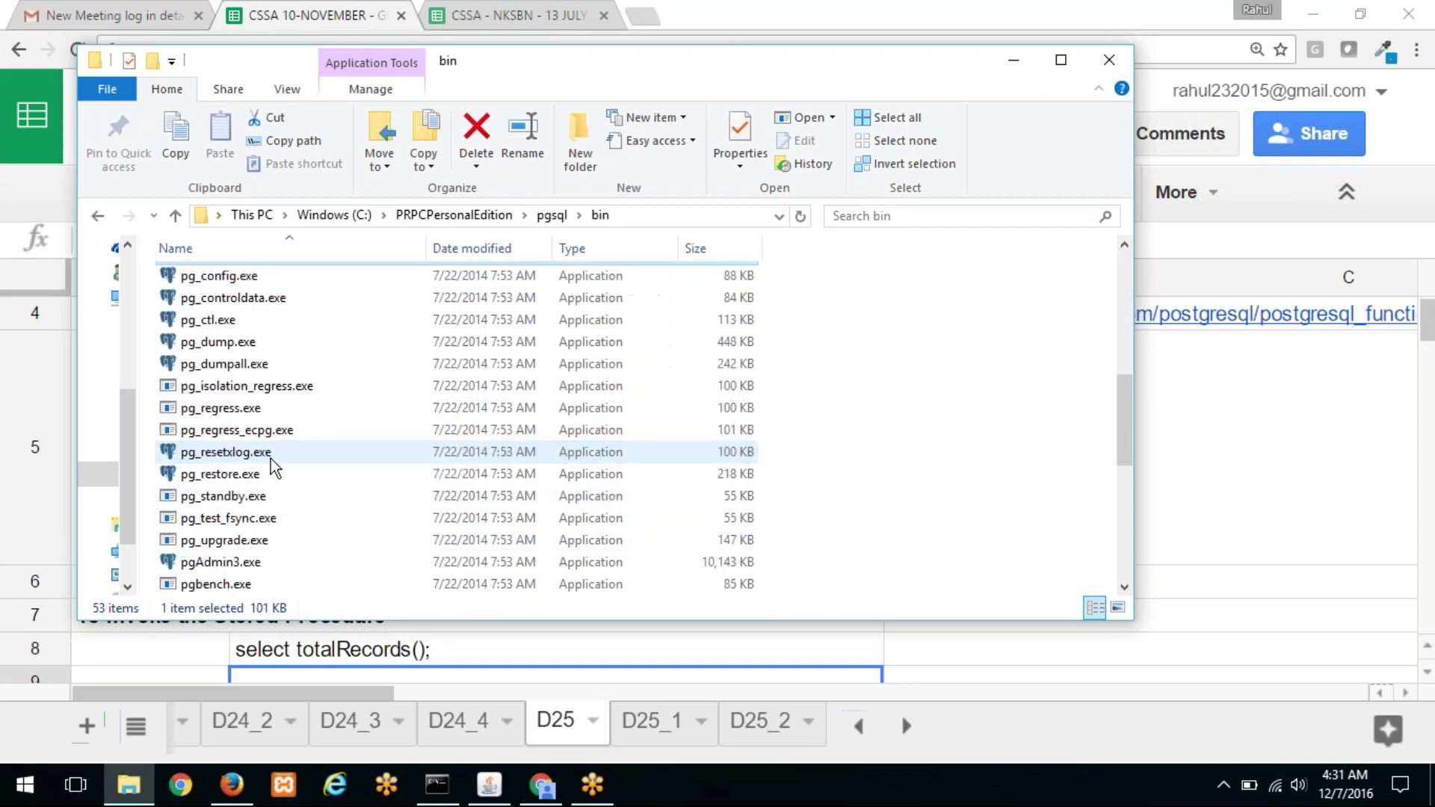
scroll(271, 459, down, 1)
click(252, 497)
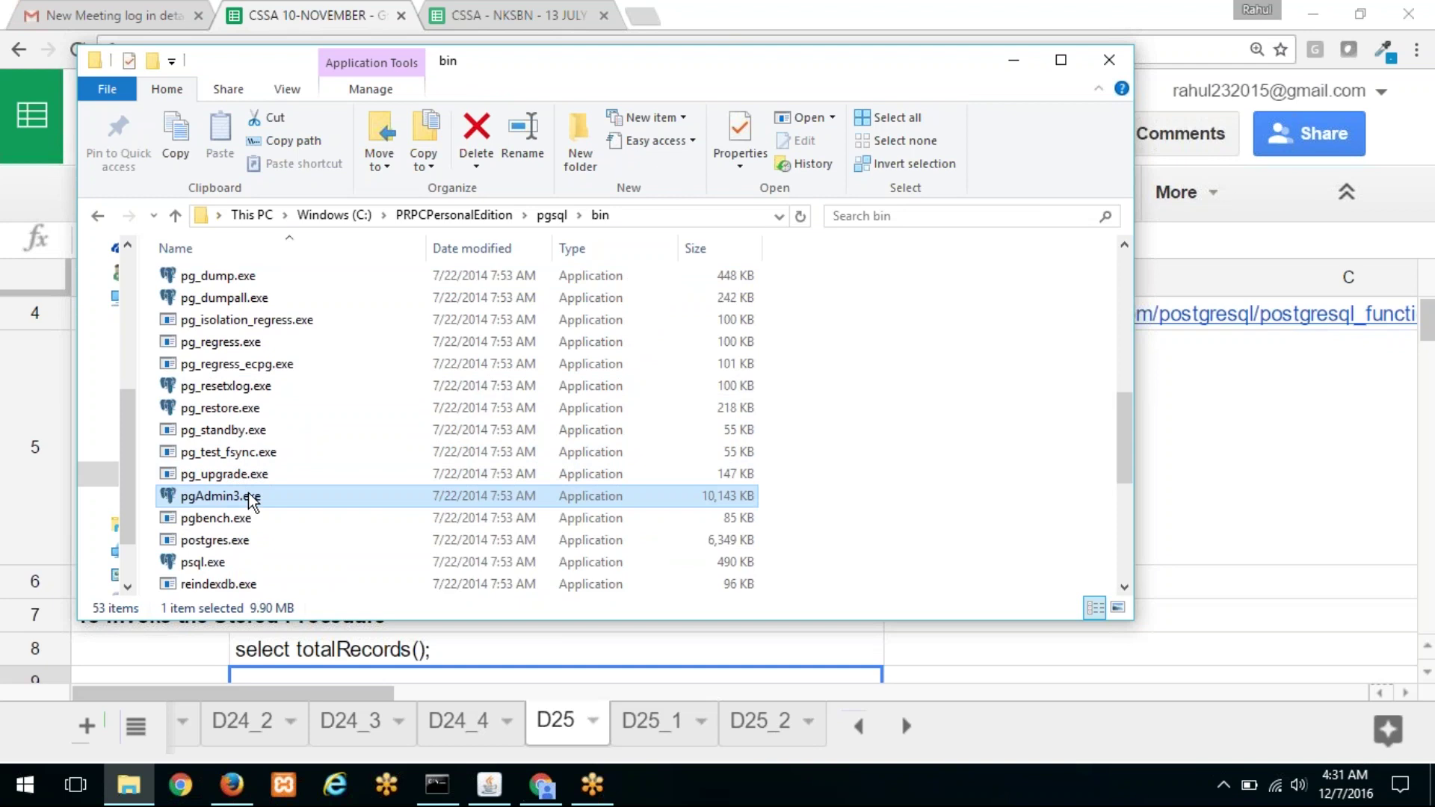
double_click(251, 499)
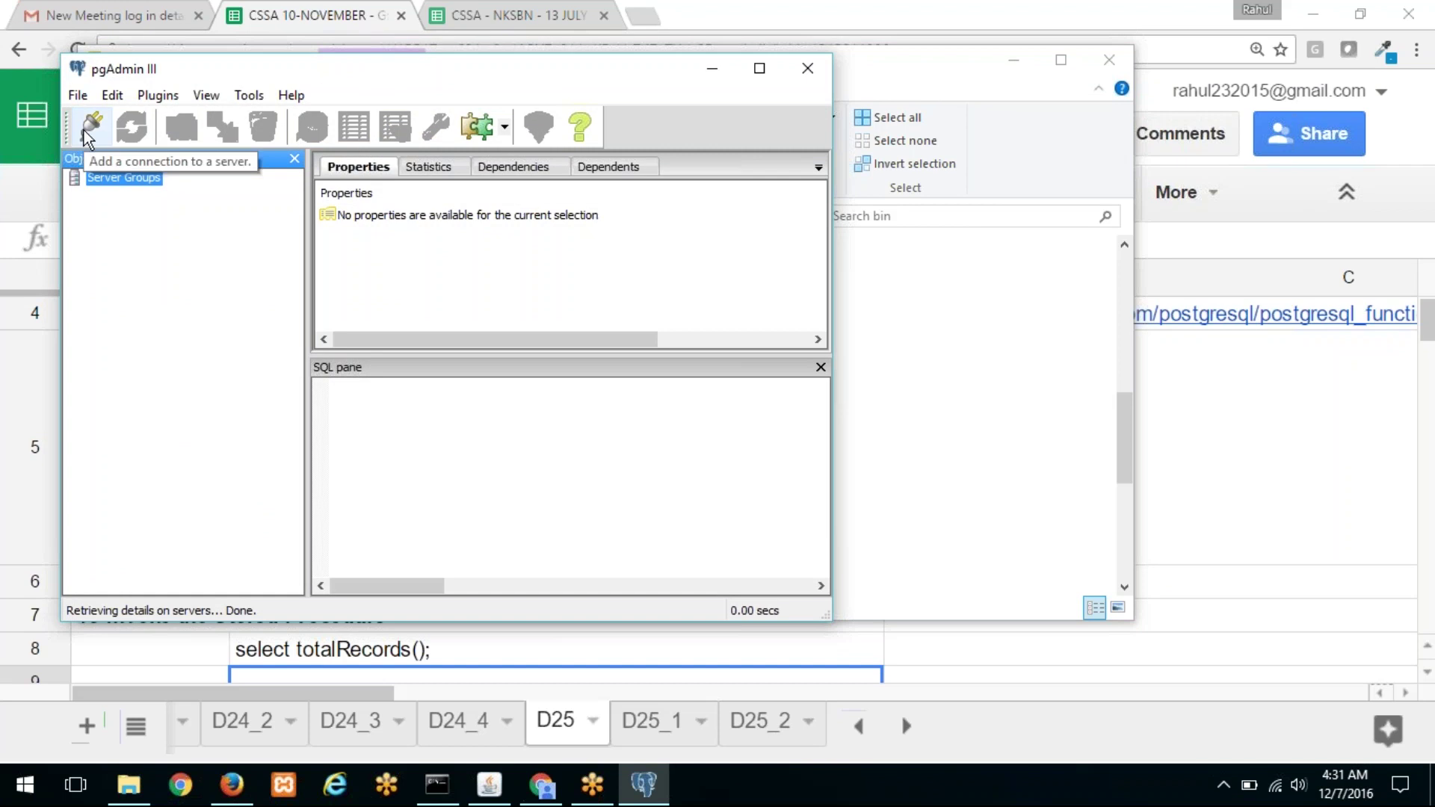
Step: Start a new server registration named PEGA with host localhost, then return to the bin folder
click(86, 127)
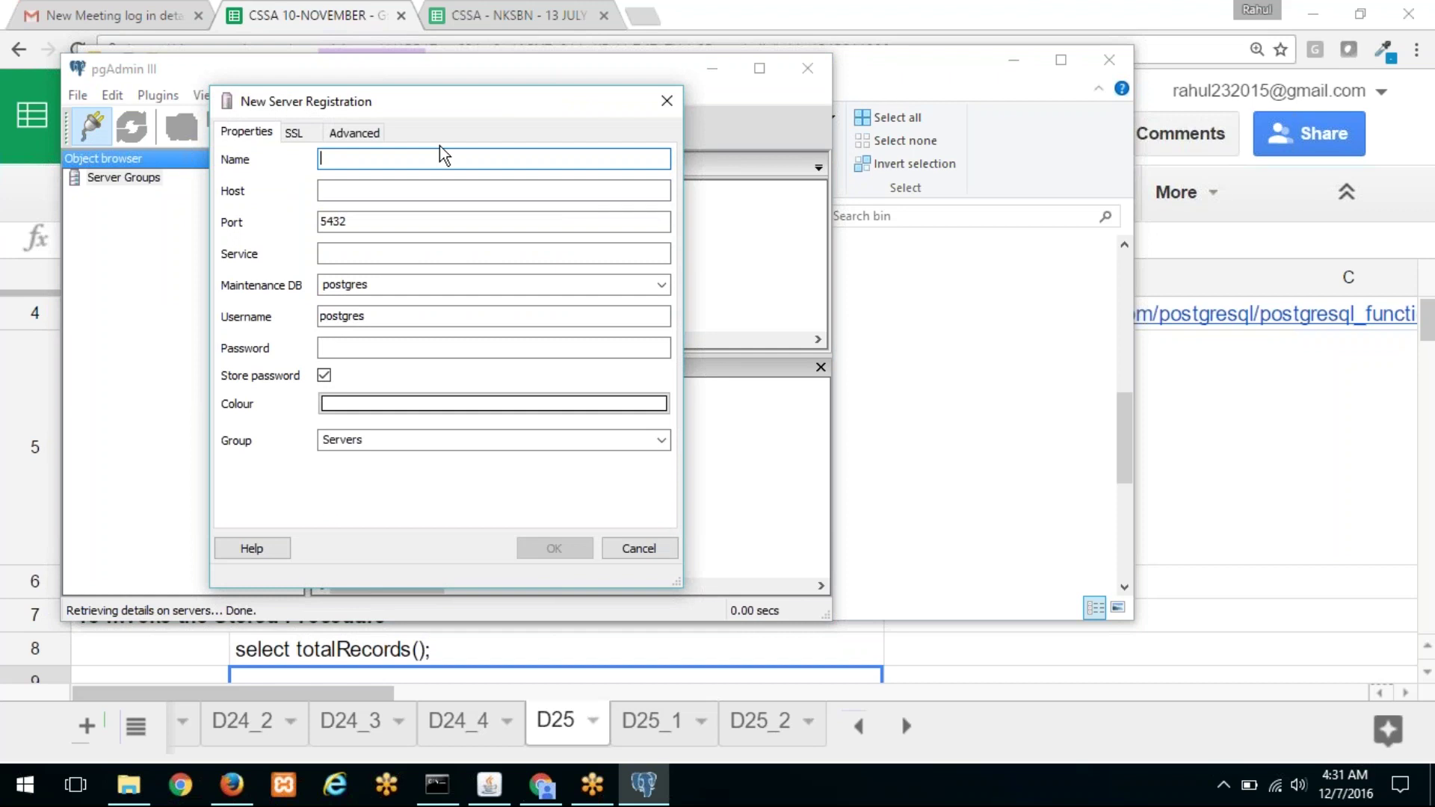
text(PEGA)
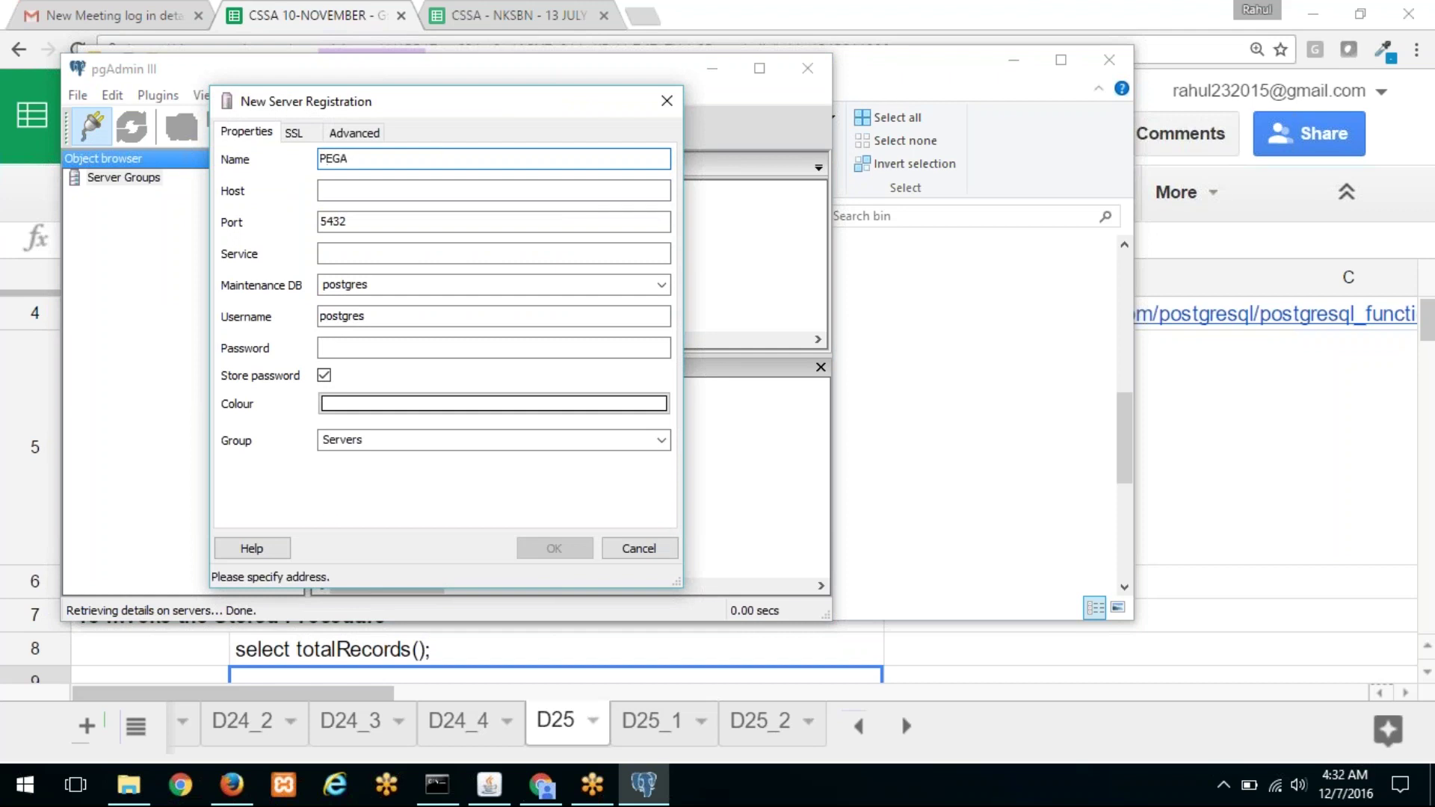
key(Tab)
key(Caps_Lock)
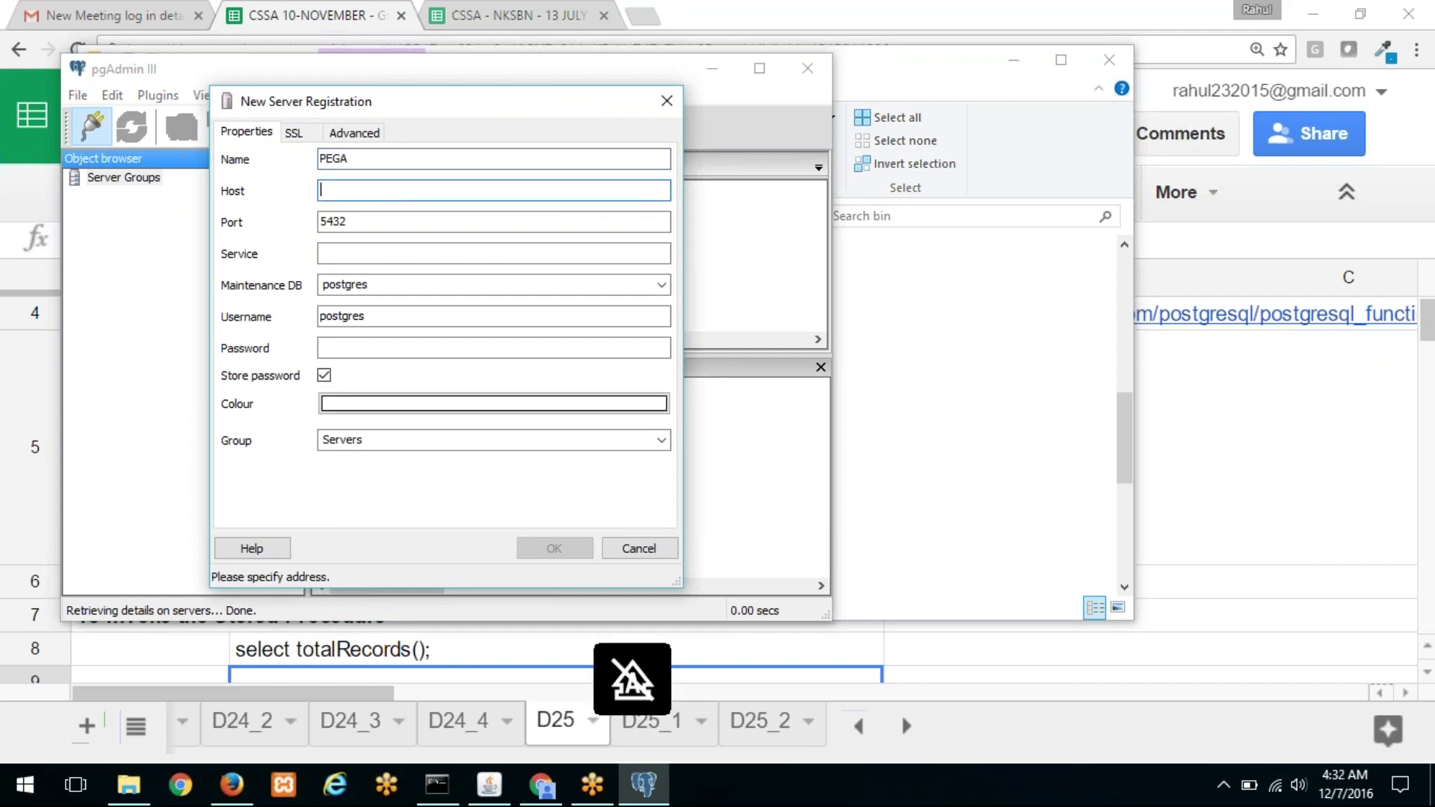
text(localhost)
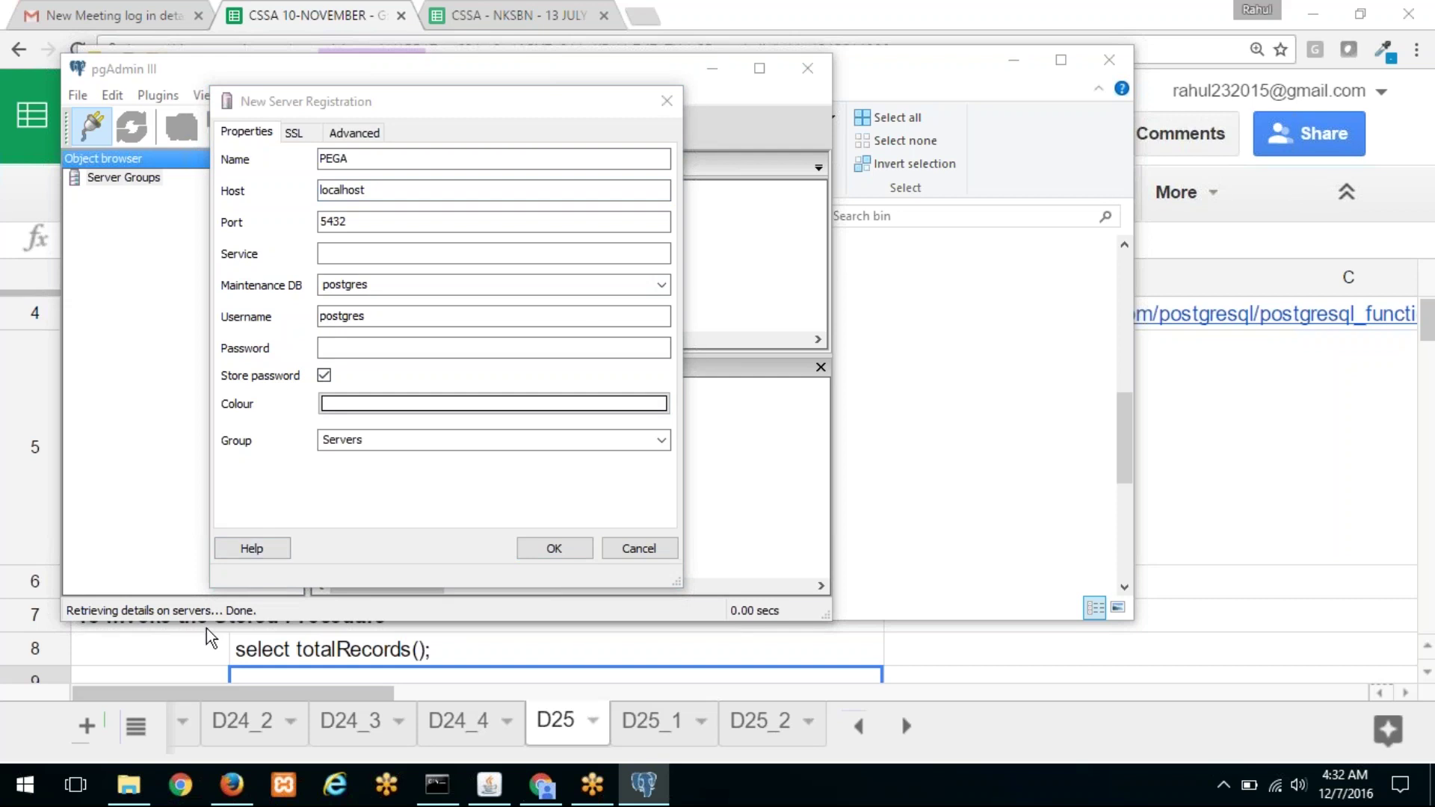
click(130, 785)
Step: Open Tomcat's conf\context.xml from PRPCPersonalEdition in Notepad++
click(470, 222)
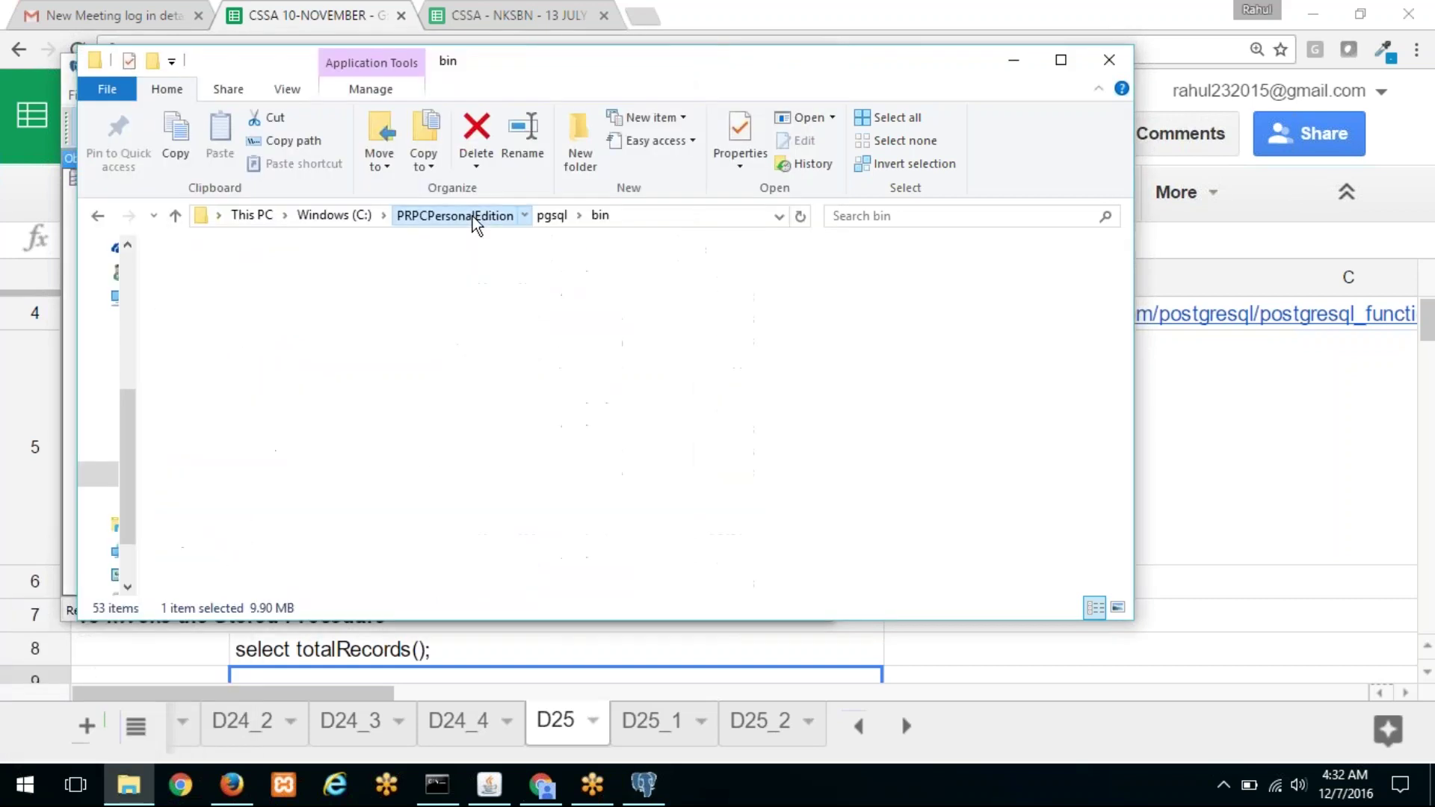
click(238, 366)
double_click(237, 366)
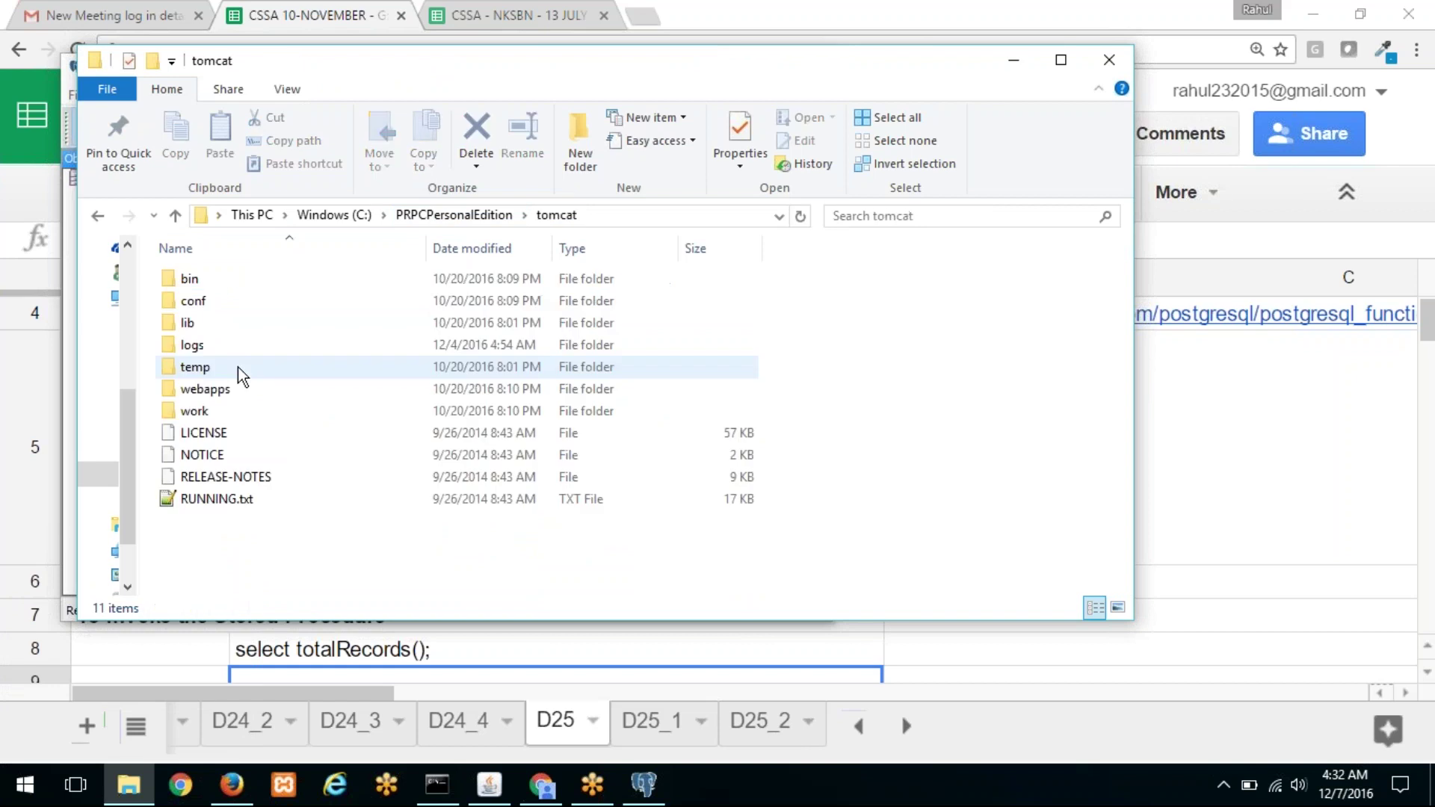
double_click(252, 299)
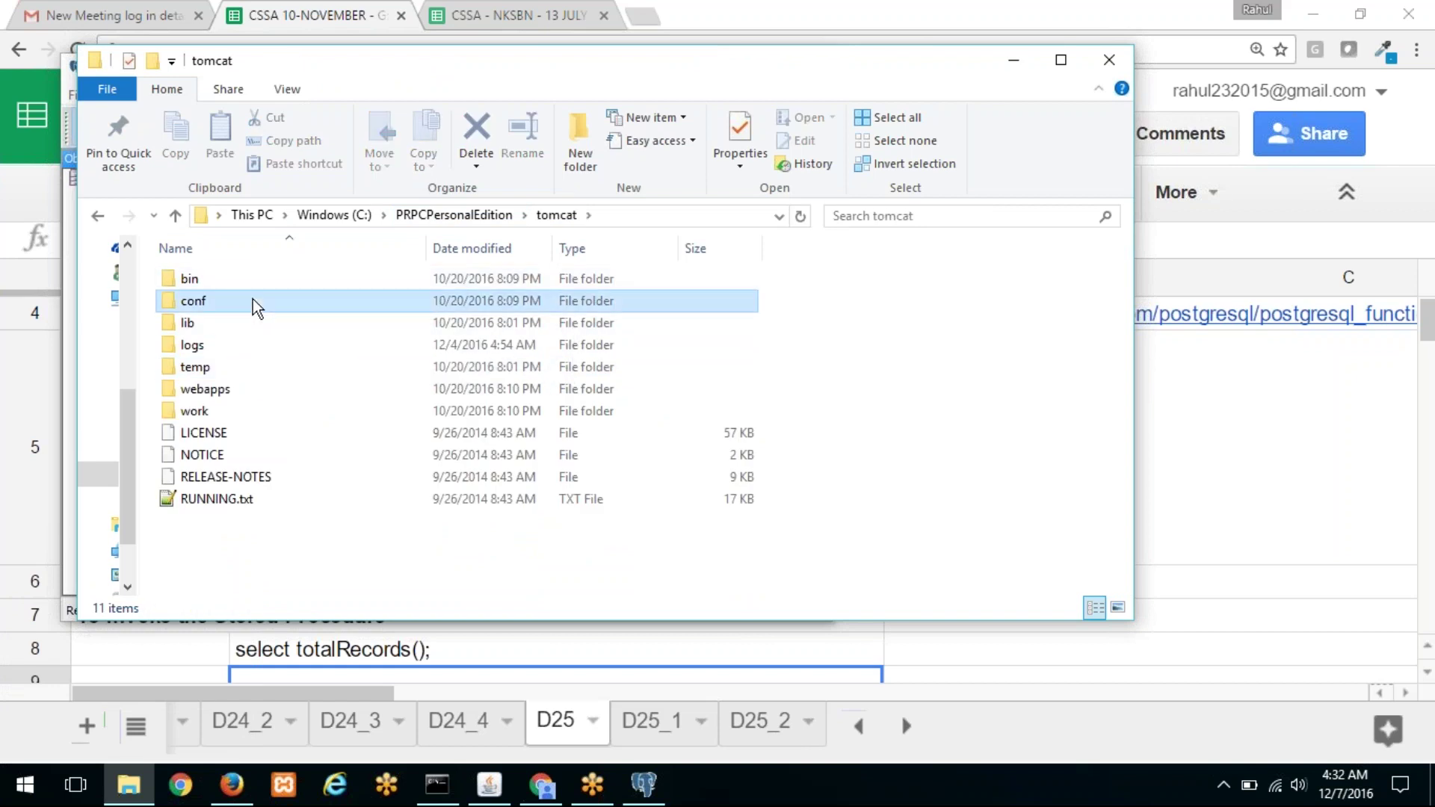
click(251, 344)
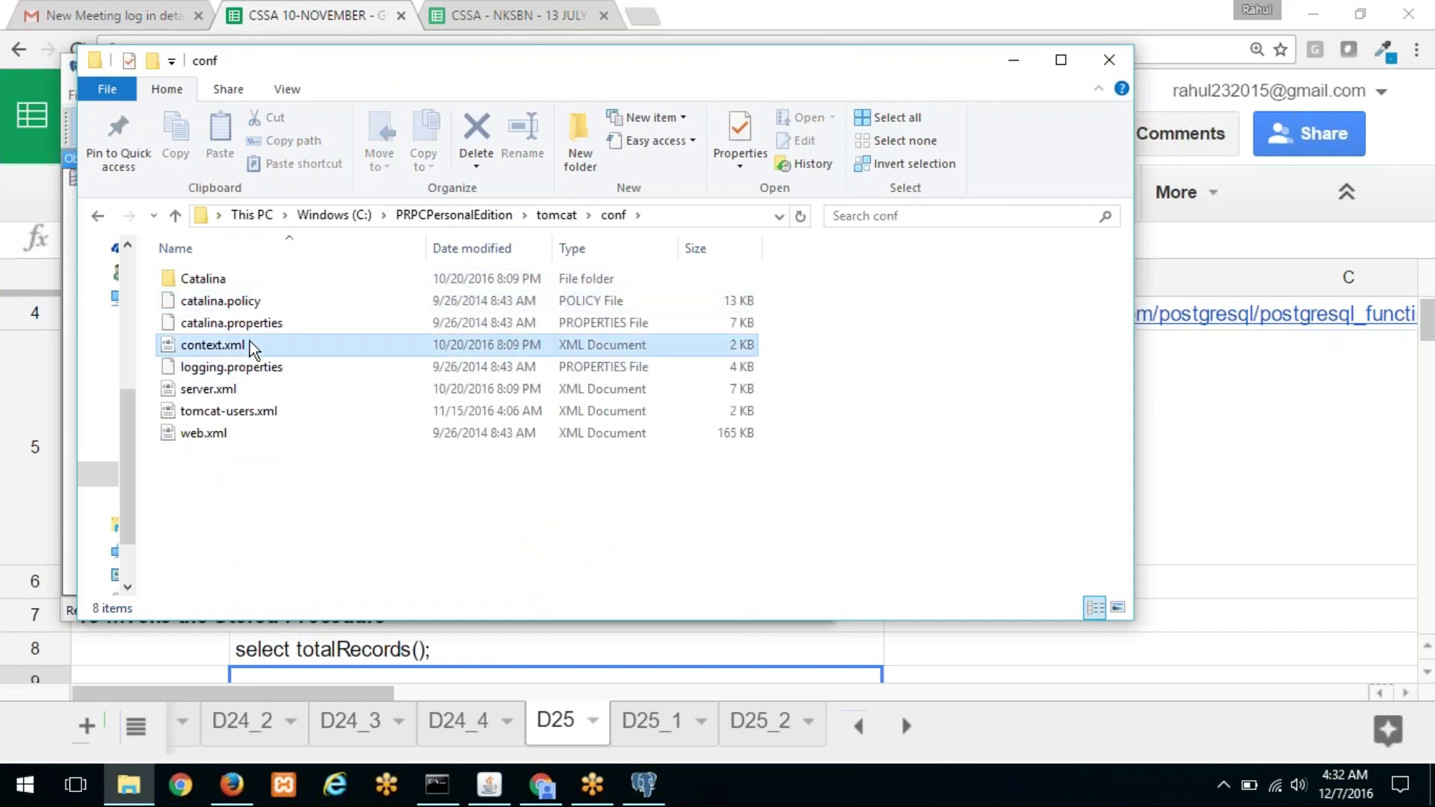
right_click(251, 348)
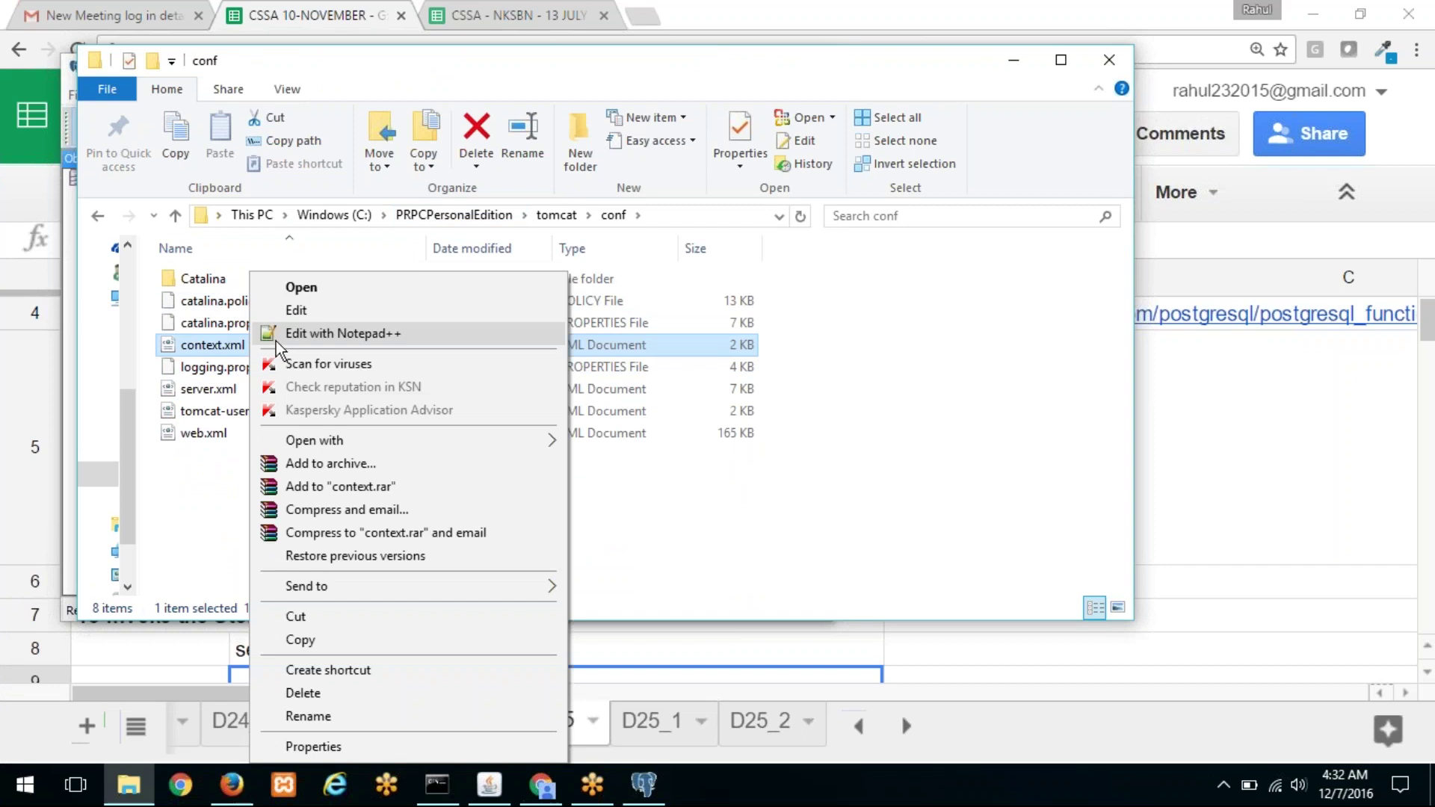
click(315, 338)
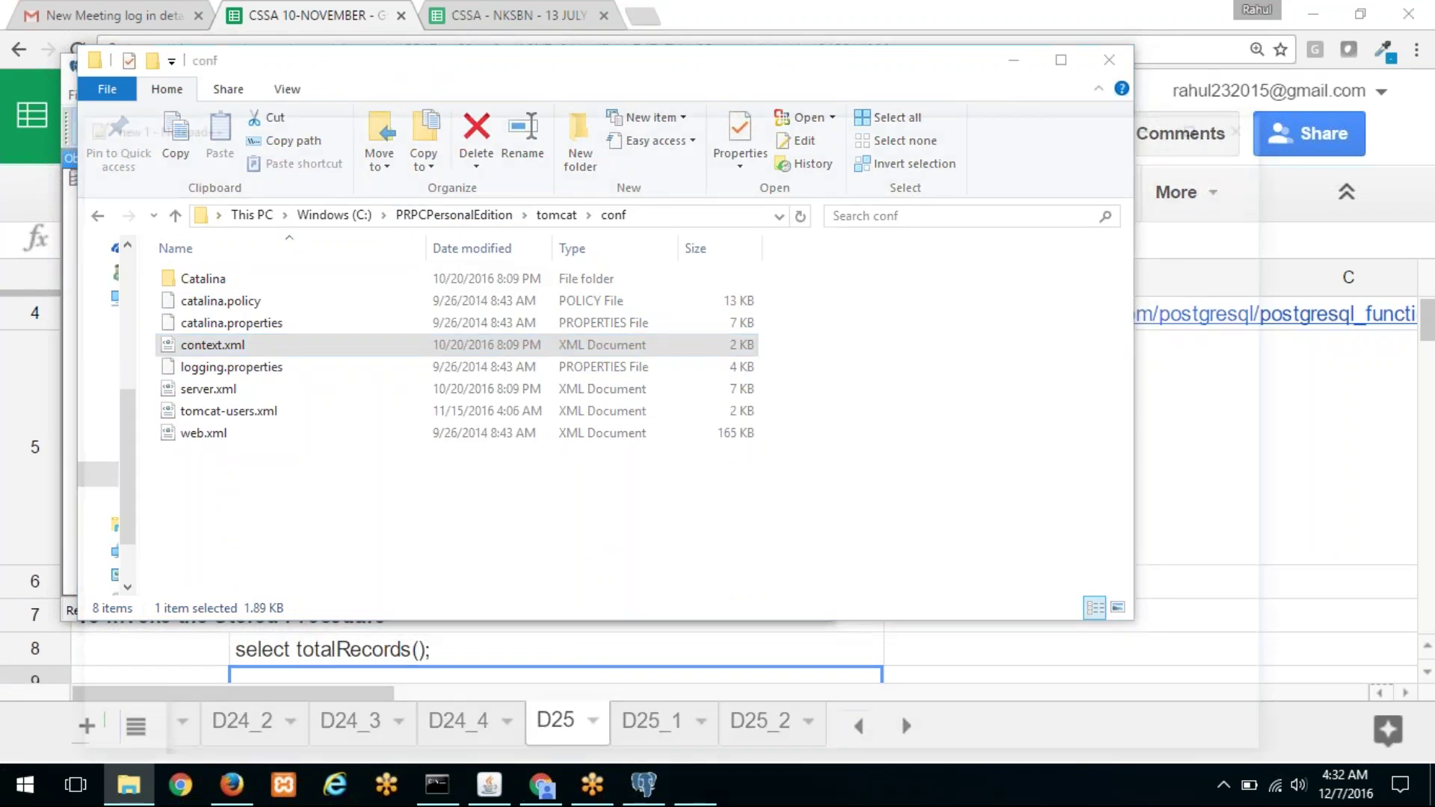
Step: Highlight the jdbc URL showing localhost port 5719, then minimize back to the registration dialog
scroll(617, 614, down, 2)
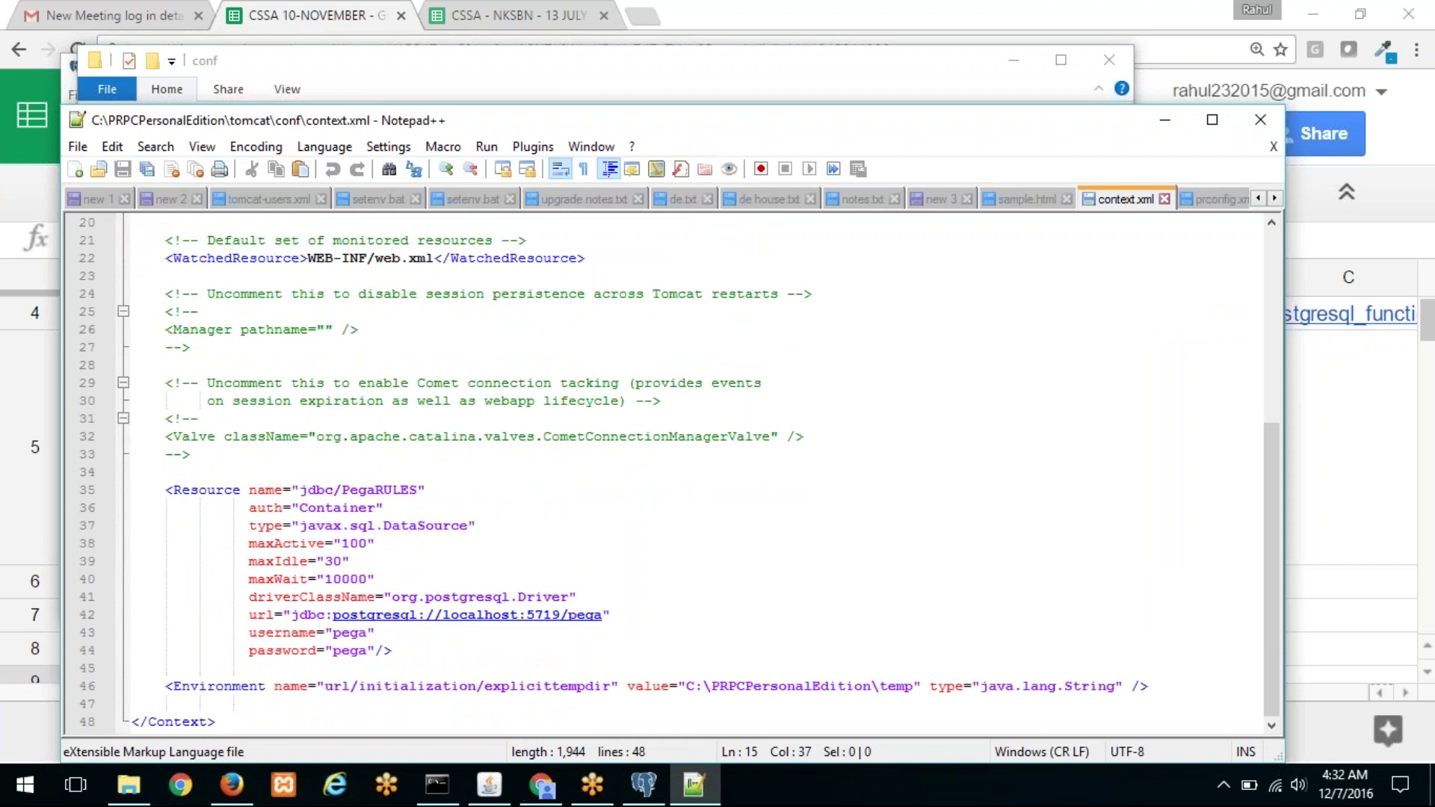
drag(292, 615, 613, 616)
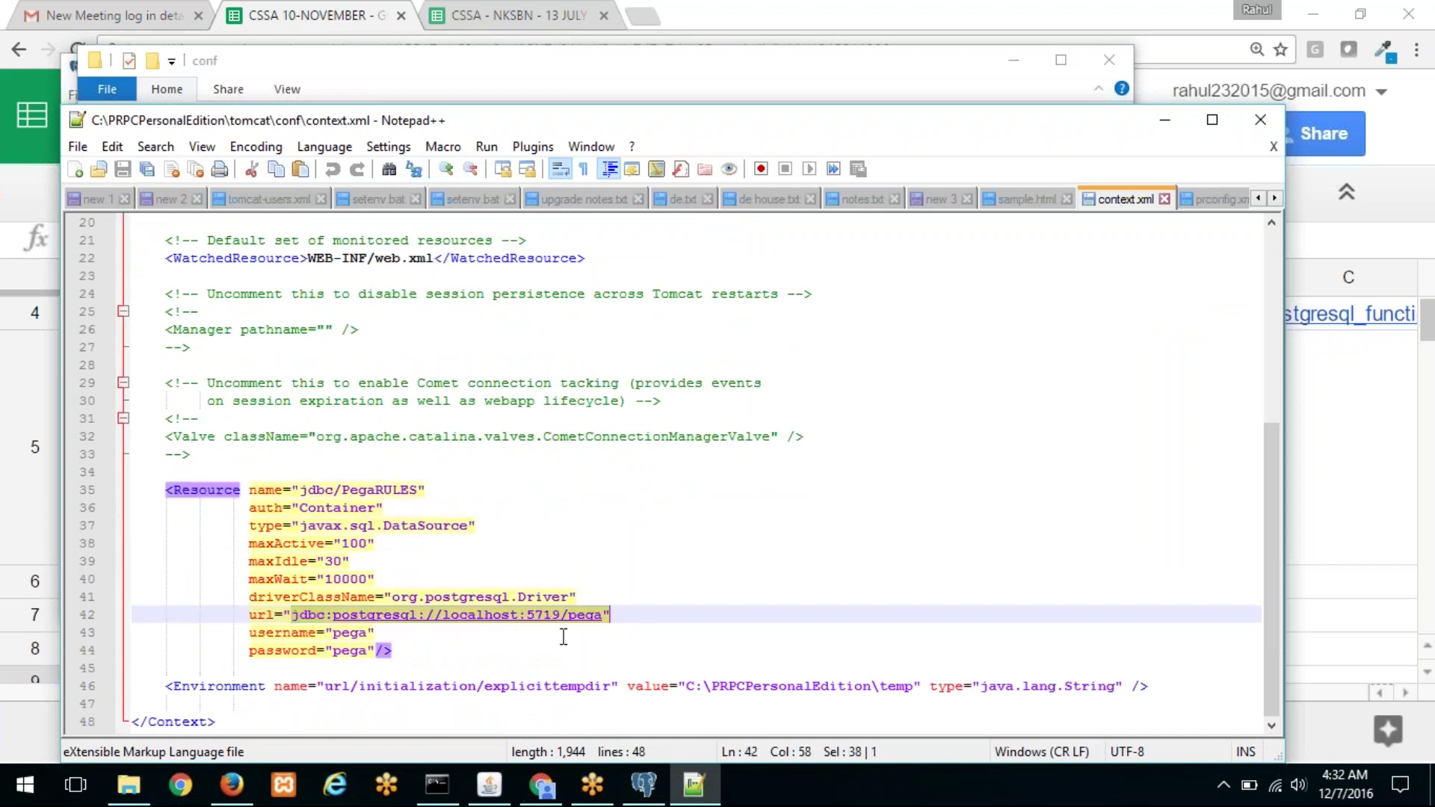
mouse_move(699, 796)
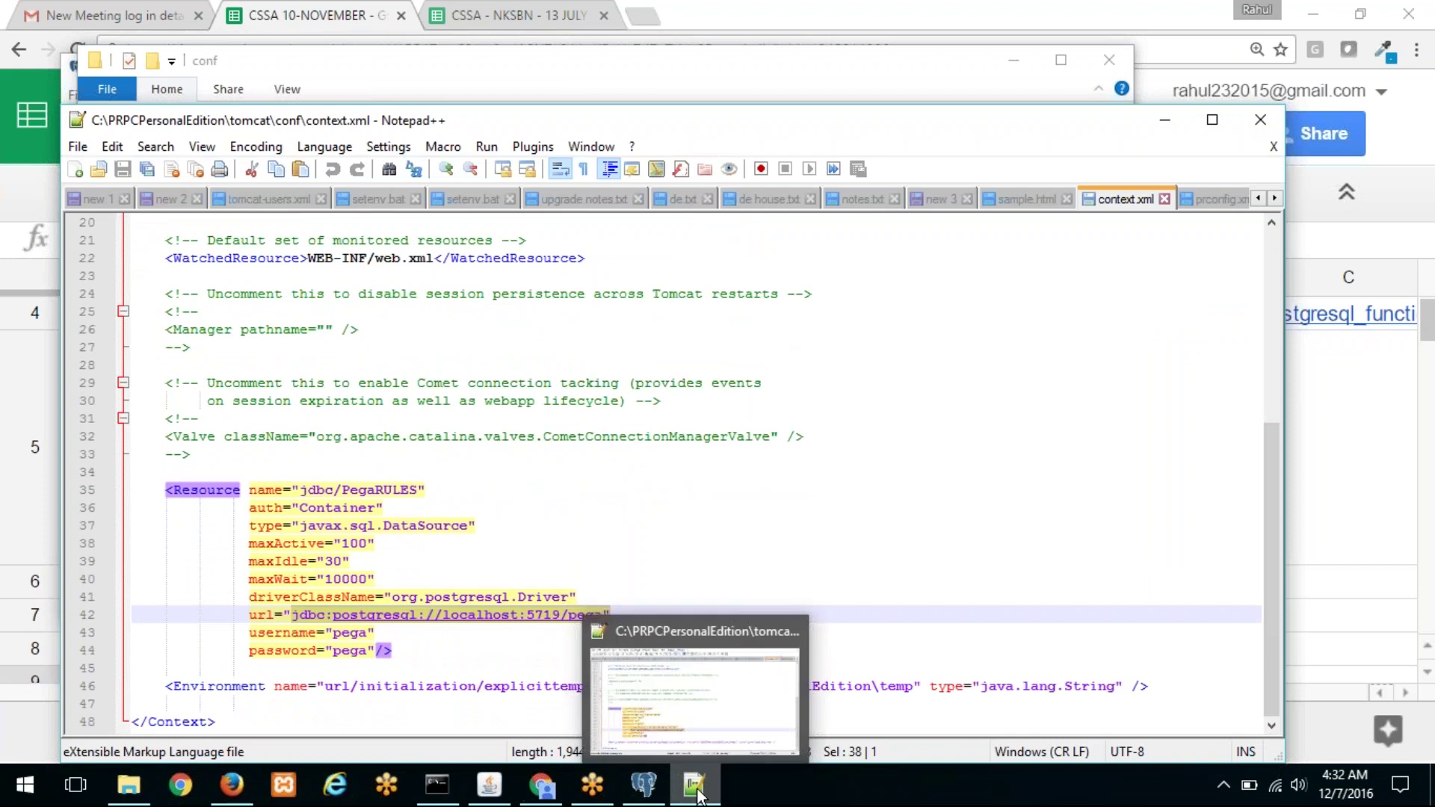
click(697, 791)
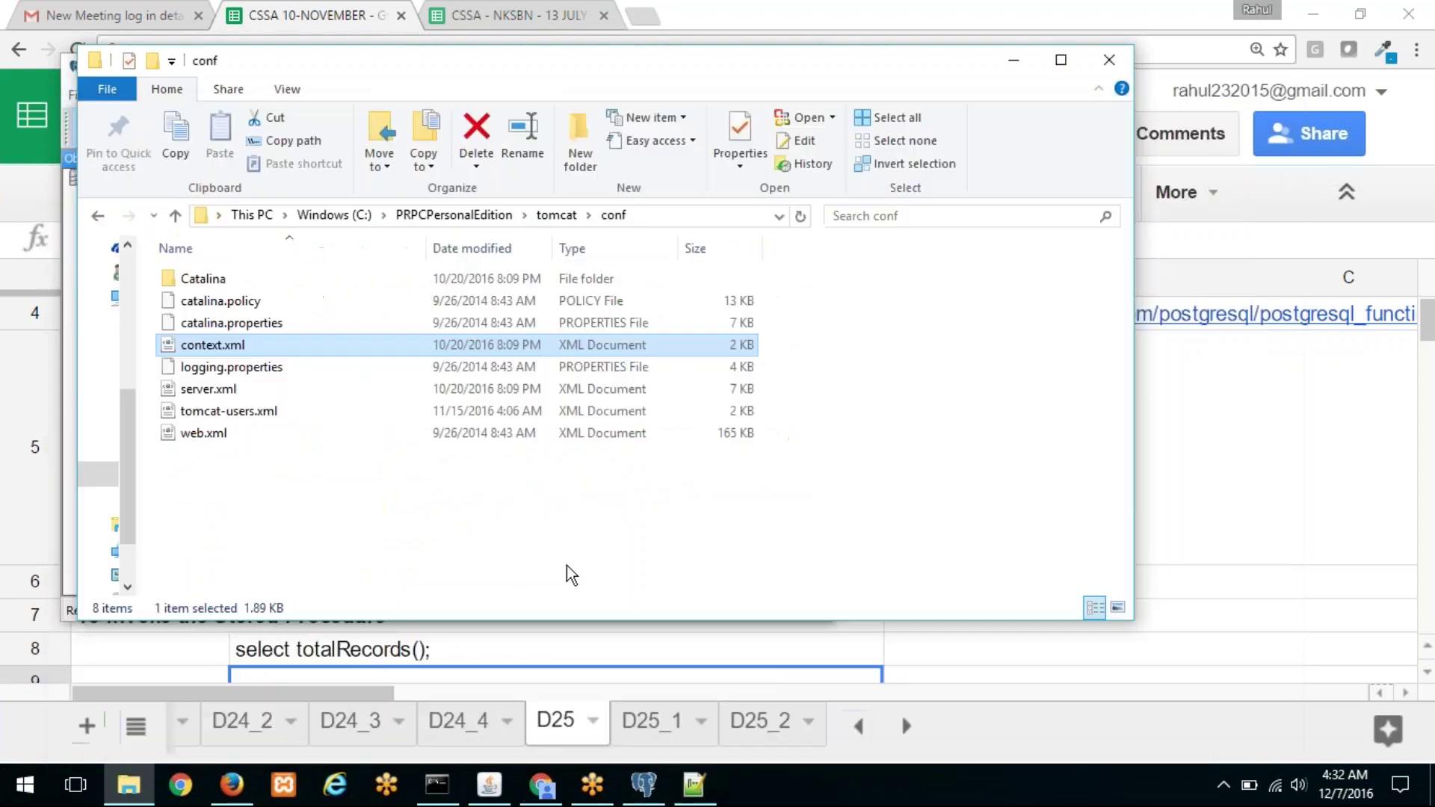
click(1018, 68)
Step: Set the registration port to 5719, username to pega, and enter a password
double_click(369, 224)
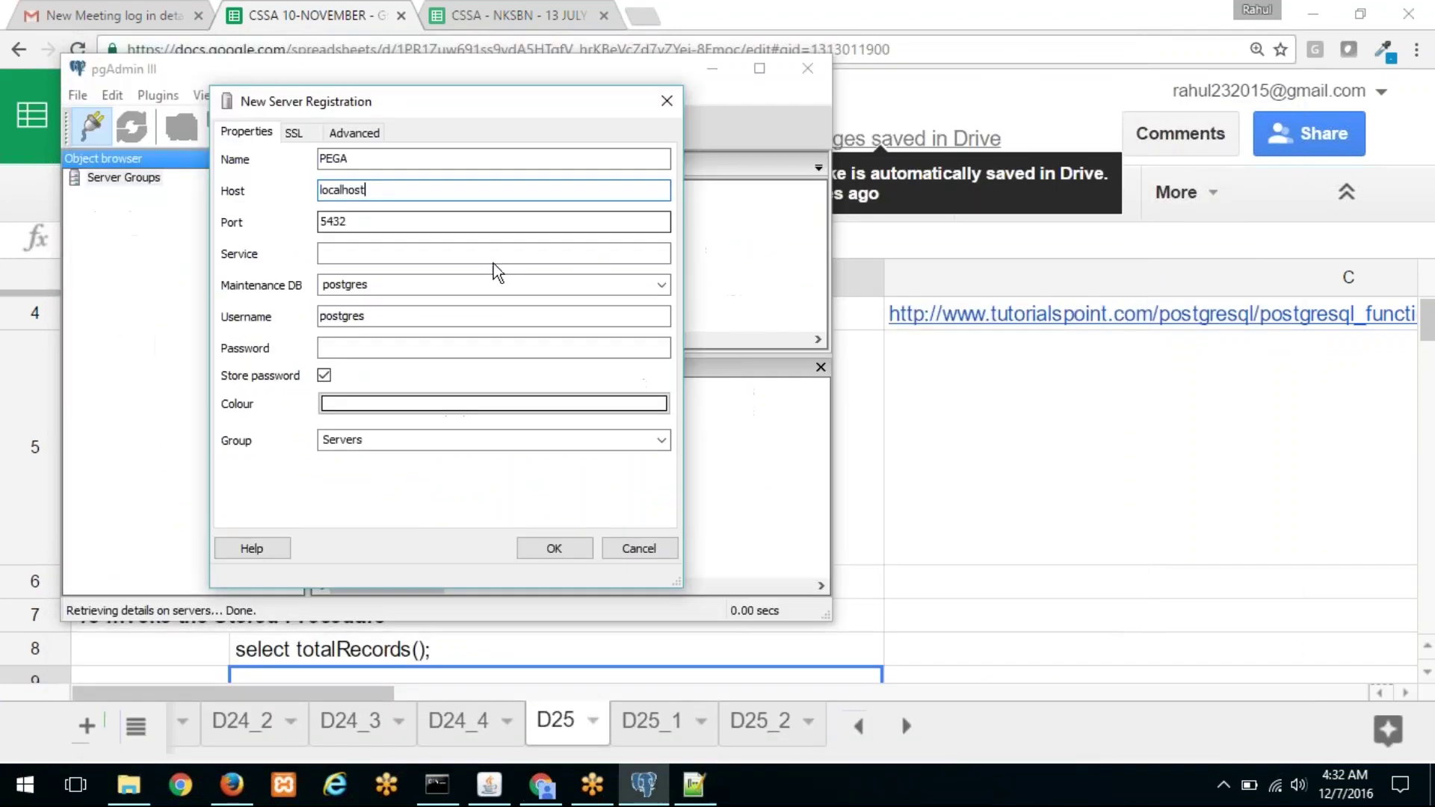
text(5719)
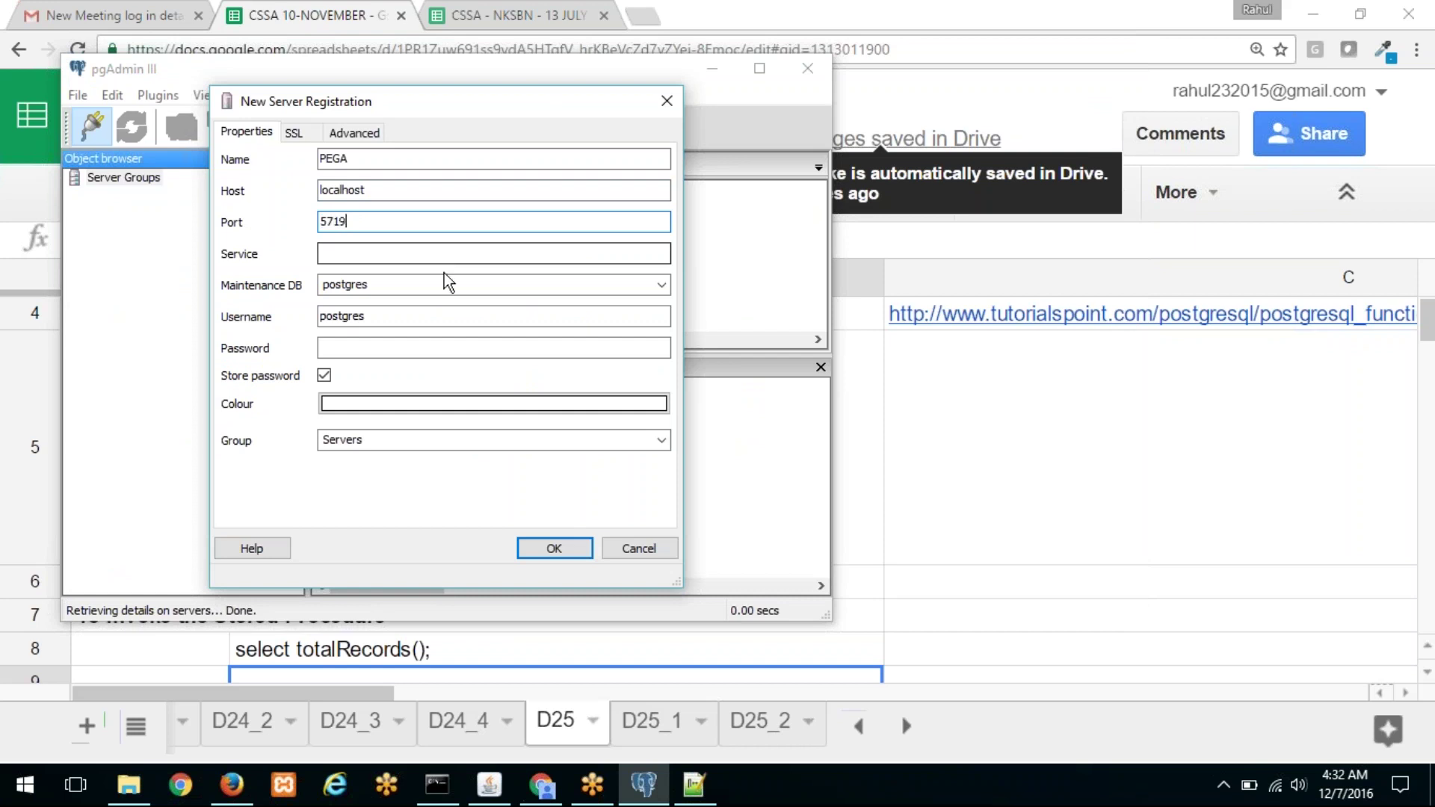
double_click(389, 316)
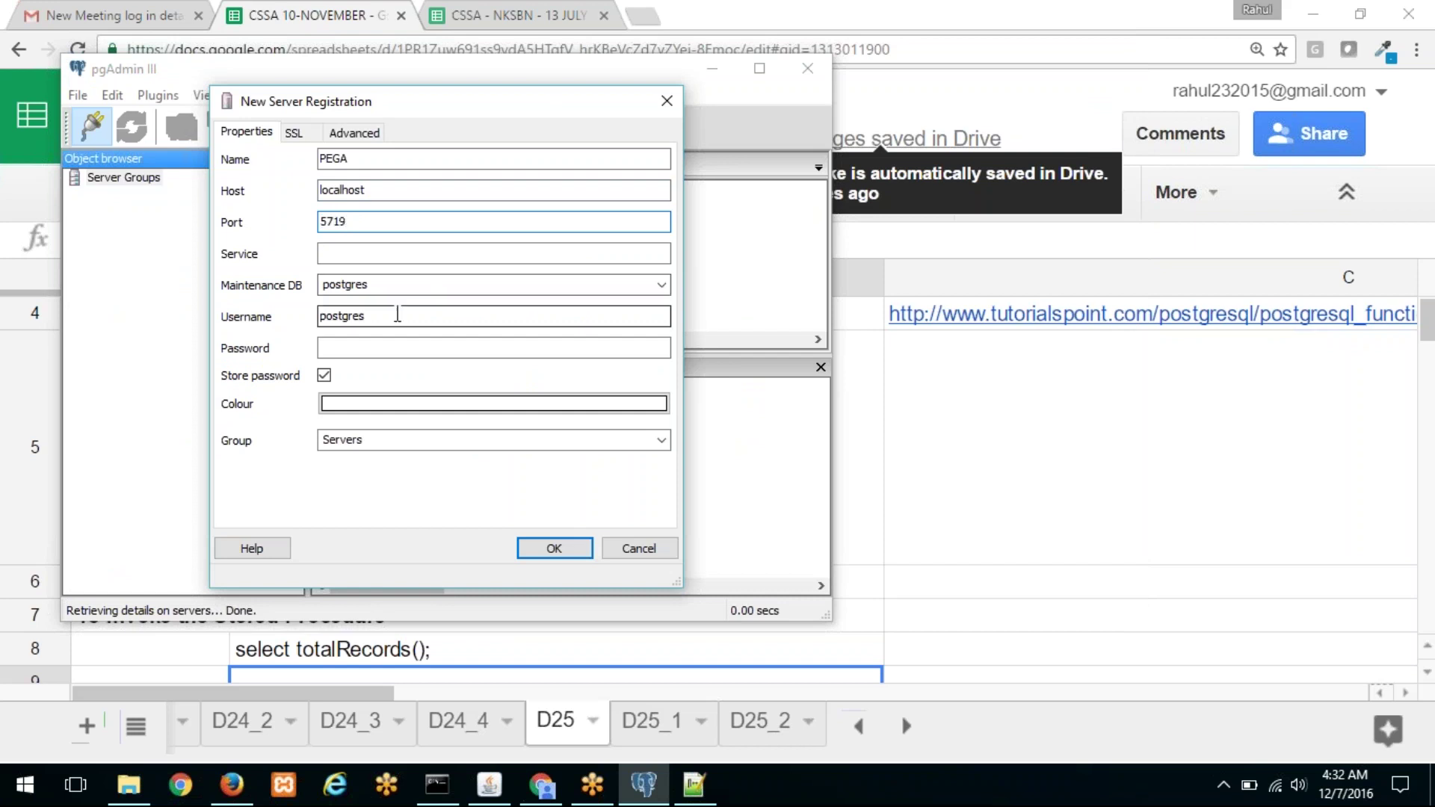
text(pega)
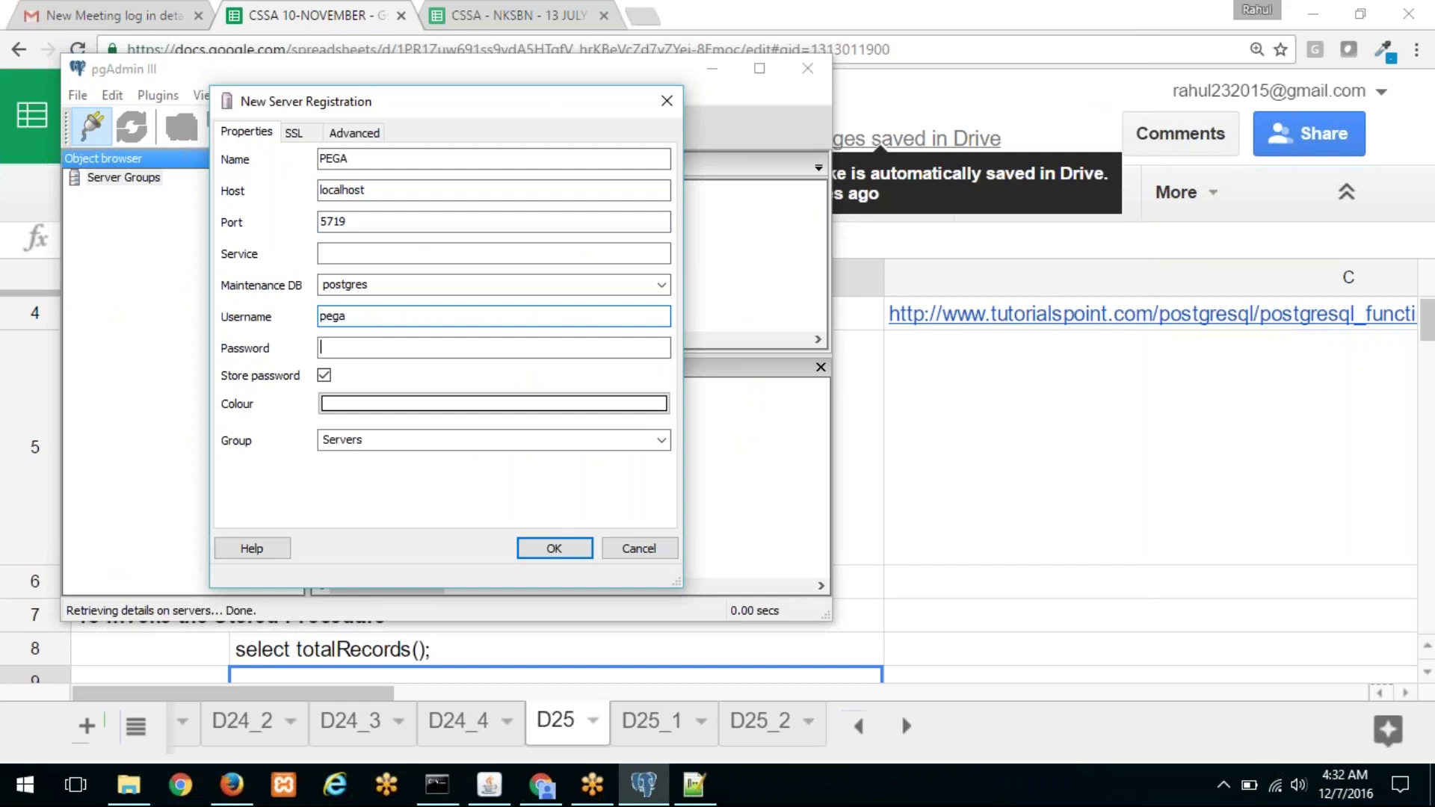
key(Tab)
text(admin)
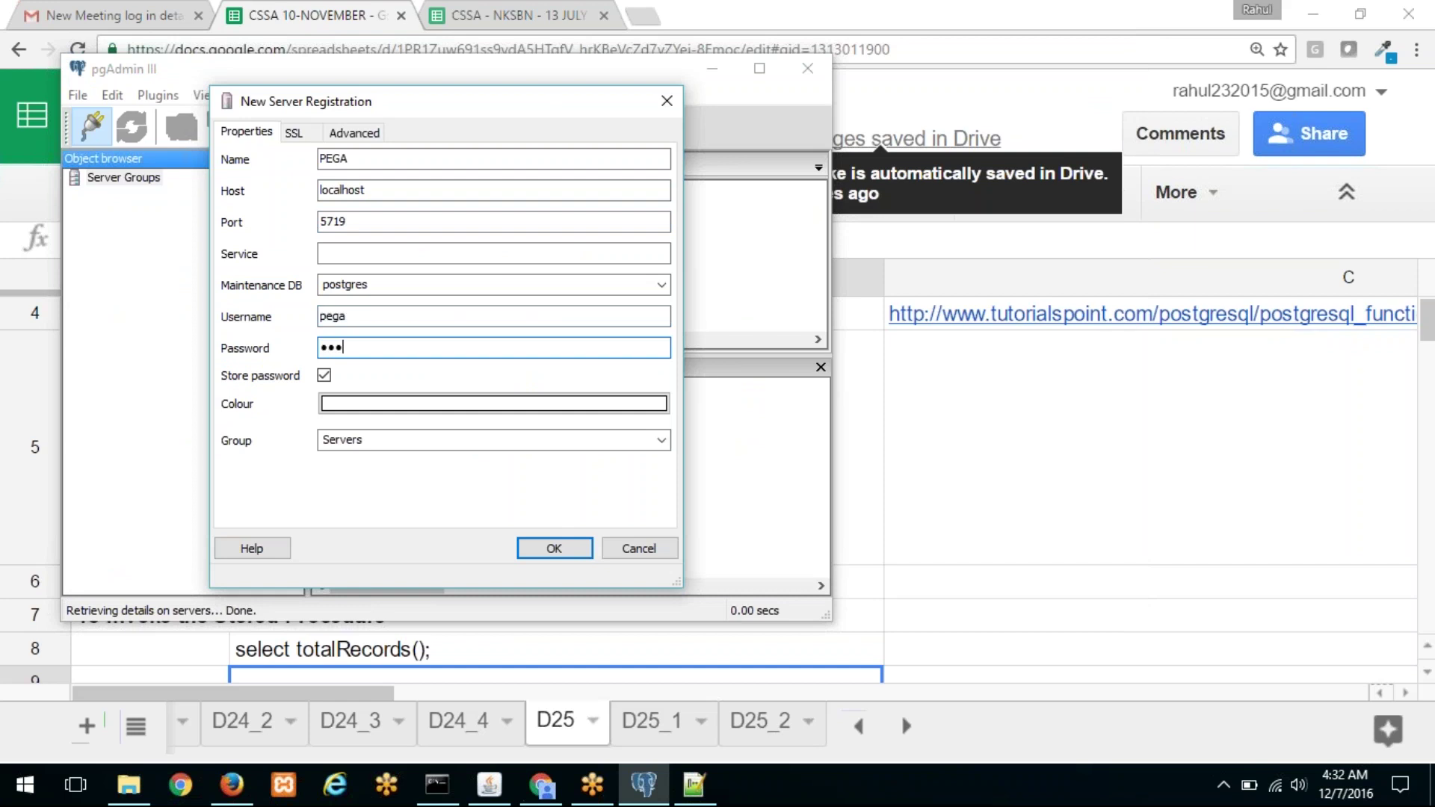
Step: Check the database username and password on lines 43–44, then retype the password to match
click(685, 798)
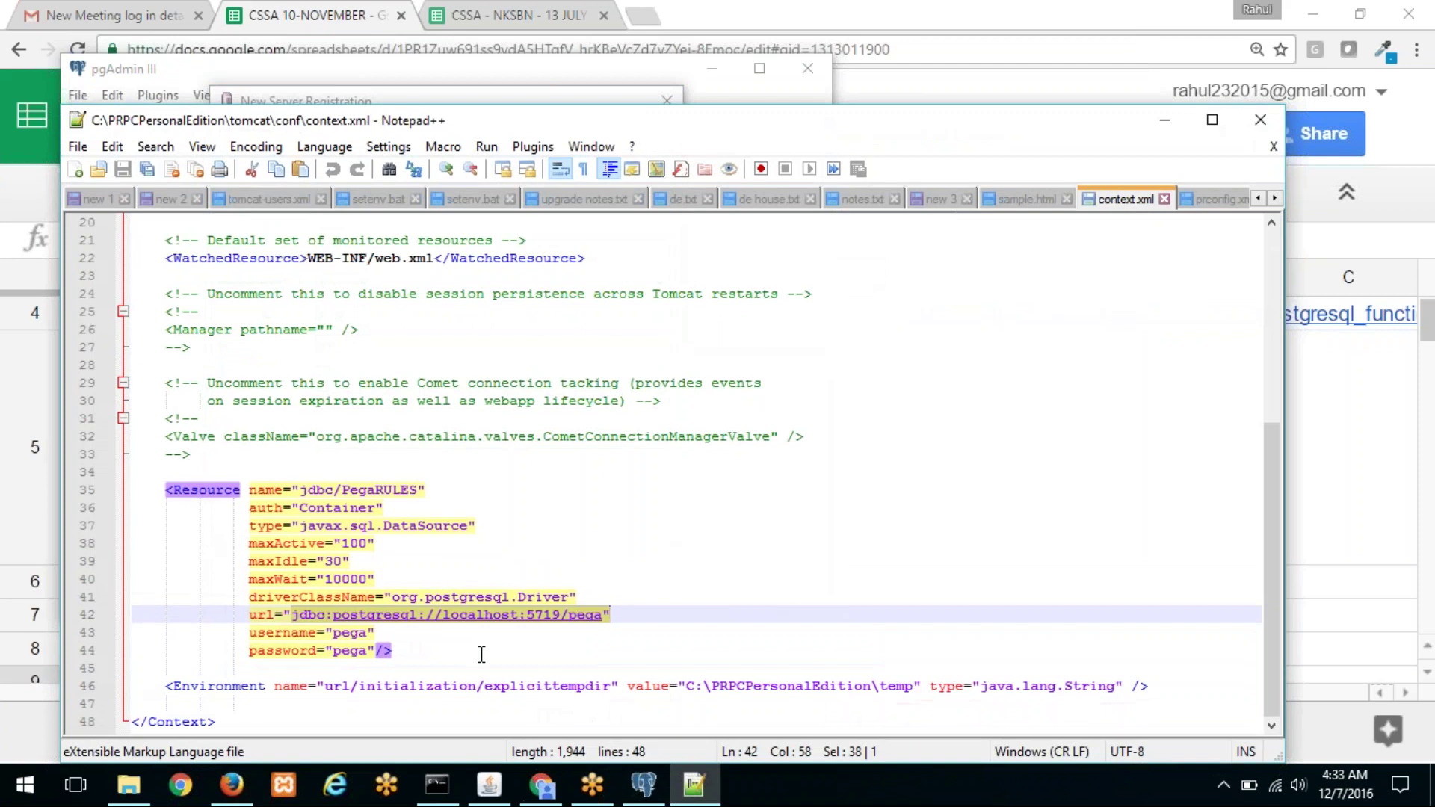
click(354, 634)
double_click(354, 634)
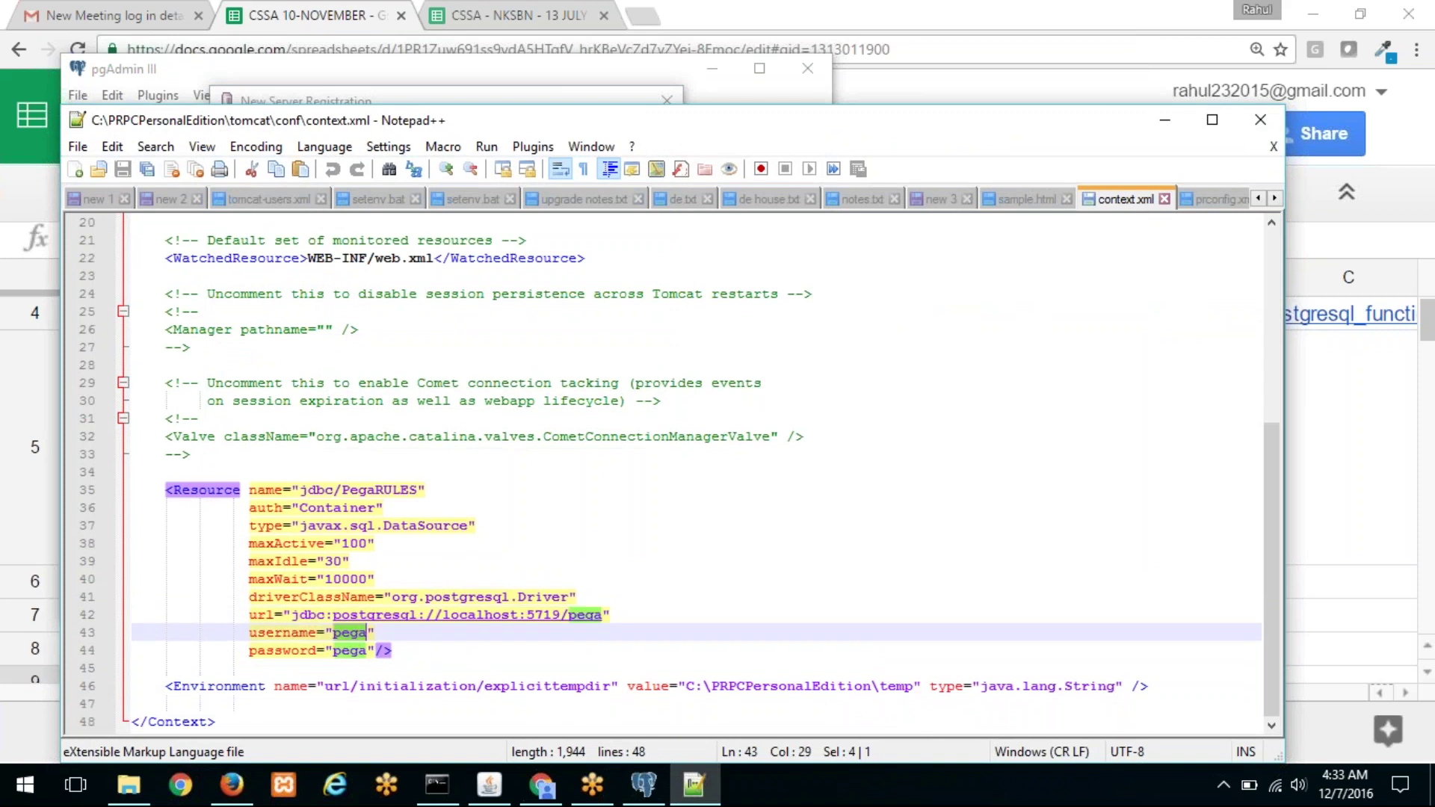
double_click(350, 650)
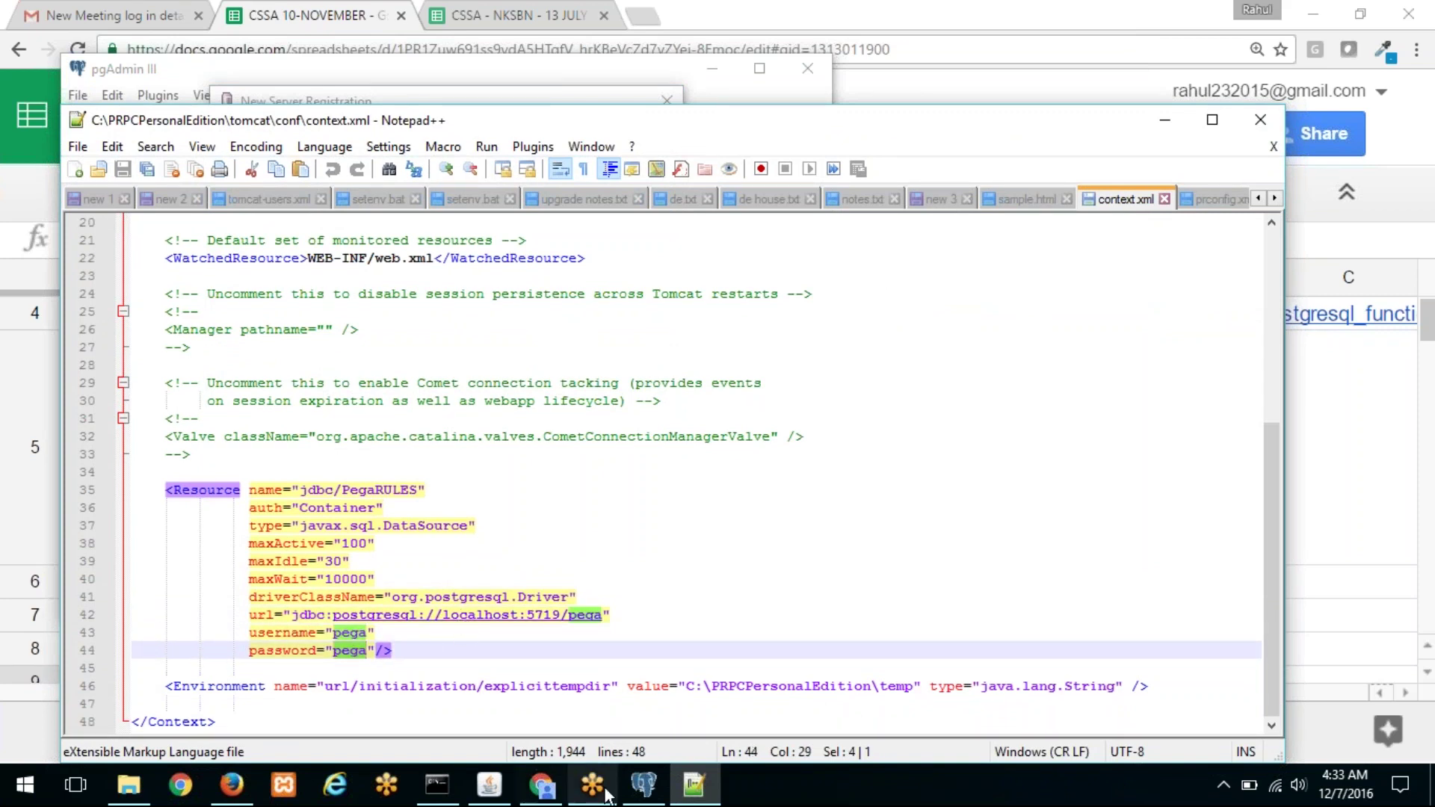
click(642, 785)
drag(357, 347, 181, 347)
text(pega)
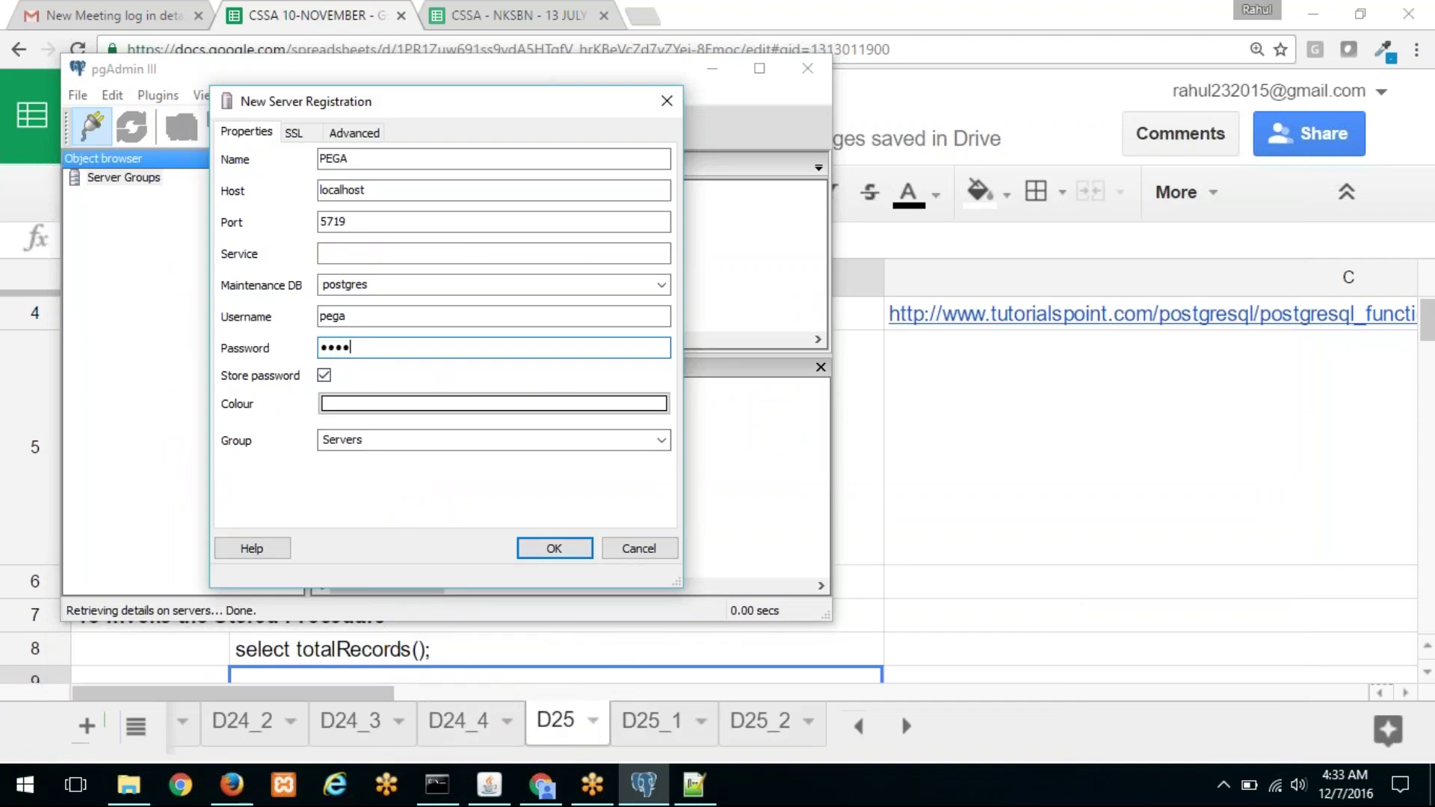
Step: Submit the PEGA registration, dismiss the password hint and connection-refused error, and return to context.xml
click(541, 549)
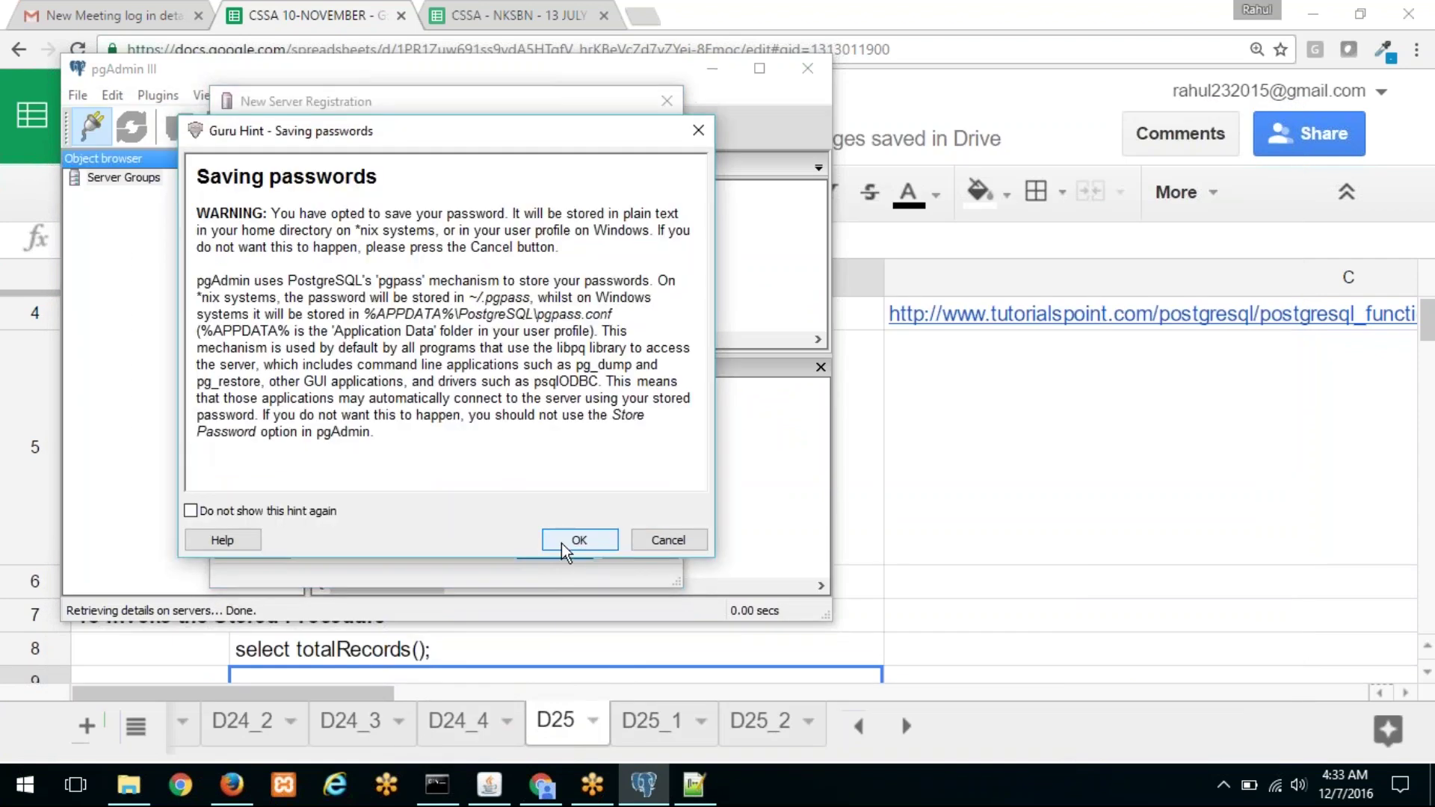
click(302, 513)
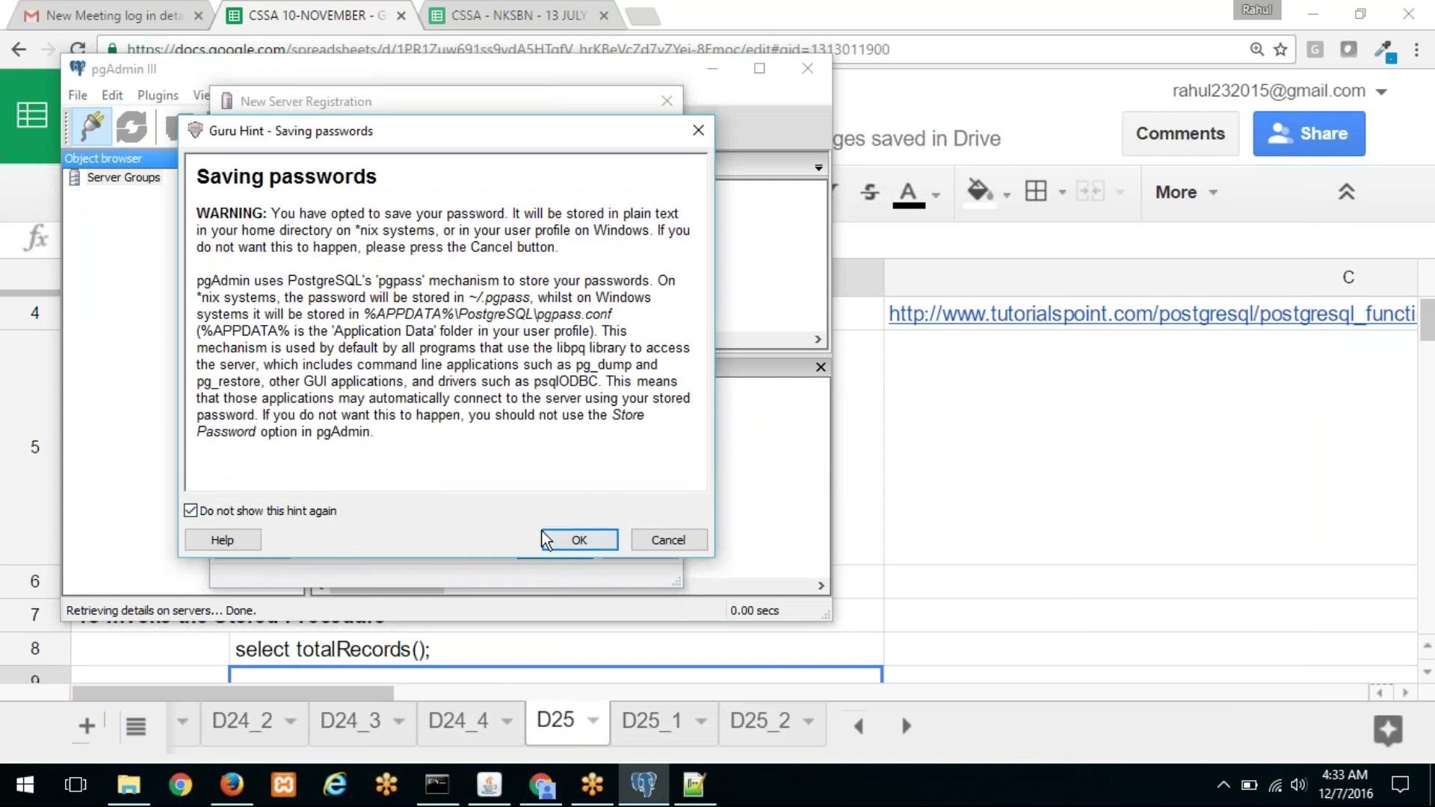
click(577, 541)
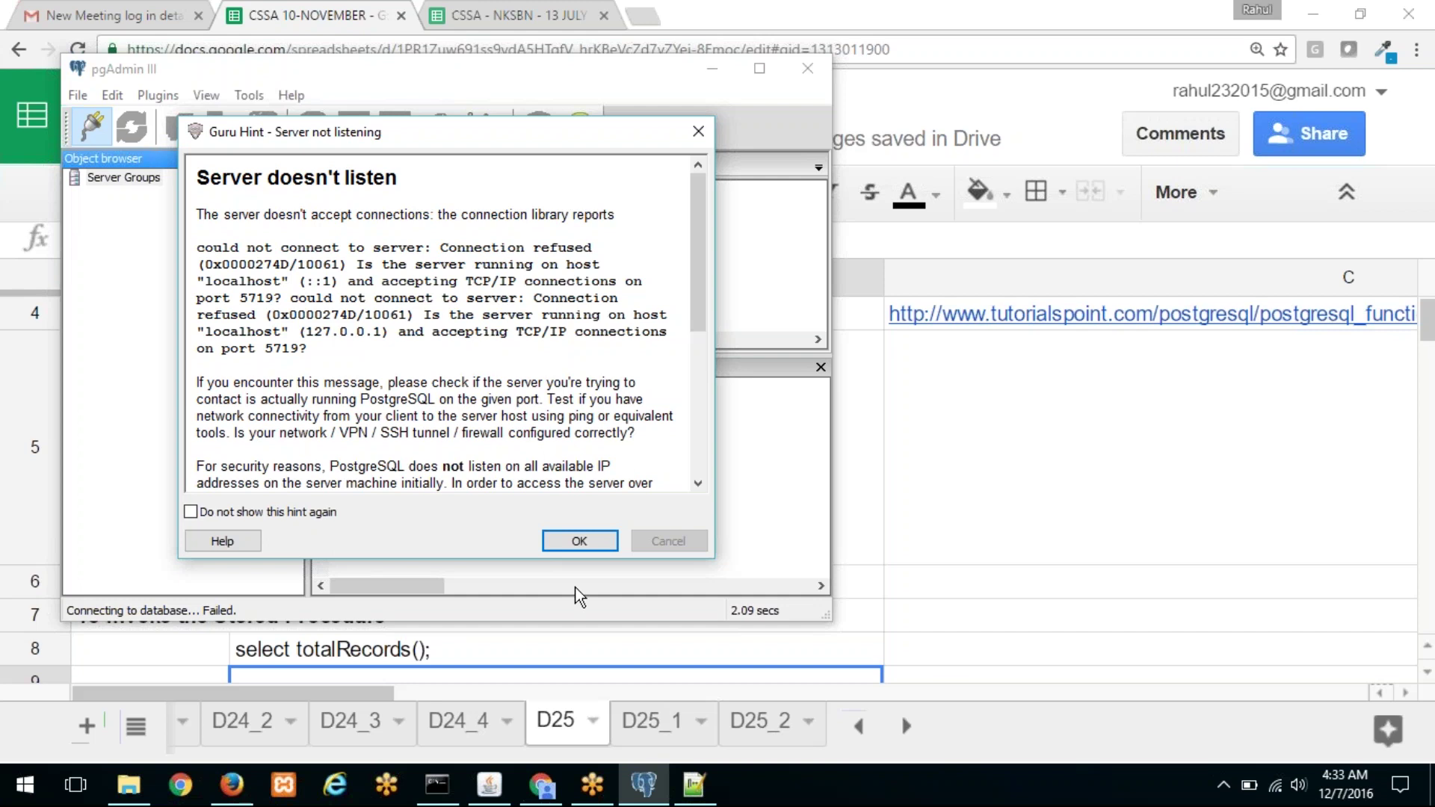
click(580, 540)
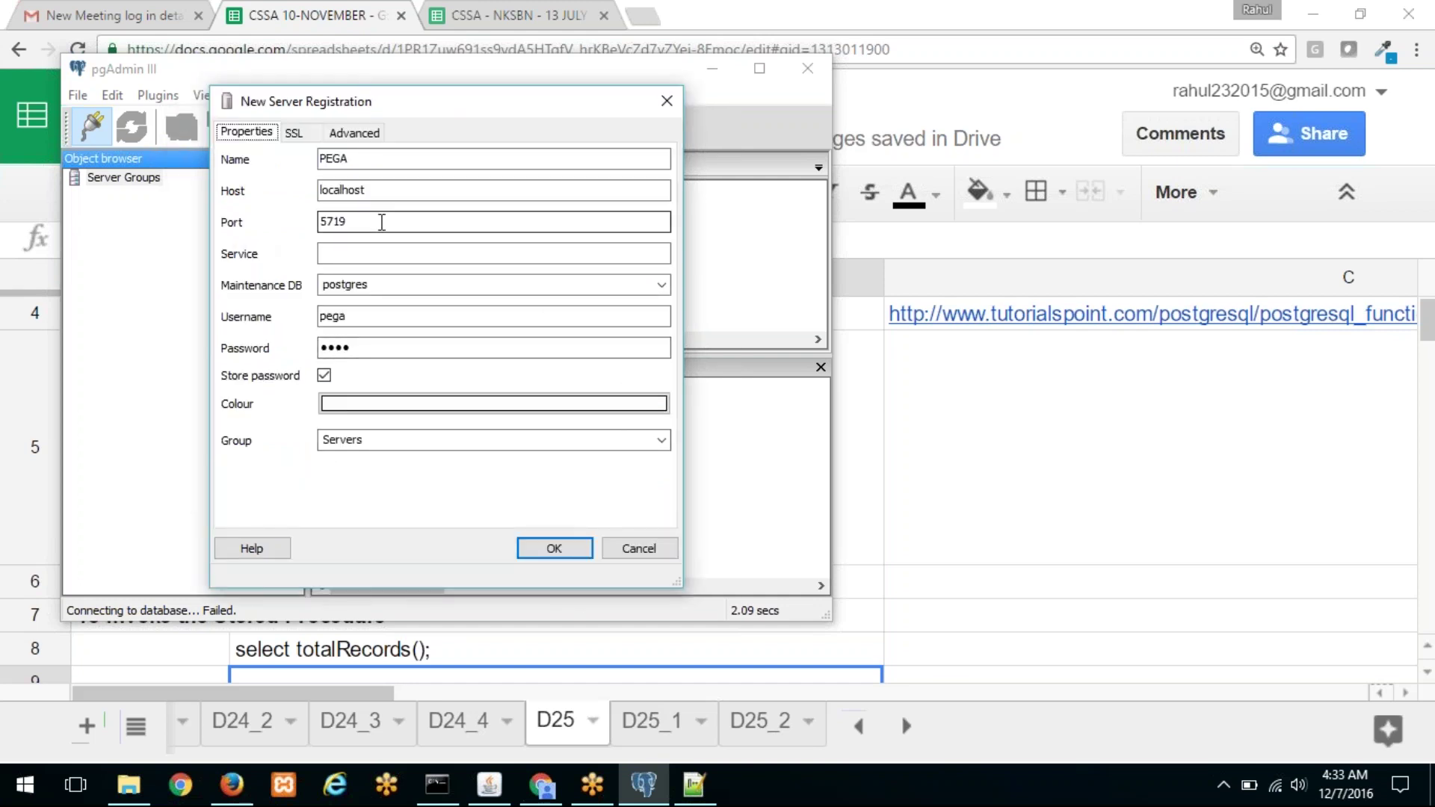
click(695, 783)
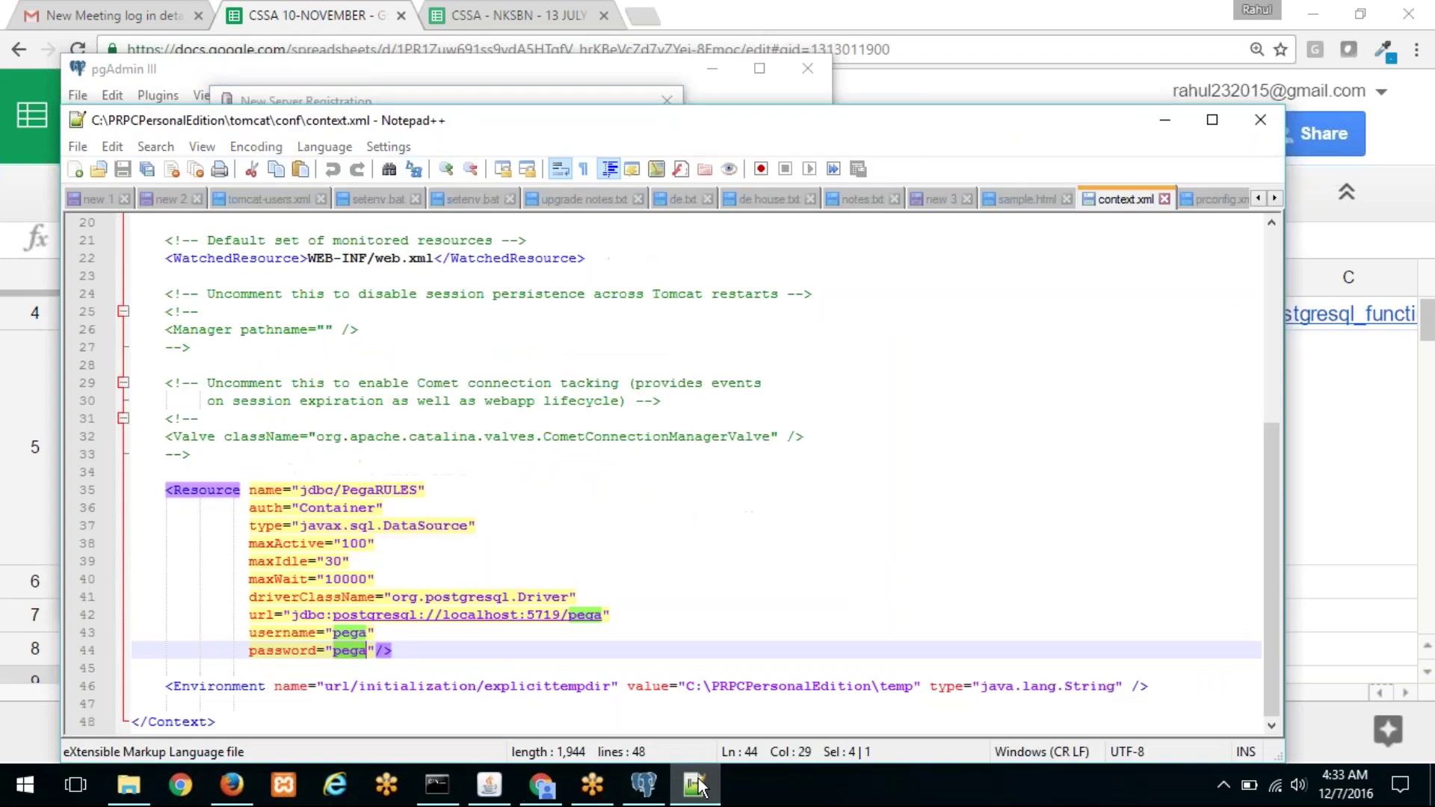
click(696, 784)
click(695, 783)
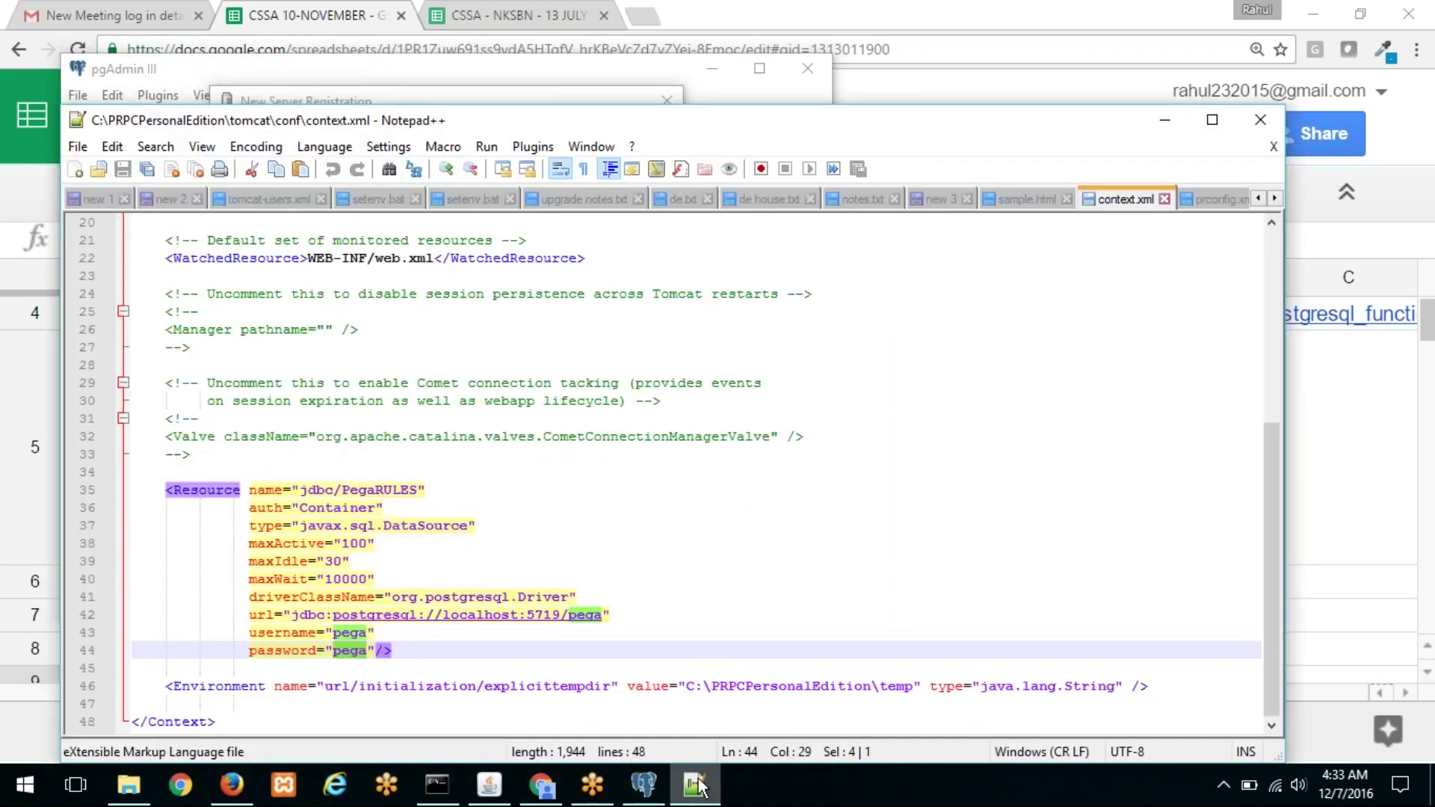
Step: Open the PRPC7191 installation's tomcat\conf\context.xml in Notepad++
click(696, 783)
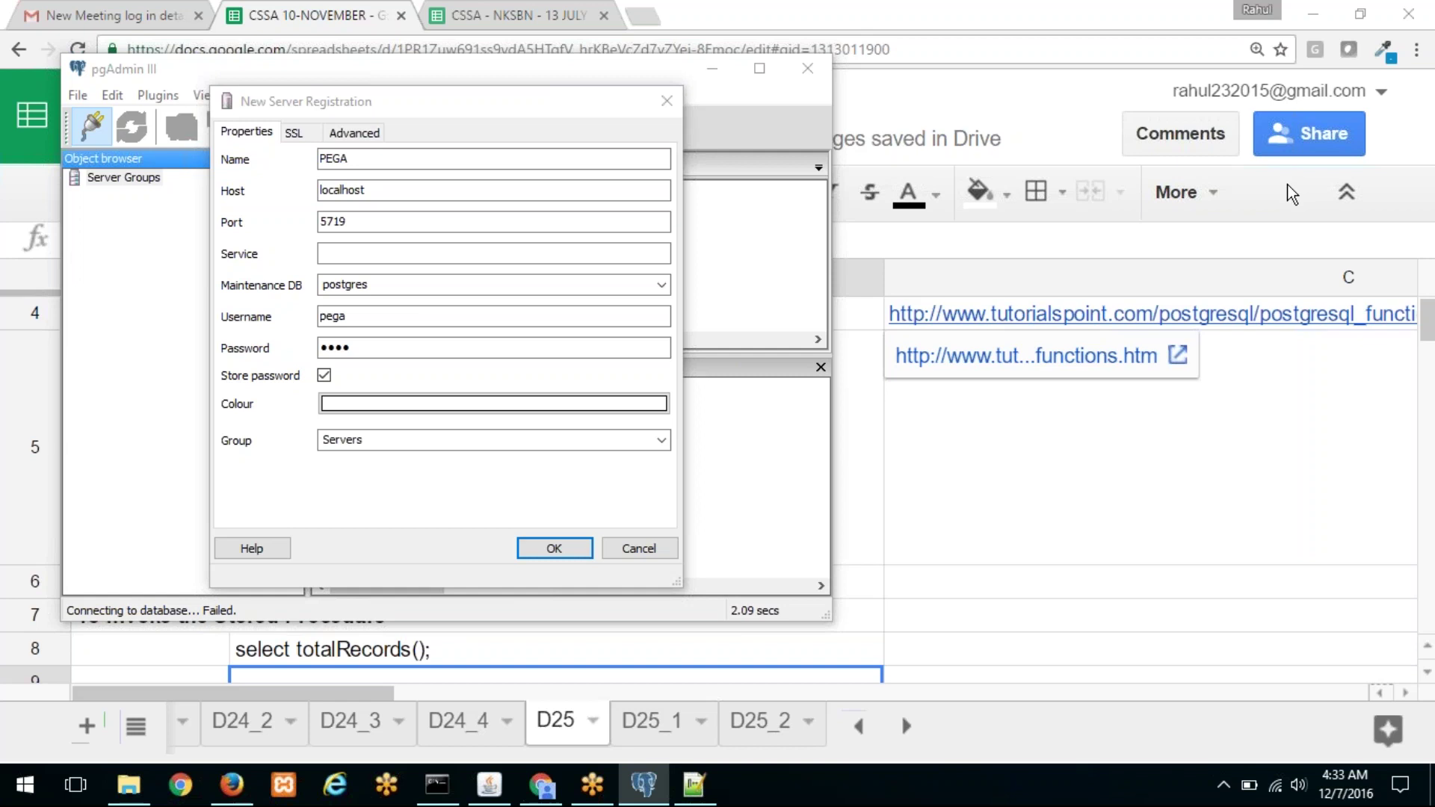
key(alt+Tab)
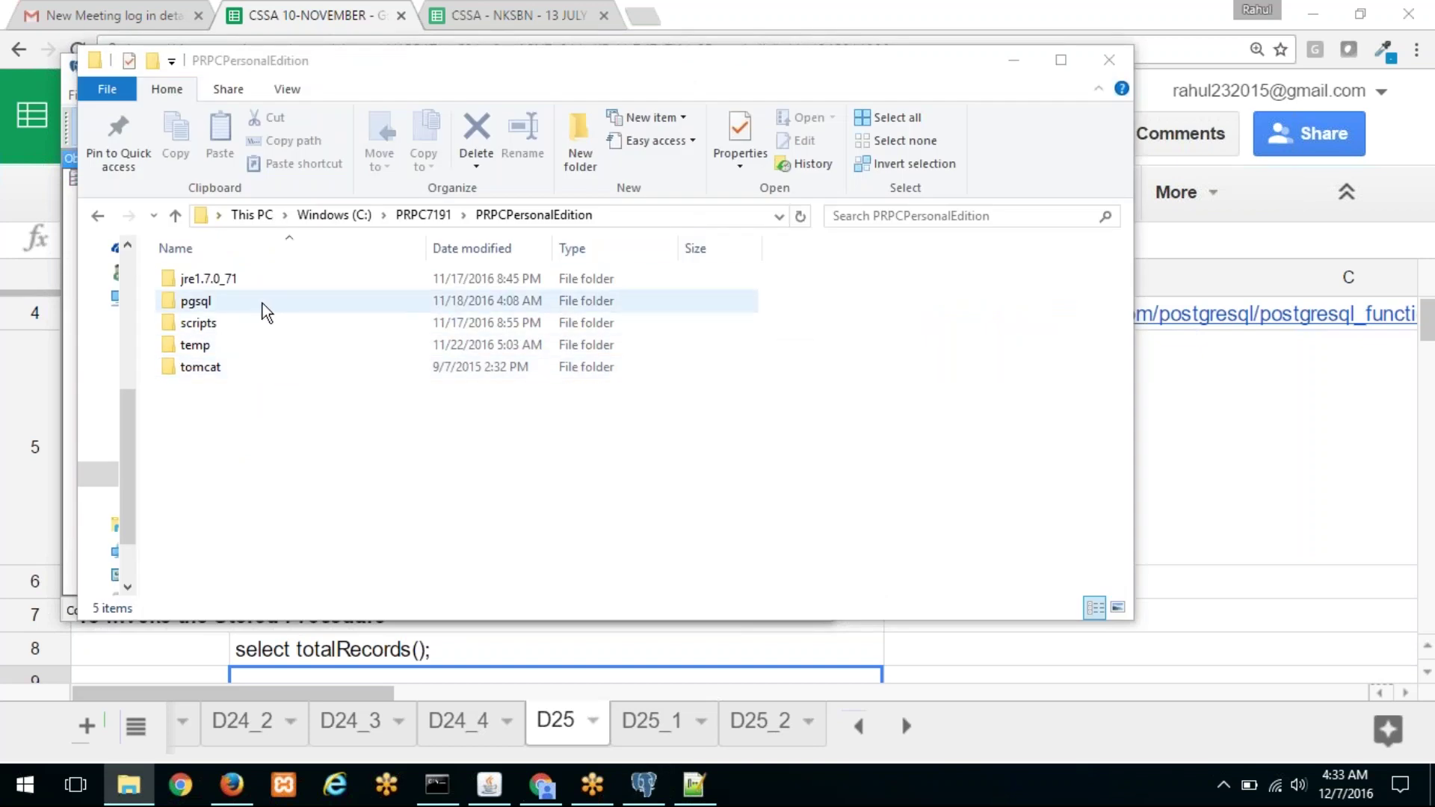
double_click(260, 370)
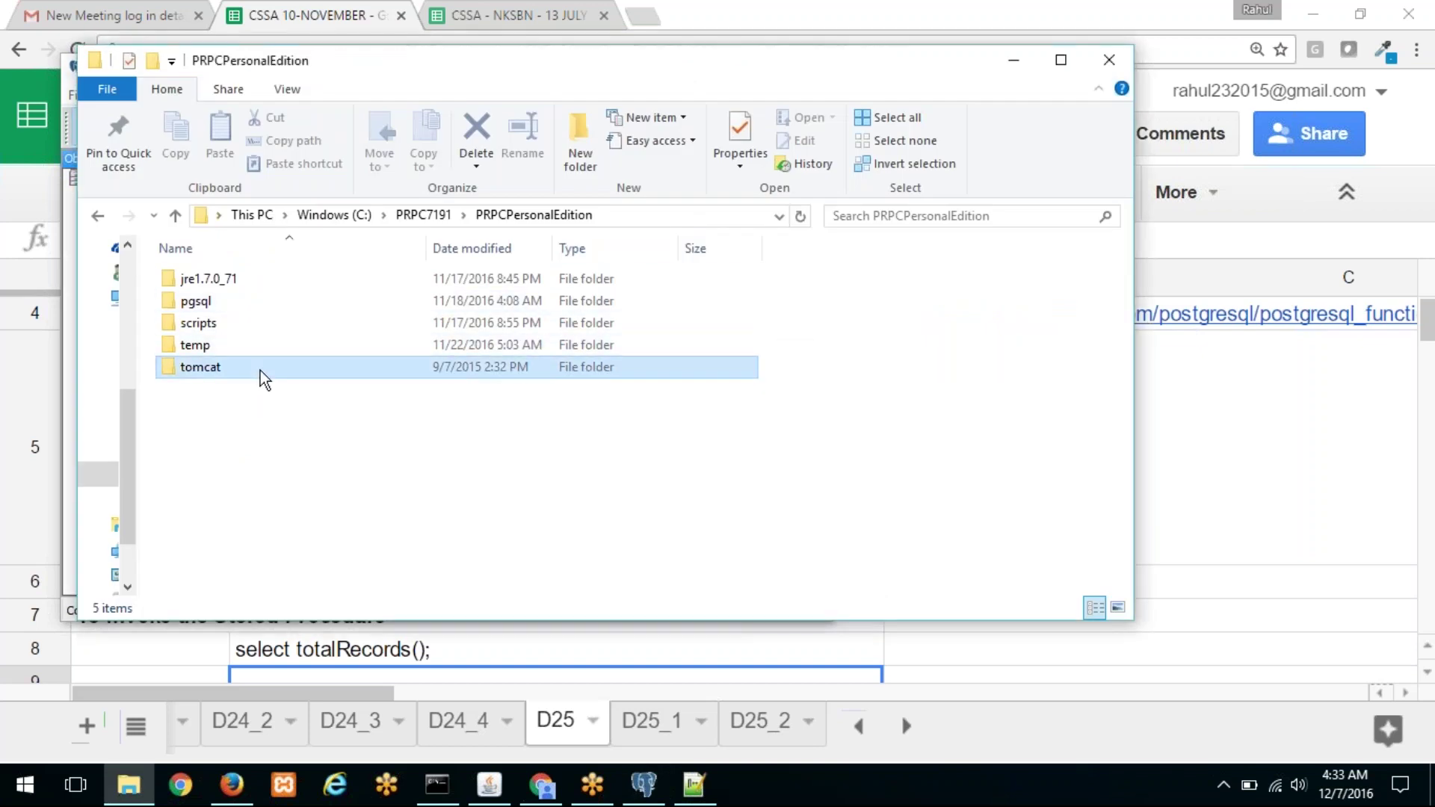
double_click(254, 303)
right_click(250, 345)
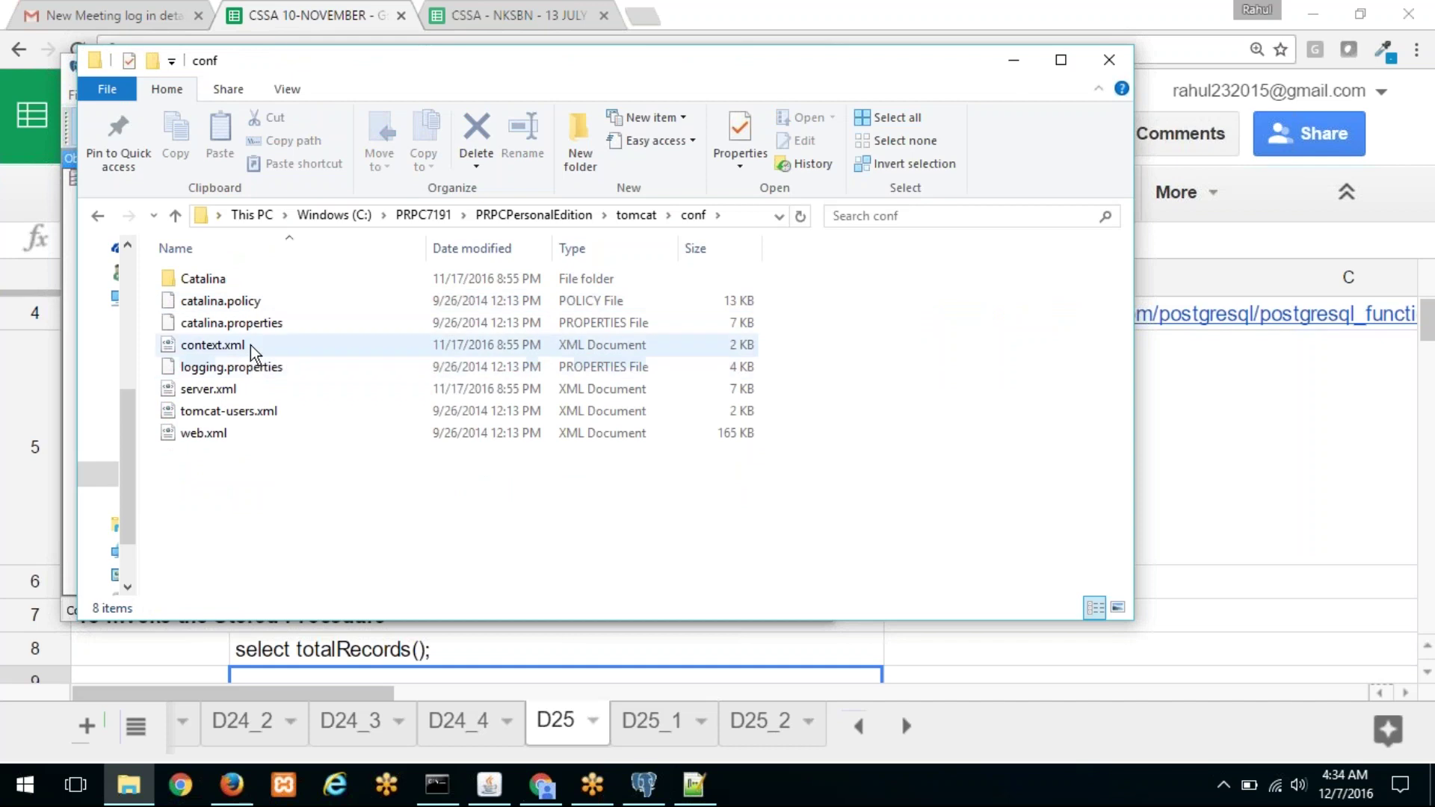
click(317, 333)
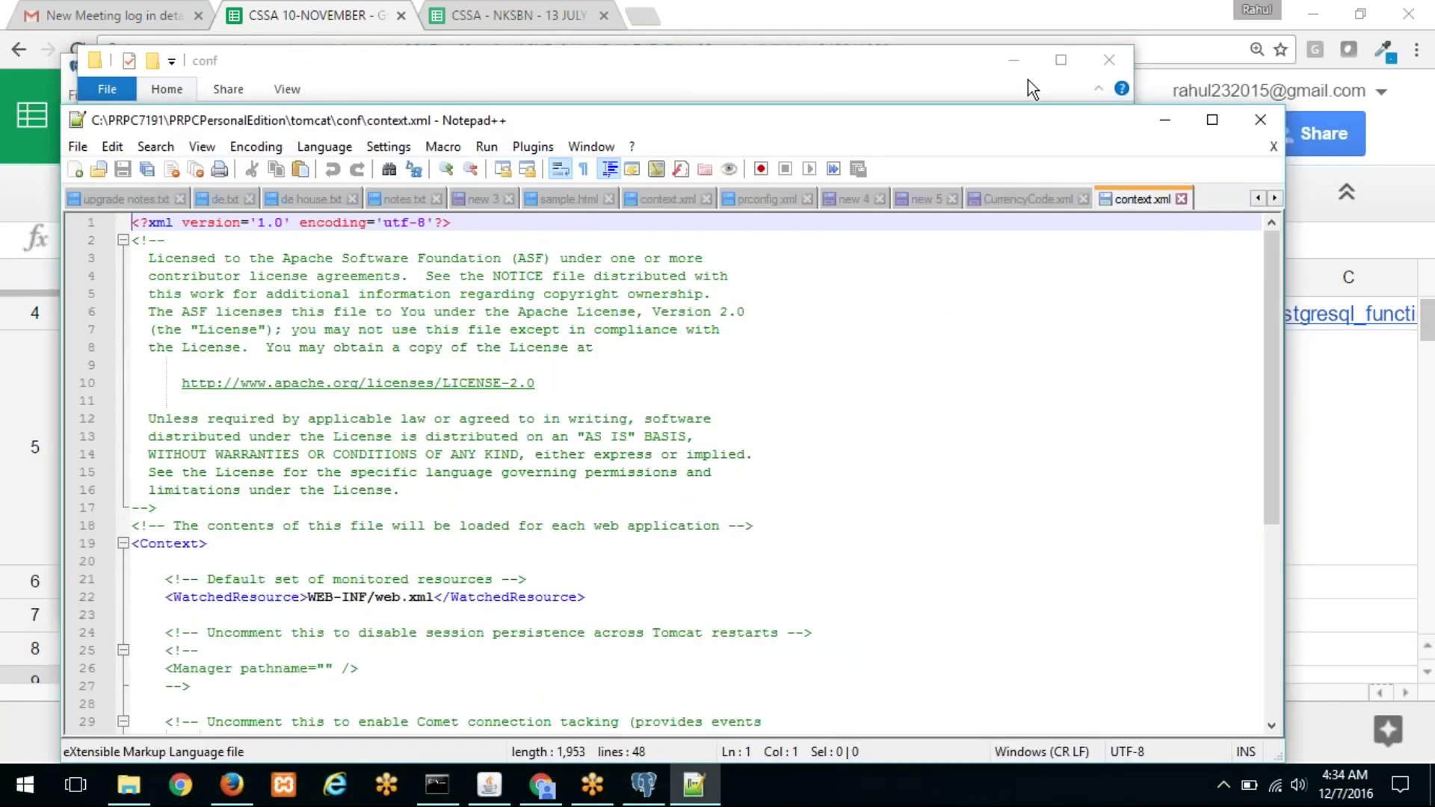
Step: Locate port 5711/pega in the connection URL, then return to the pgAdmin registration
click(1015, 61)
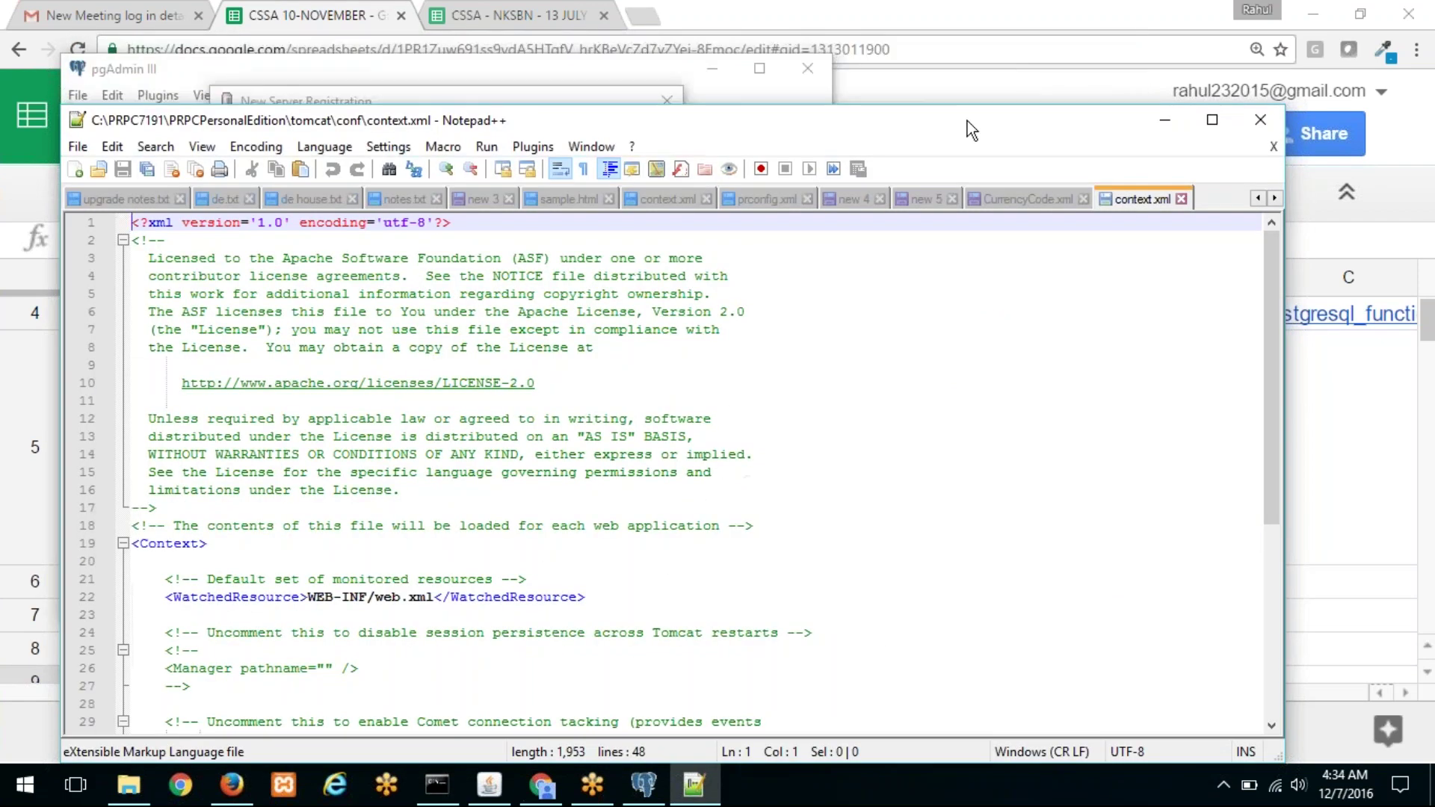
drag(952, 128, 887, 70)
click(499, 455)
scroll(499, 455, down, 4)
scroll(499, 454, down, 3)
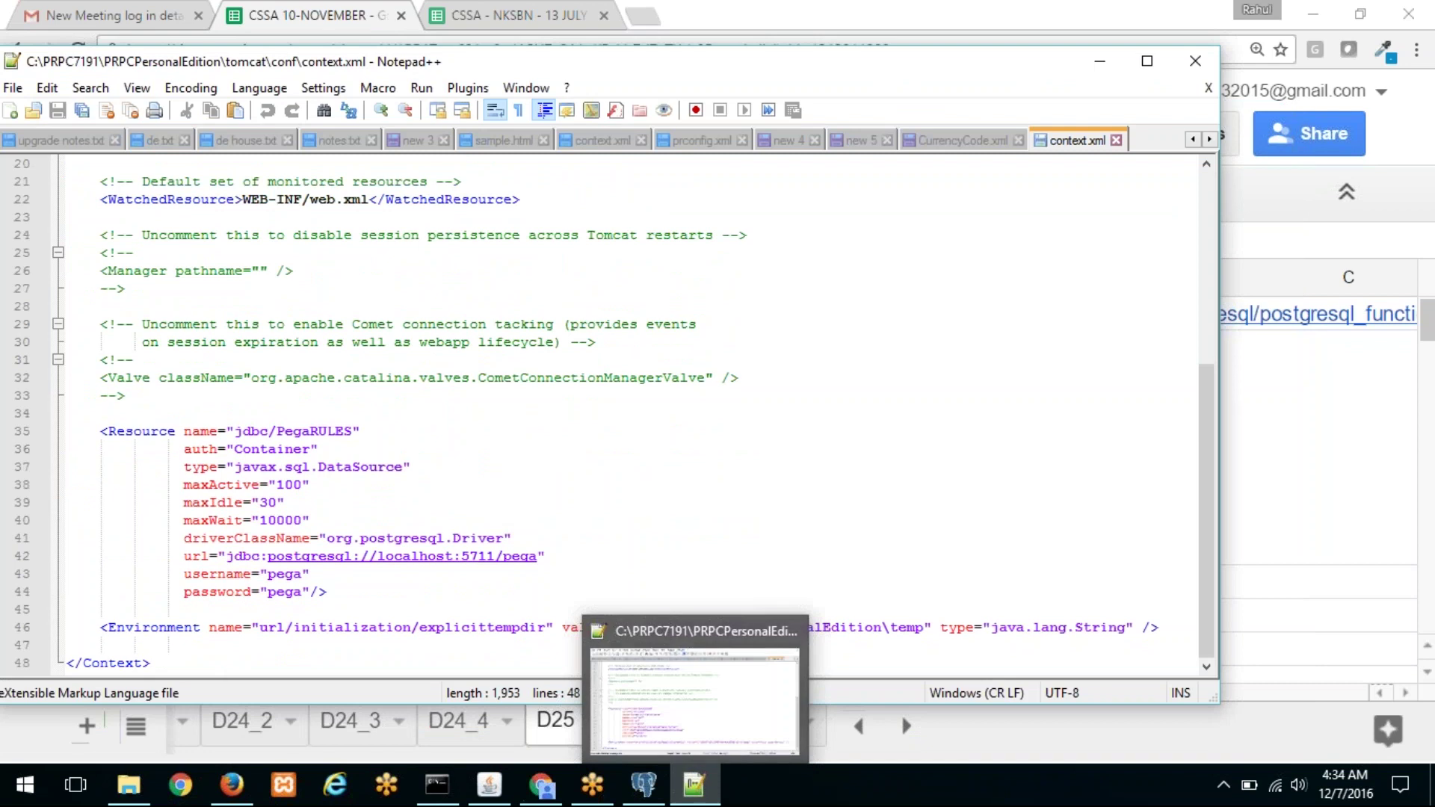
drag(540, 555, 465, 551)
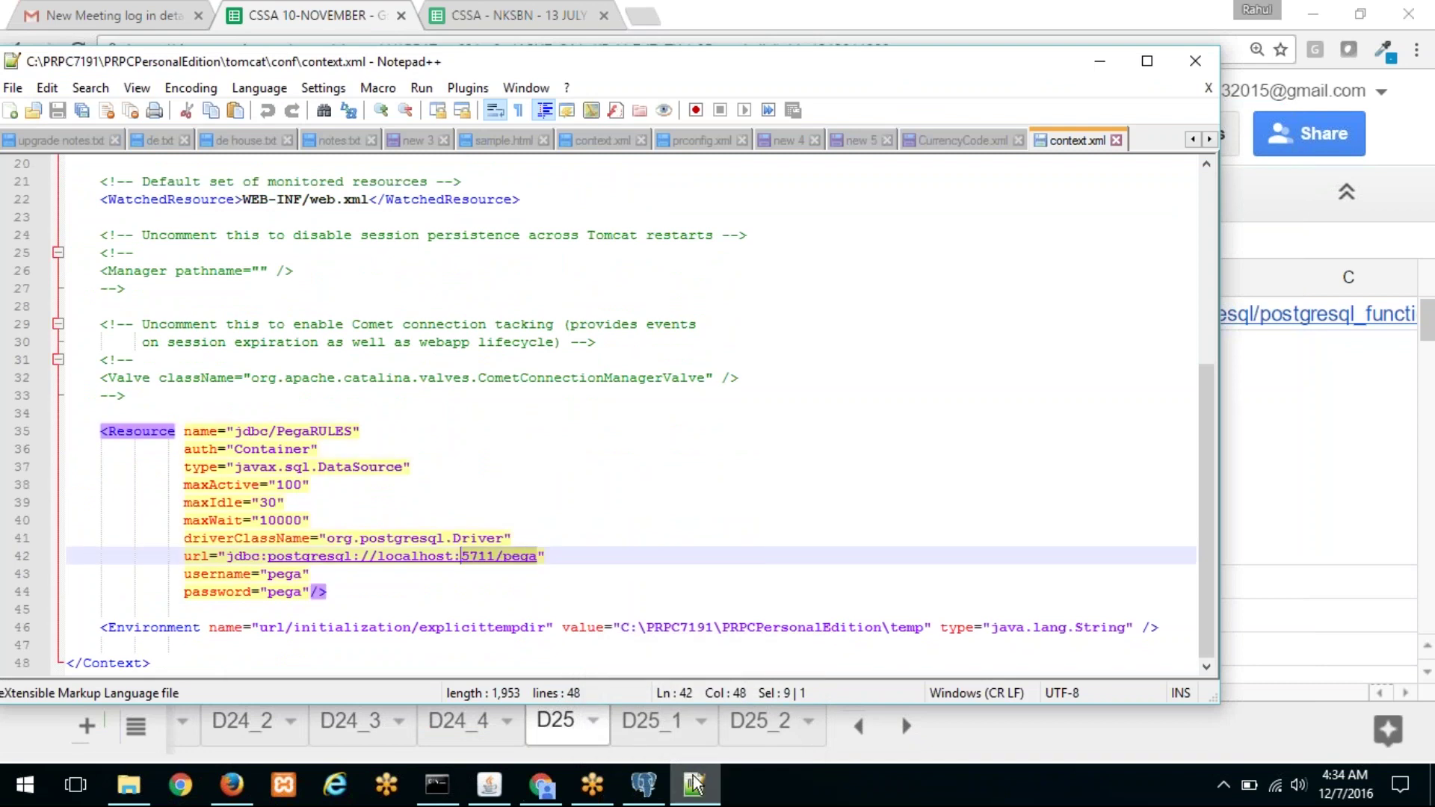
click(643, 785)
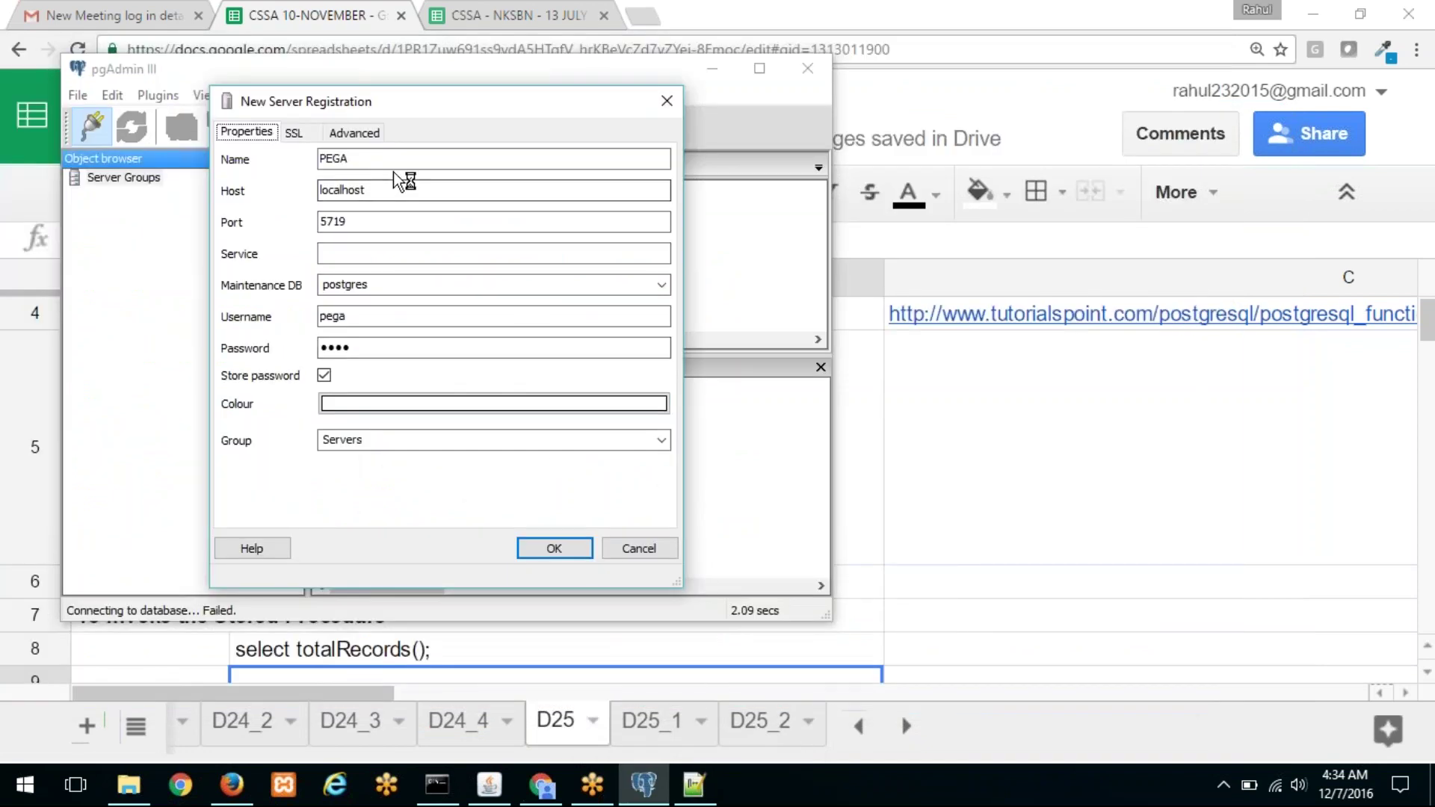
Step: Change the PEGA port to 5711 with maintenance DB postgres, connect, then close pgAdmin
key(Tab)
key(Tab)
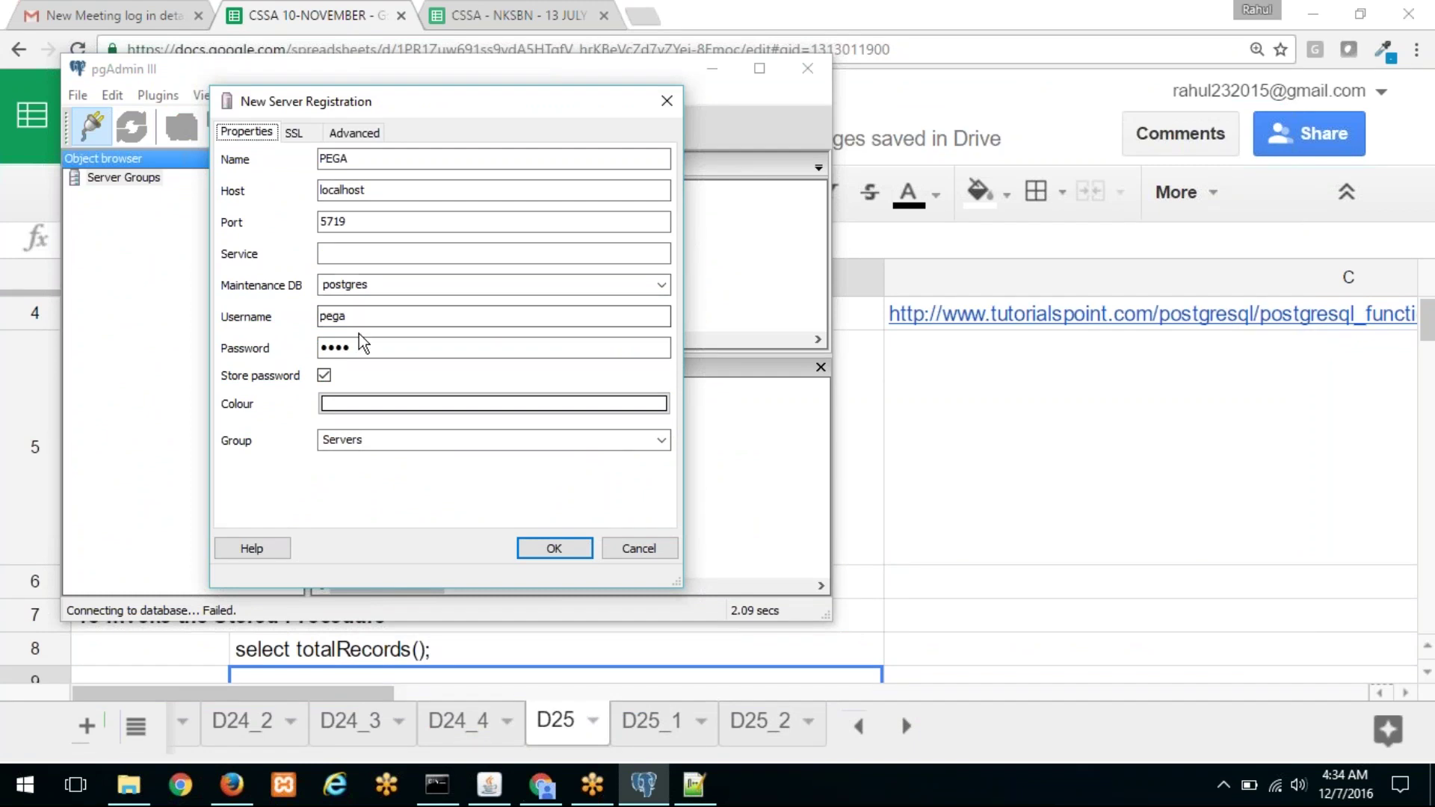
click(336, 219)
double_click(336, 219)
text(5)
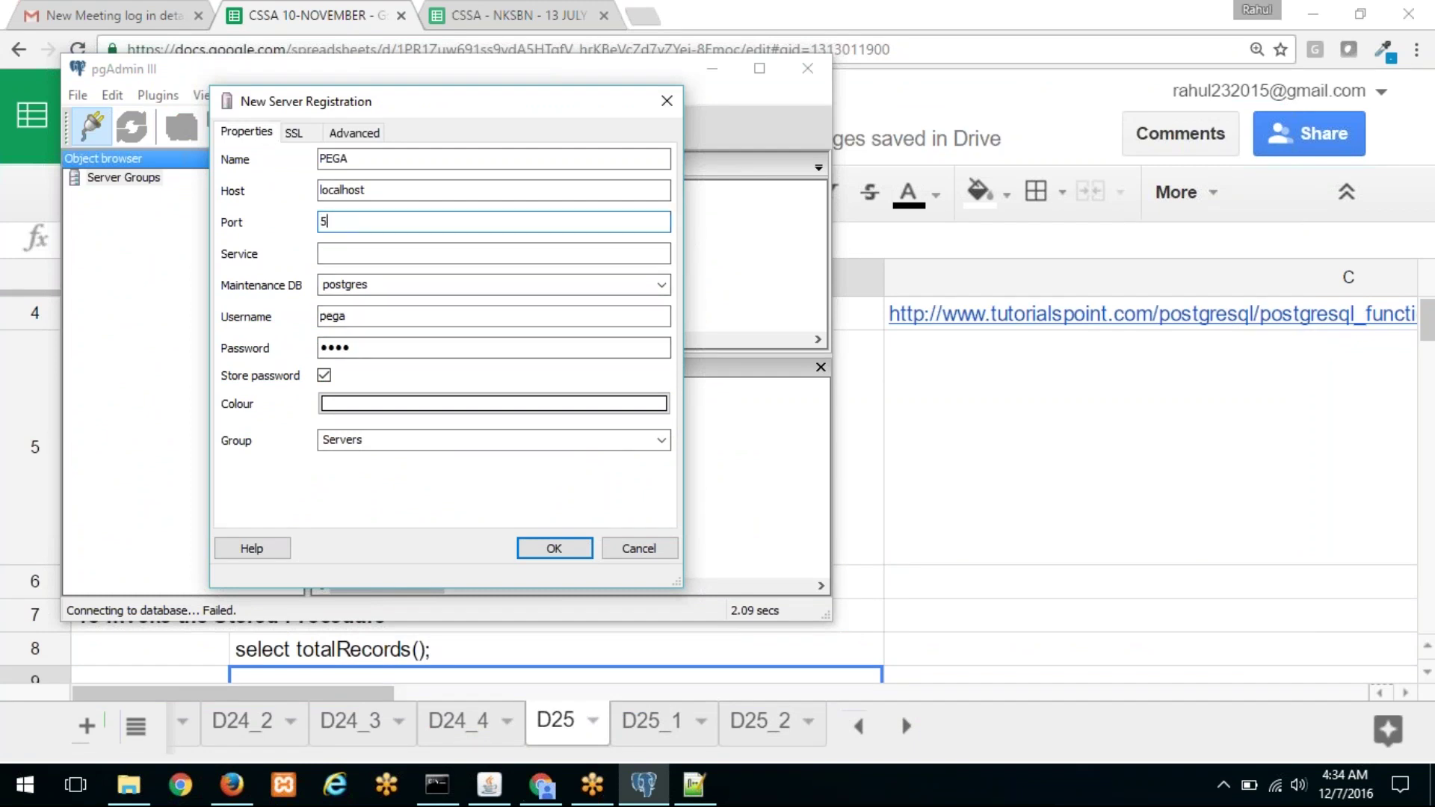
text(711)
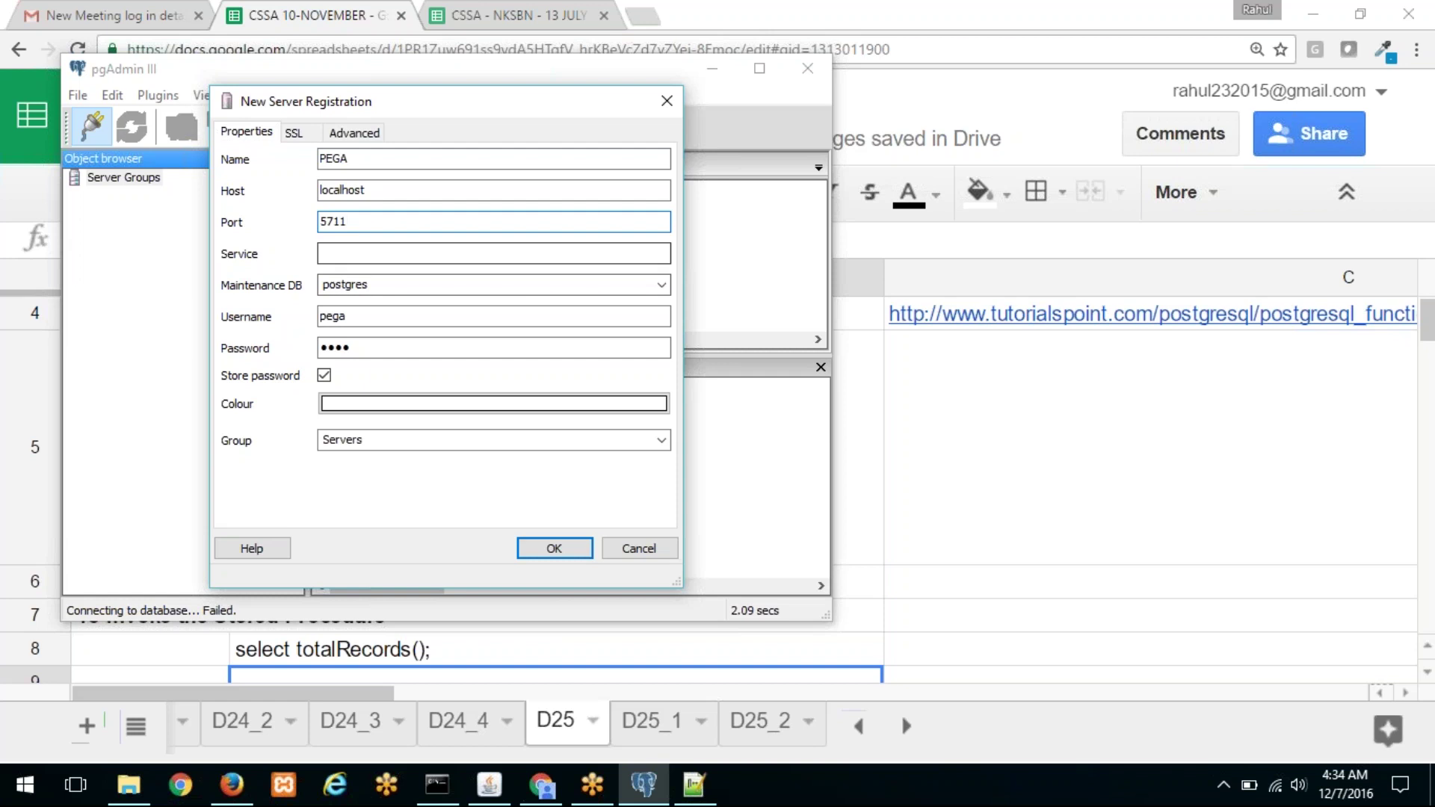
click(662, 285)
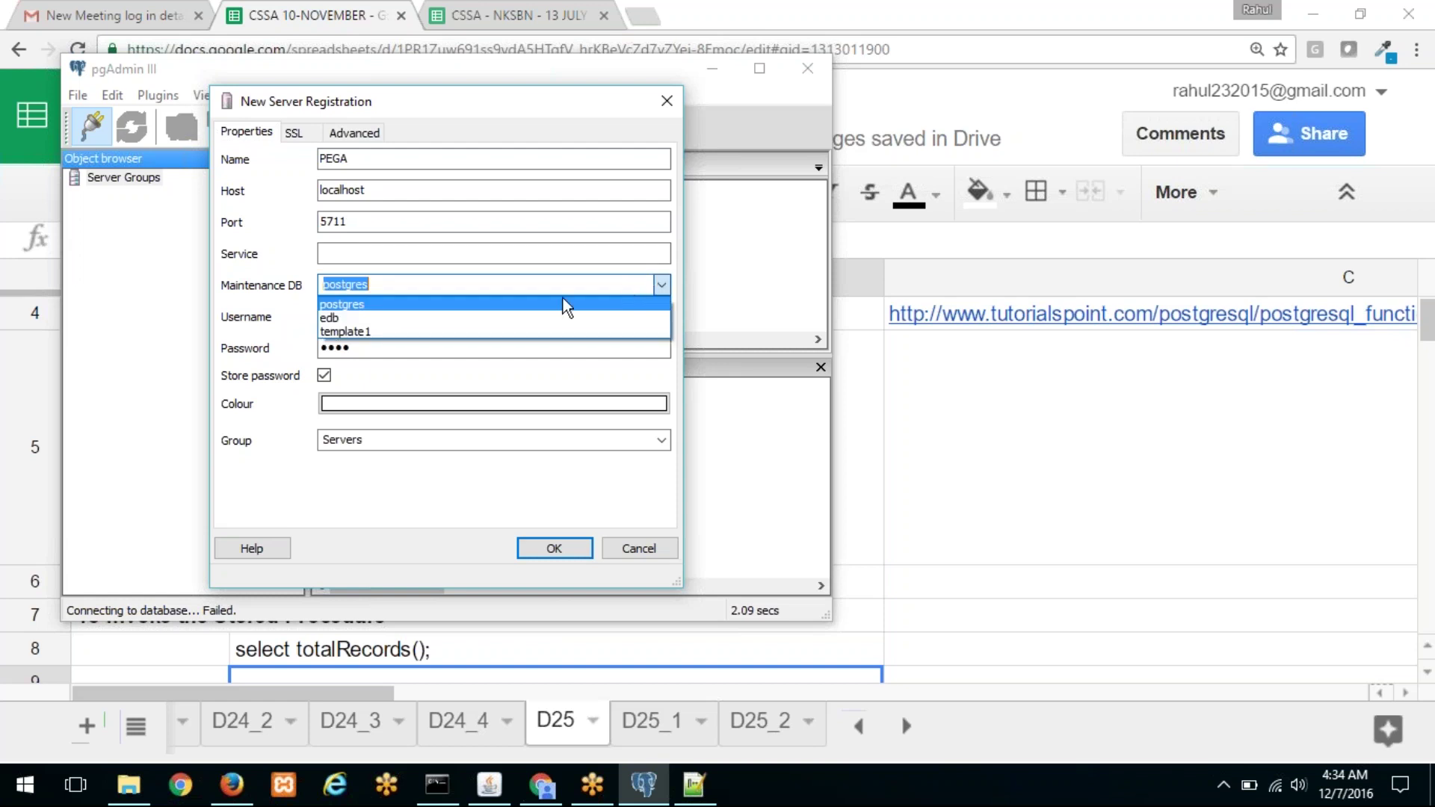
click(528, 303)
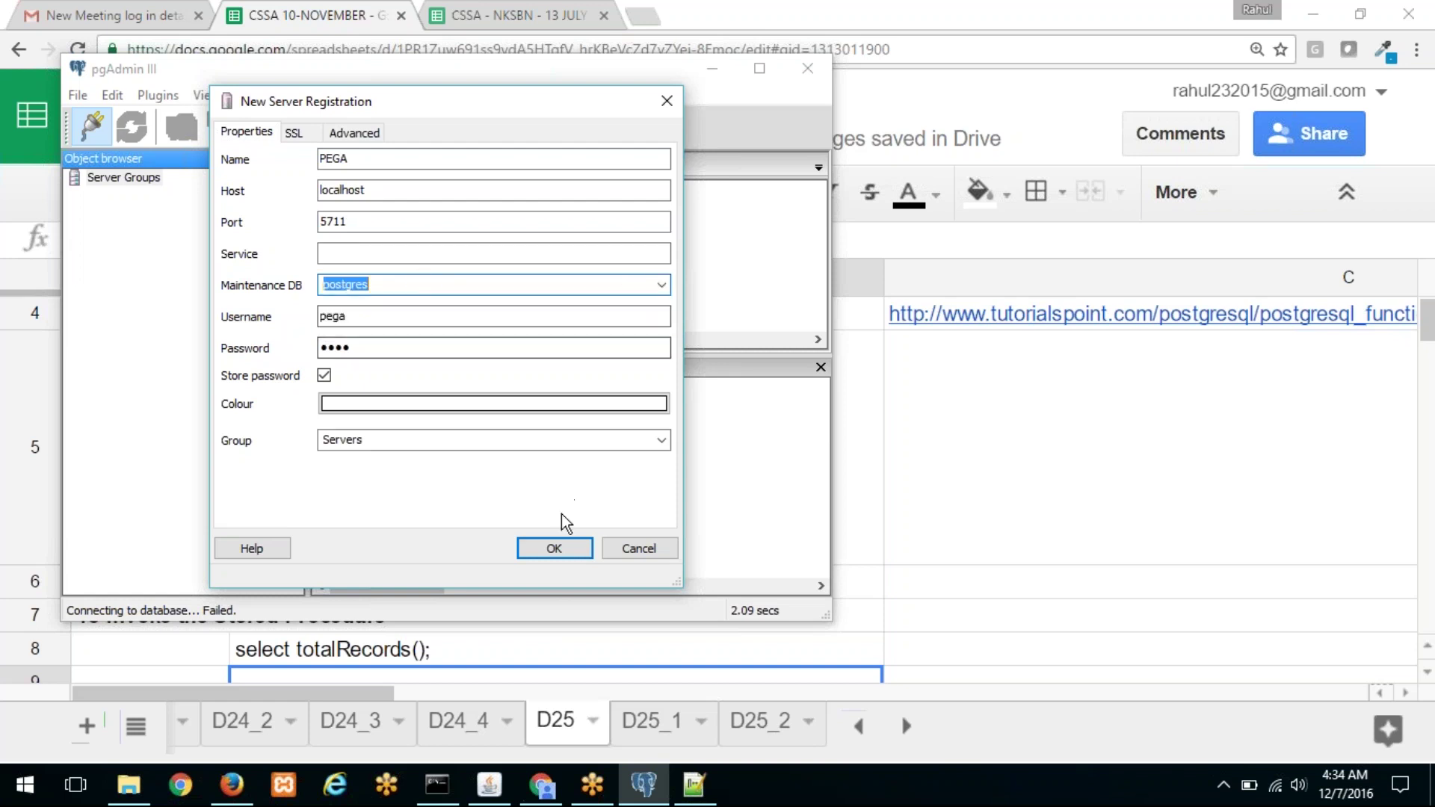
click(554, 548)
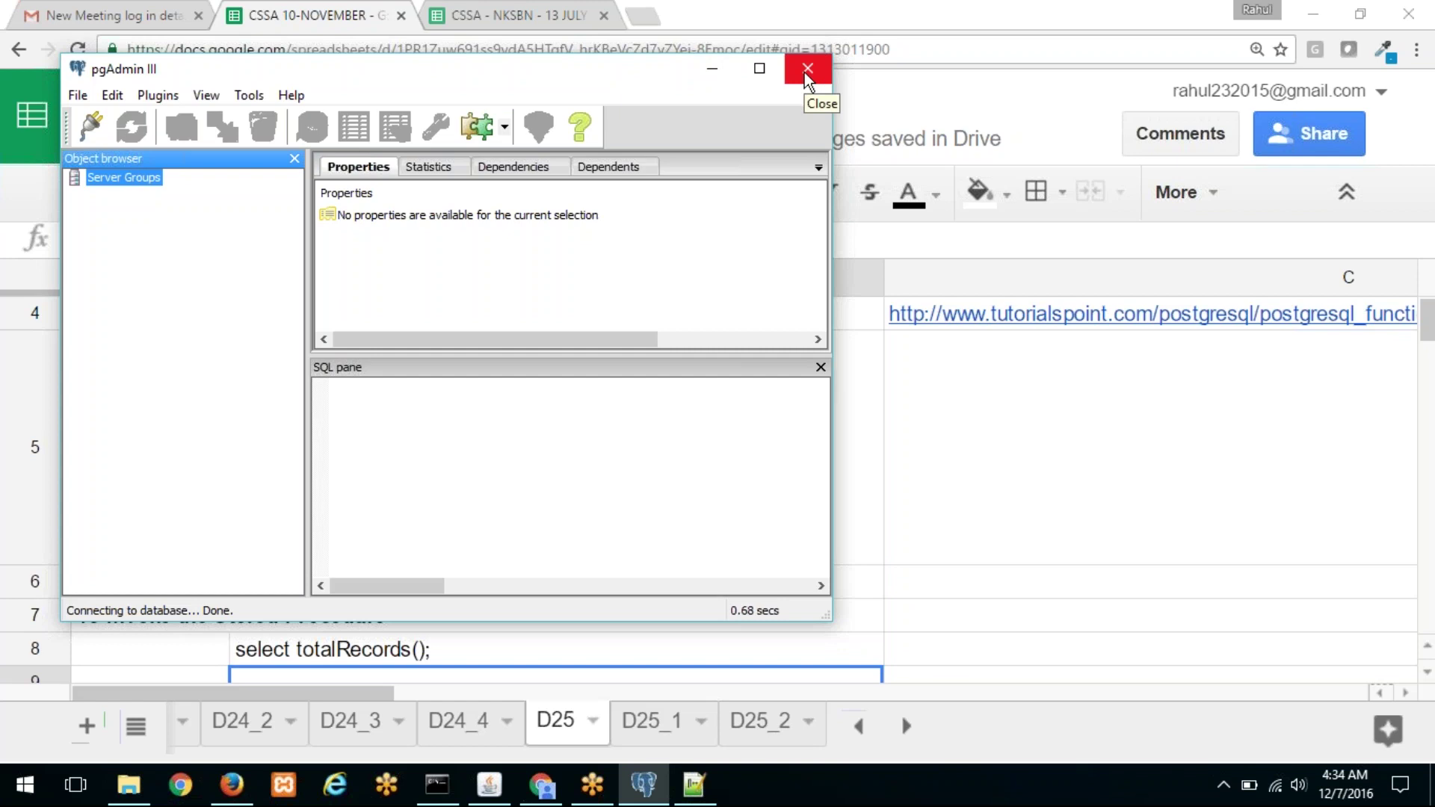
click(806, 72)
Step: Navigate File Explorer back to the C:\PRPCPersonalEdition folder
click(126, 791)
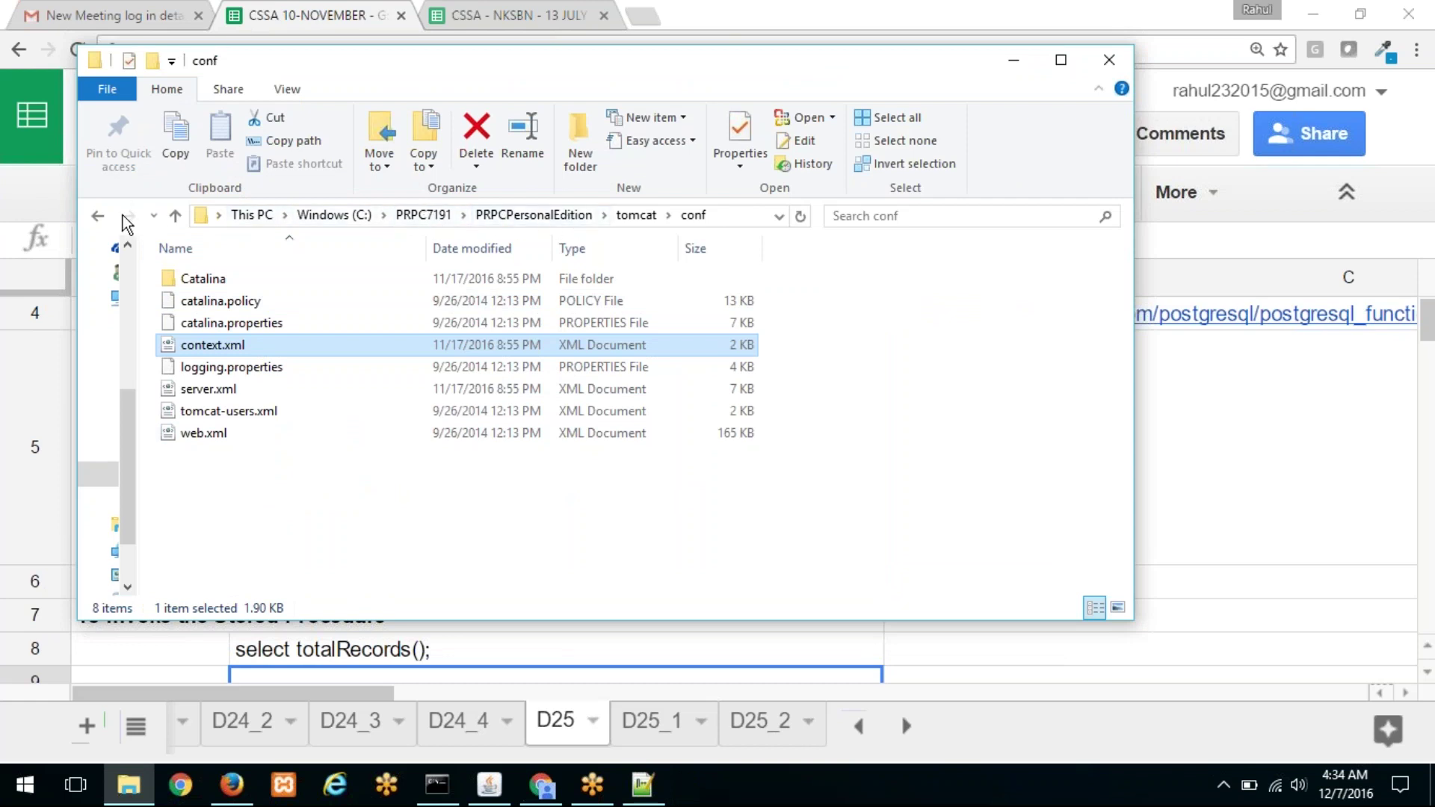
click(98, 217)
click(98, 216)
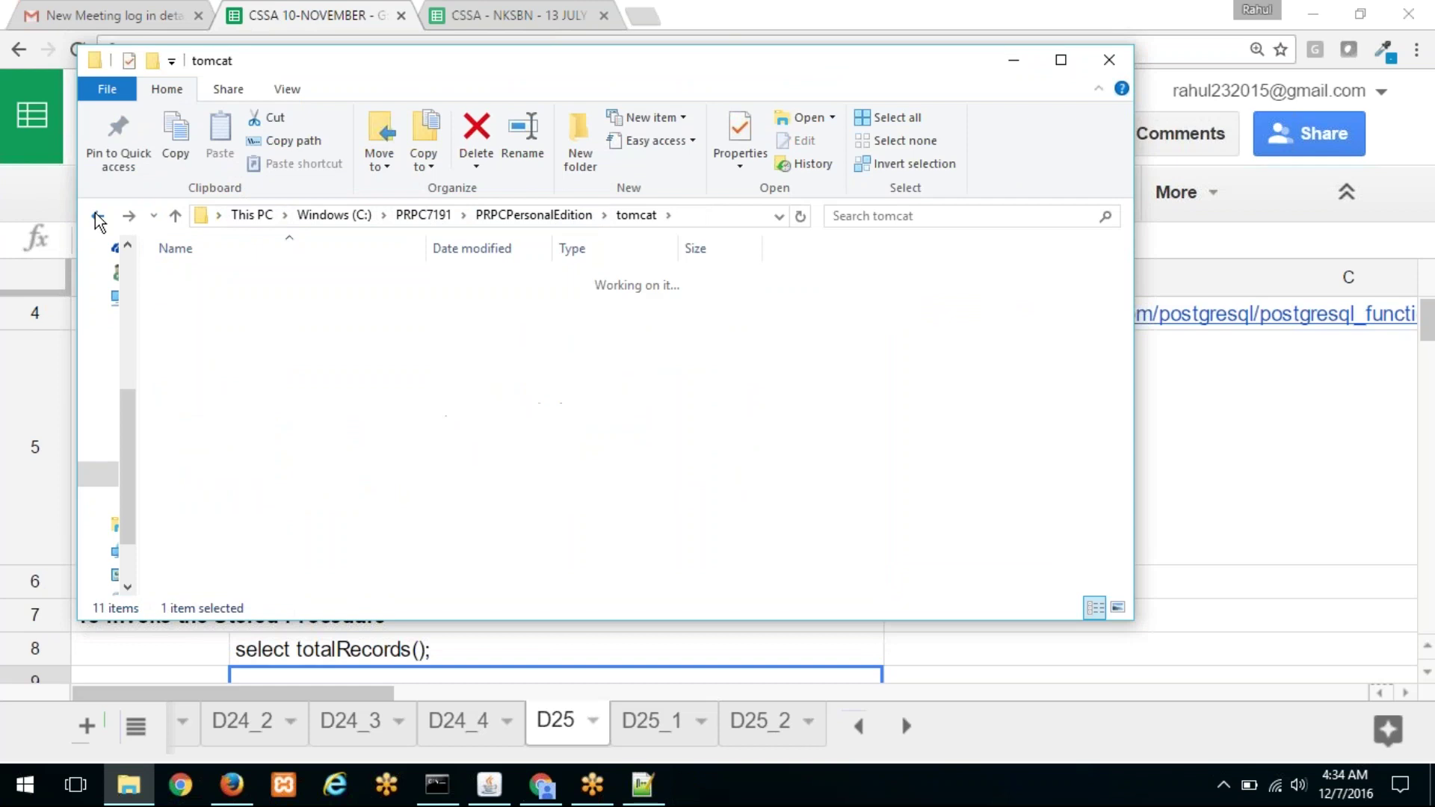
click(98, 217)
click(98, 217)
click(98, 216)
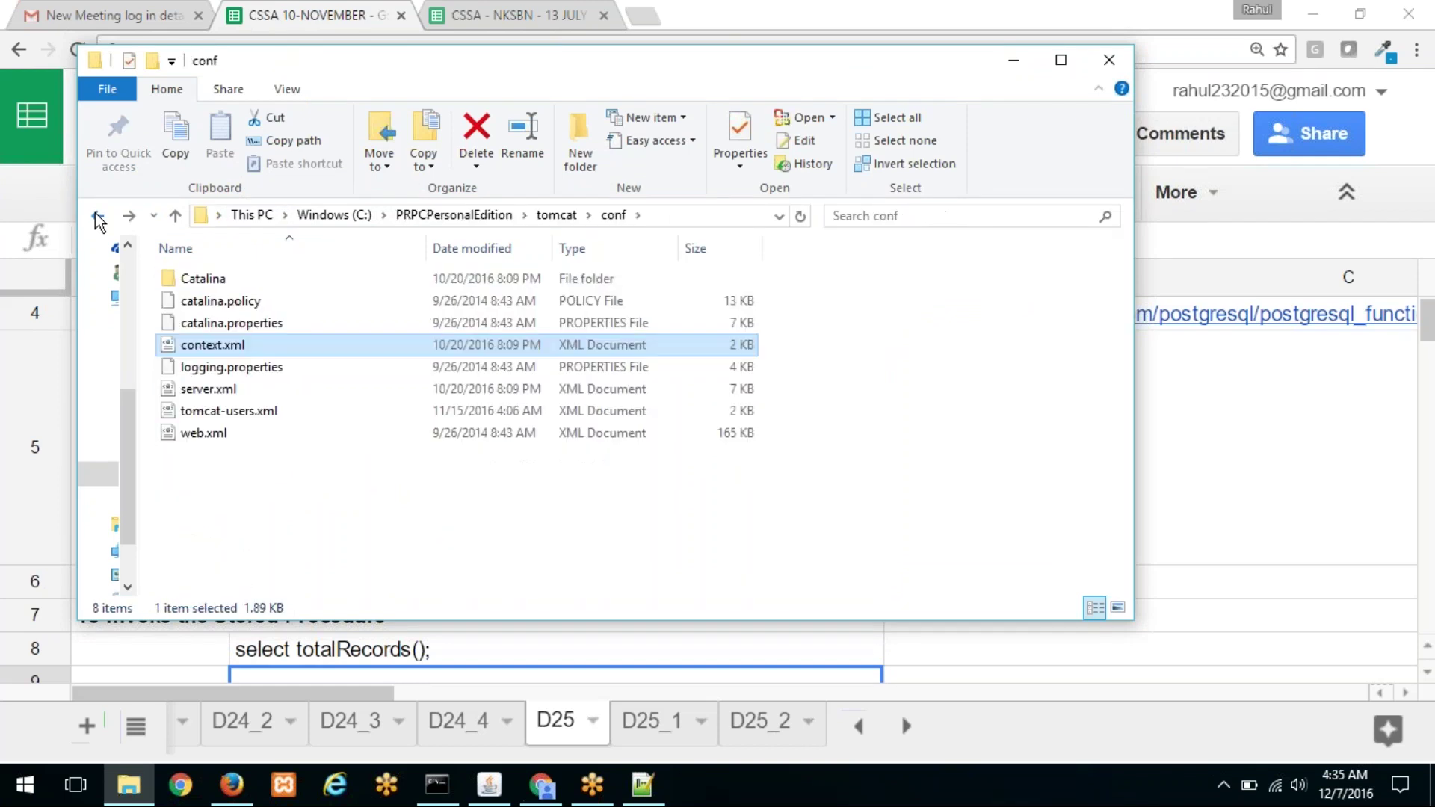
click(98, 217)
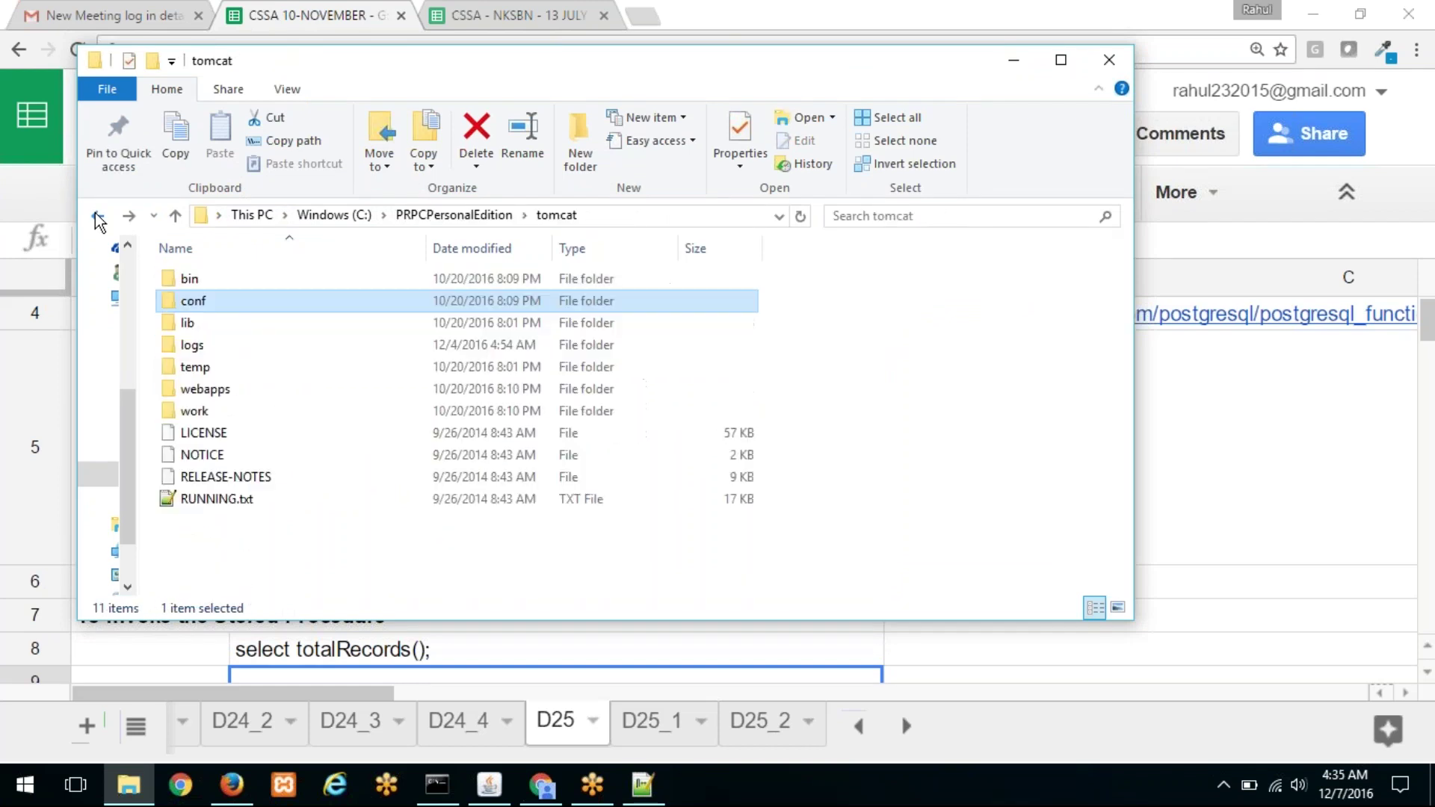
click(97, 217)
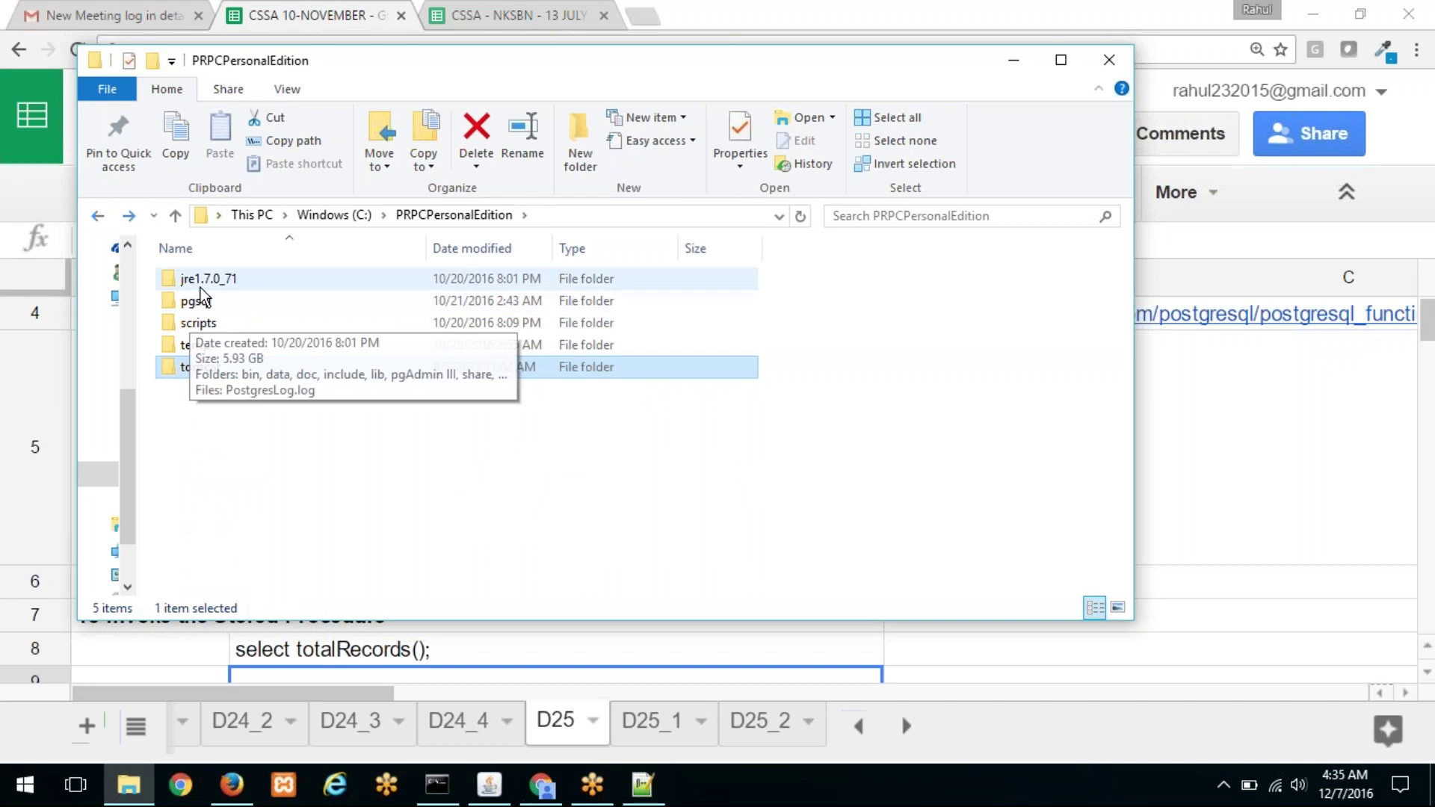
Step: Open pgsql\bin and launch pgAdmin3.exe
double_click(242, 294)
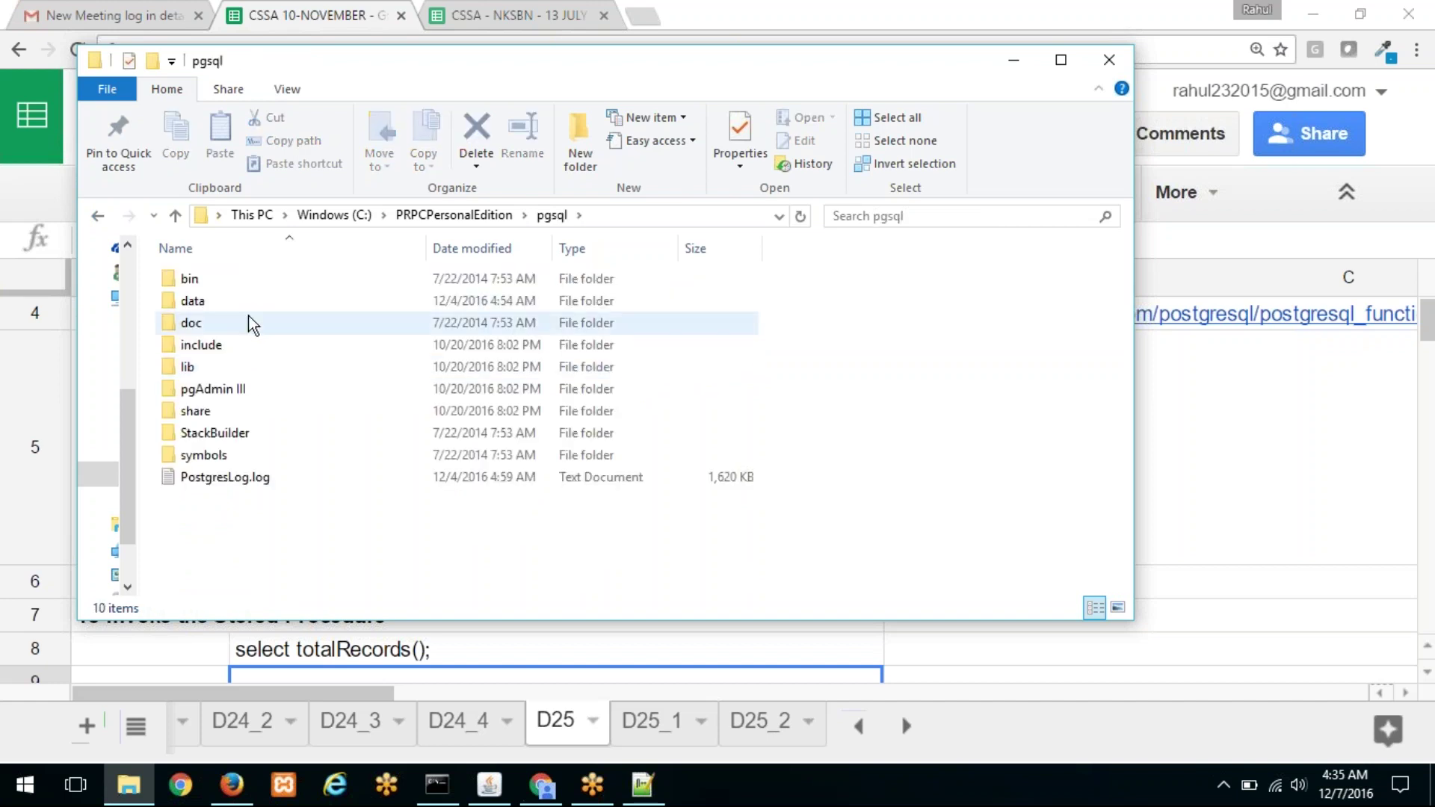
double_click(244, 280)
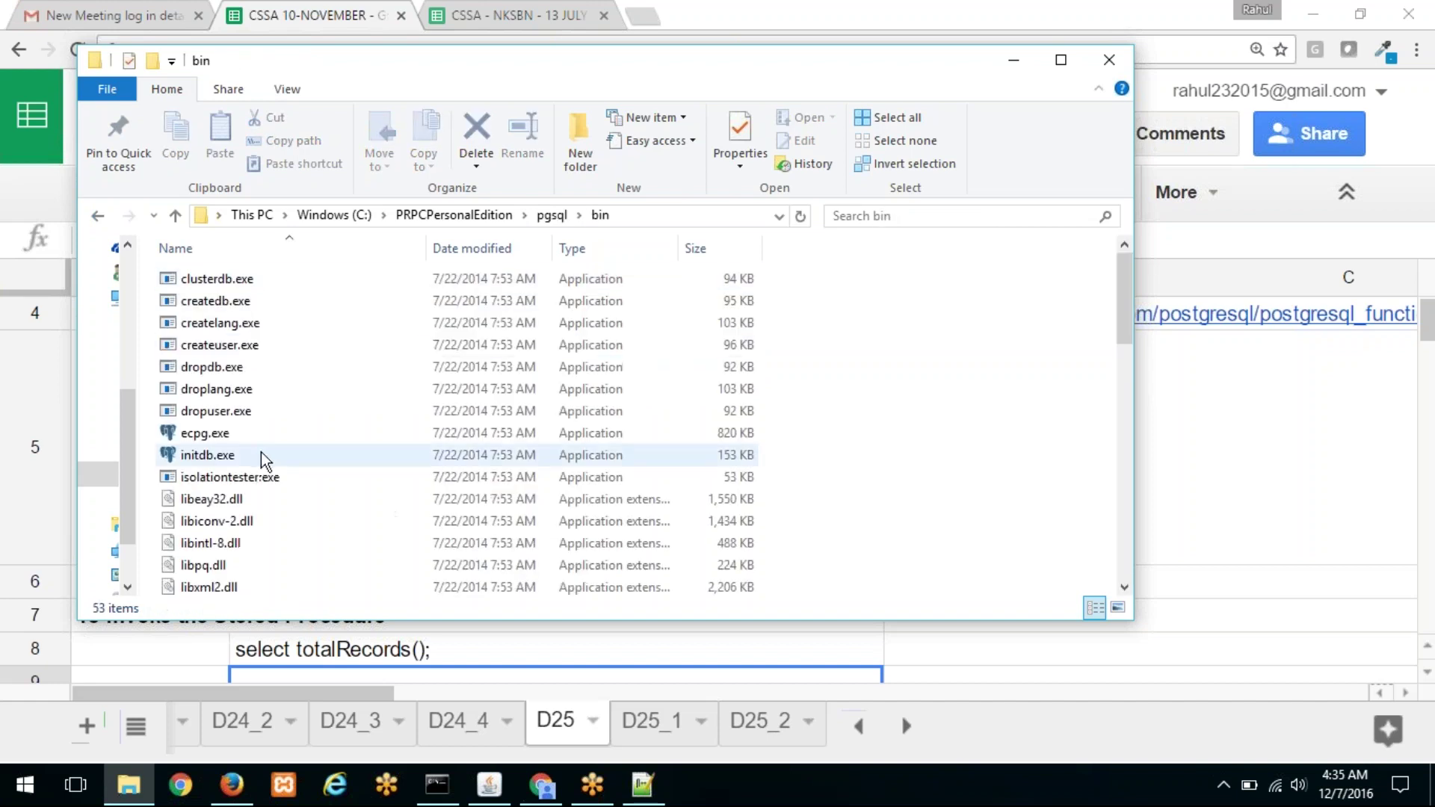
click(262, 453)
scroll(265, 449, down, 5)
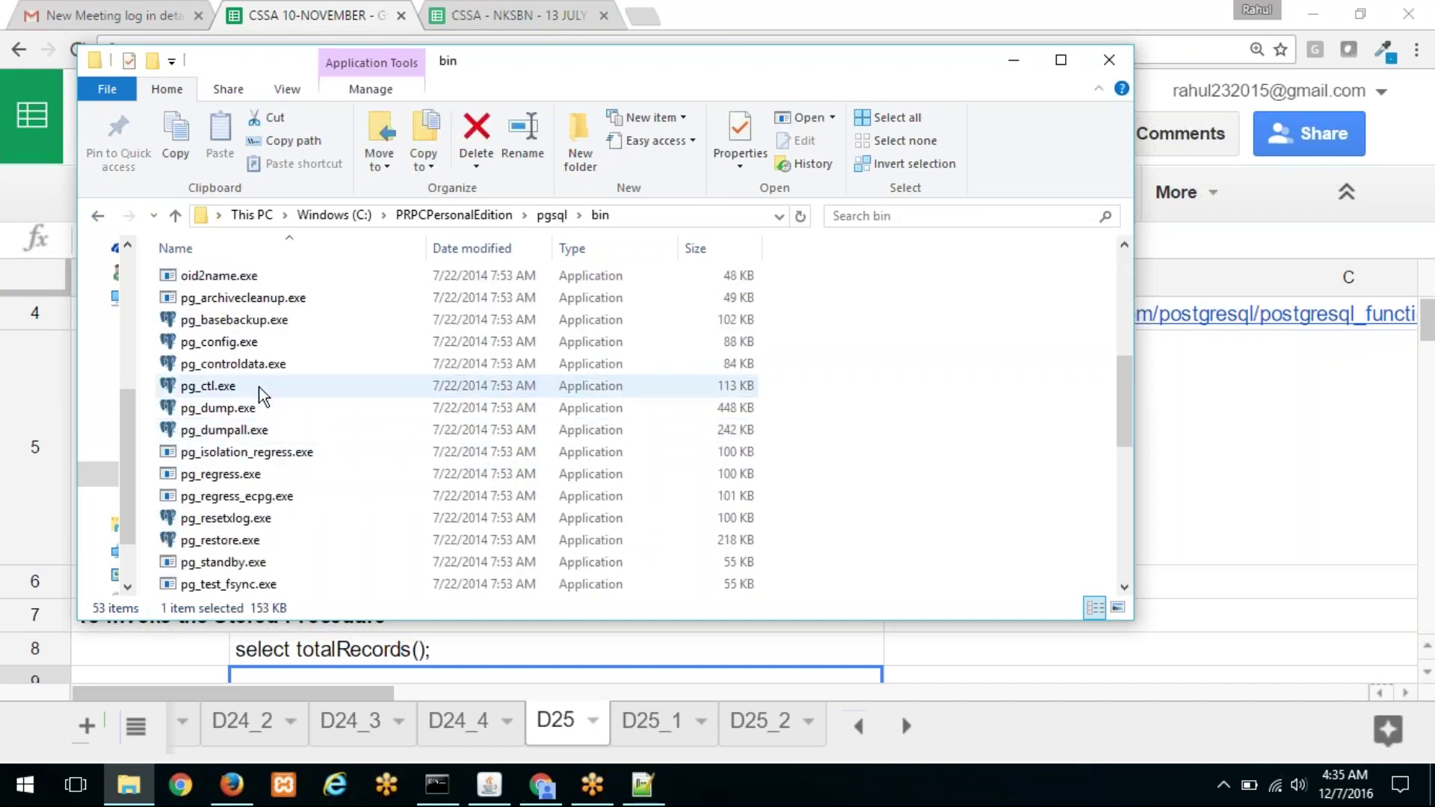
scroll(254, 515, down, 3)
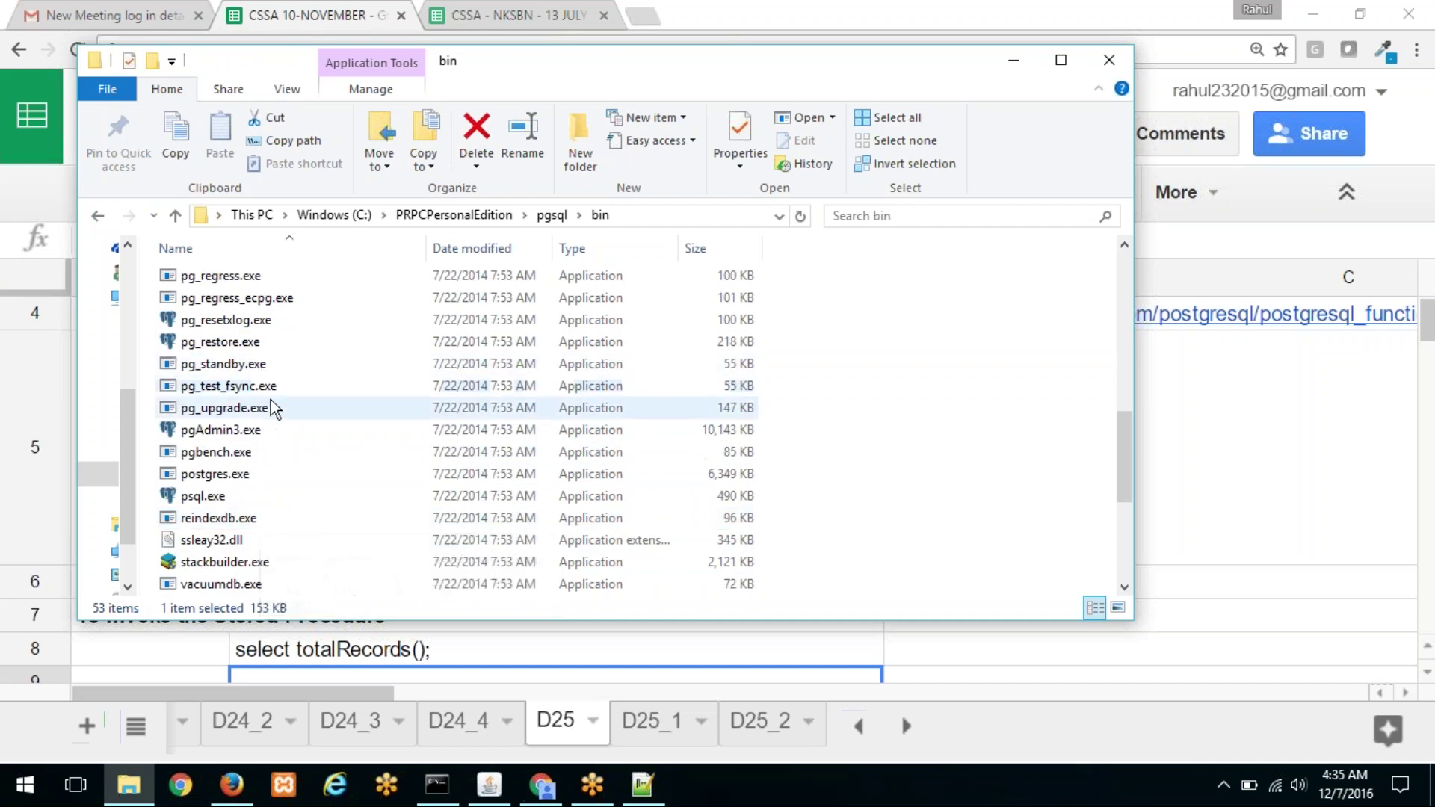
double_click(262, 430)
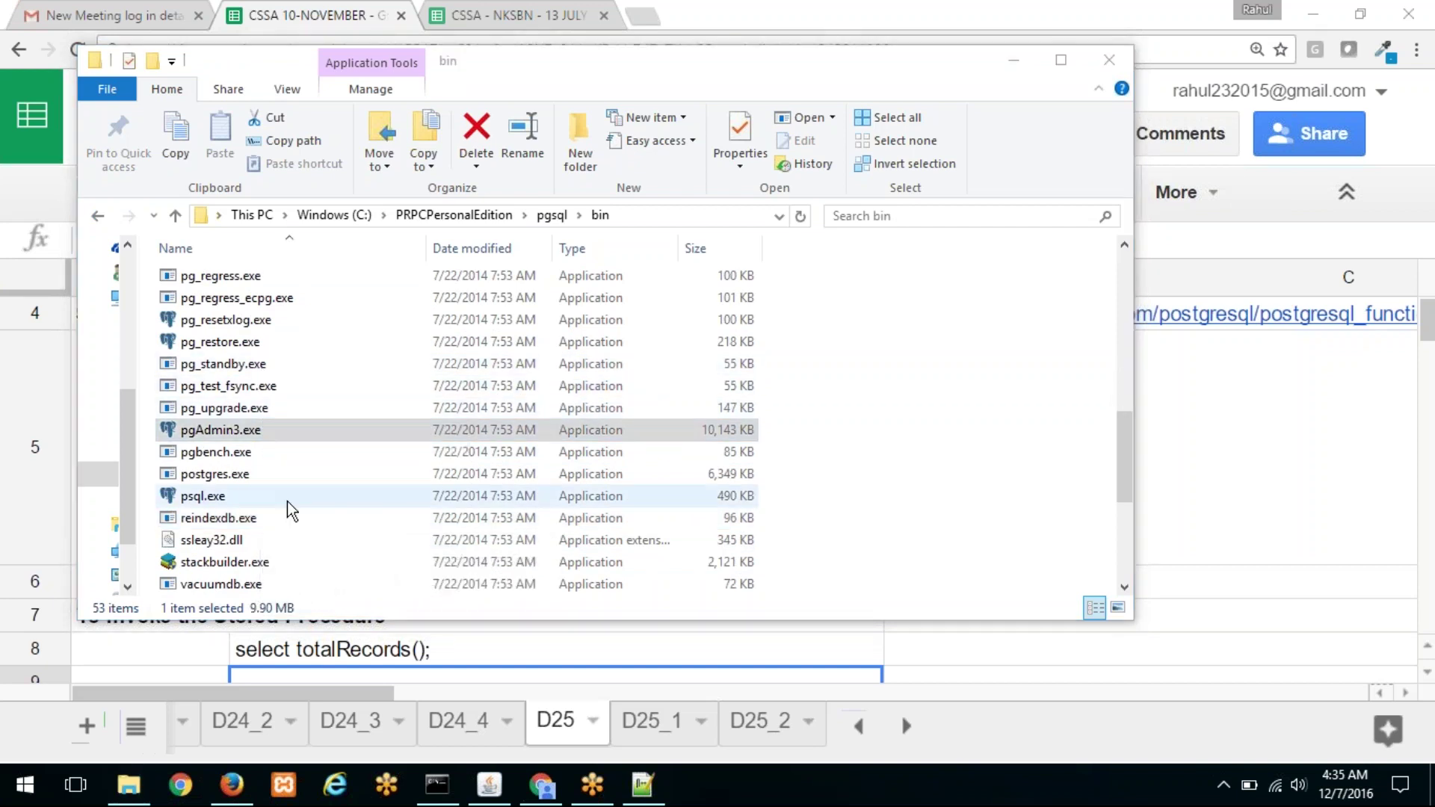
Step: Maximize pgAdmin, connect PEGA, and expand Databases > pega > Schemas to select personaledition
click(1009, 64)
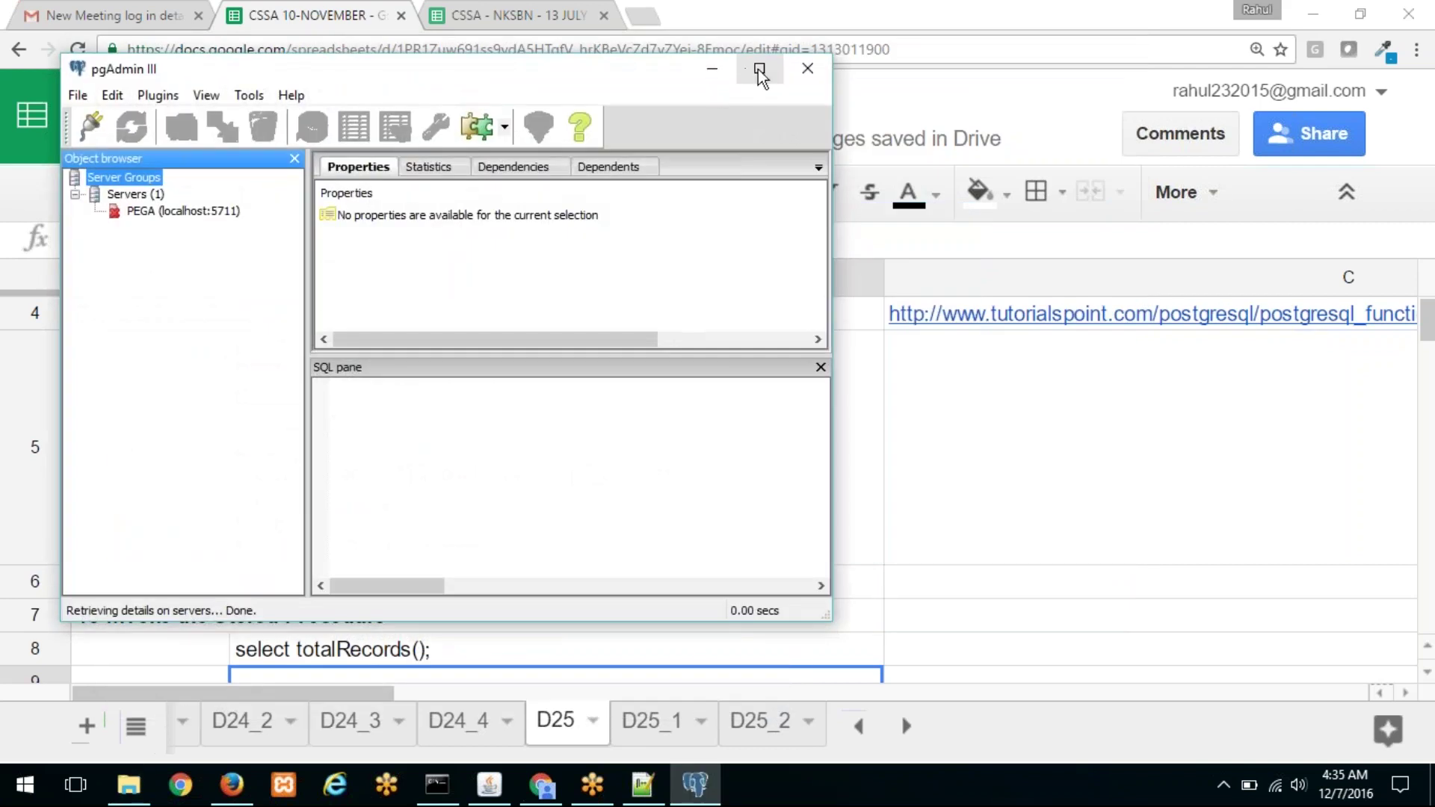
click(759, 68)
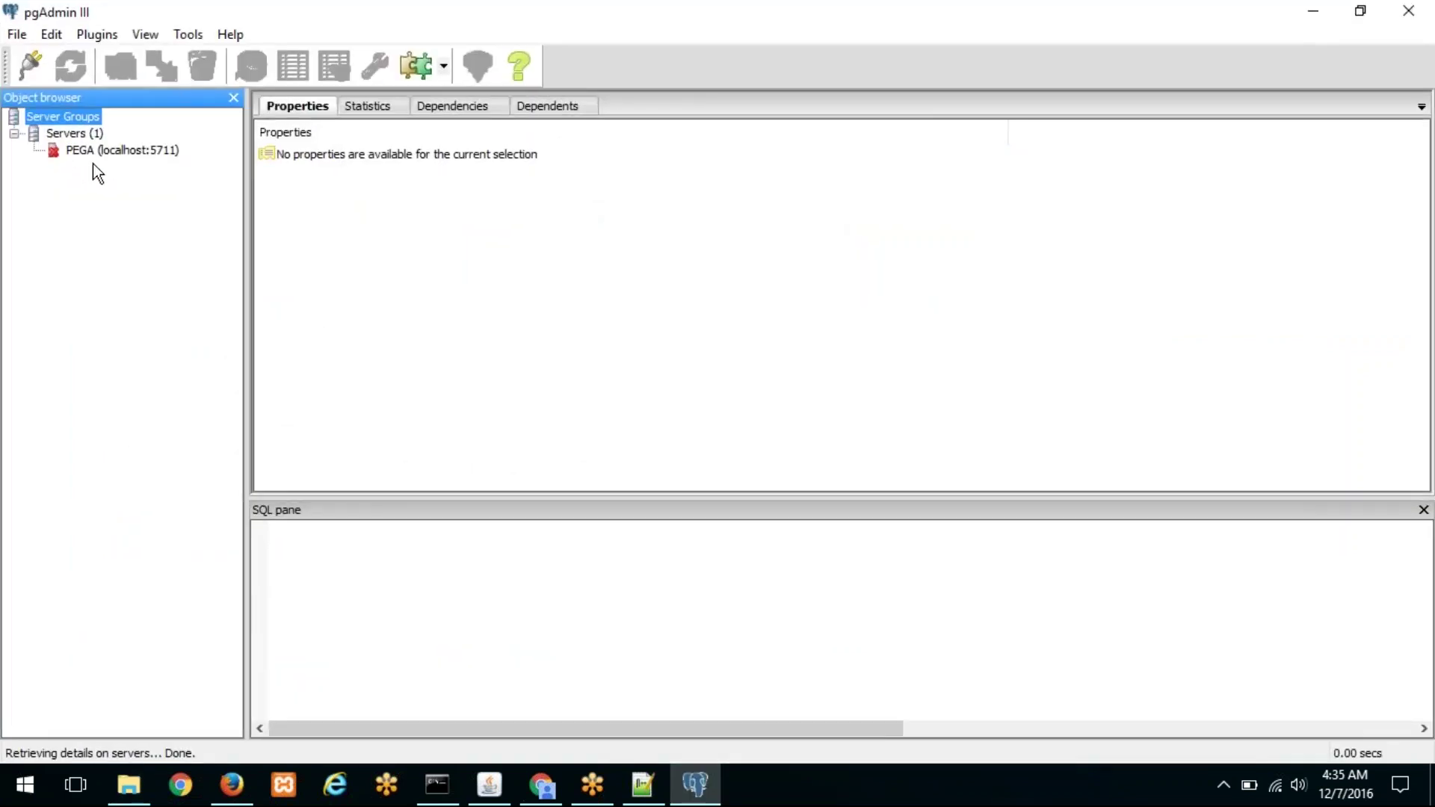
double_click(108, 151)
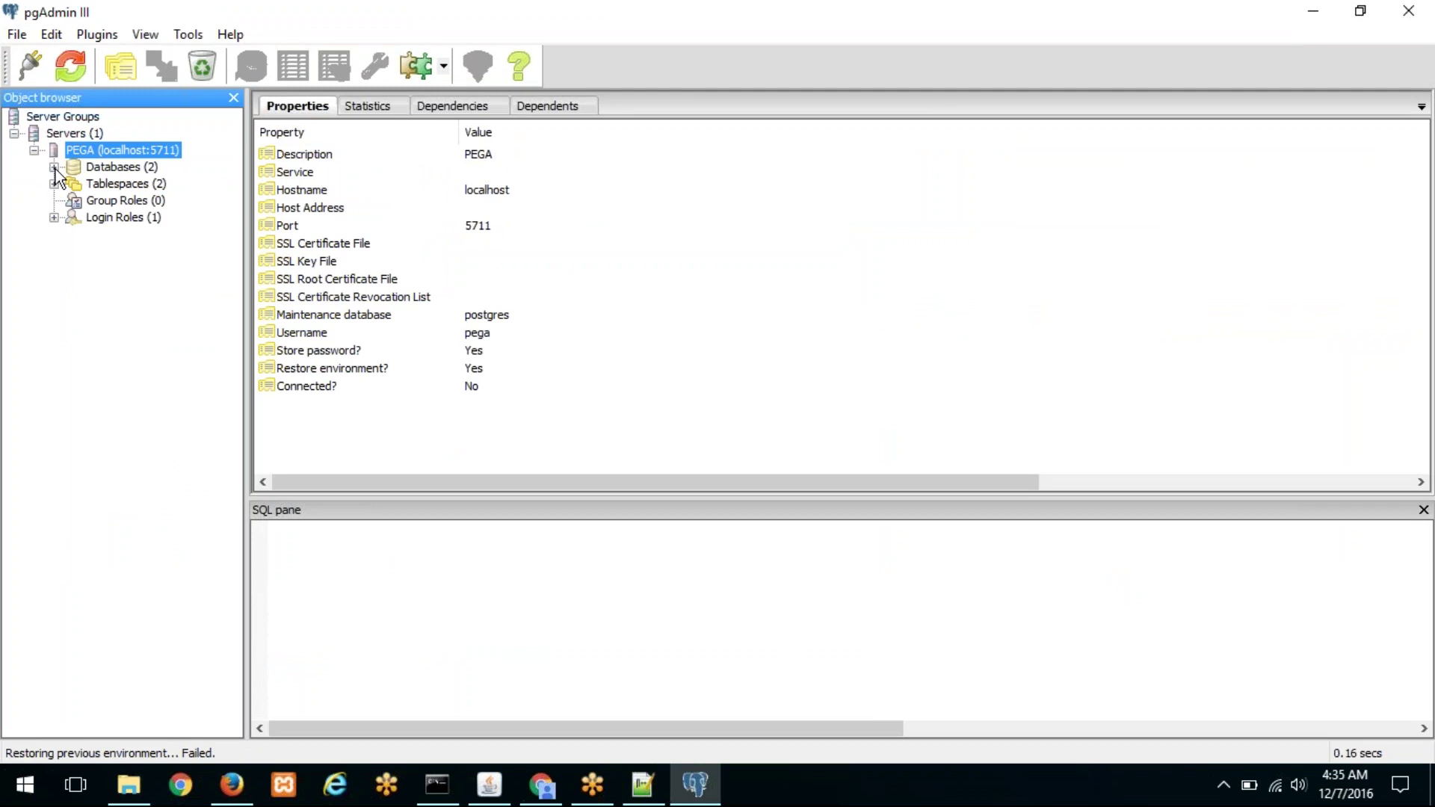
click(54, 167)
click(117, 184)
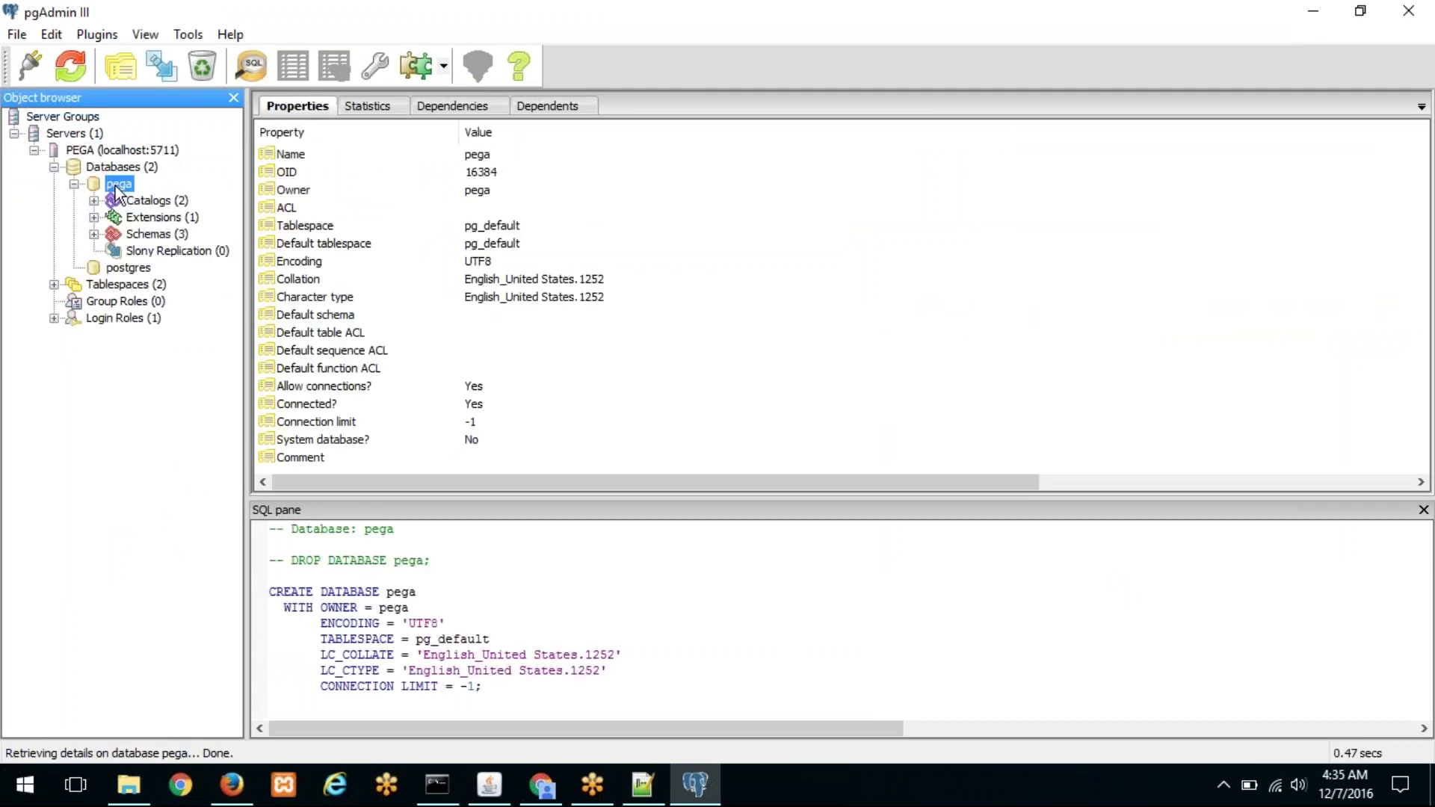
click(94, 234)
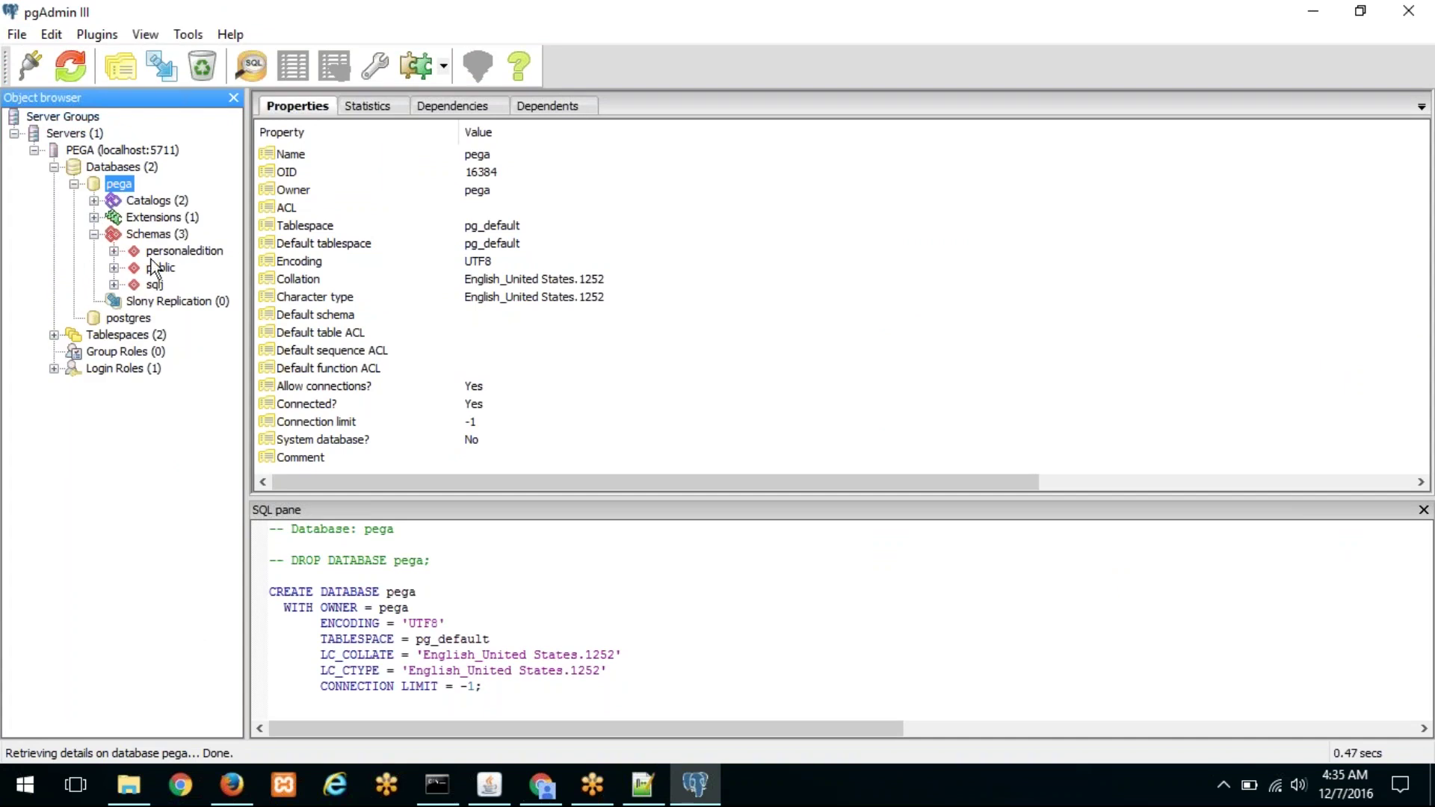
click(113, 251)
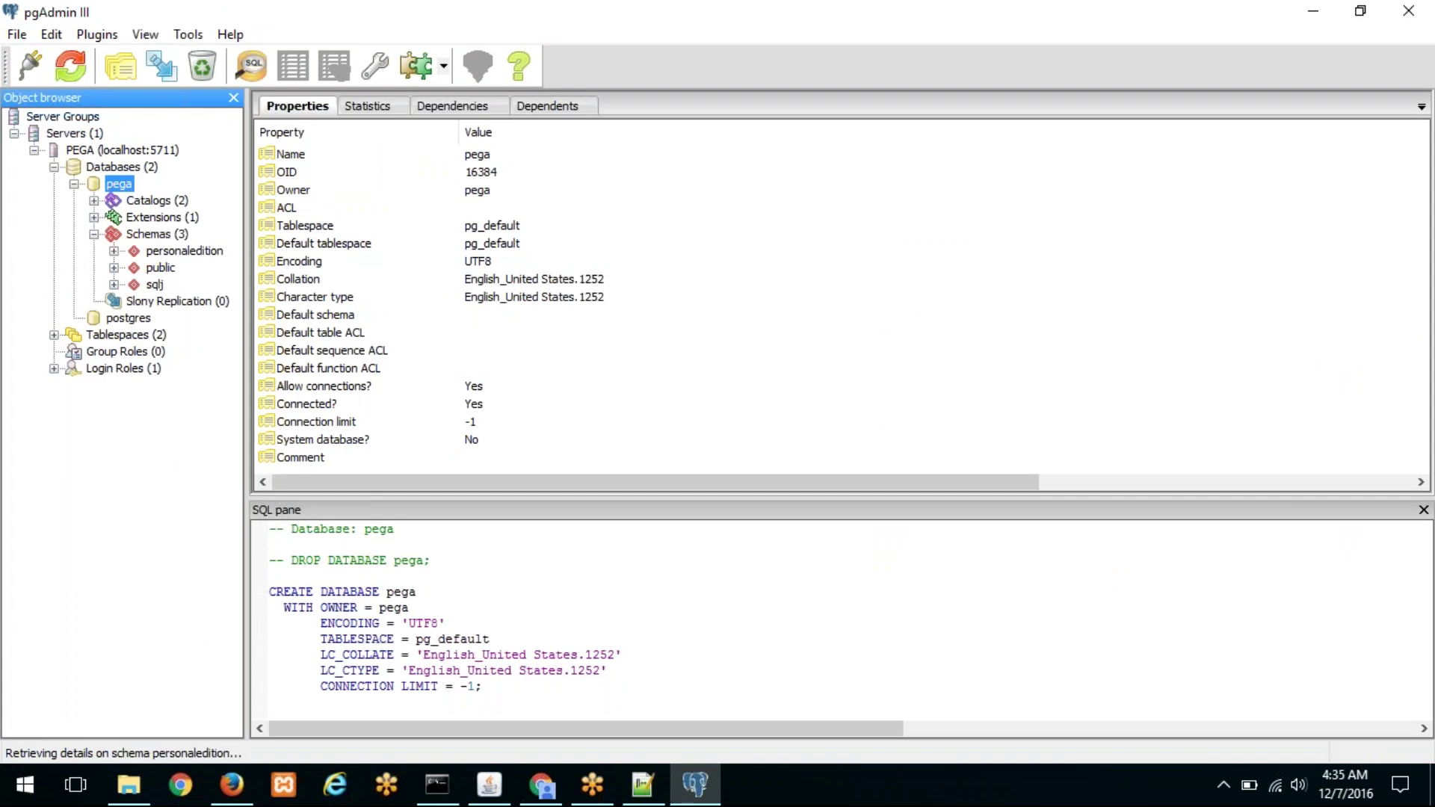
click(183, 253)
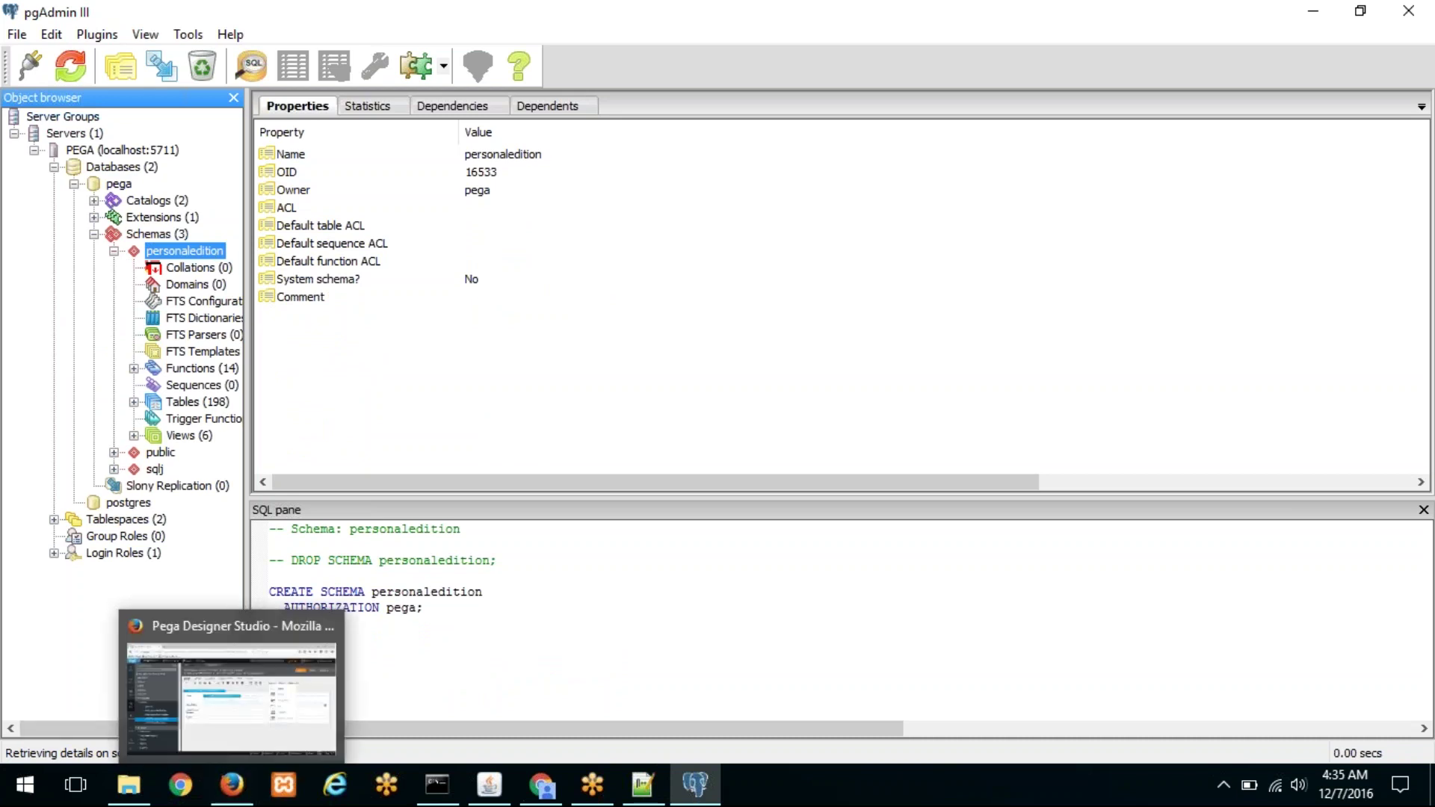
Step: Glance at context.xml in Notepad++ and return to pgAdmin III
click(643, 784)
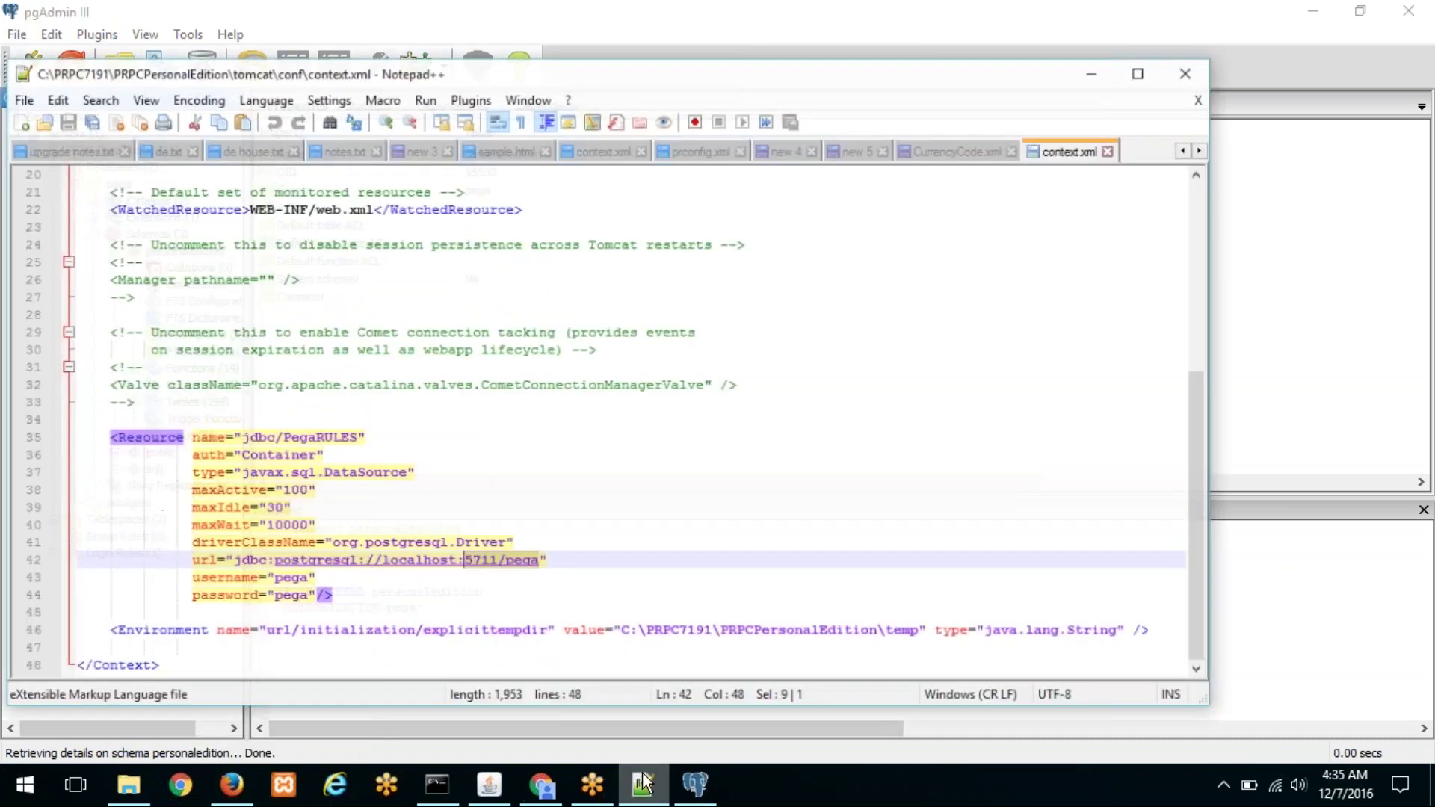
click(385, 491)
scroll(545, 493, up, 4)
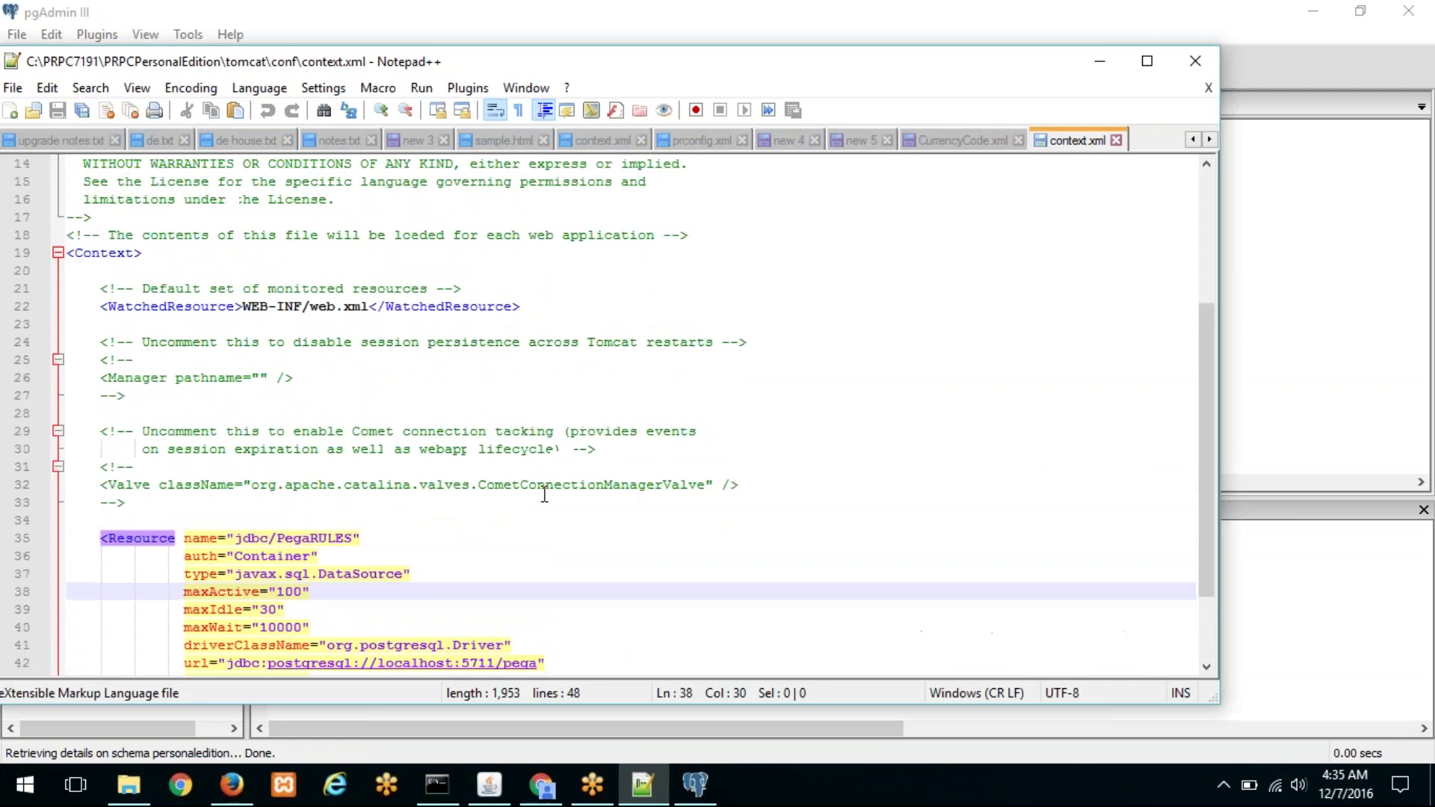
scroll(545, 493, down, 3)
click(694, 785)
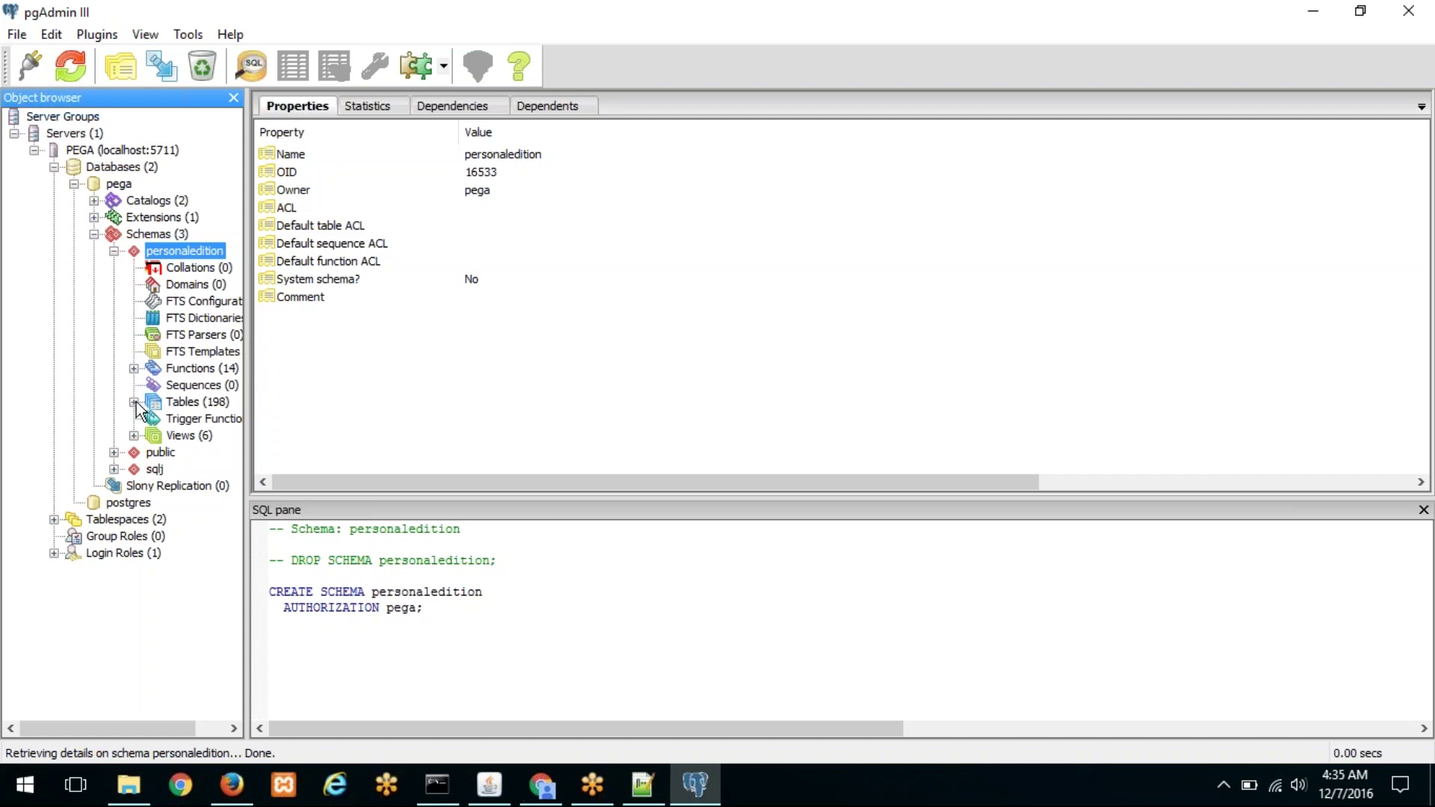
Step: Browse the personaledition tables and dismiss the VACUUM recommendation hint
click(204, 407)
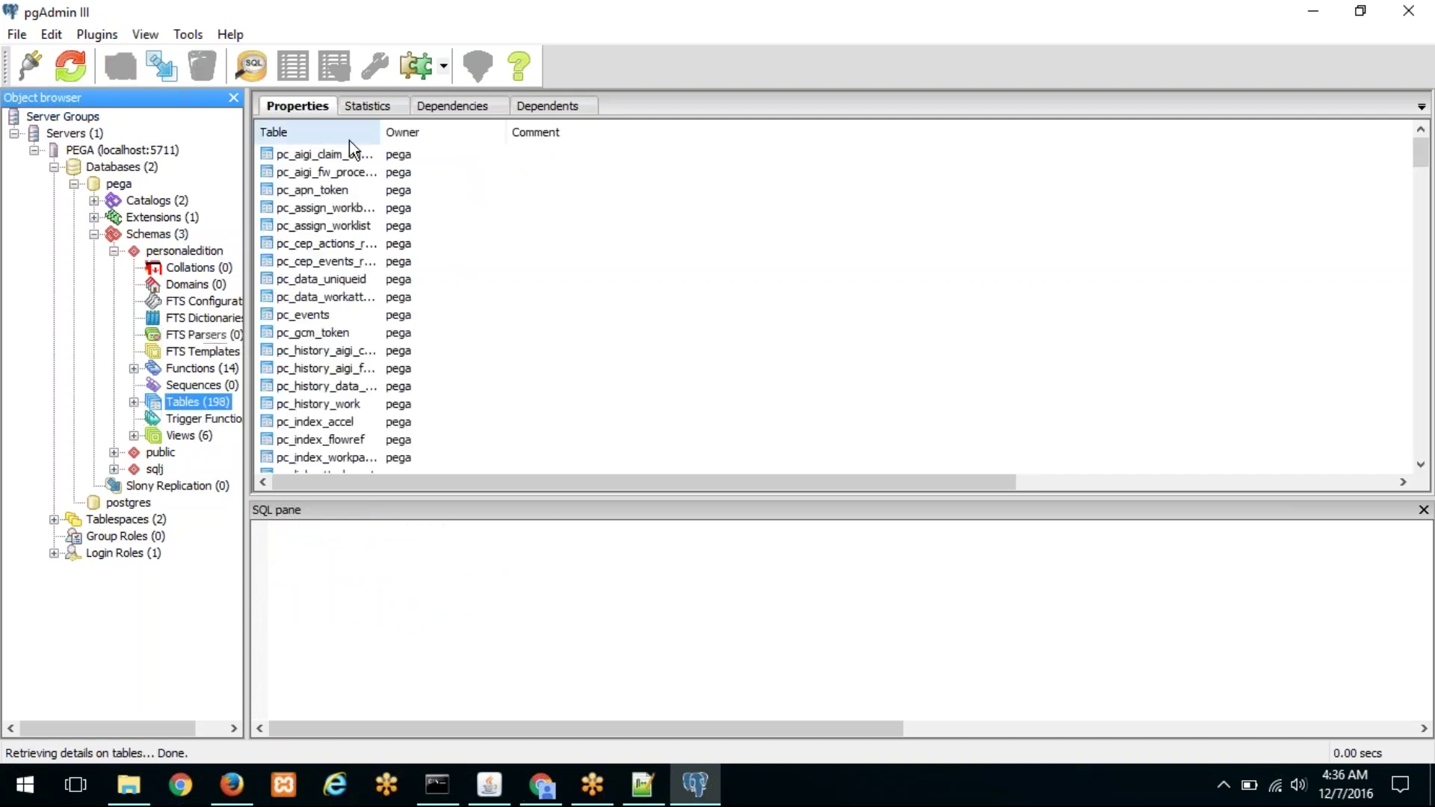
drag(378, 132, 519, 133)
click(457, 207)
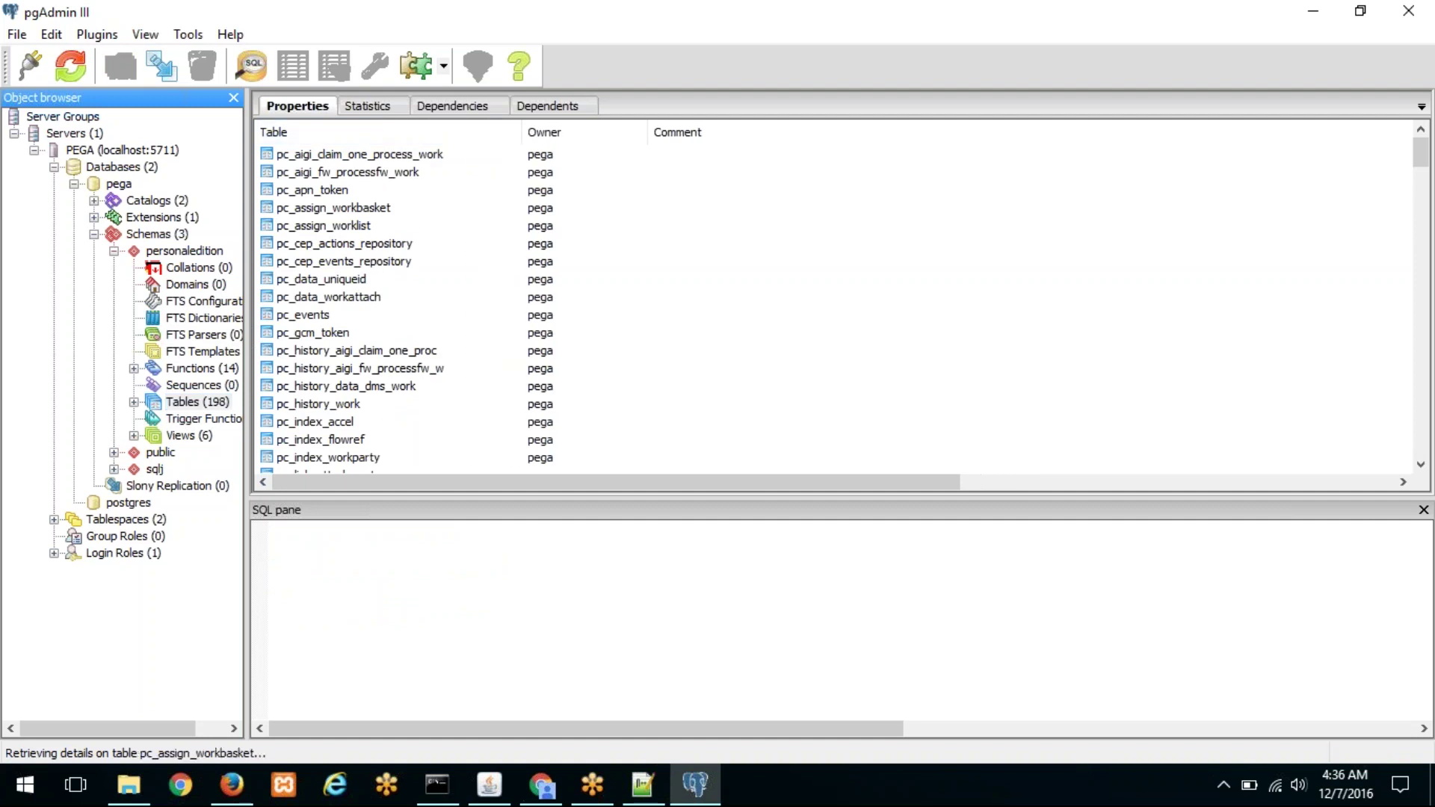
click(383, 155)
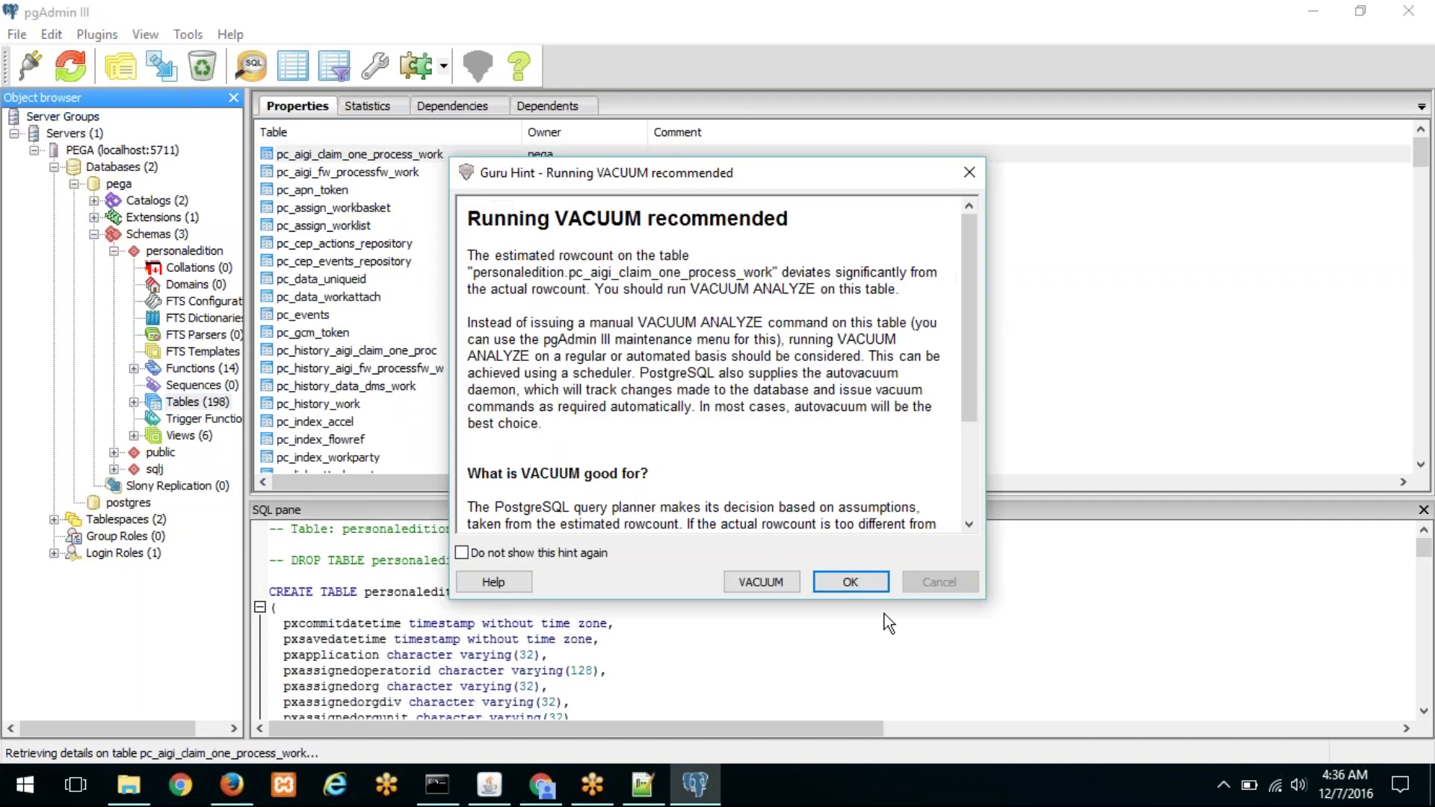
click(851, 582)
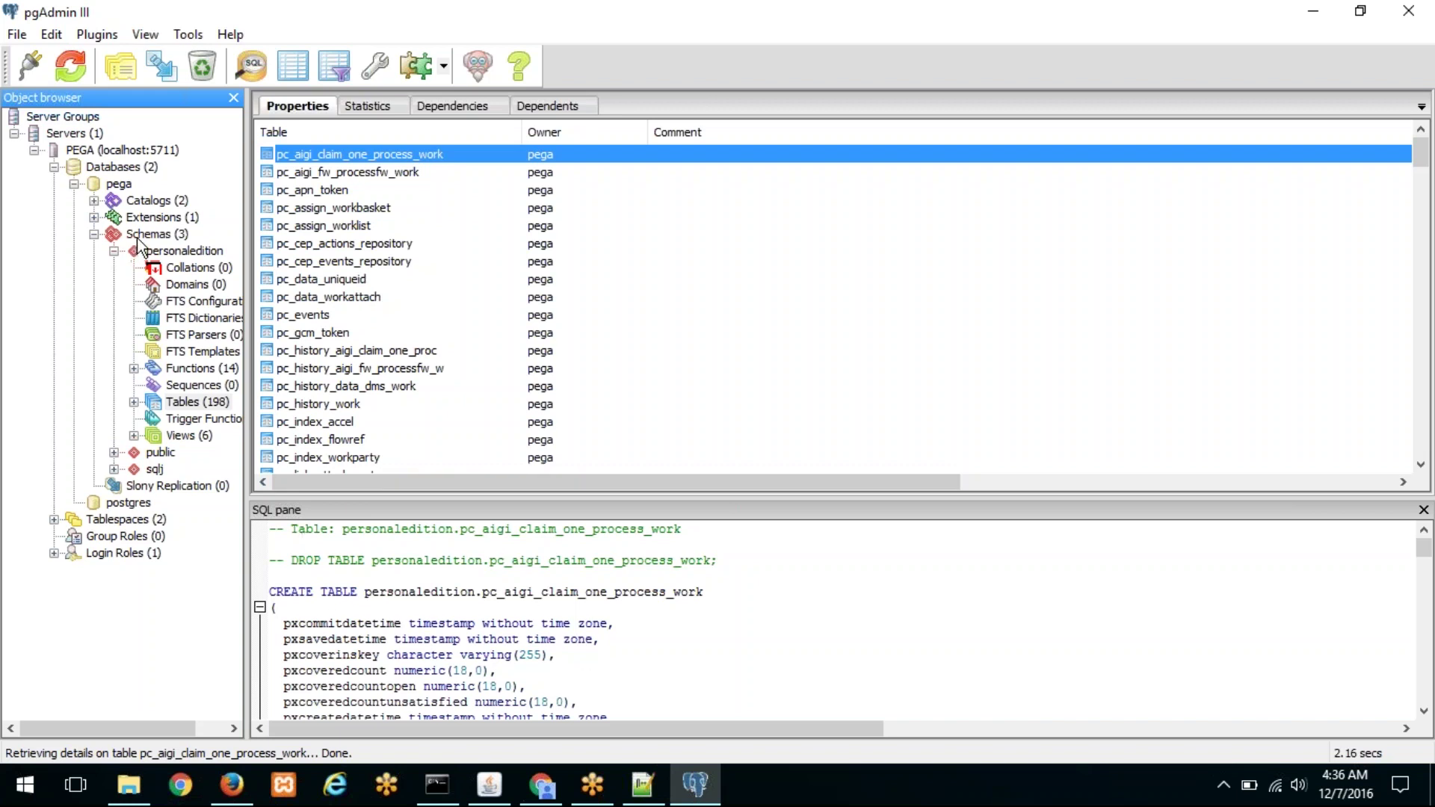
Step: Open a full-screen SQL query window on the pega database
click(118, 190)
right_click(117, 192)
mouse_move(158, 238)
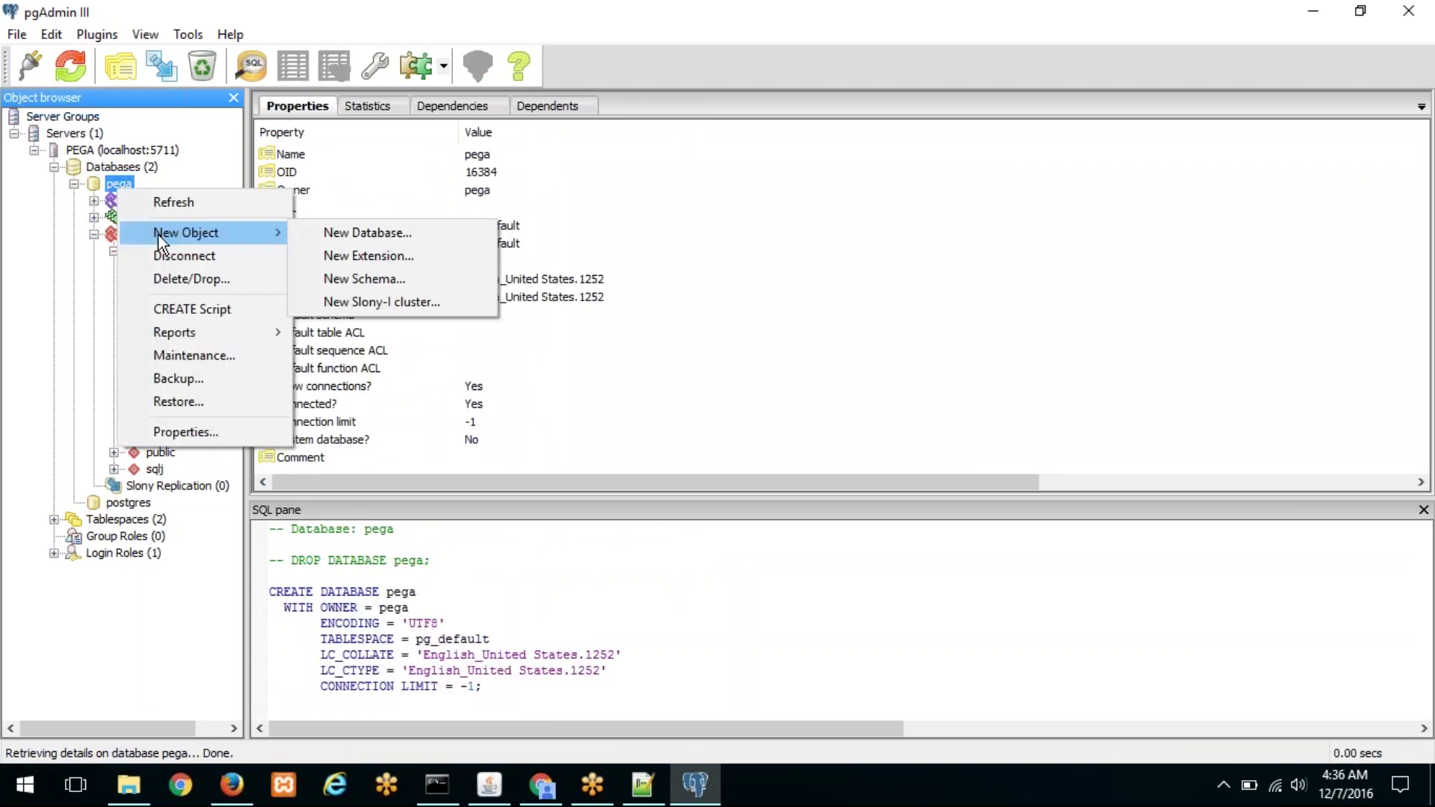
click(168, 661)
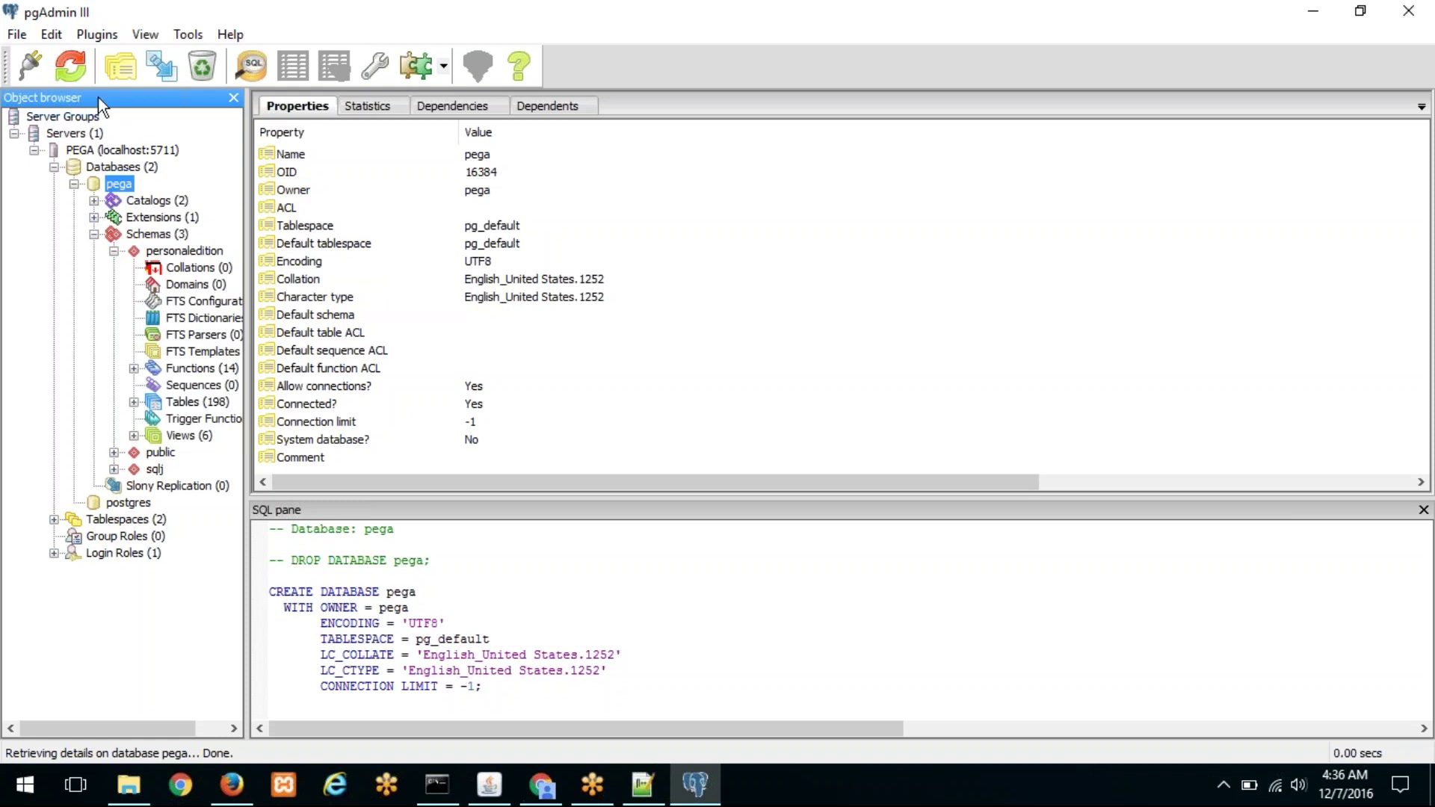
click(248, 68)
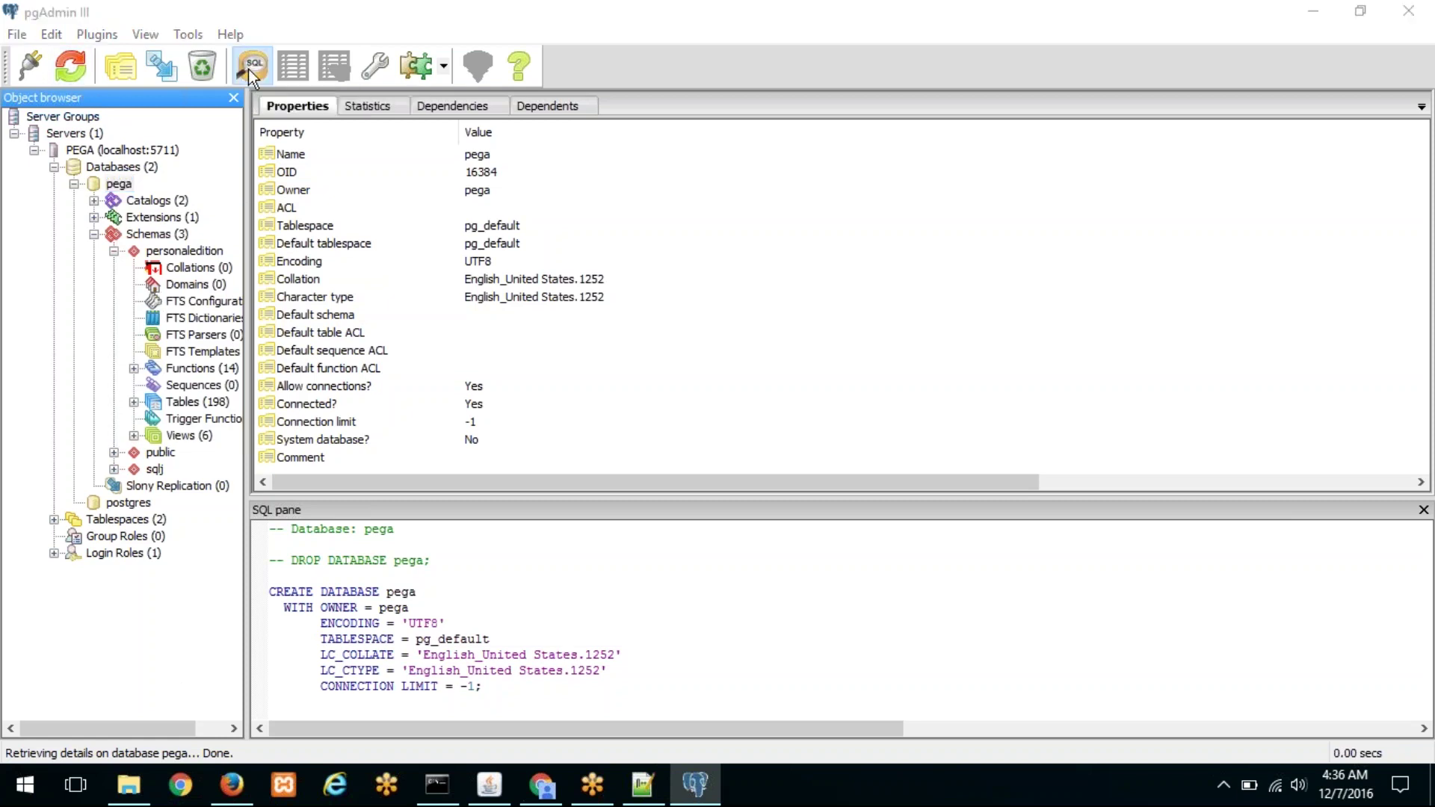
click(655, 124)
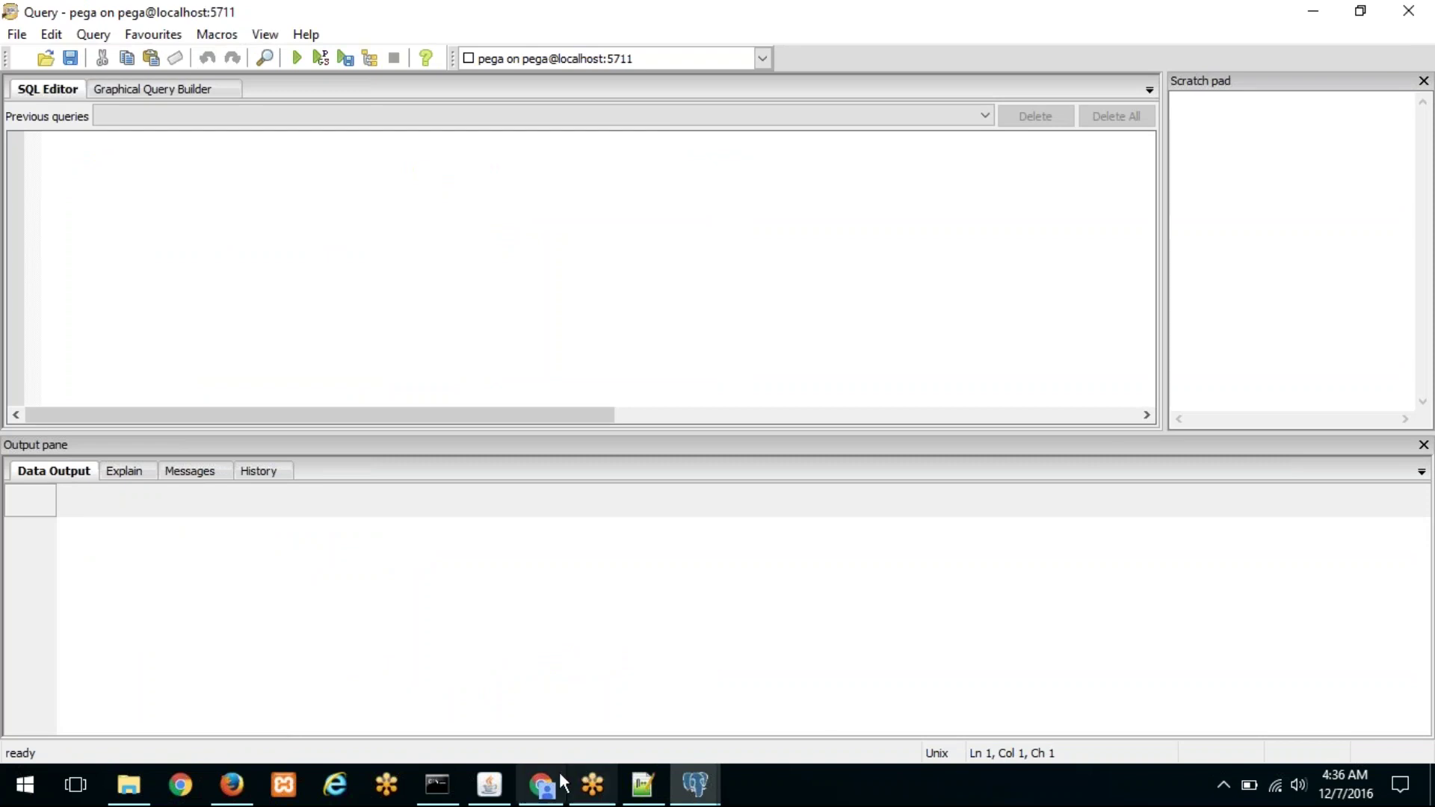
Step: Paste the stored procedure SQL from sheet cell B5 into the query editor
click(551, 783)
click(417, 362)
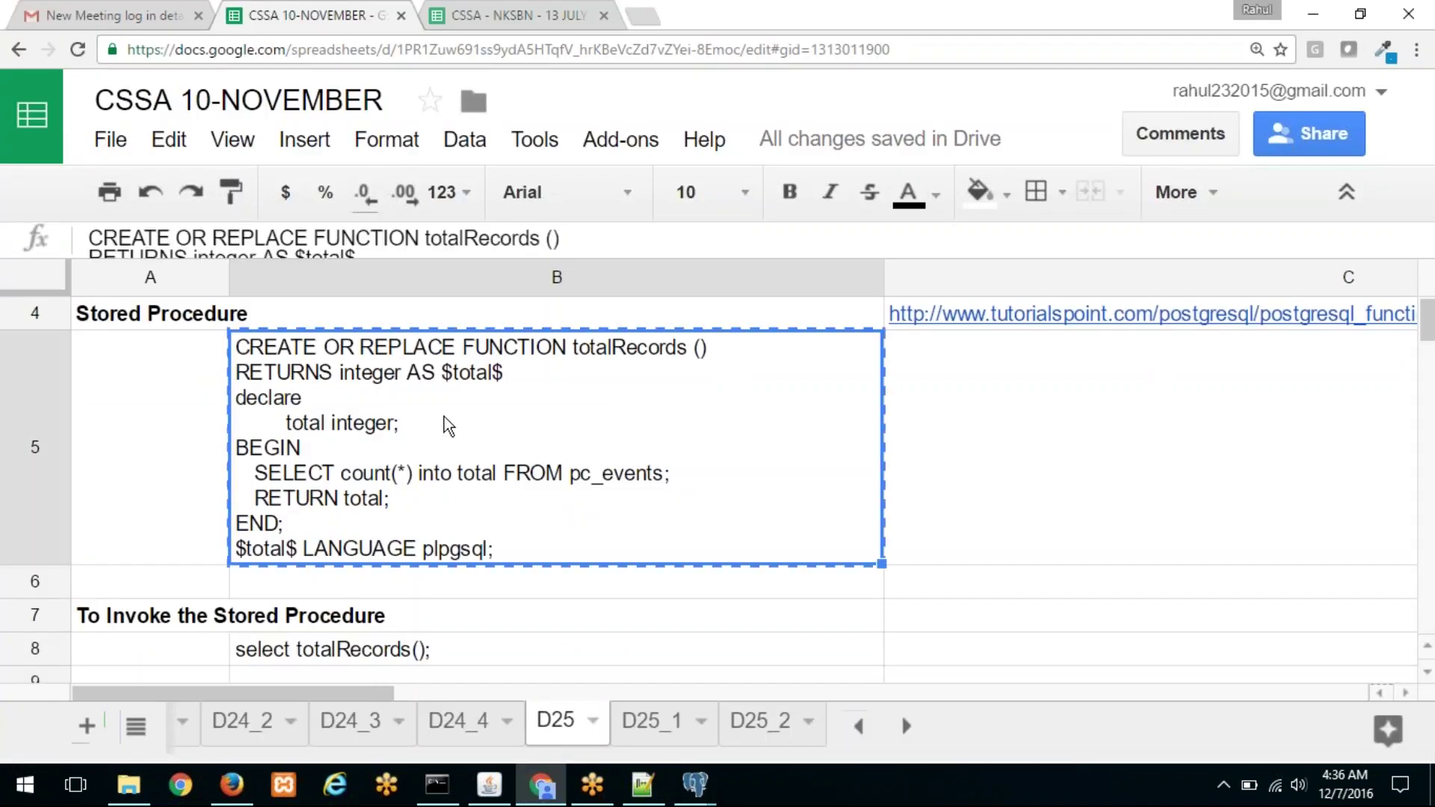
key(alt+Tab)
text("CREATE OR REPLACE FUNCTION totalRecords () RETURNS integer AS $total$ declare 	total integer; BEGIN    SELECT count(*) into total FROM pc_events;    RETURN total; END; $total$ LANGUAGE plpgsql;")
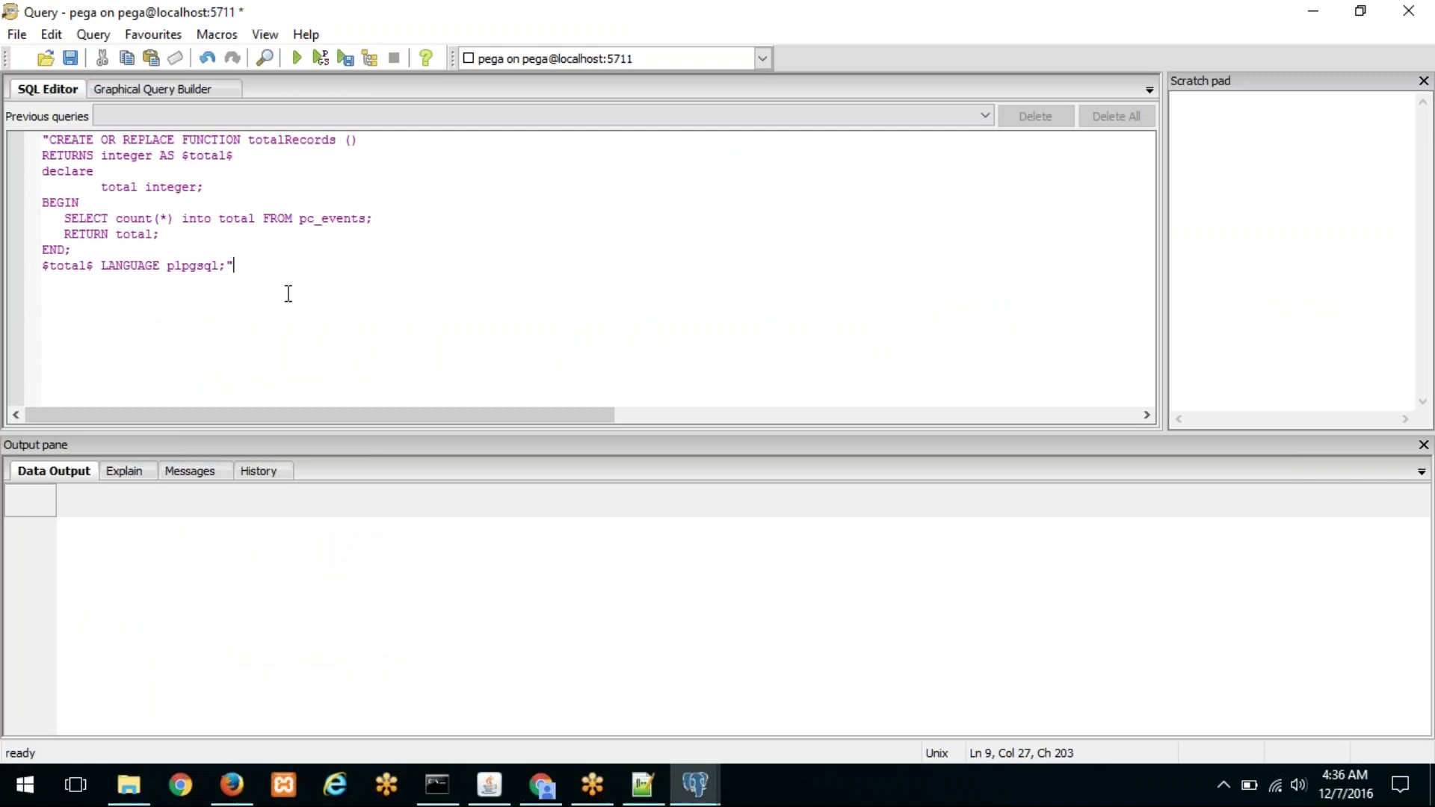
Step: Strip the surrounding quote marks and execute the SQL to create totalRecords
key(BackSpace)
key(Up)
key(Up)
key(Up)
key(Up)
key(Up)
key(Up)
key(Up)
key(Up)
key(Home)
key(Delete)
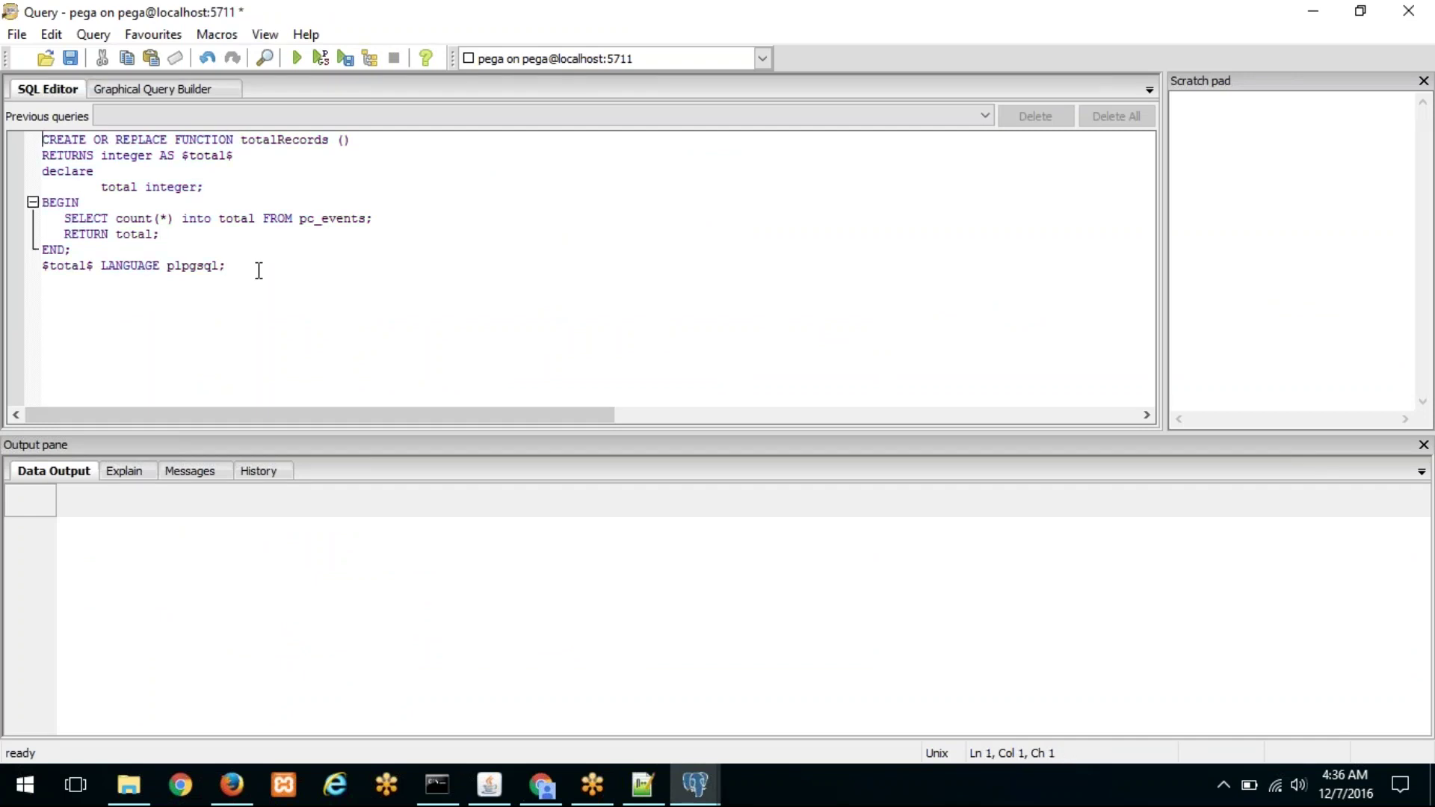
key(ctrl+a)
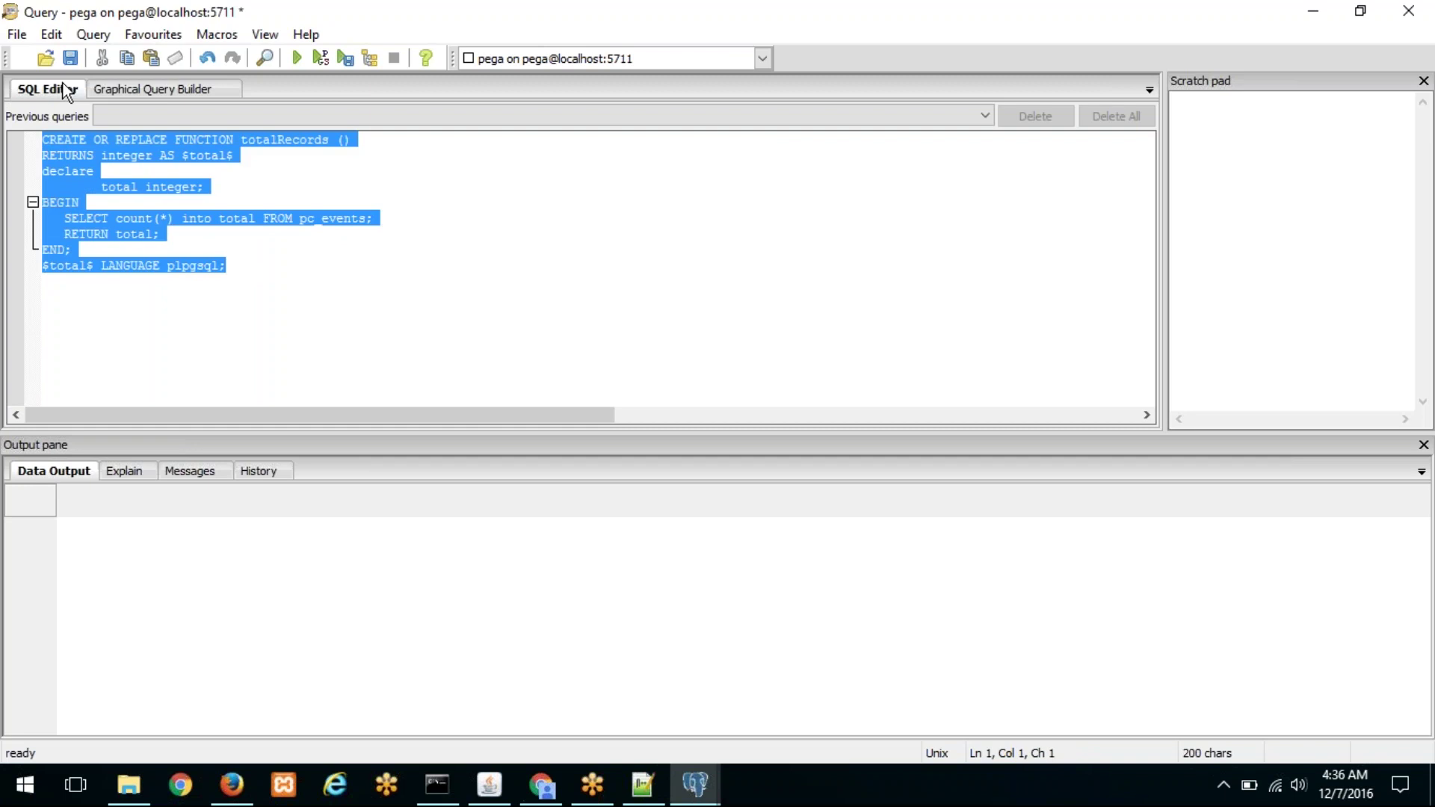
click(297, 58)
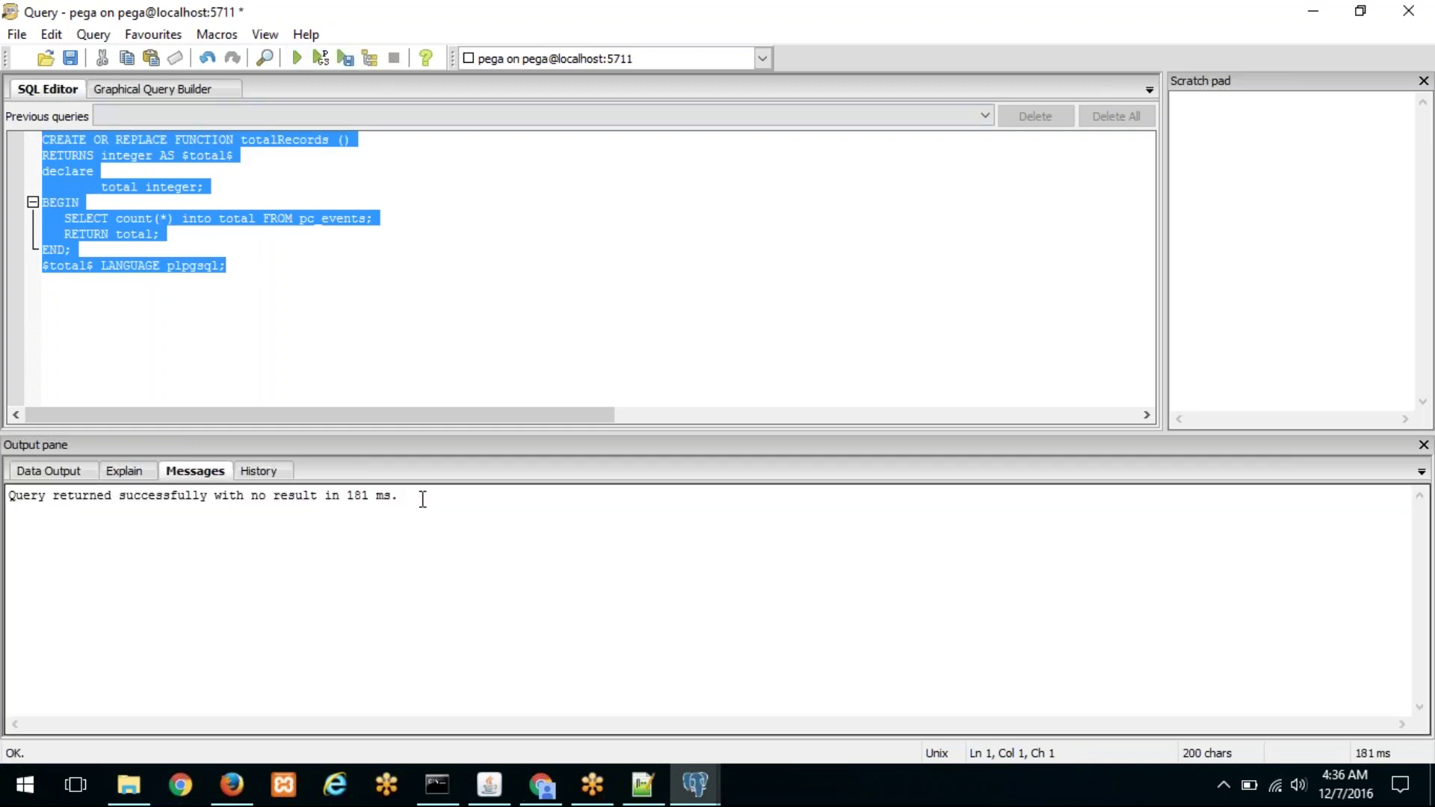
Step: Refresh the pega database tree and expand its personaledition schema
double_click(513, 11)
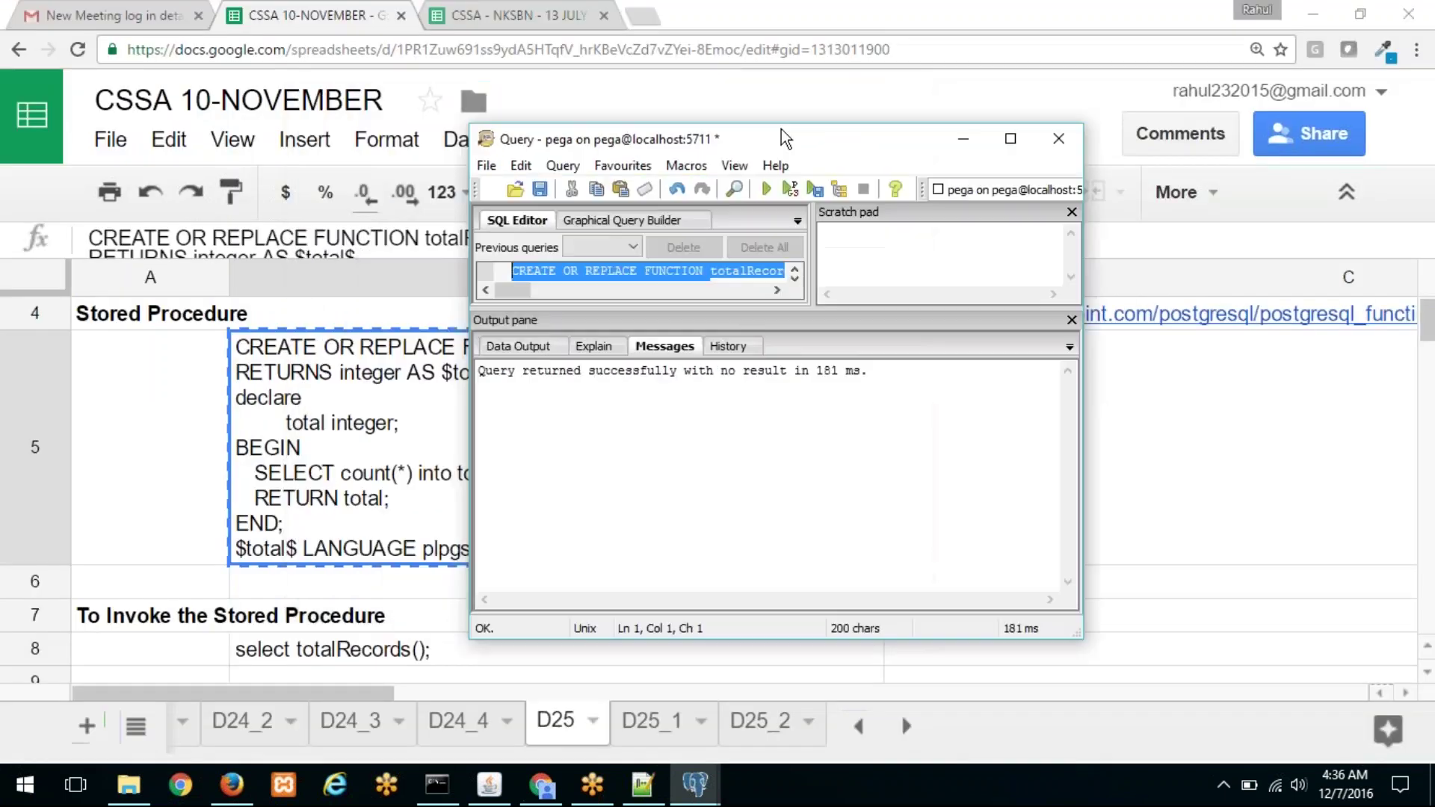
mouse_move(692, 797)
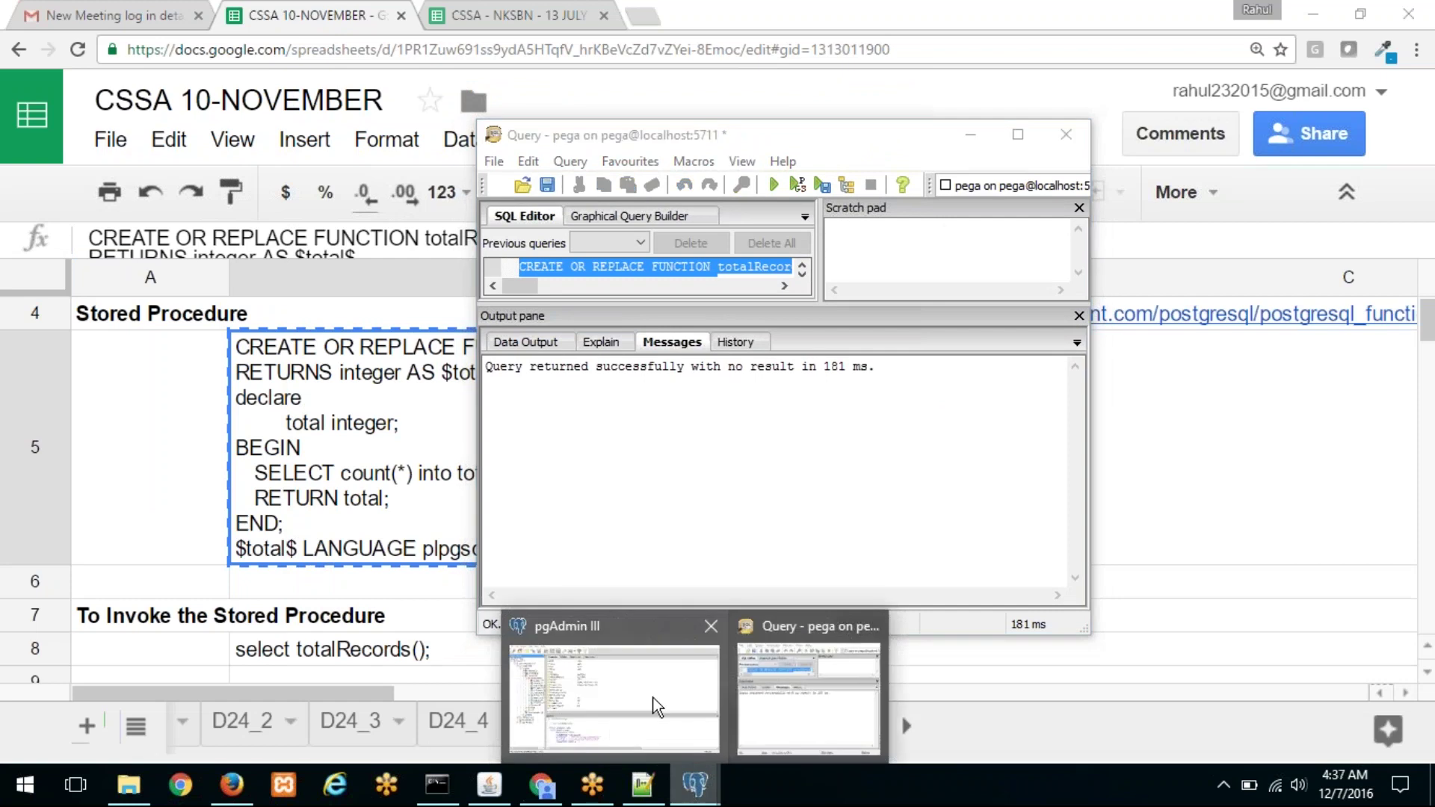
click(668, 695)
right_click(120, 184)
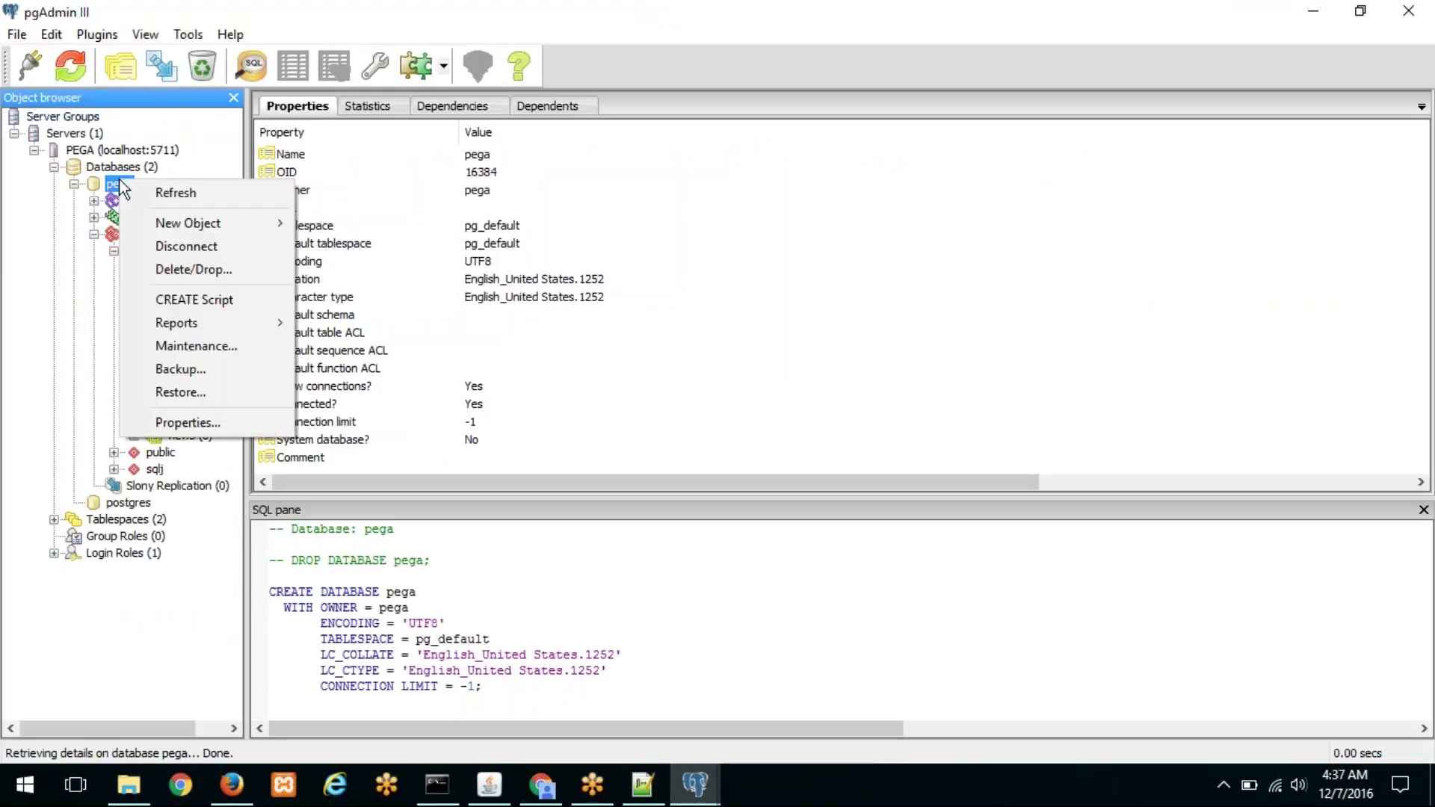
click(142, 192)
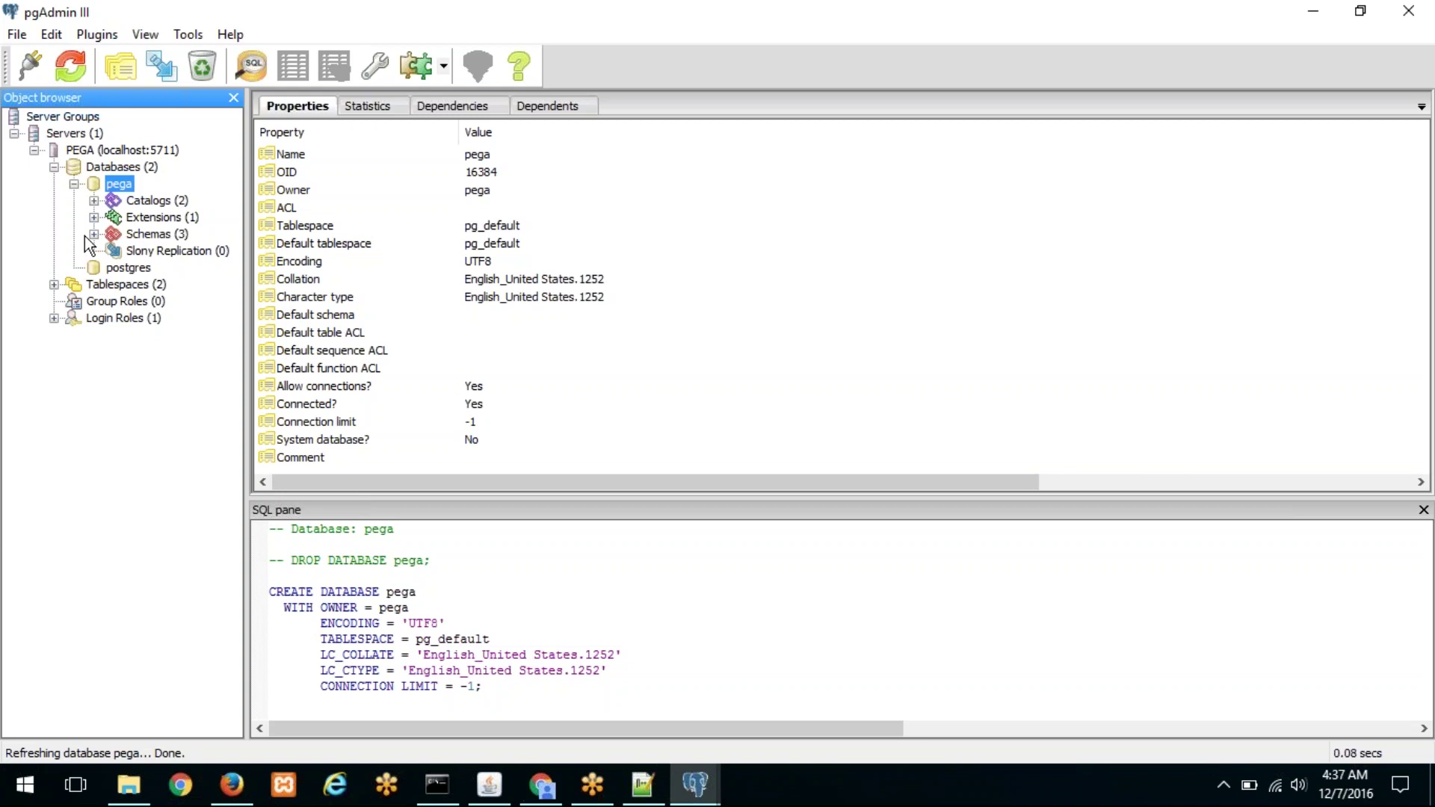
click(93, 235)
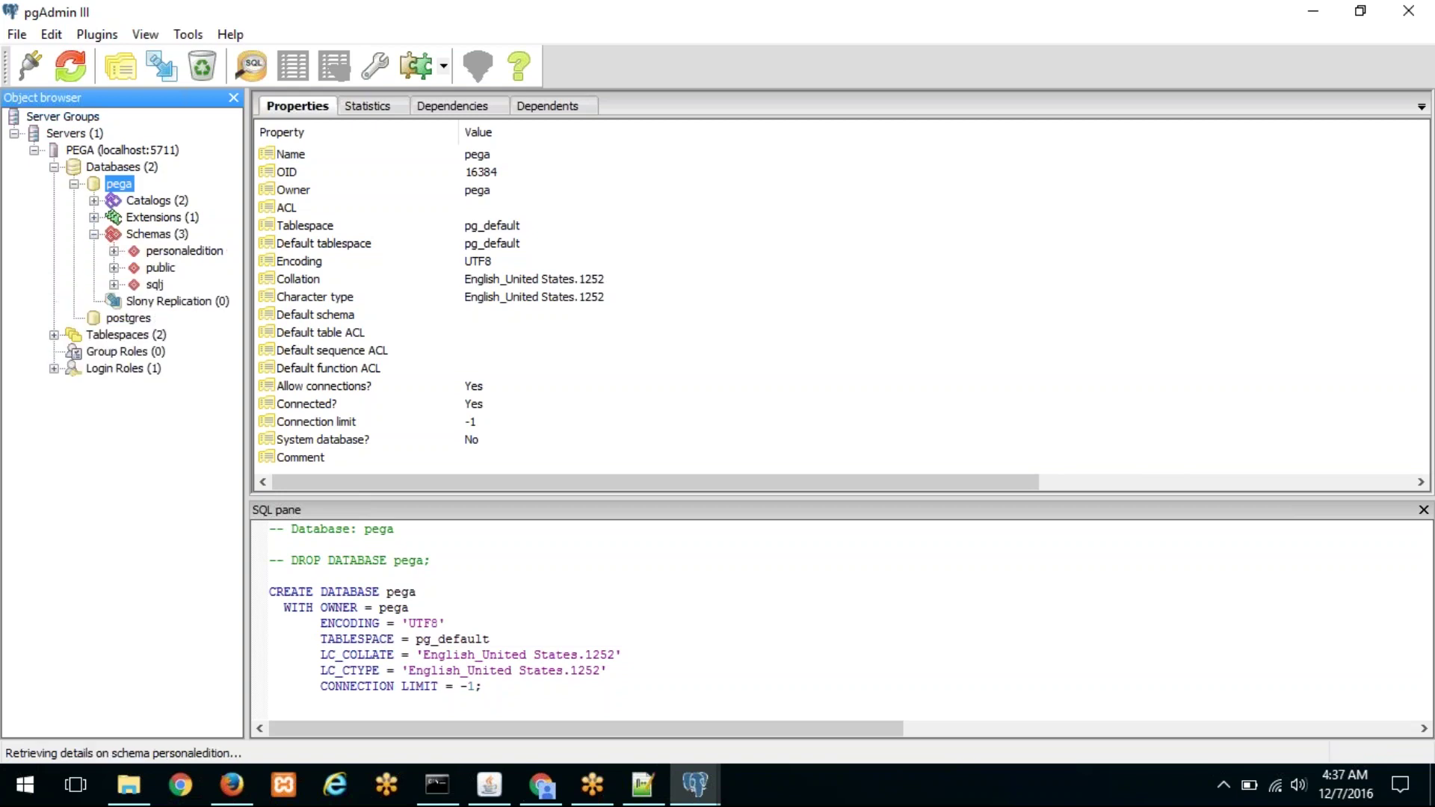
click(114, 252)
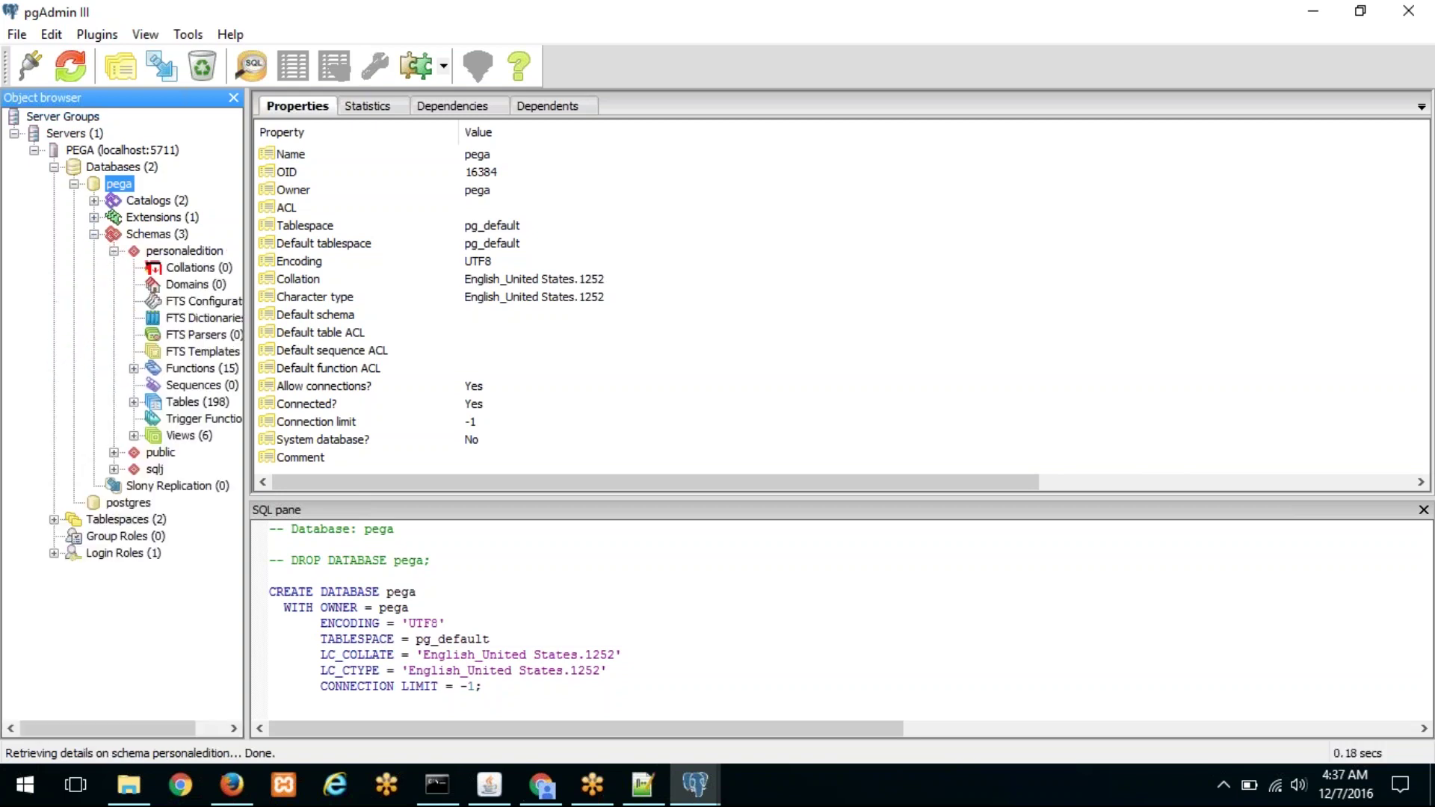
Step: List the personaledition functions and view the totalrecords() definition in the SQL pane
click(252, 272)
drag(388, 272, 387, 272)
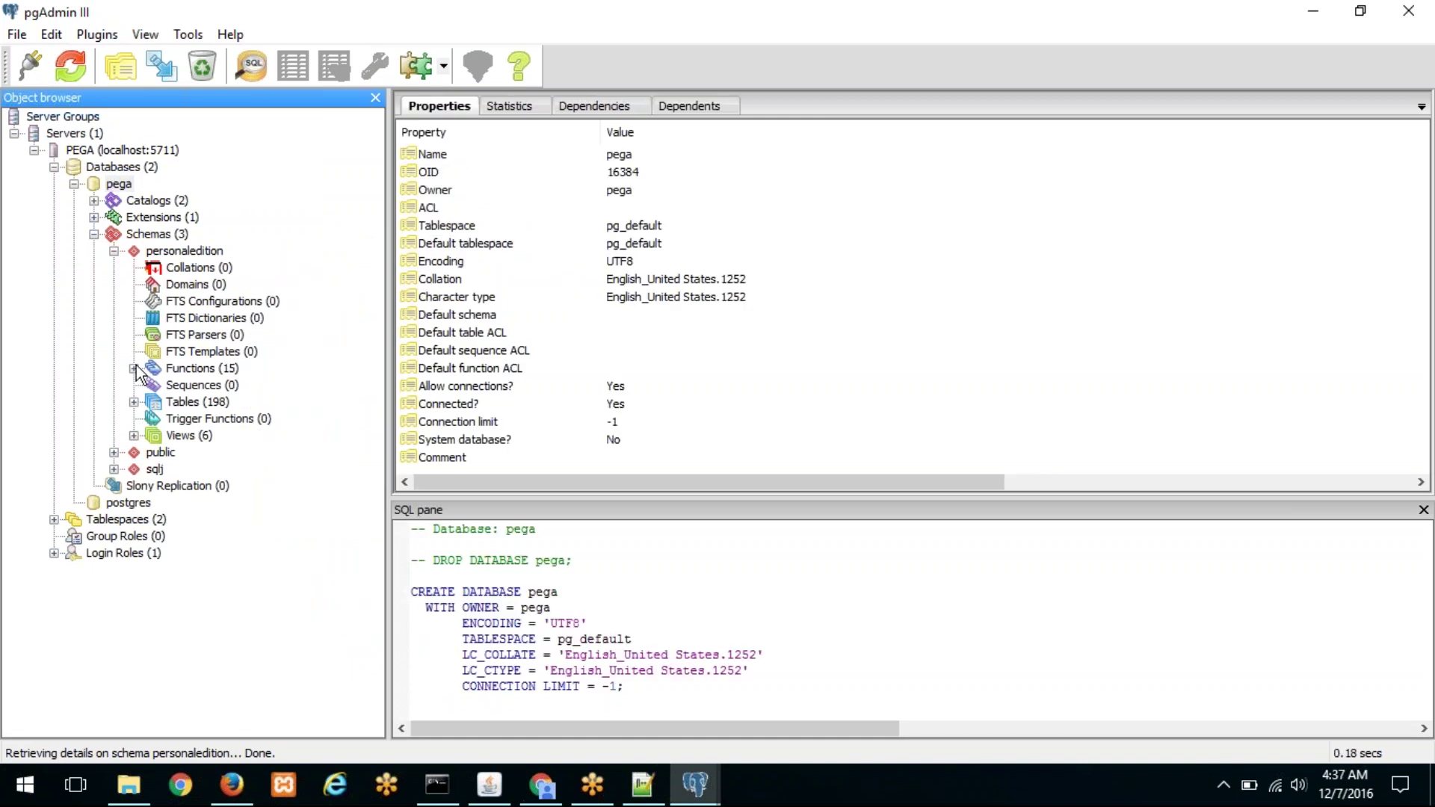
click(134, 368)
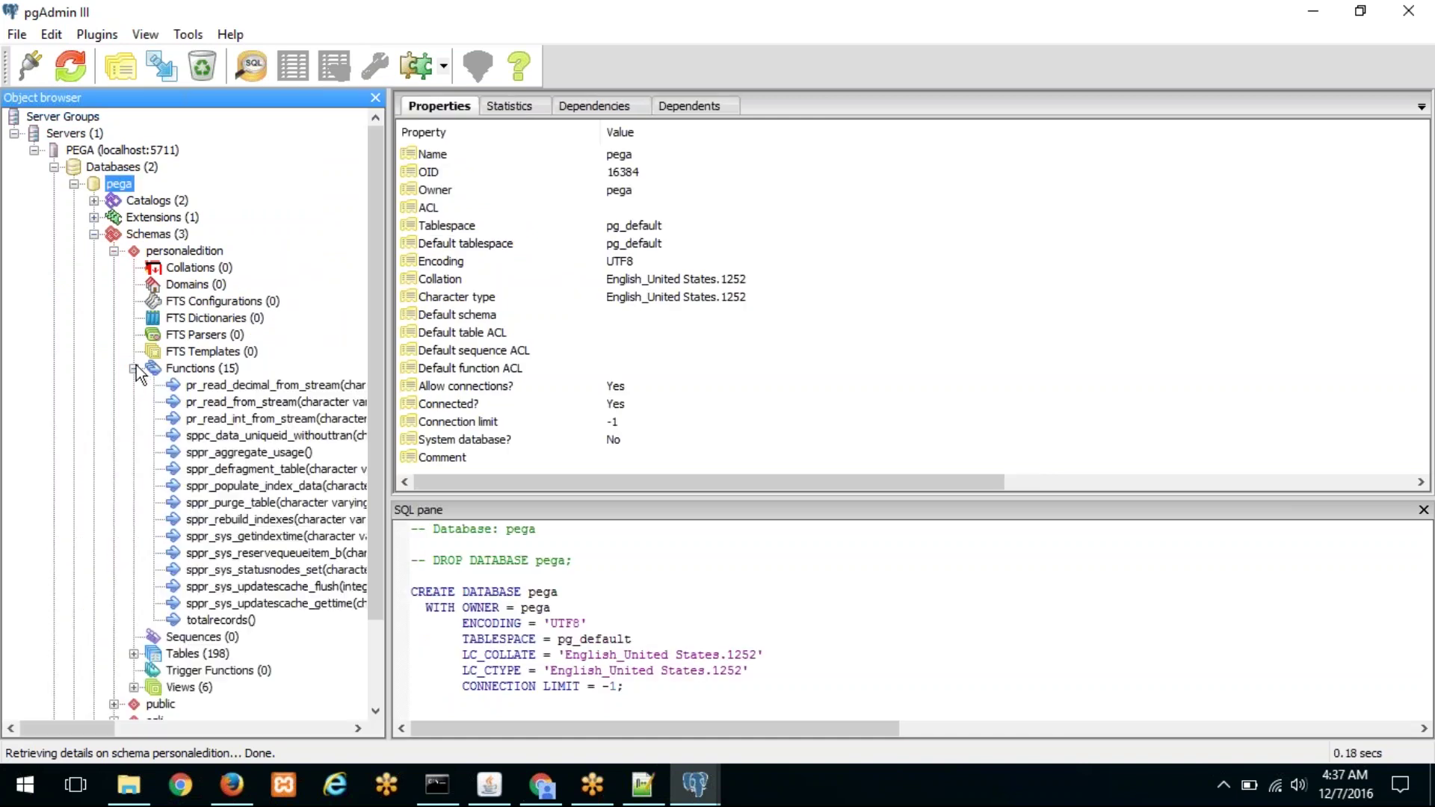
click(235, 619)
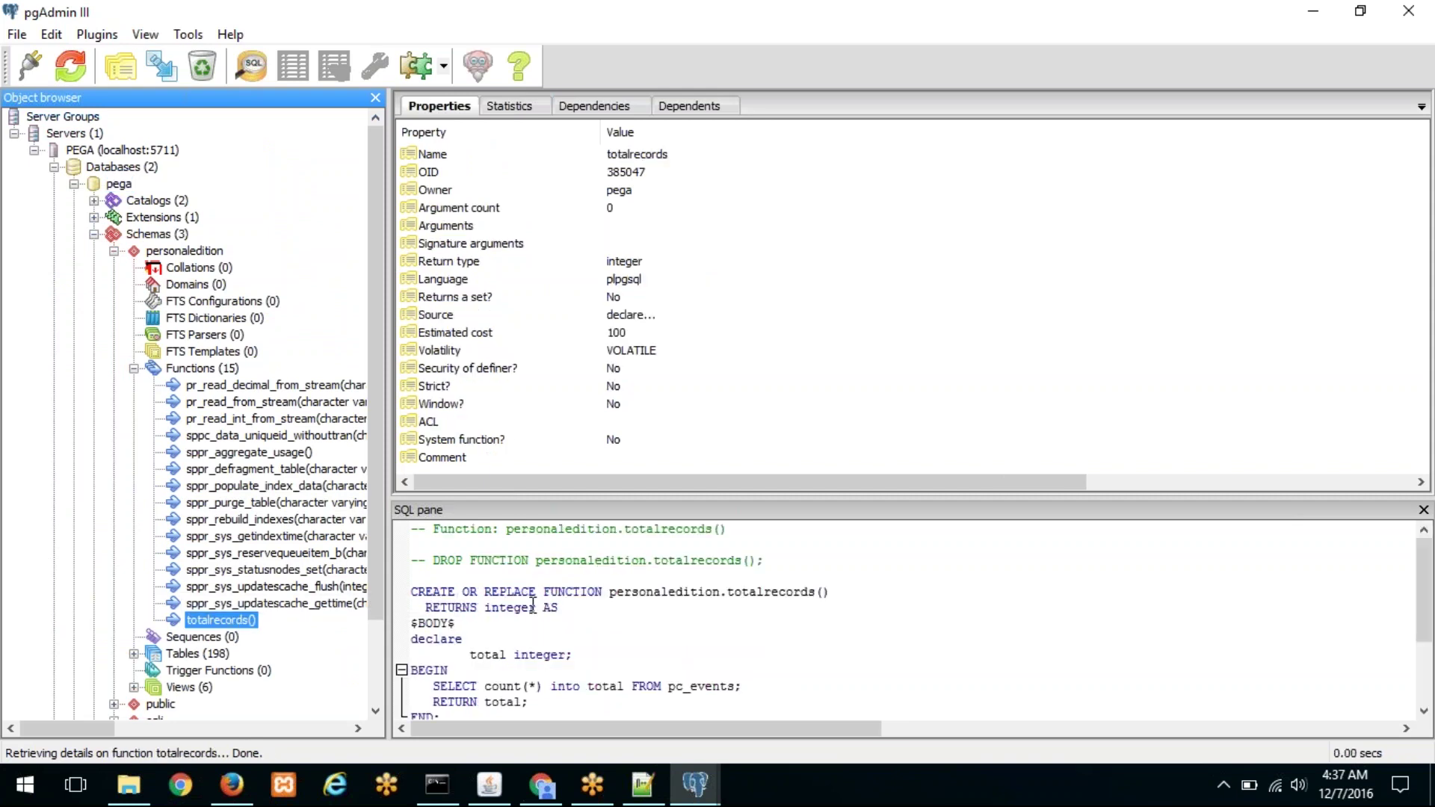
double_click(659, 592)
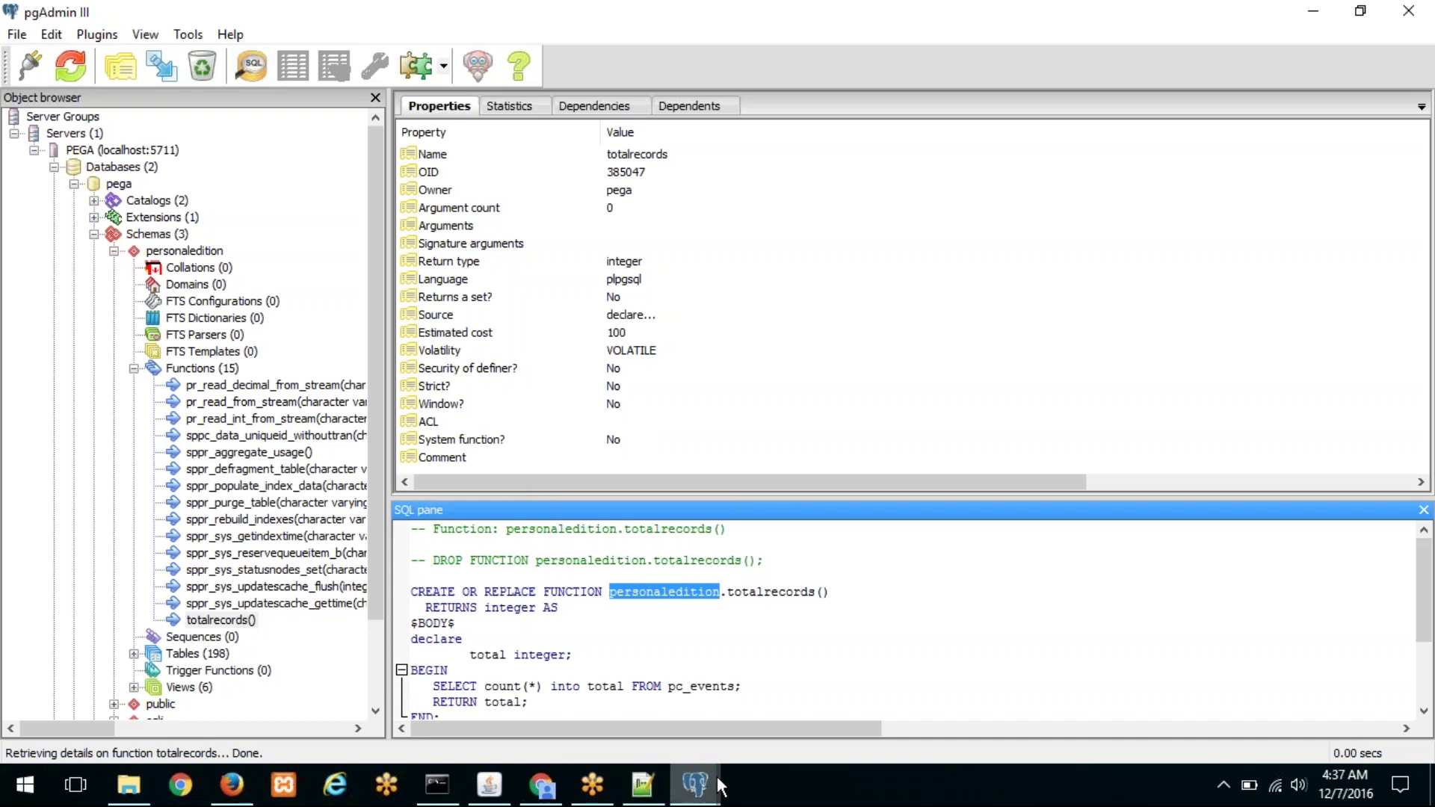
mouse_move(712, 783)
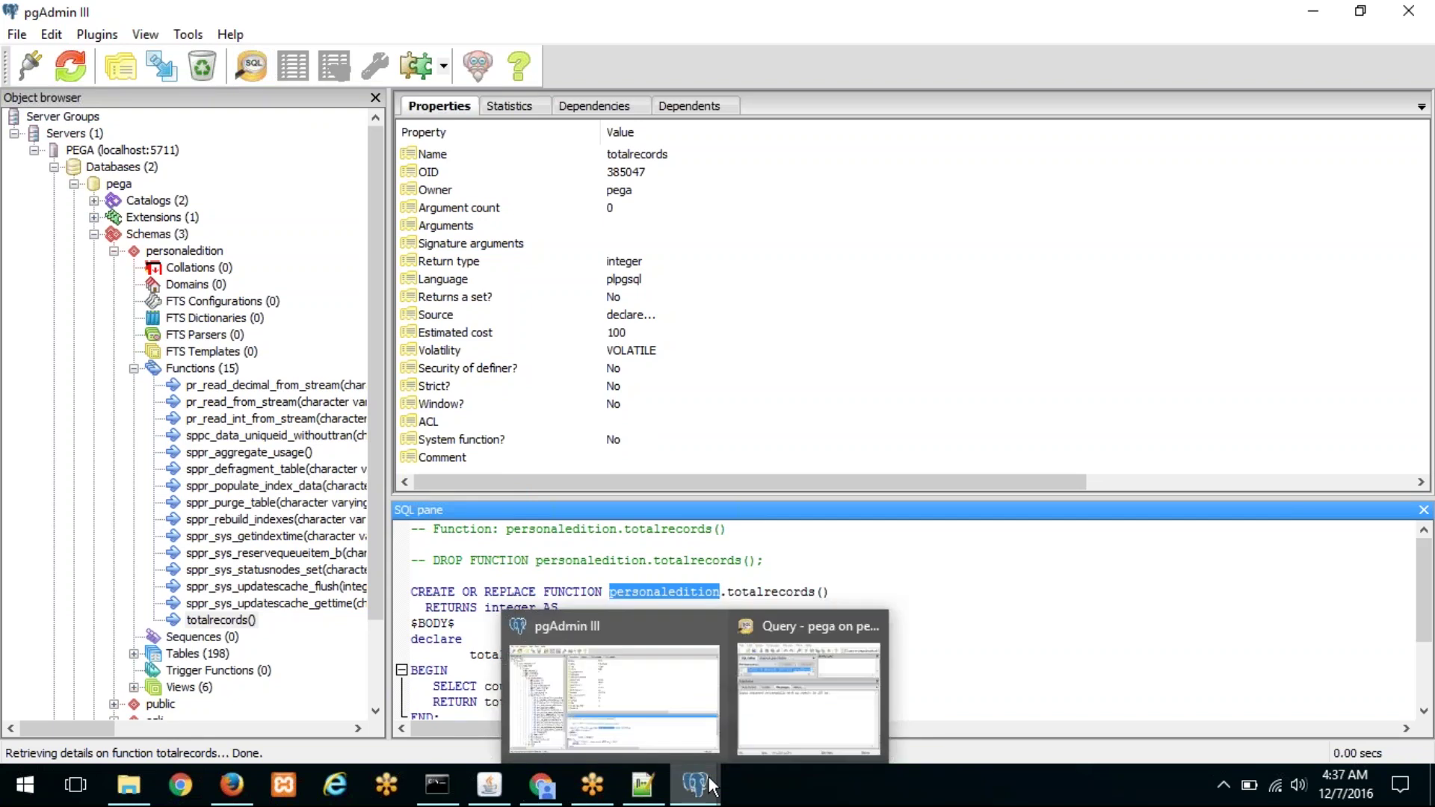
Step: Maximize and clear the query window, then copy 'select totalRecords();' from sheet cell B8
click(777, 680)
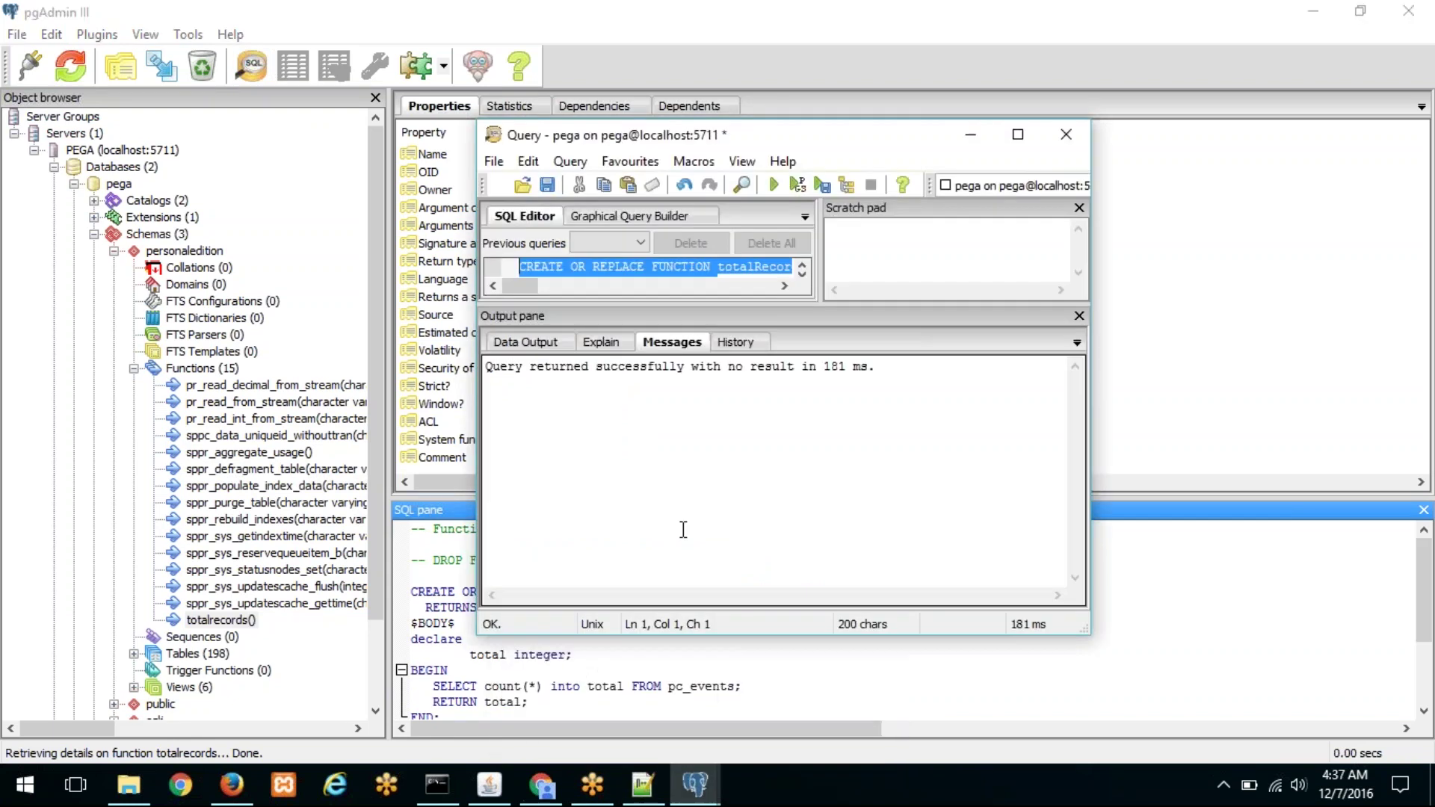
click(1016, 136)
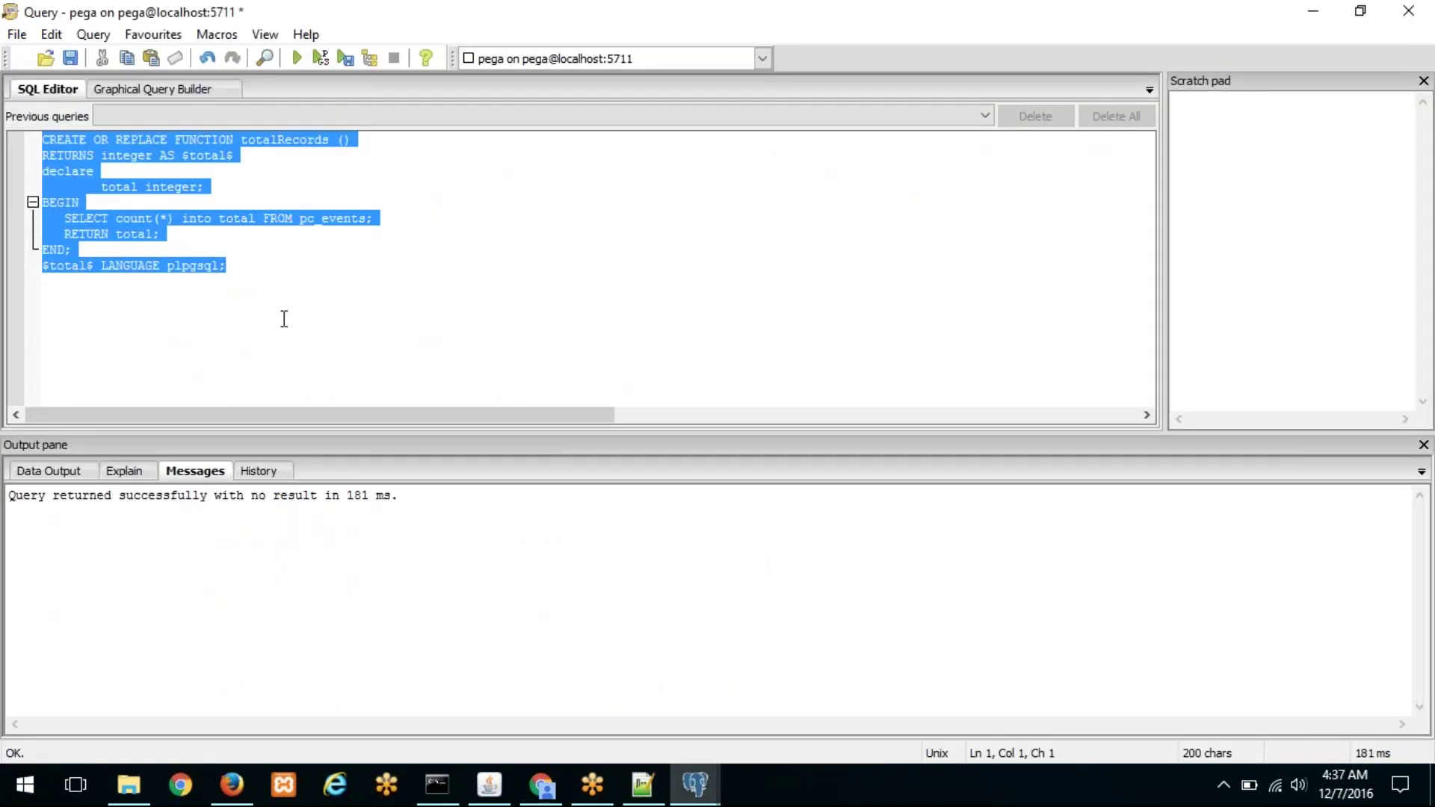
key(Delete)
mouse_move(541, 784)
click(532, 734)
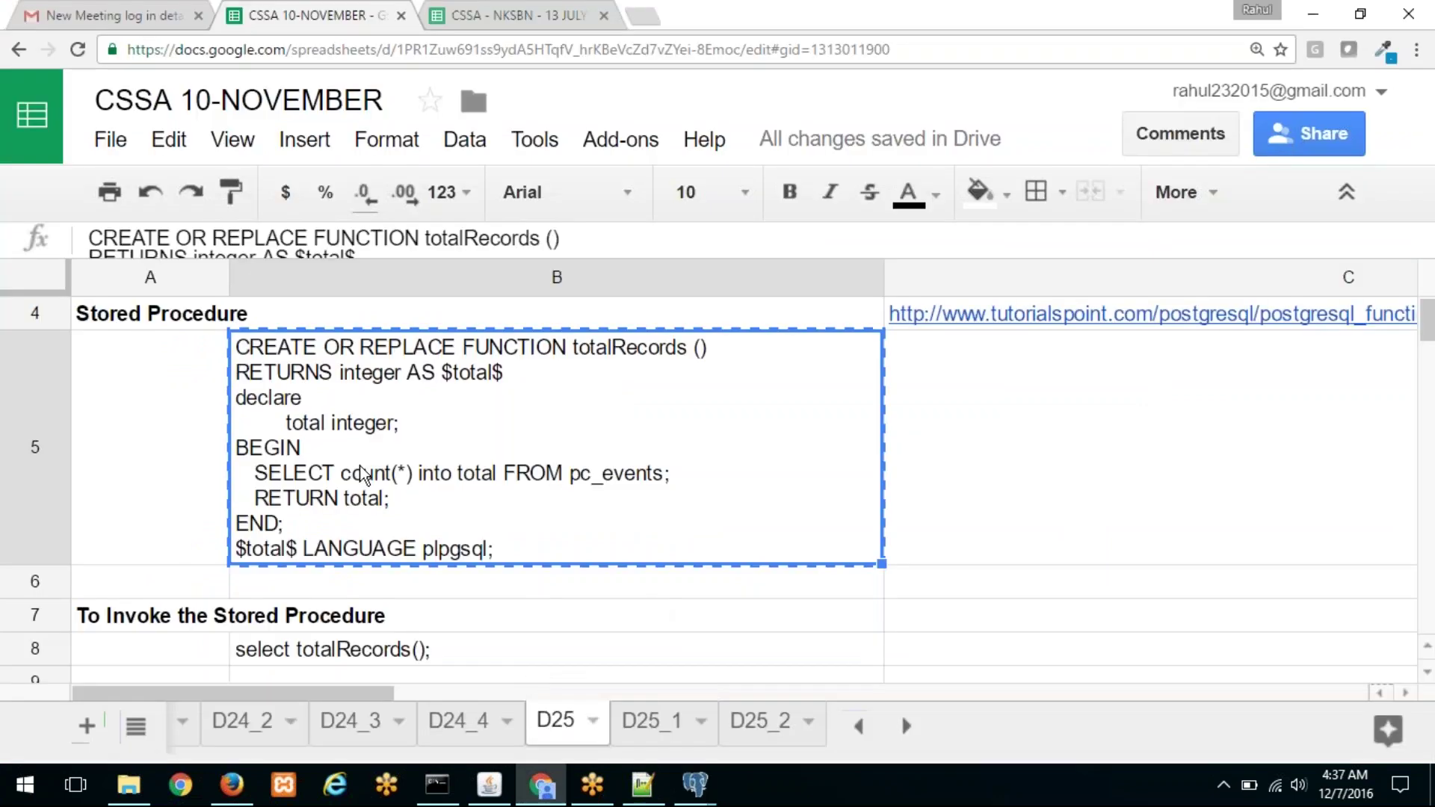
click(335, 655)
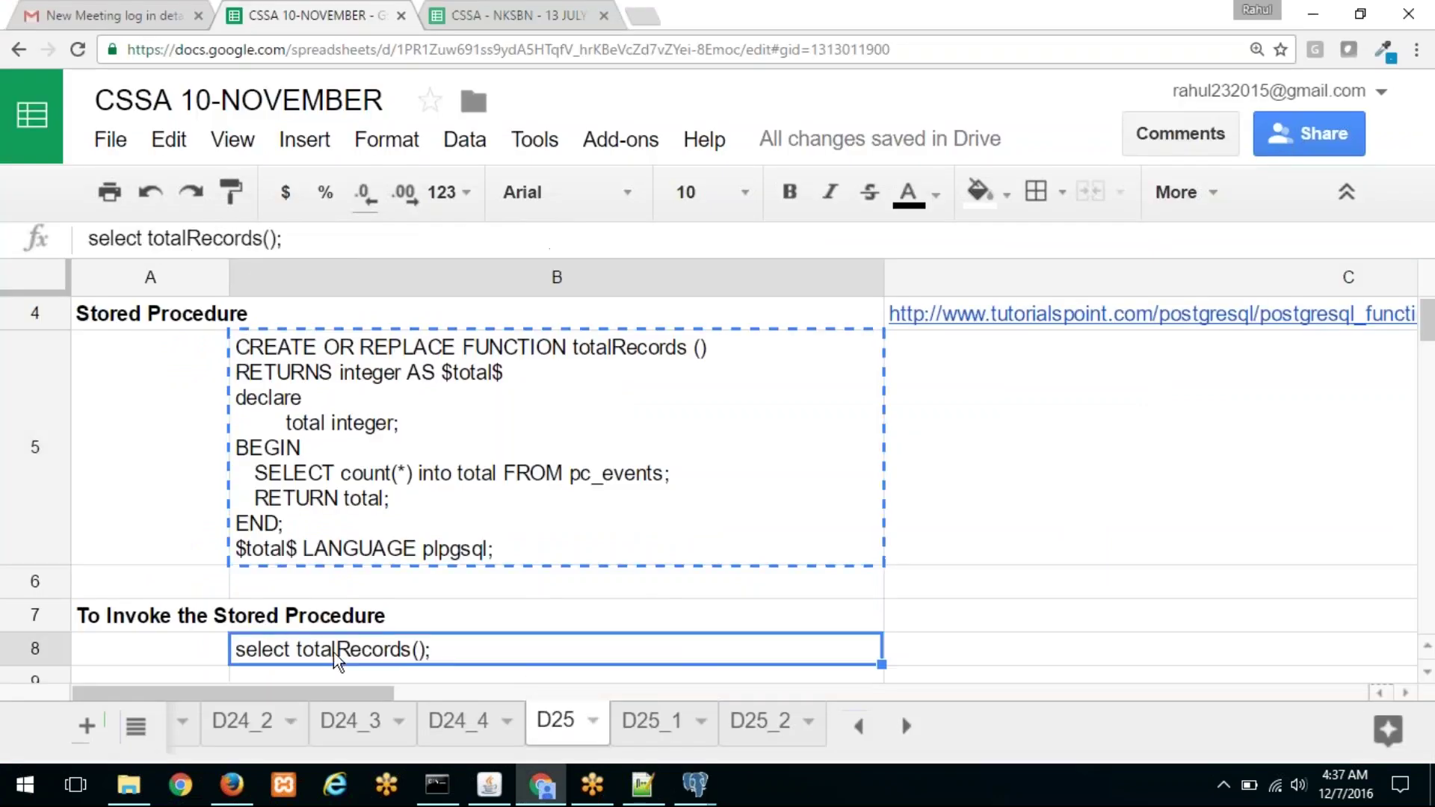
triple_click(193, 238)
right_click(192, 238)
click(254, 278)
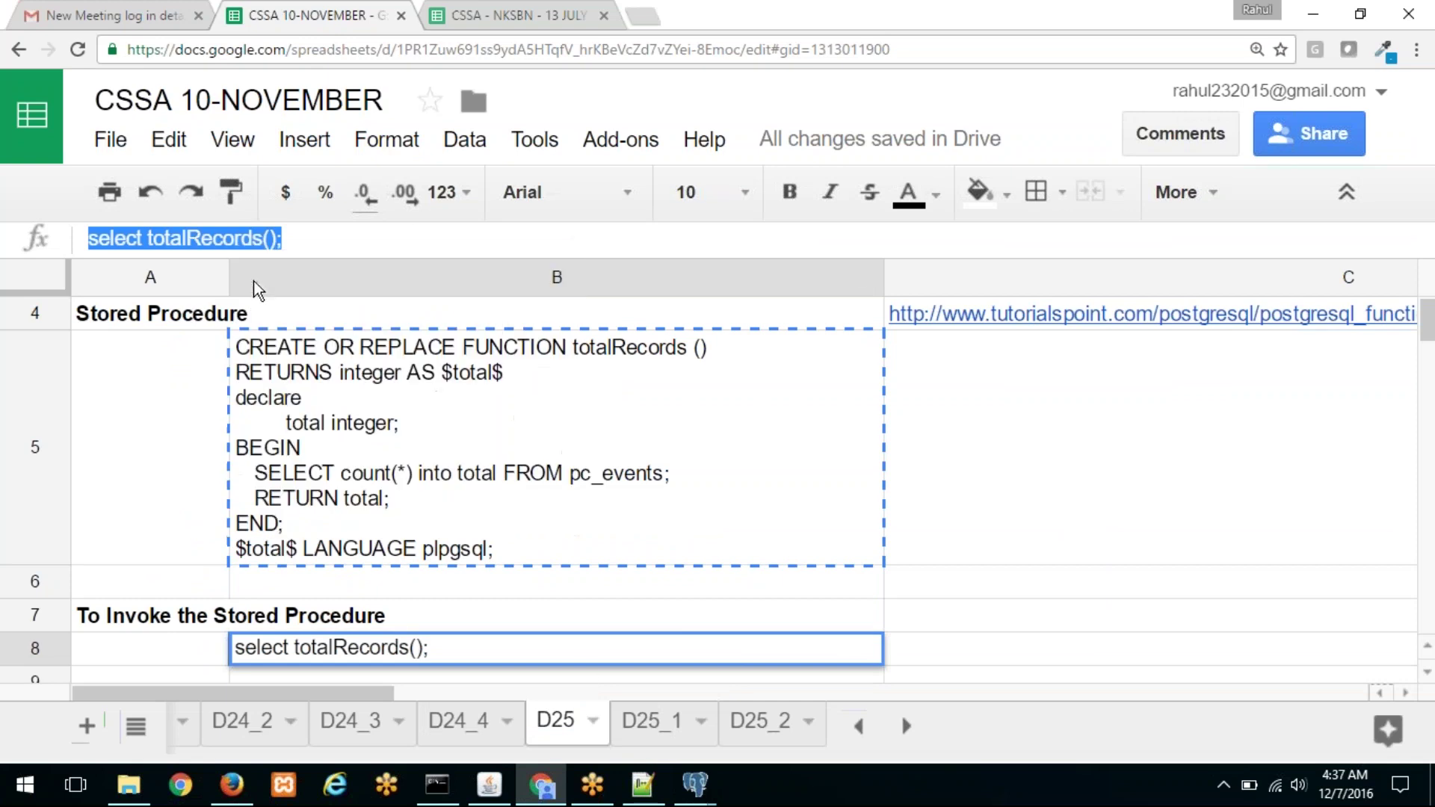
Step: Paste 'select totalRecords();' into the editor and run it, returning 22
mouse_move(712, 770)
click(785, 680)
right_click(147, 238)
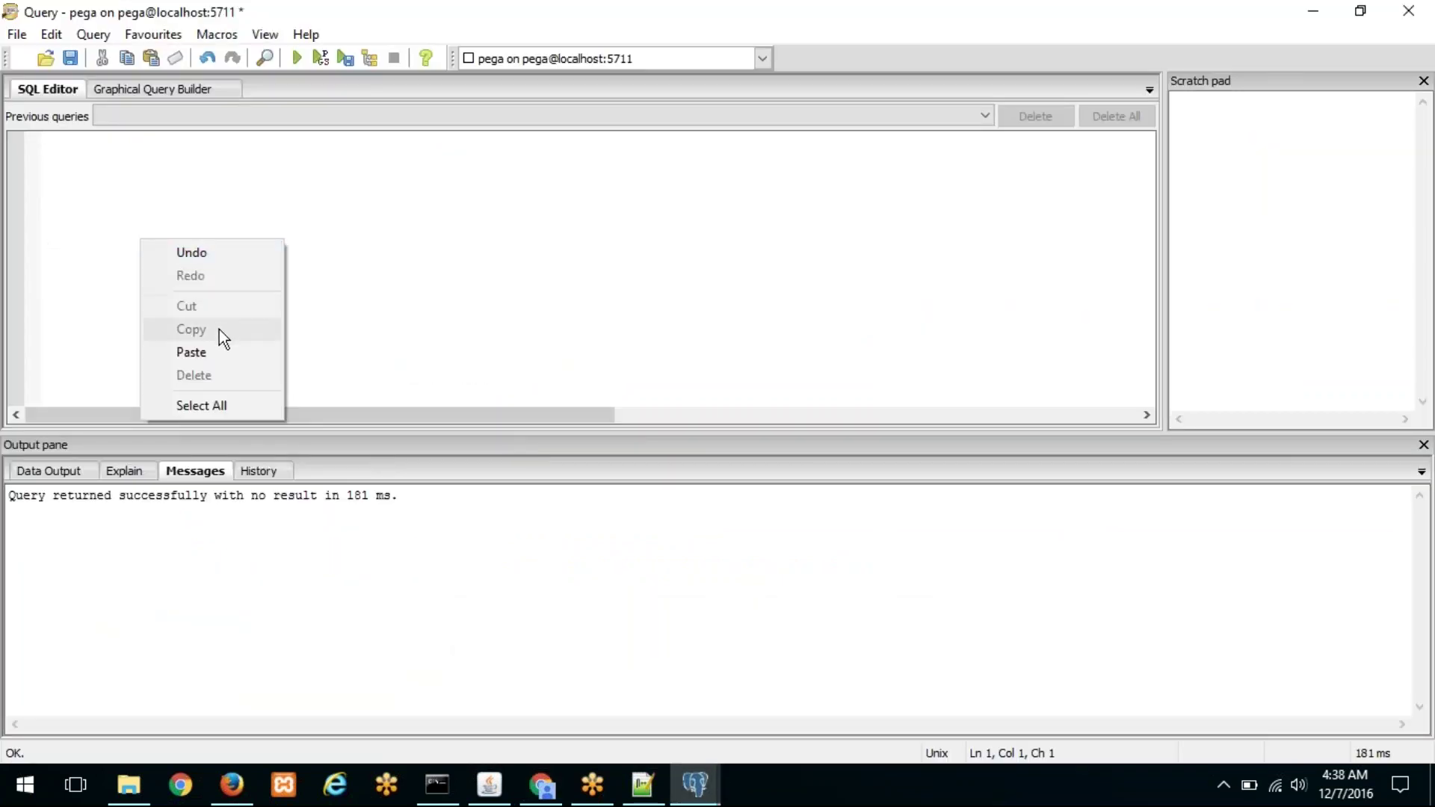
click(218, 358)
drag(249, 140, 11, 131)
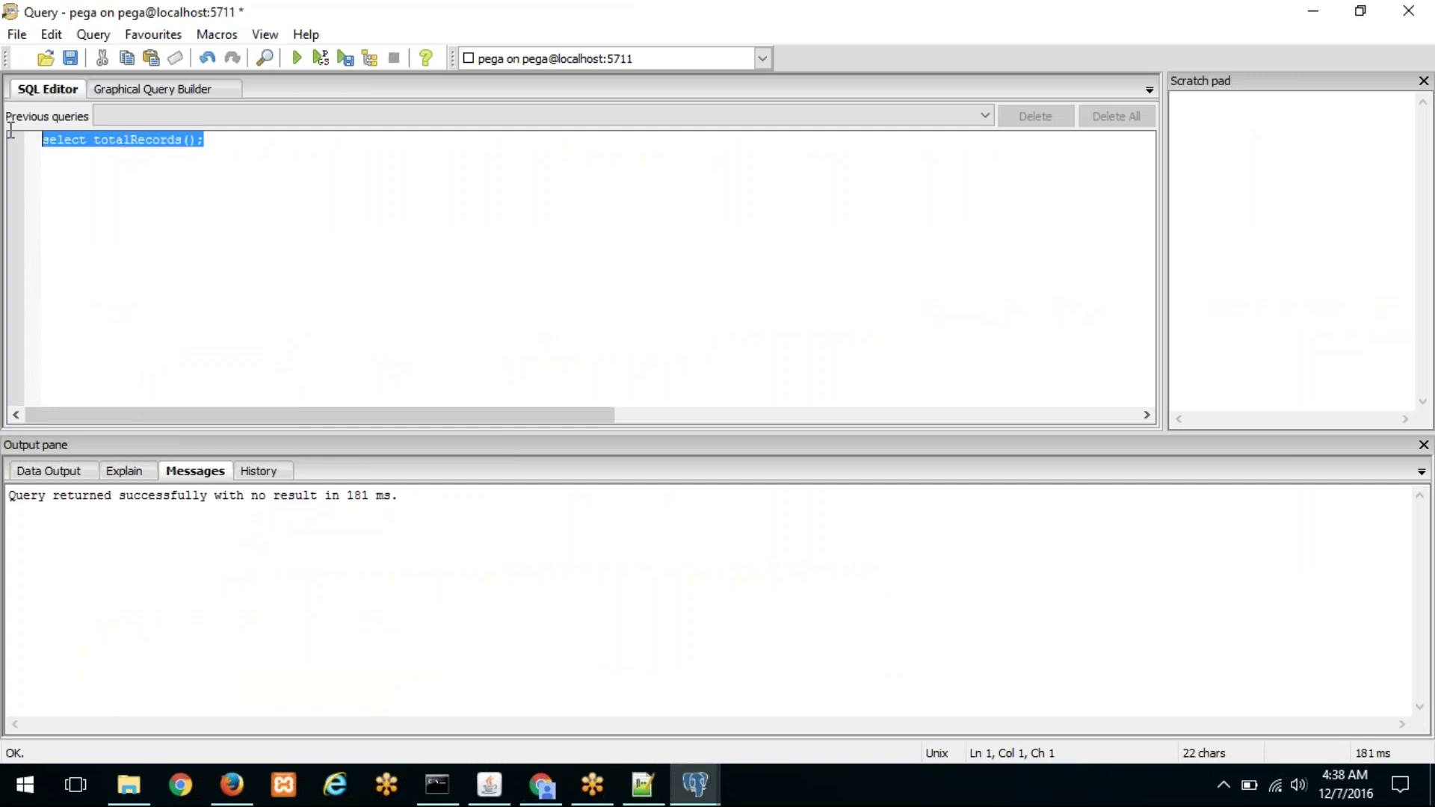
click(296, 60)
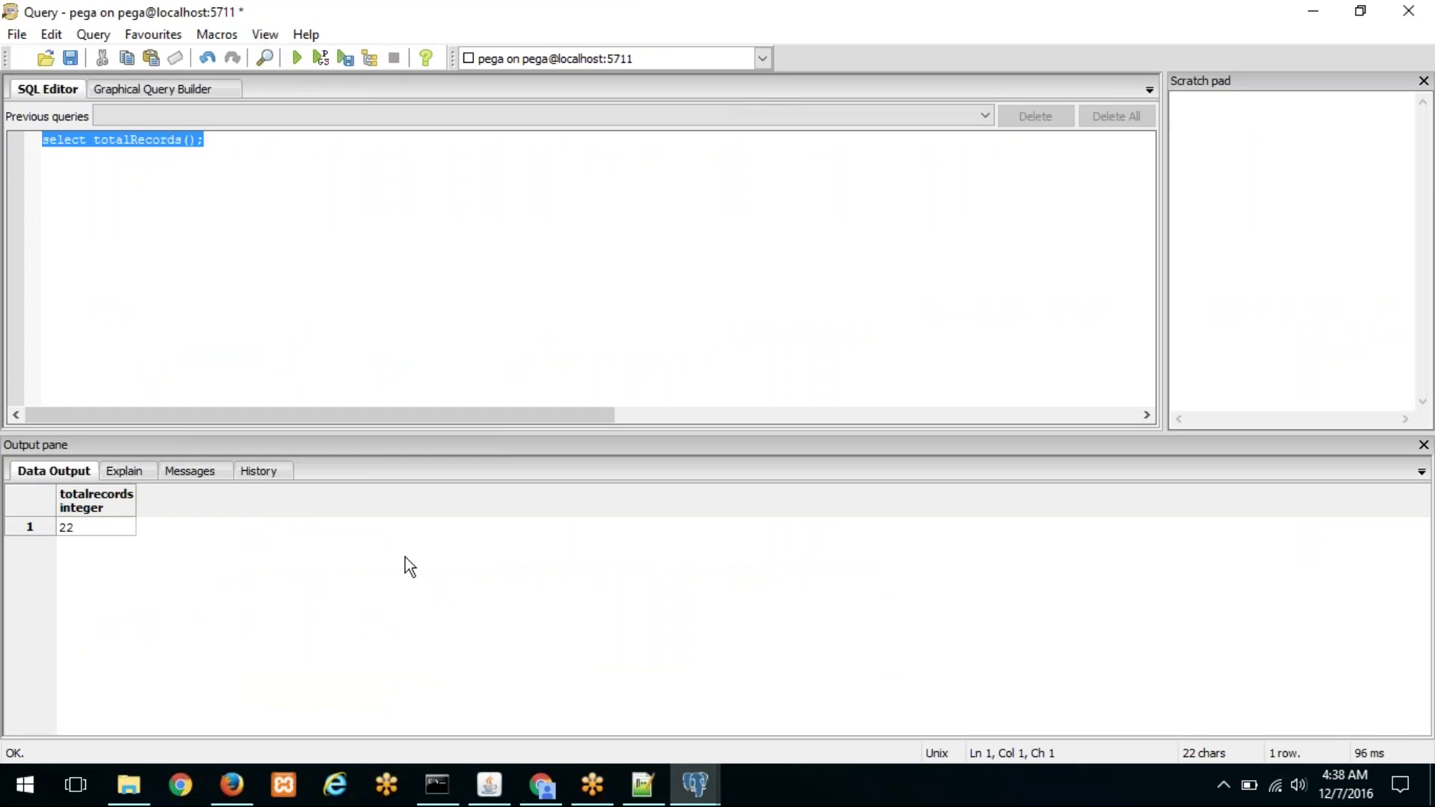
mouse_move(694, 794)
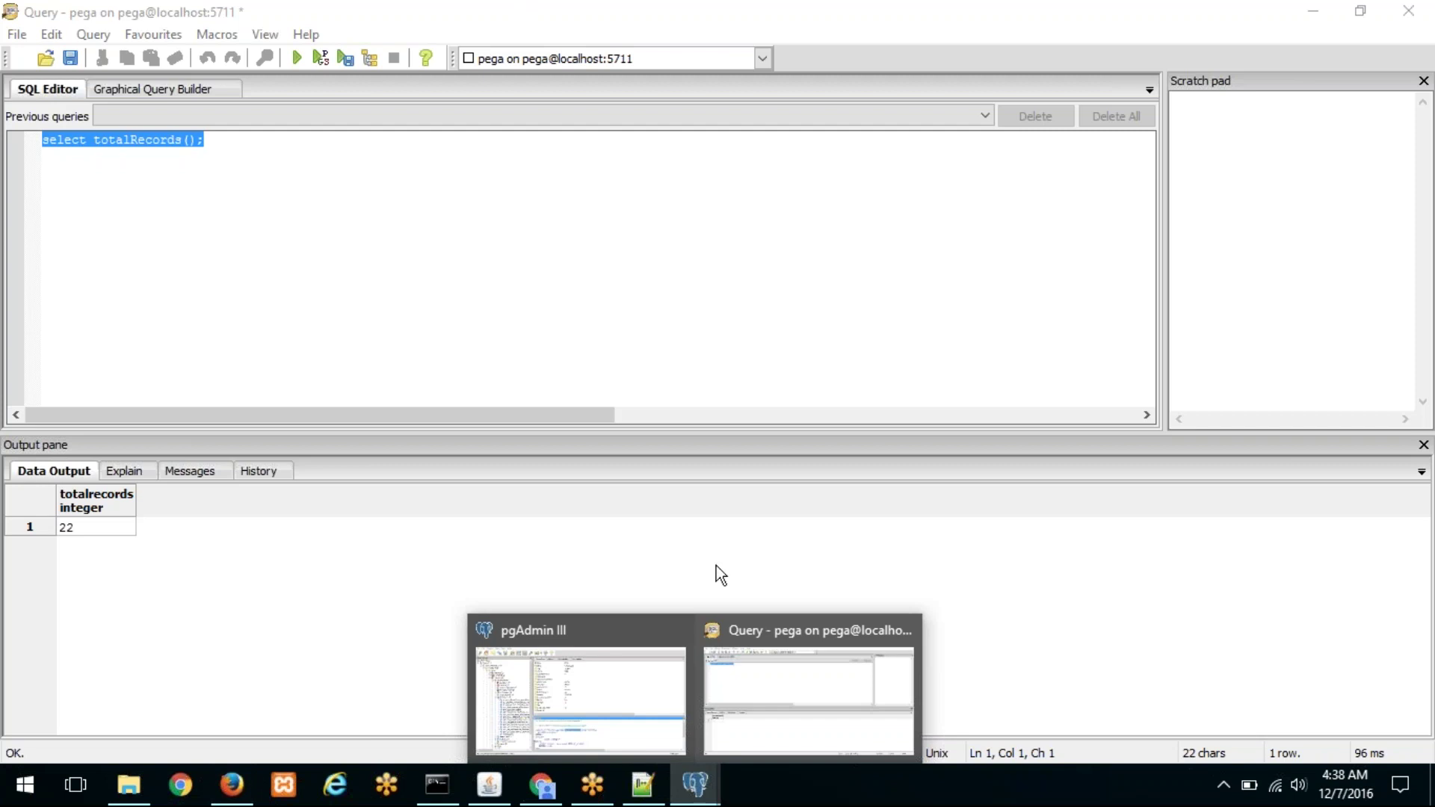
Step: Review the Connect-SQL syntax notes in sheet cell A11, then return to Designer Studio
click(545, 787)
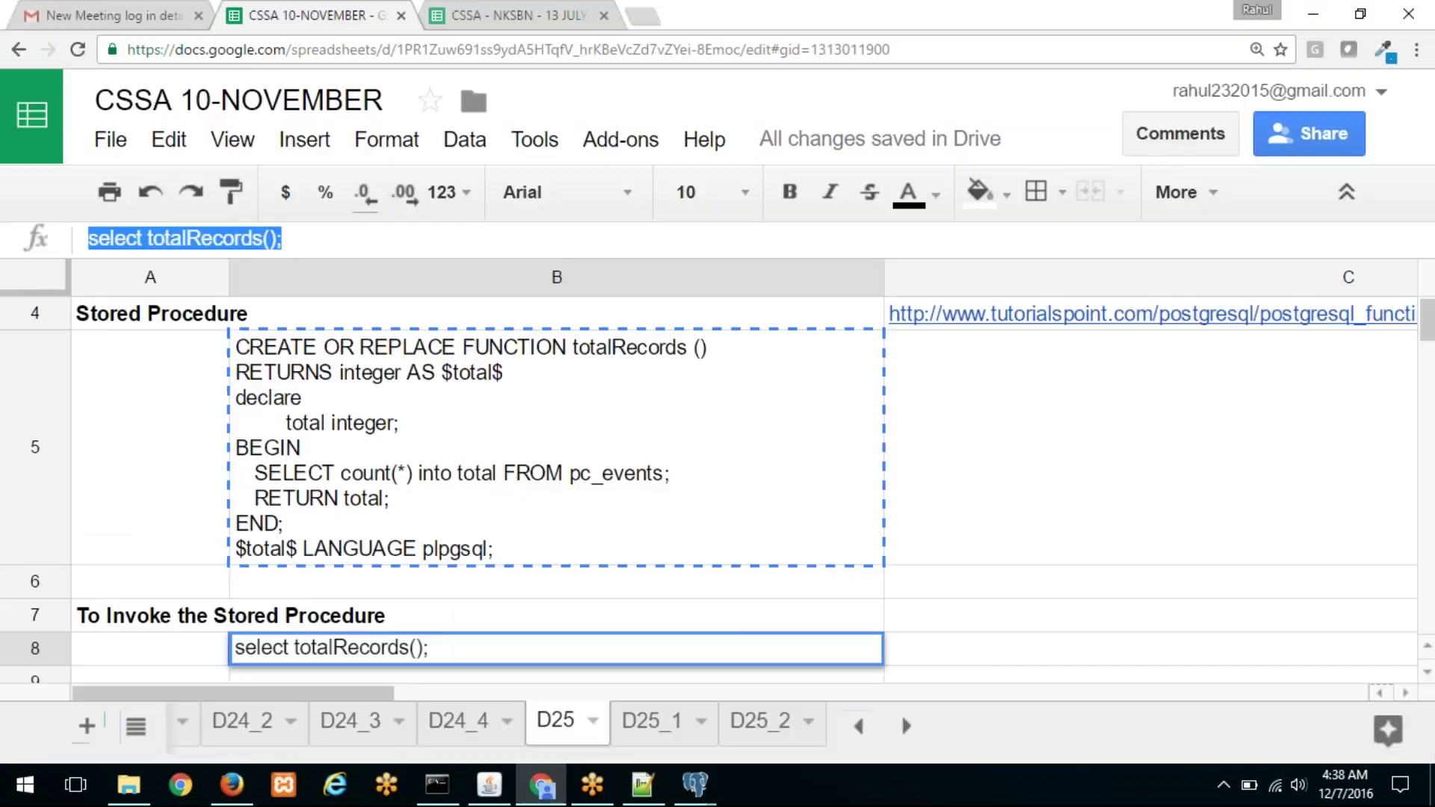
click(196, 594)
scroll(254, 591, down, 10)
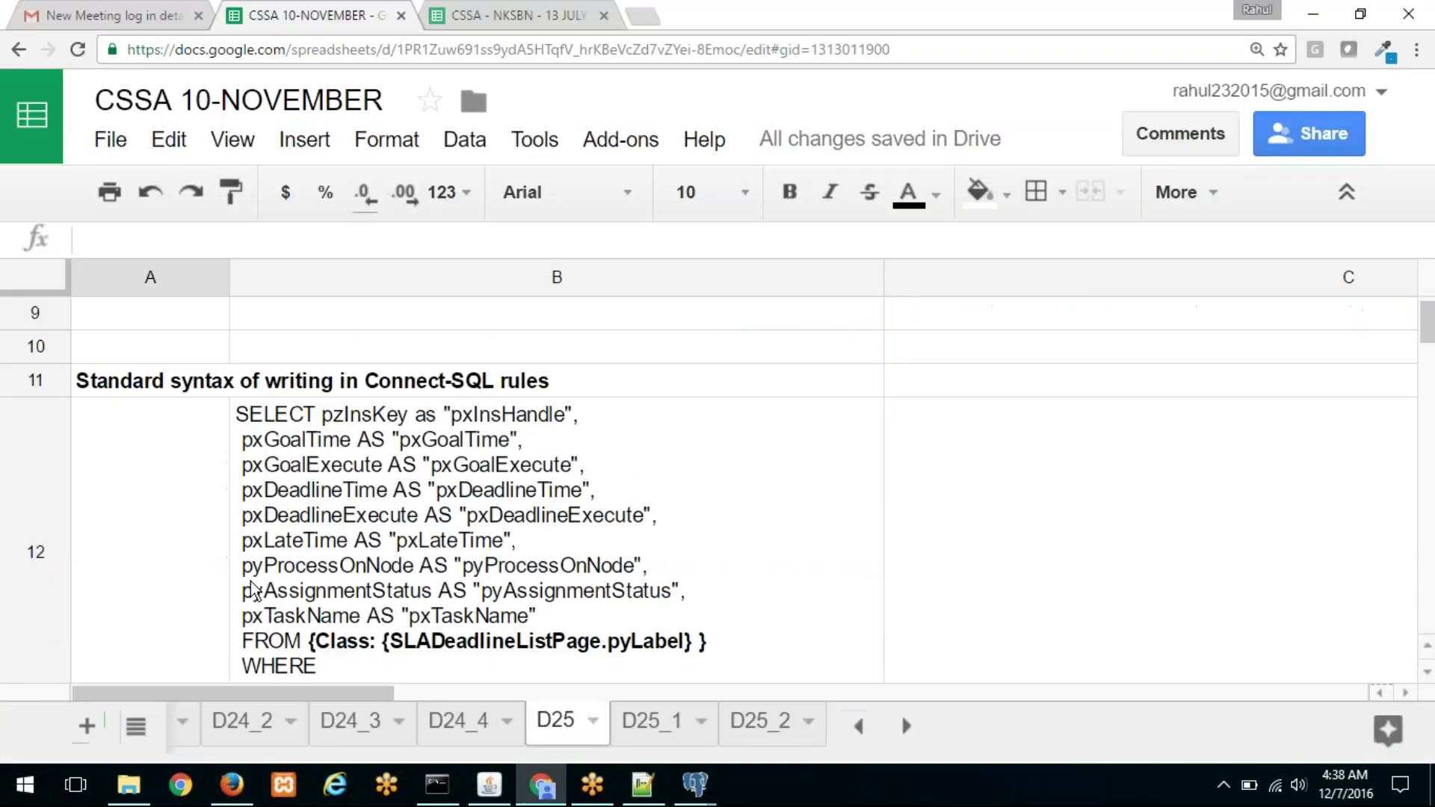
scroll(254, 591, up, 6)
click(191, 380)
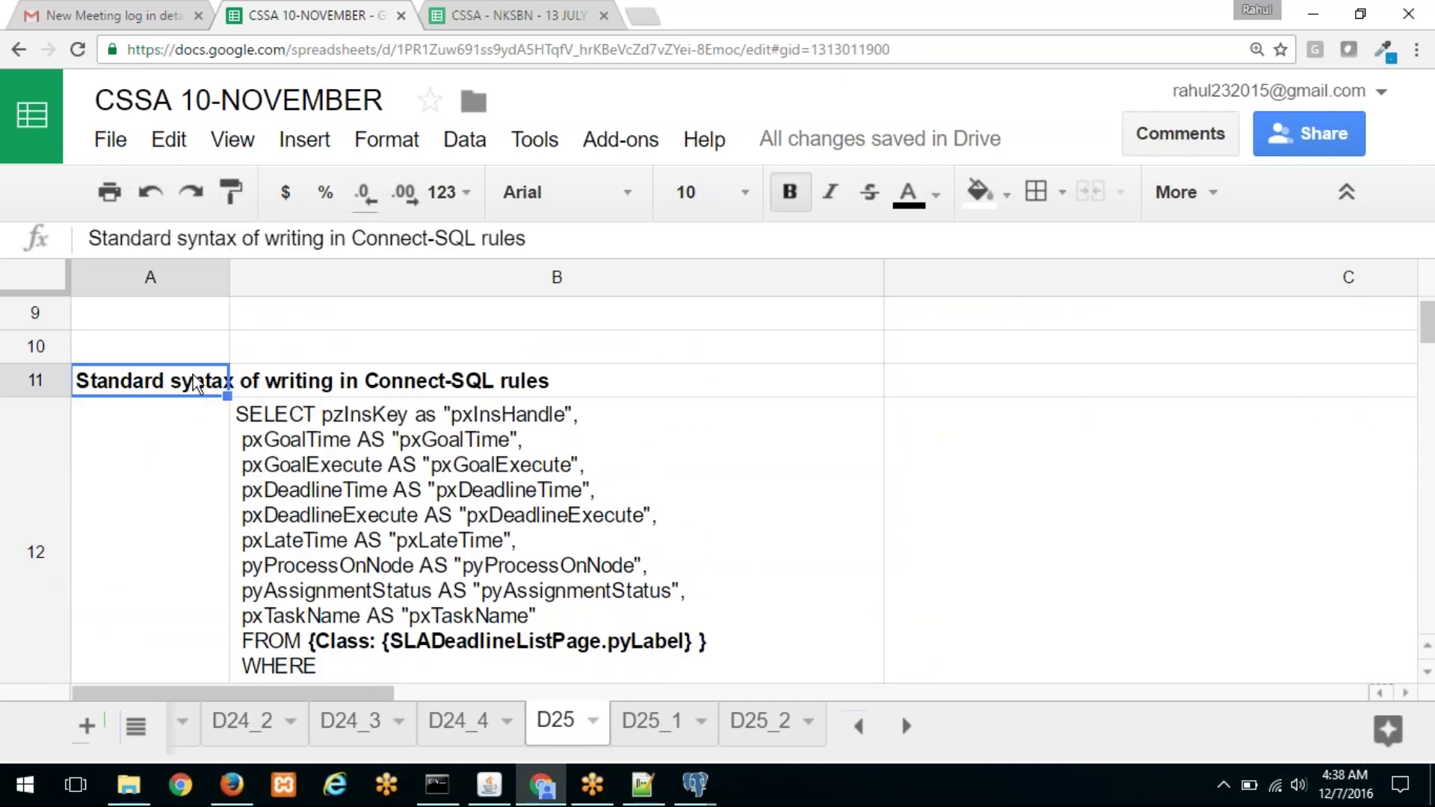
click(232, 781)
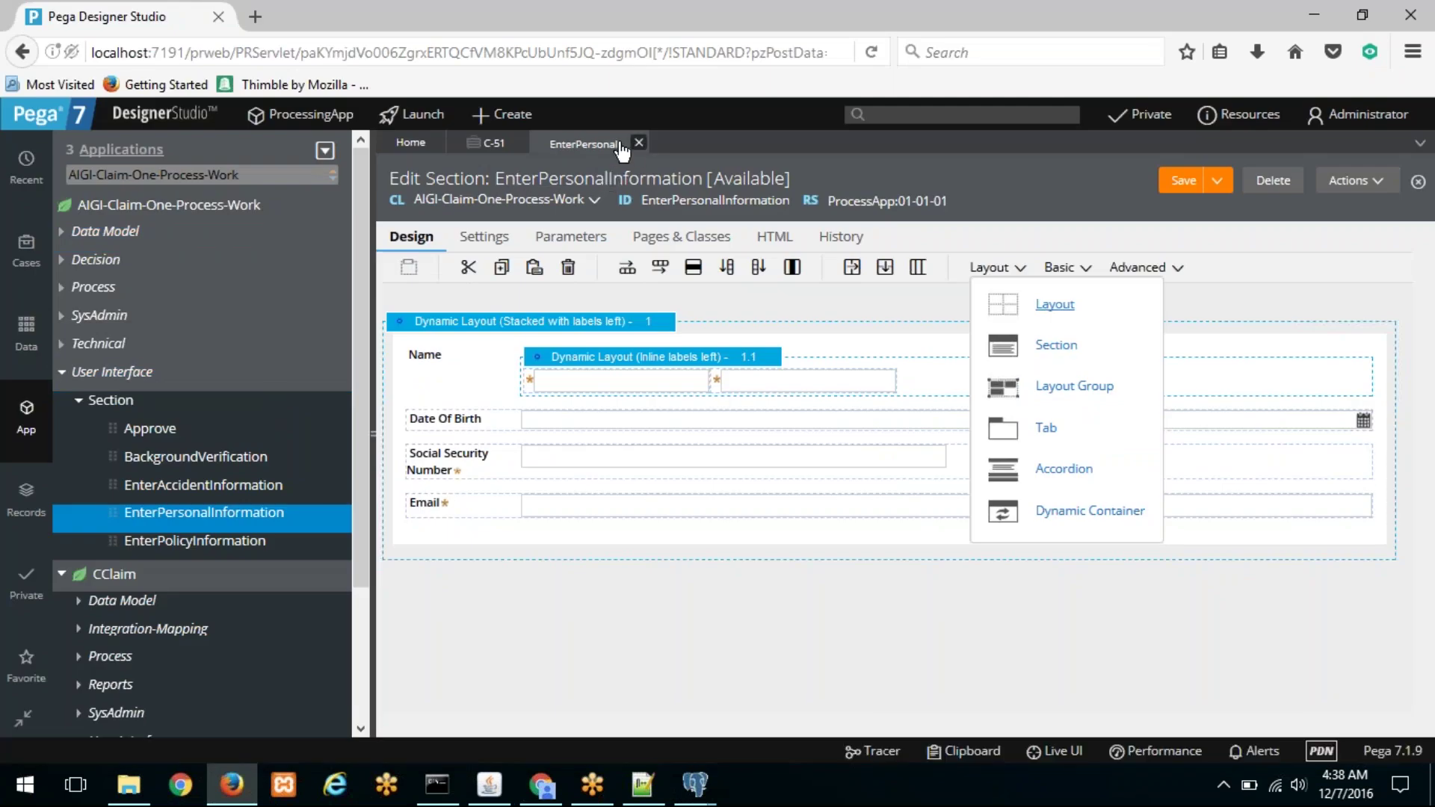
Step: Close the EnterPersonalInformation and C-51 tabs and collapse the explorer branches
click(640, 143)
click(518, 142)
click(61, 373)
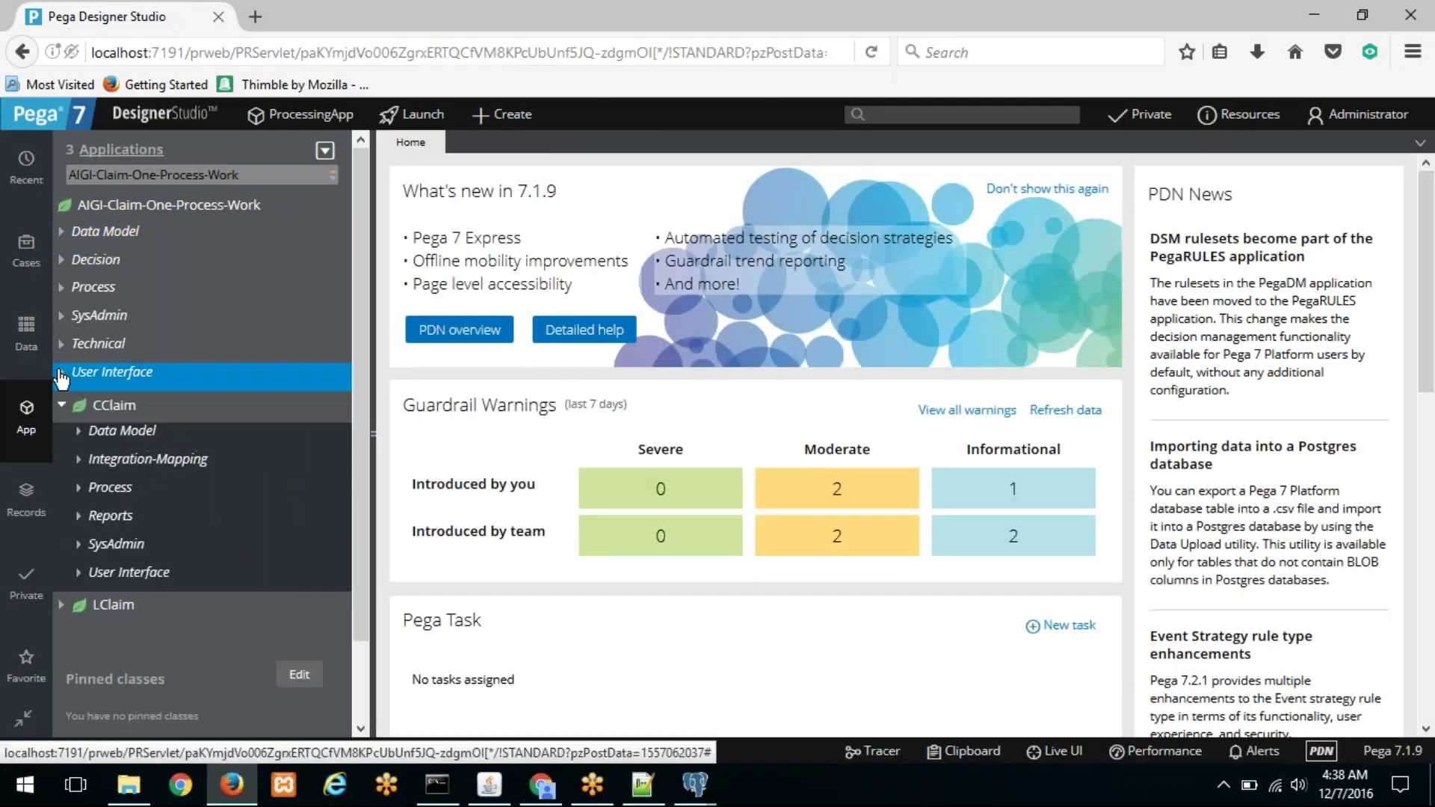
click(61, 405)
click(61, 405)
click(62, 405)
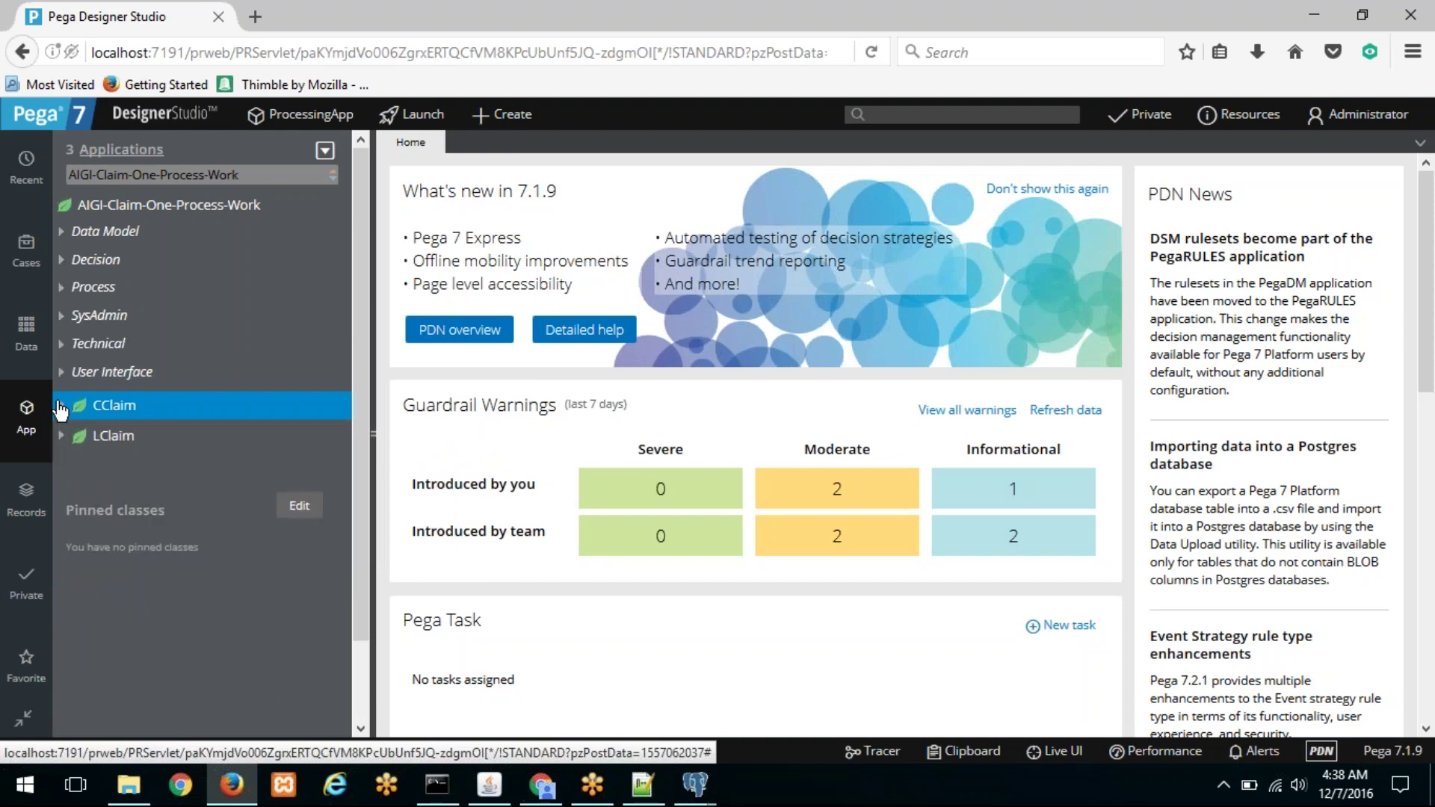
Step: Start a new Connect SQL rule on the AIGI-Claim-One-Process-Work class
right_click(154, 214)
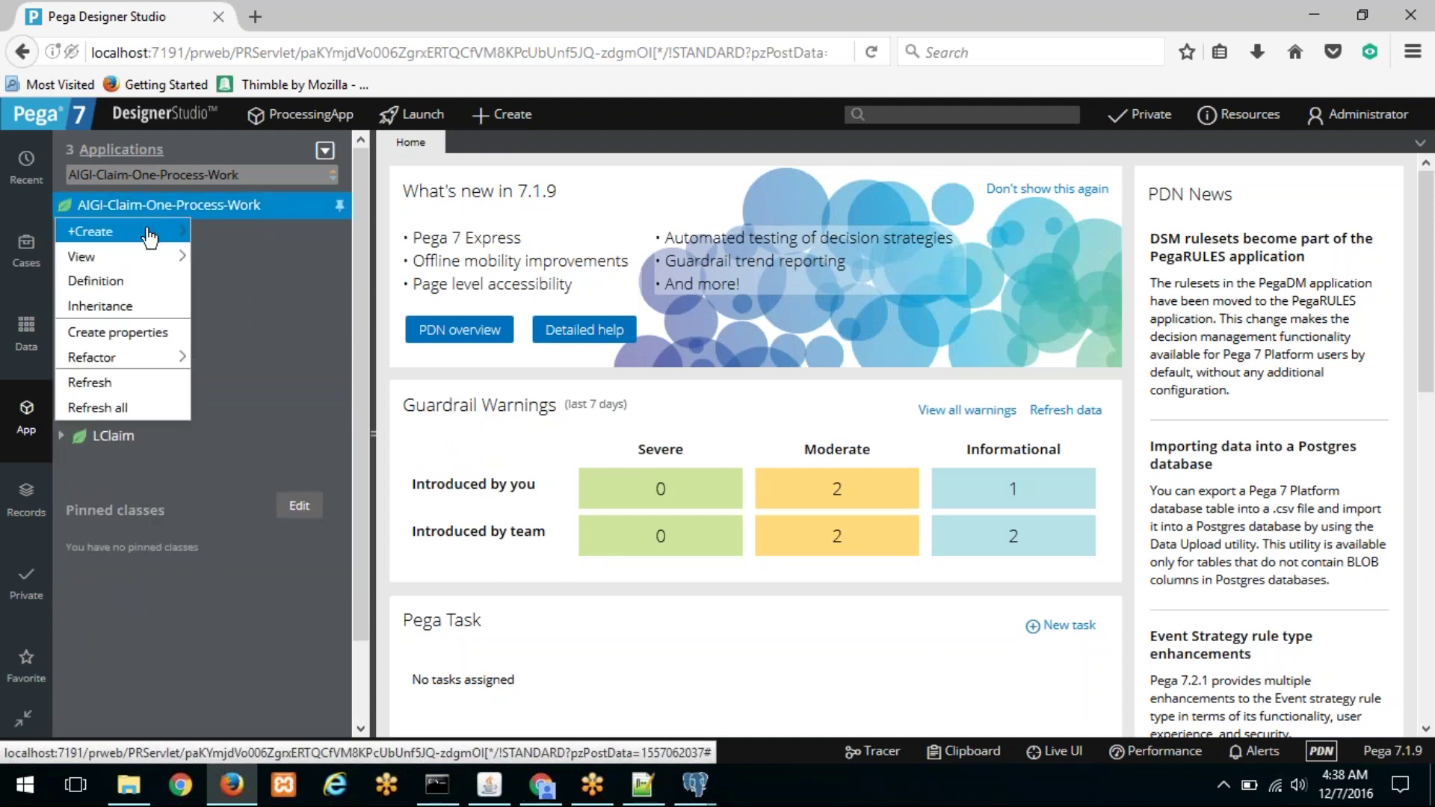
mouse_move(149, 232)
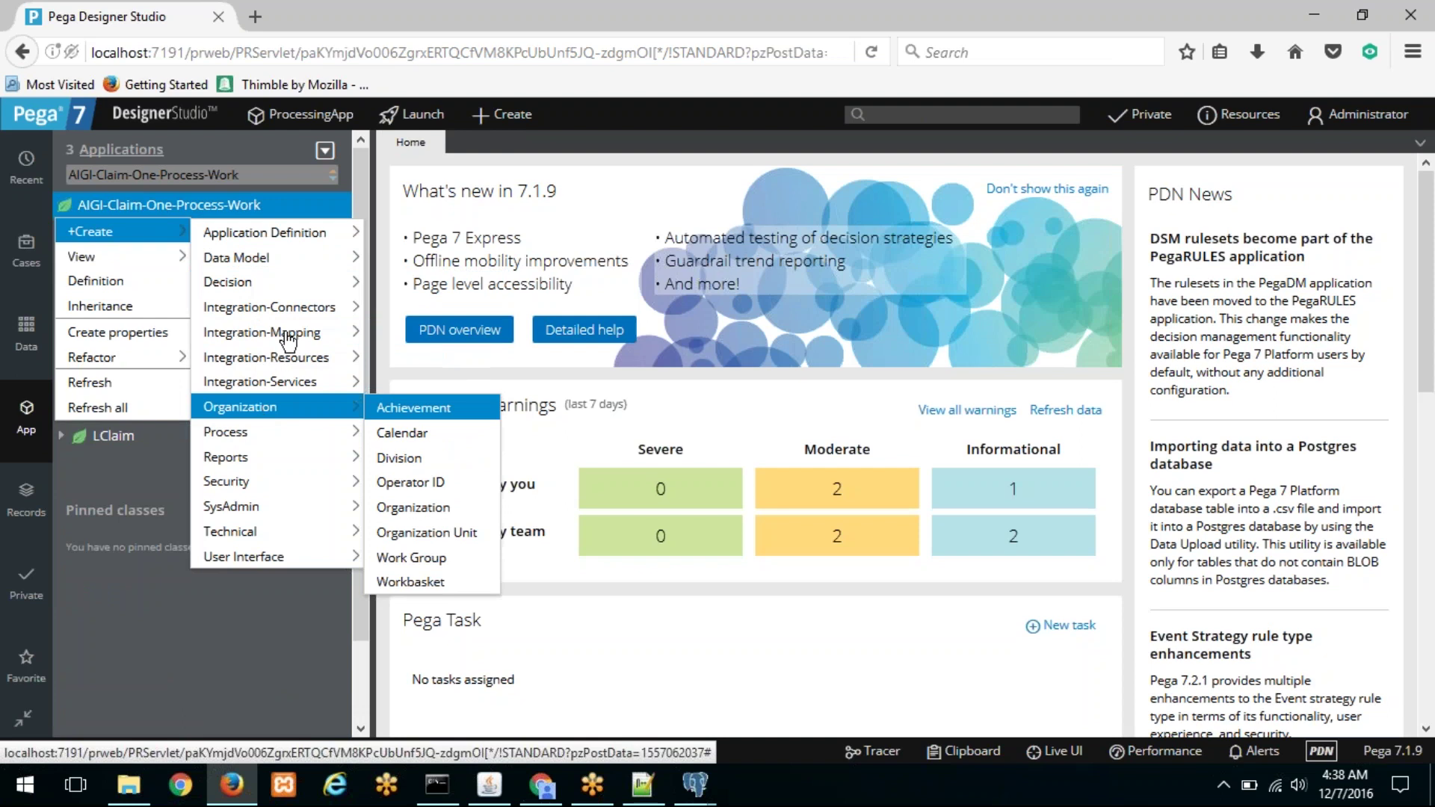
mouse_move(303, 308)
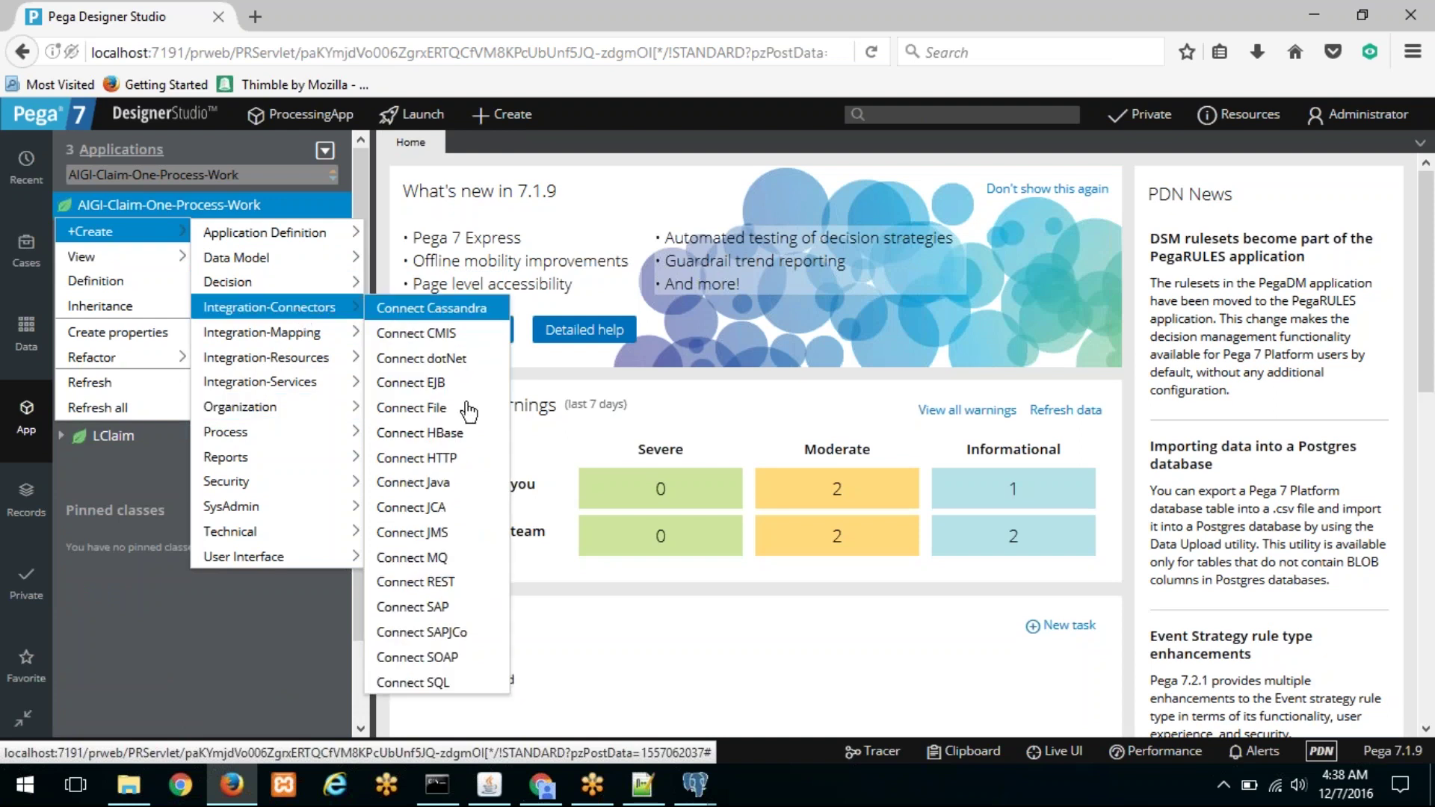
click(419, 681)
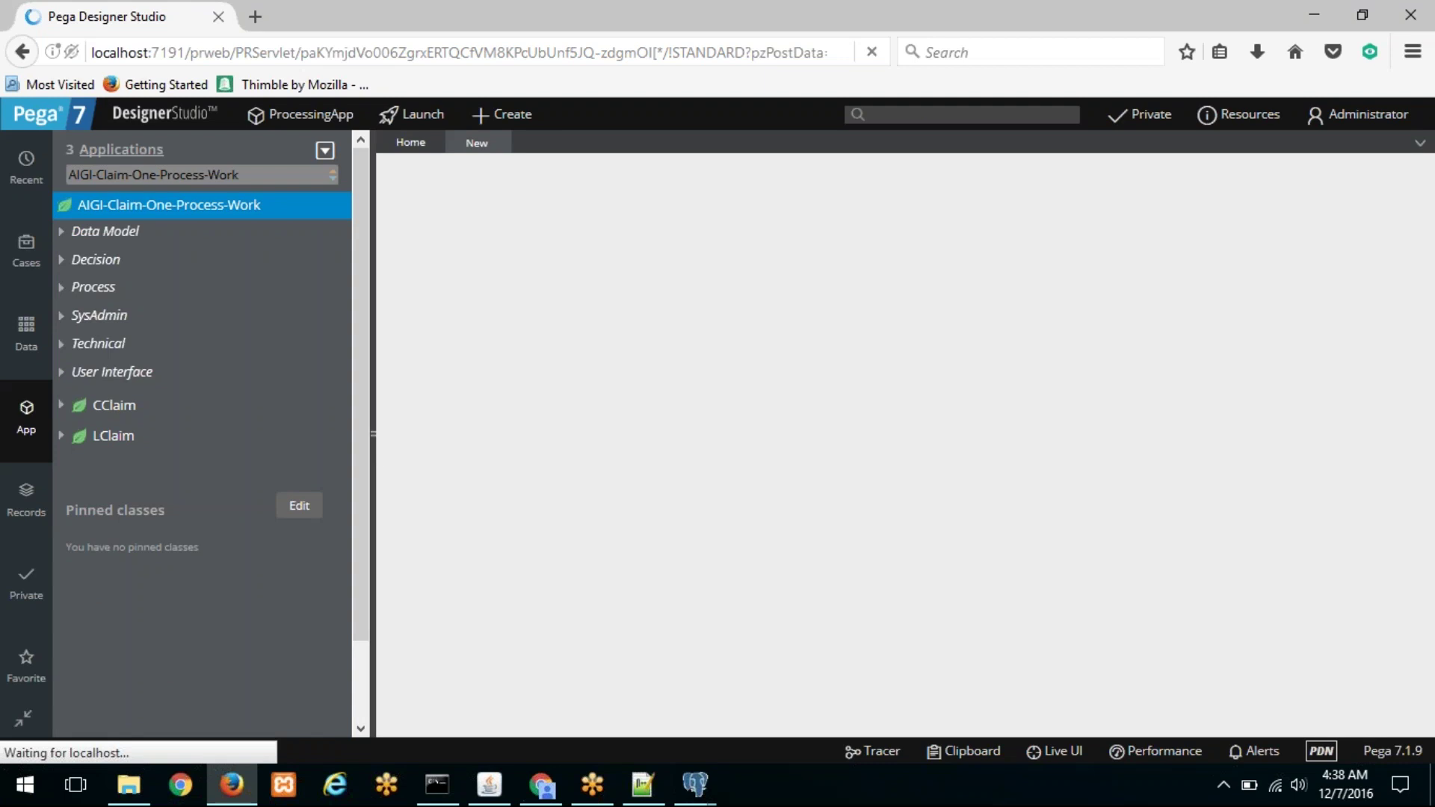
Step: Label the record GetTotalRecords with Applies To AIGI-Claim-One-Process-Work
drag(369, 436, 4, 434)
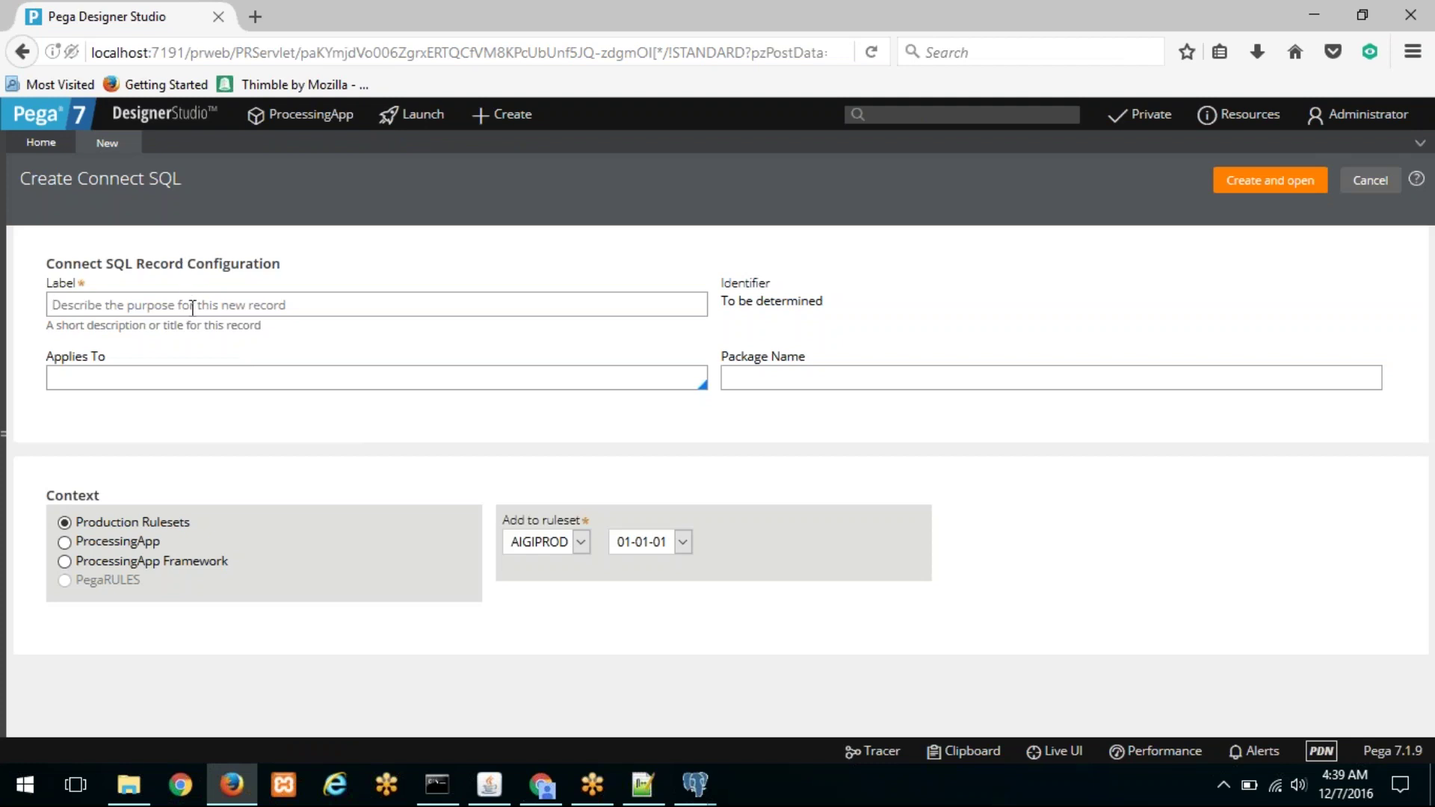
text(Ge)
text(t)
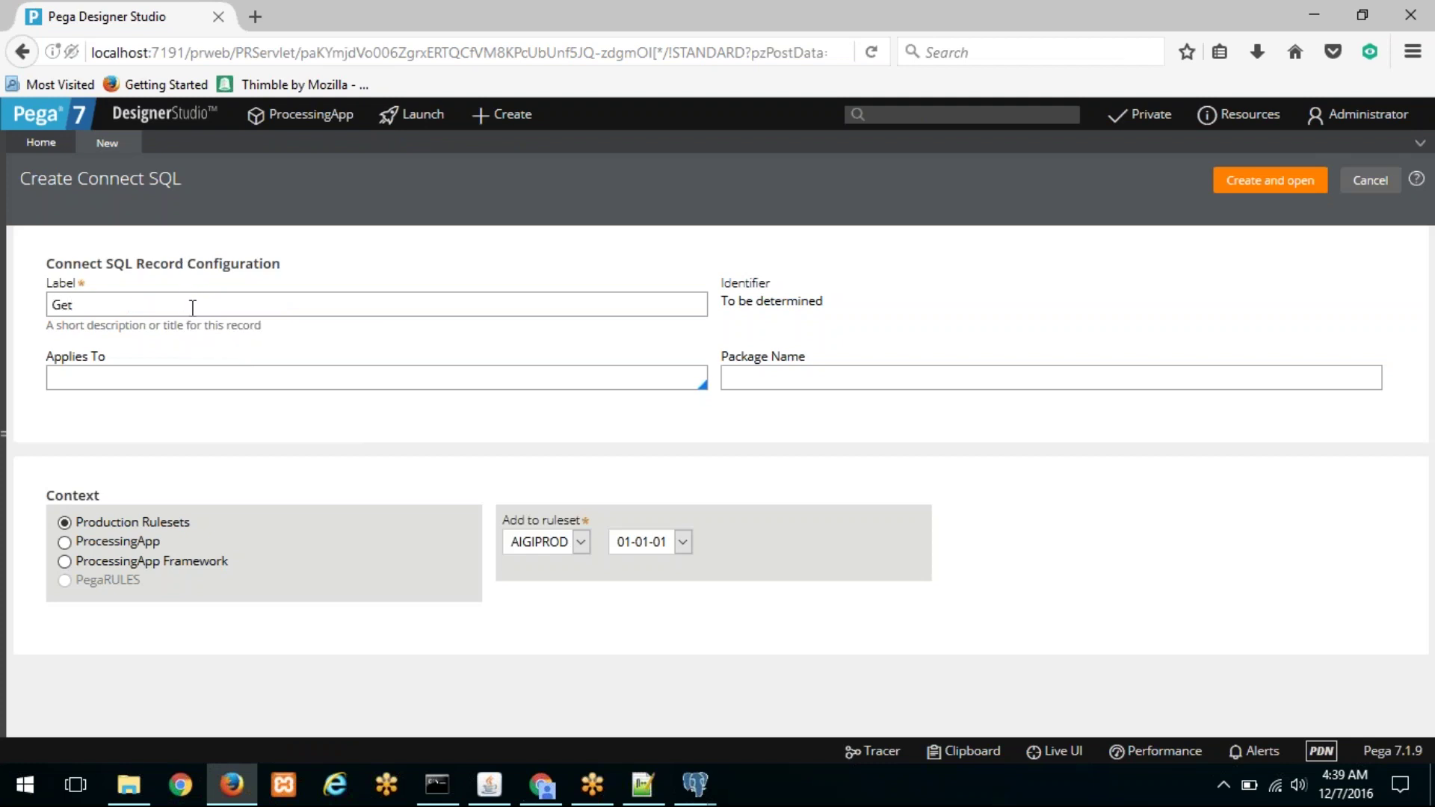
text(TotalRecords)
key(Tab)
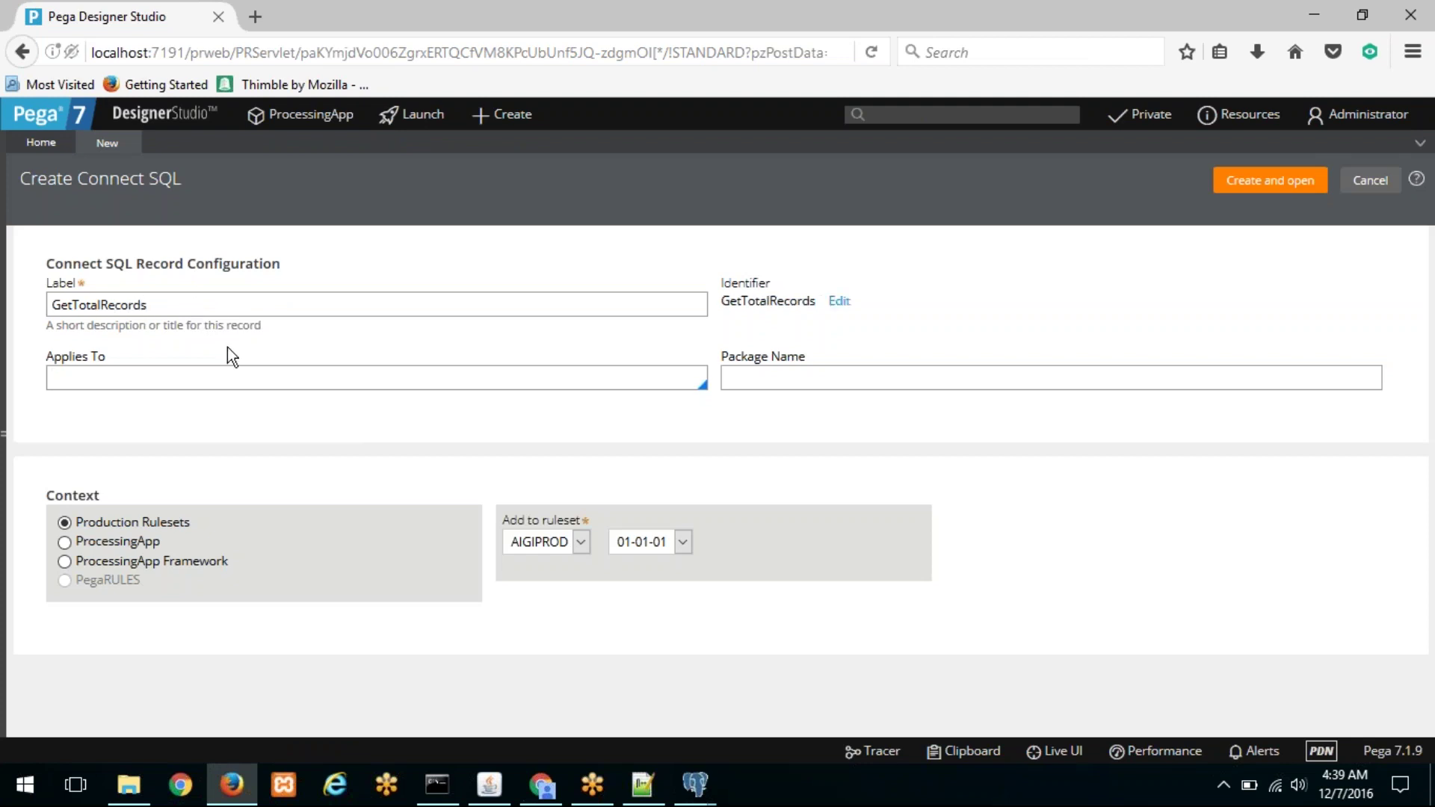
key(Caps_Lock)
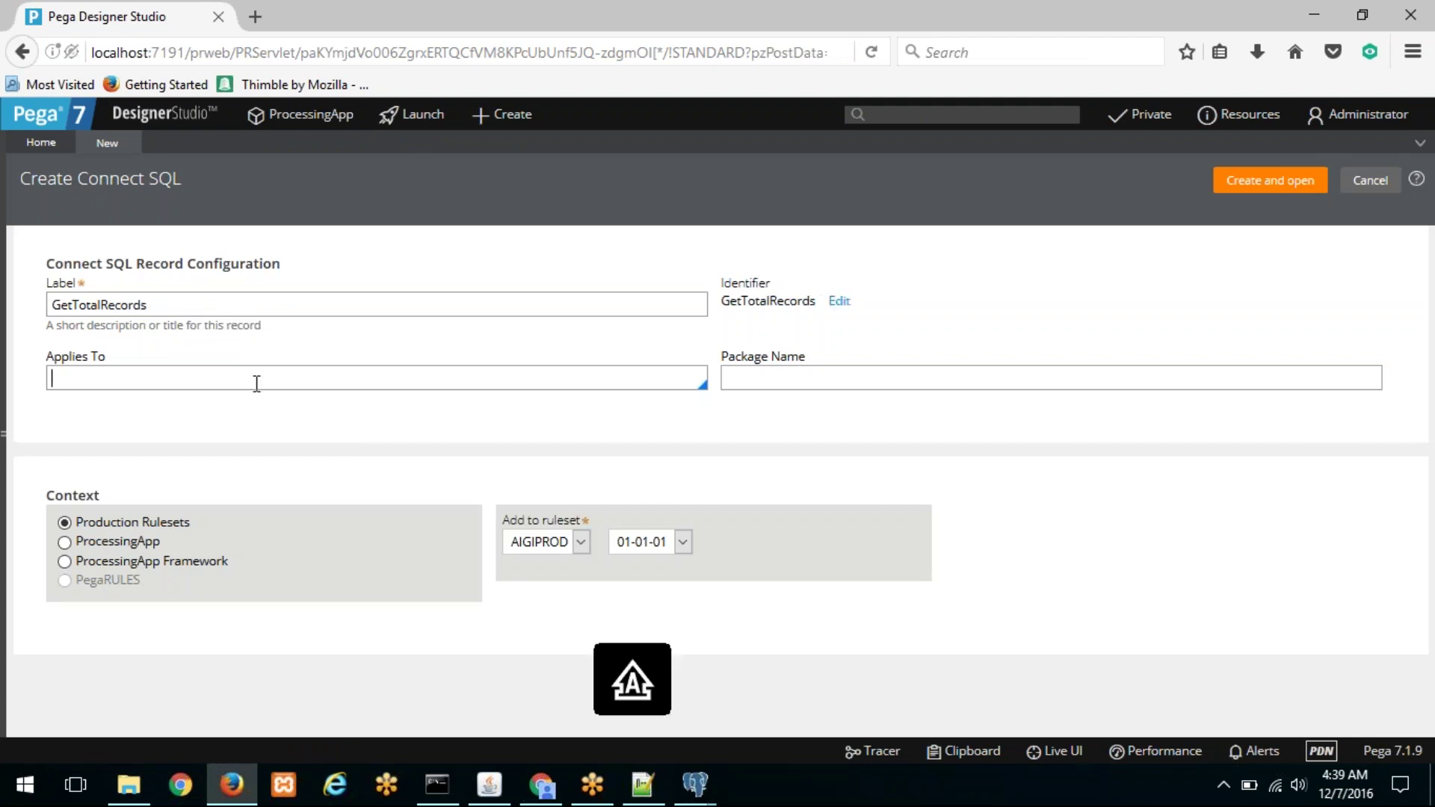
text(AIGI-CLAIM)
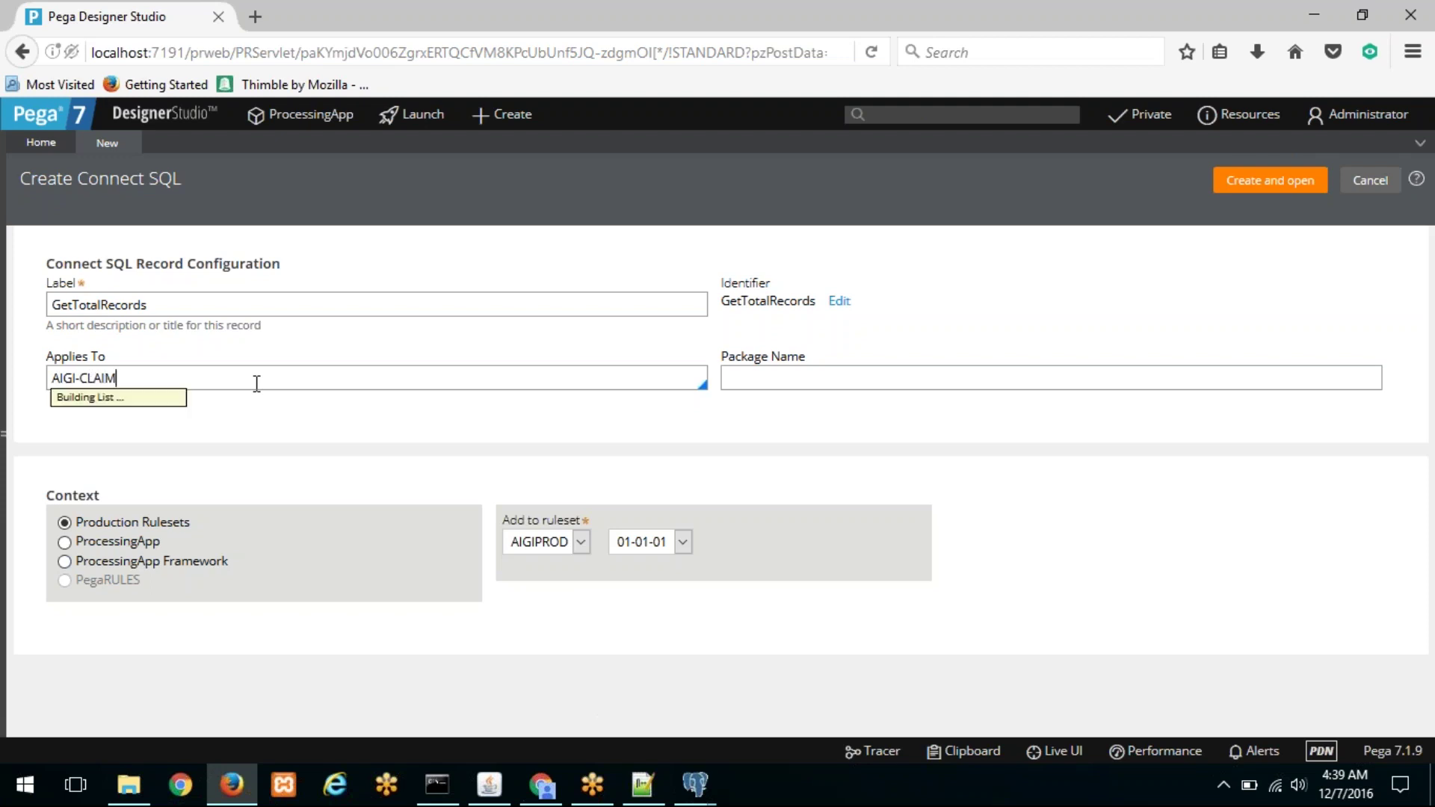
key(Down)
key(Down)
key(Down)
key(Down)
key(Down)
key(Down)
key(Down)
key(Down)
key(Down)
key(Down)
key(Down)
key(Down)
key(Down)
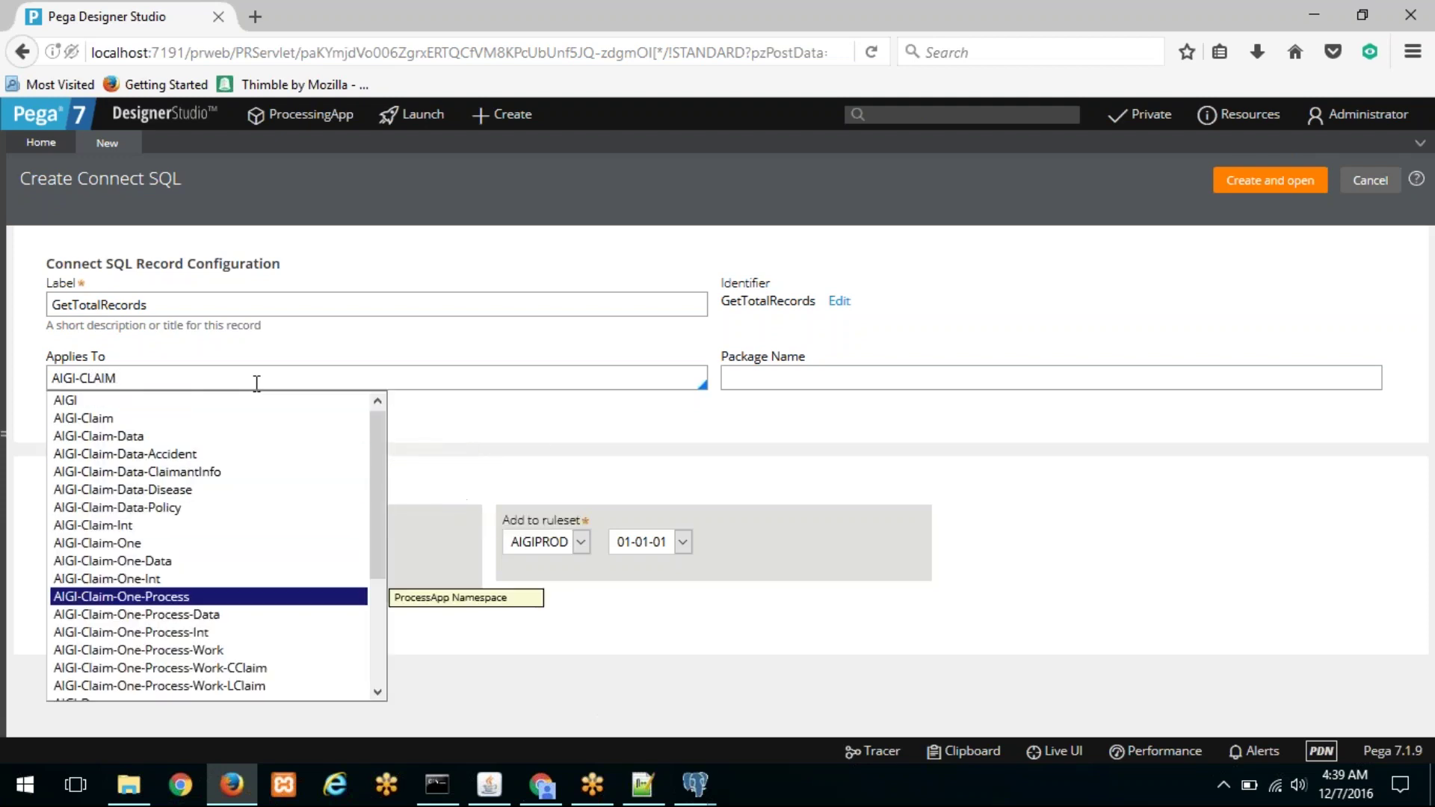
key(Return)
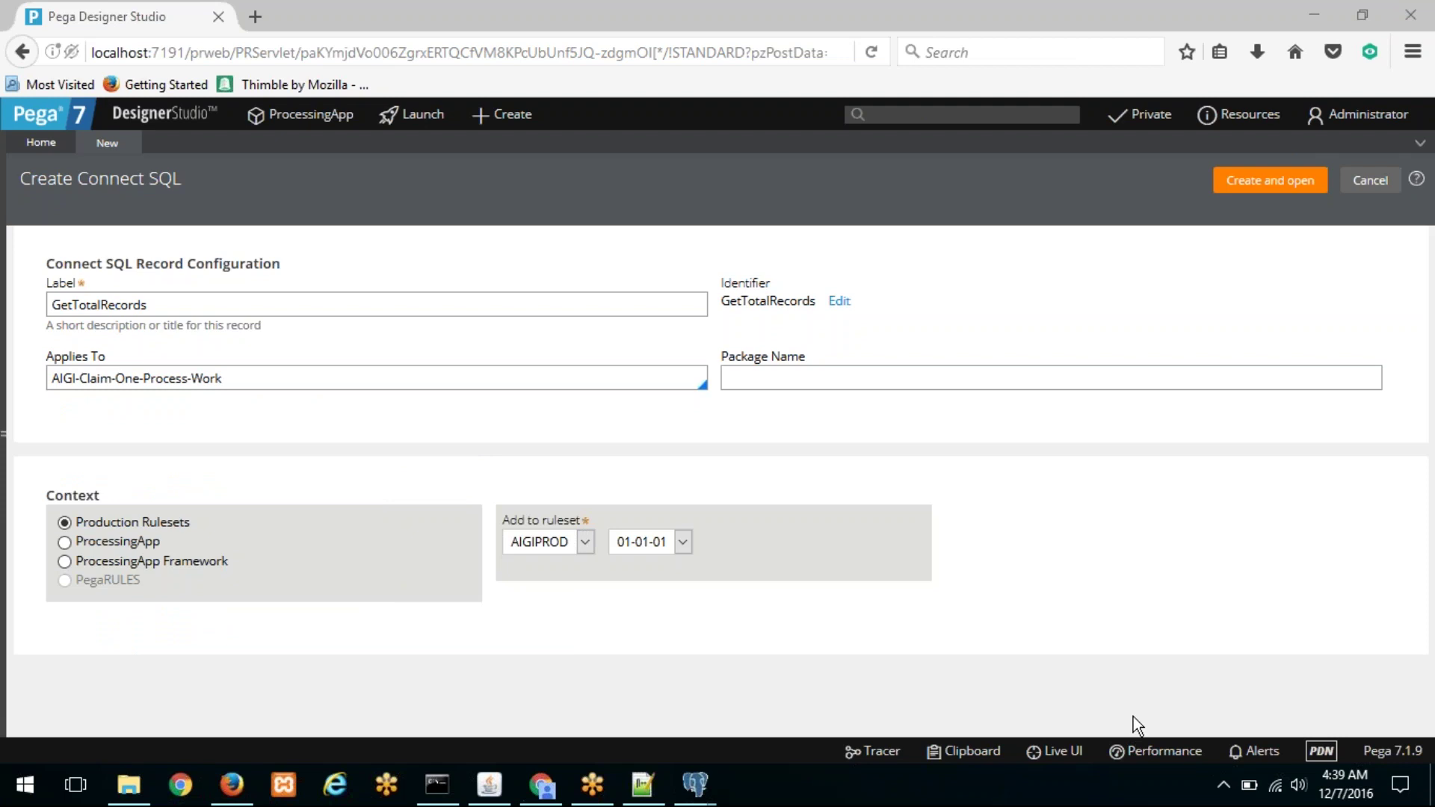
Step: Place it in the ProcessingApp context, ruleset ProcessApp 01-01-01, with package name GetInfo
mouse_move(748, 331)
mouse_down()
mouse_move(720, 382)
mouse_move(841, 363)
mouse_move(743, 334)
mouse_up()
click(859, 379)
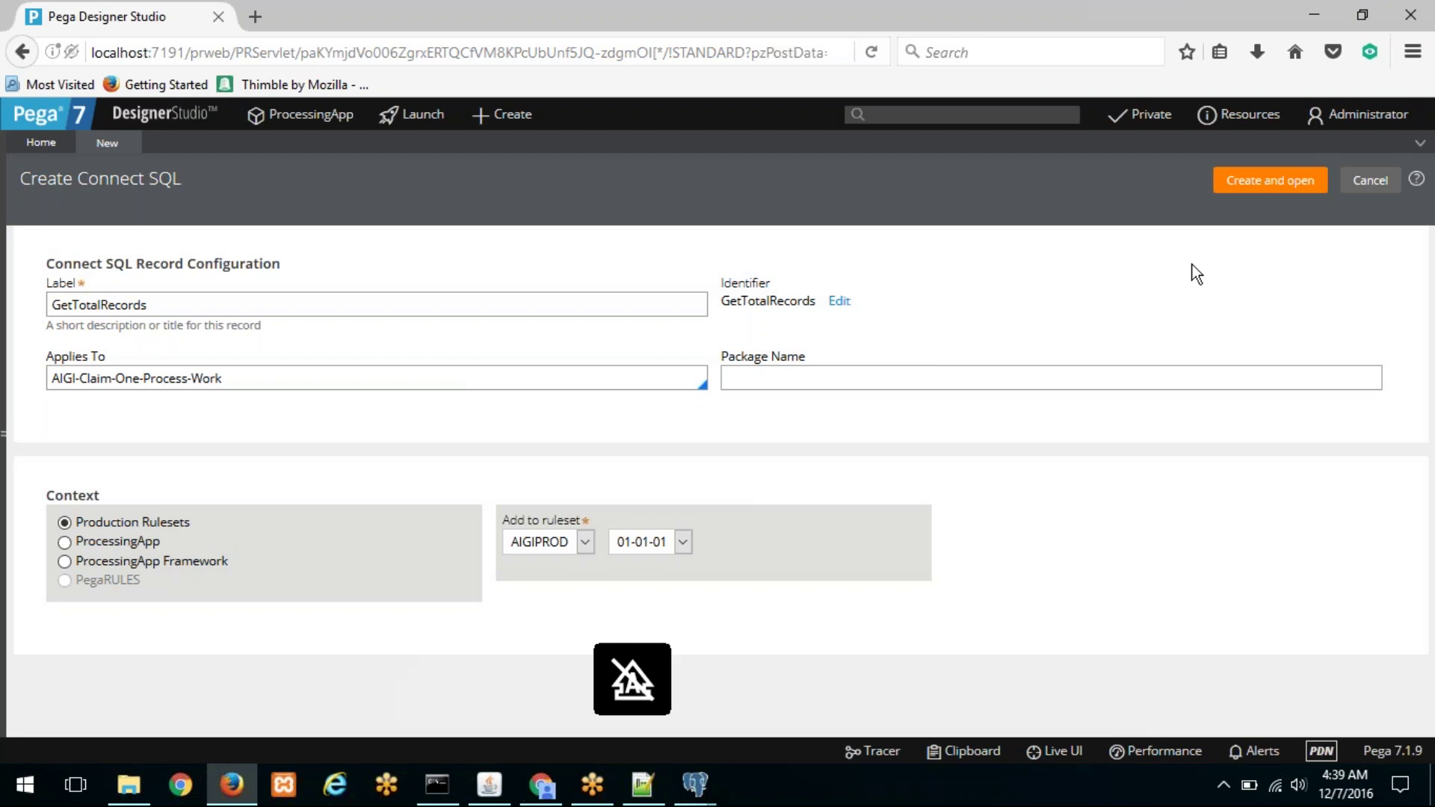
click(548, 541)
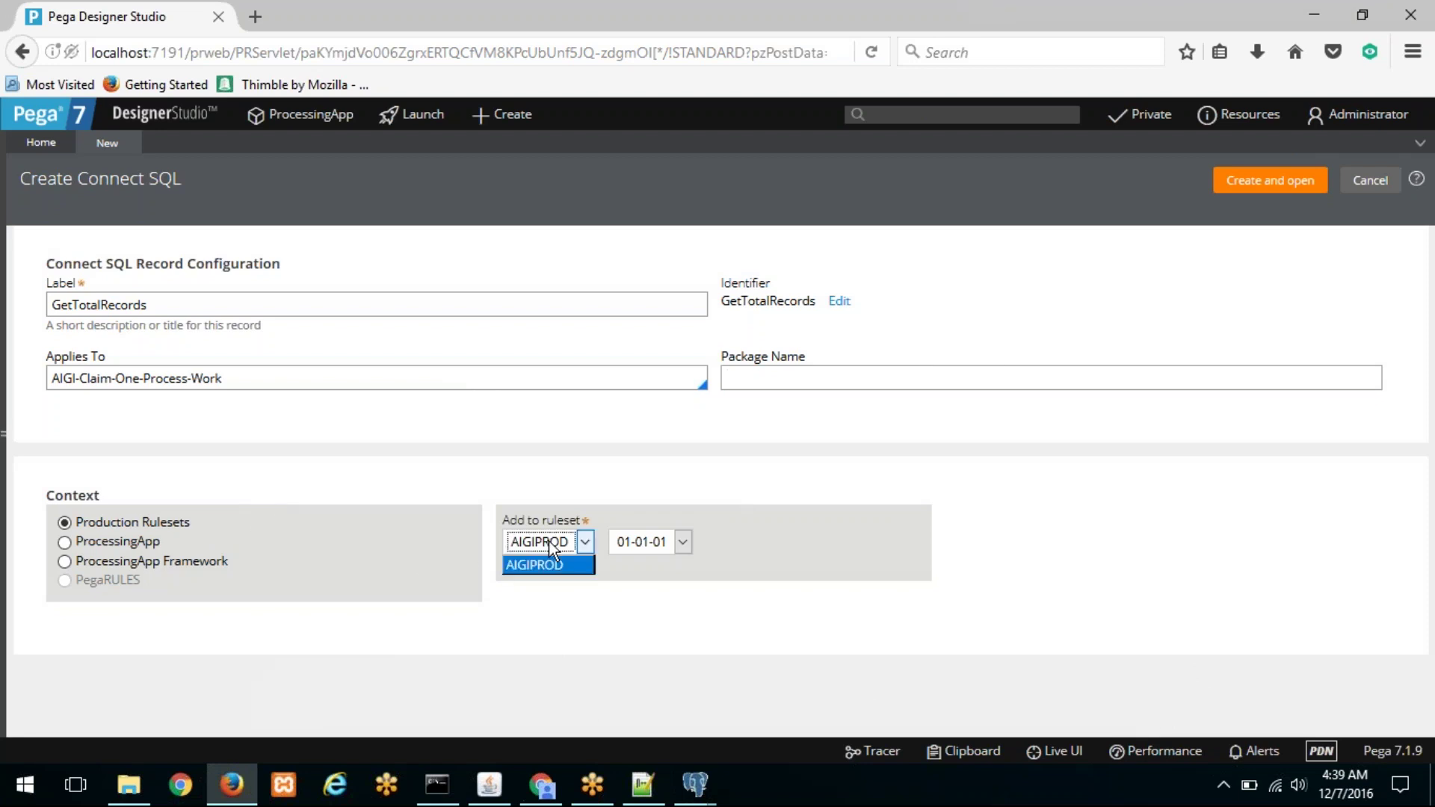
click(86, 541)
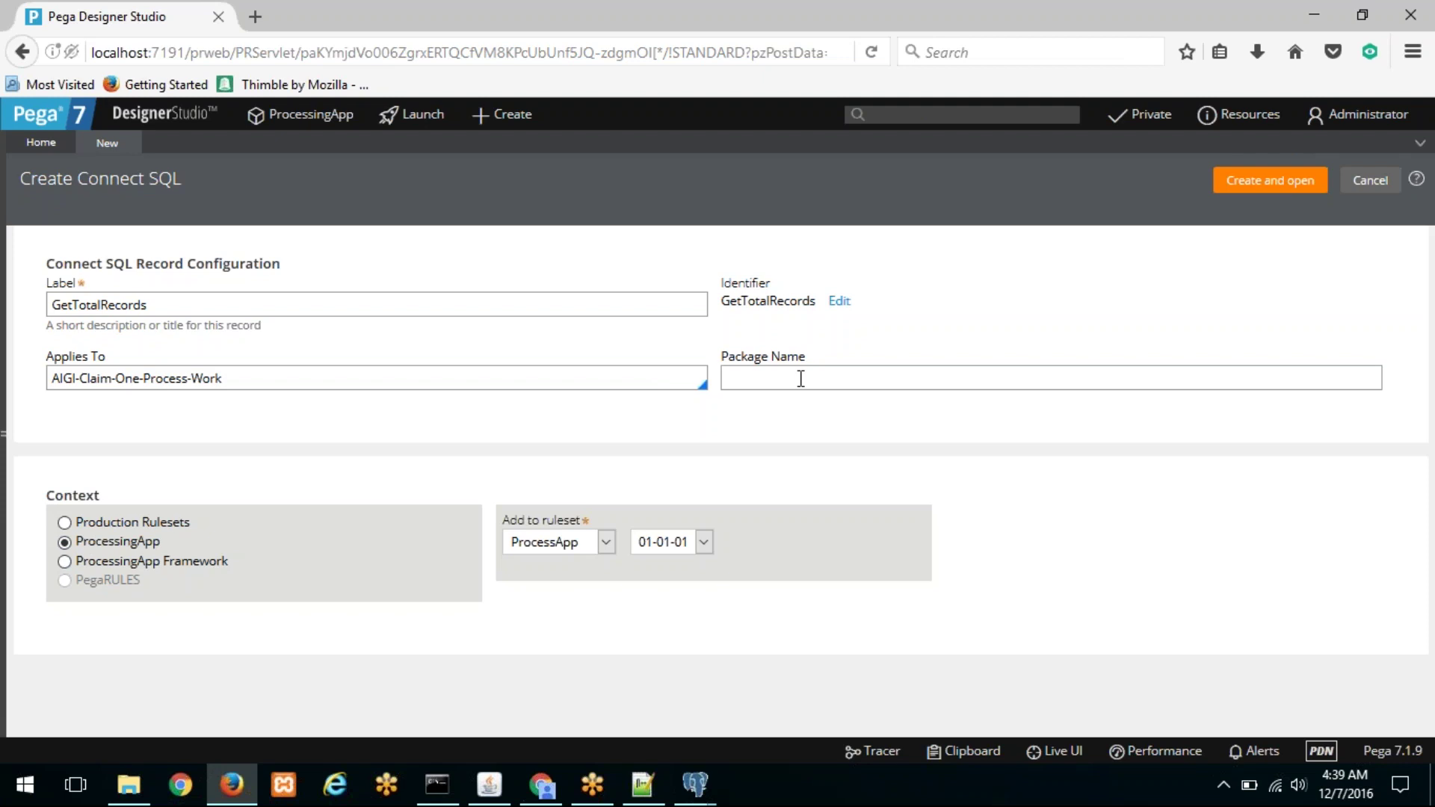
text(GetInfo)
click(11, 301)
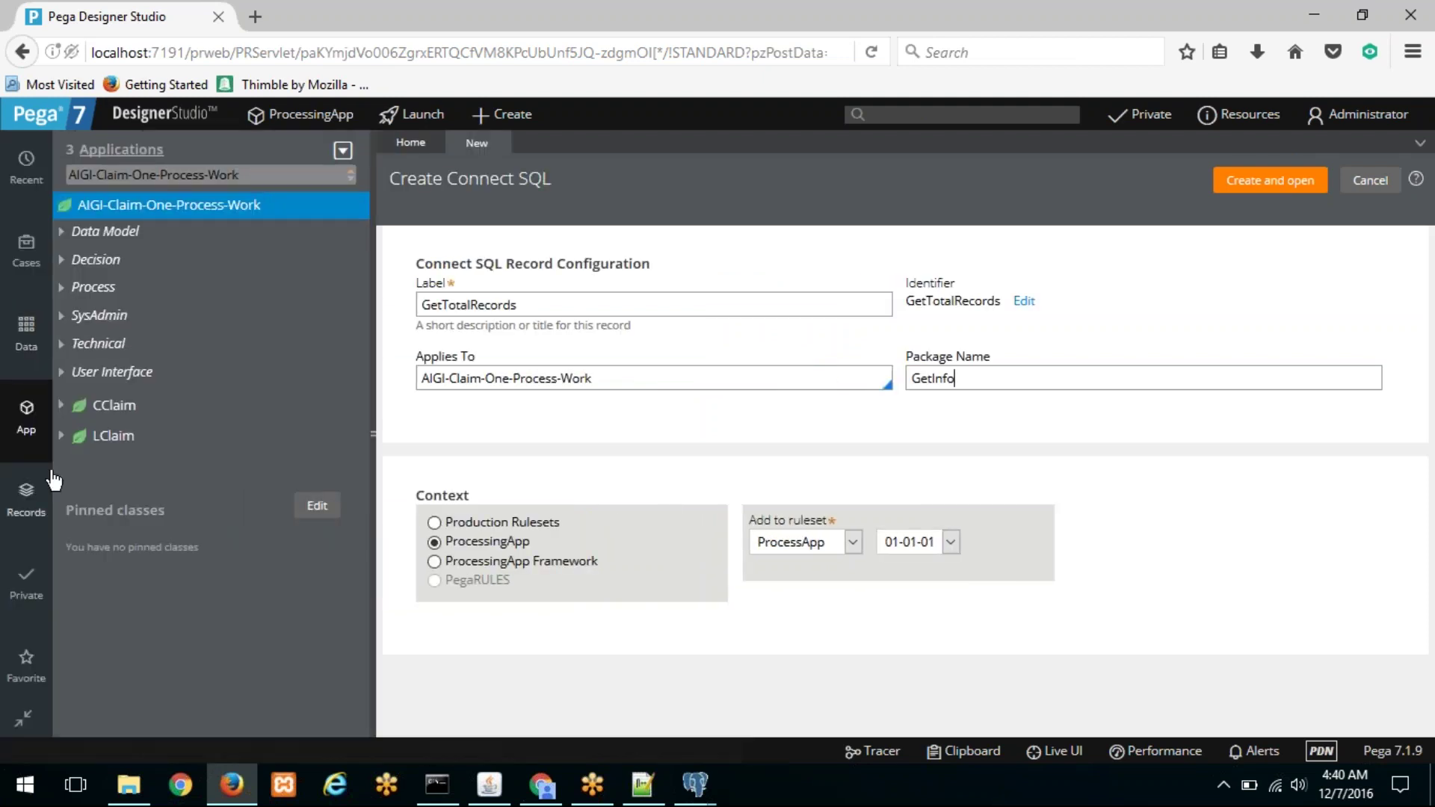
click(30, 499)
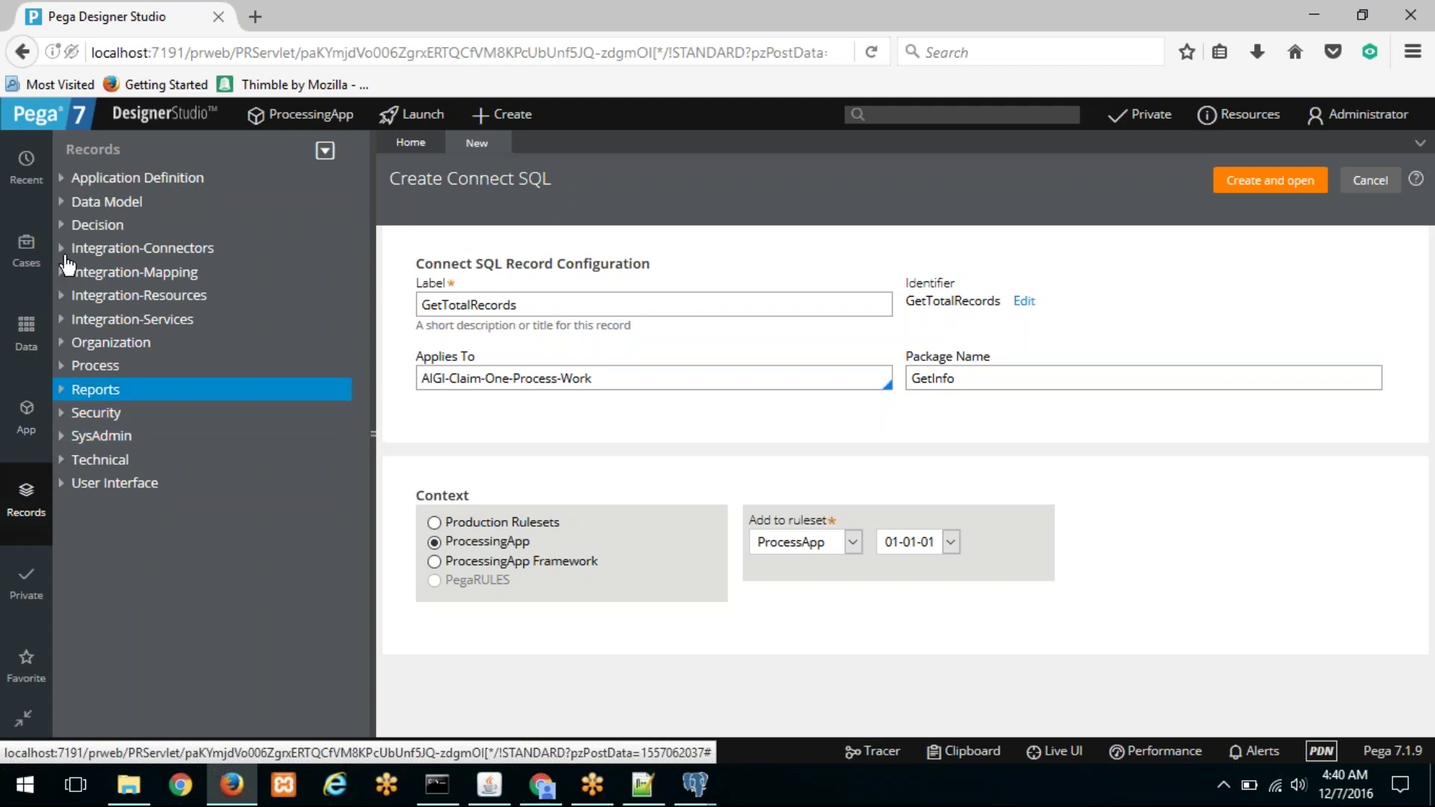
Step: List all existing Connect SQL rules under Integration-Connectors and scroll through their package names
click(60, 254)
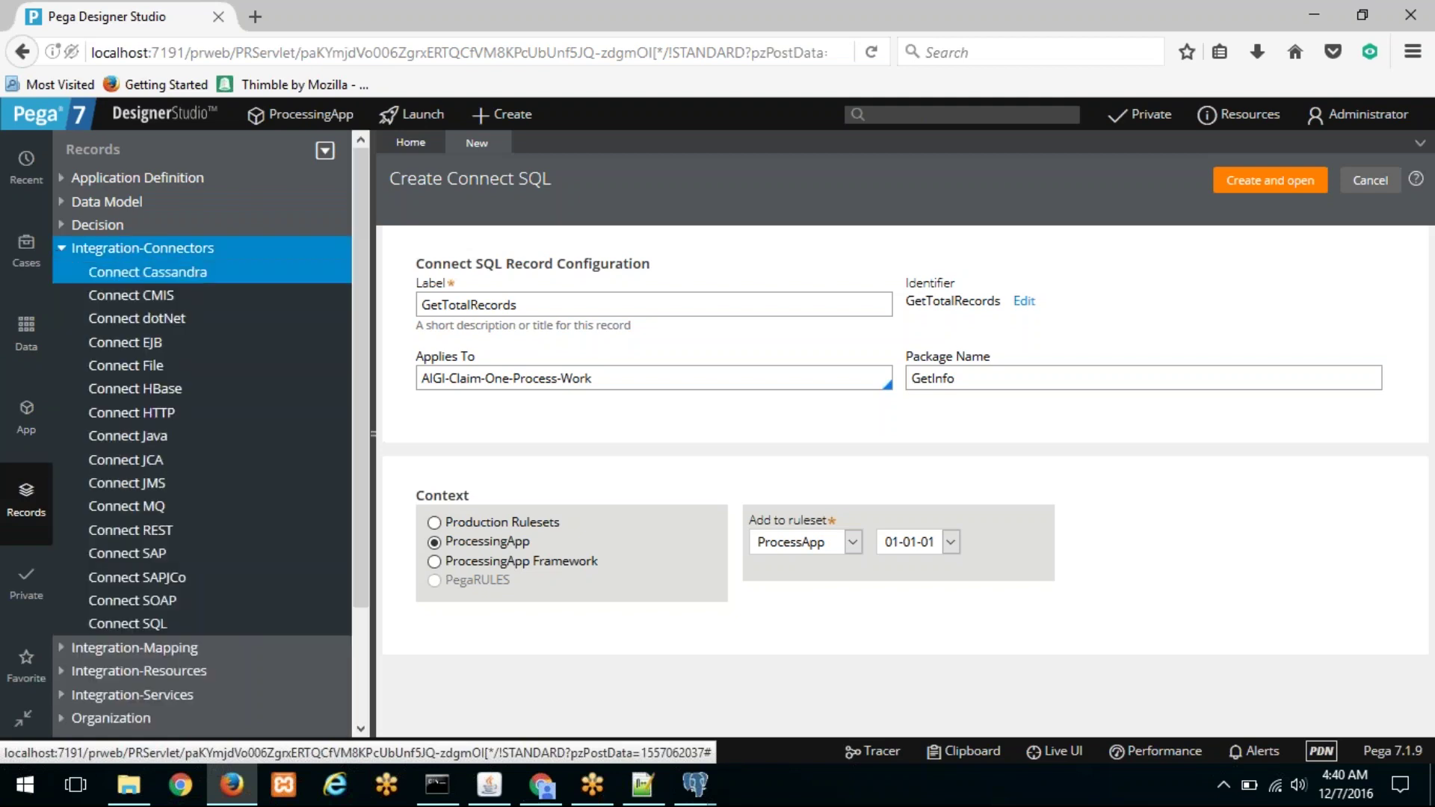
click(153, 626)
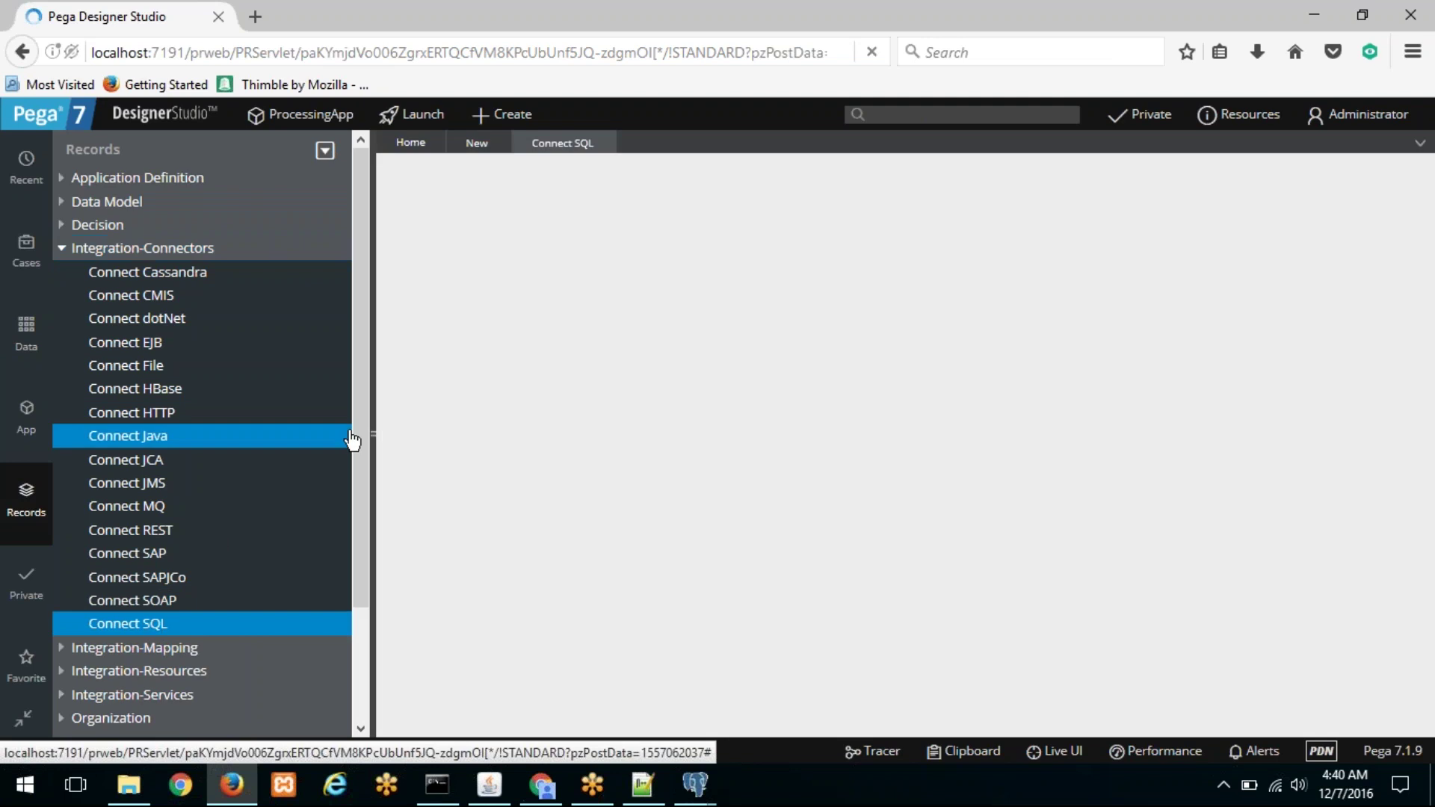
click(375, 395)
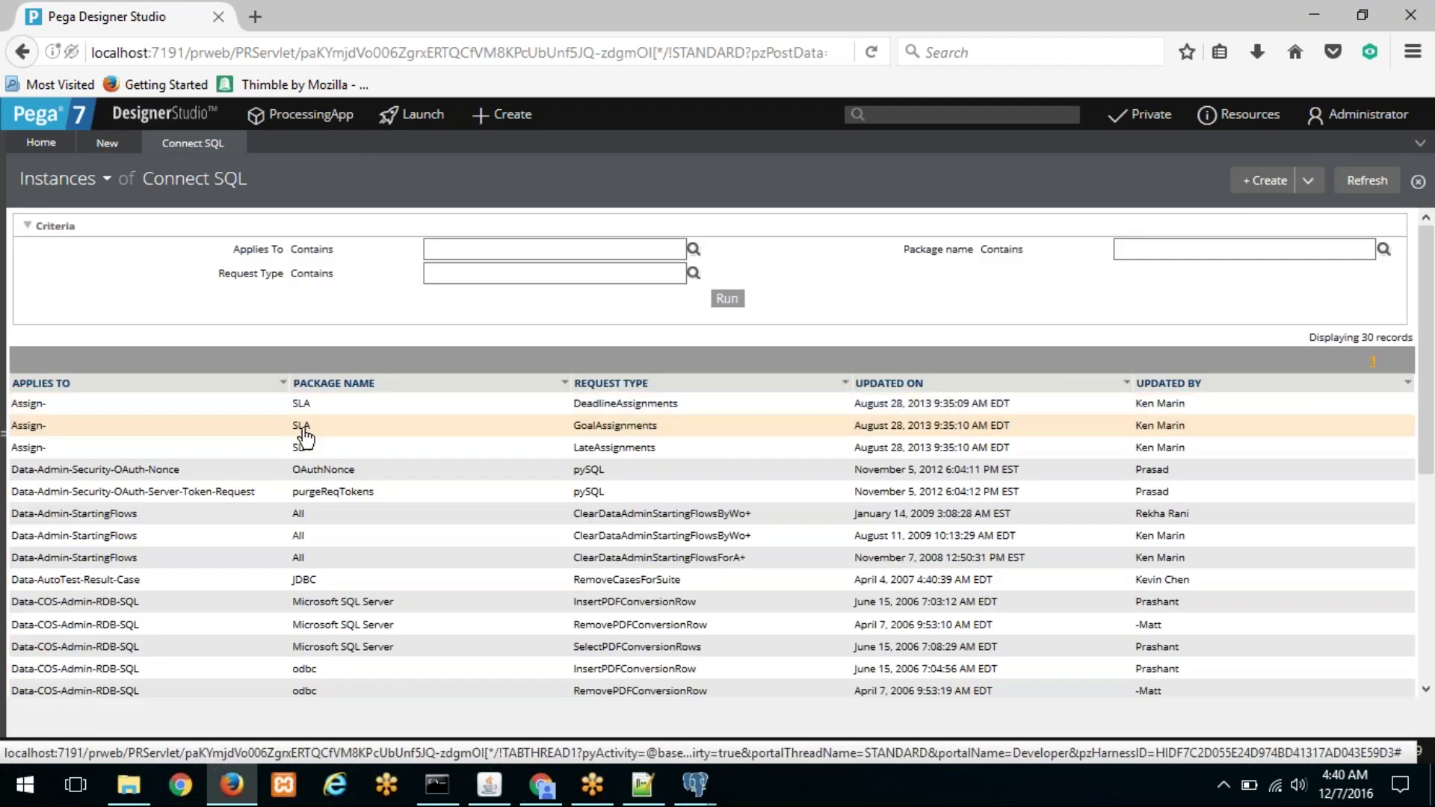
scroll(321, 571, down, 3)
scroll(321, 571, down, 2)
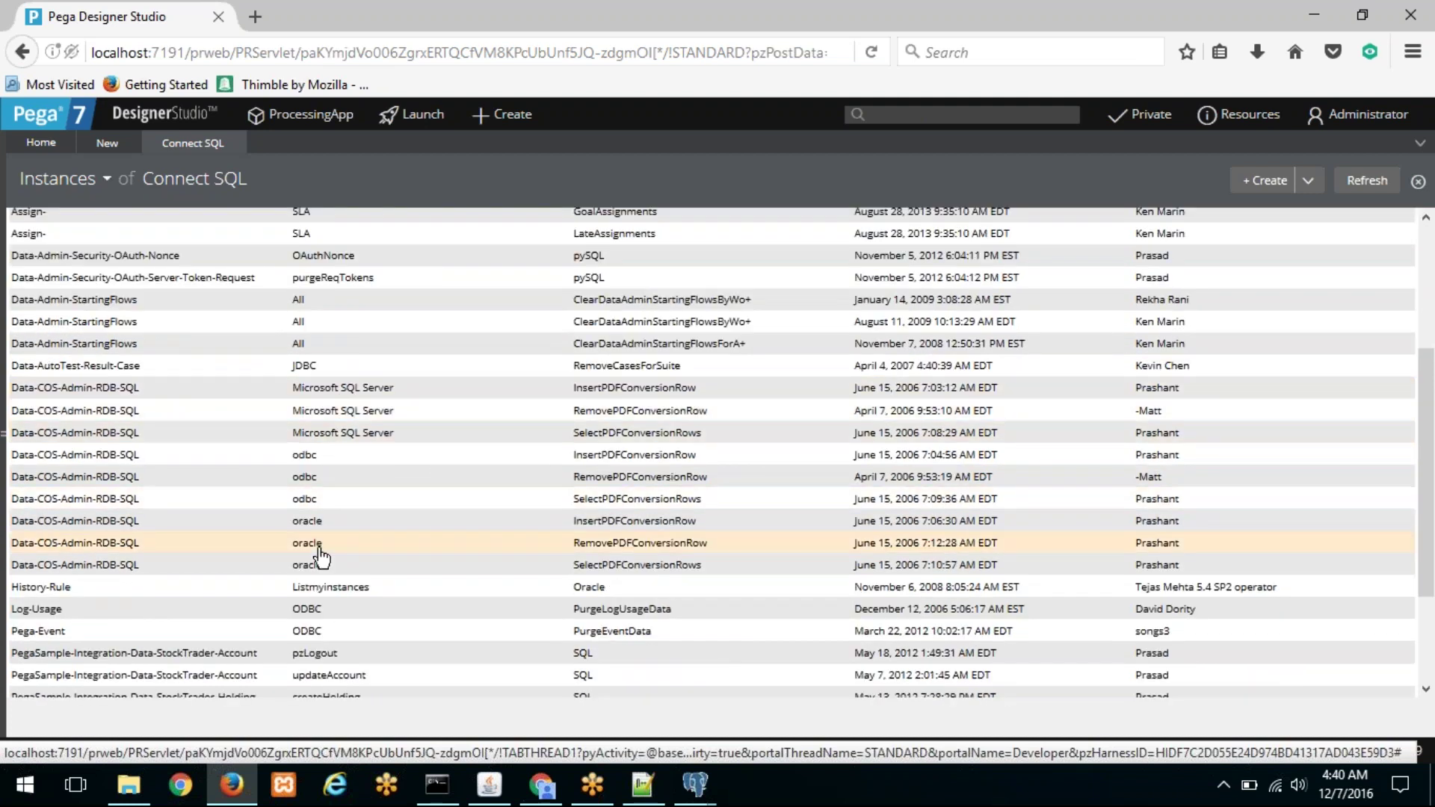
scroll(340, 528, down, 3)
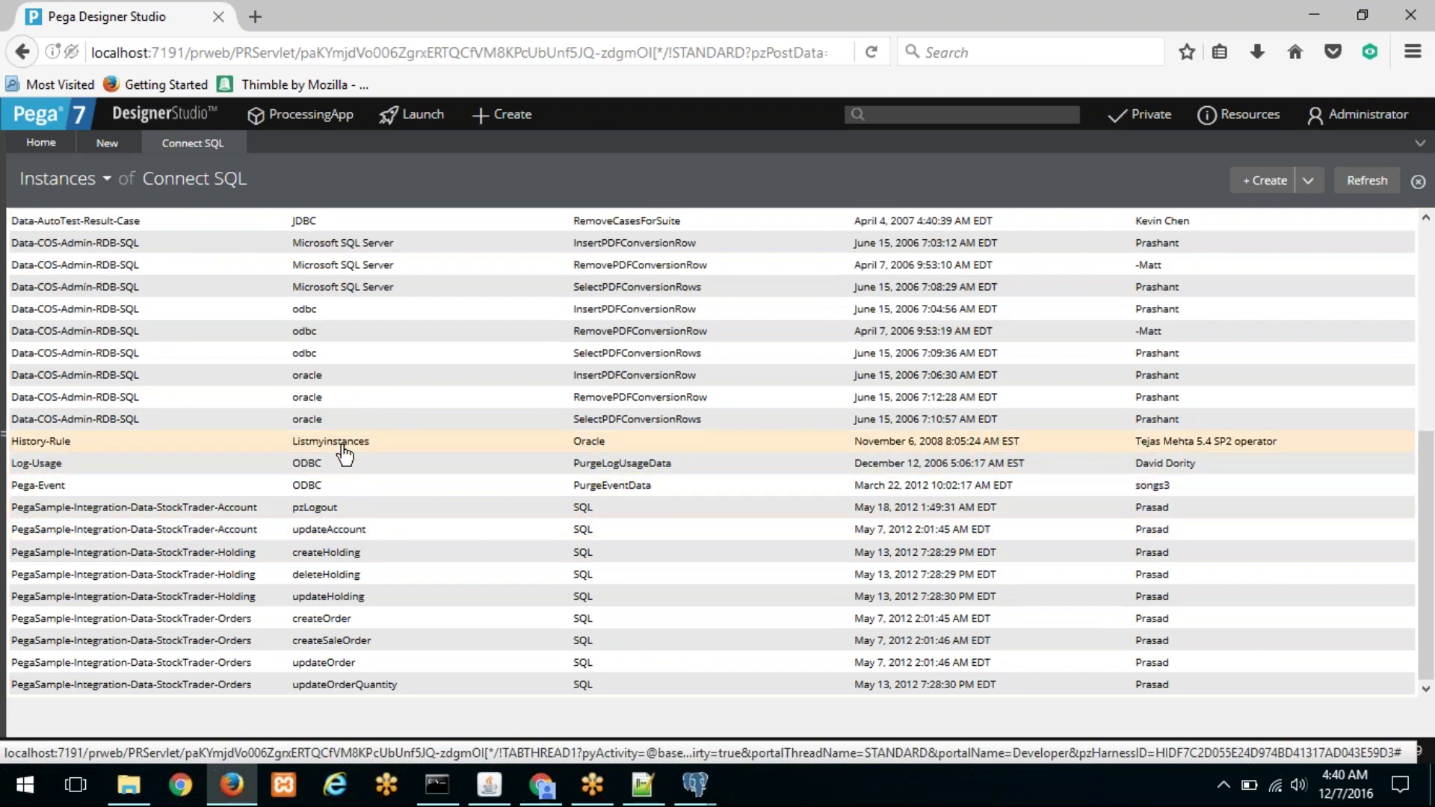
scroll(344, 452, up, 8)
click(106, 143)
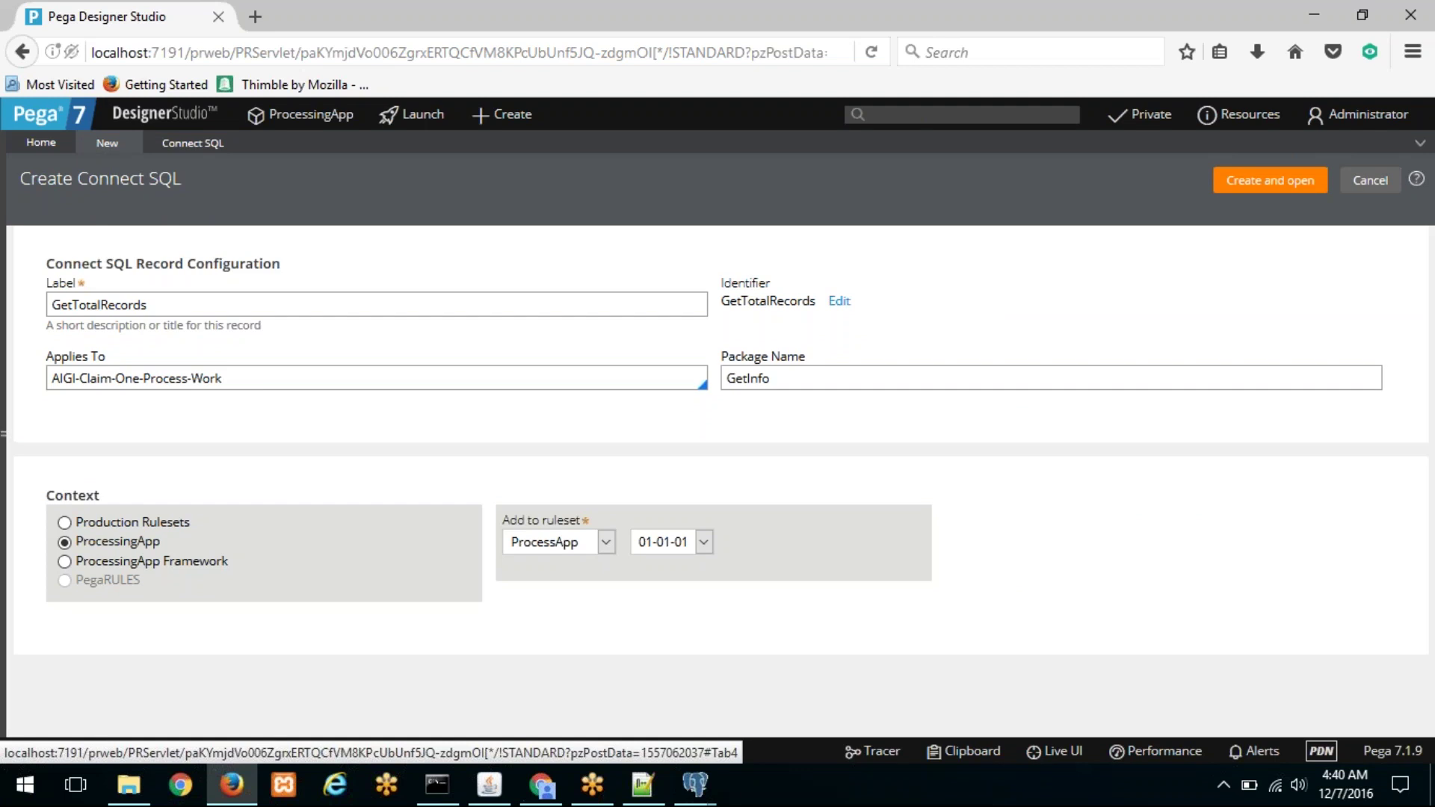
Step: Create and open the GetTotalRecords Connect SQL rule, placing the caret in the Open SQL box
drag(773, 376, 694, 369)
click(1269, 190)
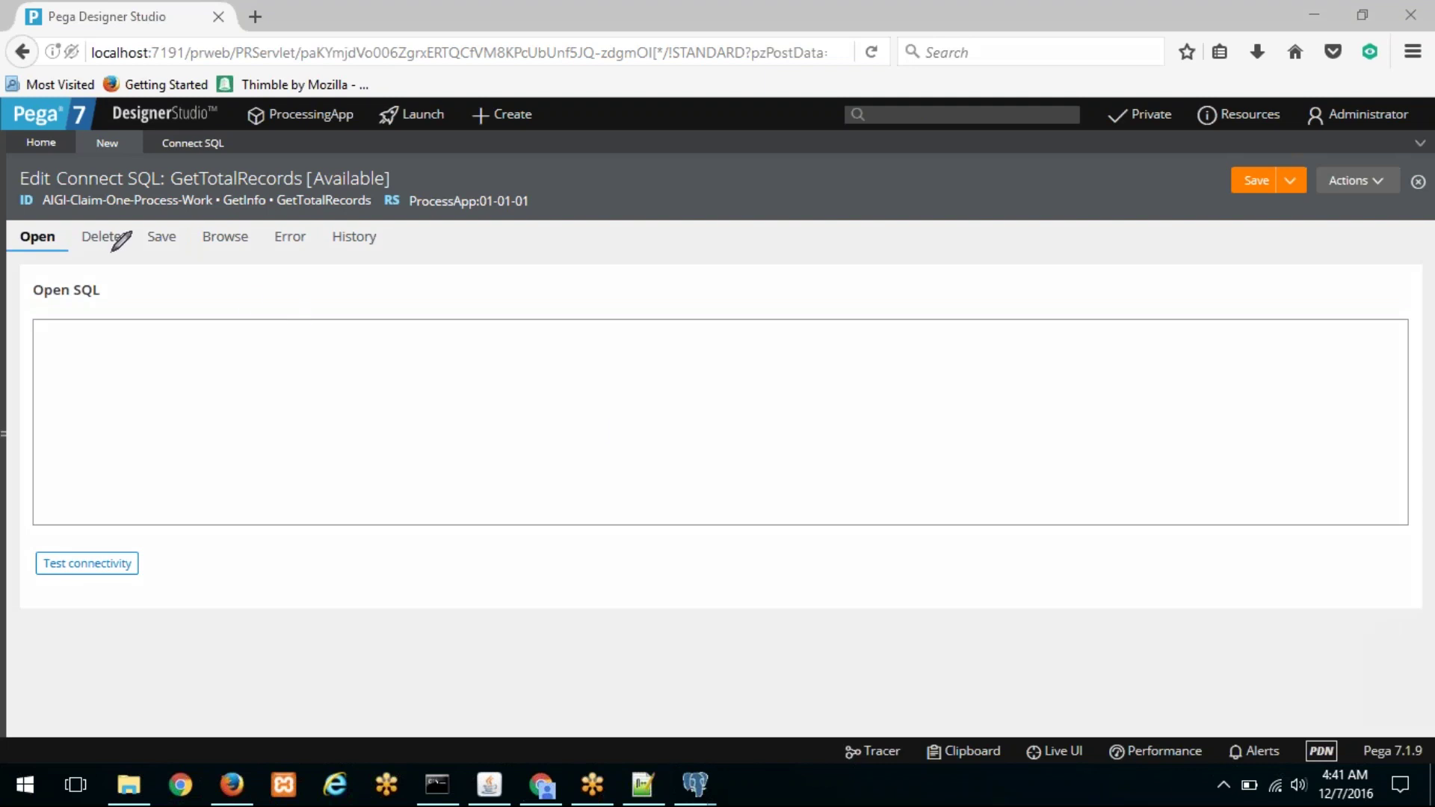
mouse_move(55, 228)
mouse_down()
mouse_move(208, 205)
mouse_move(302, 226)
mouse_move(351, 209)
mouse_move(489, 207)
mouse_up()
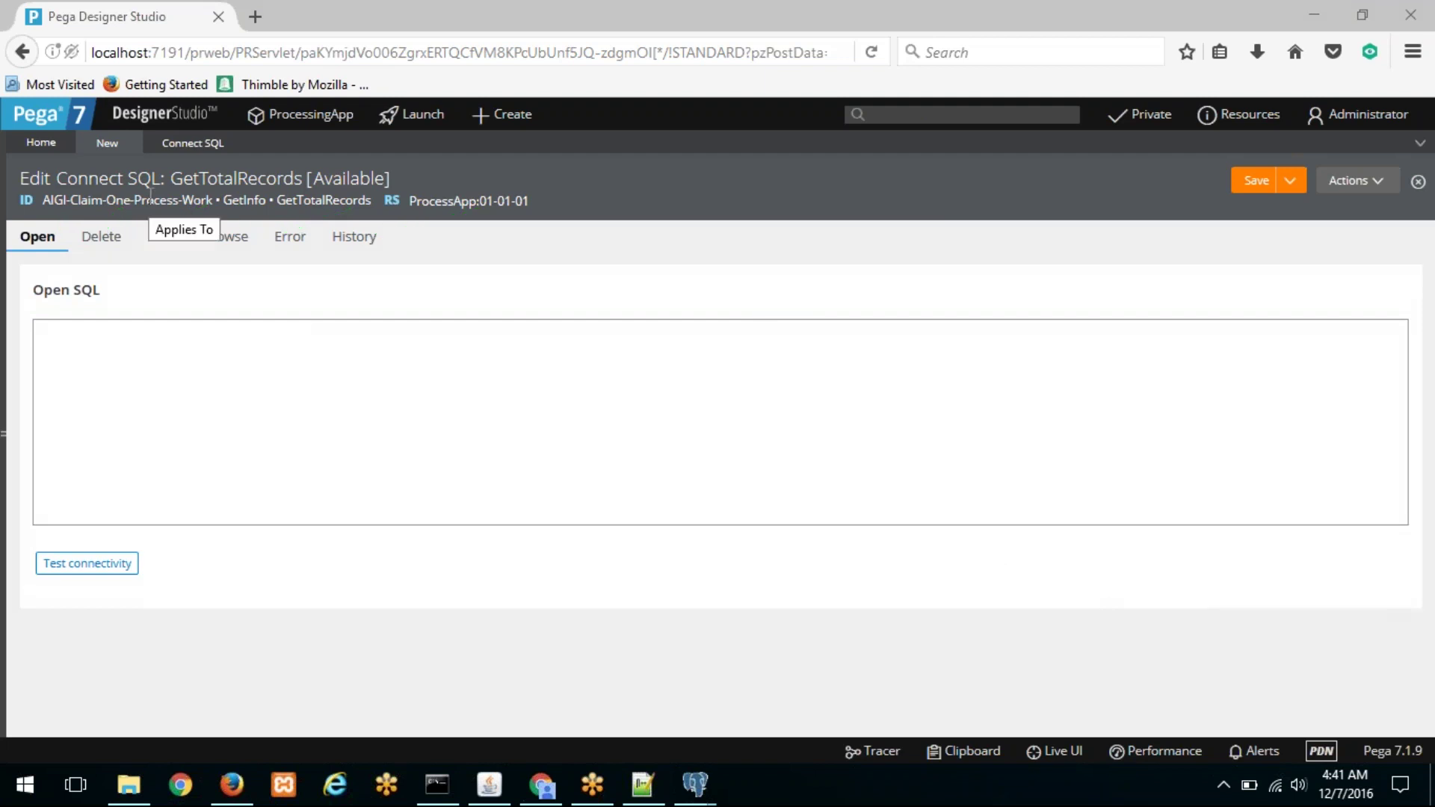
click(172, 353)
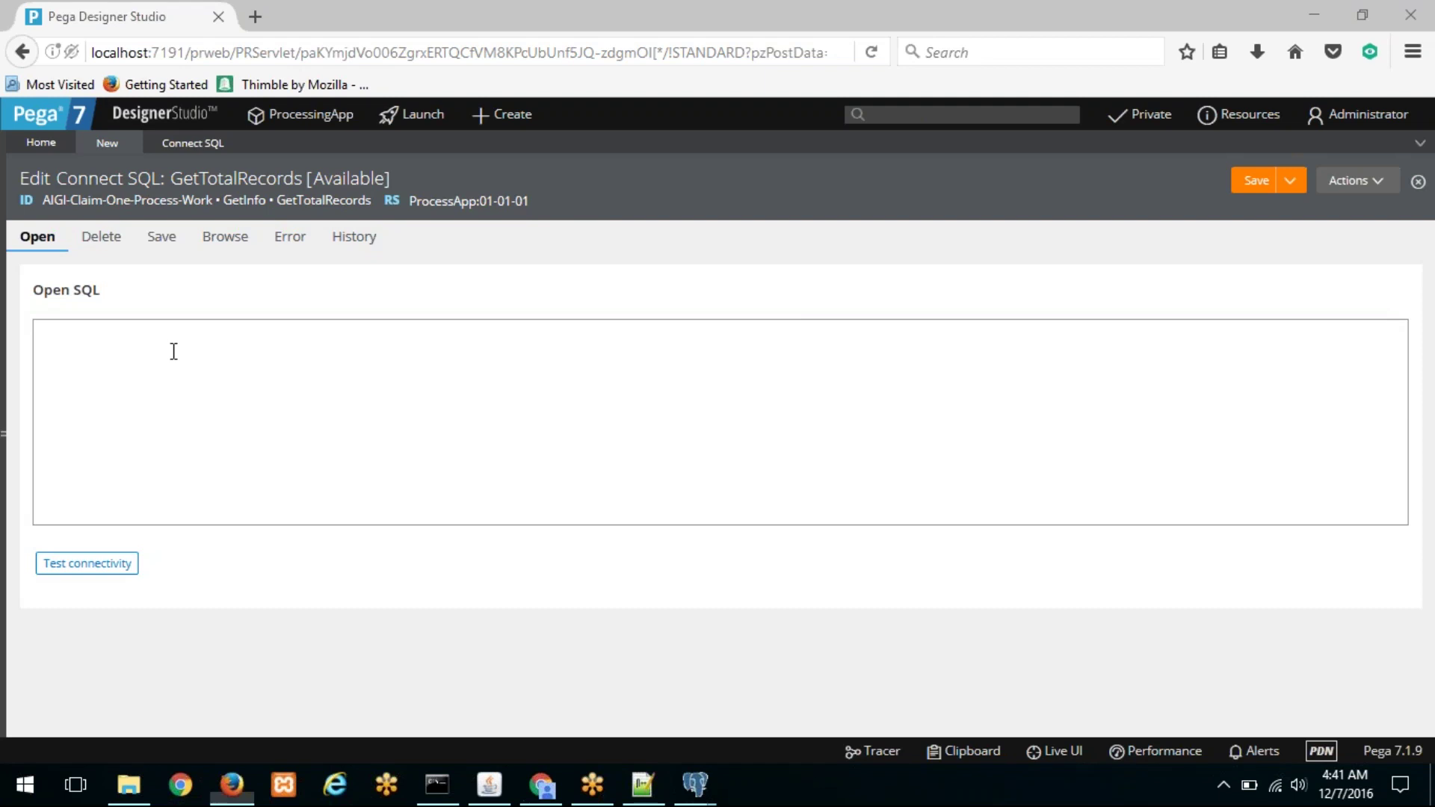
click(542, 785)
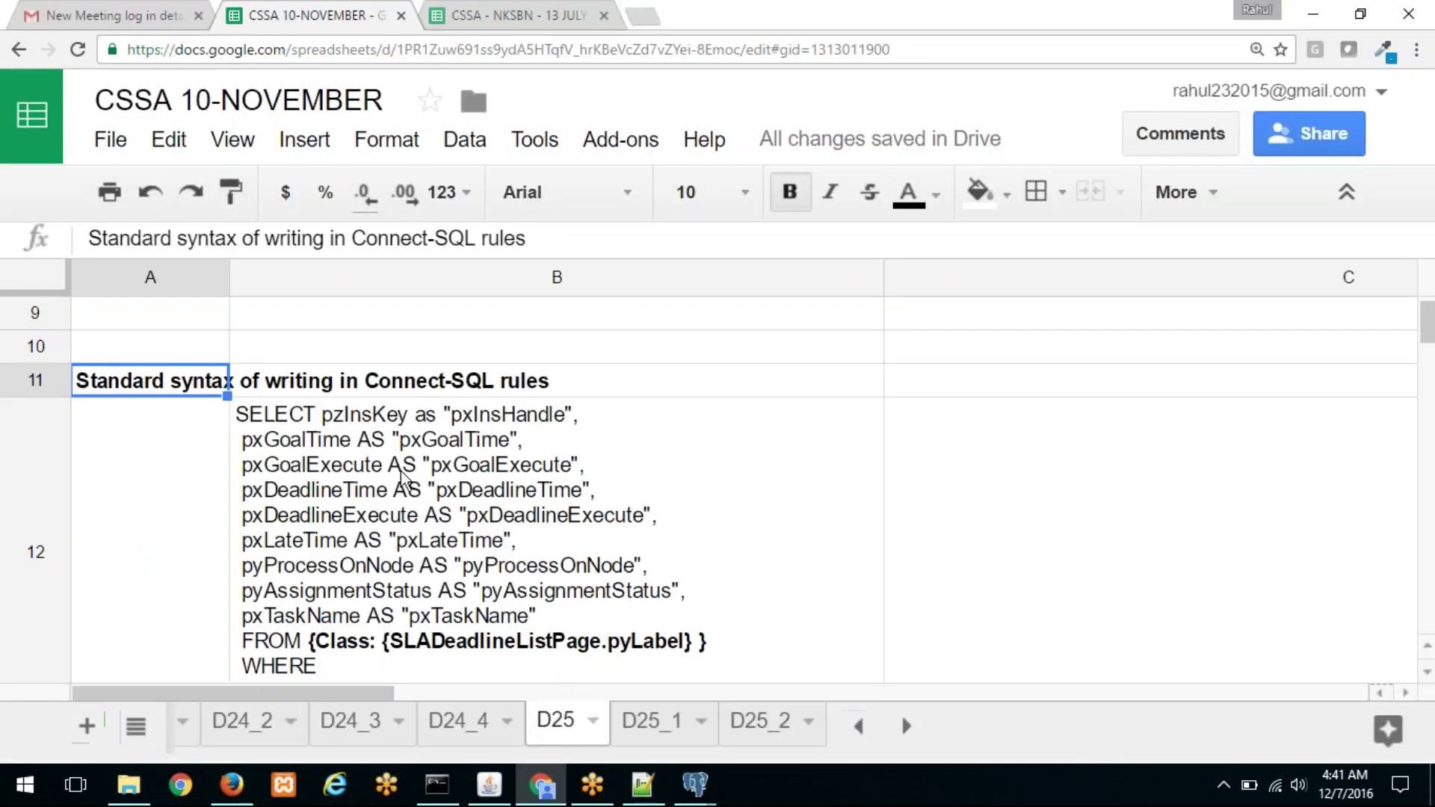
Step: View the standard Connect-SQL syntax example in cell B12 of the D25 sheet
scroll(401, 471, down, 2)
click(430, 478)
scroll(430, 478, up, 2)
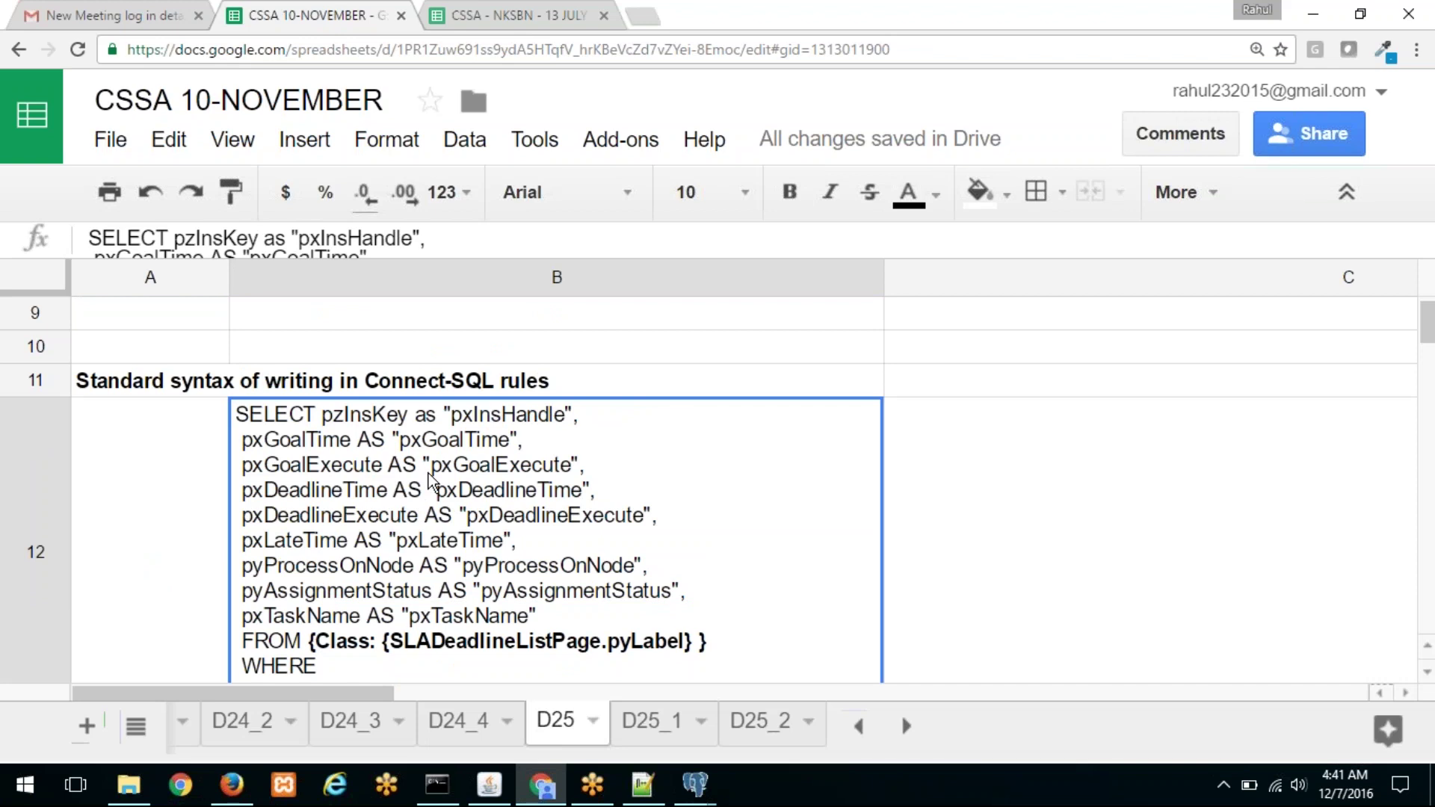
scroll(430, 480, down, 1)
scroll(430, 480, down, 1)
scroll(430, 481, up, 1)
scroll(410, 510, down, 1)
scroll(415, 519, up, 1)
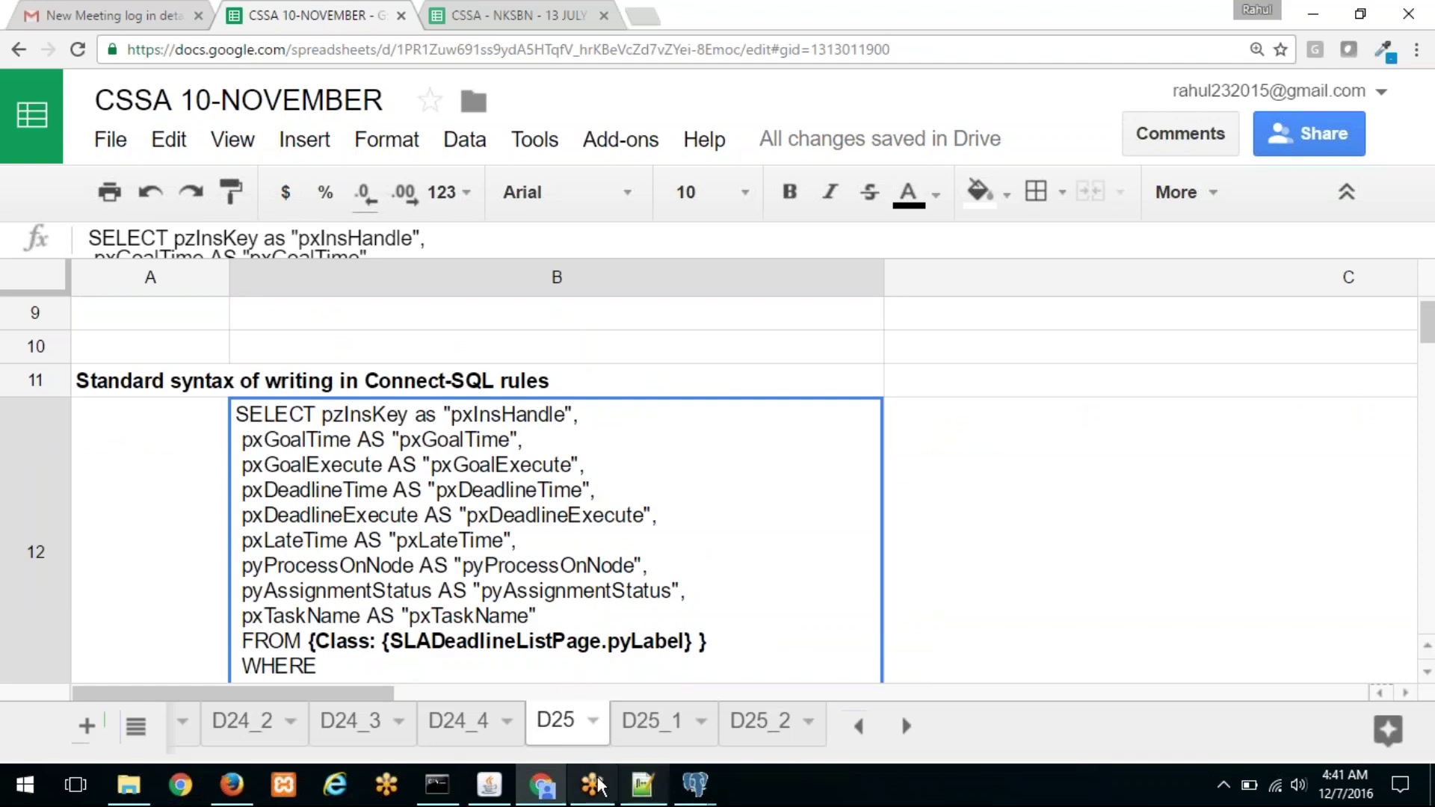
Step: Return to the GetTotalRecords Connect SQL rule and show its Delete SQL section
click(559, 786)
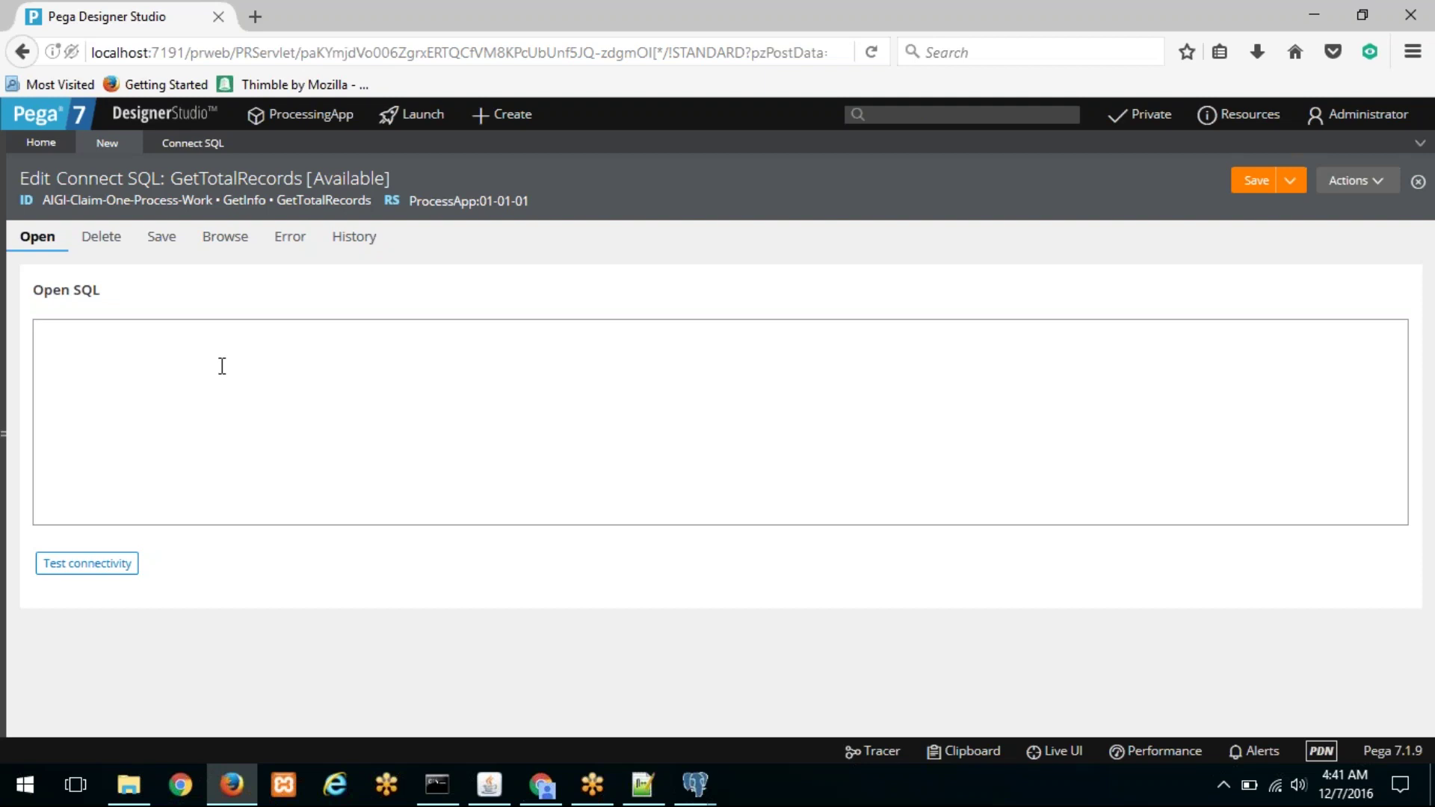
click(107, 243)
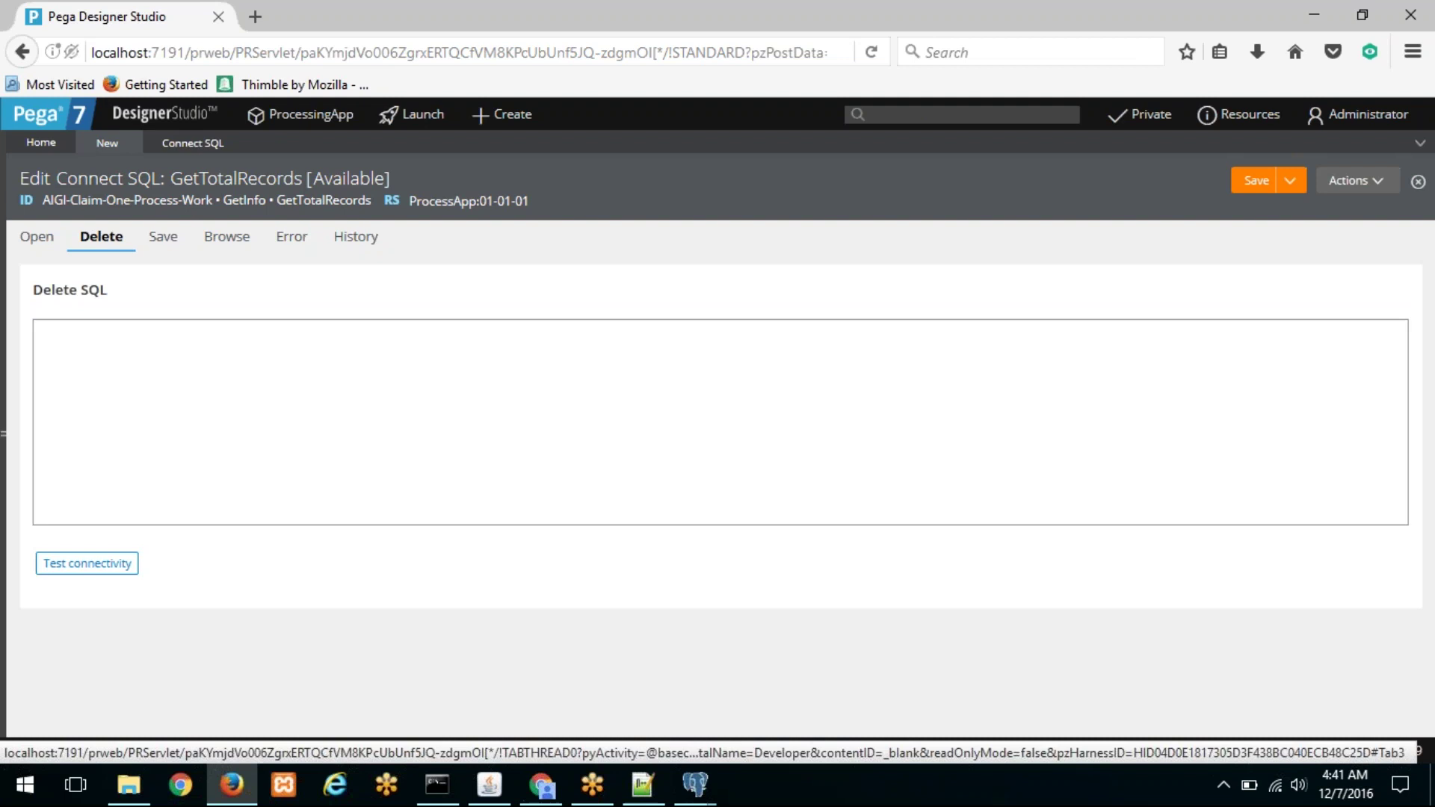
Step: Copy the Data-Admin-StartingFlows delete statement from spreadsheet cell B13
click(554, 783)
scroll(438, 587, down, 3)
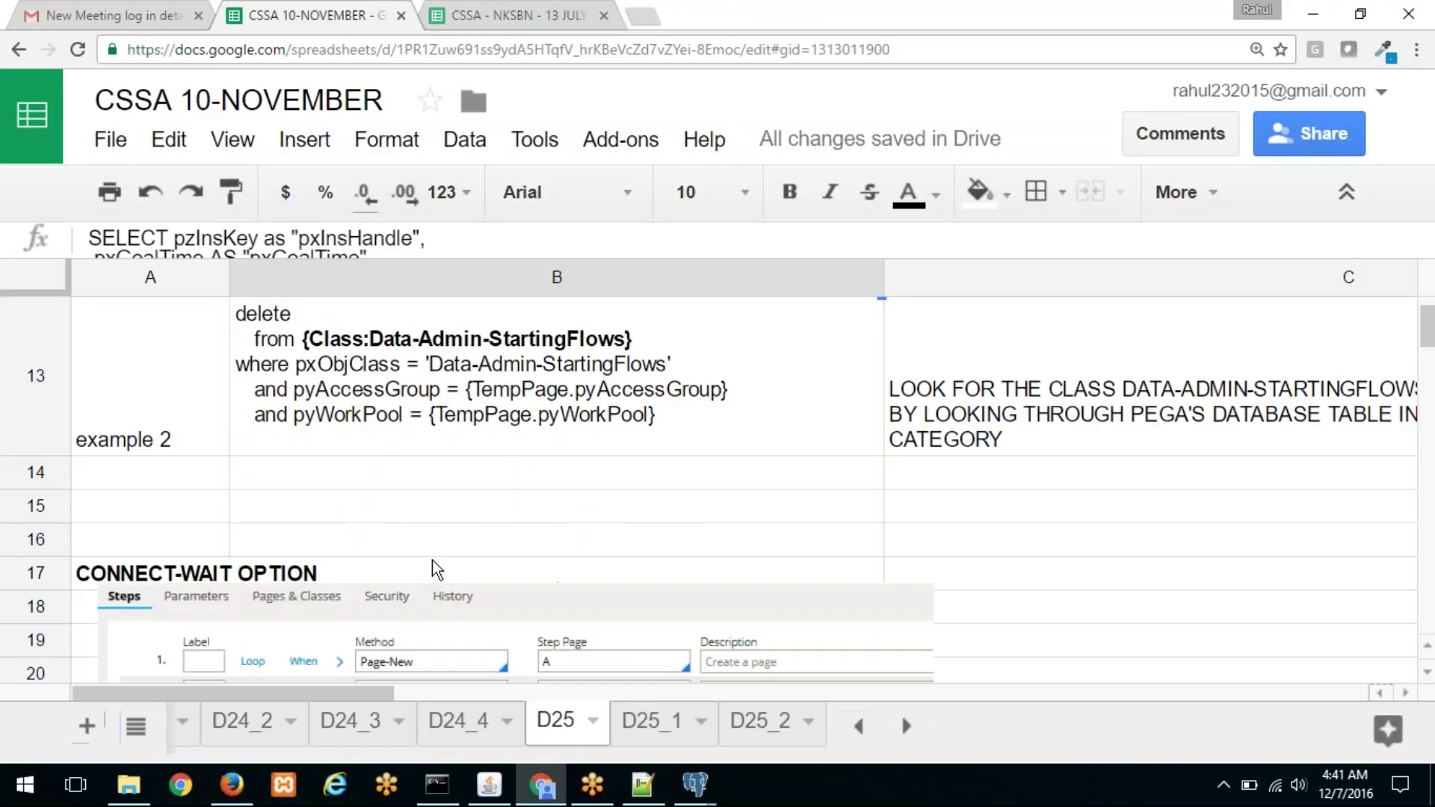
click(407, 396)
drag(91, 237, 291, 400)
right_click(291, 235)
click(333, 276)
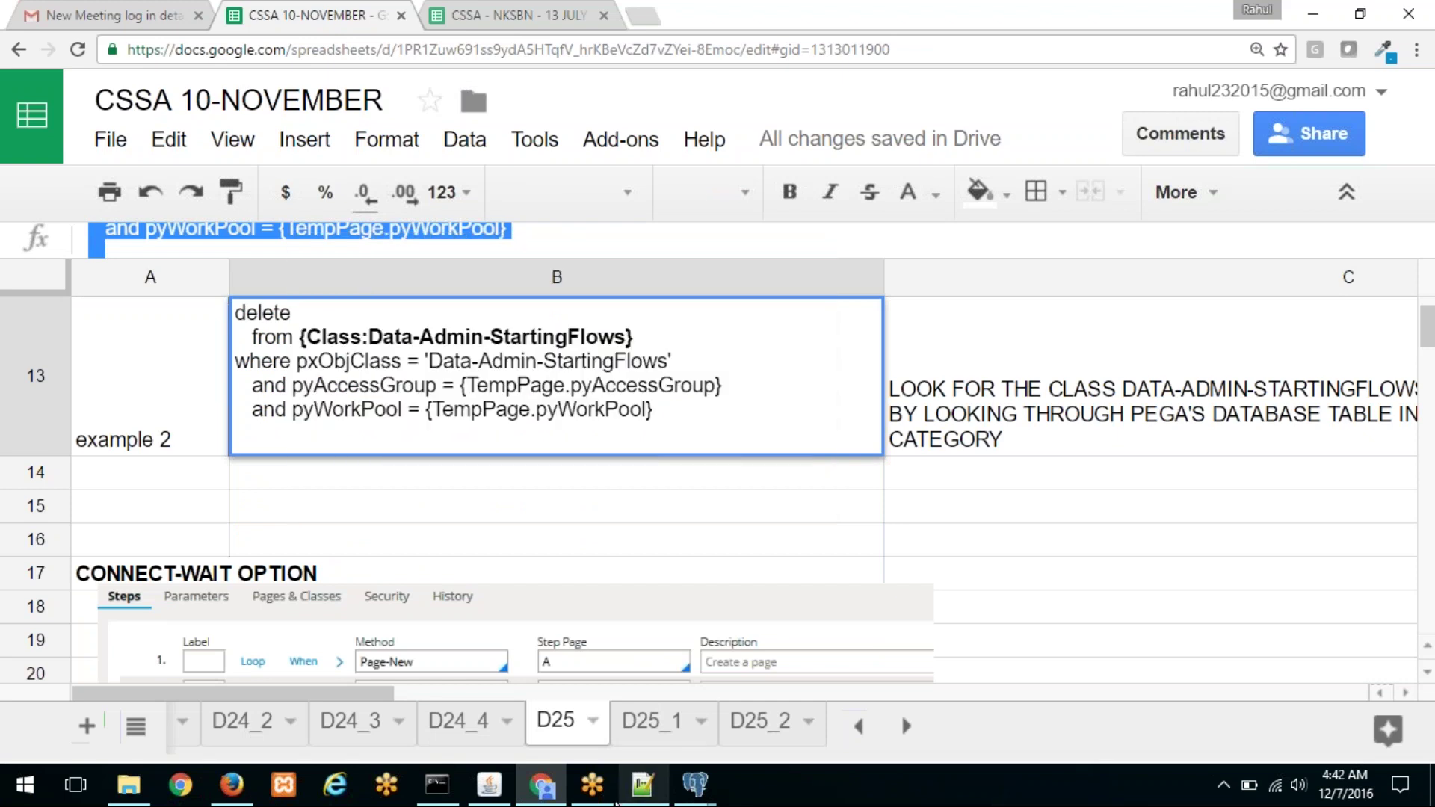
Step: Go back to the rule and put the caret in the Delete SQL box
click(232, 785)
click(212, 410)
right_click(214, 415)
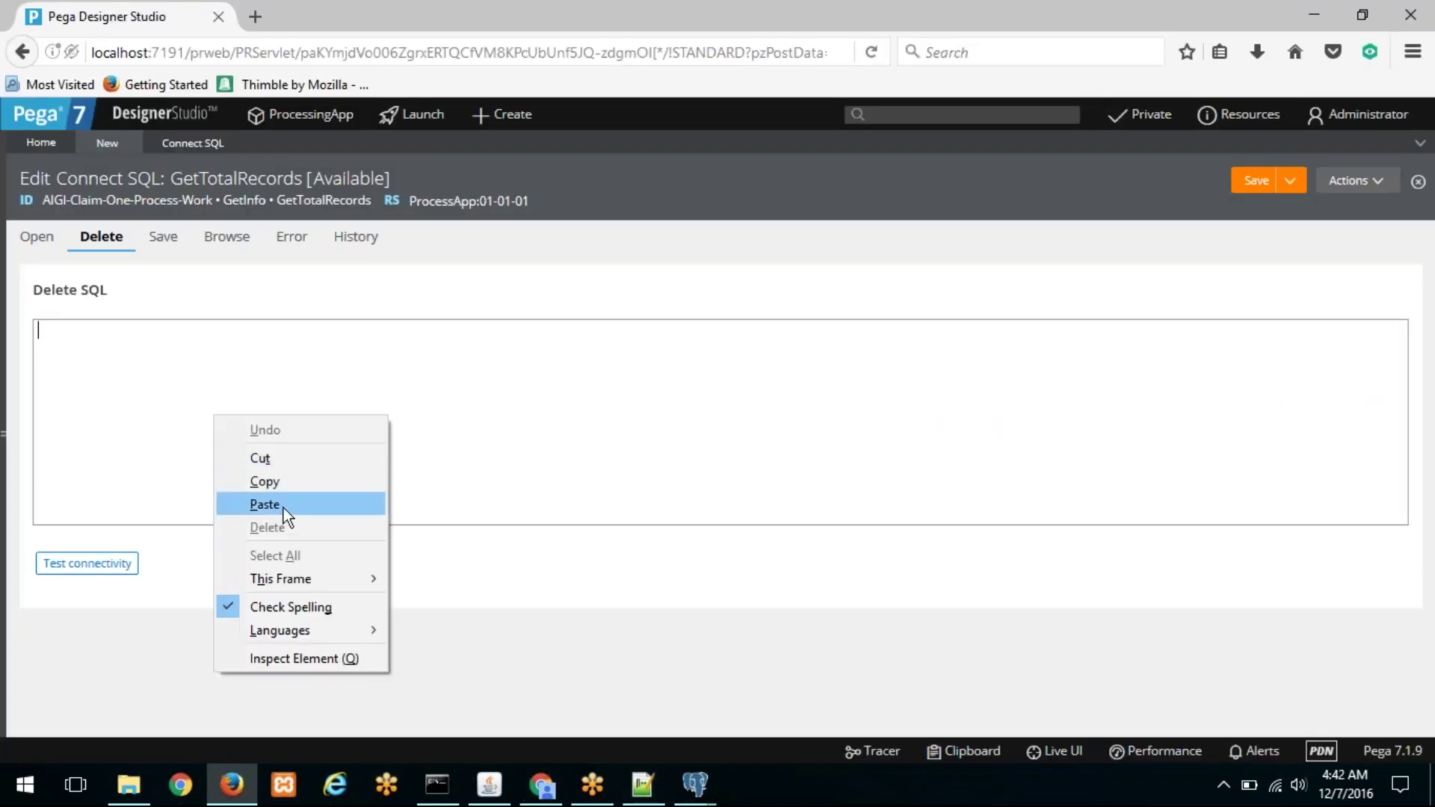
Step: Paste the StartingFlows delete into Delete SQL and remove its two 'and' conditions
click(284, 508)
key(BackSpace)
key(BackSpace)
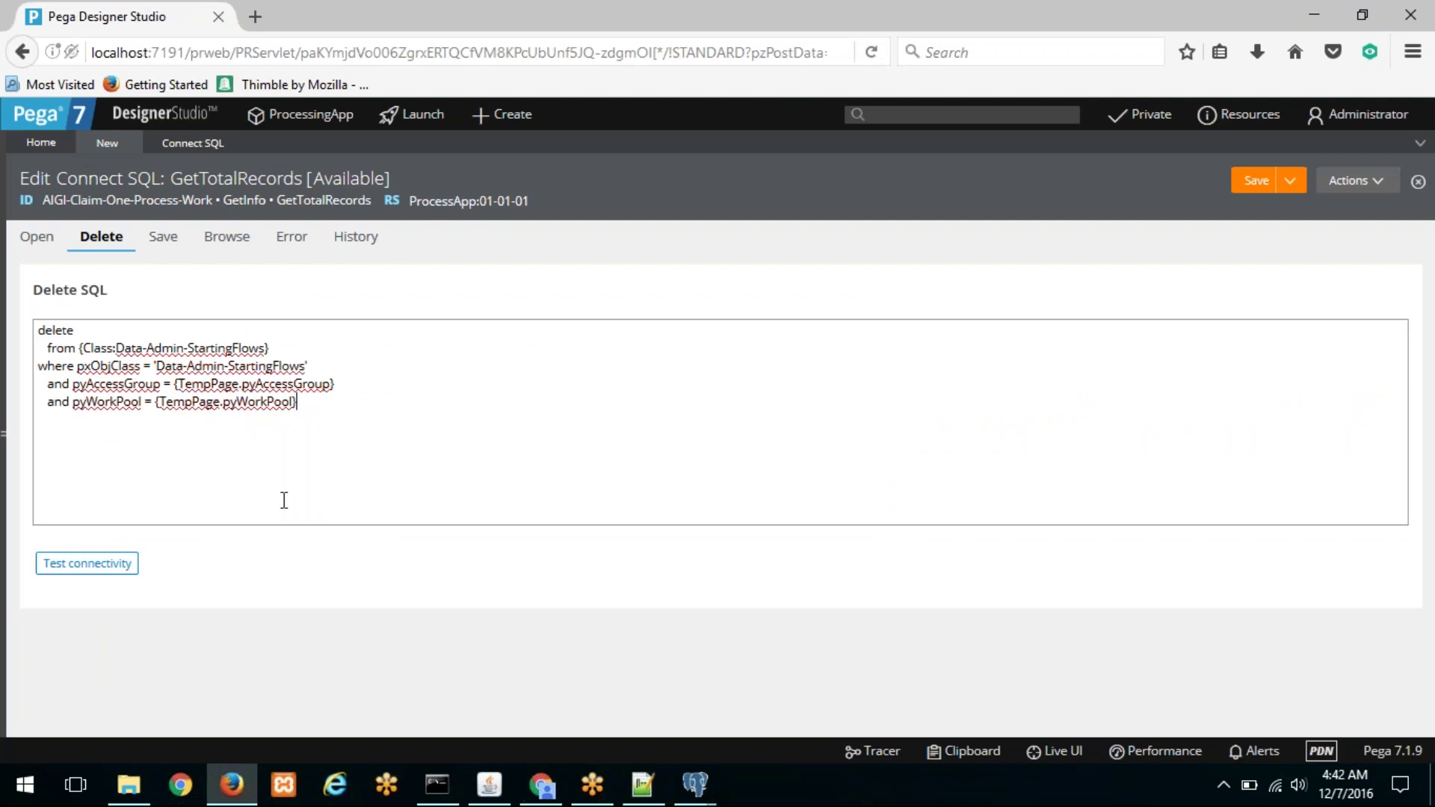
drag(297, 404, 14, 380)
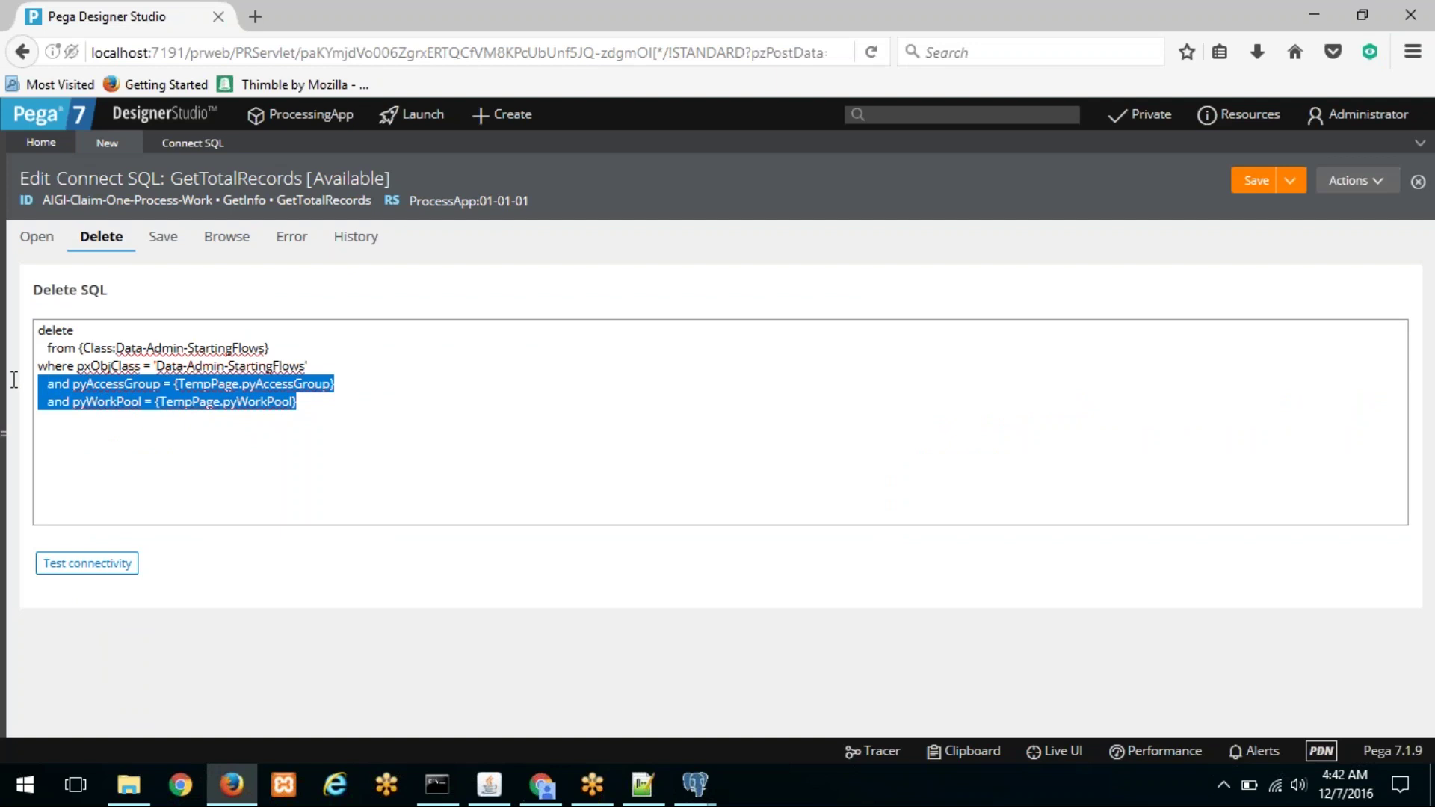
key(BackSpace)
key(BackSpace)
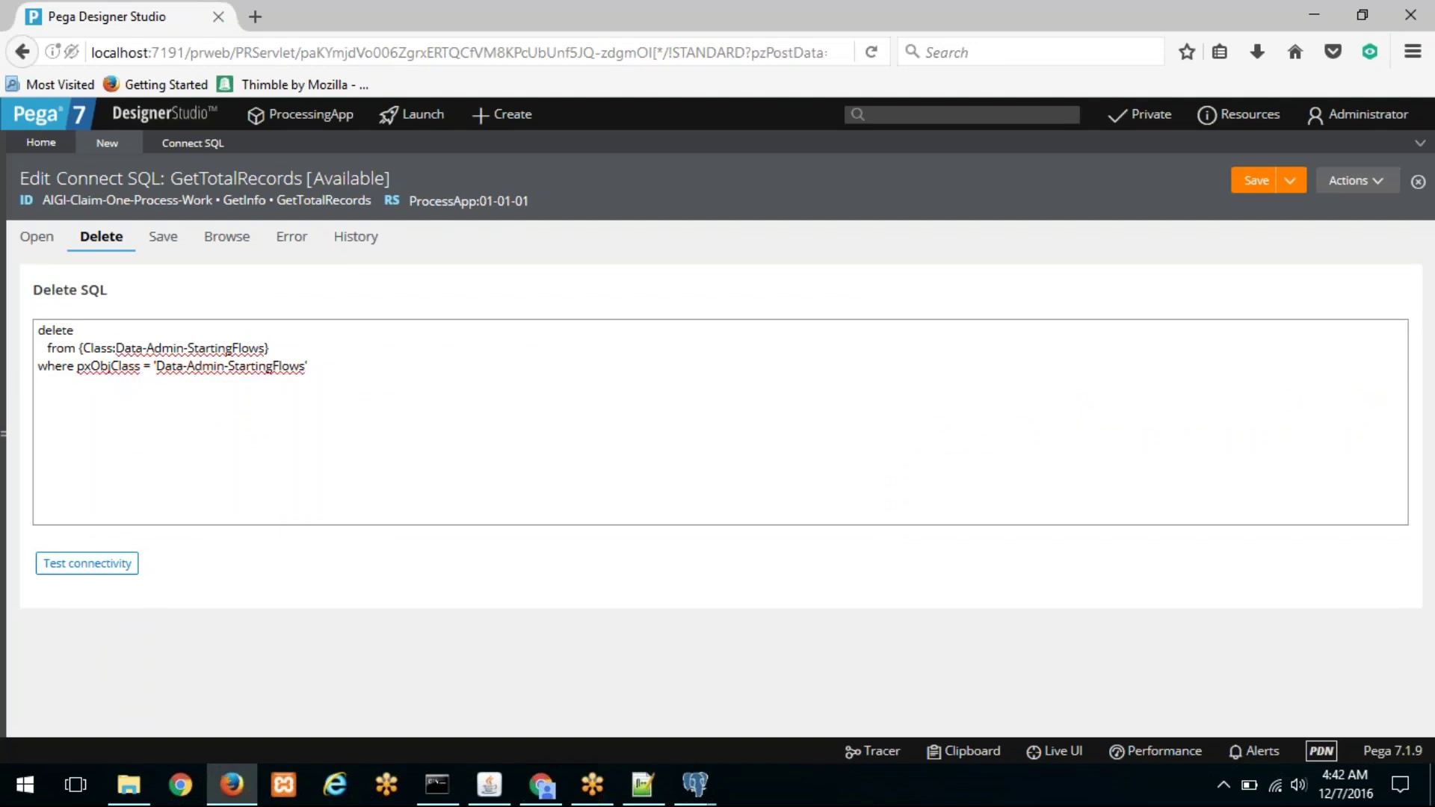
click(209, 241)
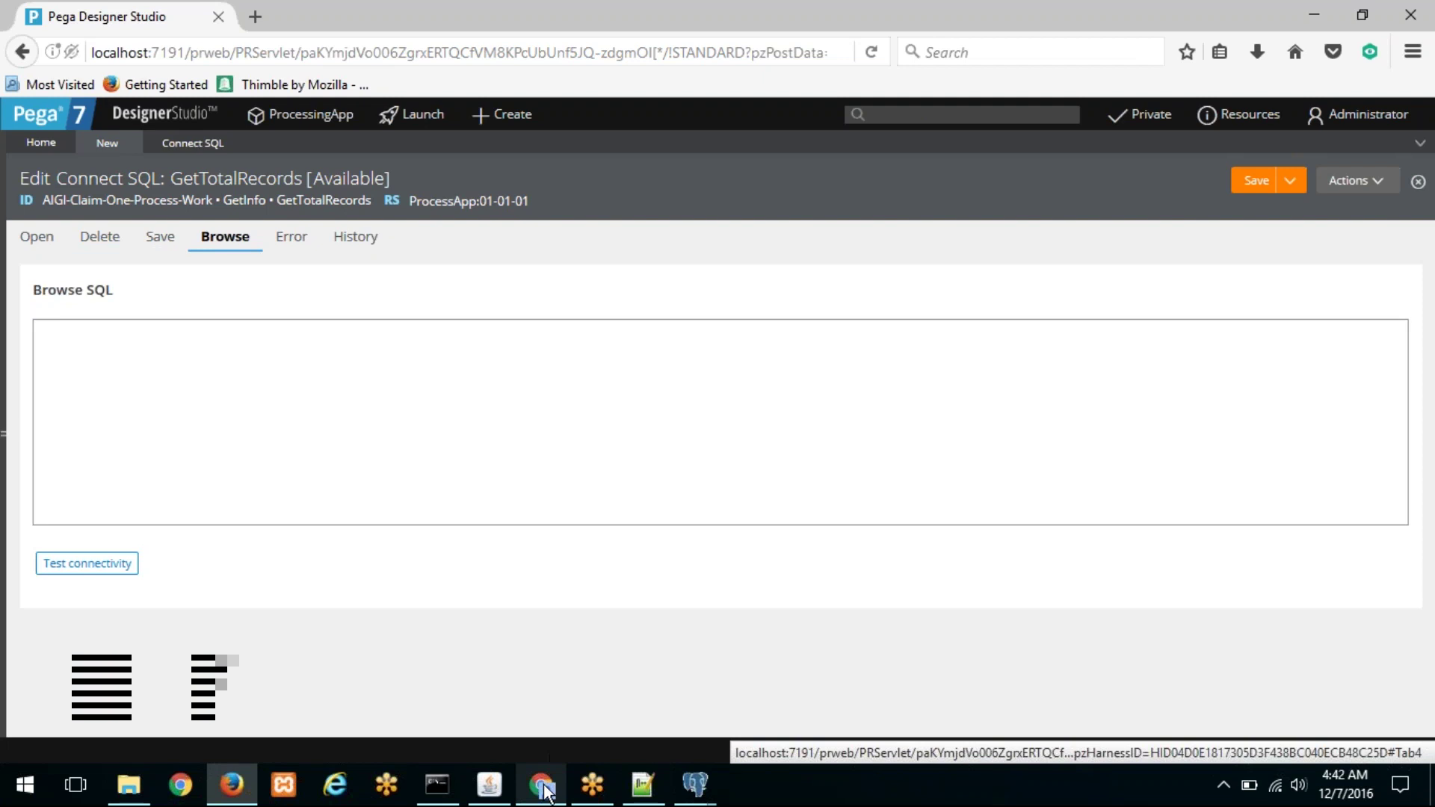
click(544, 788)
Step: Copy the select totalRecords(); call from cell B8 and return to Browse SQL
scroll(238, 497, up, 10)
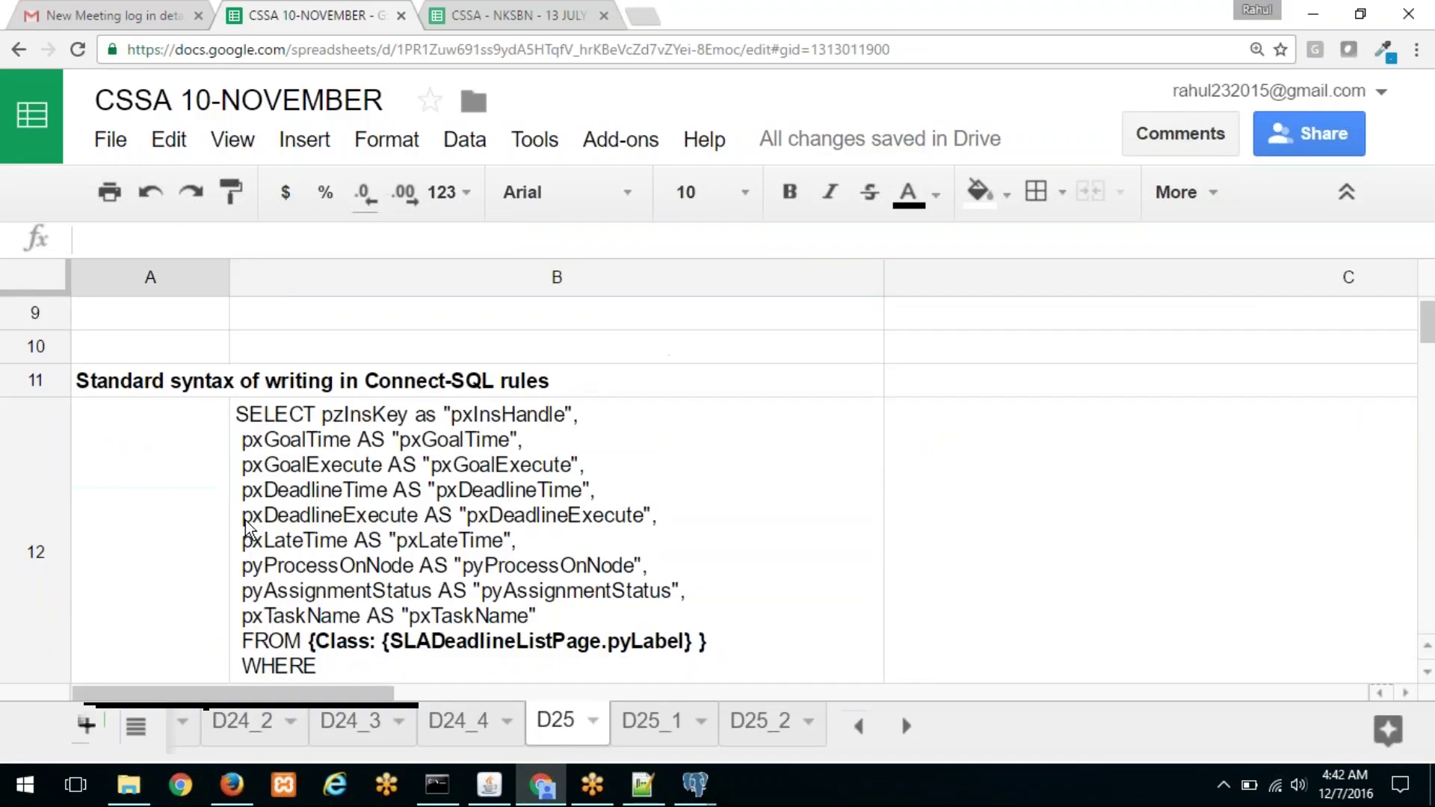
click(299, 616)
drag(282, 238, 88, 237)
right_click(153, 242)
click(166, 280)
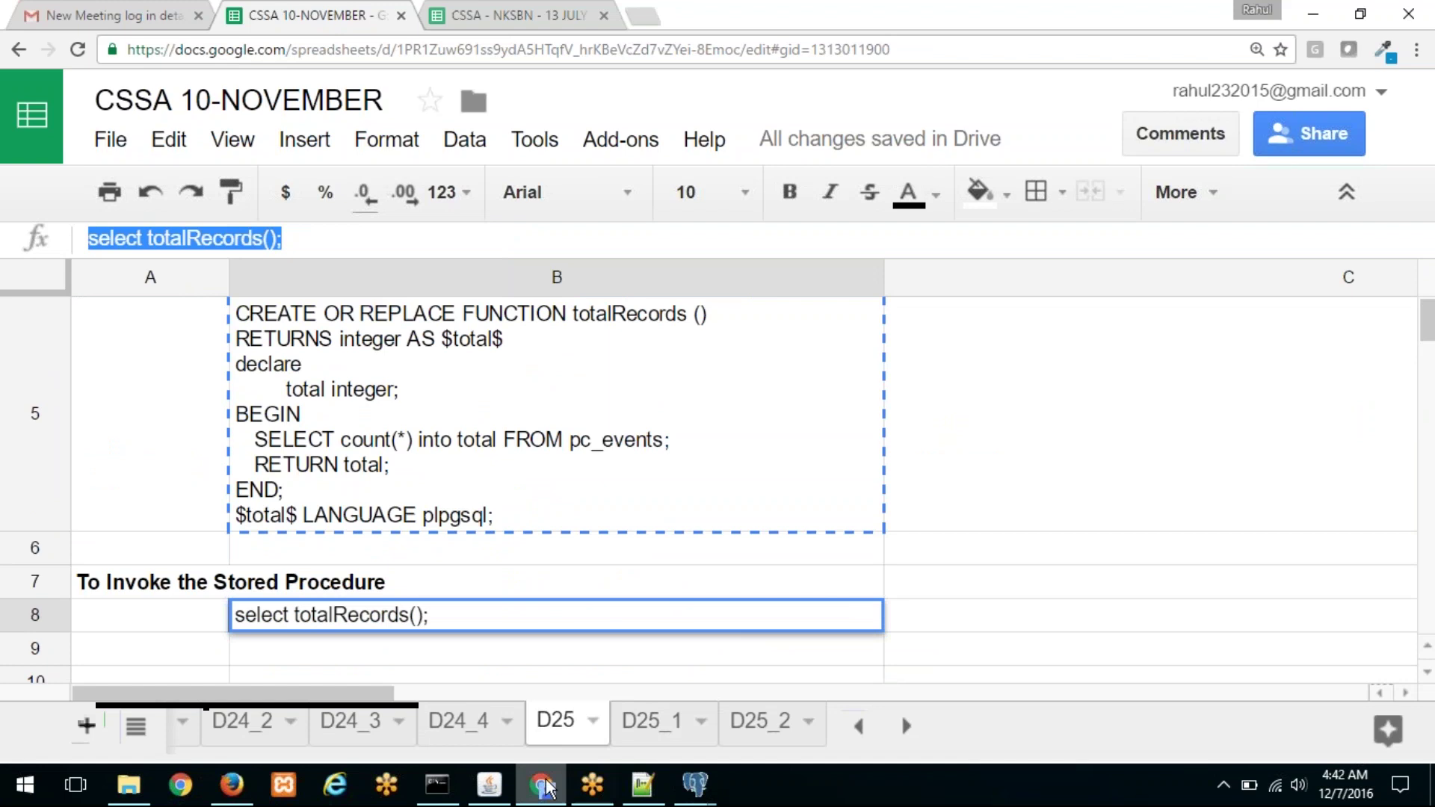
click(231, 785)
right_click(261, 427)
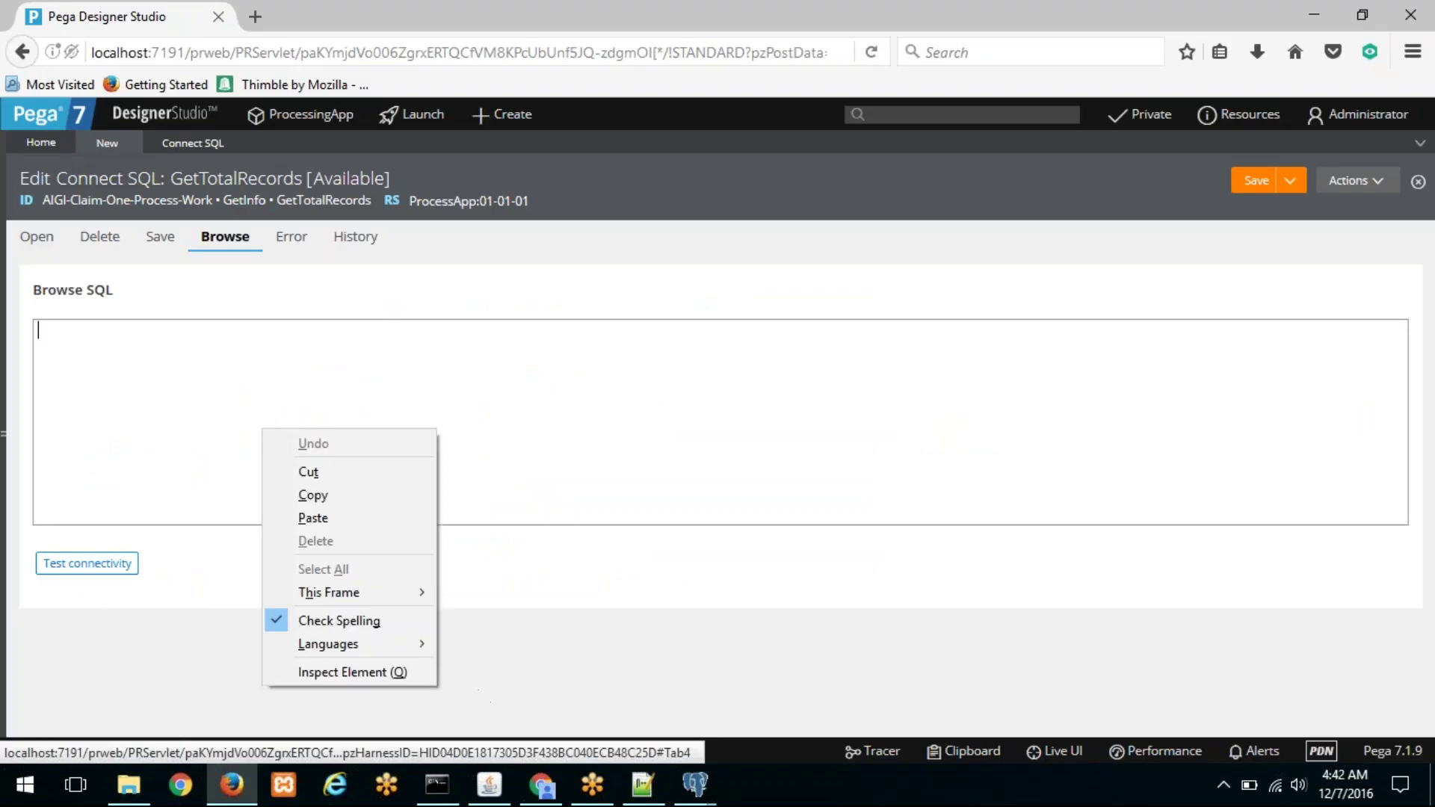
Step: Paste select totalRecords(); into Browse SQL and save the GetTotalRecords rule
click(329, 522)
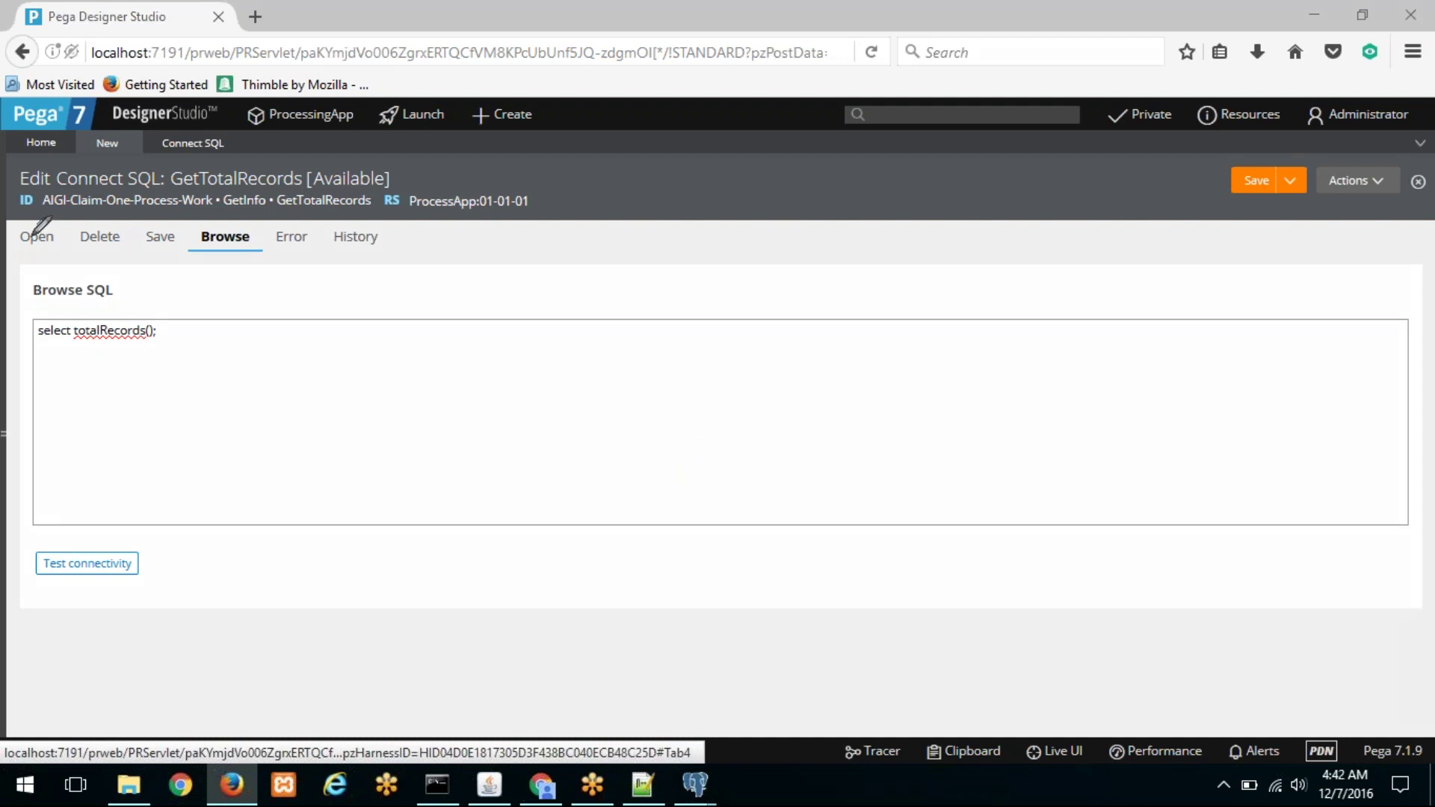
mouse_move(36, 249)
mouse_down()
mouse_move(36, 269)
mouse_move(111, 244)
mouse_up()
mouse_move(160, 285)
mouse_down()
mouse_move(148, 312)
mouse_move(202, 307)
mouse_up()
mouse_move(36, 223)
mouse_down()
mouse_move(172, 203)
mouse_move(197, 227)
mouse_up()
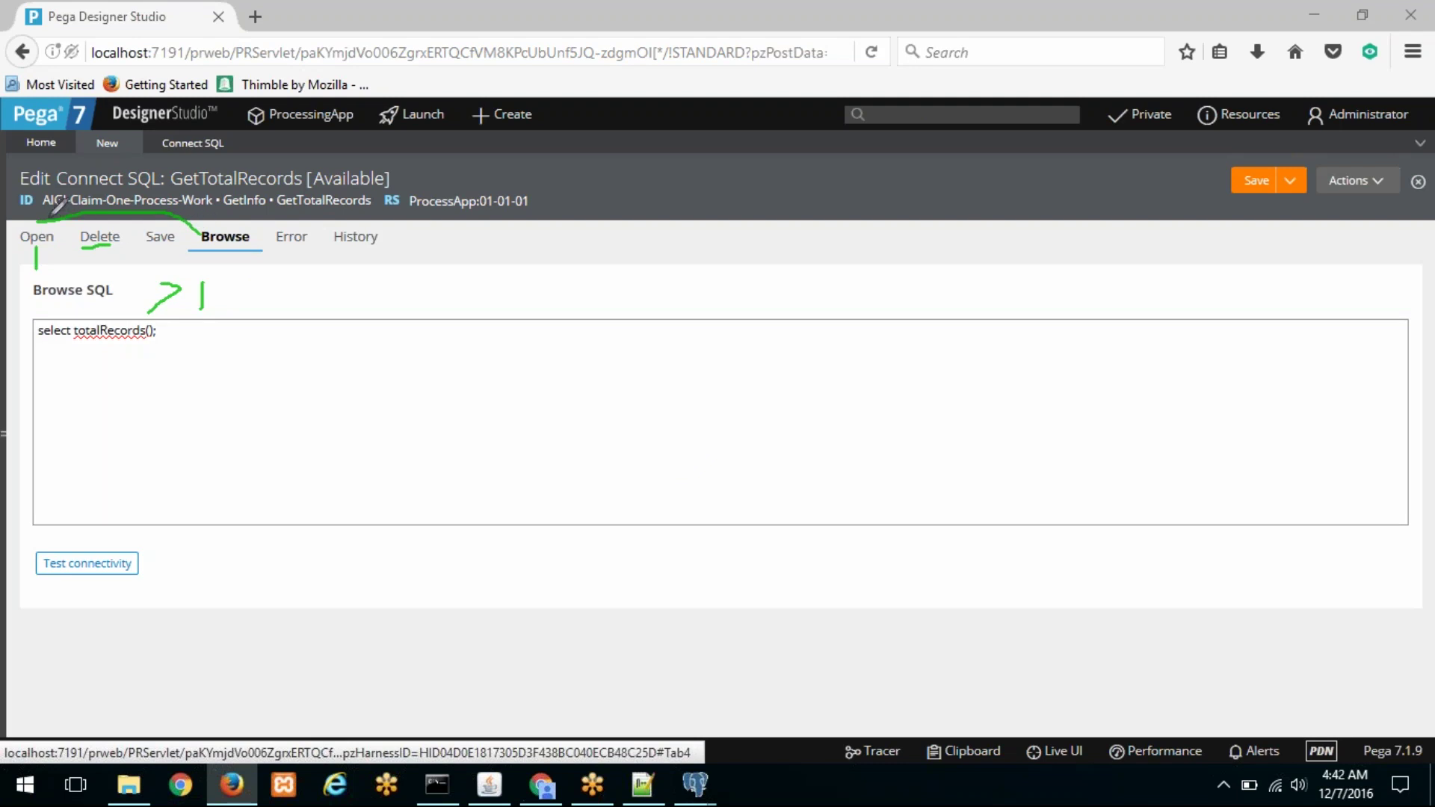
drag(46, 218, 61, 229)
drag(183, 234, 203, 238)
drag(148, 285, 174, 284)
key(Escape)
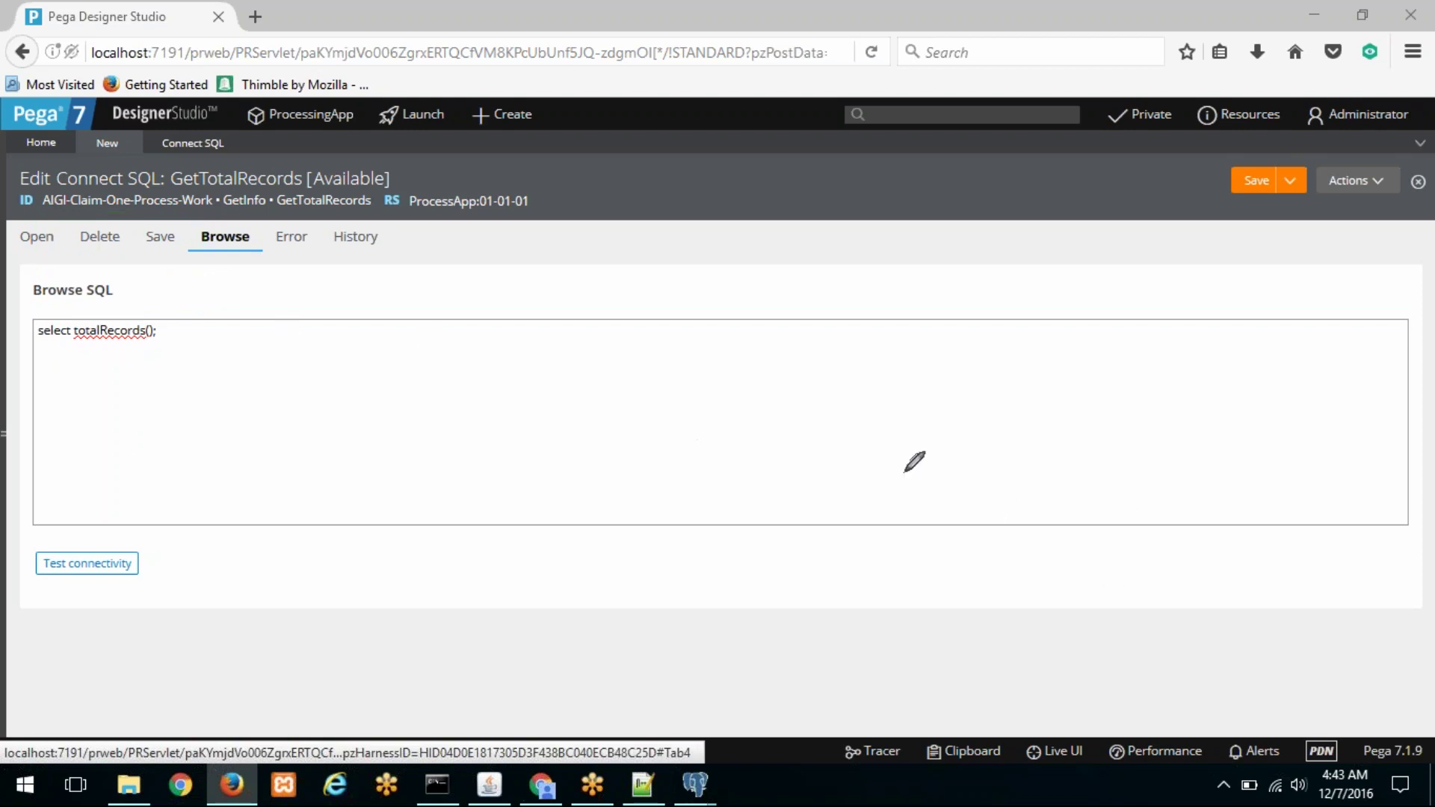
click(1244, 185)
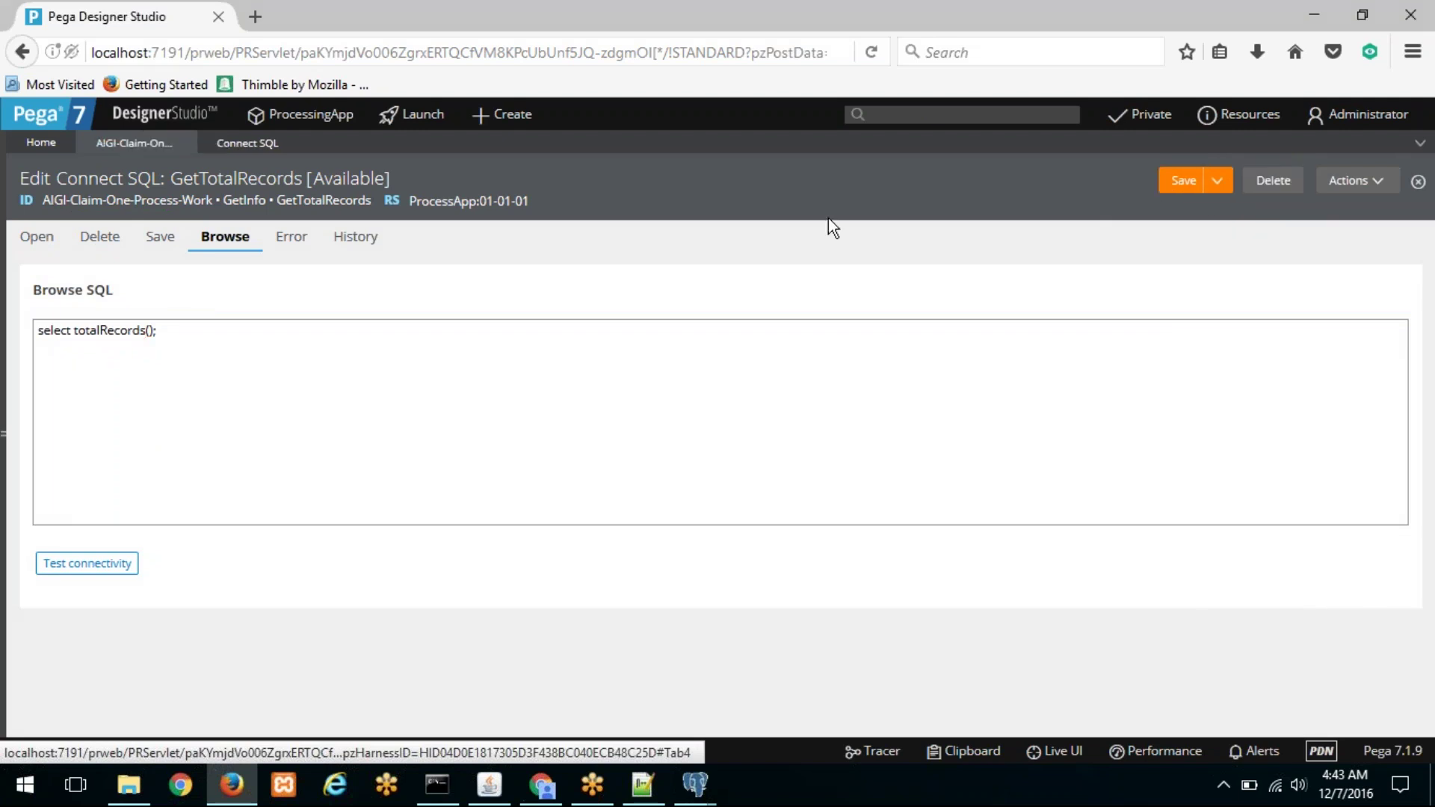
Step: Create a new Activity for AIGI-Claim-One-Process-Work via the App Explorer's +Create > Technical menu
click(11, 246)
click(27, 418)
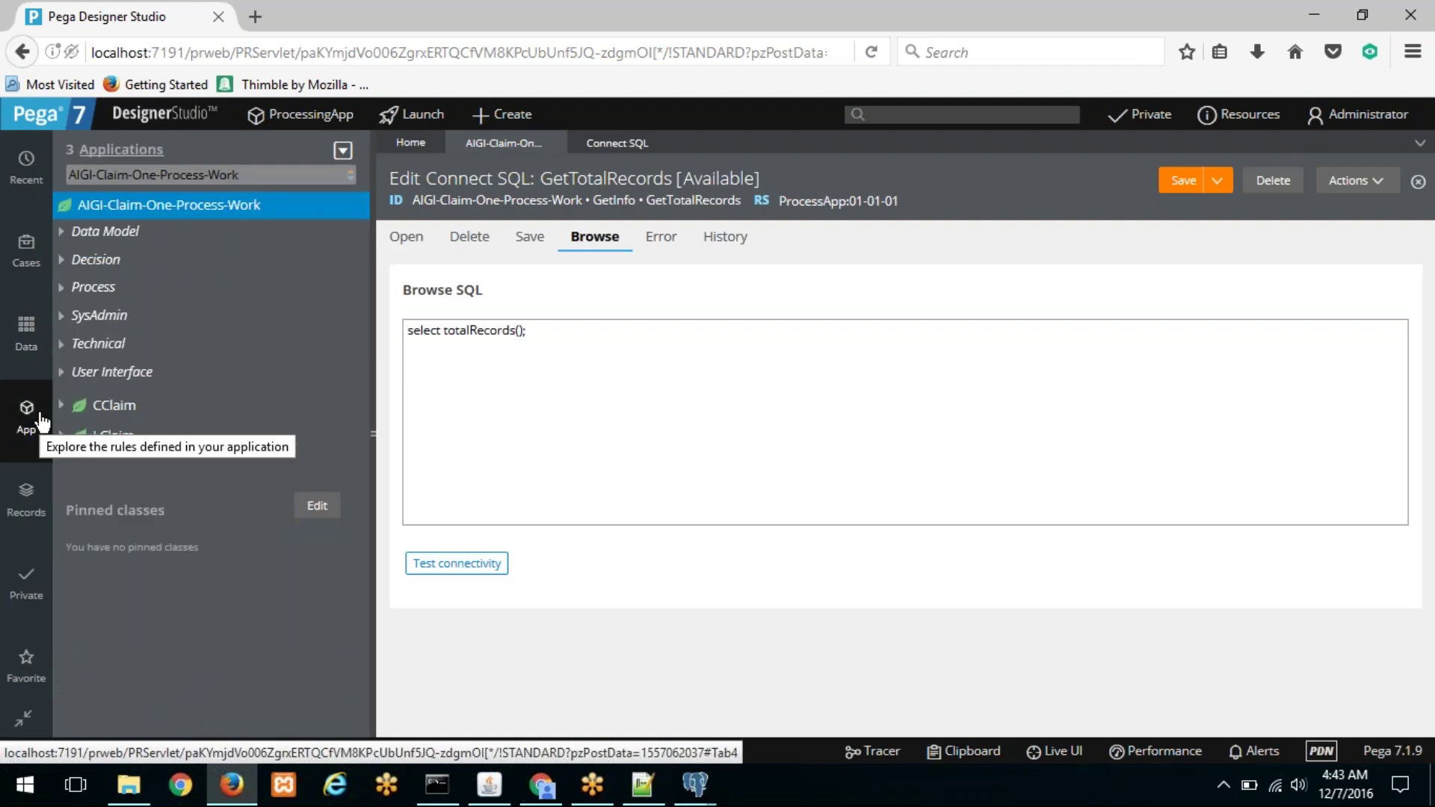
right_click(116, 213)
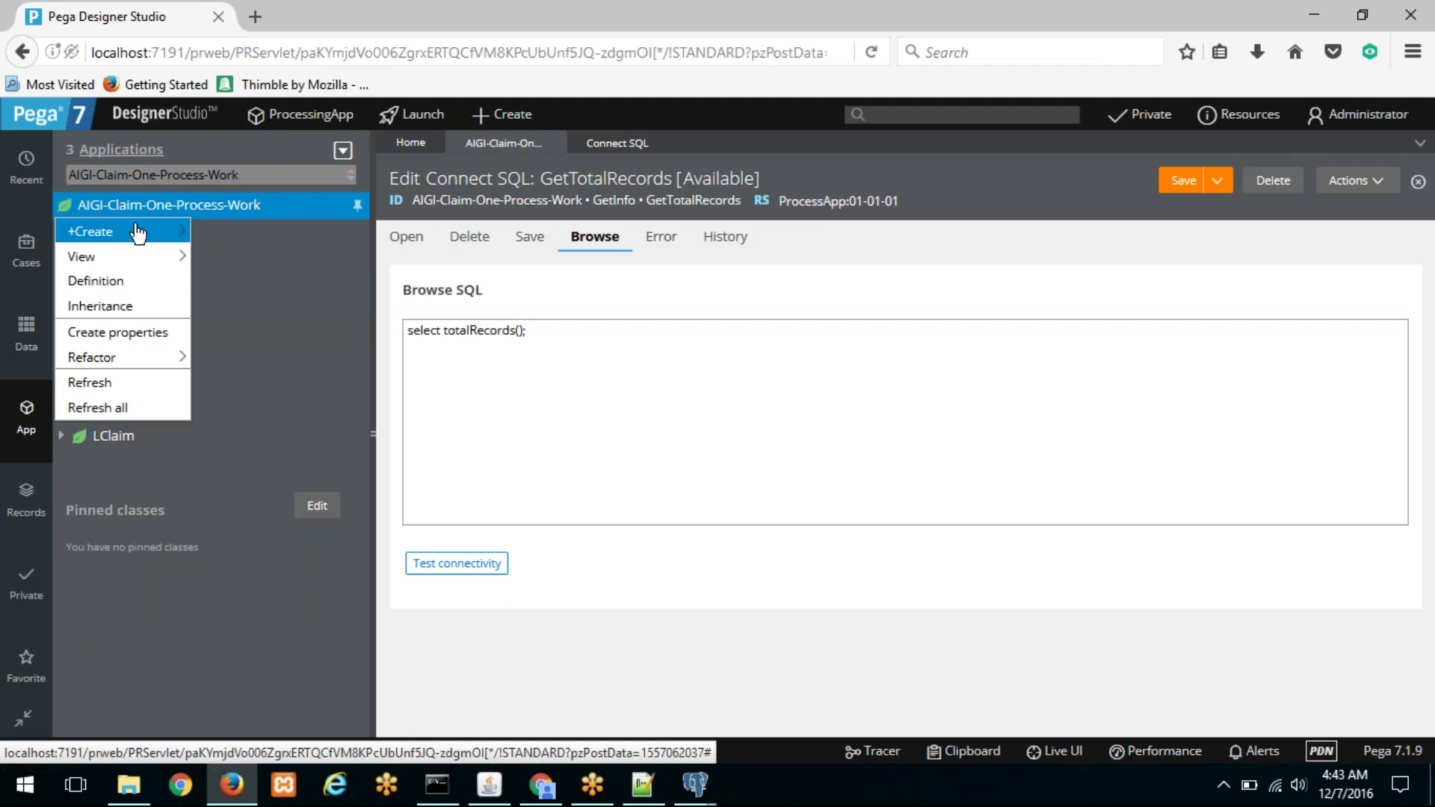
mouse_move(173, 236)
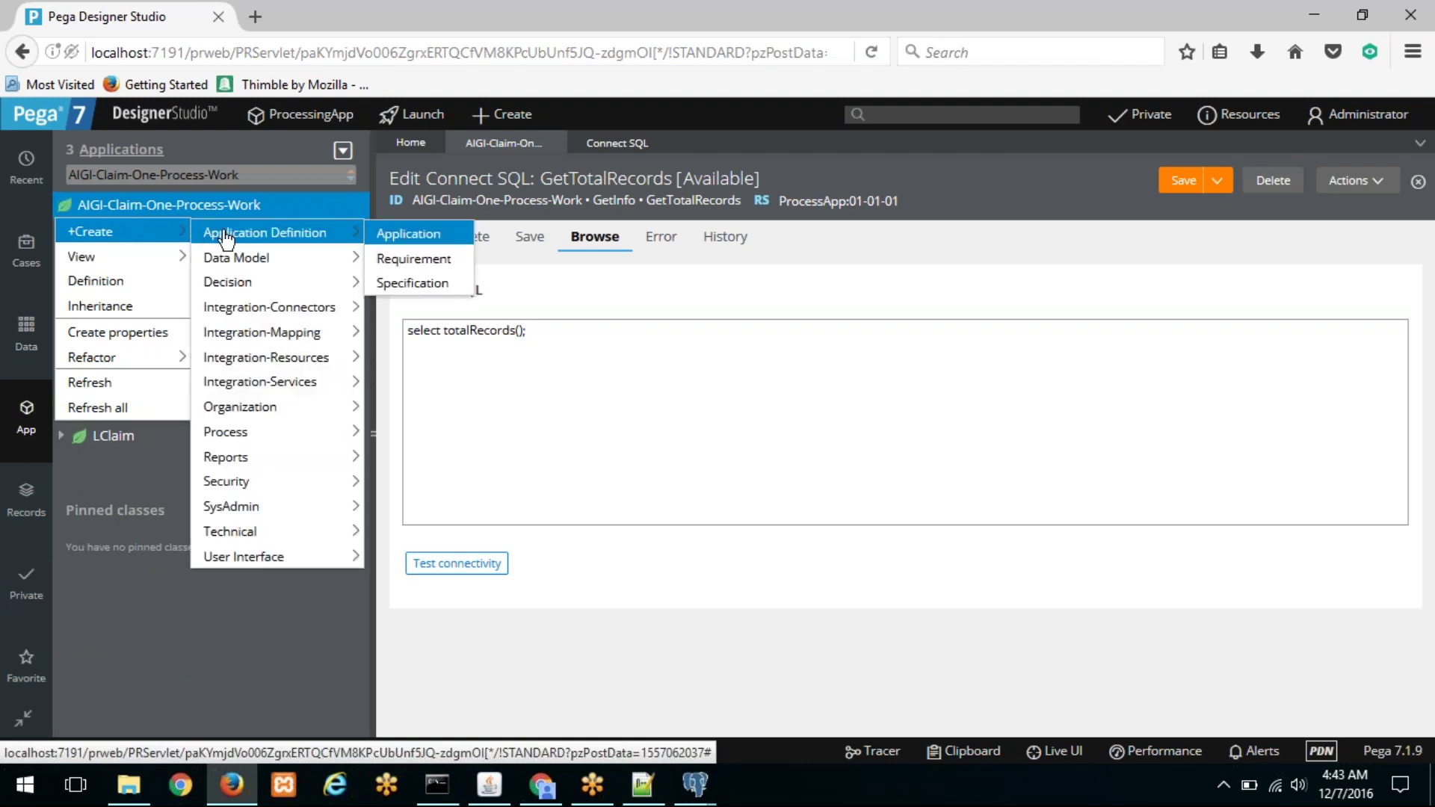
mouse_move(292, 534)
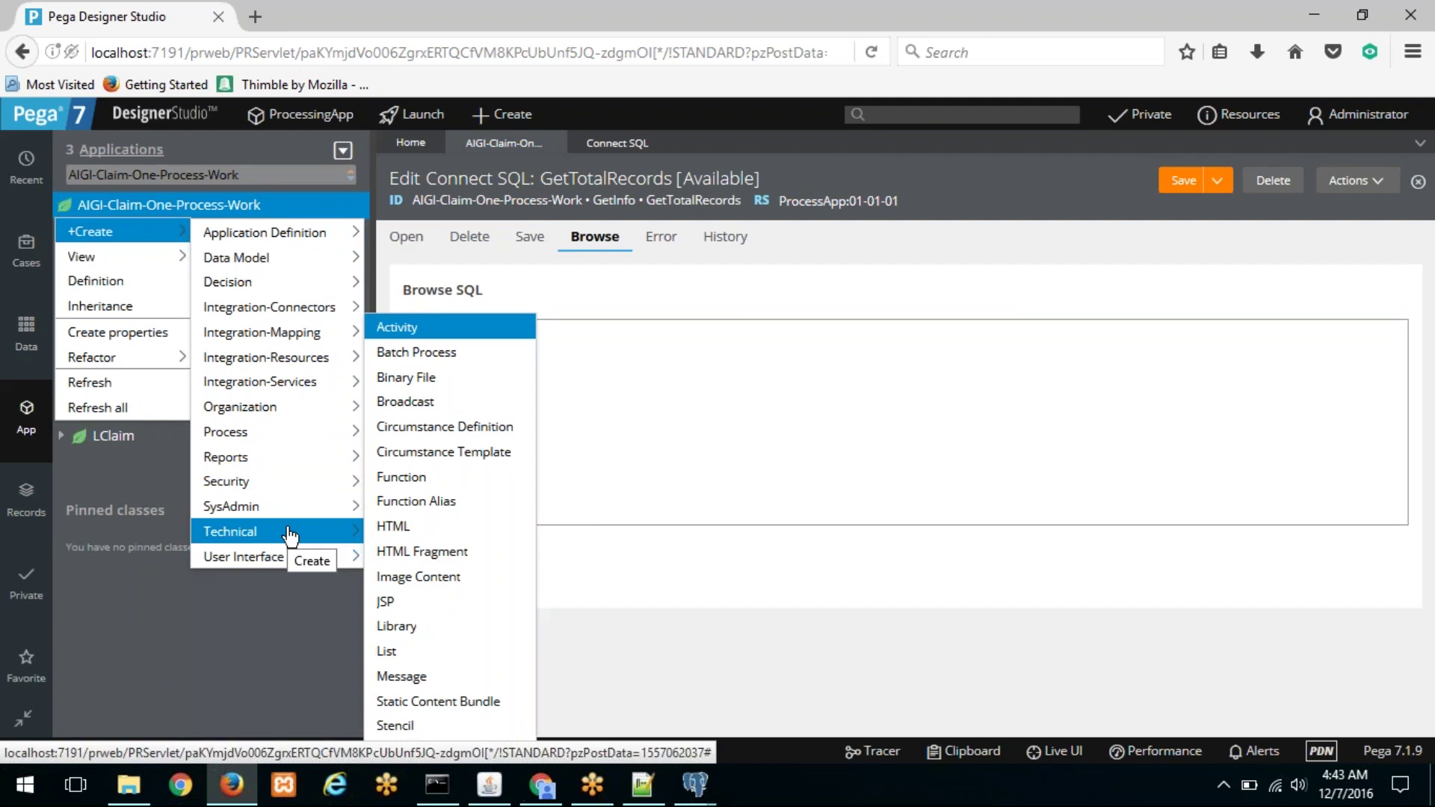
click(449, 332)
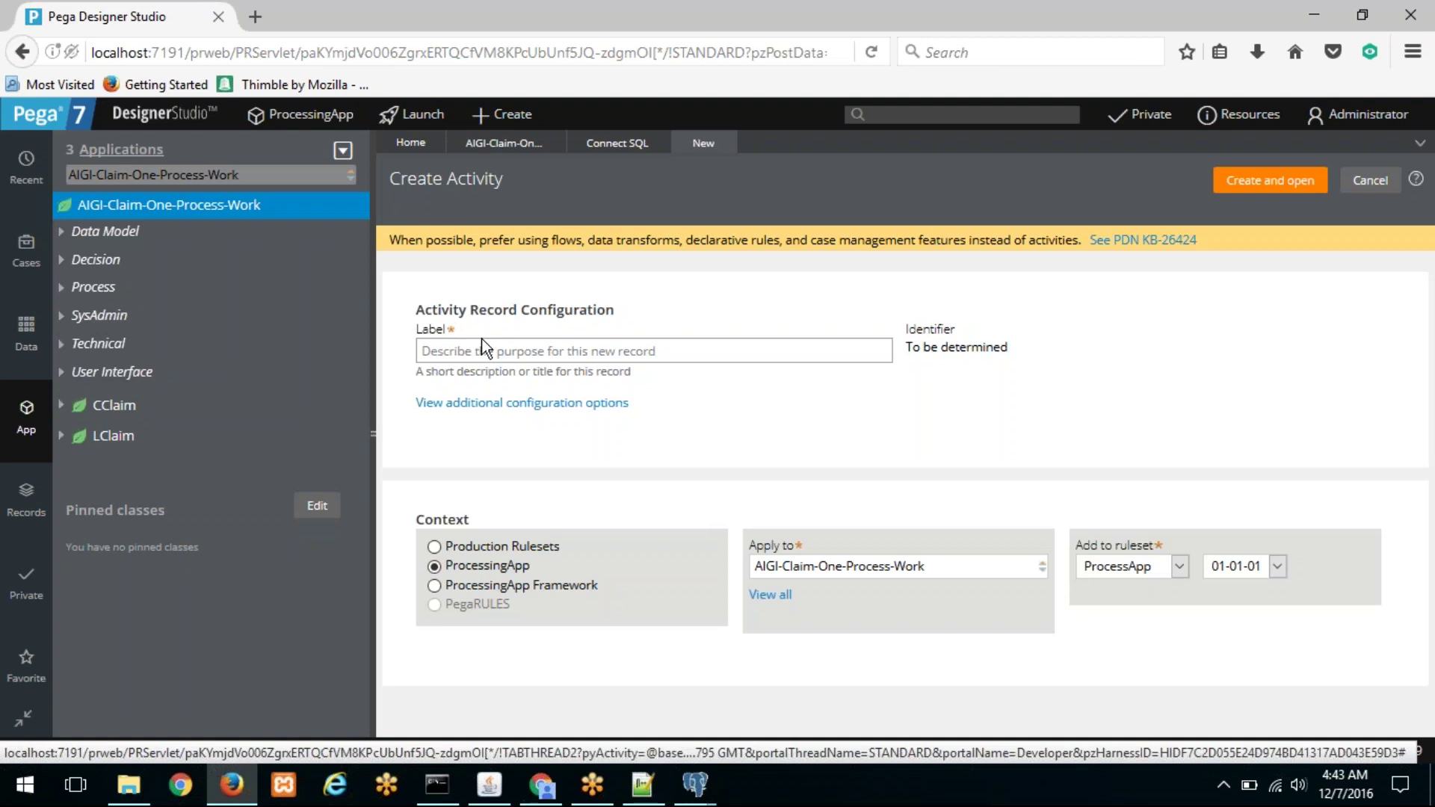
Step: Label the new activity InvokeSP, then create and open it
click(472, 357)
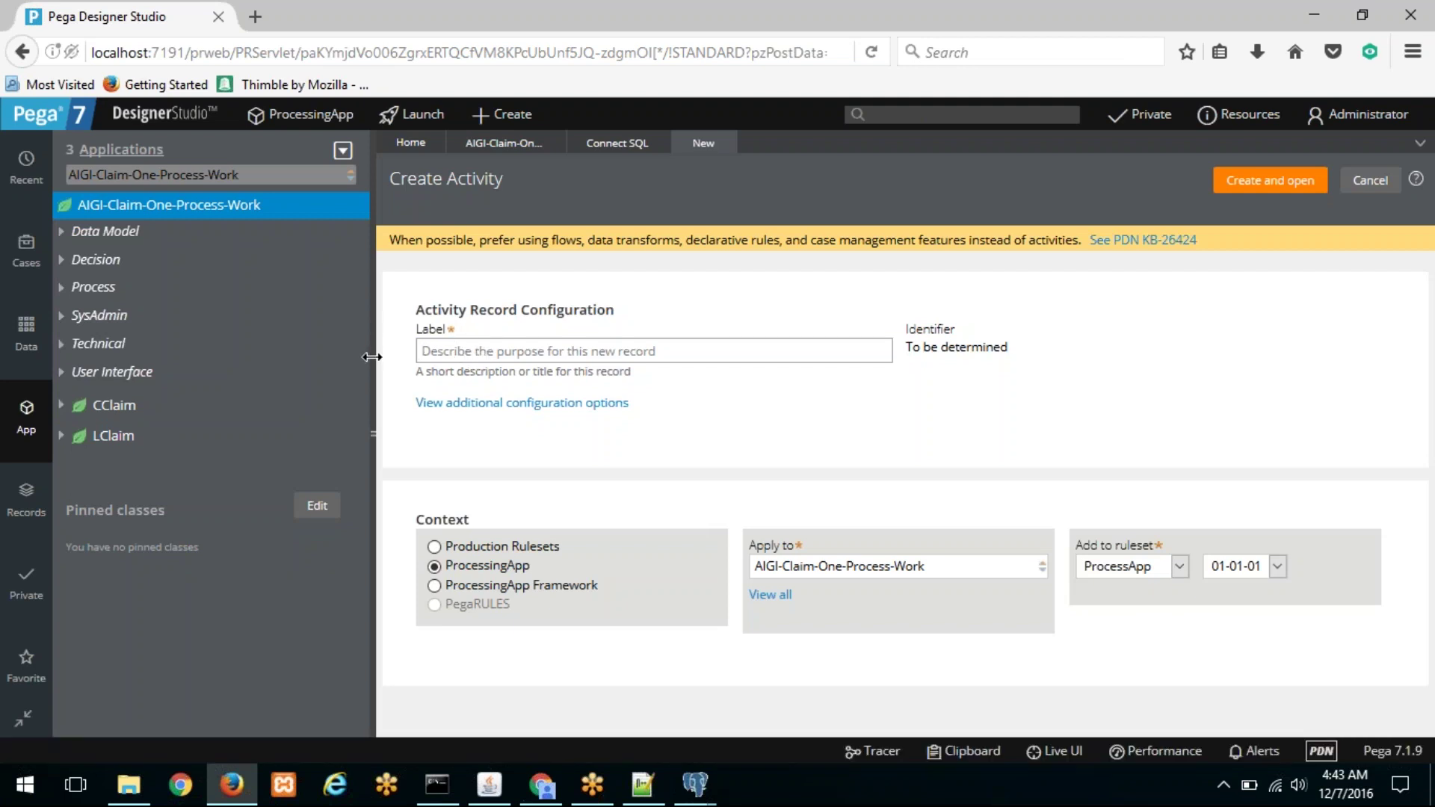
drag(371, 357, 6, 358)
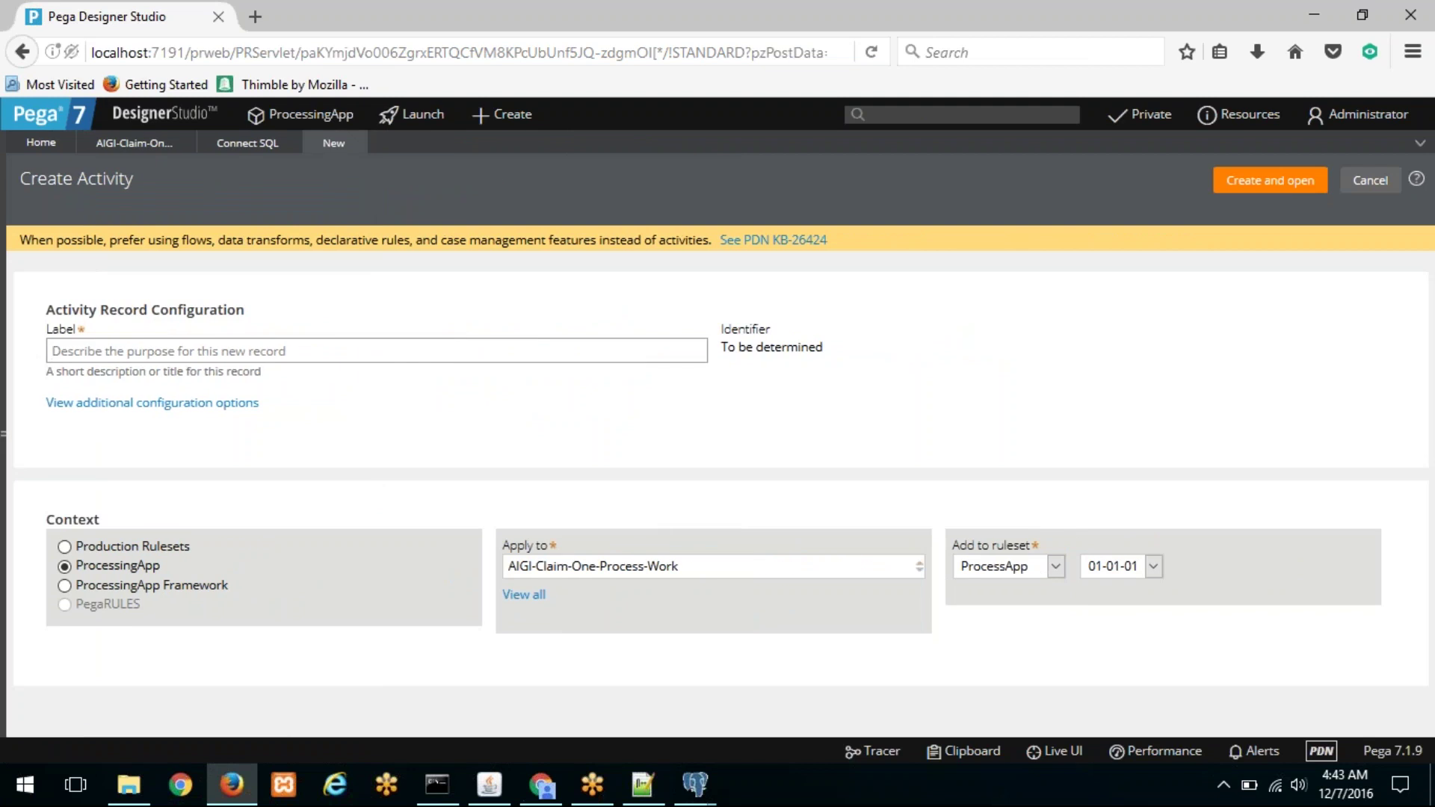
text(Invoke)
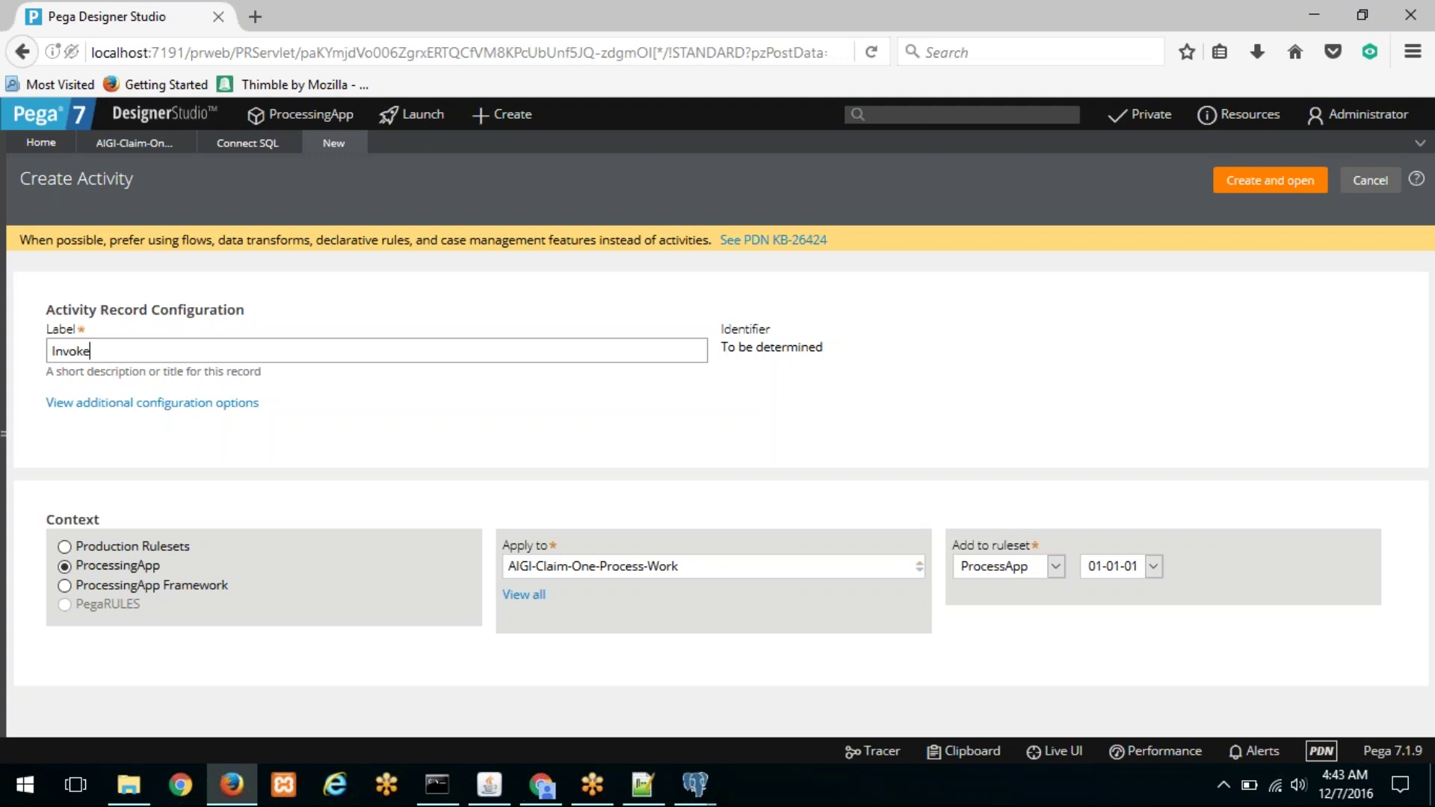
text(SP)
click(1265, 189)
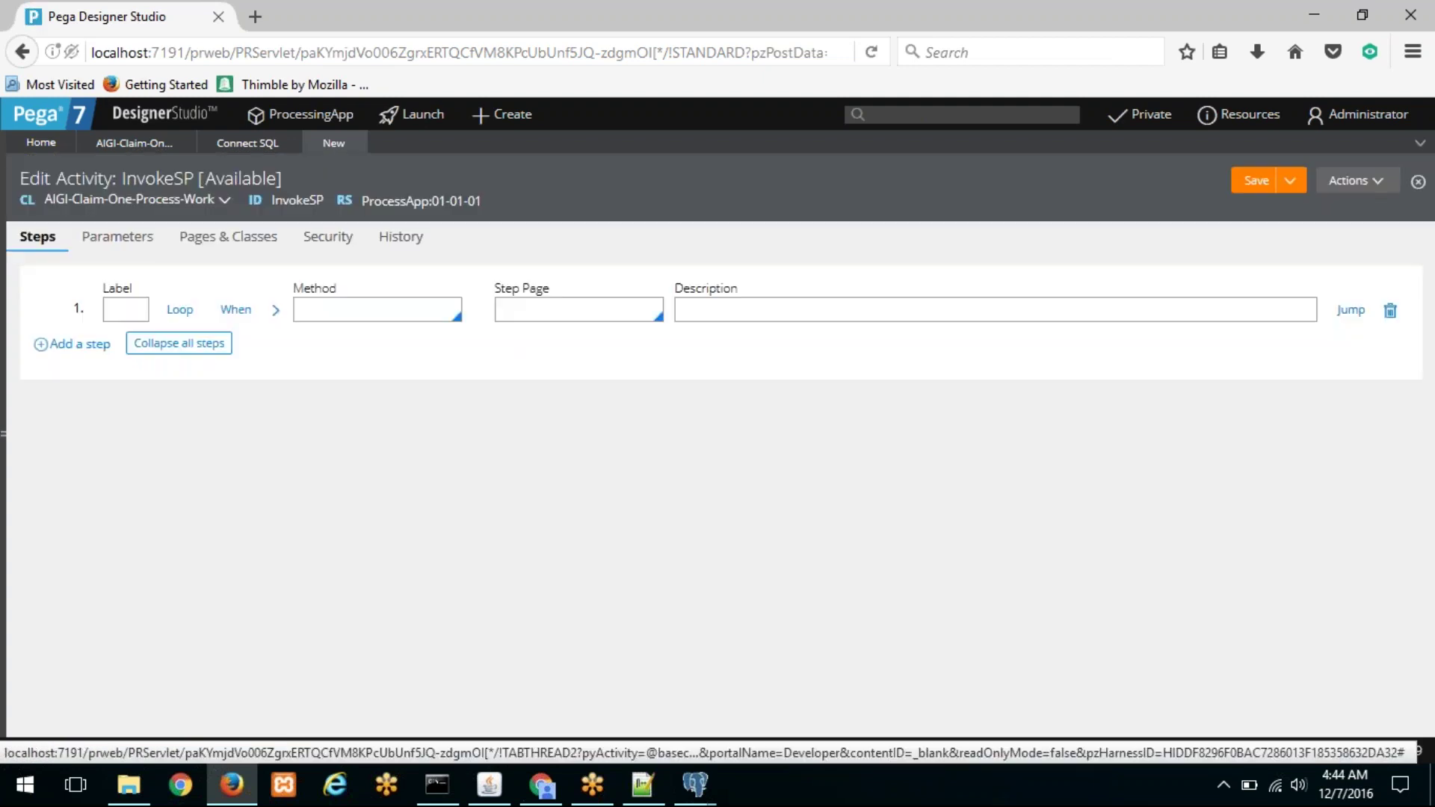
Step: Set step 1's method to RDB-List
text(R)
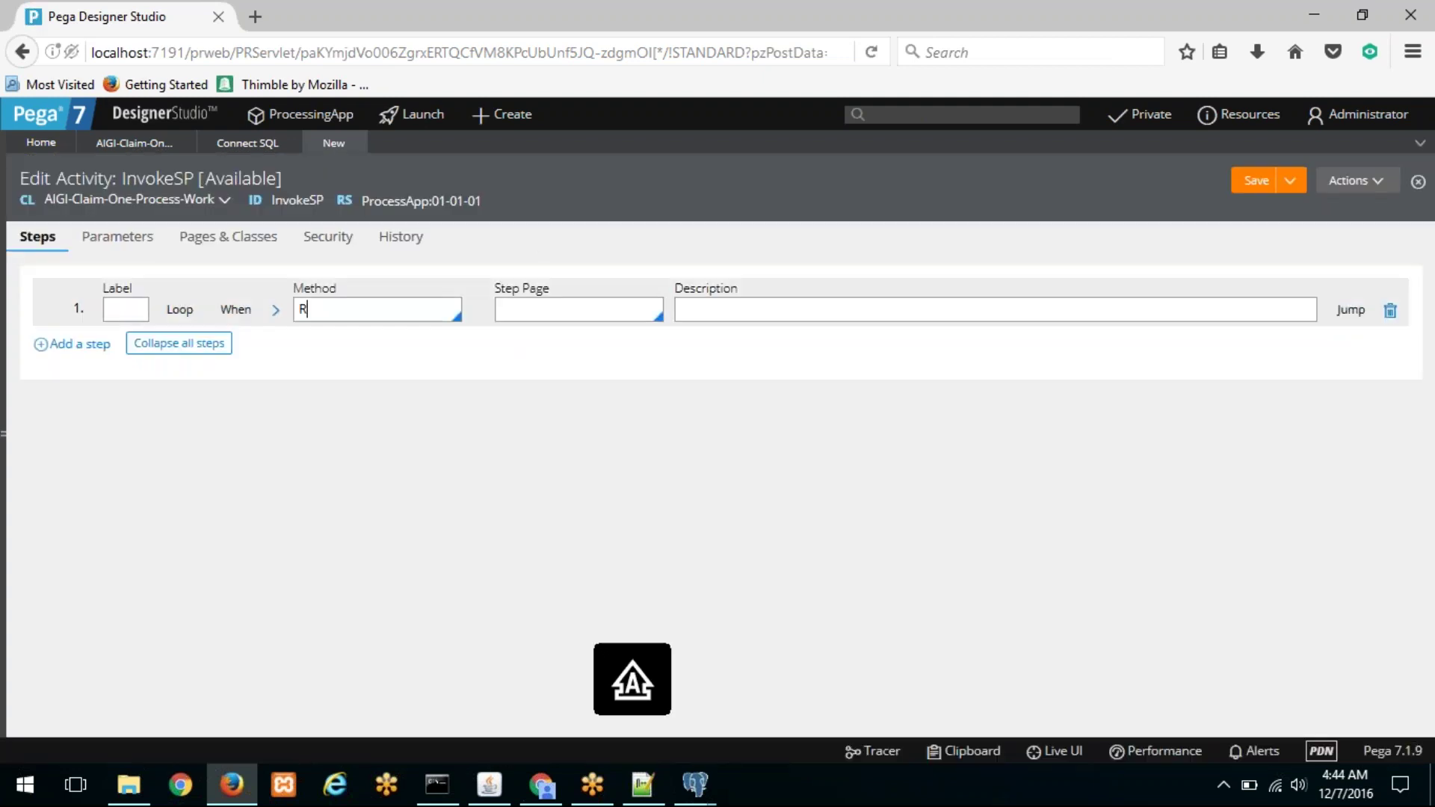
text(DB-BRO)
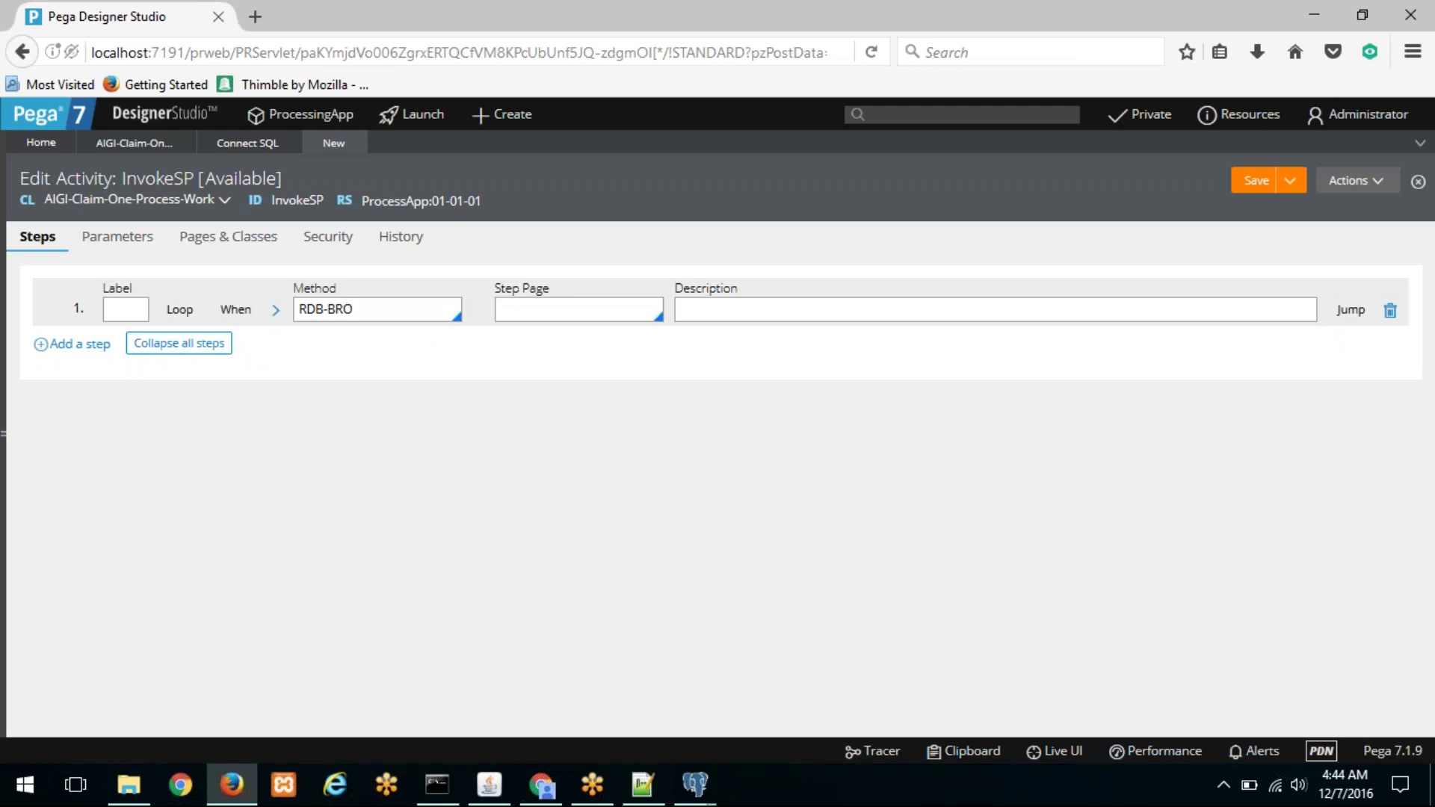
key(Down)
key(Down)
key(Down)
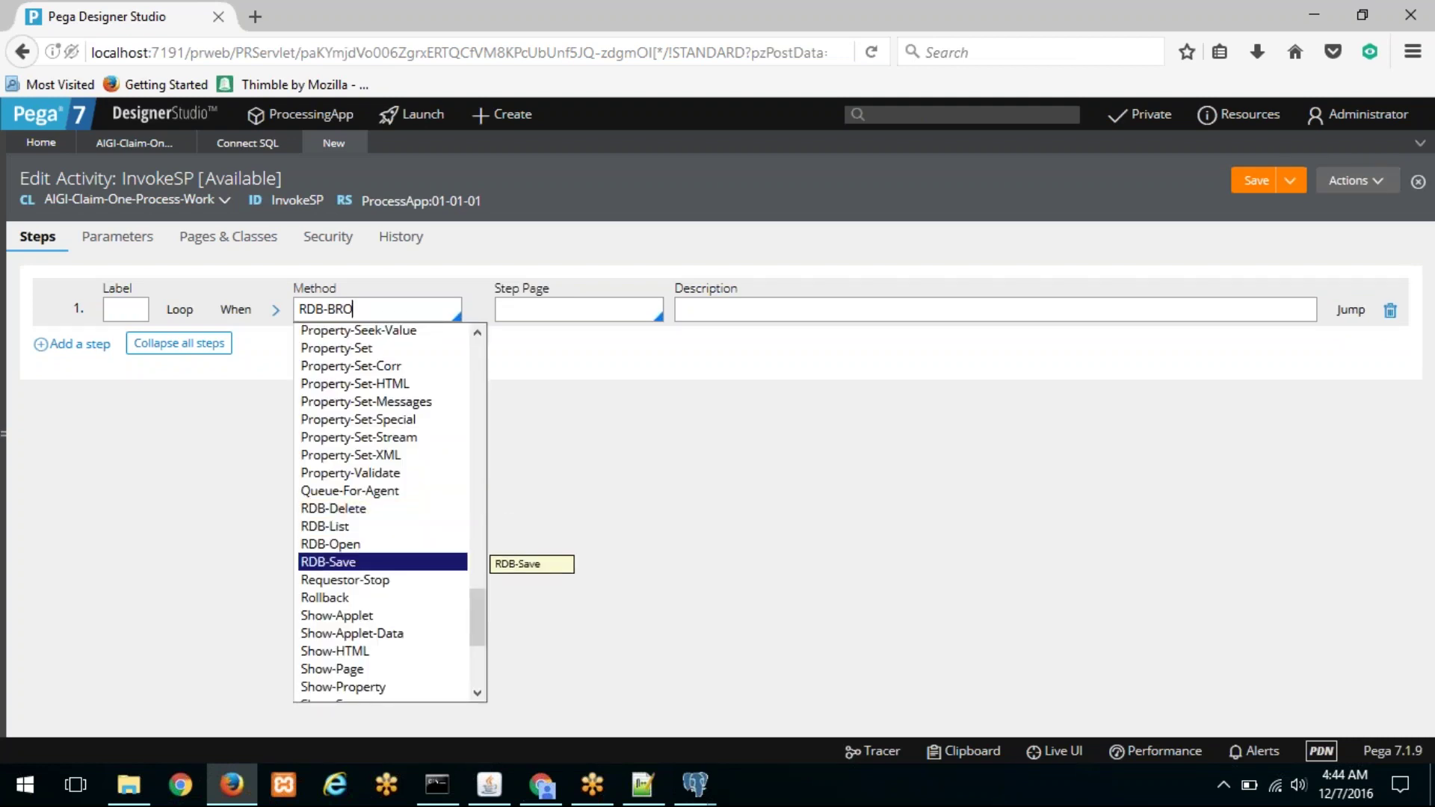
key(Up)
key(Up)
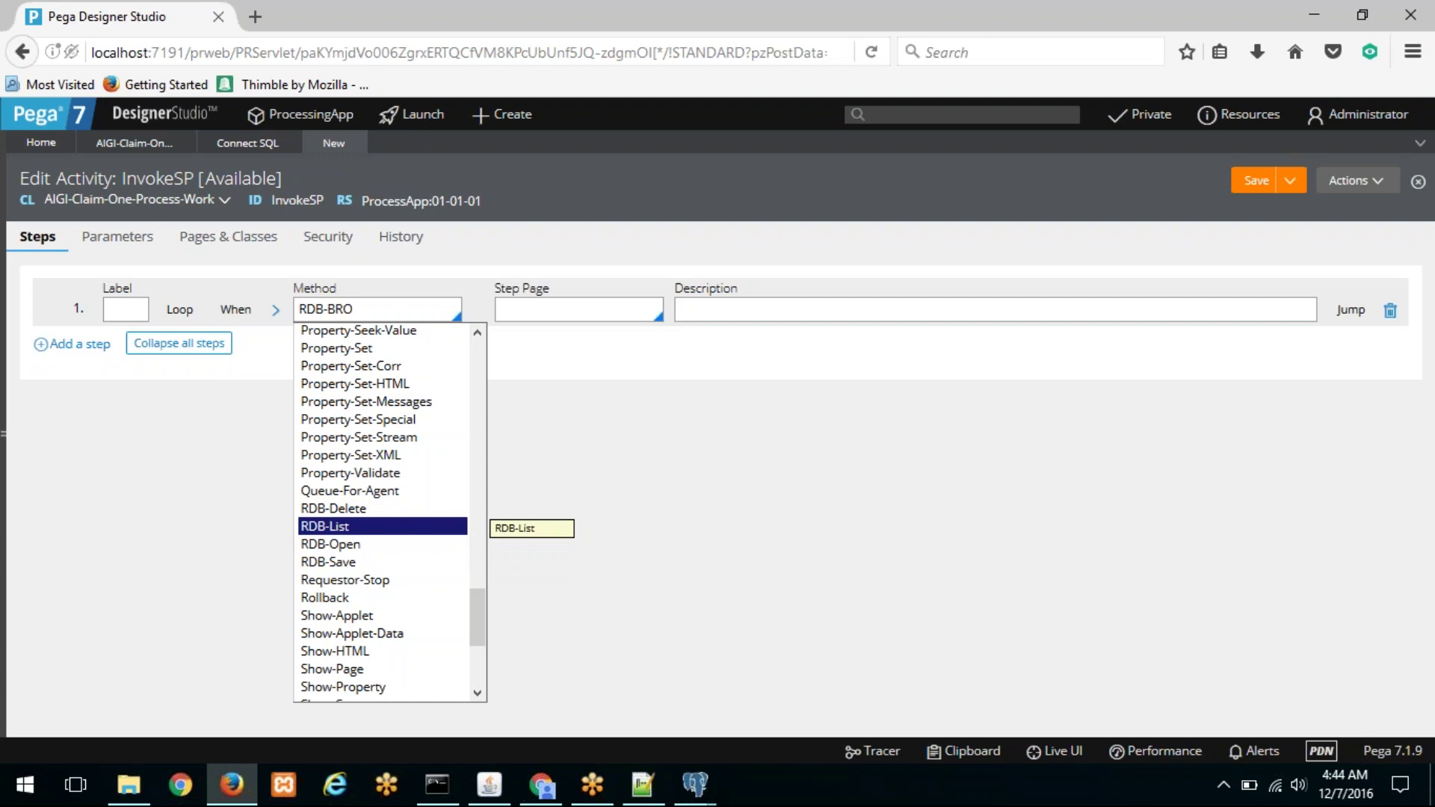
key(Return)
key(Tab)
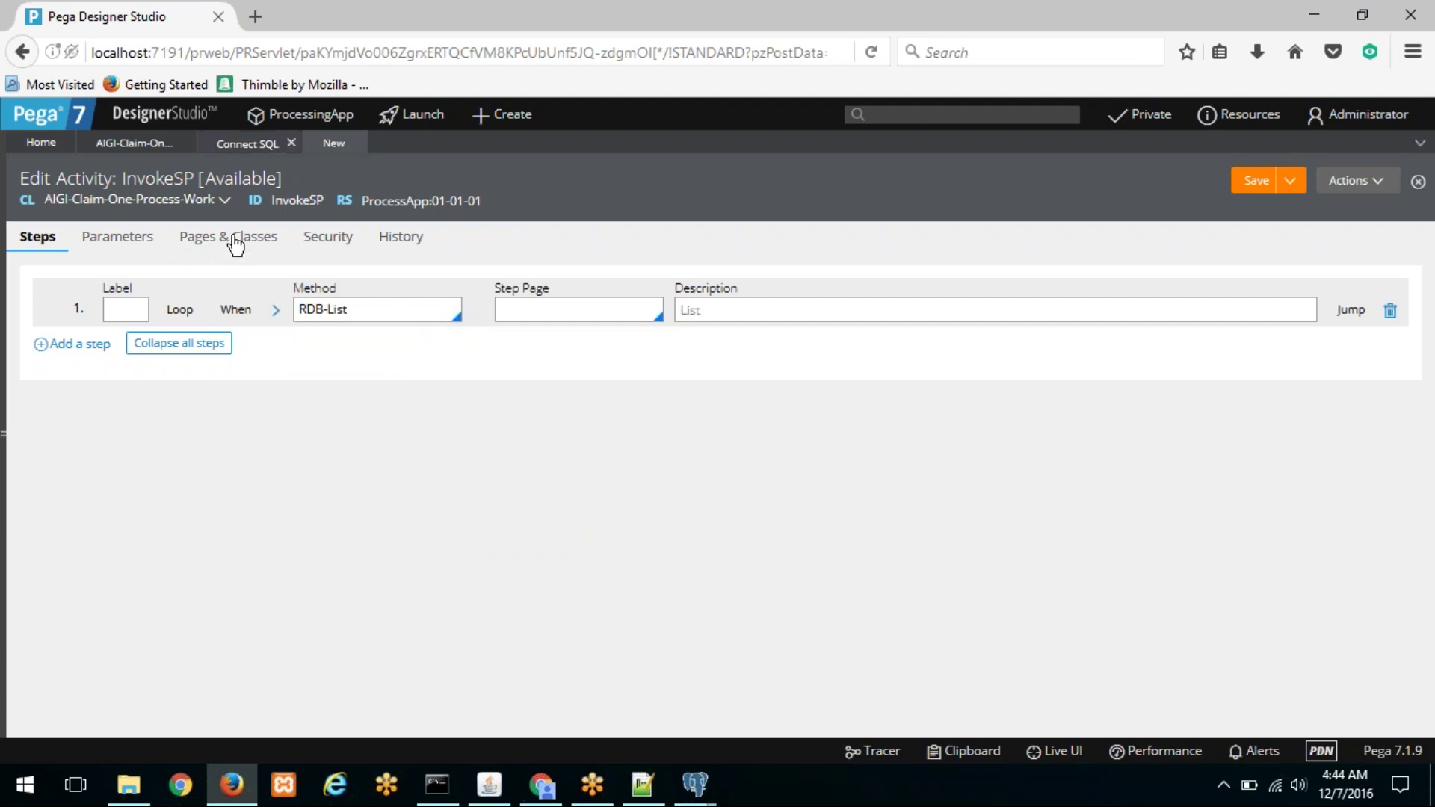
Step: Expand the RDB-List step's parameters and select the RequestType field
click(245, 146)
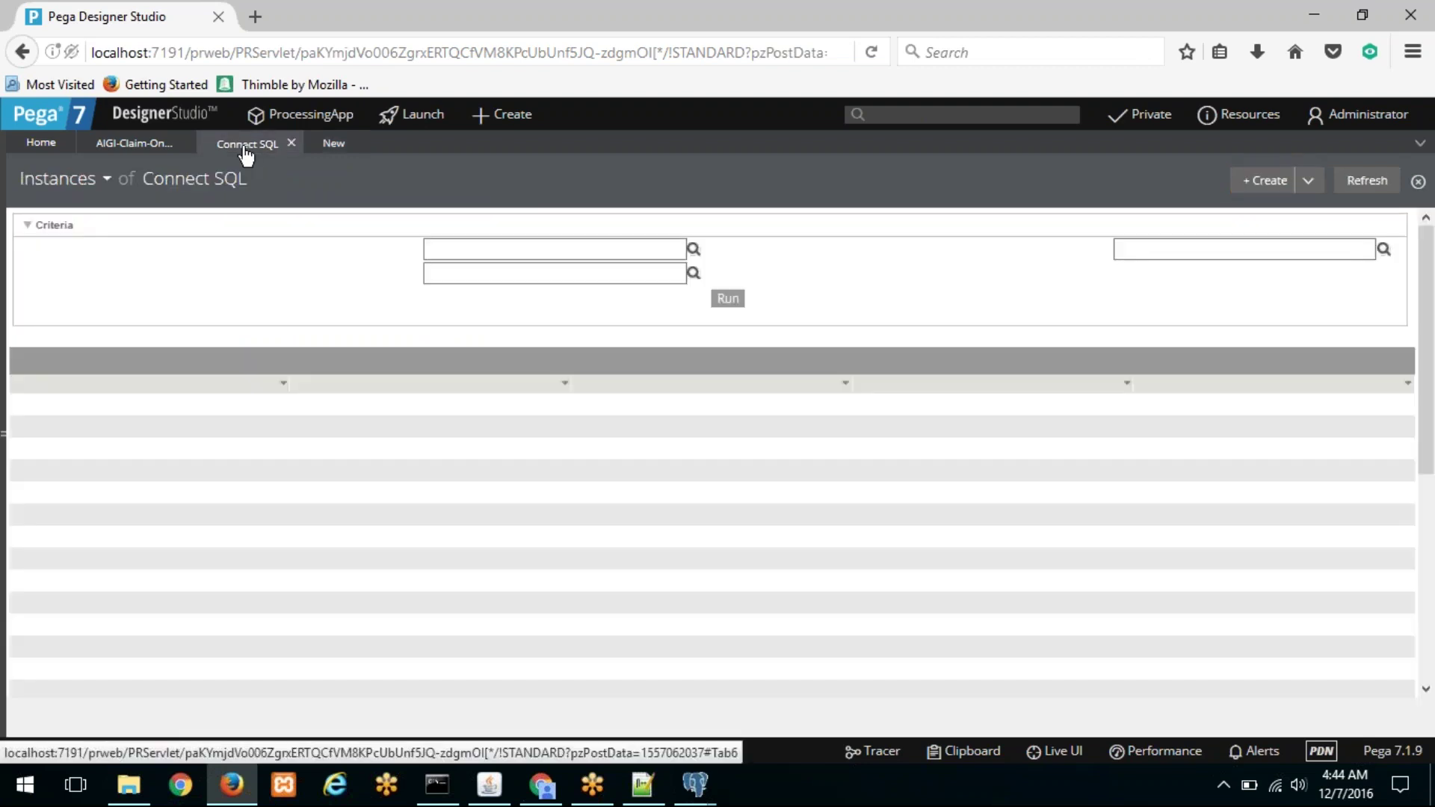
click(135, 144)
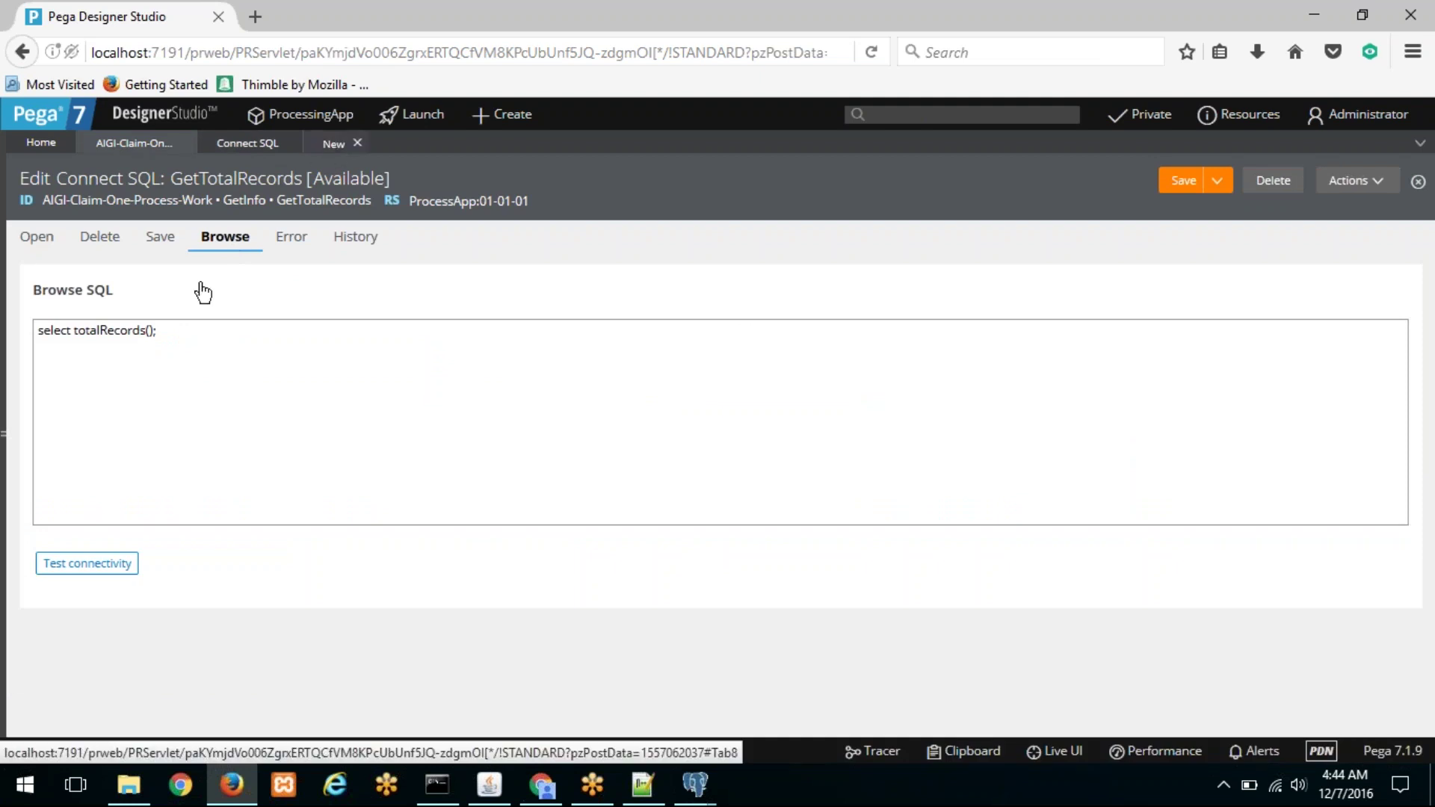
click(315, 148)
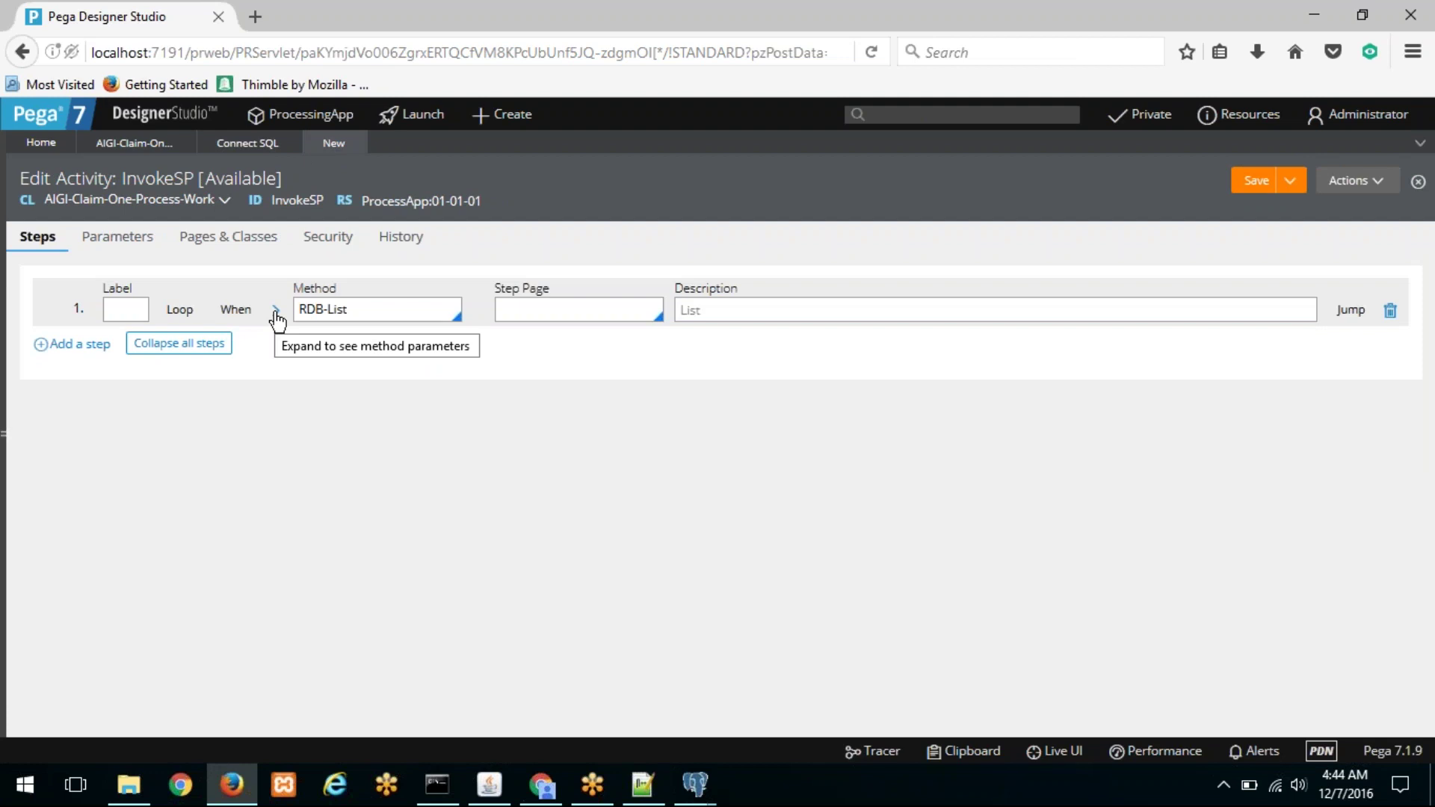
click(276, 310)
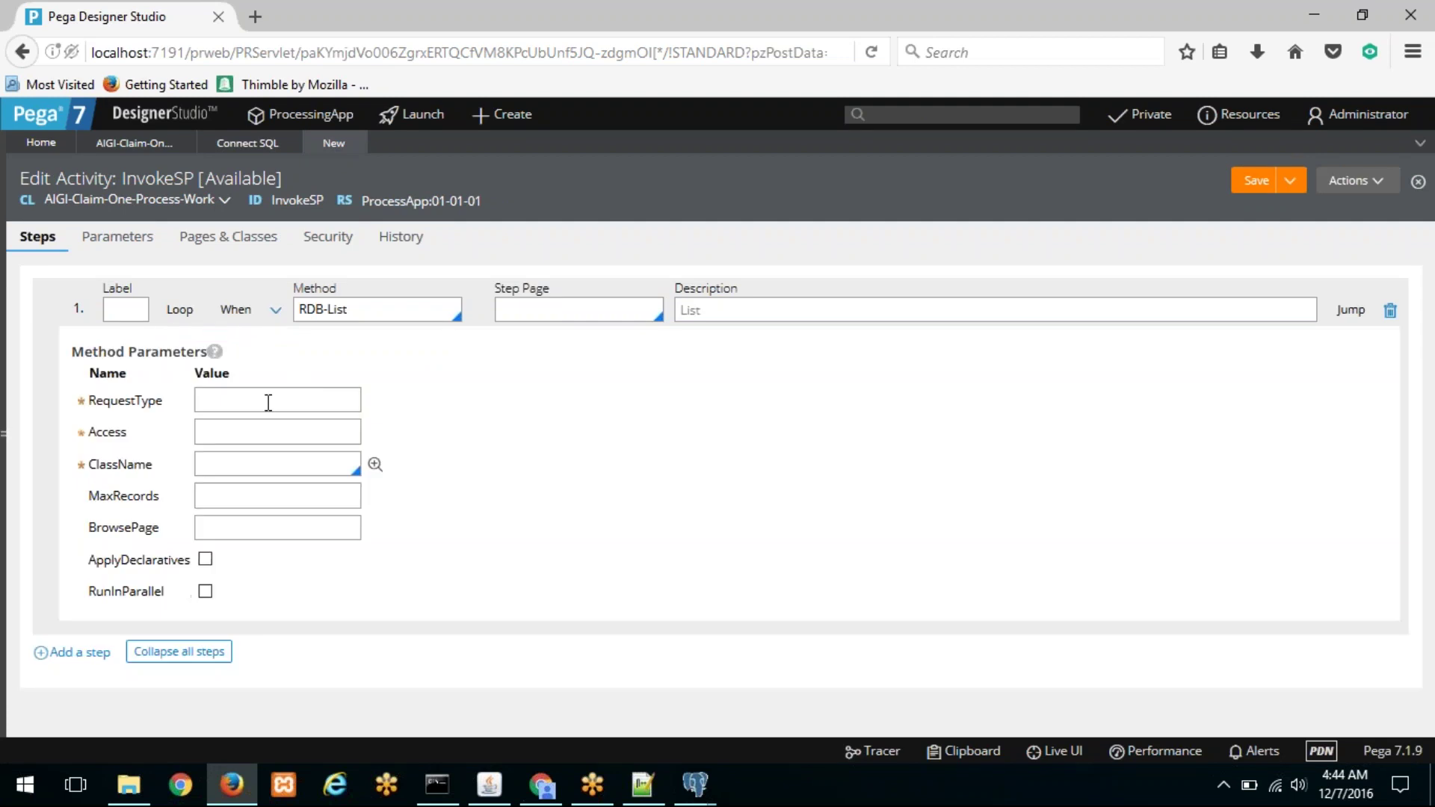
click(269, 399)
Step: Paste GetTotalRecords, copied from the Connect SQL rule key, as the RequestType
click(244, 145)
click(112, 143)
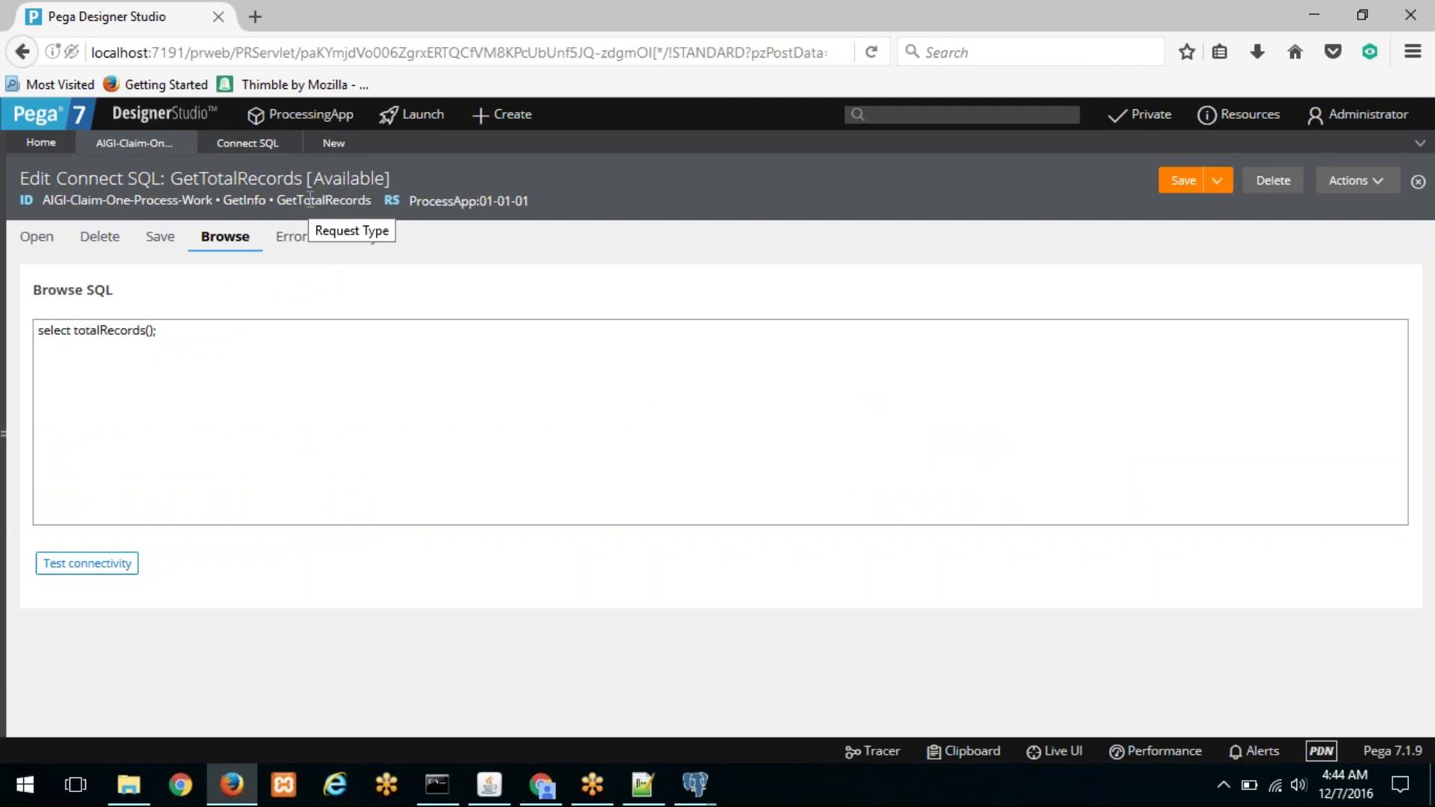
double_click(309, 204)
right_click(312, 205)
click(345, 221)
click(334, 142)
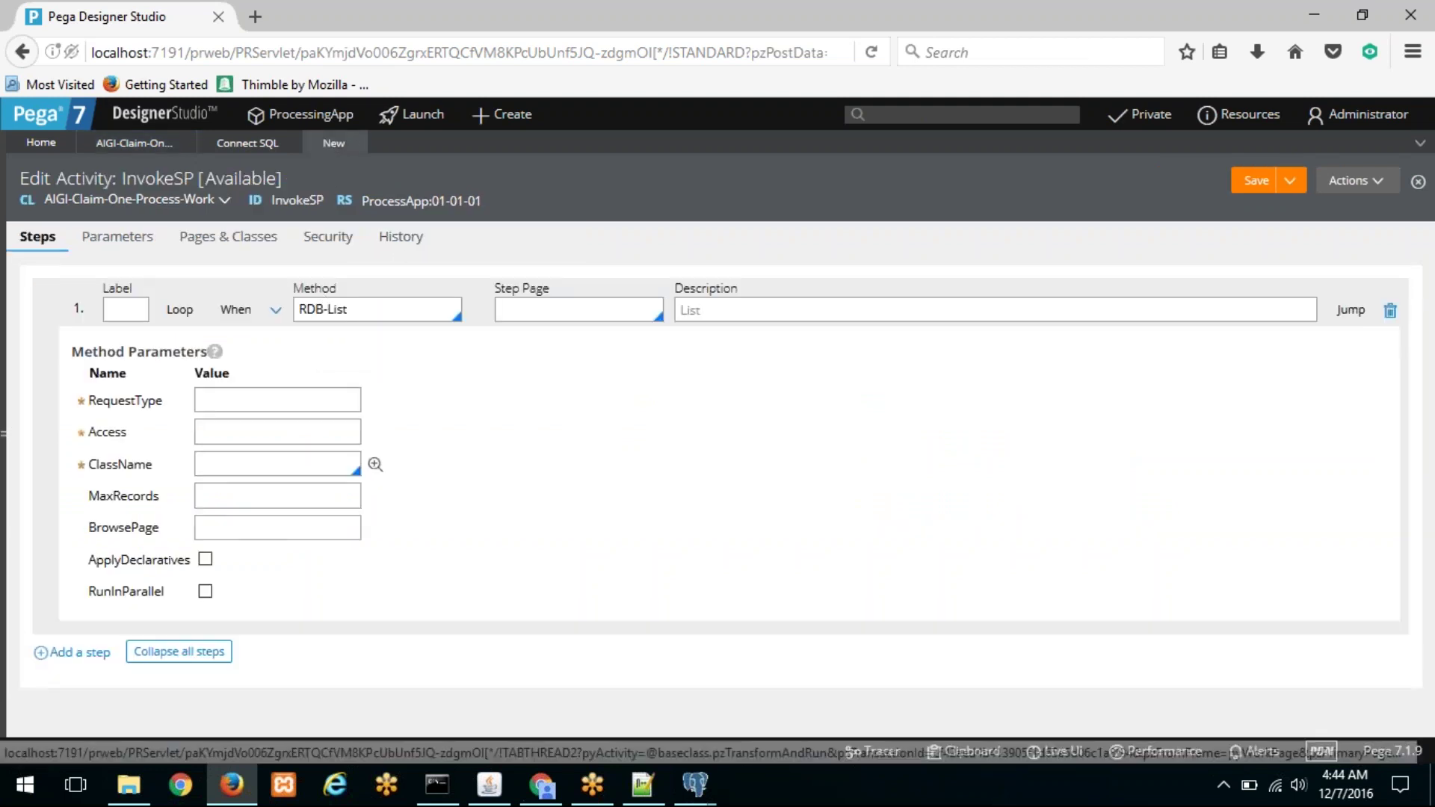
right_click(237, 399)
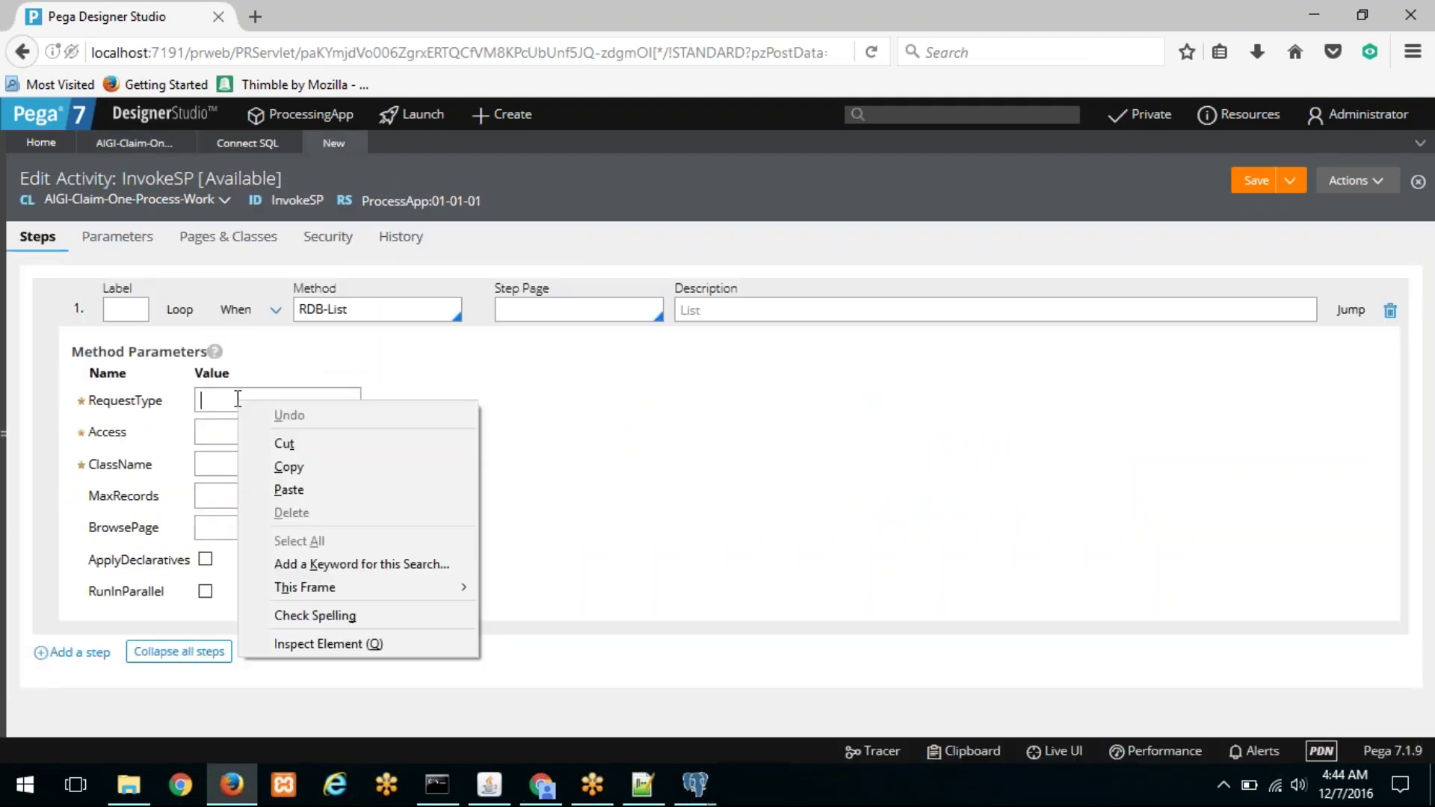
click(281, 489)
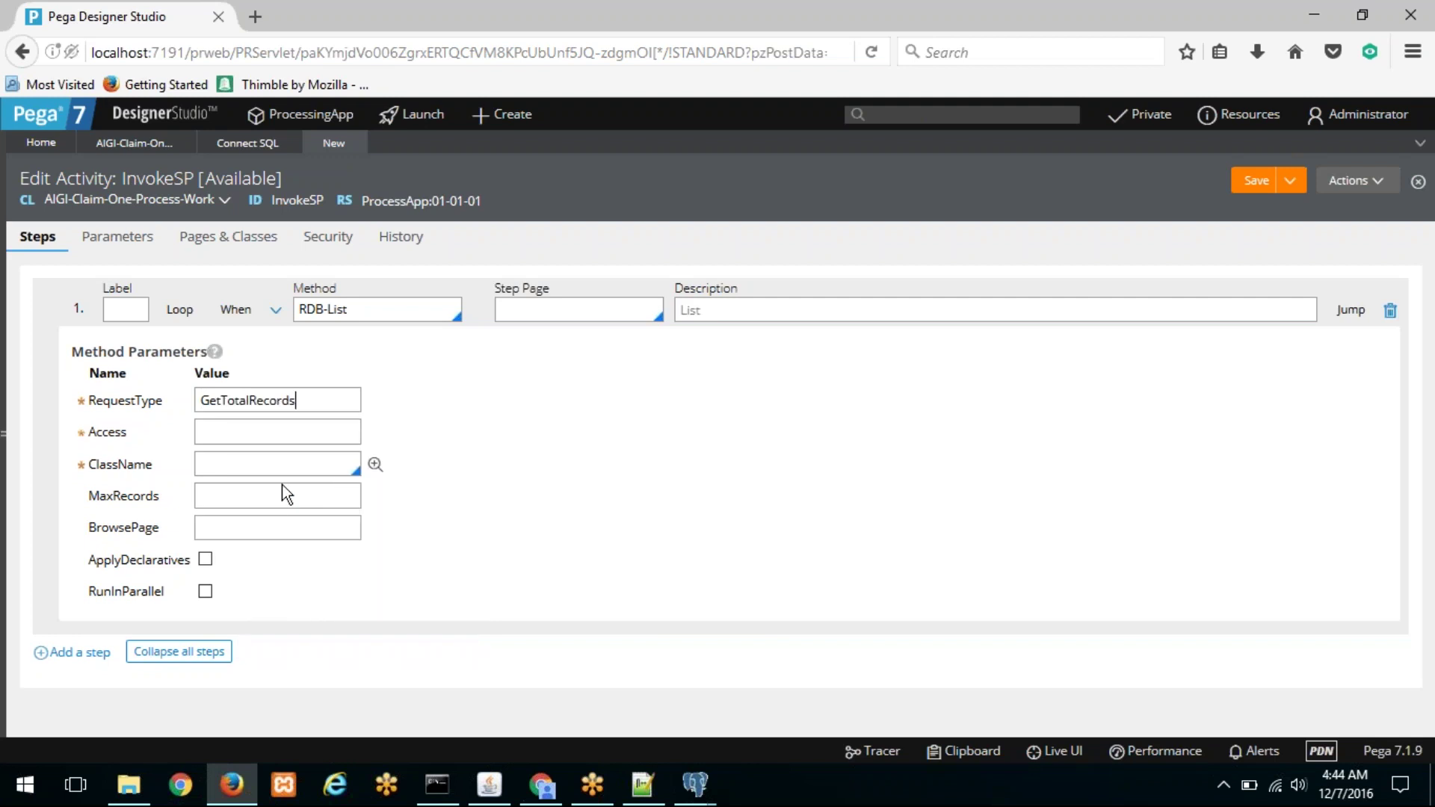
click(214, 352)
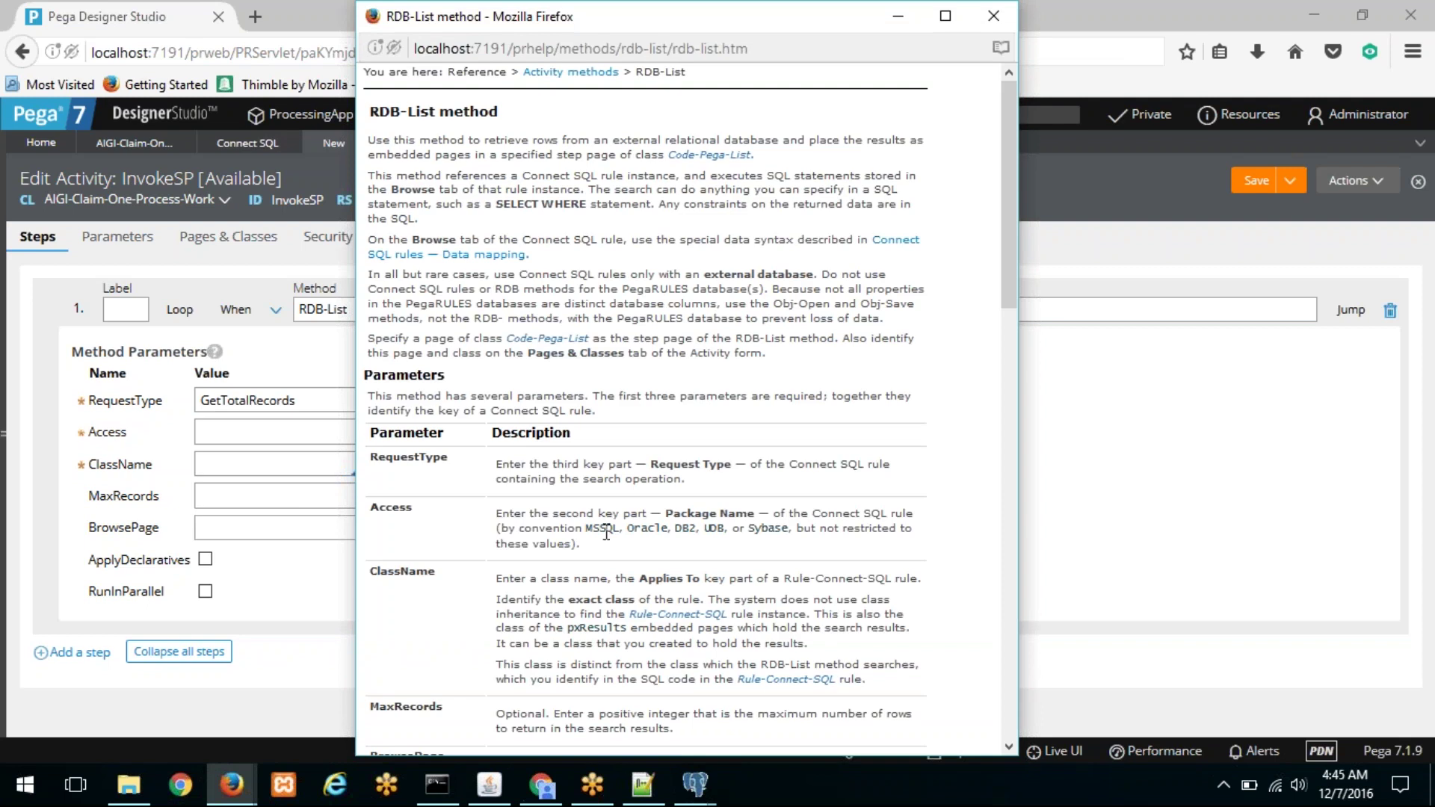
Step: Review the Access description (Package, MSSQL, Oracle examples) in the RDB-List help, then close it
drag(668, 514, 719, 511)
drag(586, 528, 688, 523)
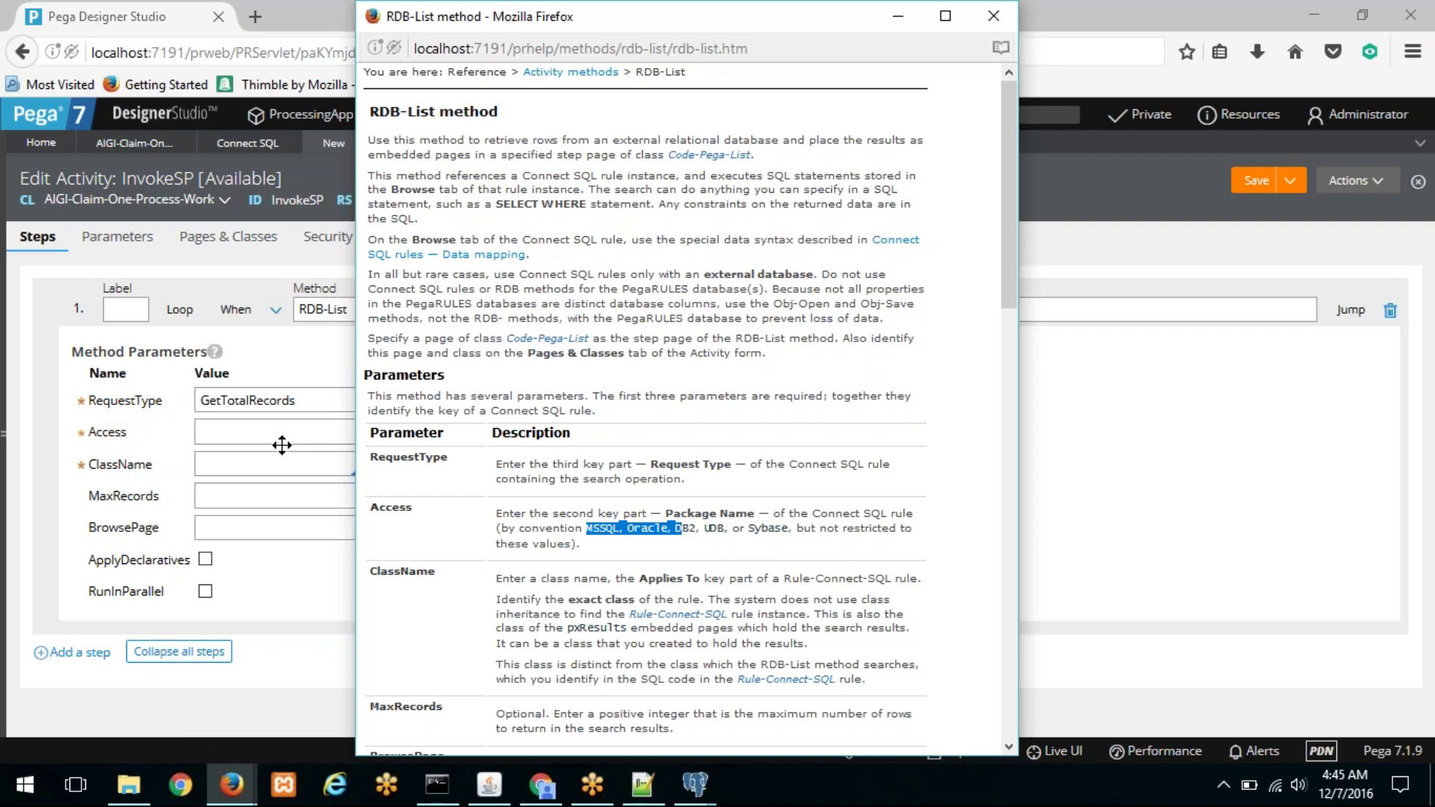
double_click(603, 534)
double_click(646, 531)
click(283, 427)
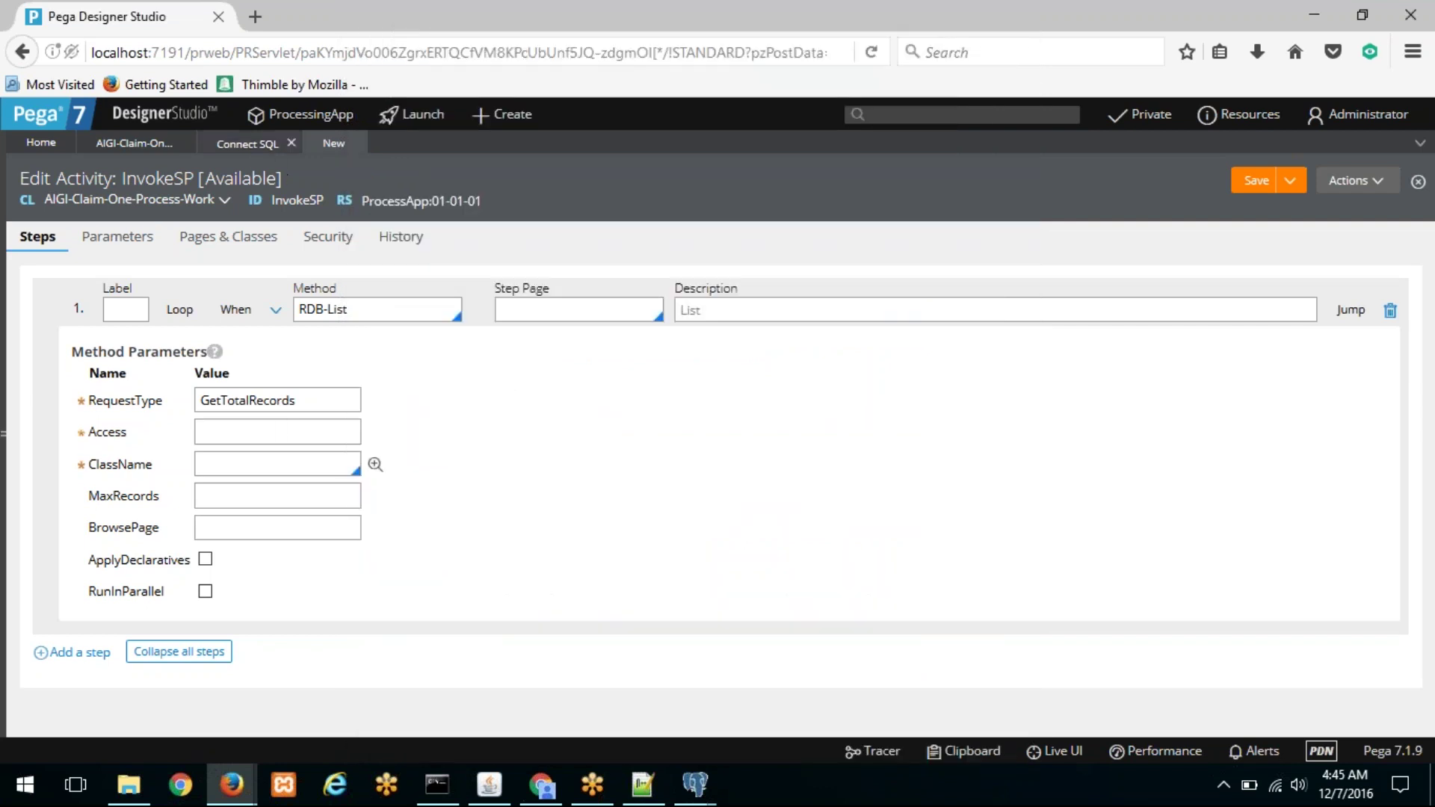
Step: Copy the name from the GetTotalRecords rule key and paste it into Access
click(208, 154)
click(135, 146)
double_click(243, 200)
right_click(243, 202)
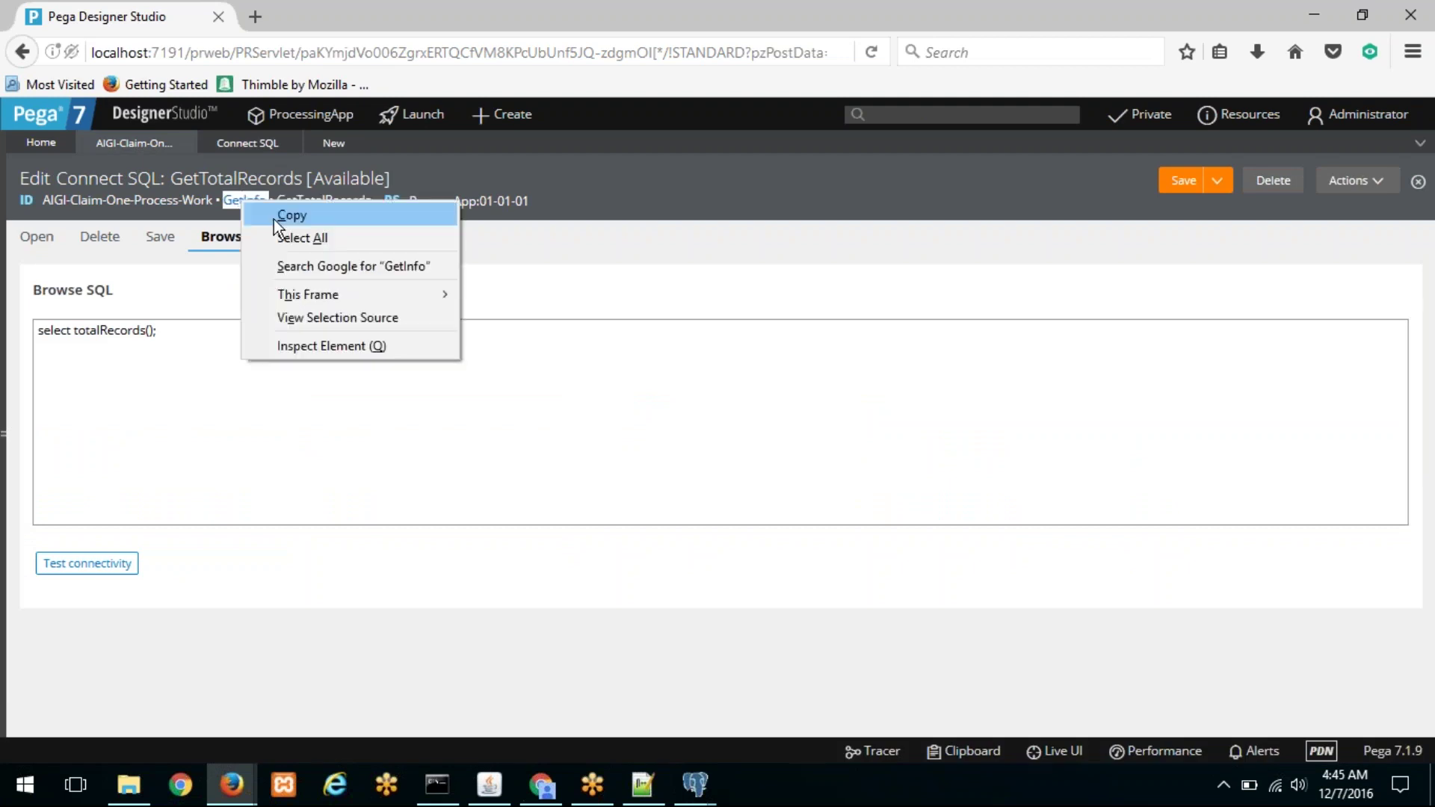
click(279, 206)
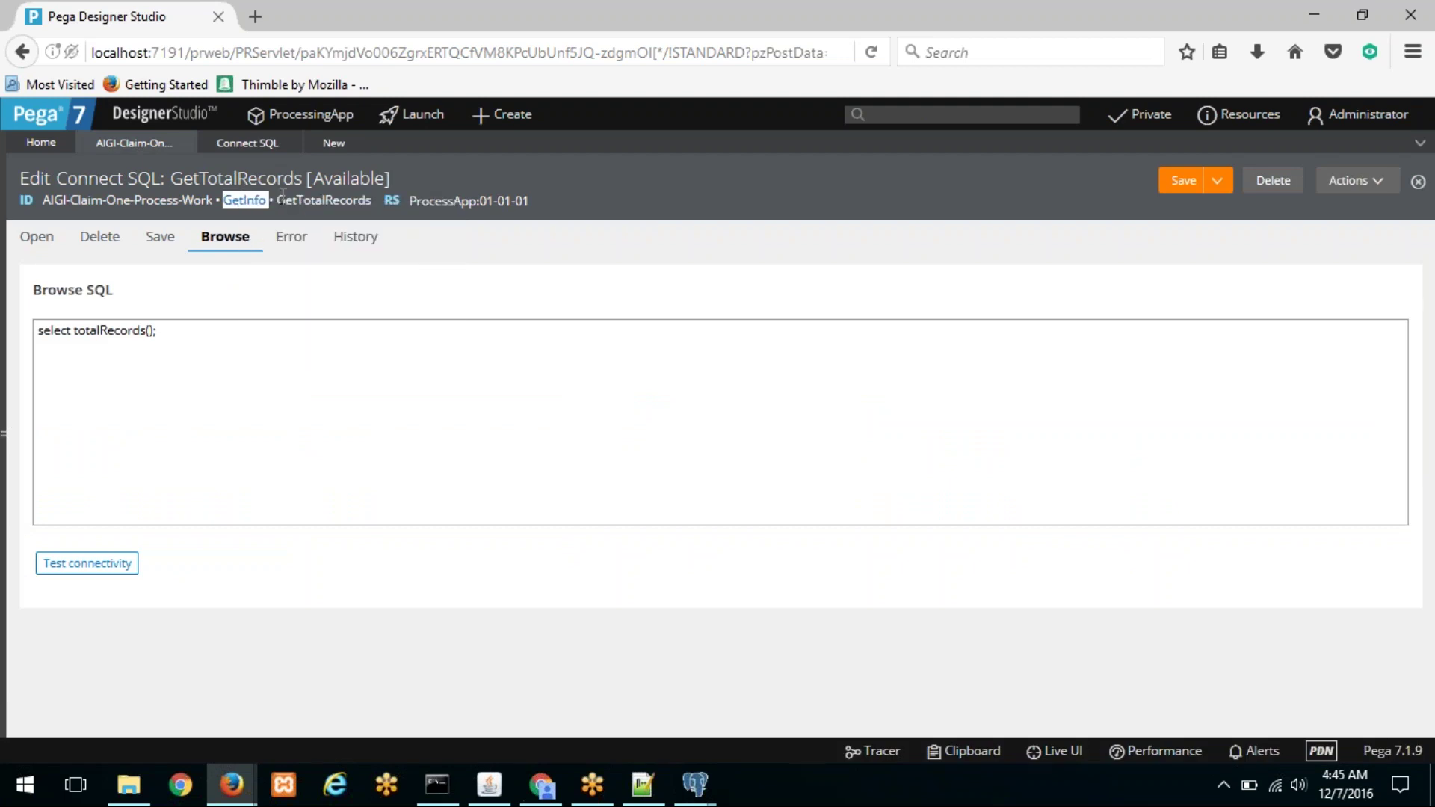
click(329, 153)
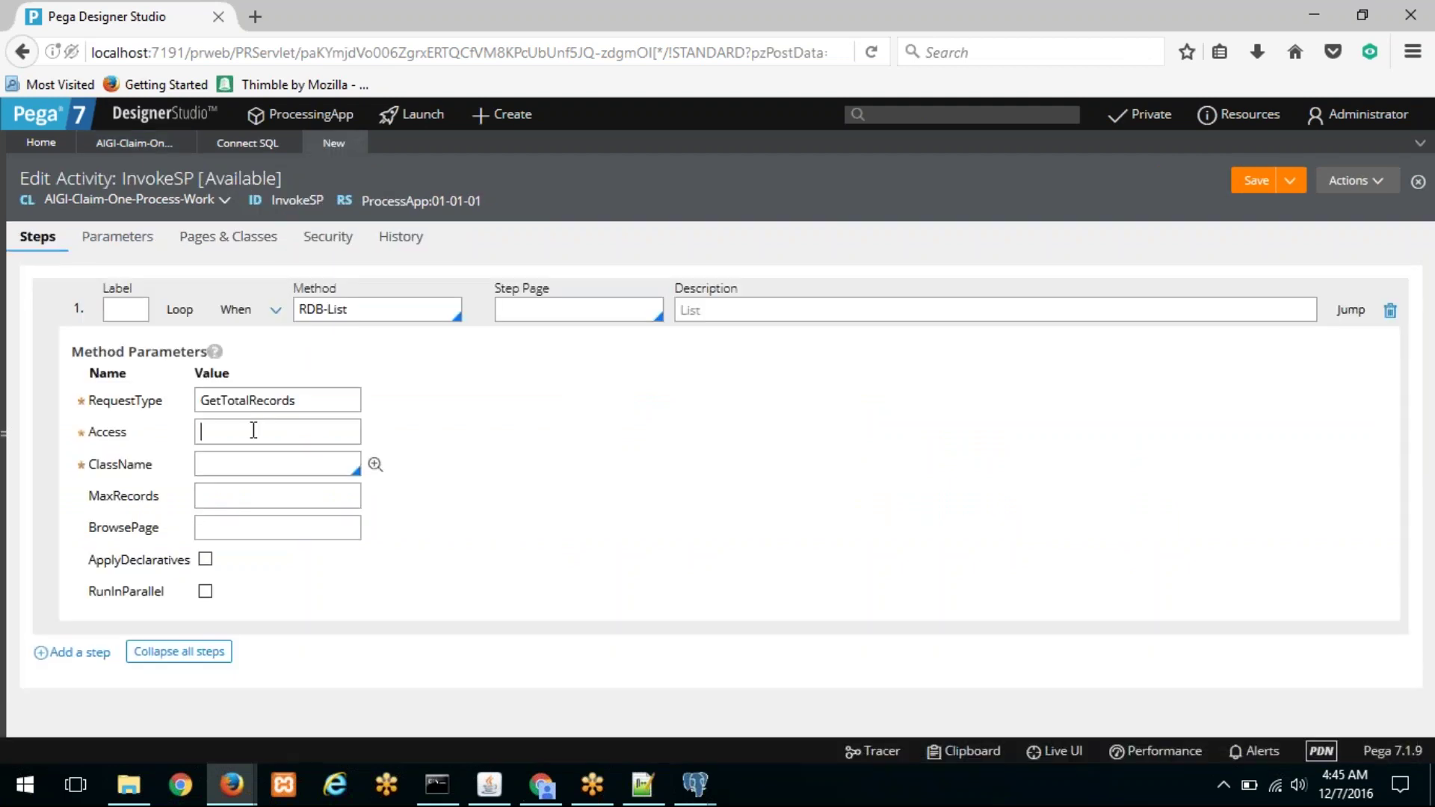
right_click(252, 431)
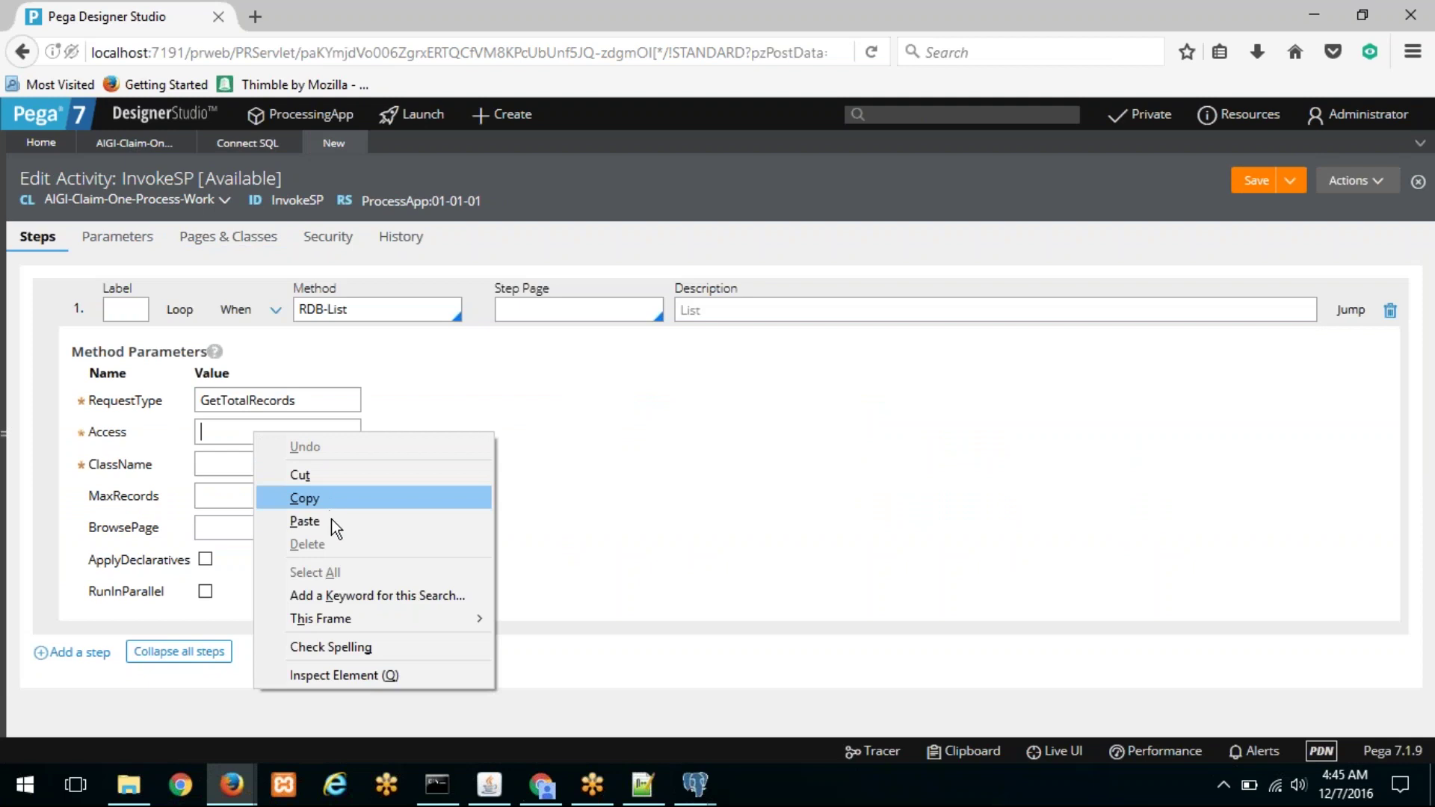
click(304, 522)
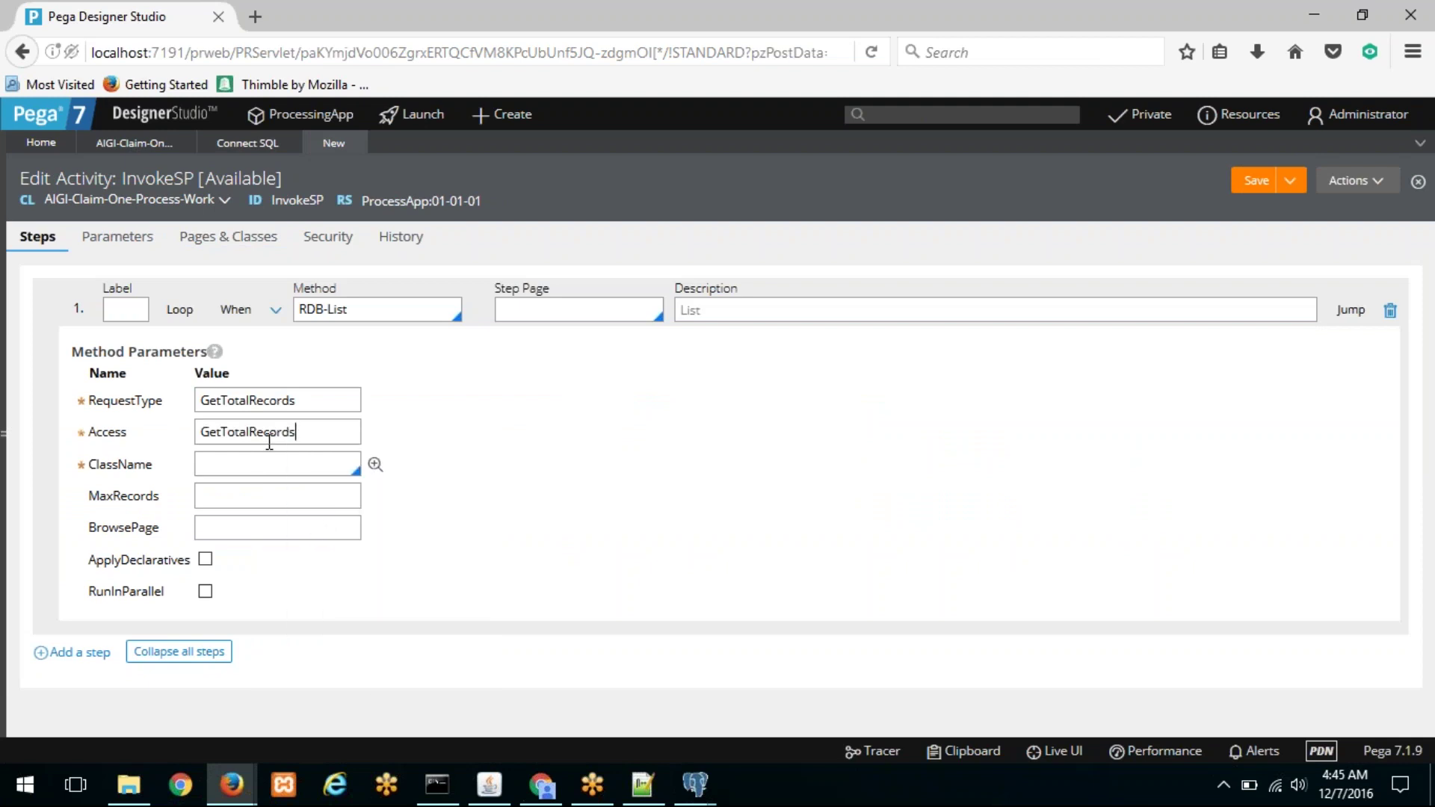
Step: Trim and retype the Access value so it reads GetInfo
drag(222, 431, 340, 433)
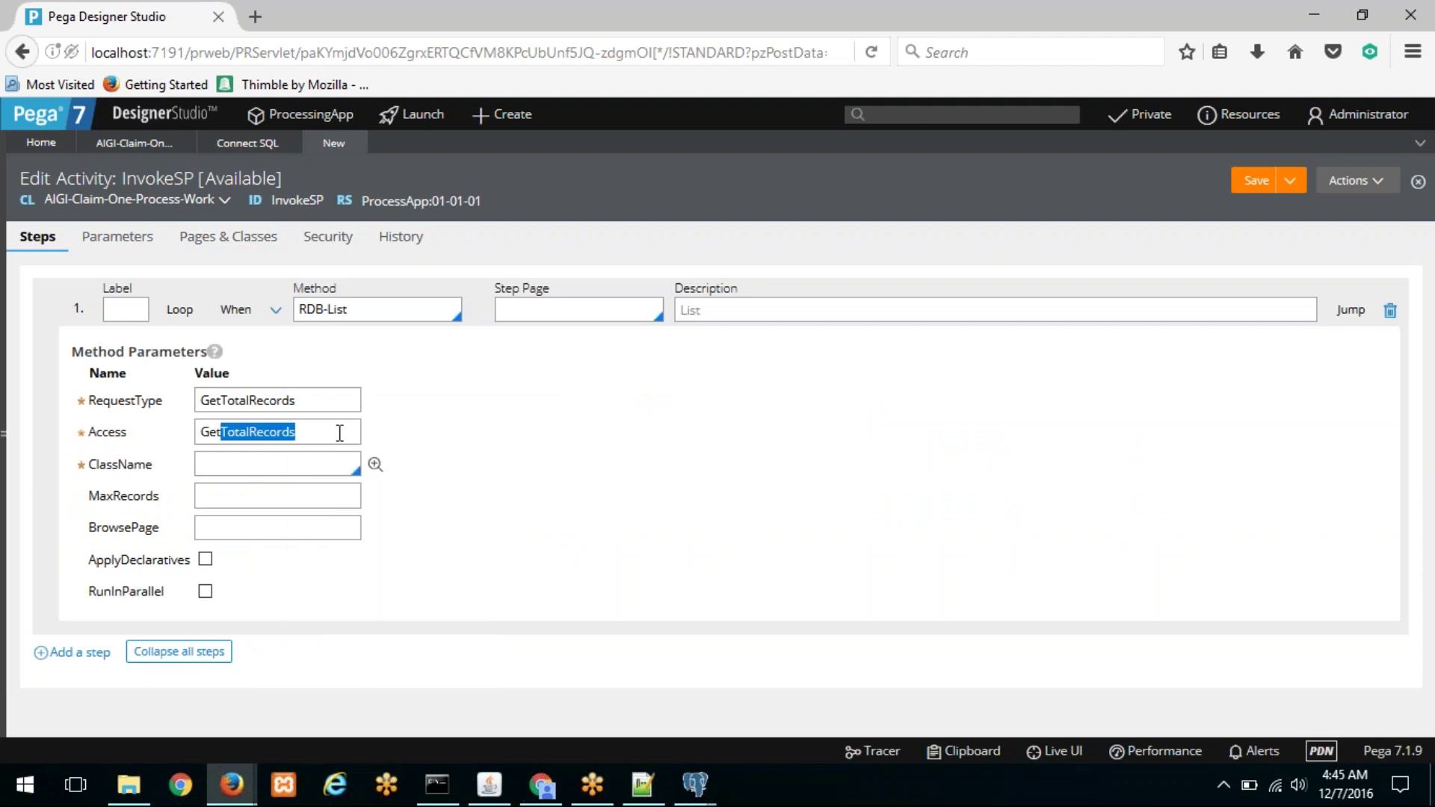
key(BackSpace)
text(iNFO)
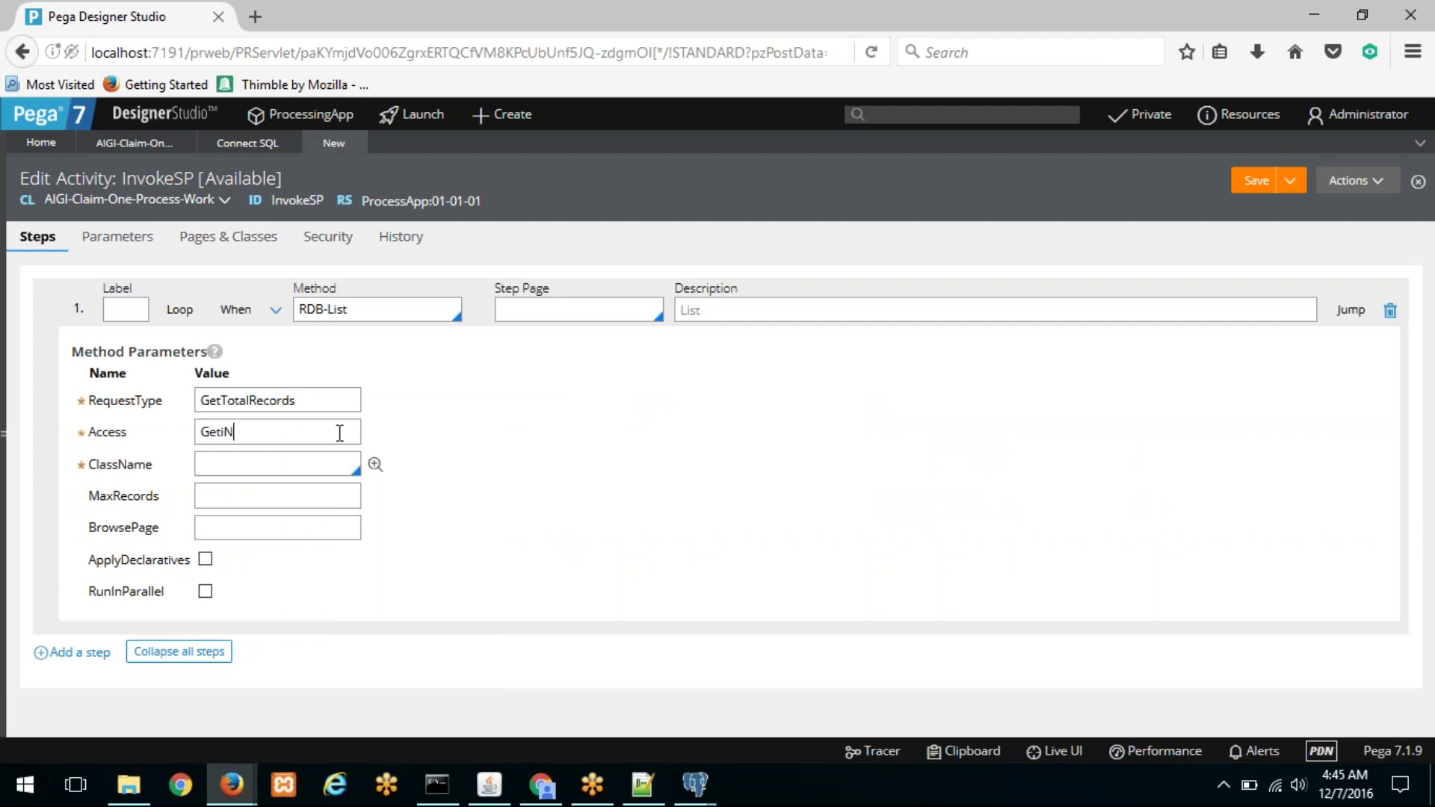
key(BackSpace)
key(BackSpace)
key(BackSpace)
key(BackSpace)
key(Caps_Lock)
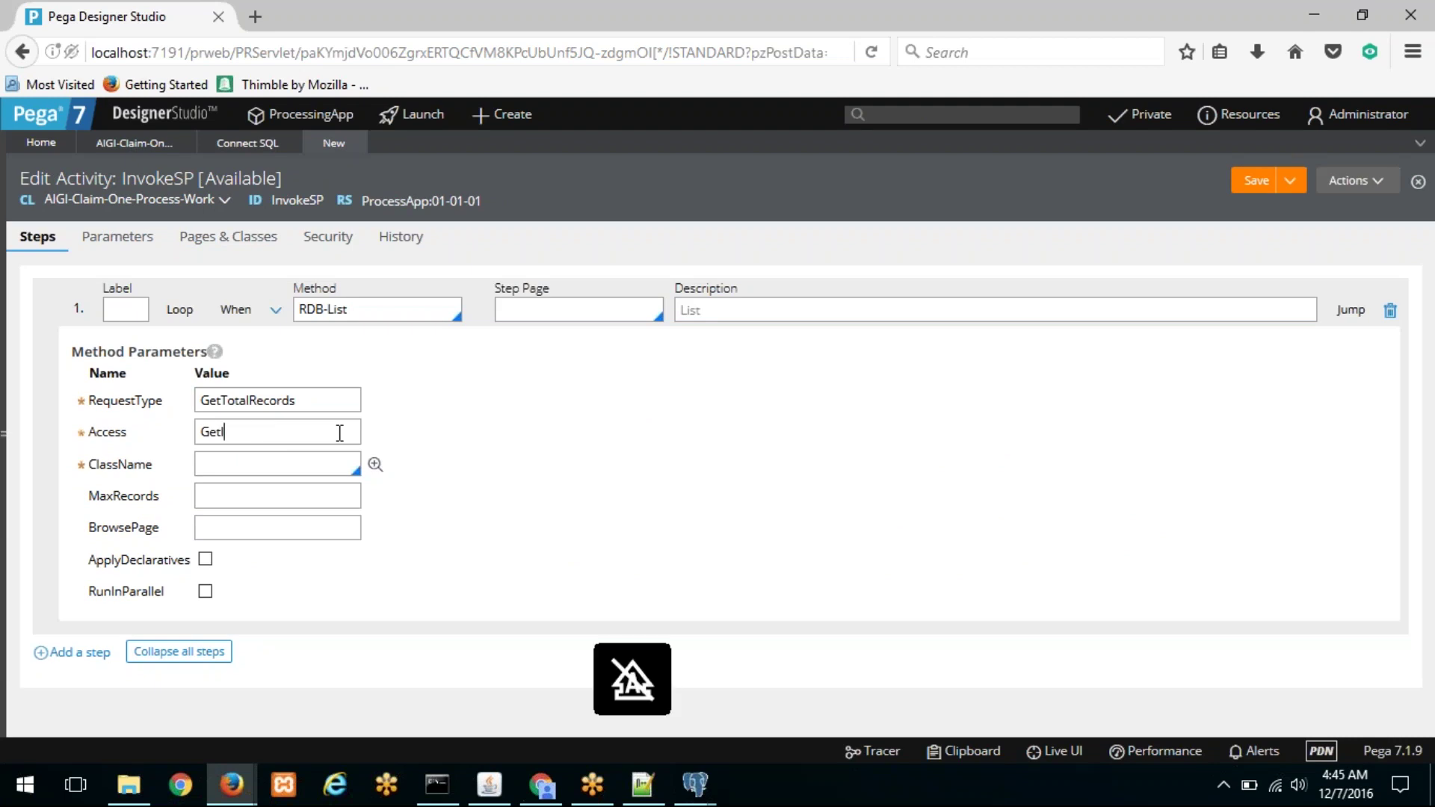
text(Info)
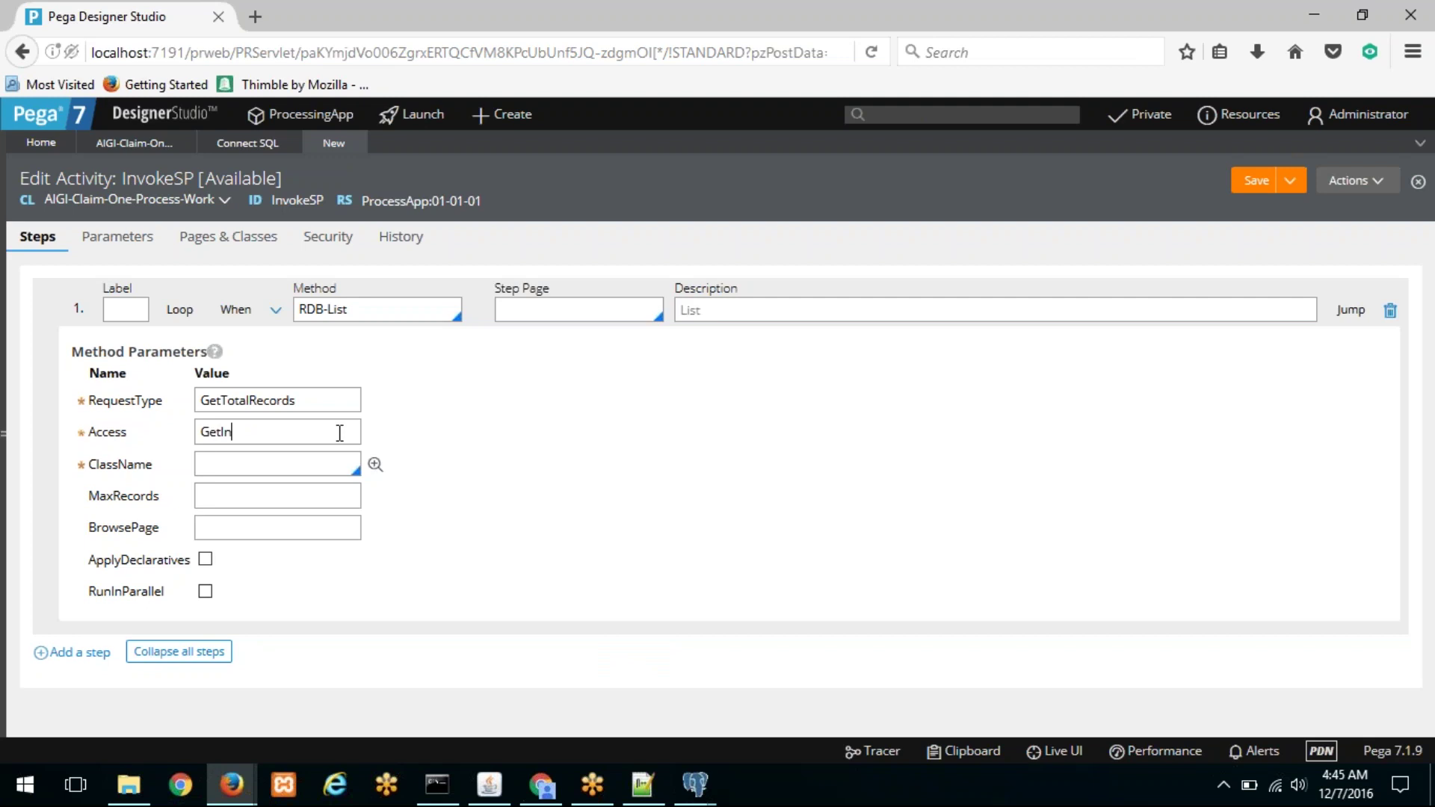
Step: Set ClassName to AIGI-Claim-One-Process-Work from the autocomplete suggestions
click(260, 458)
text(aigi-)
key(Down)
key(Down)
key(Down)
key(Down)
key(Down)
key(Down)
key(Down)
key(Down)
key(Down)
key(Down)
key(Down)
key(Down)
key(Down)
key(Down)
key(Down)
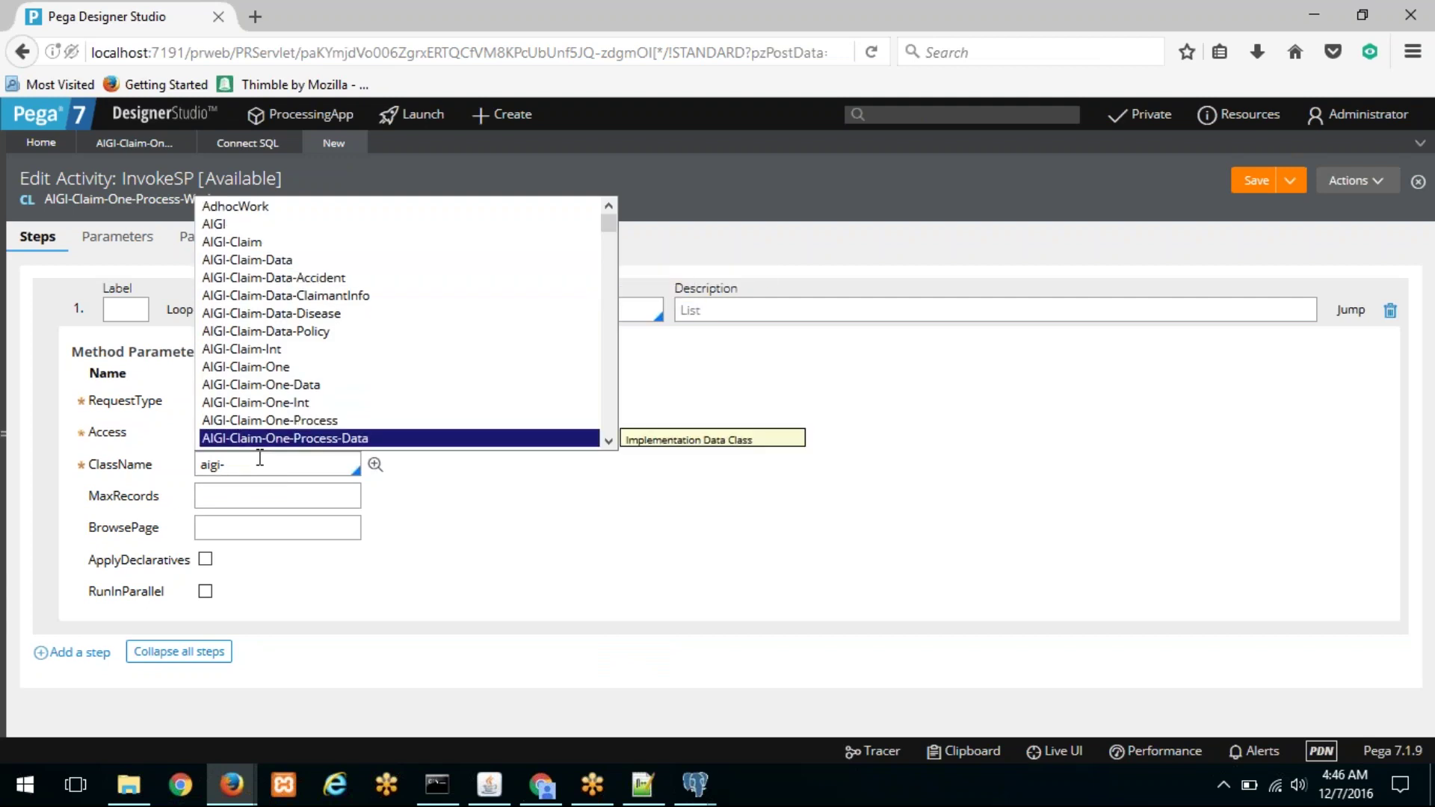
key(Down)
key(Down)
key(Down)
key(Down)
key(Up)
key(Up)
key(Return)
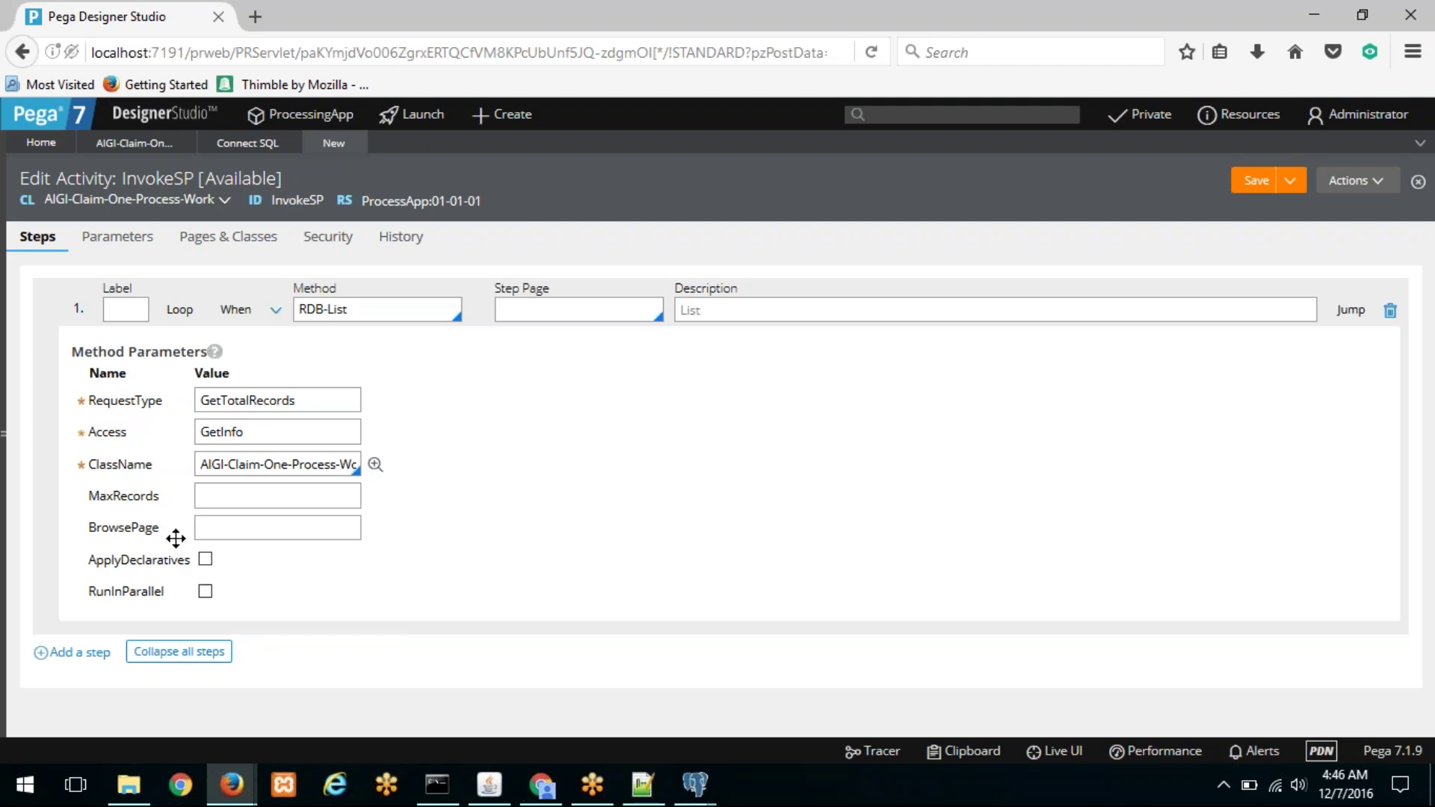
Step: Review the RDB-List method help window in Firefox
mouse_move(231, 783)
click(296, 715)
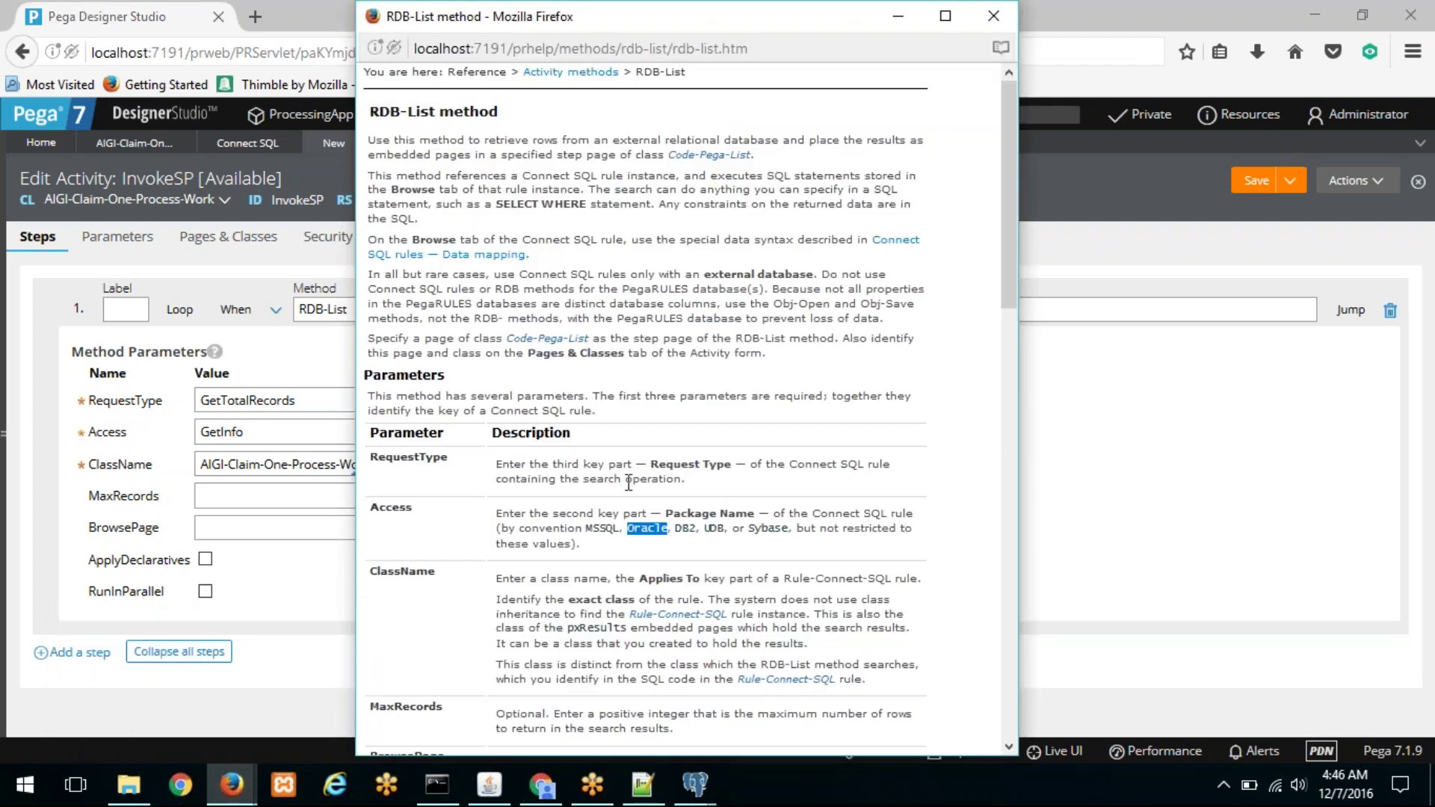
scroll(629, 482, down, 5)
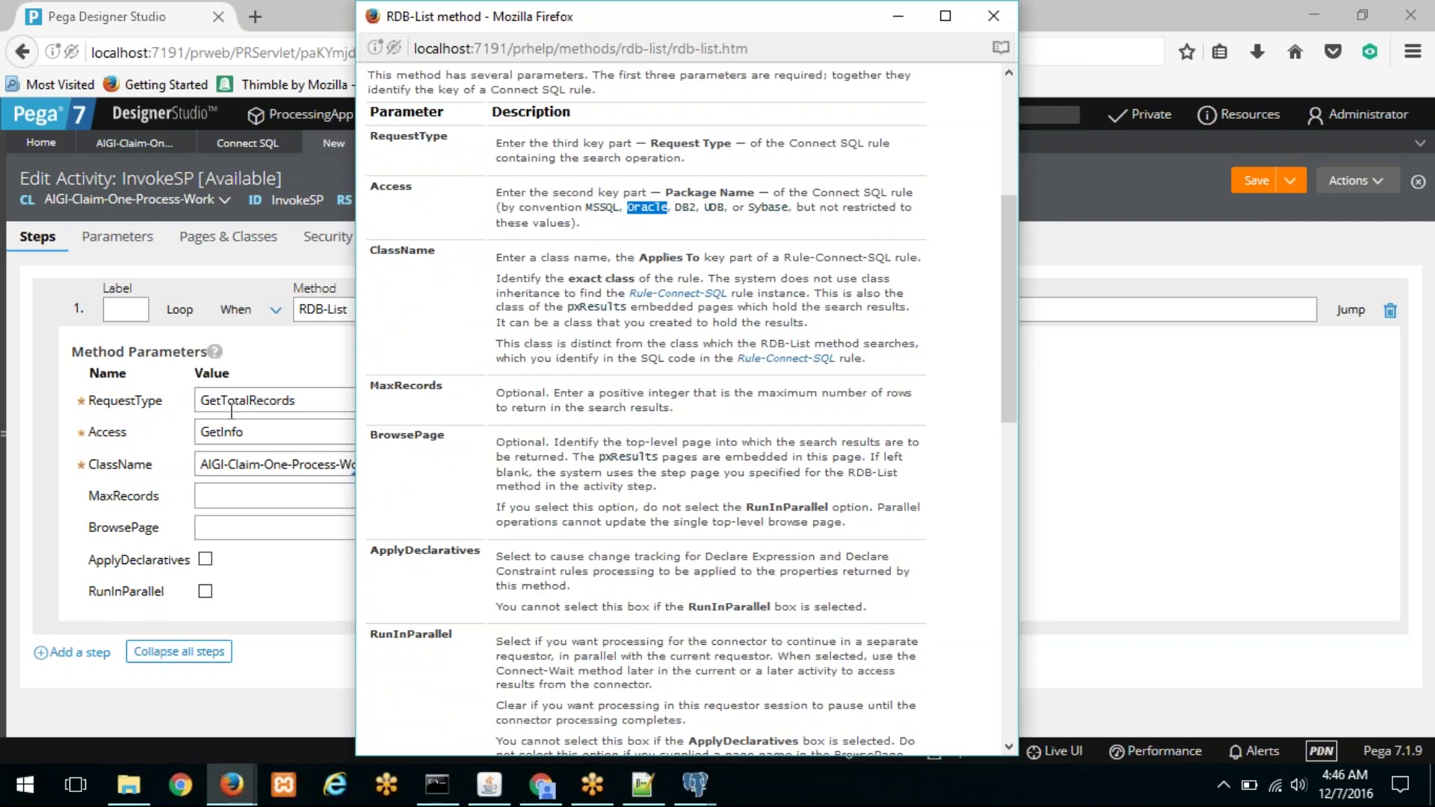
Step: Add a new empty step to InvokeSP and move it above the RDB-List step
click(338, 316)
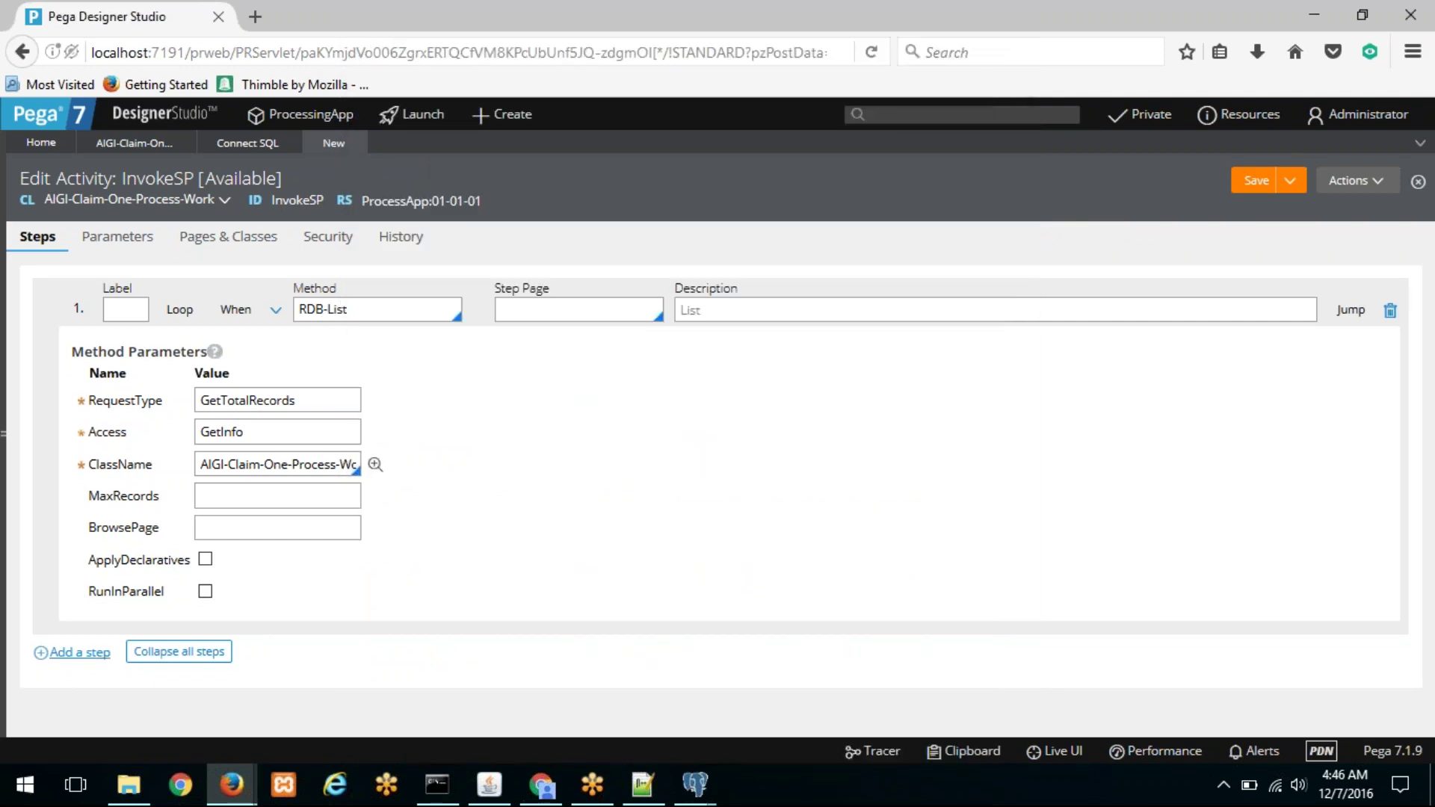
click(83, 652)
drag(80, 648, 80, 710)
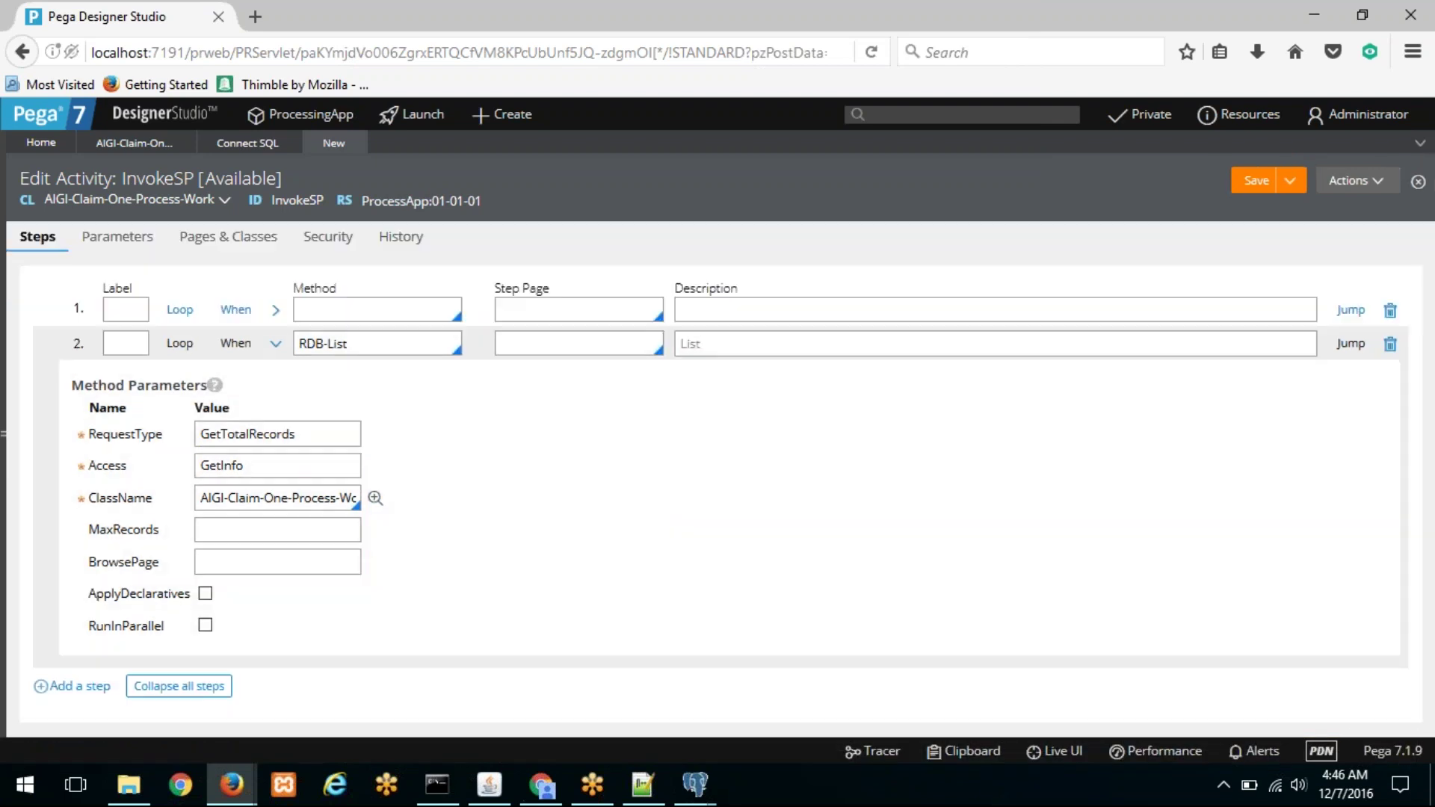
Step: Set step 1's method to Page-New with step page SP
click(318, 308)
text(Page)
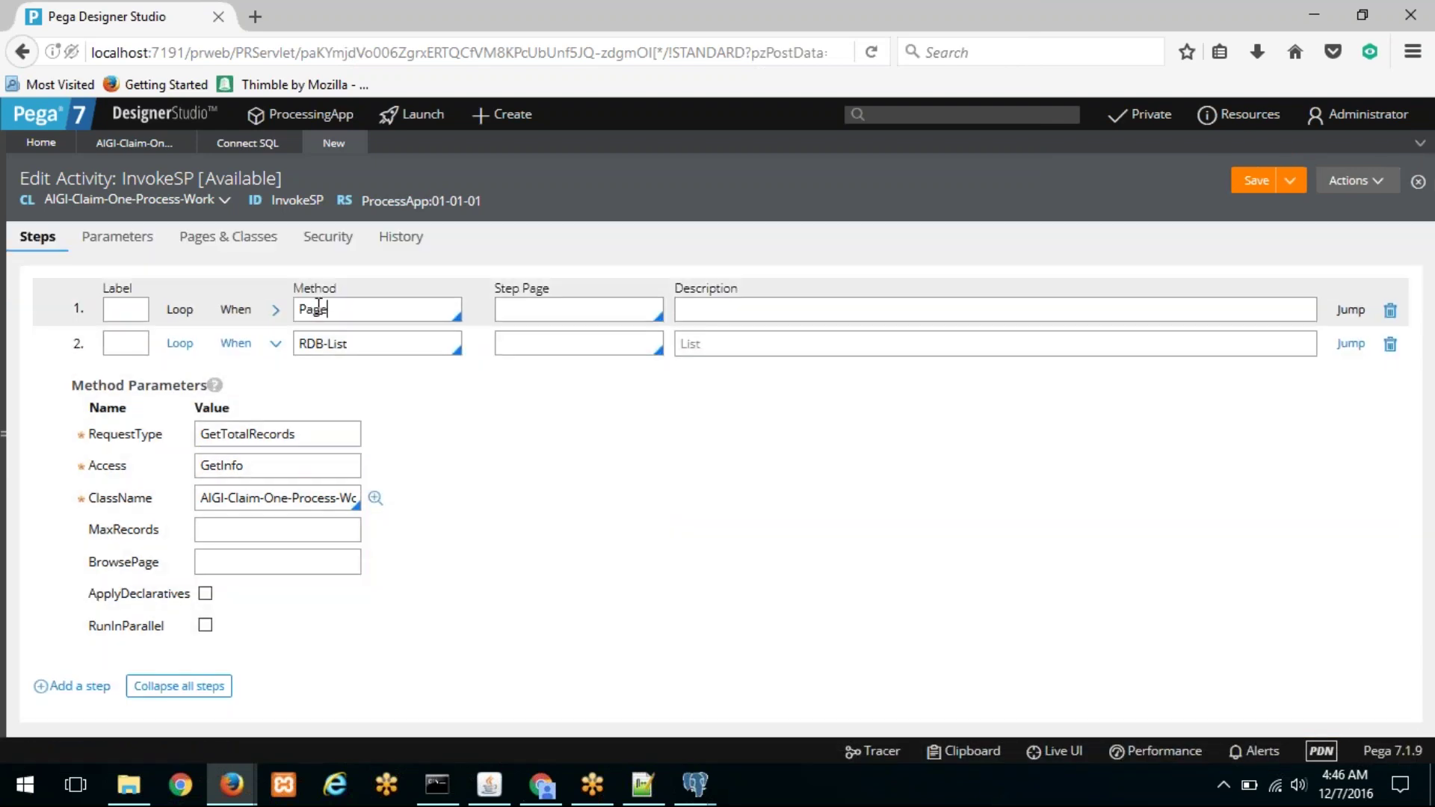
text(-New)
click(547, 307)
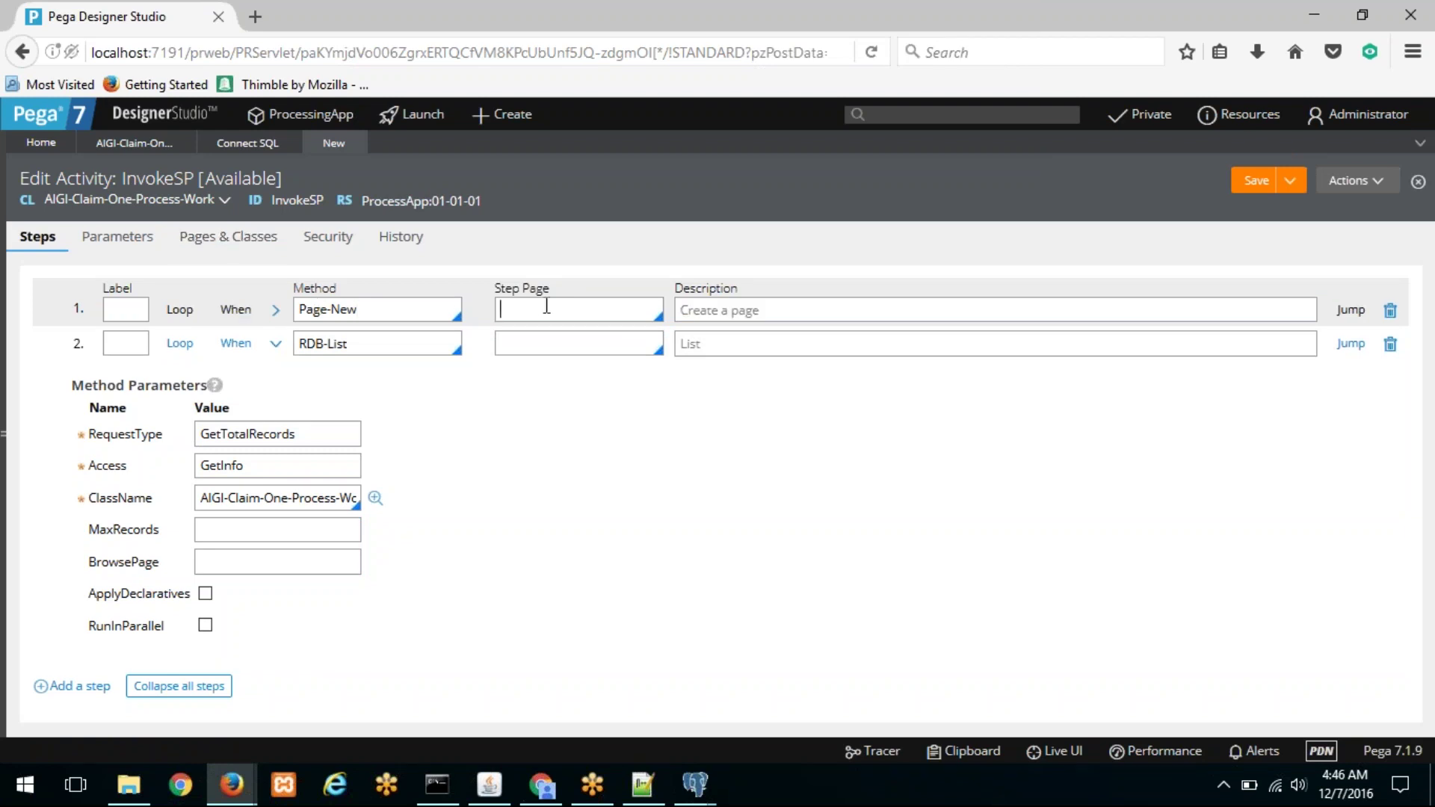
text(SP)
drag(547, 307, 479, 309)
key(ctrl+c)
Step: Declare page SP with class AIGI-Claim-One-Process-Work on Pages & Classes, then go back to Steps
click(251, 247)
click(464, 307)
key(ctrl+v)
click(568, 310)
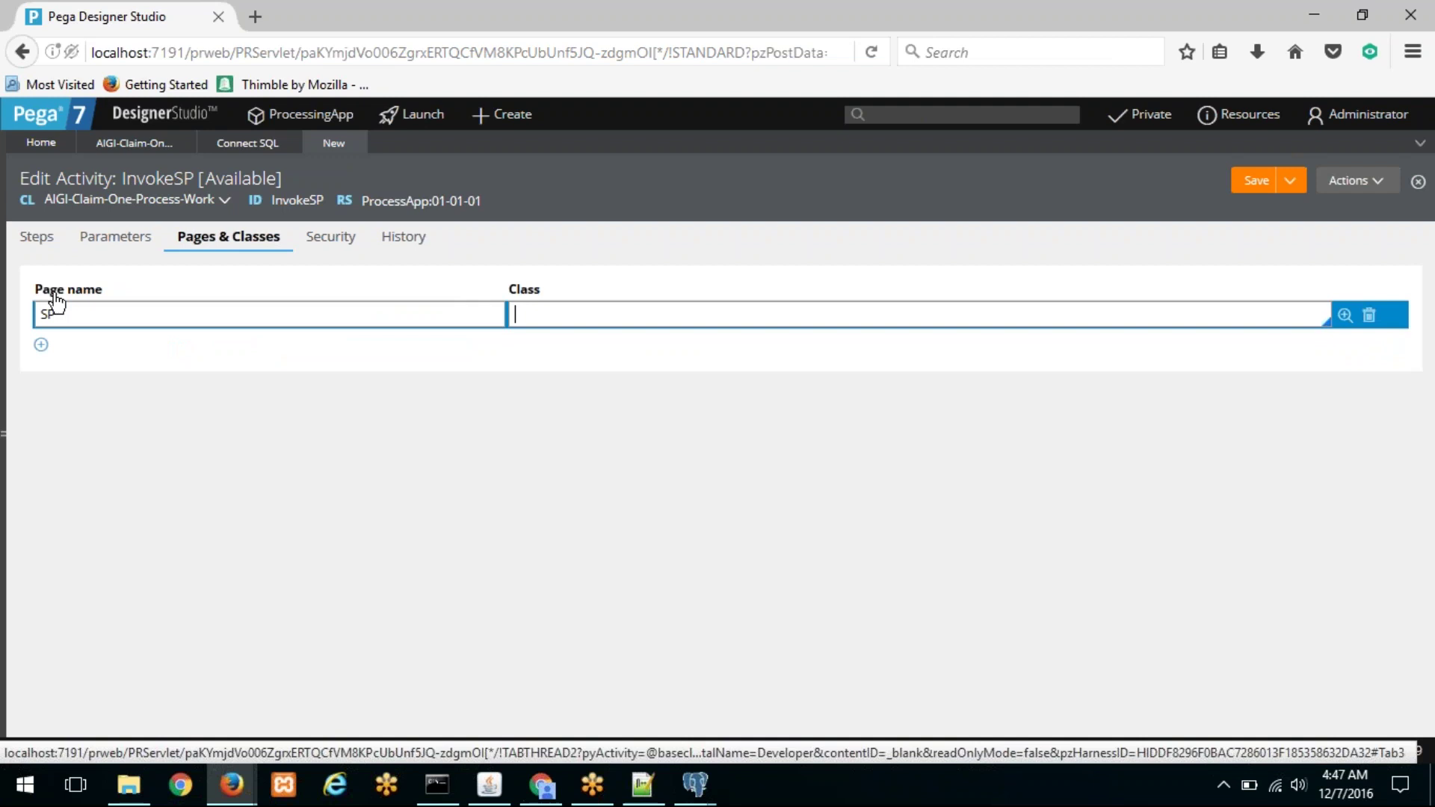
key(Caps_Lock)
text(AIGI-CLA)
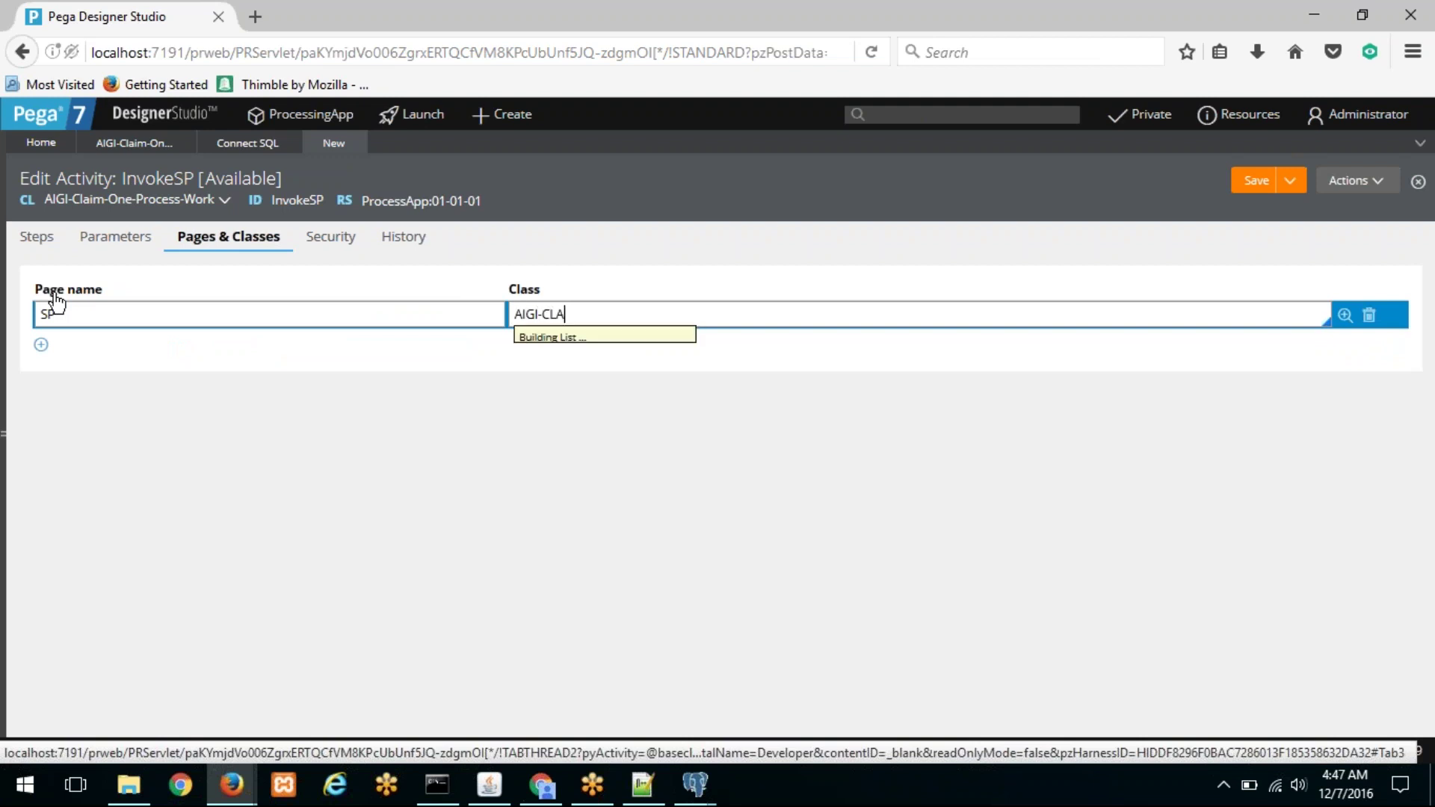
key(Down)
key(Down)
key(Down)
key(Down)
key(Down)
key(Down)
key(Down)
key(Down)
key(Down)
key(Down)
key(Down)
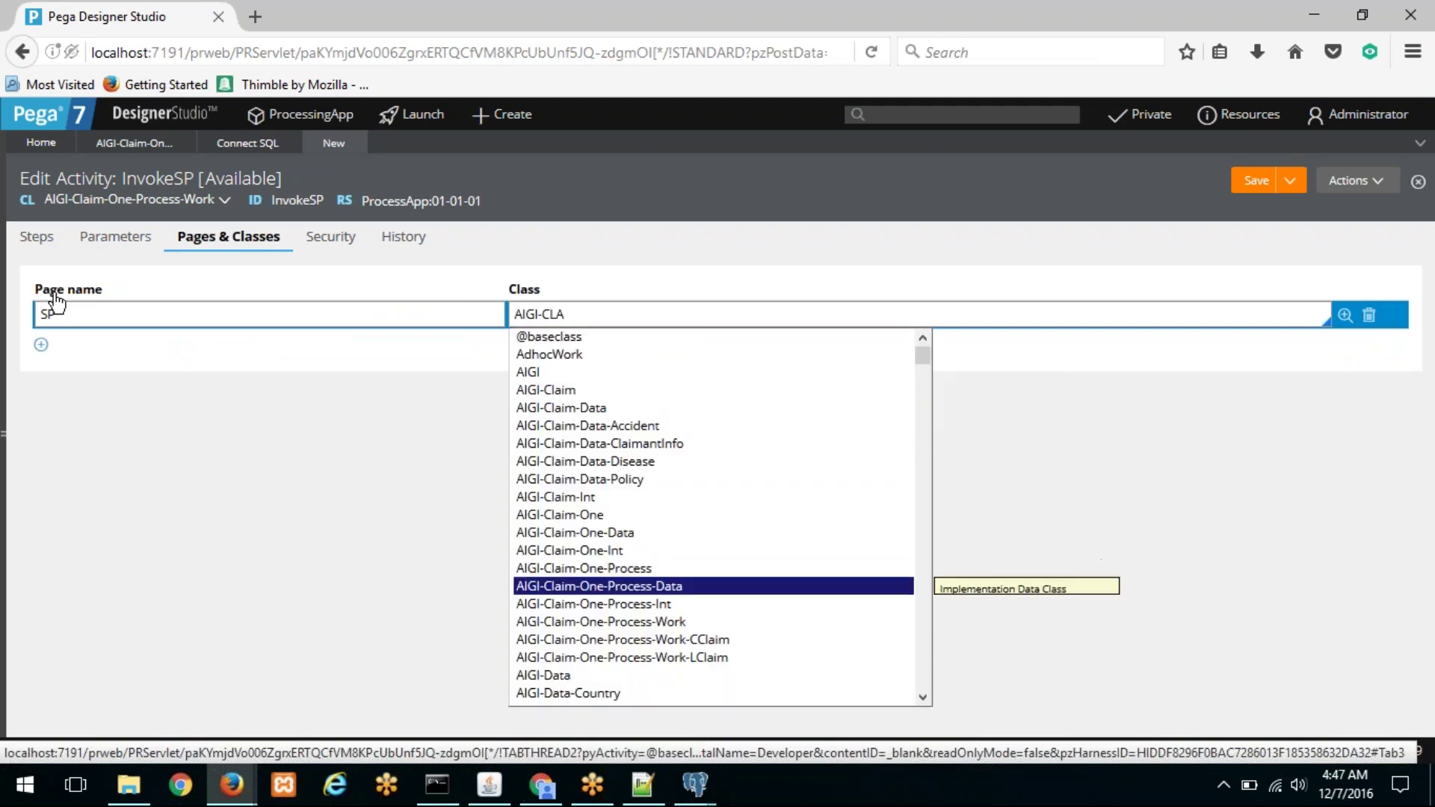
key(Down)
key(Down)
key(Down)
key(Up)
key(Return)
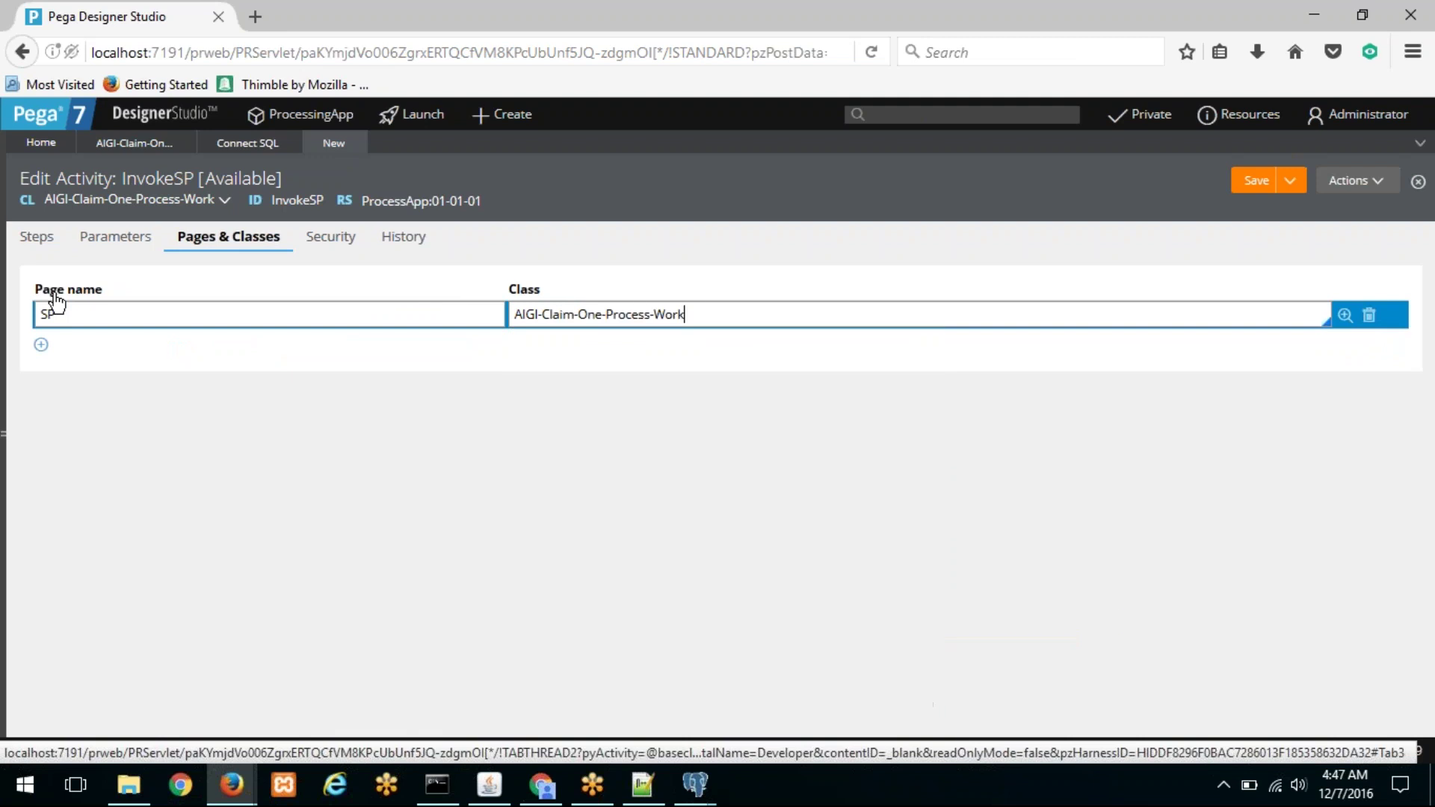
click(34, 241)
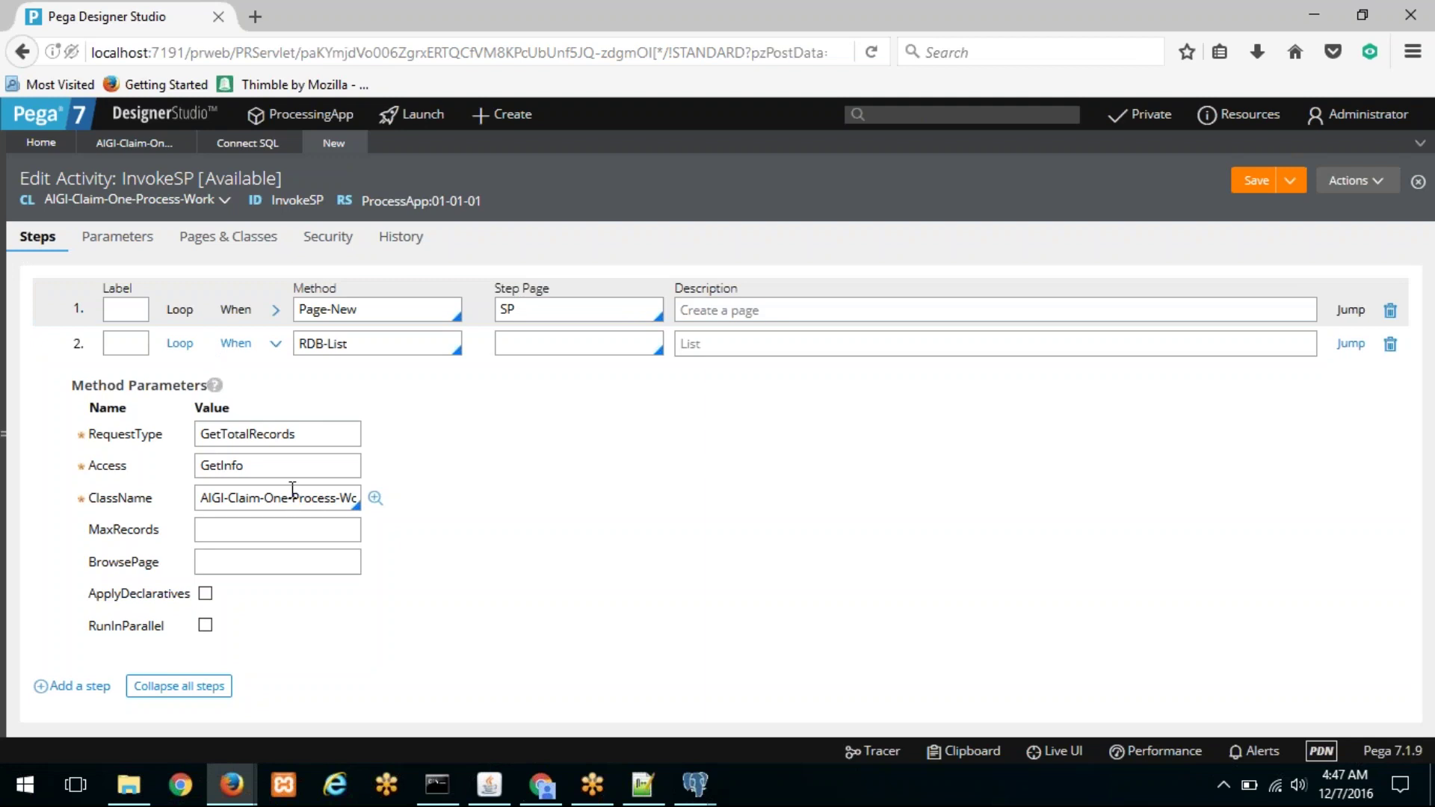
Step: Set BrowsePage to SP, save, and review the blank RDB-List parameter errors, starting to fix Access
click(254, 563)
text(SP)
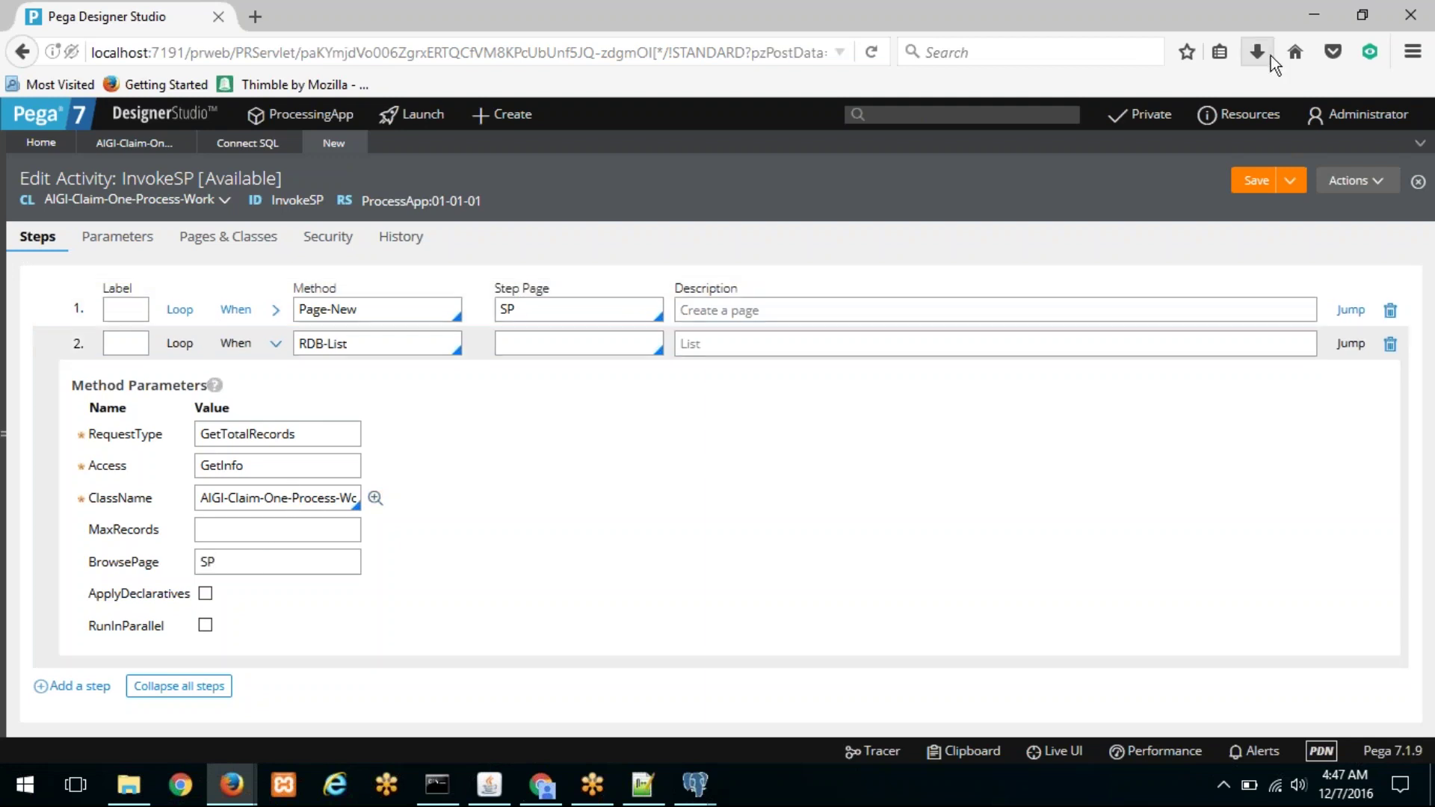
click(1258, 182)
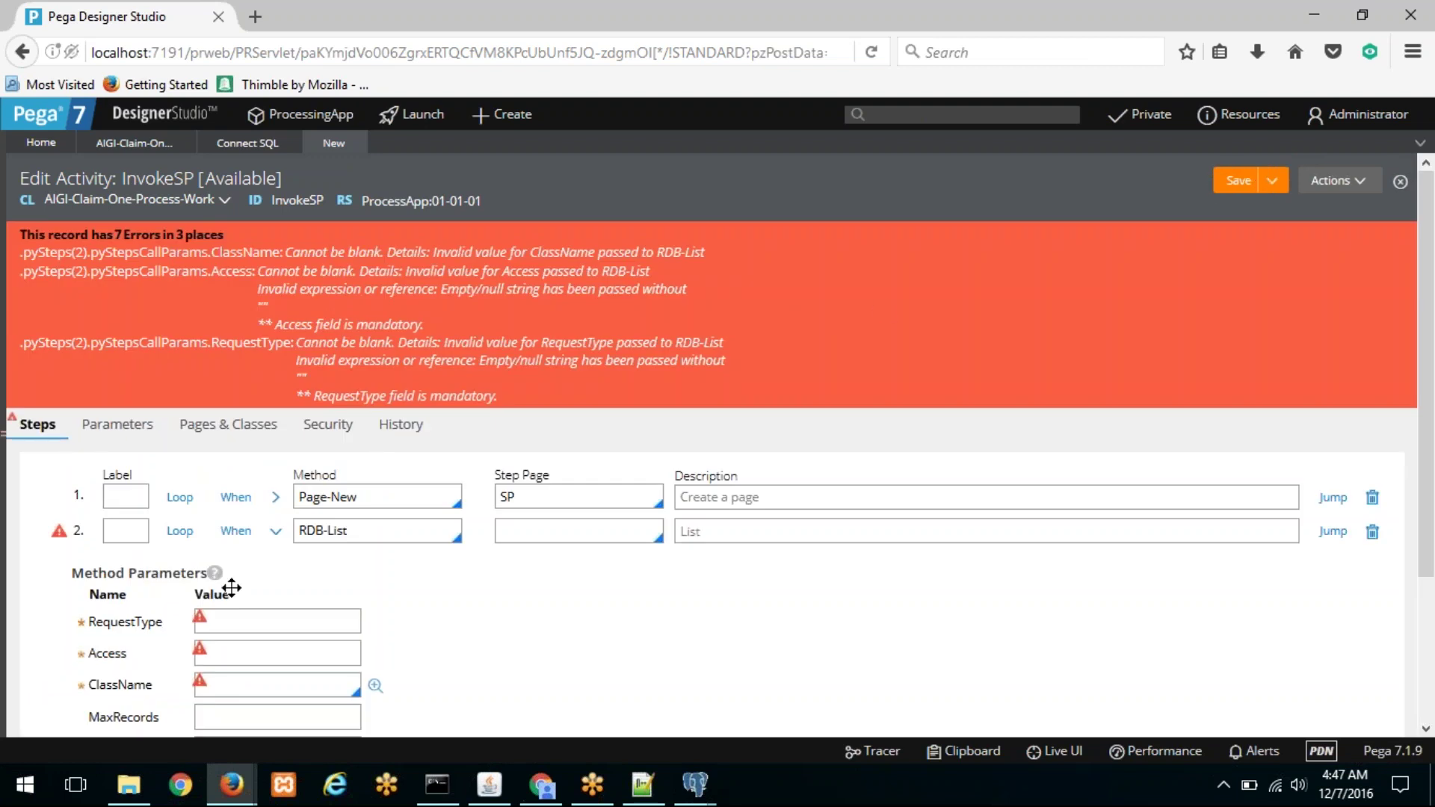
scroll(232, 588, down, 2)
scroll(232, 588, down, 2)
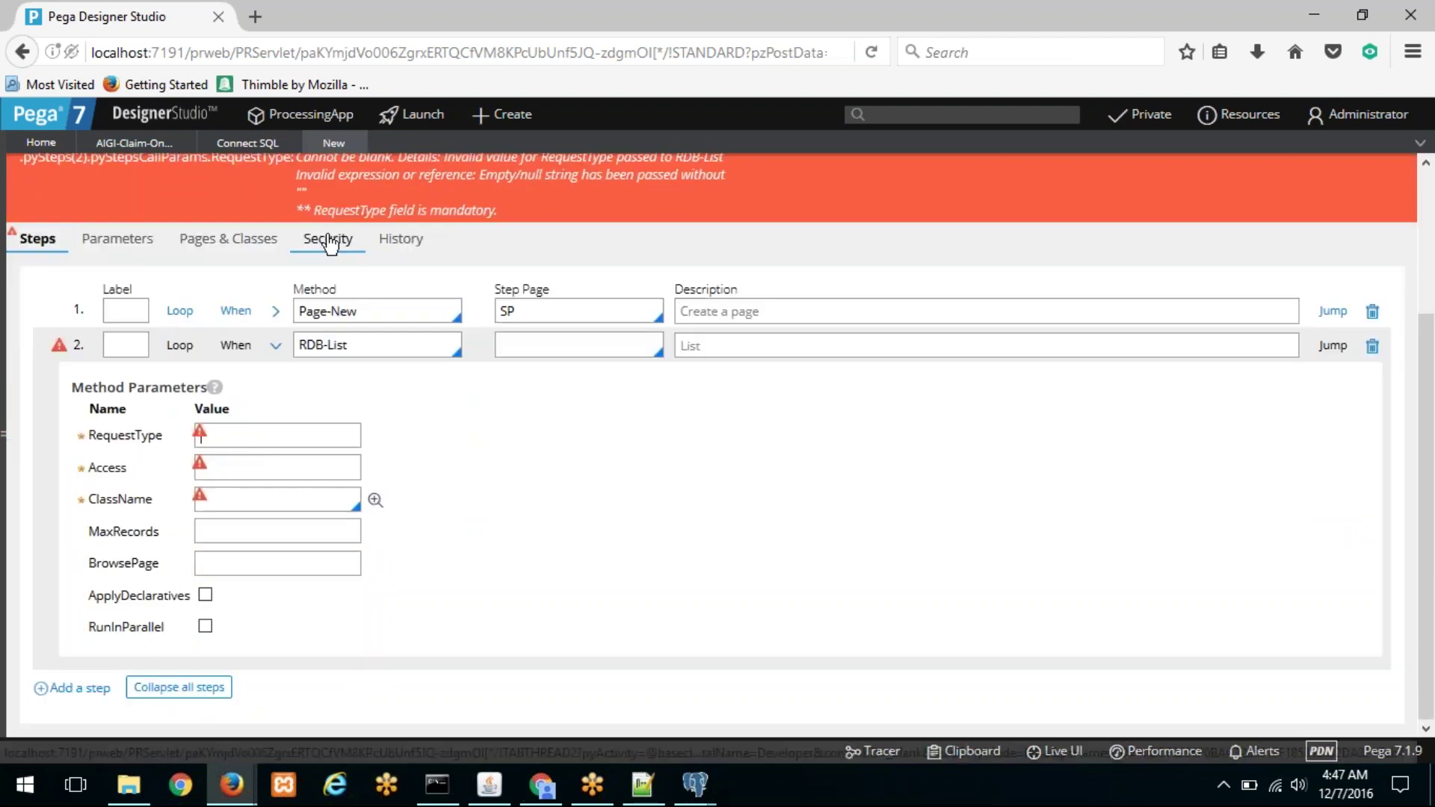
click(234, 465)
text(sp)
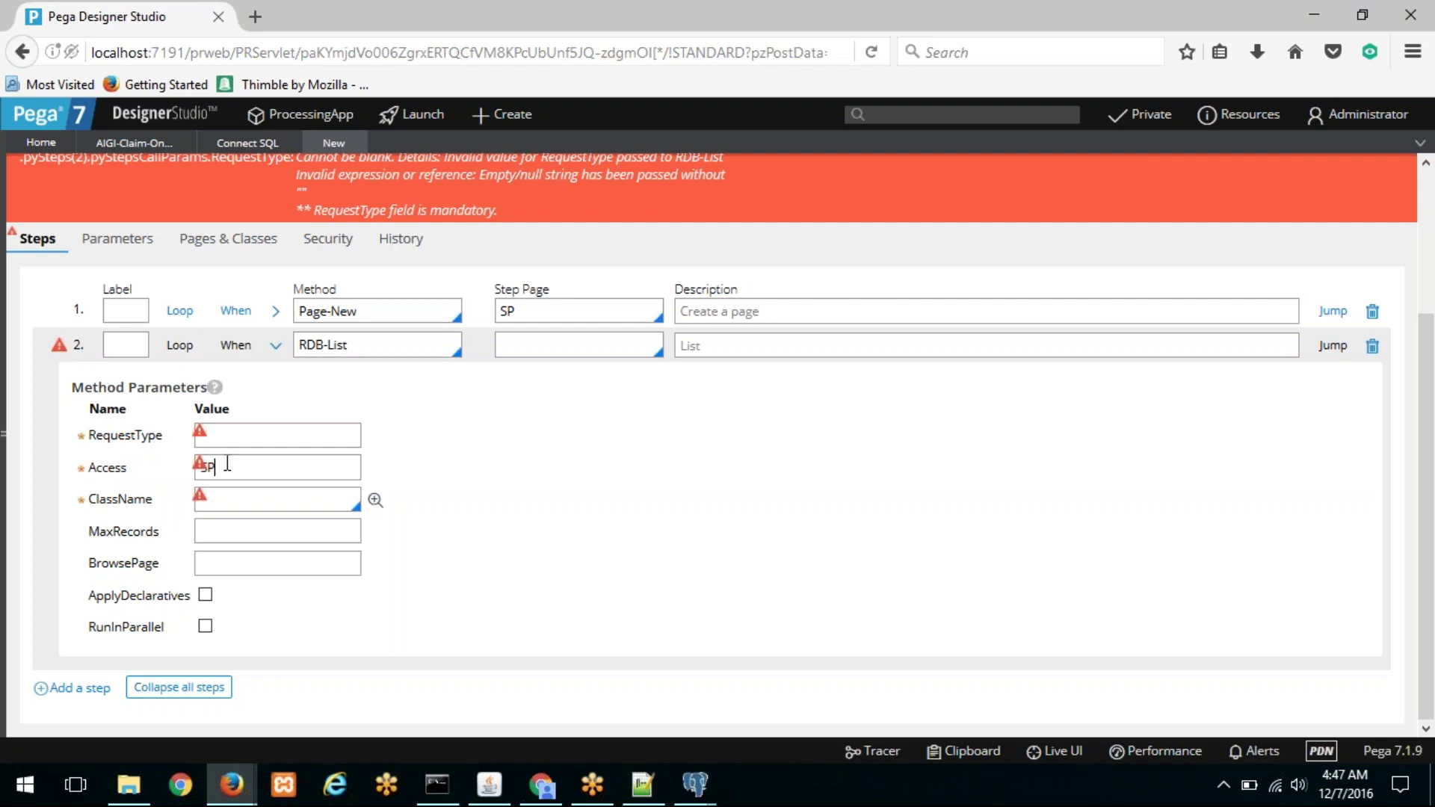
text(SP)
double_click(229, 467)
Step: Open the GetTotalRecords Connect SQL rule and copy its request type name
click(254, 149)
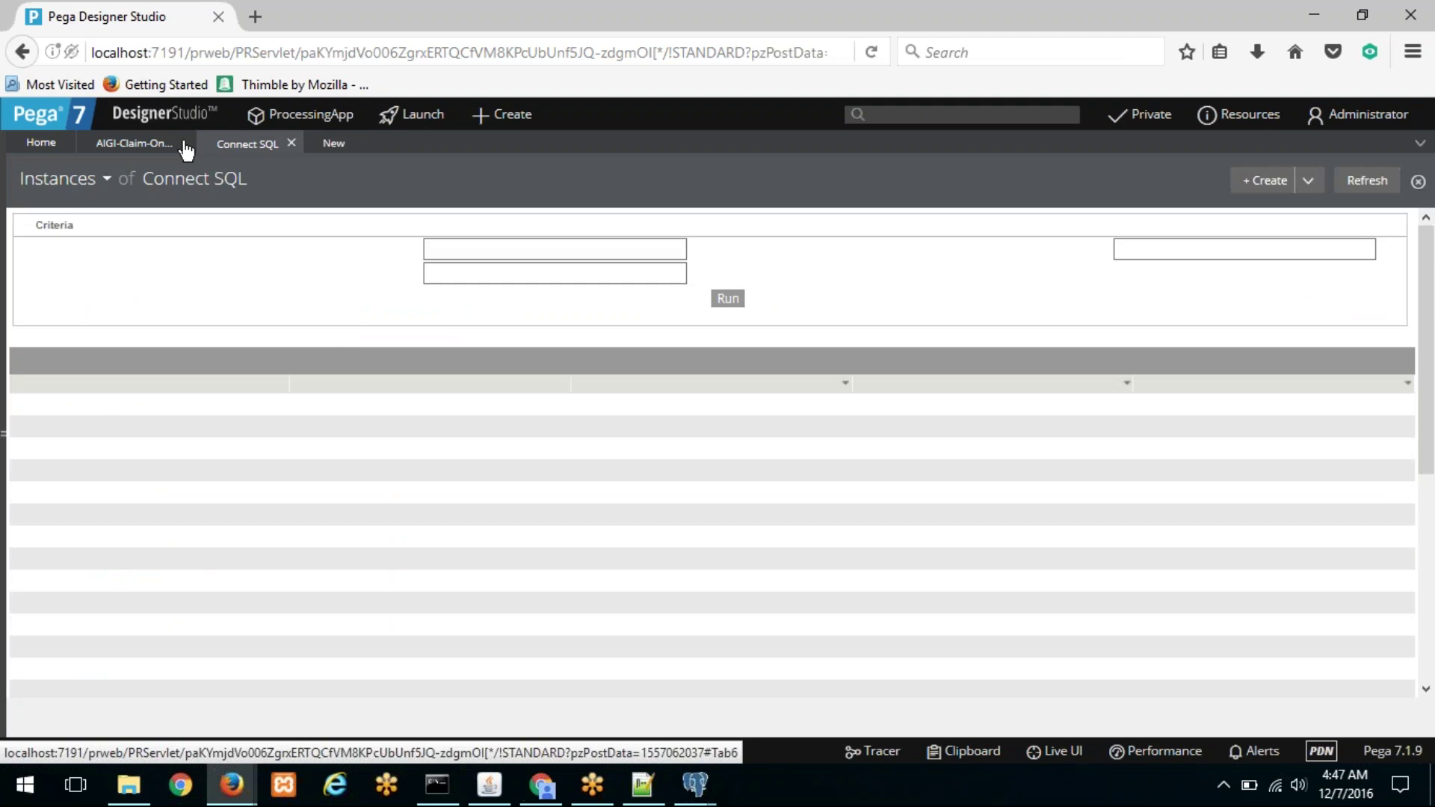
click(183, 147)
double_click(288, 201)
key(ctrl+c)
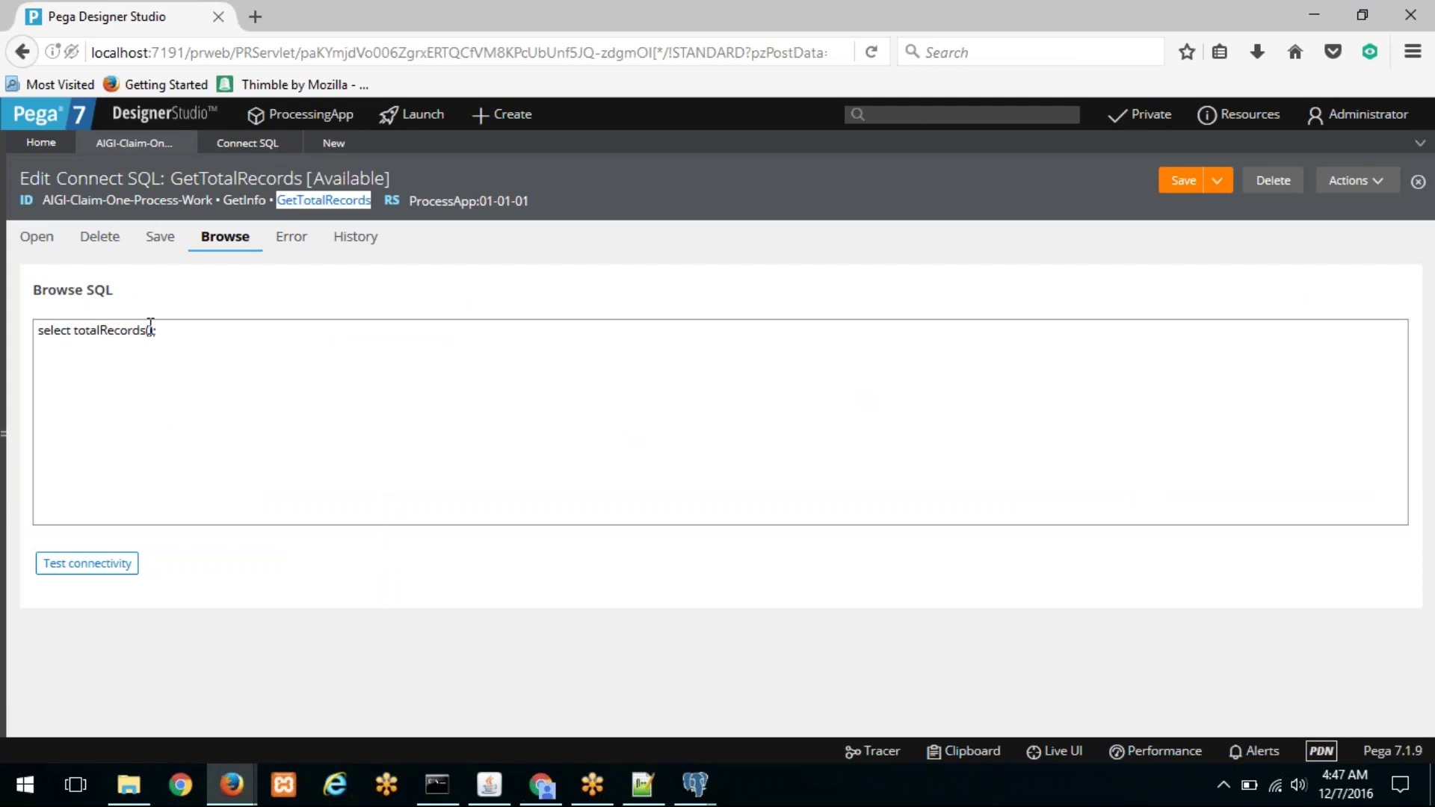
Step: Paste GetTotalRecords into the RDB-List step's RequestType field
click(324, 157)
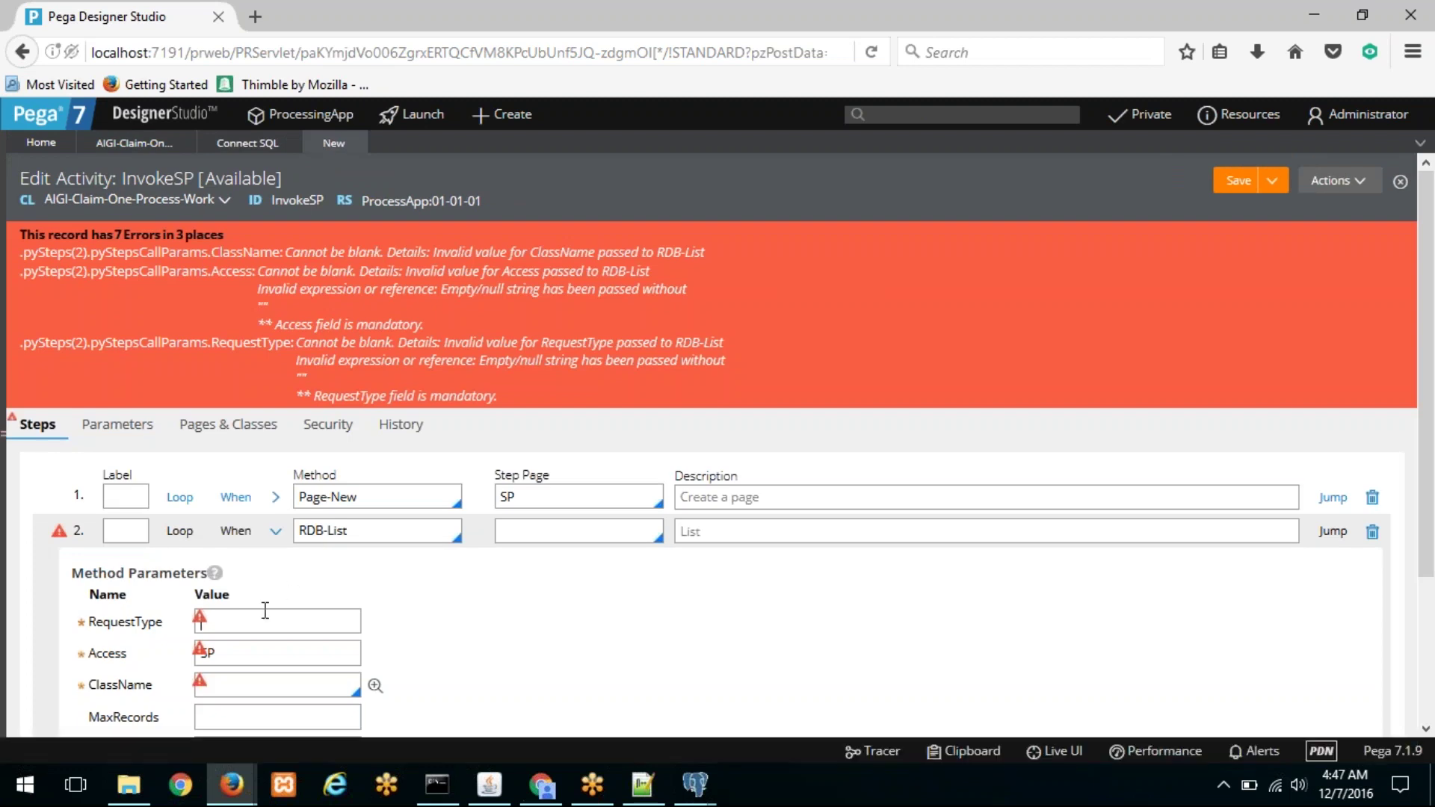
scroll(231, 359, down, 1)
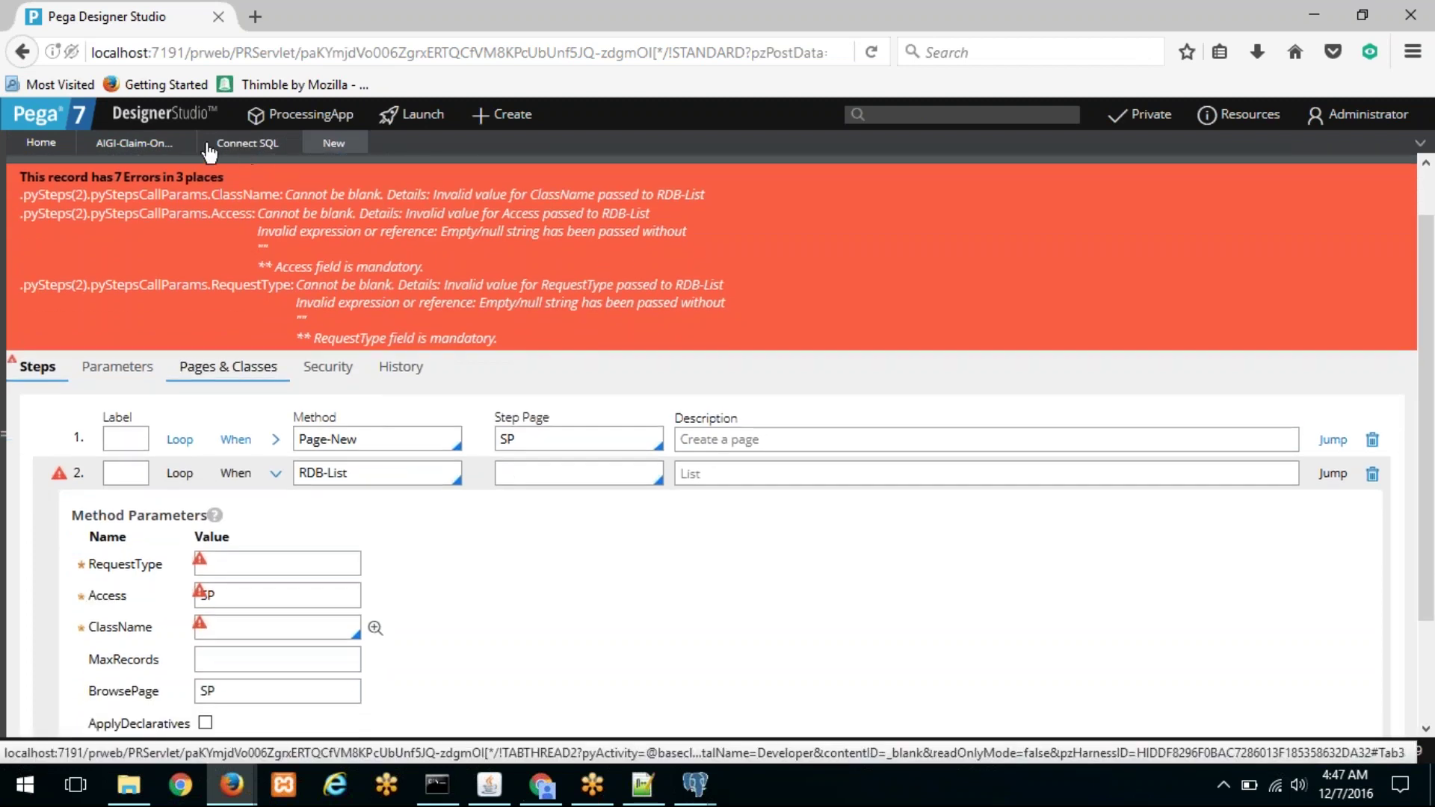
click(211, 146)
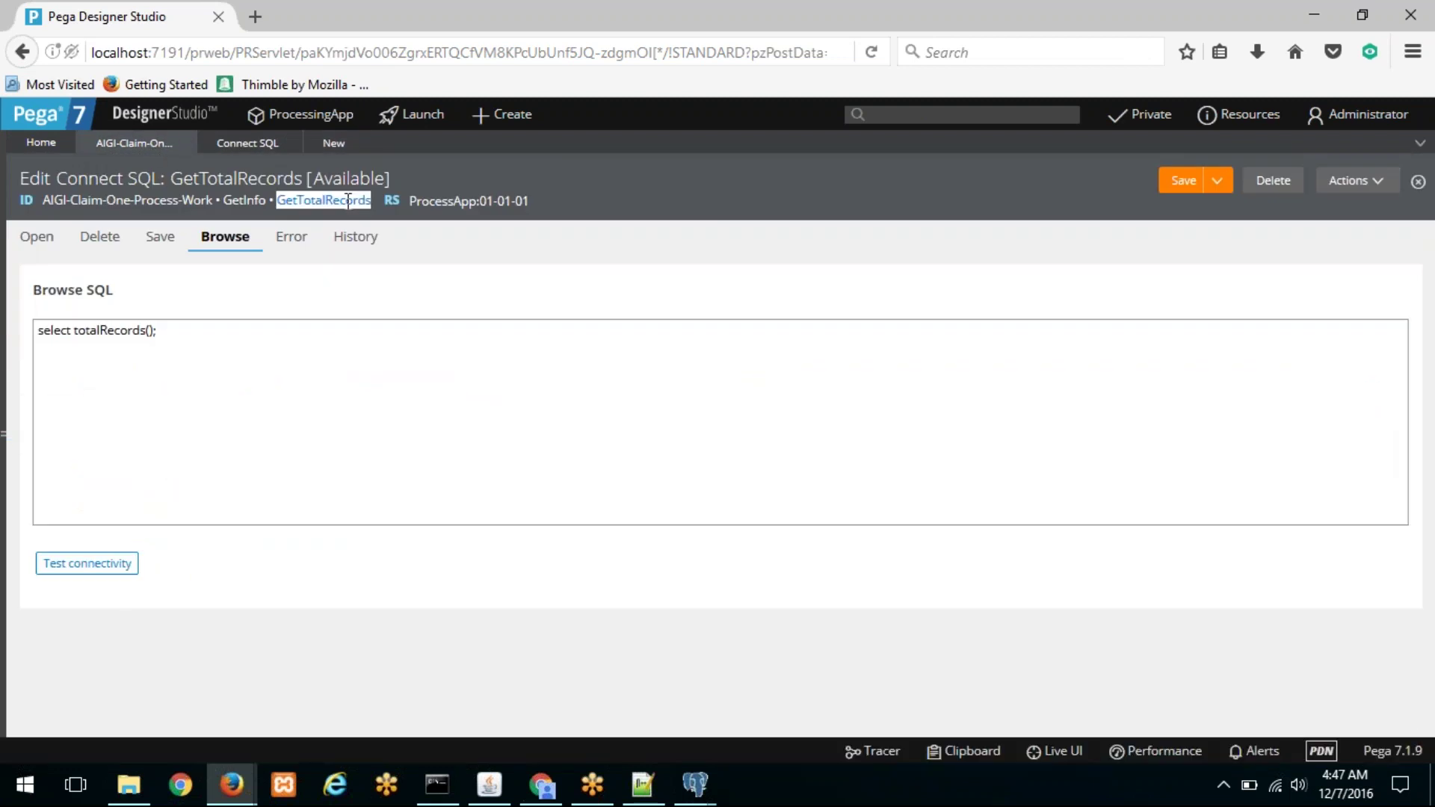
click(325, 143)
click(263, 621)
key(ctrl+v)
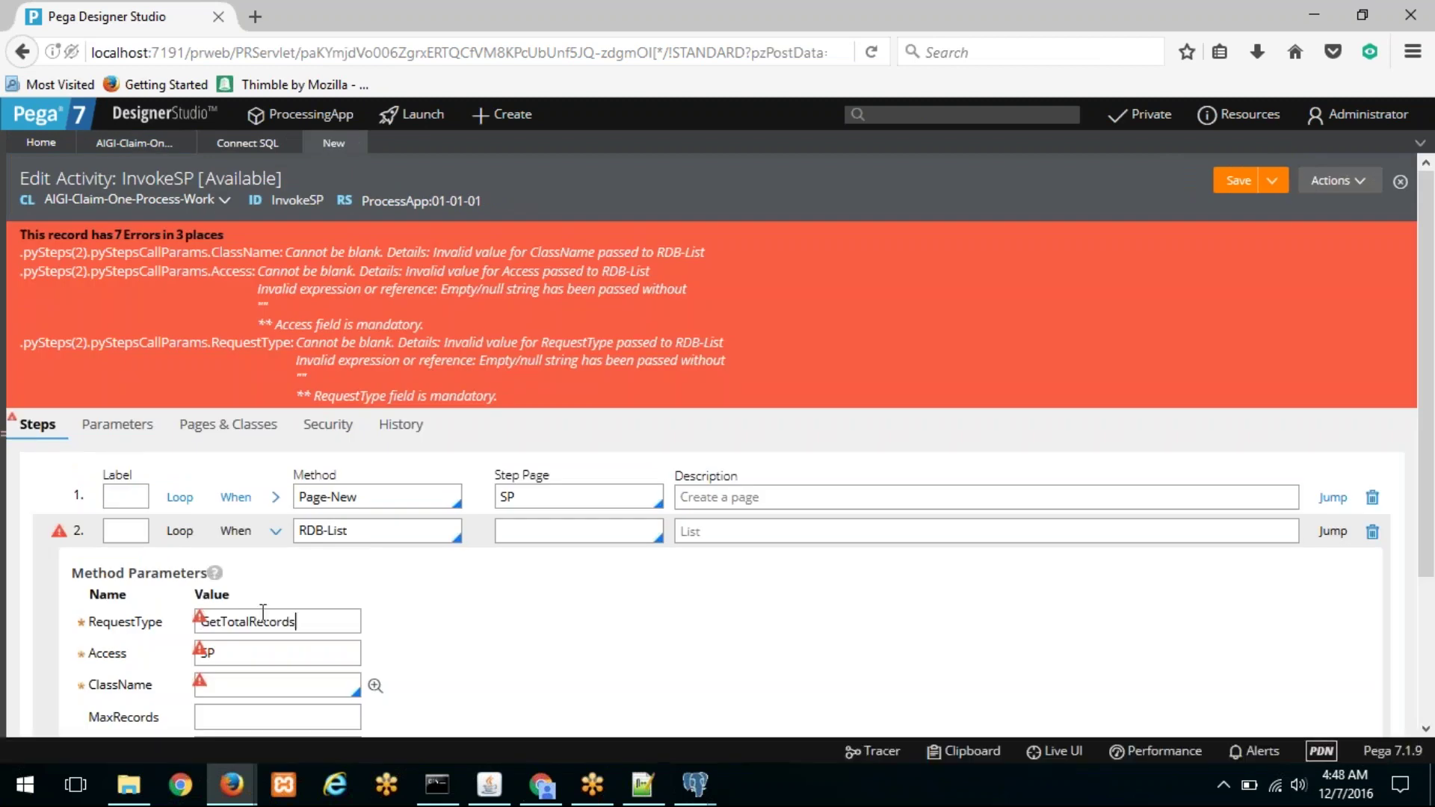
Step: Replace the Access value with GetInfo from the Connect SQL rule
click(142, 146)
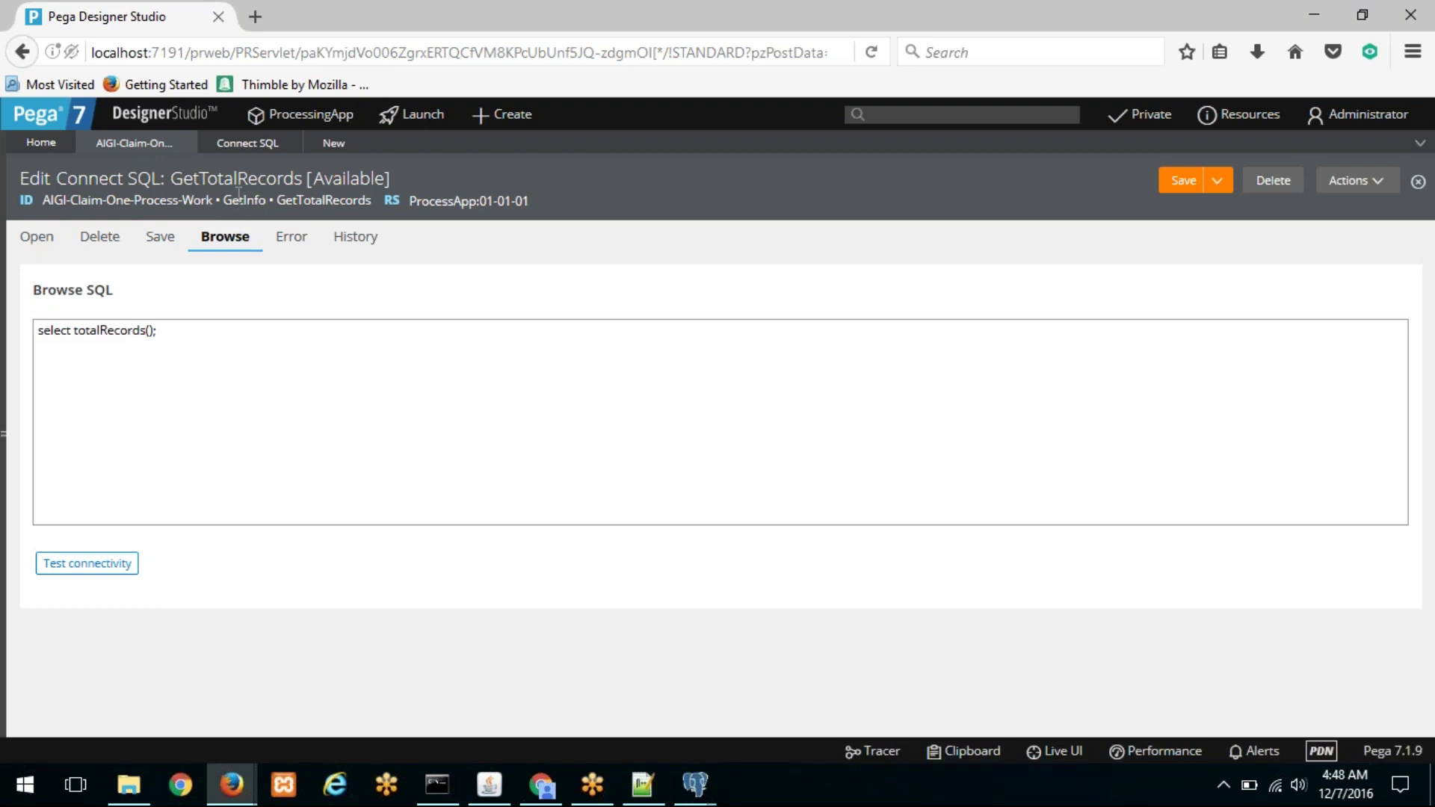
click(333, 144)
double_click(212, 652)
text(GetInfo)
key(Tab)
Step: Set ClassName to AIGI-Claim-One-Process-Work and save the InvokeSP activity
key(Caps_Lock)
key(Caps_Lock)
text(AIGI-CLA)
key(Down)
key(Down)
key(Down)
key(Down)
key(Down)
key(Down)
key(Down)
key(Down)
key(Down)
key(Down)
key(Down)
key(Down)
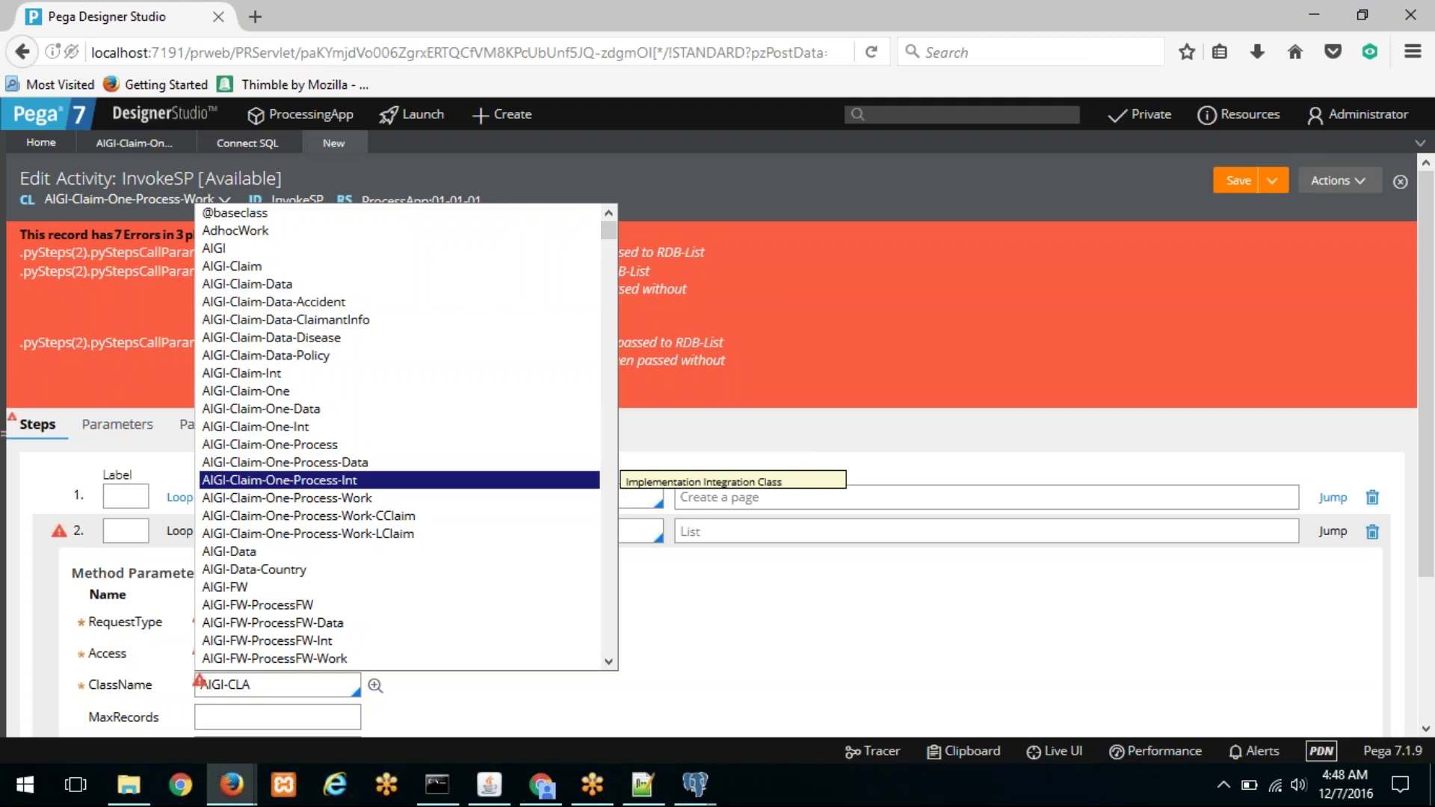
key(Down)
key(Return)
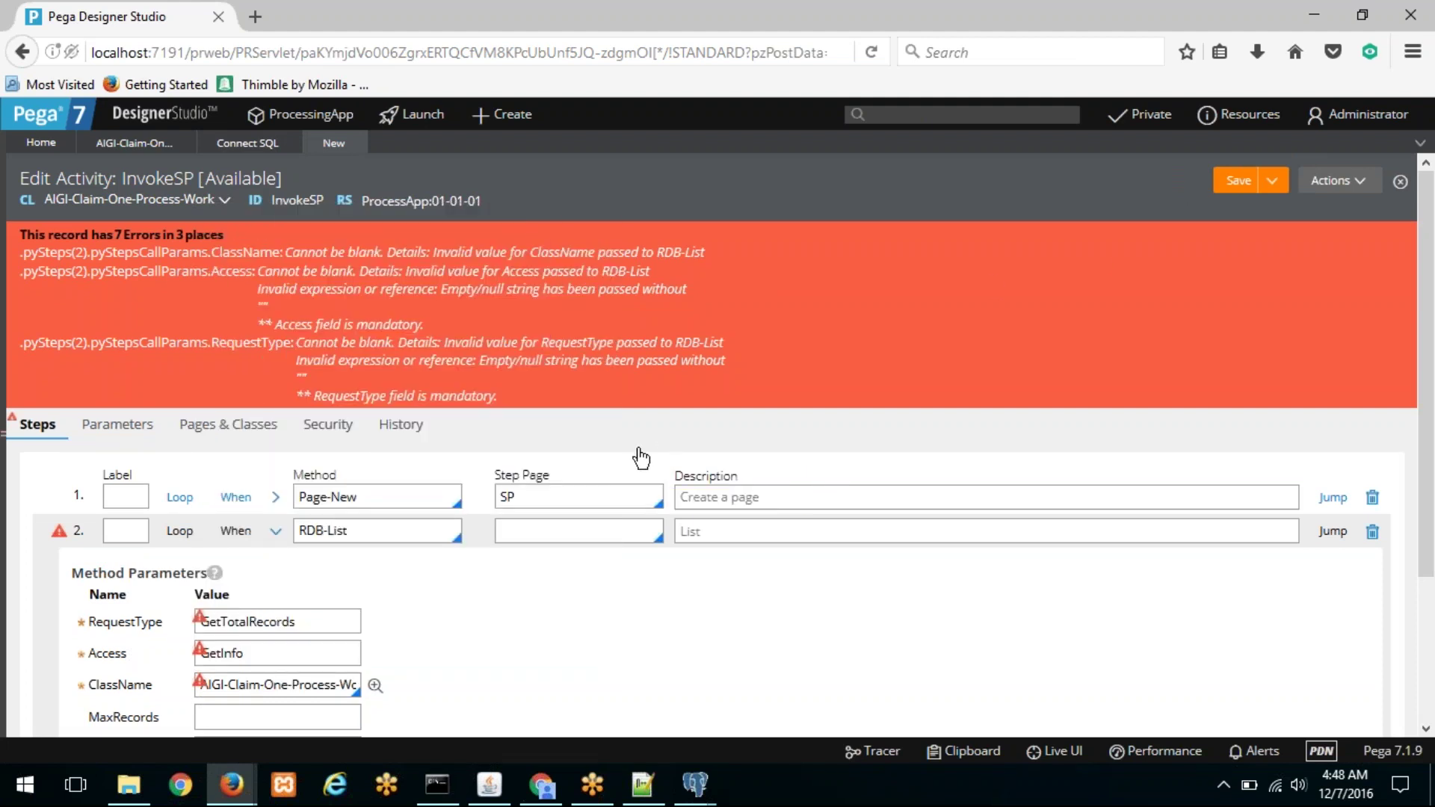
scroll(988, 284, down, 2)
scroll(989, 284, up, 2)
click(1238, 181)
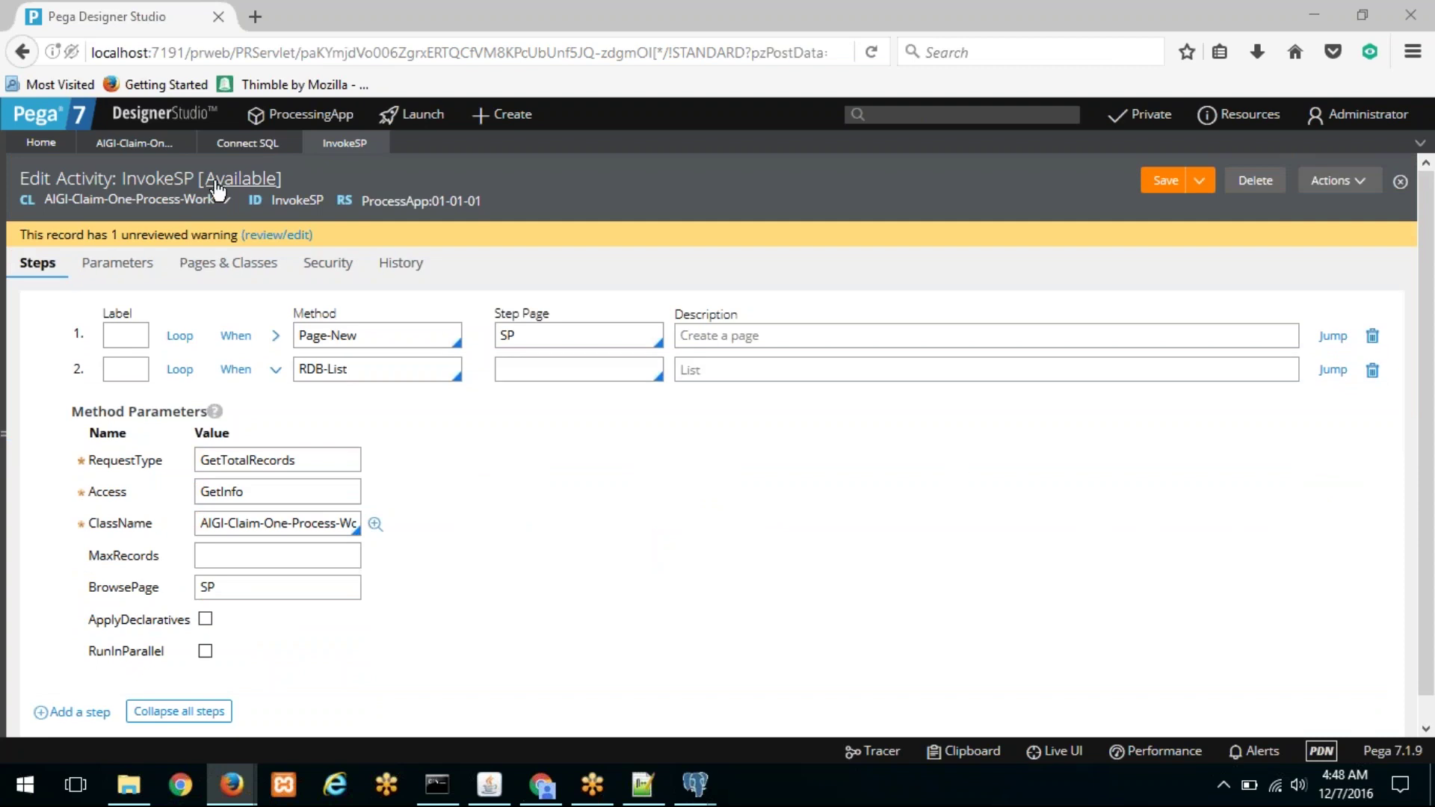
Step: Switch back to the GetTotalRecords Connect SQL rule showing select totalRecords();
click(228, 146)
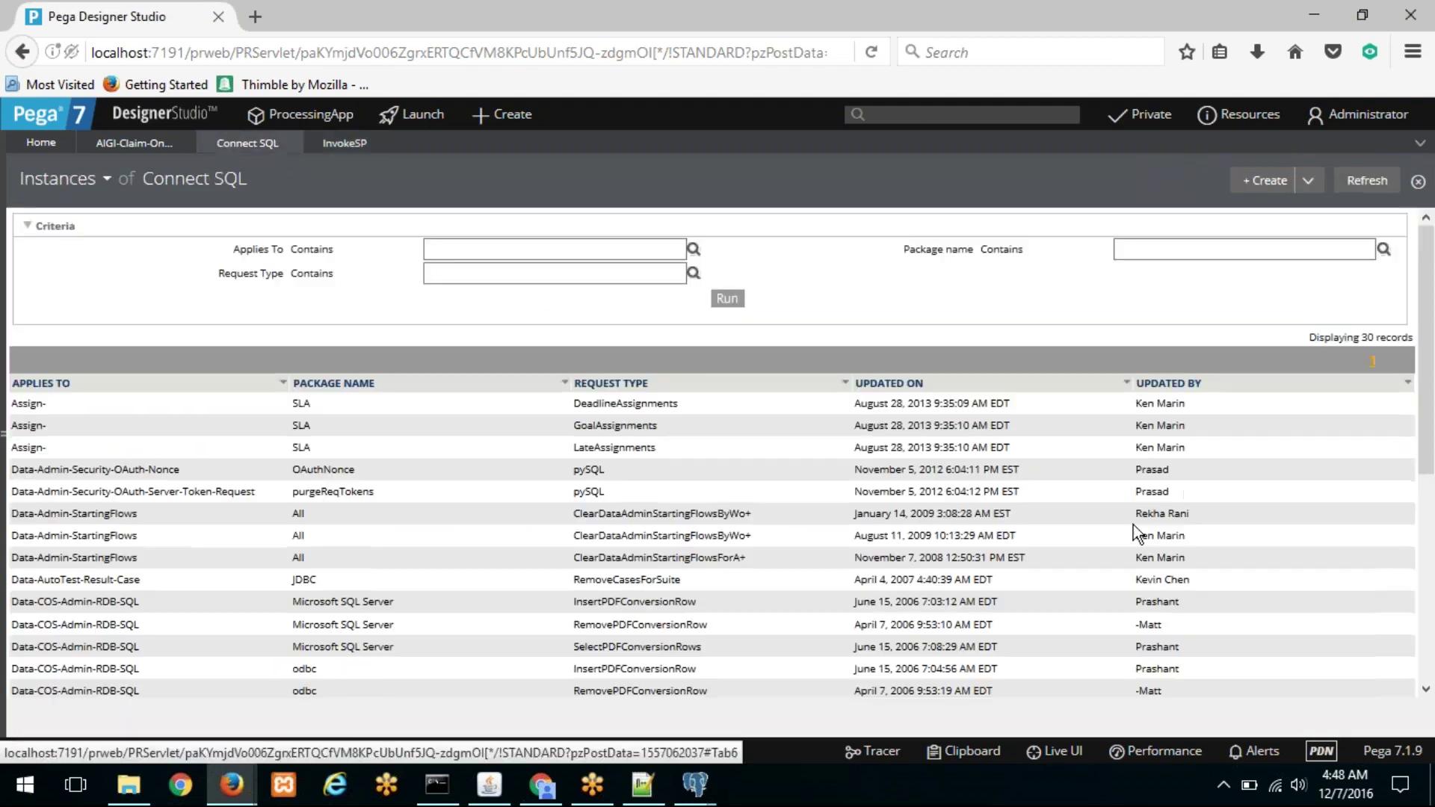
click(138, 144)
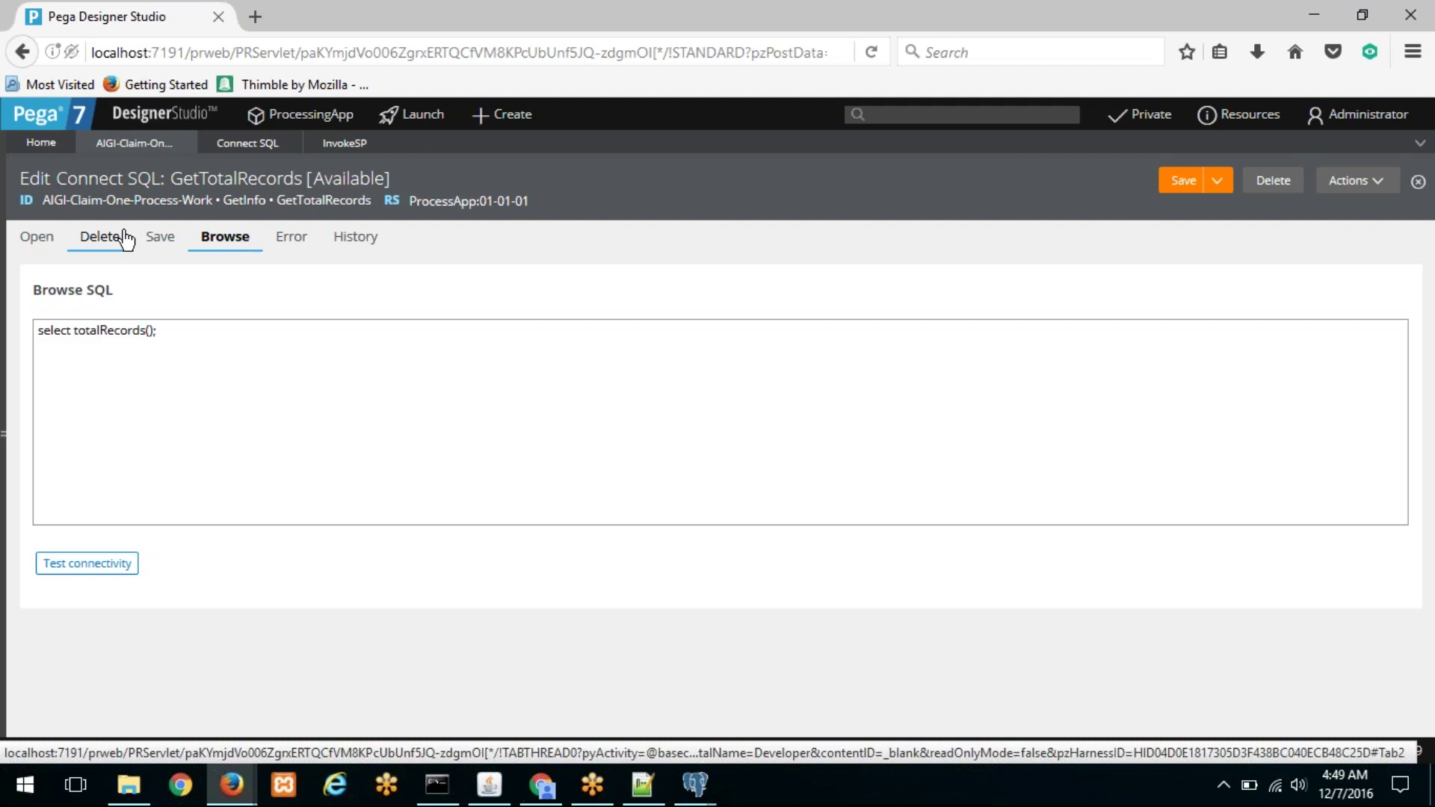
Step: Open the Run window for the InvokeSP activity
right_click(127, 243)
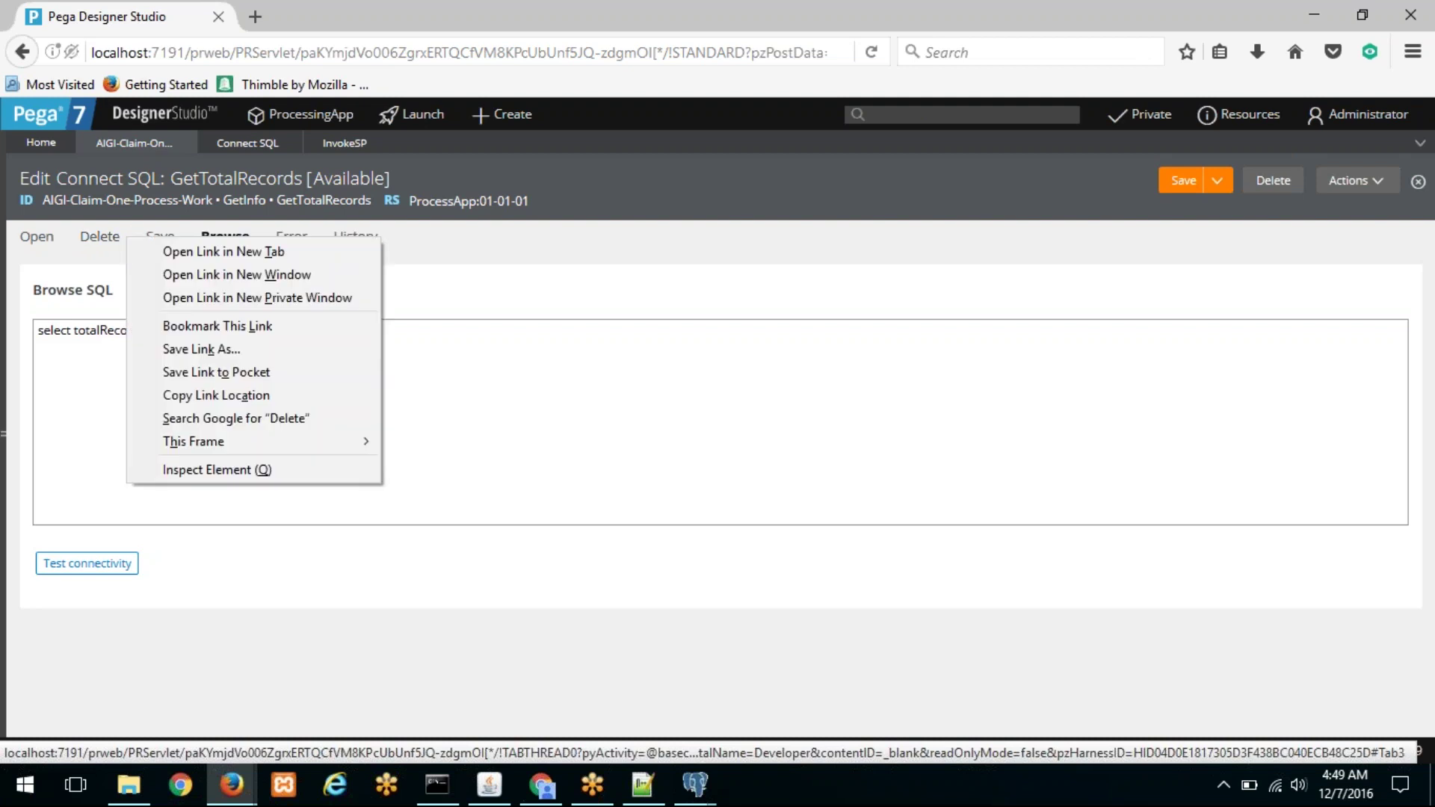
click(231, 189)
right_click(216, 192)
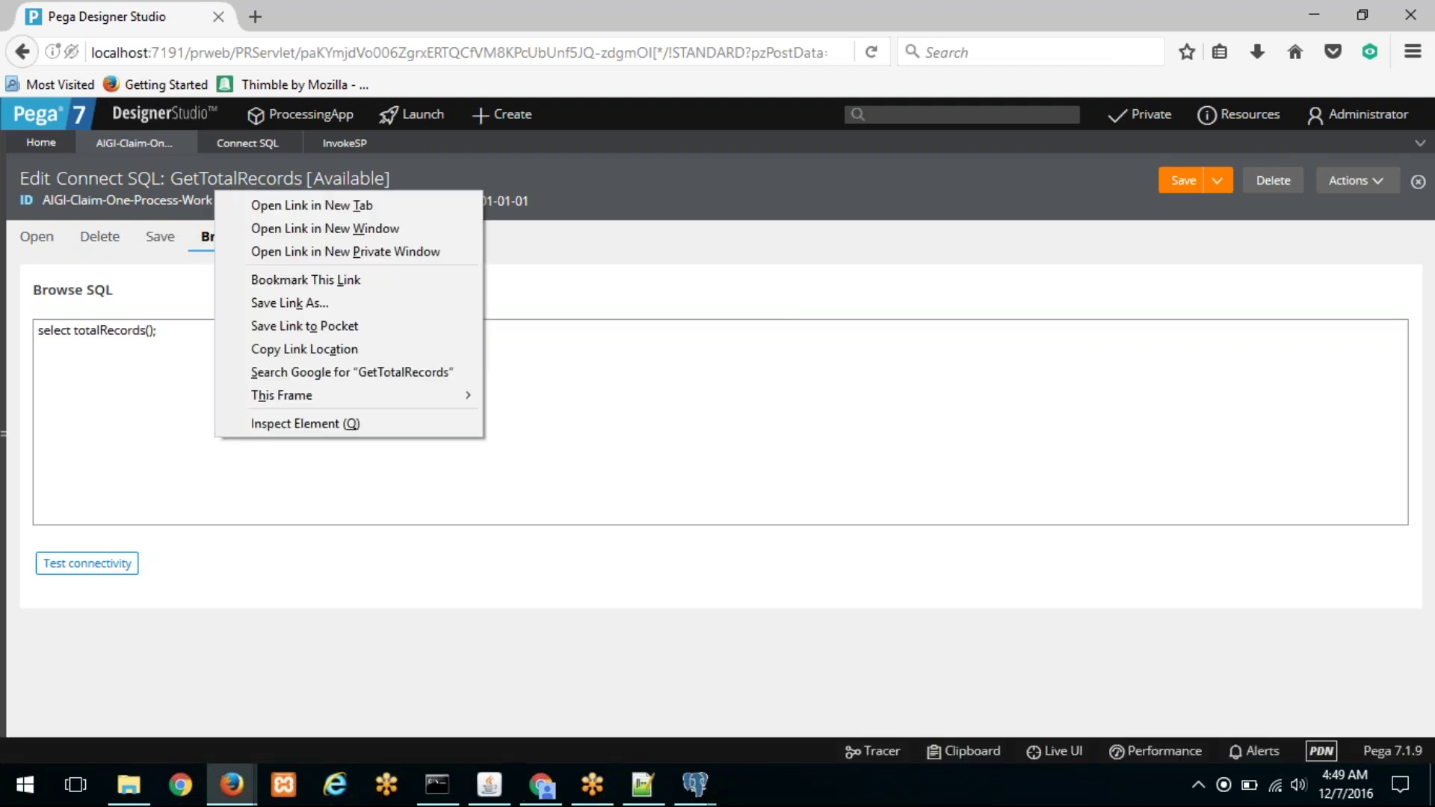
click(605, 367)
click(336, 146)
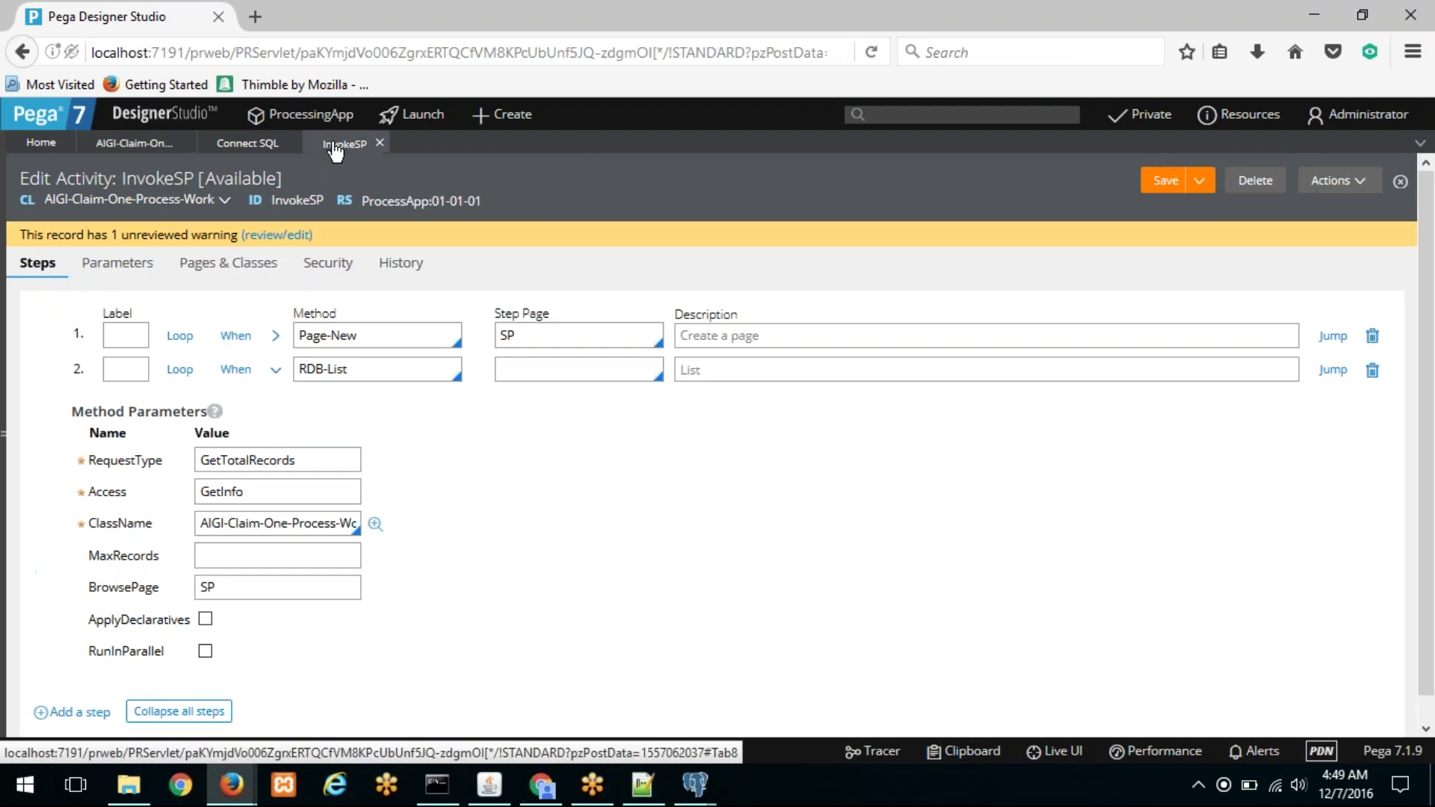
click(1334, 180)
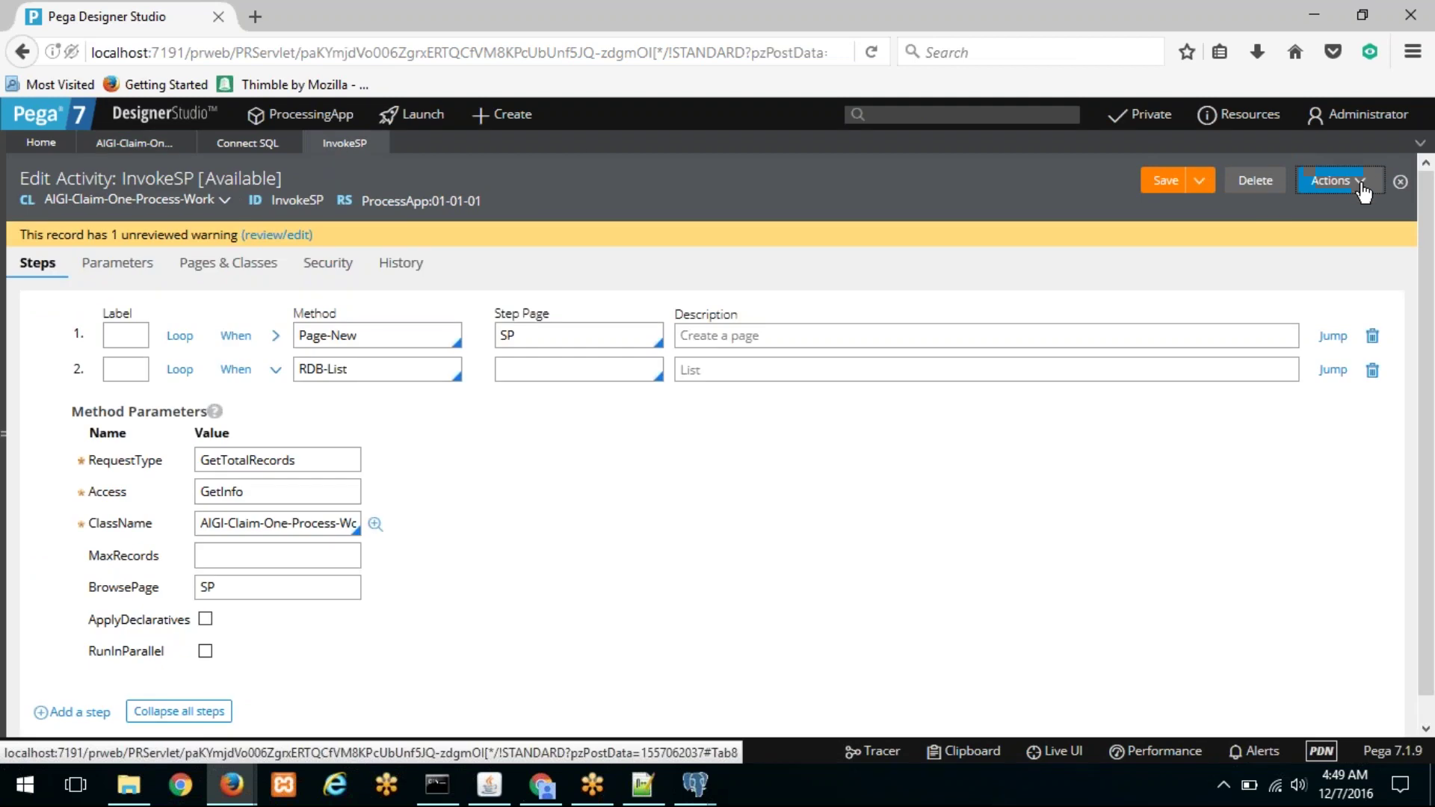
click(1328, 213)
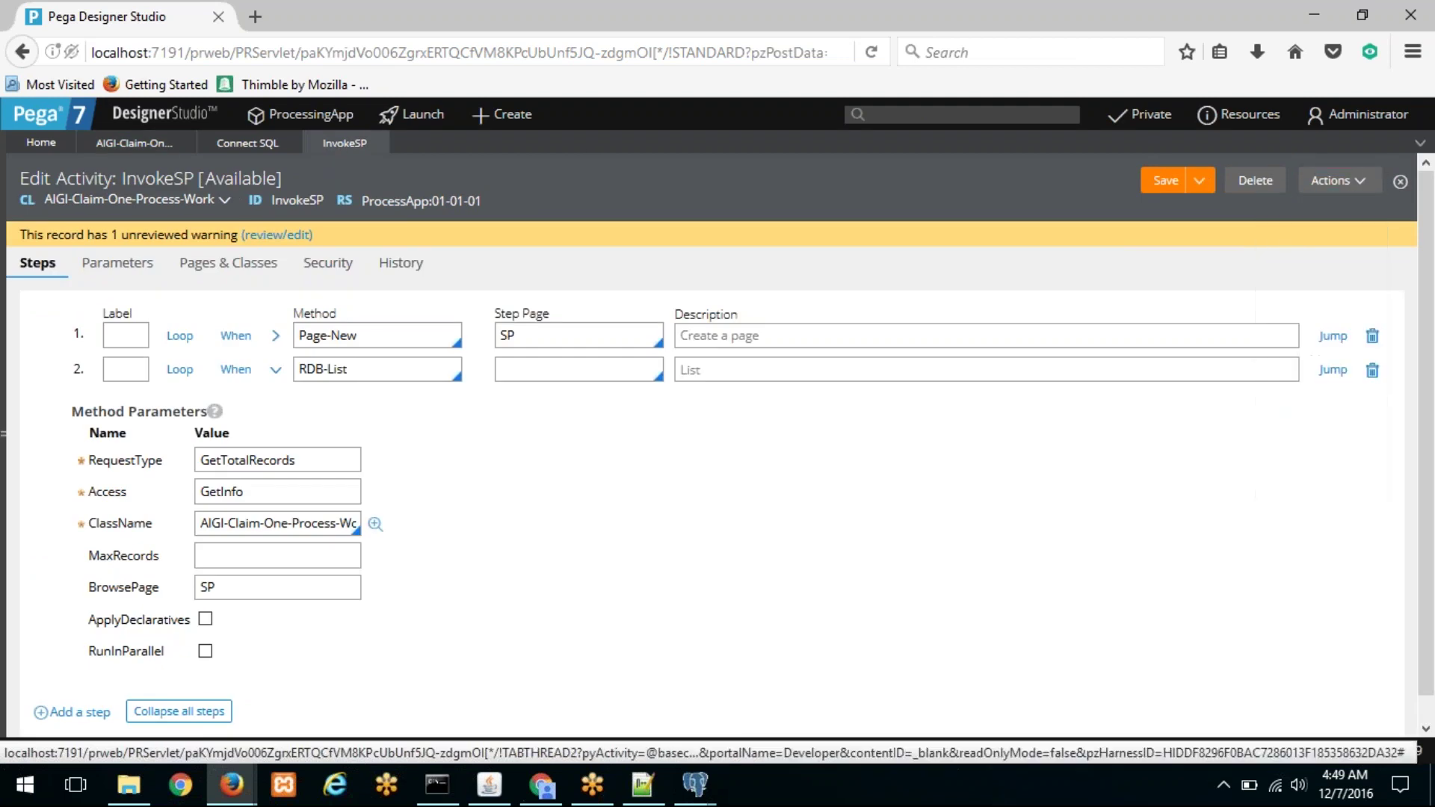
drag(571, 48, 328, 21)
Step: Start the Tracer with DB Cache and DB Query event tracing enabled
click(961, 96)
drag(569, 82, 500, 61)
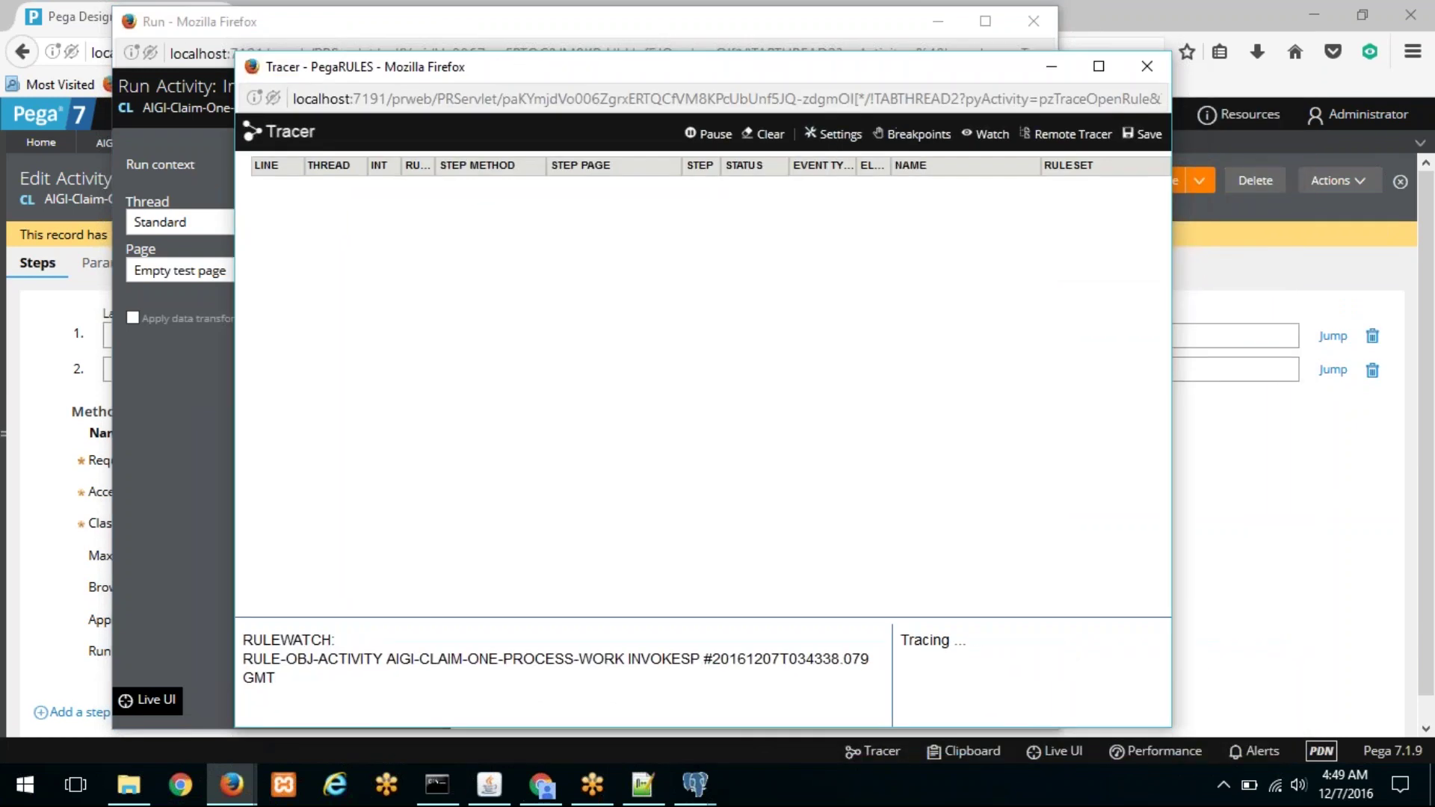
click(832, 142)
scroll(584, 377, down, 5)
drag(363, 424, 580, 441)
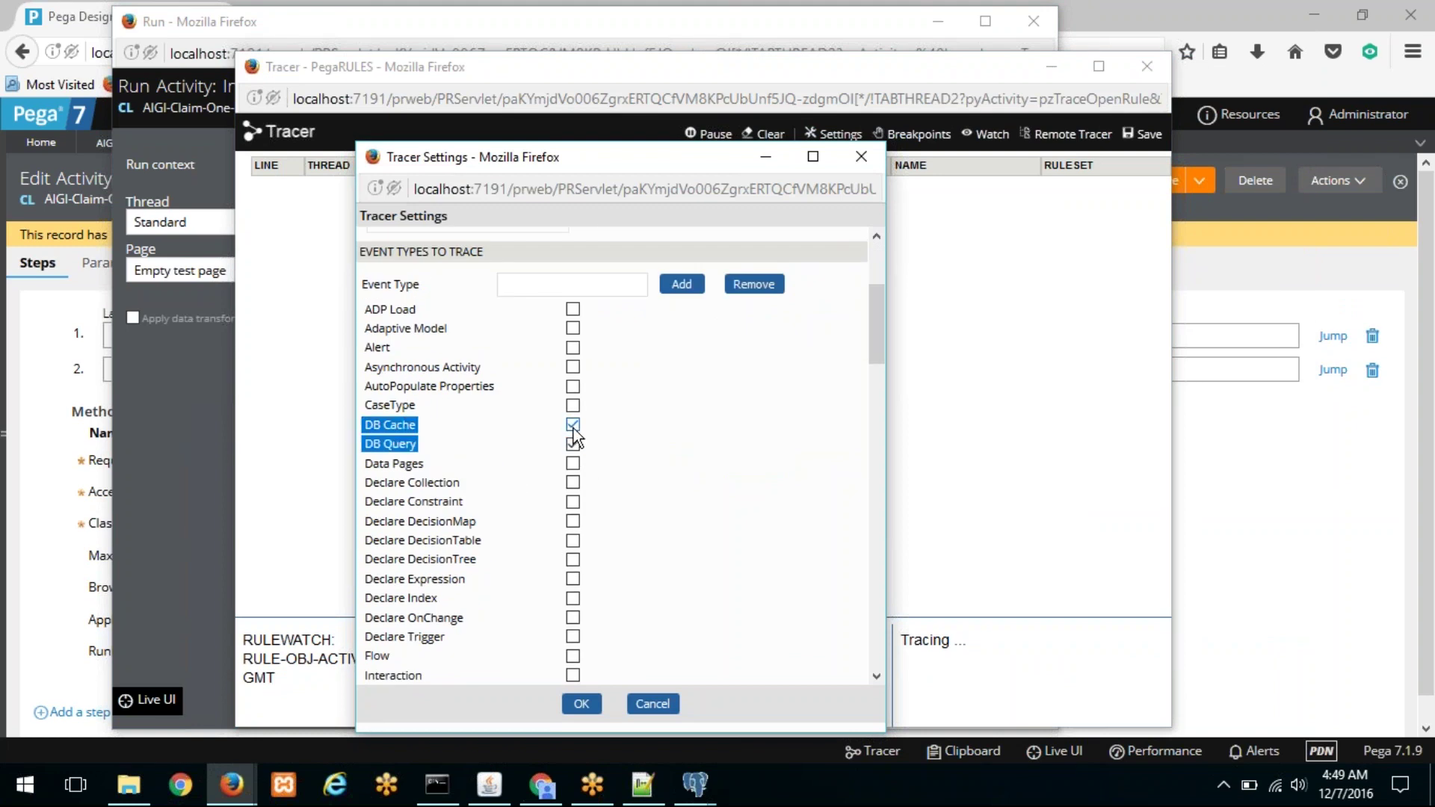
scroll(527, 493, down, 15)
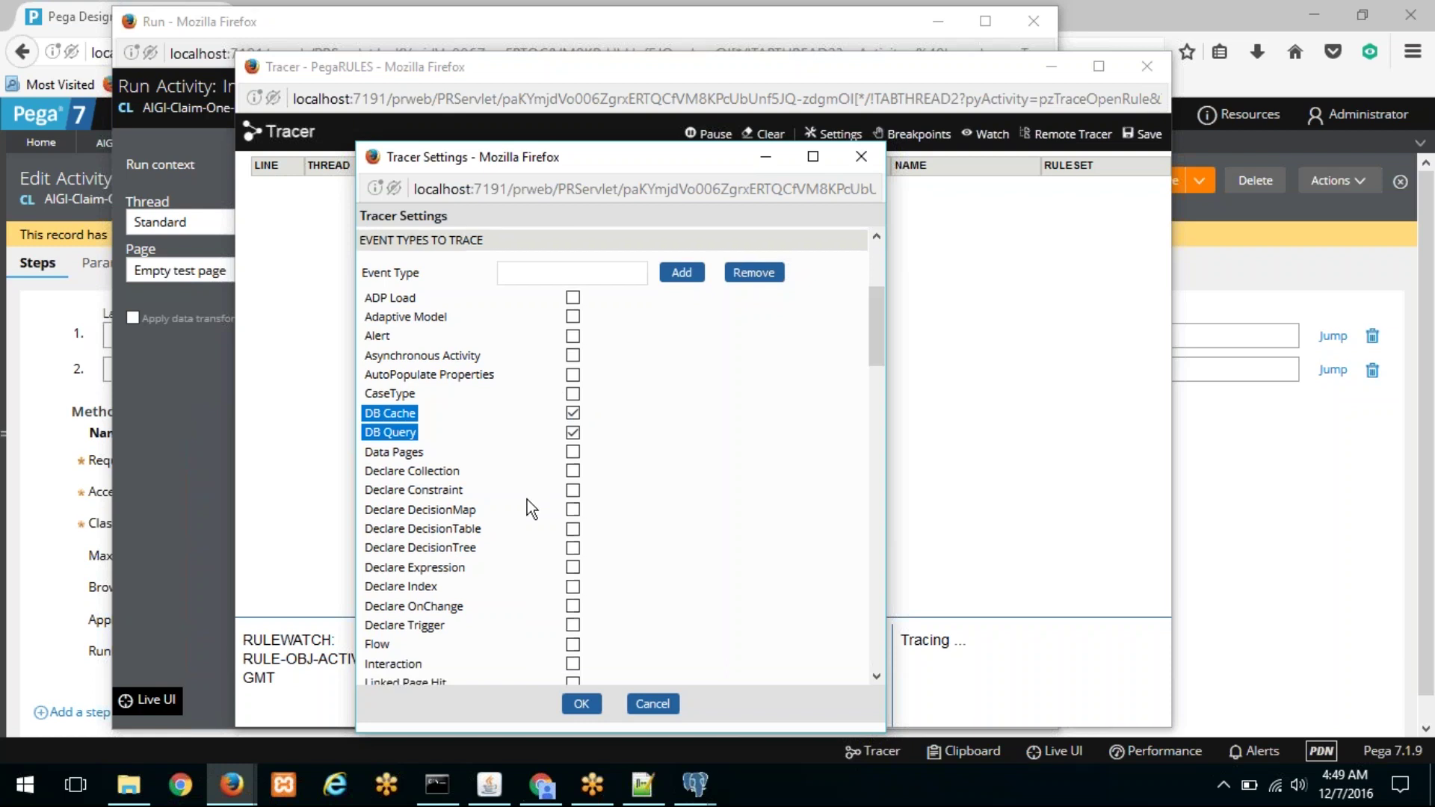
scroll(525, 493, down, 10)
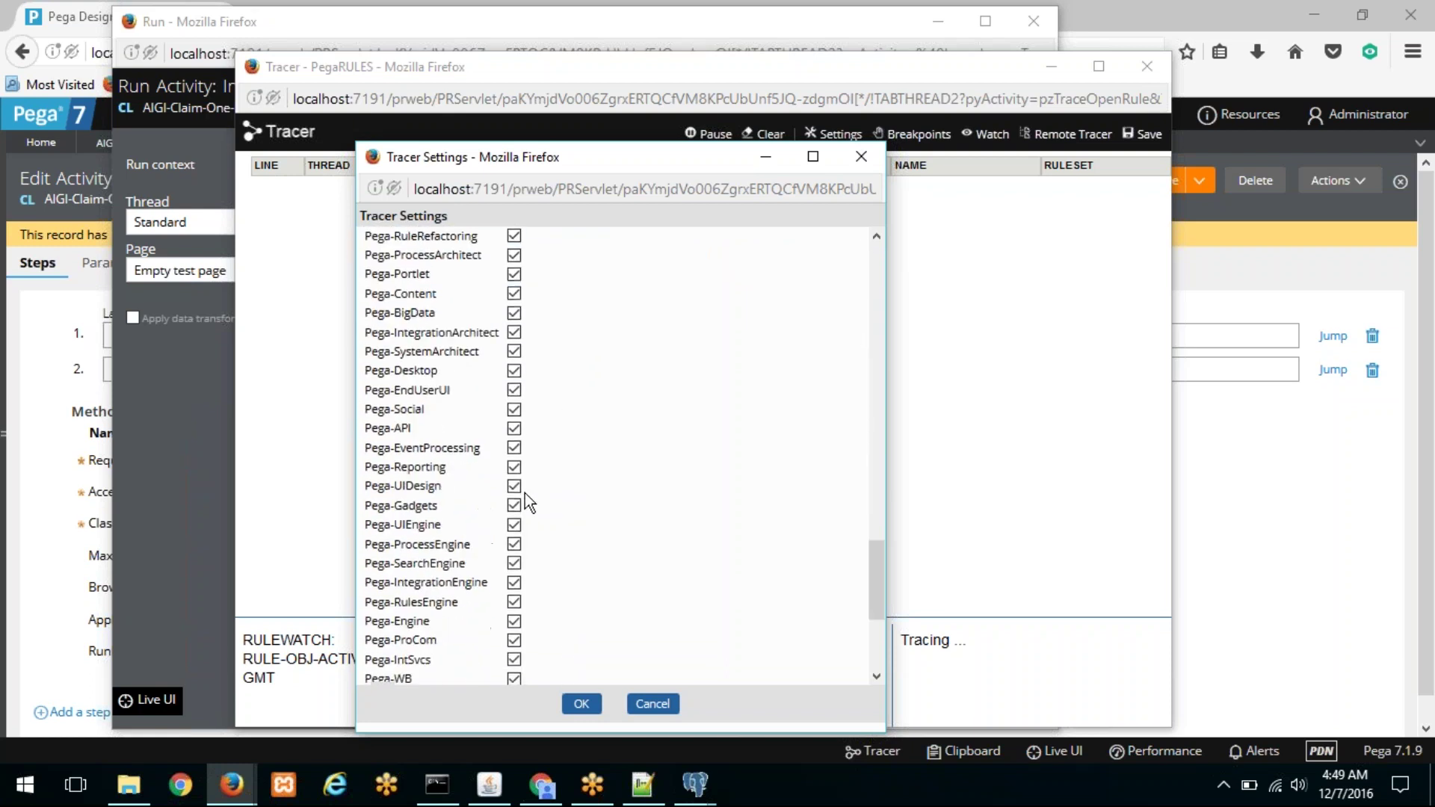
click(585, 707)
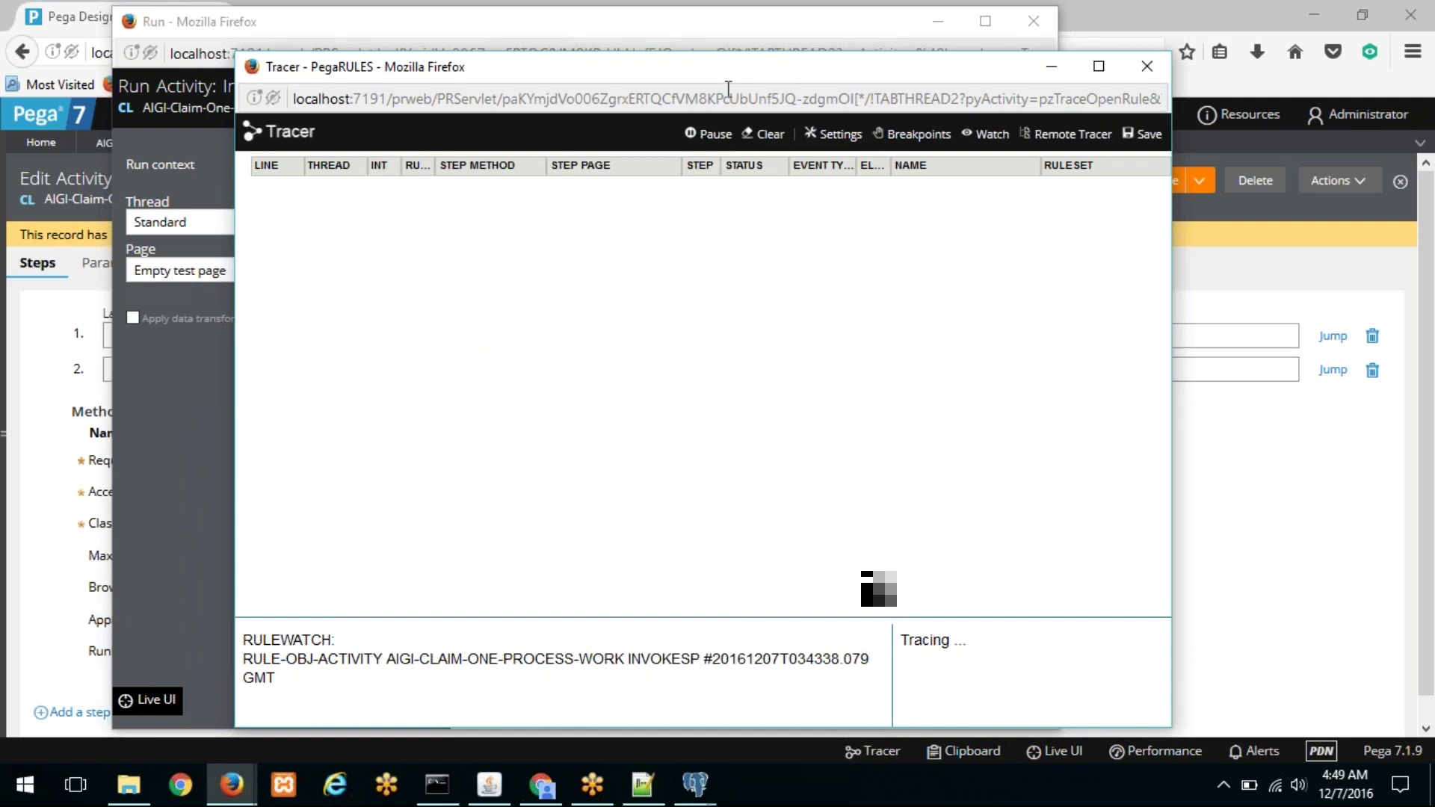
Step: Run InvokeSP while tracing, then pause the Tracer
drag(763, 69, 952, 61)
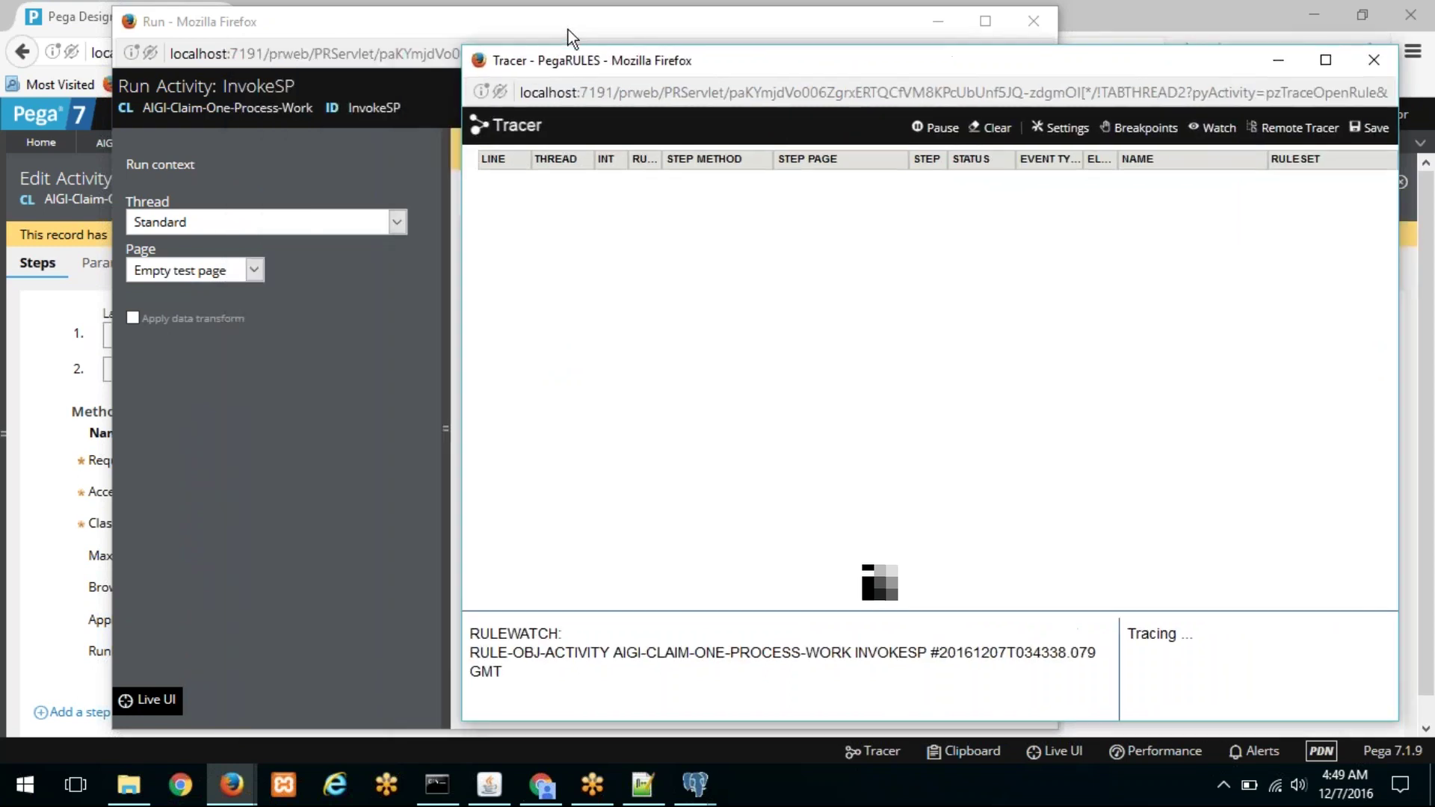
drag(568, 29, 510, 28)
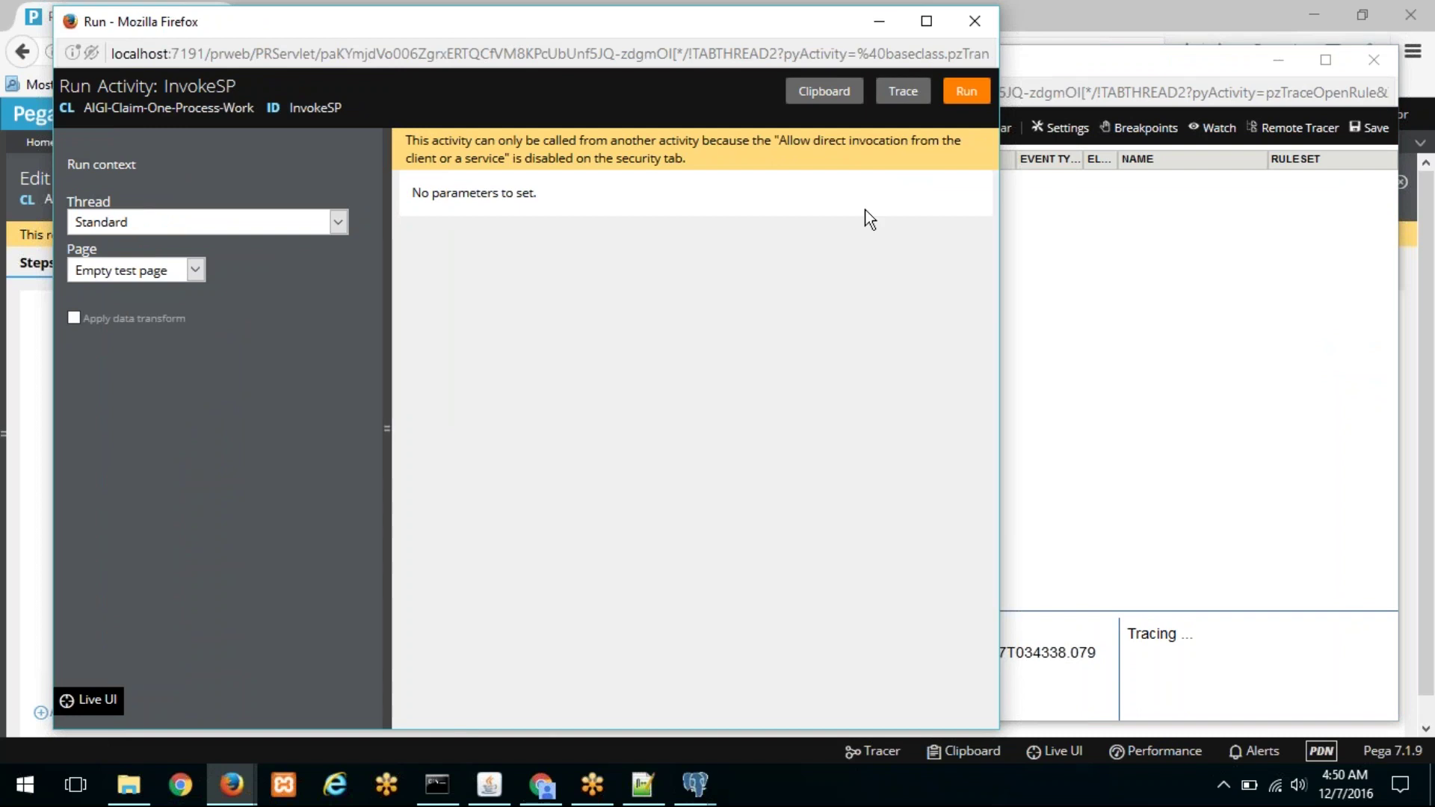
click(965, 96)
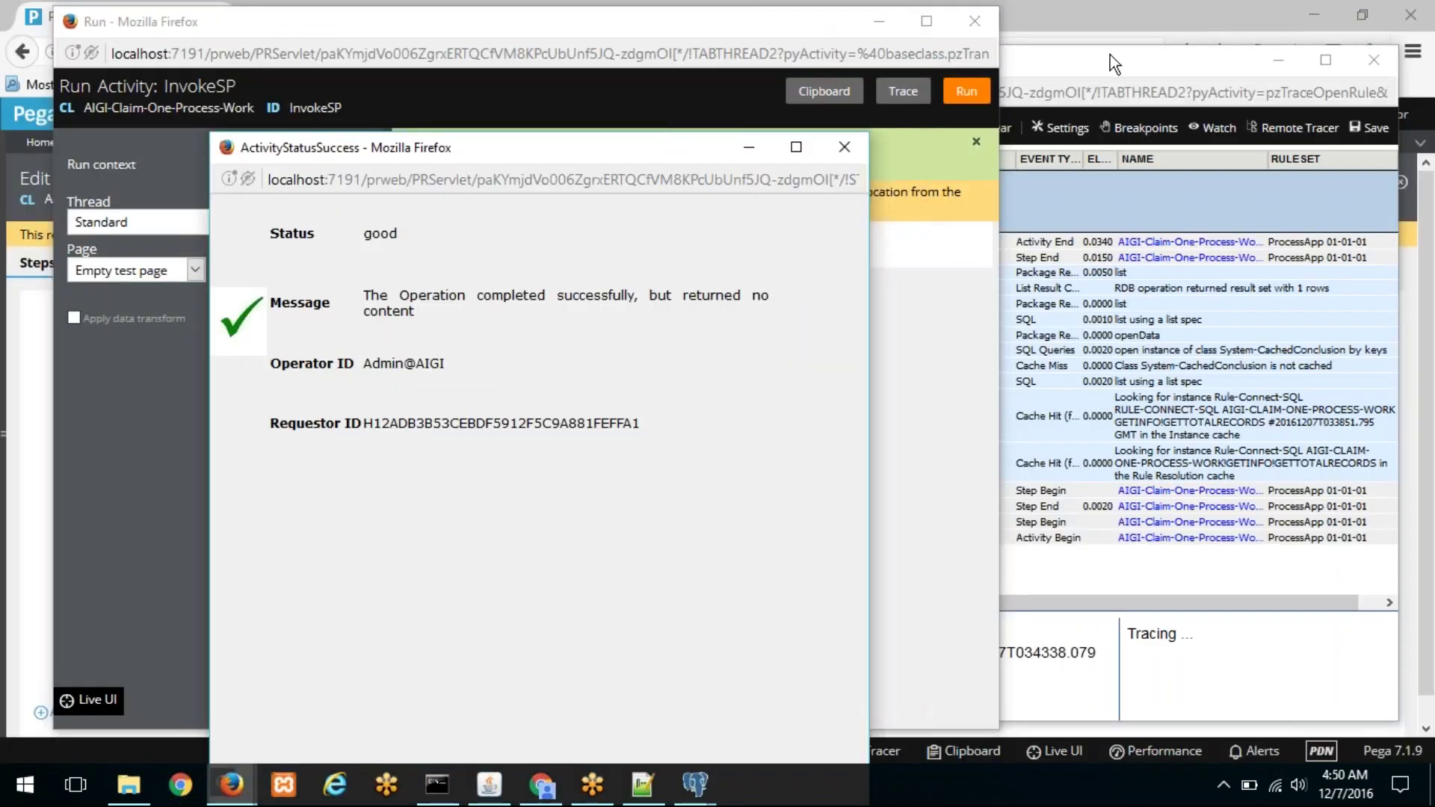
mouse_move(1110, 52)
mouse_down()
mouse_move(850, 48)
mouse_move(695, 2)
mouse_up()
click(978, 75)
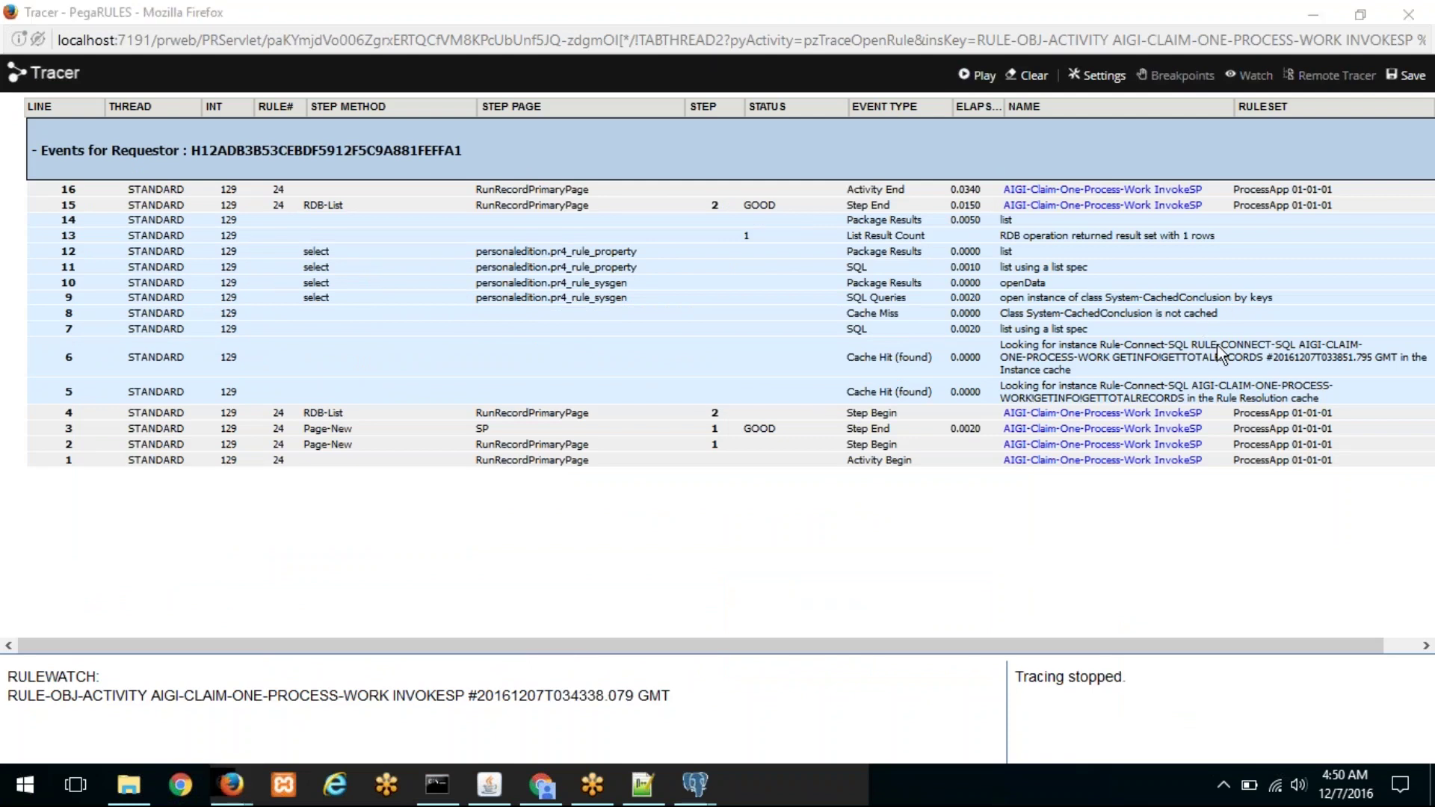
Step: Inspect the traced SQL event showing 'select totalRecords();' returning one row
click(723, 8)
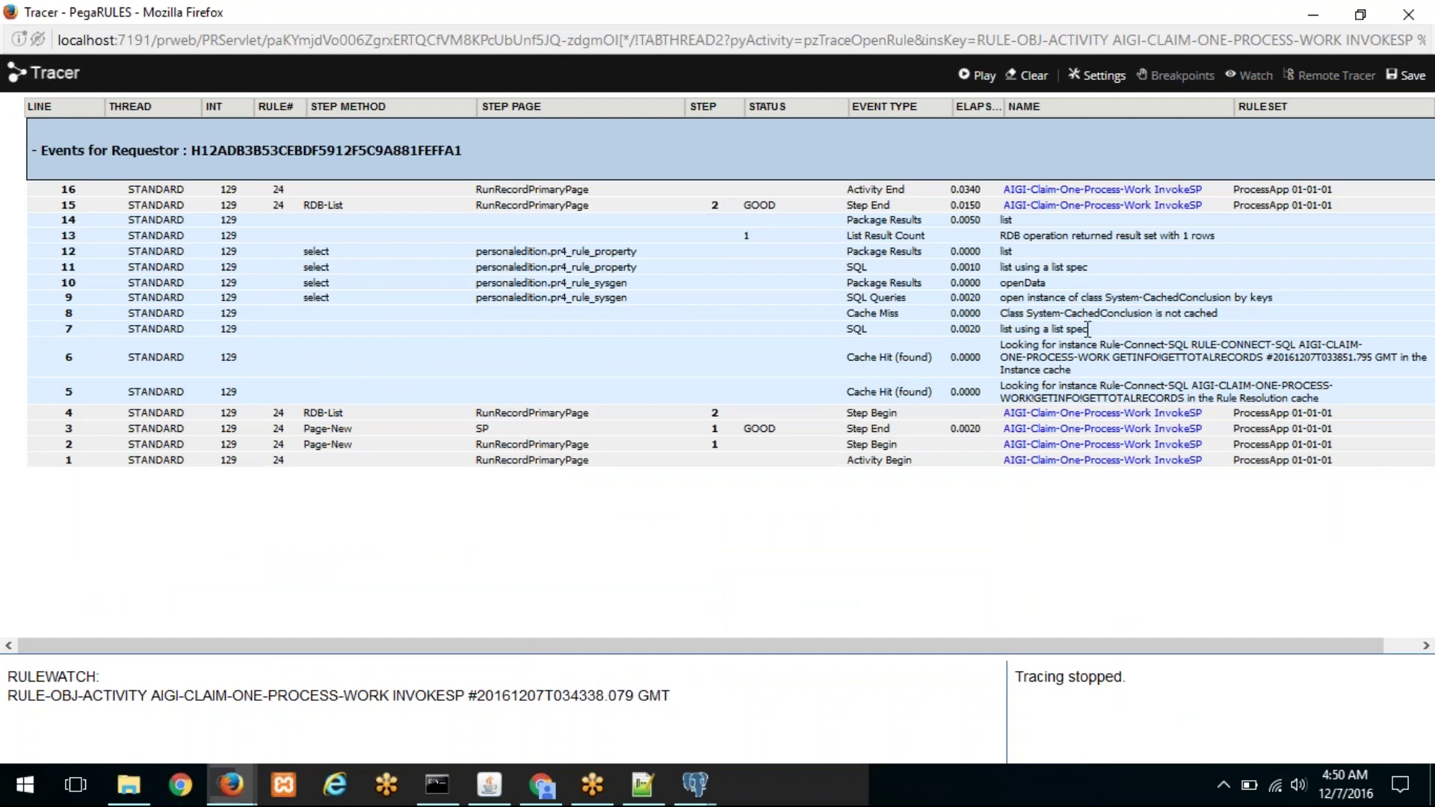
click(854, 328)
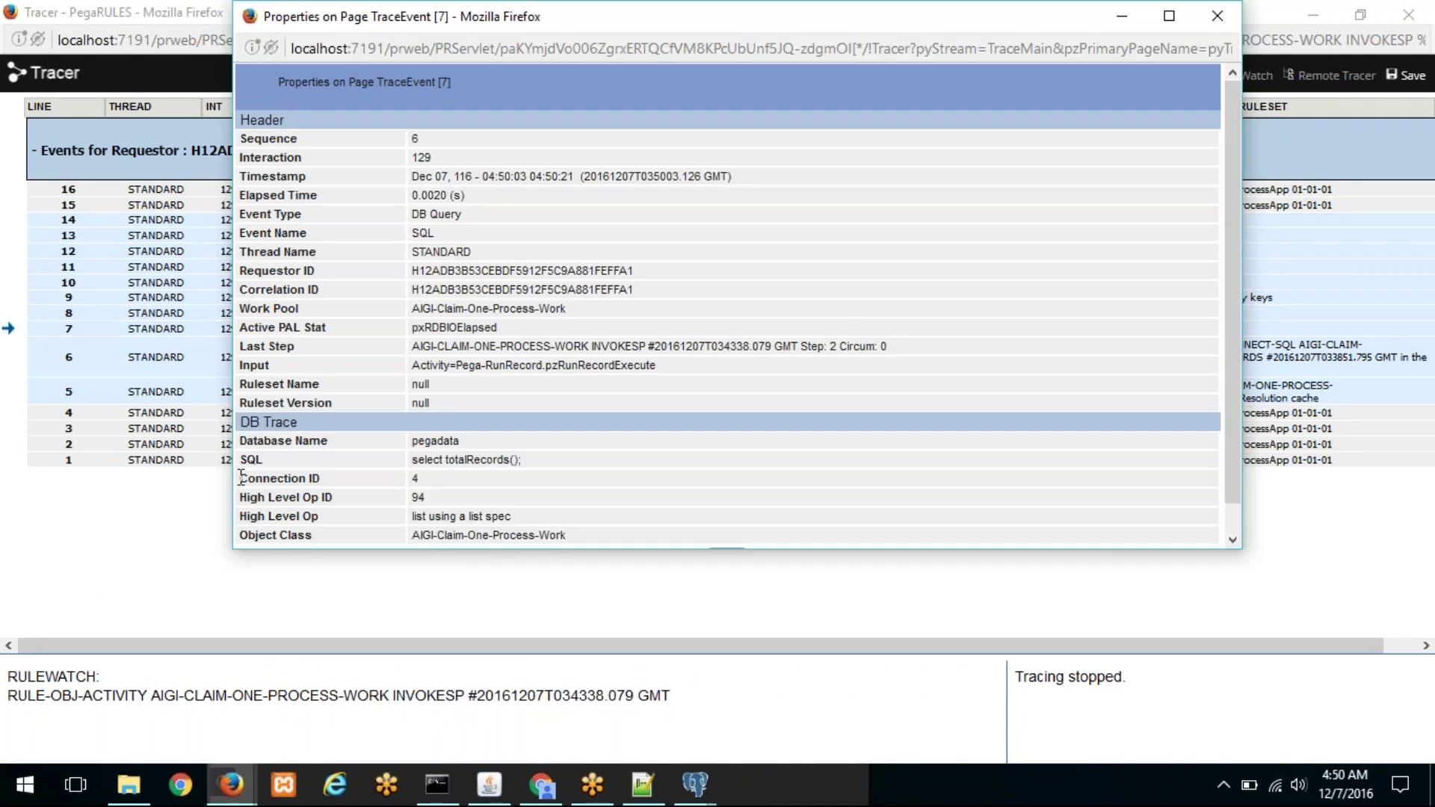
drag(246, 460, 525, 461)
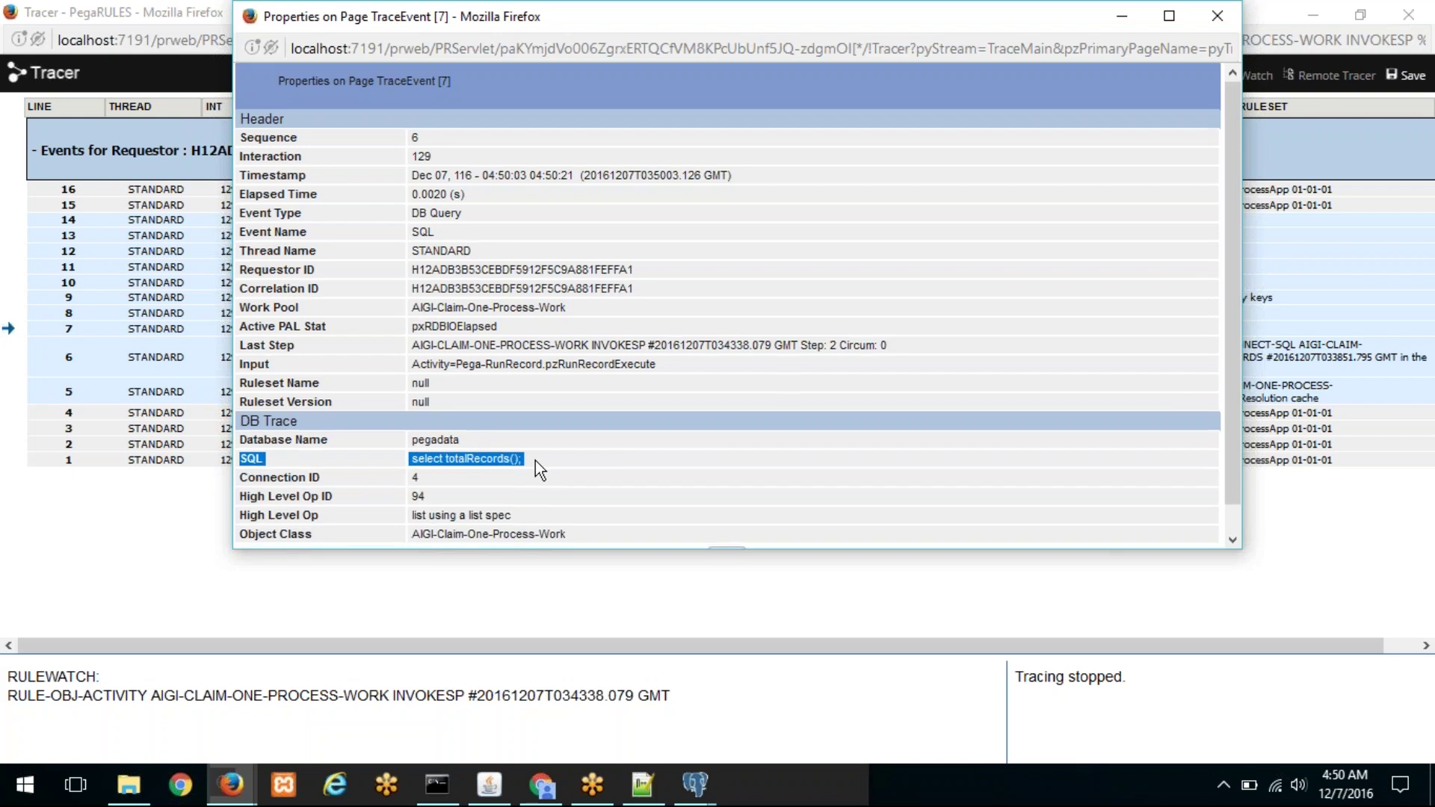
scroll(724, 531, down, 1)
click(723, 531)
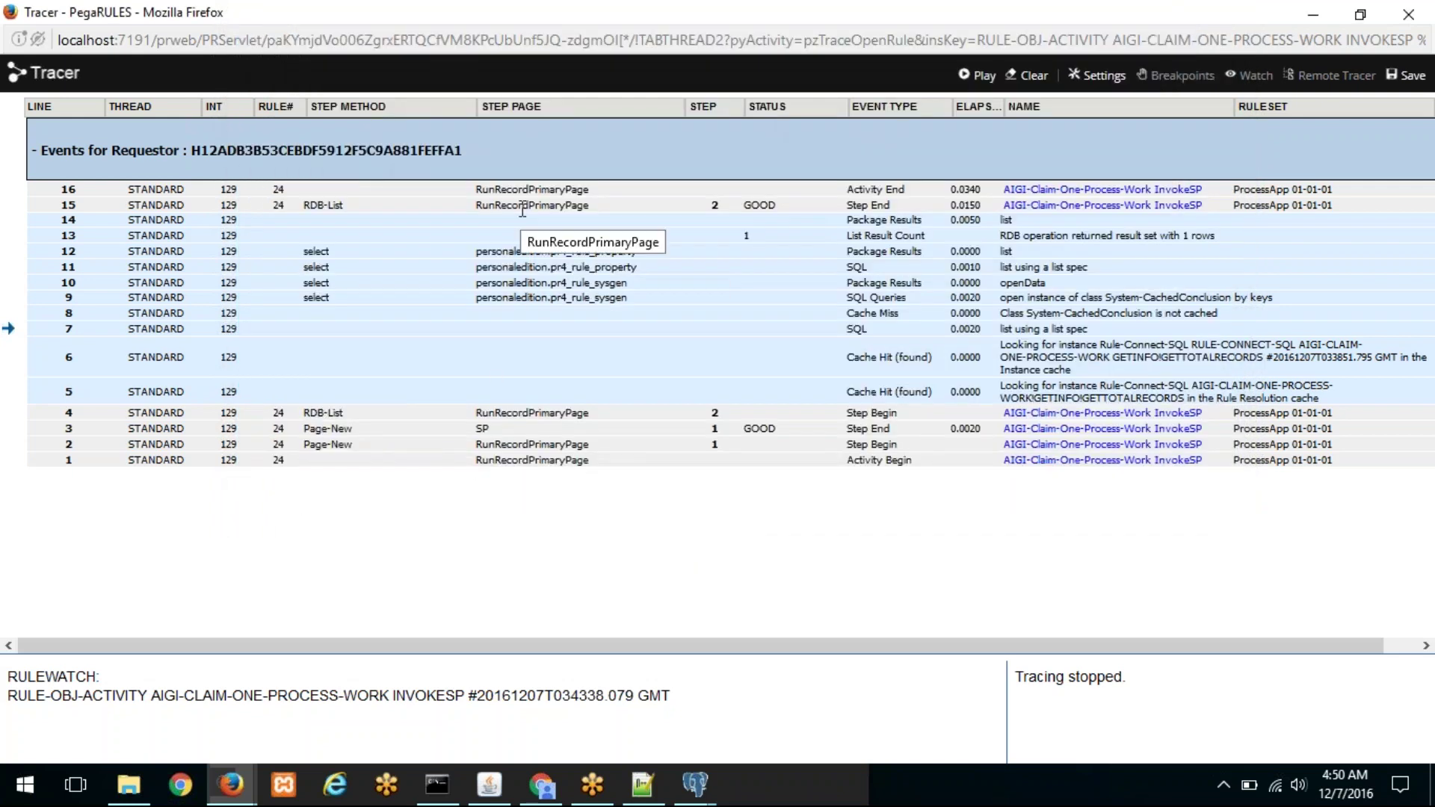
drag(742, 11, 716, 172)
key(alt+Tab)
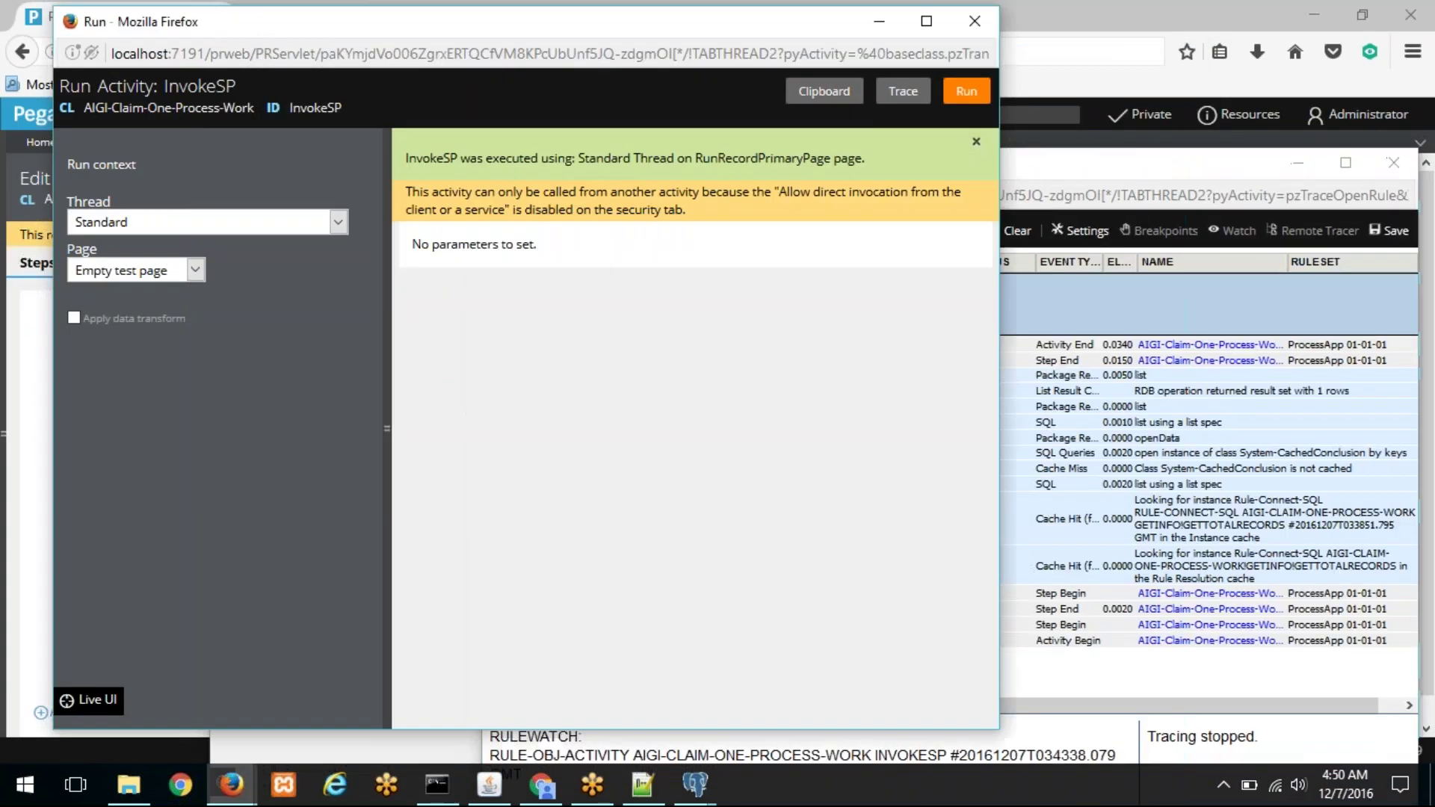
Step: In the Clipboard viewer, expand the SP page and check its result count of 1
click(824, 91)
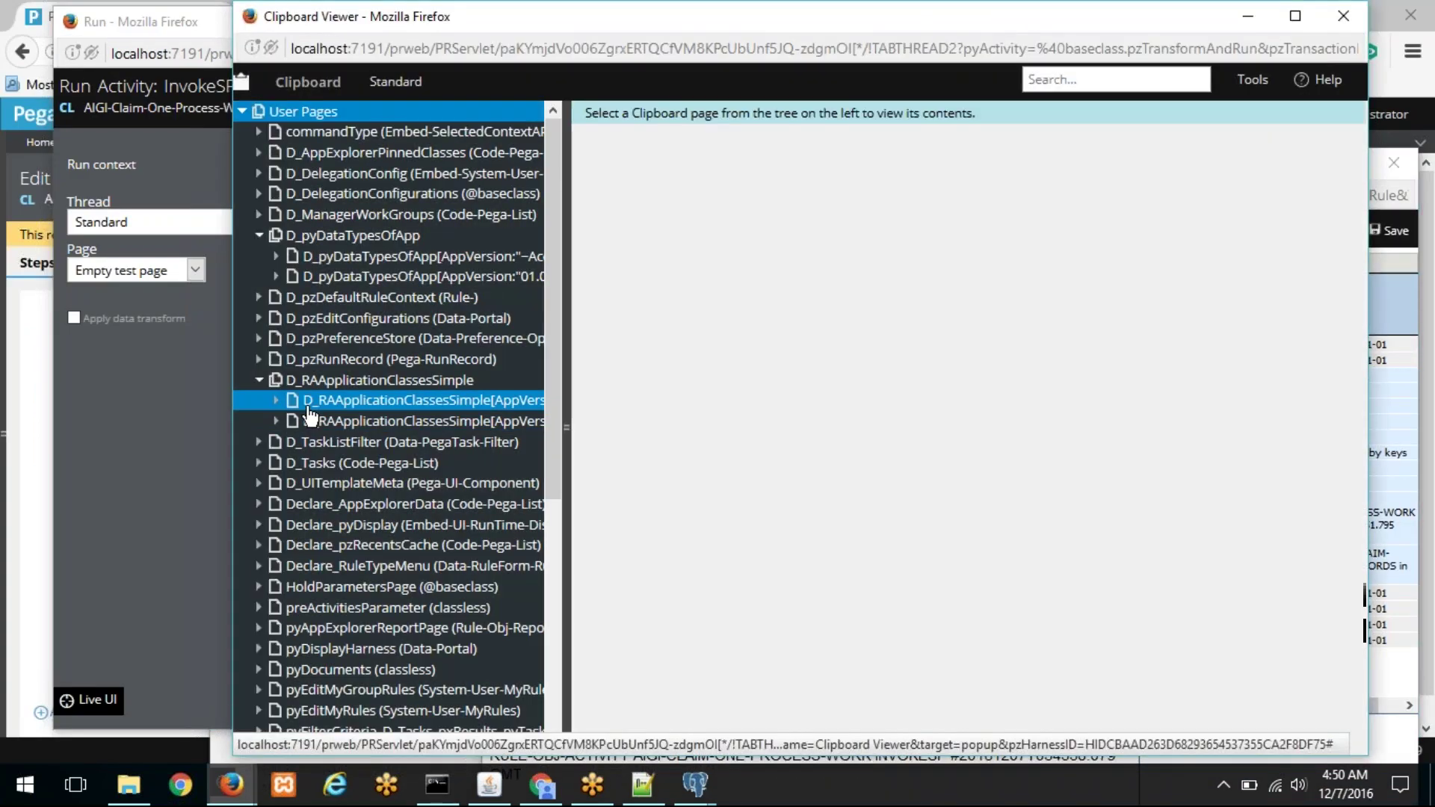
scroll(311, 416, down, 5)
click(258, 604)
click(327, 604)
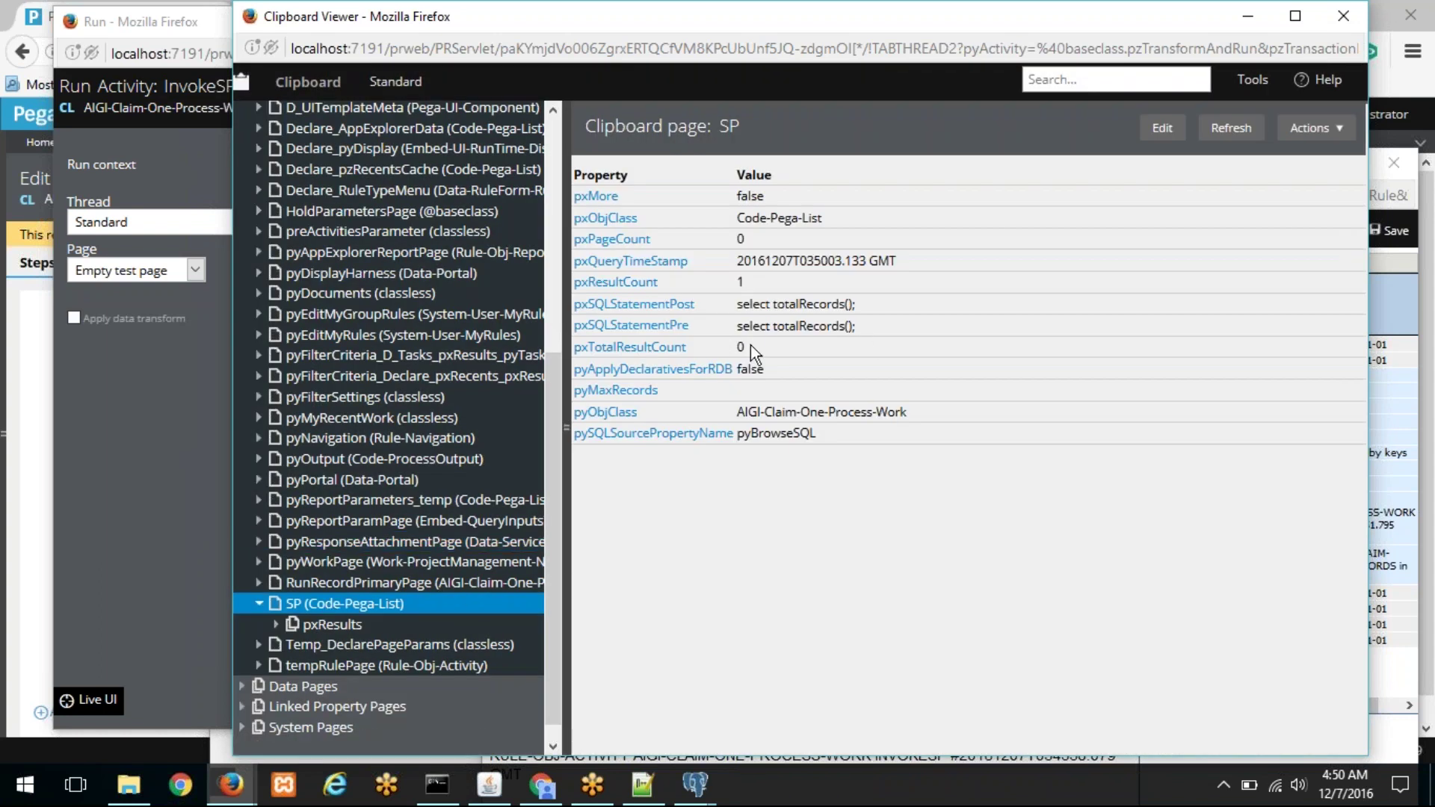
drag(748, 283, 714, 284)
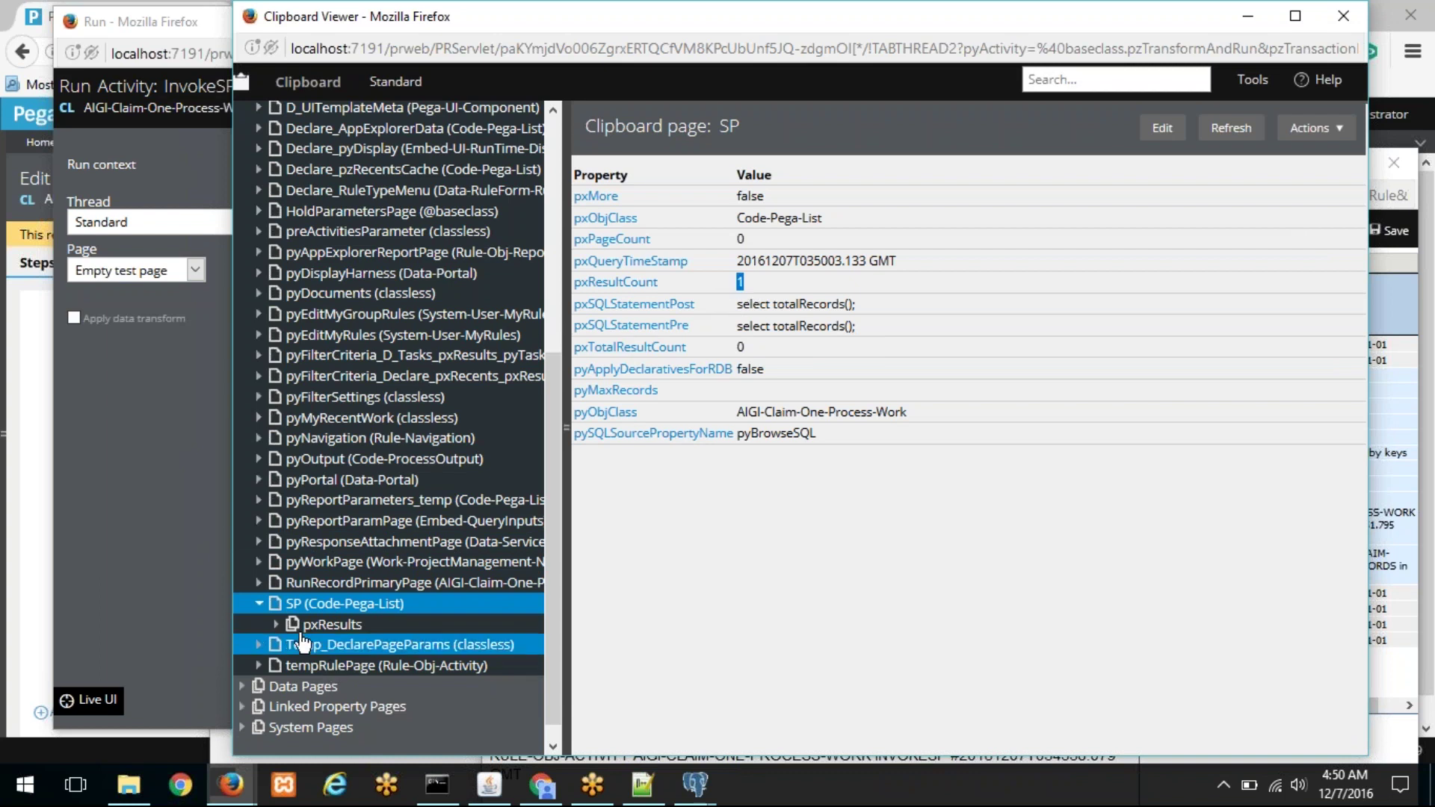
Step: Expand pxResults(1) to read totalrecords 22, then return to Designer Studio
click(276, 625)
click(352, 644)
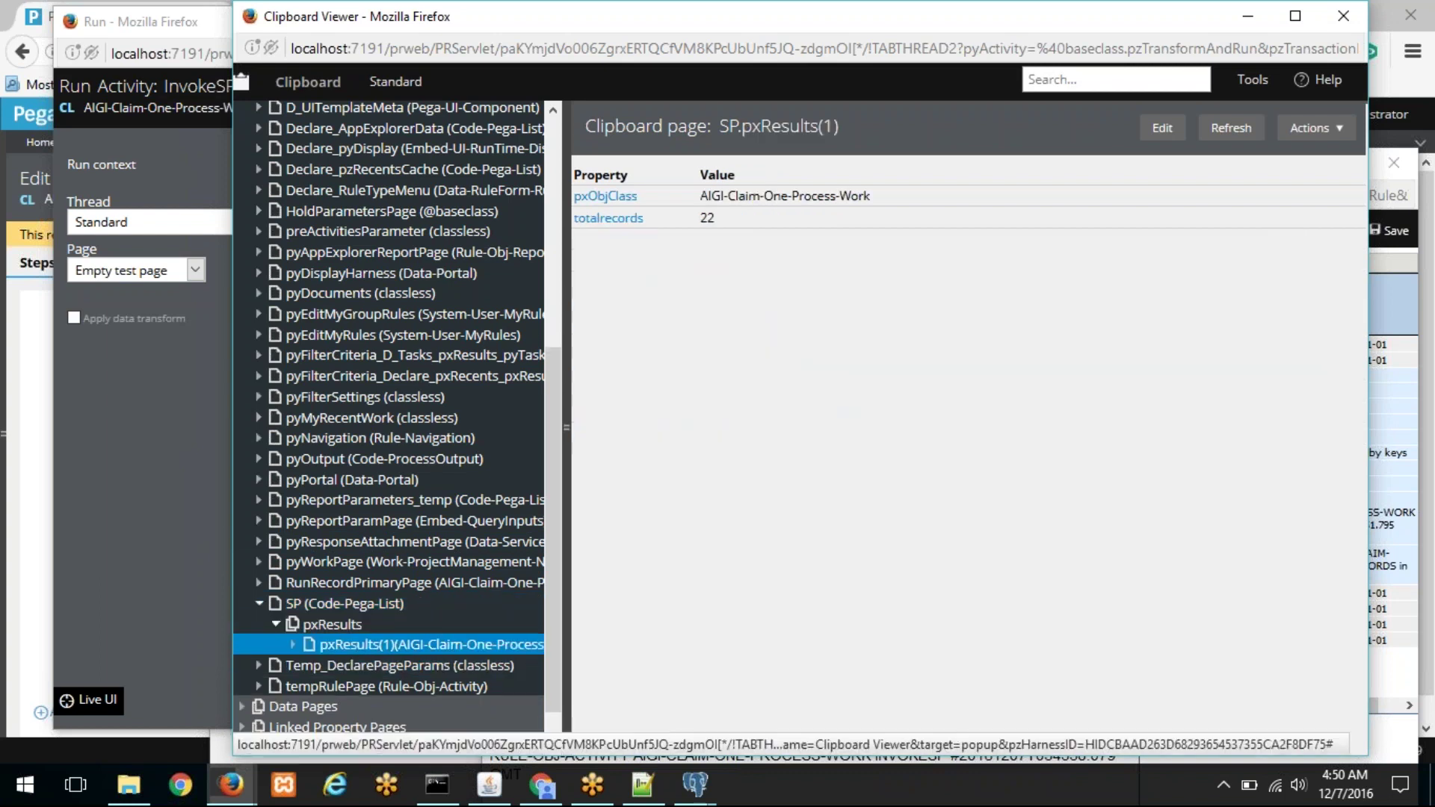
drag(721, 214, 700, 218)
mouse_move(611, 218)
mouse_down()
mouse_move(607, 150)
mouse_move(604, 234)
mouse_up()
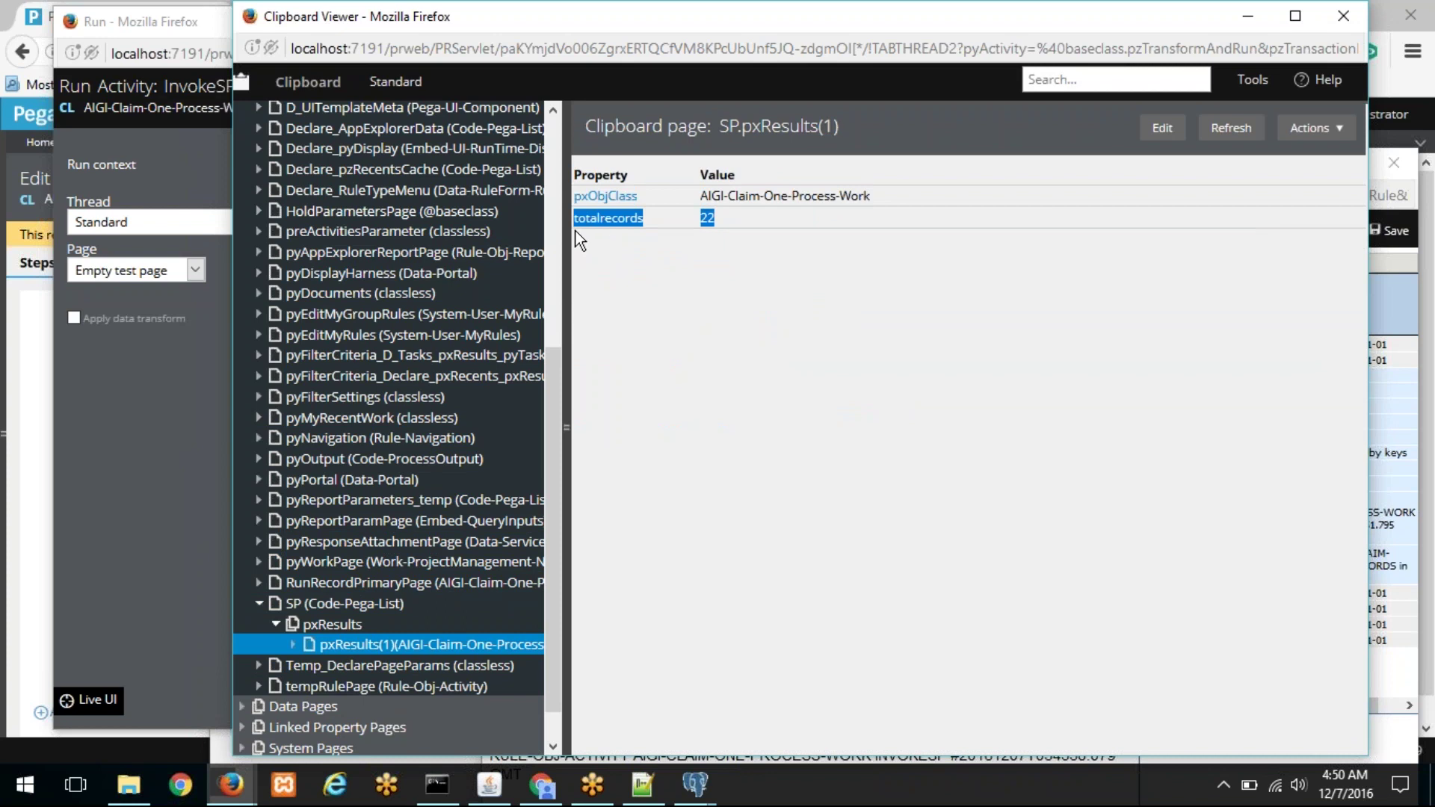
click(701, 303)
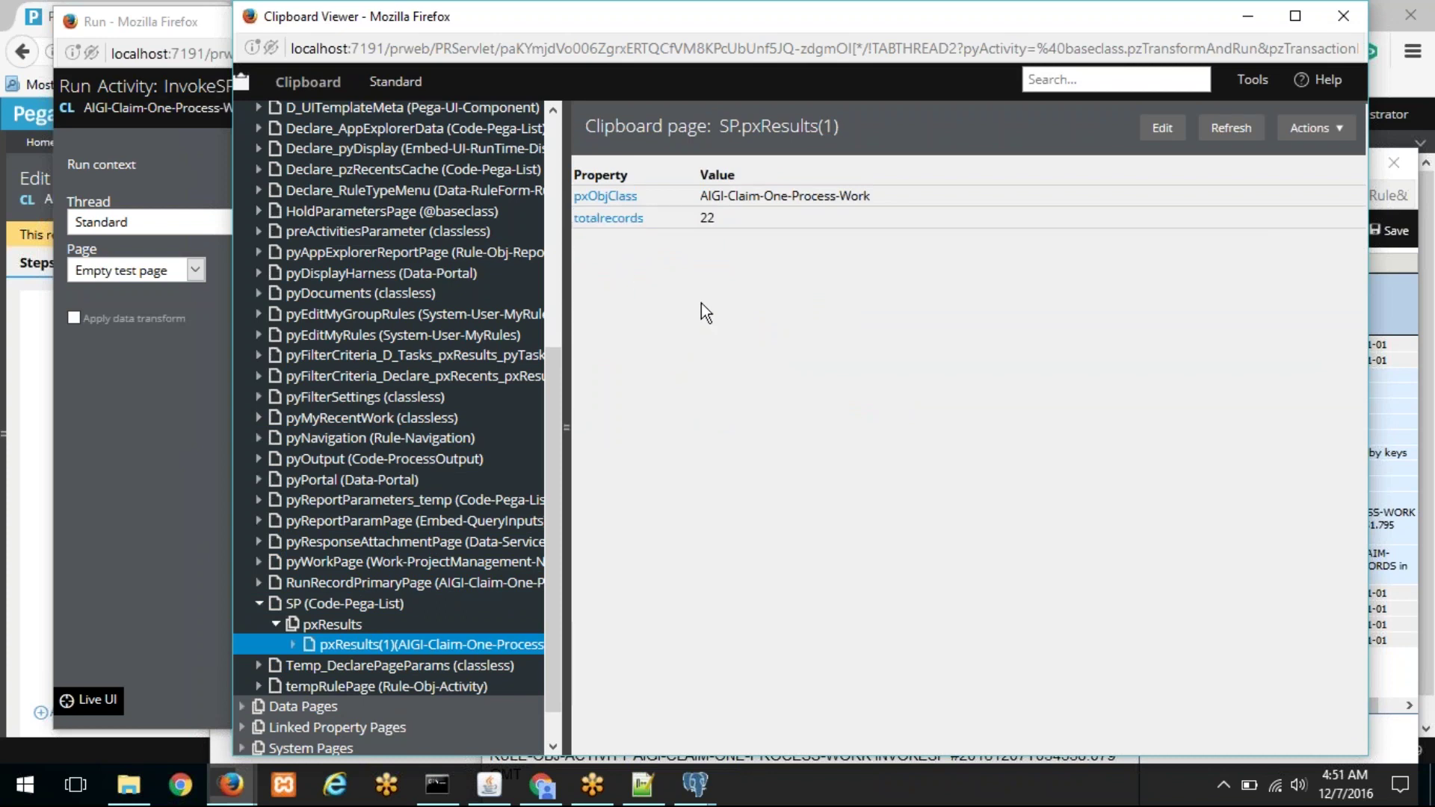
drag(655, 217, 590, 227)
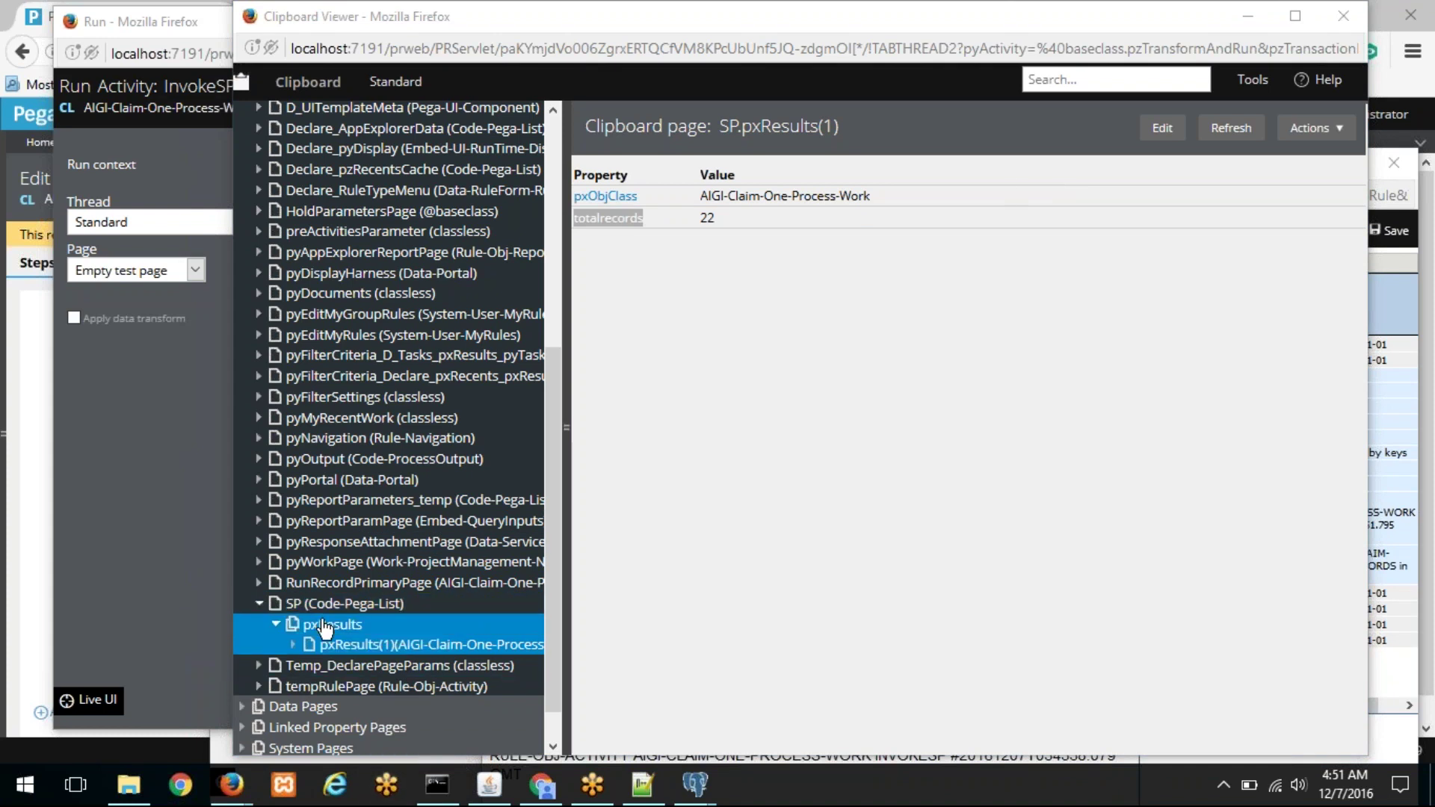
click(24, 515)
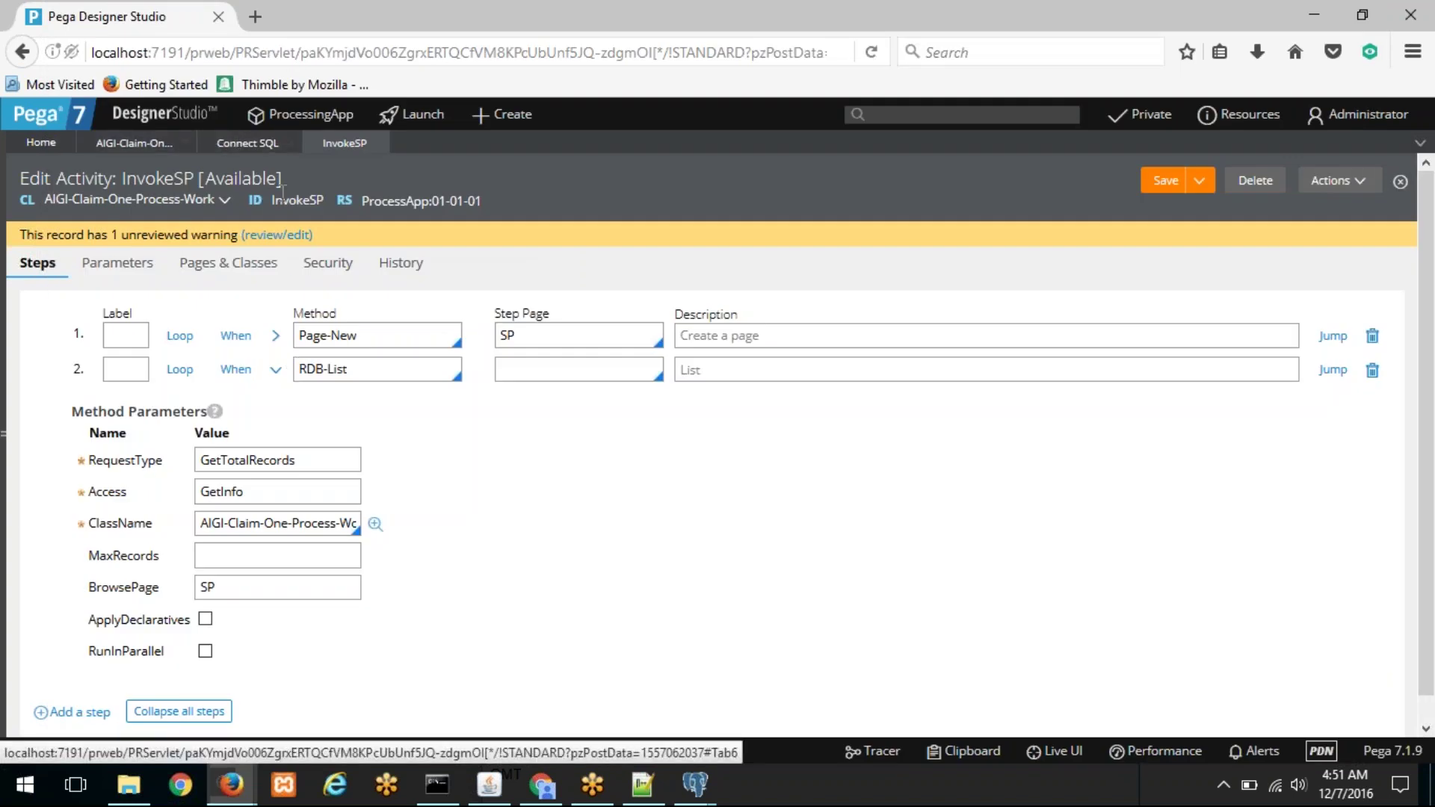
Step: Copy the Browse SQL statement of the GetTotalRecords Connect SQL rule
click(245, 148)
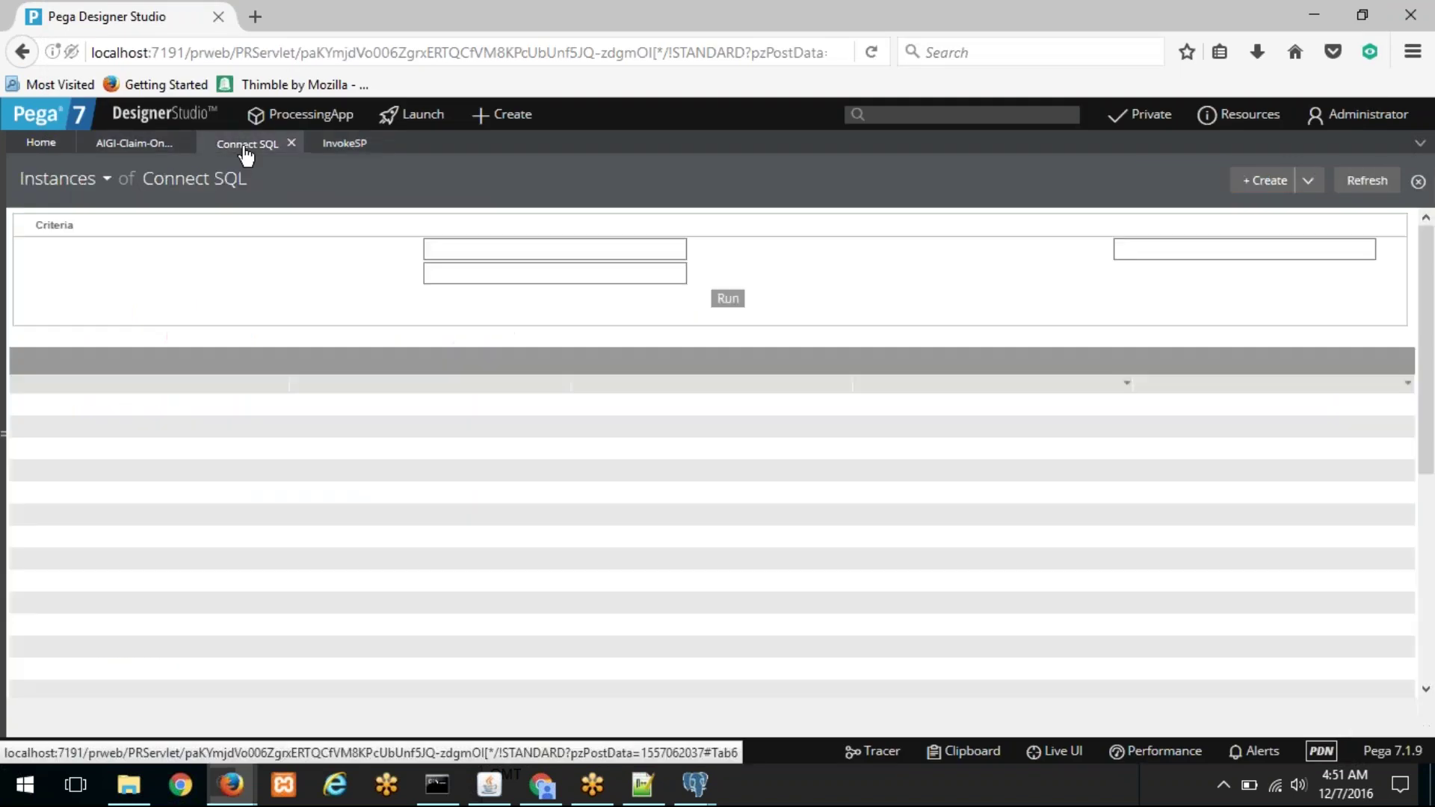
click(148, 148)
drag(215, 326, 11, 332)
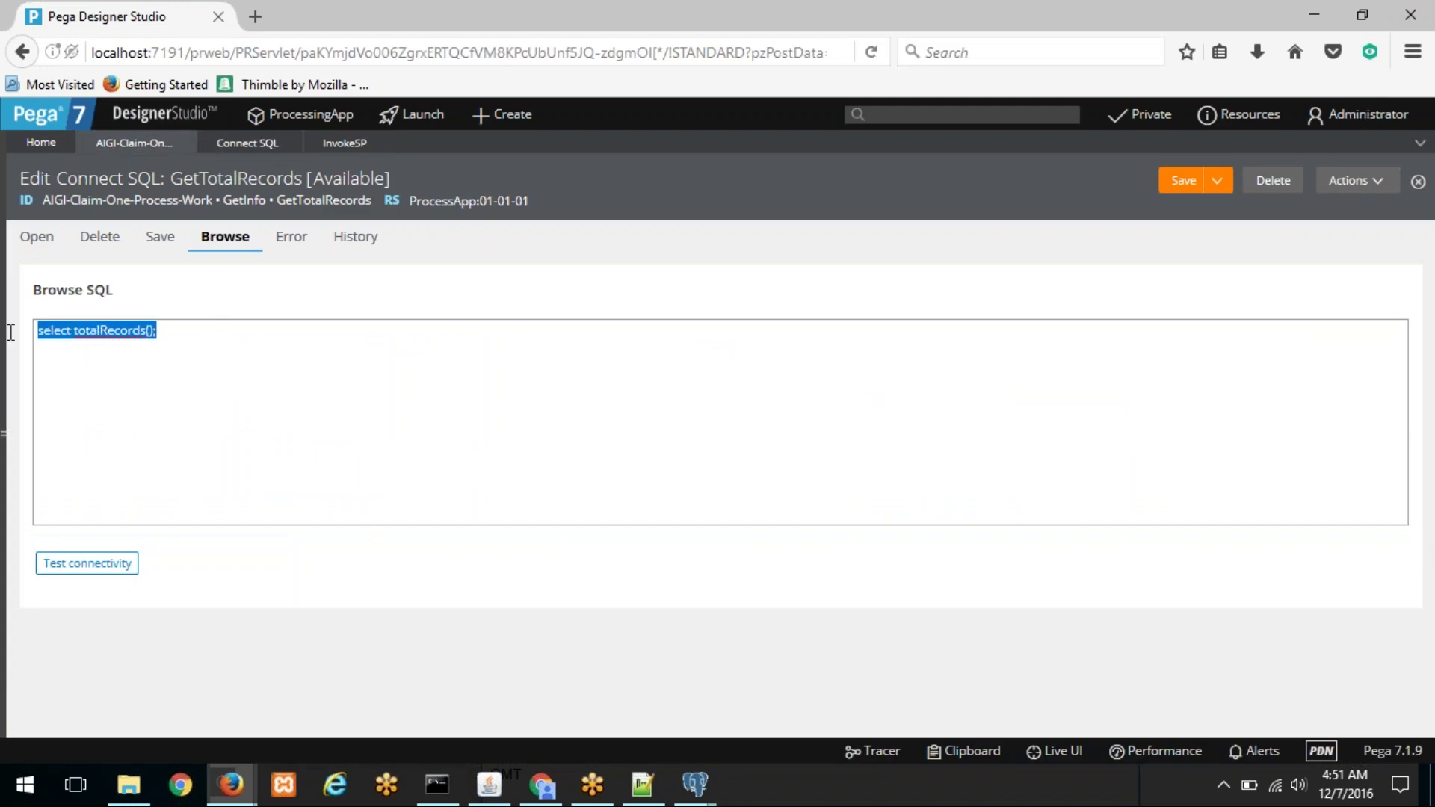
right_click(133, 333)
click(182, 497)
Step: Paste 'select totalRecords();' into Open SQL, save the rule, and return to InvokeSP
click(37, 236)
click(105, 349)
right_click(105, 349)
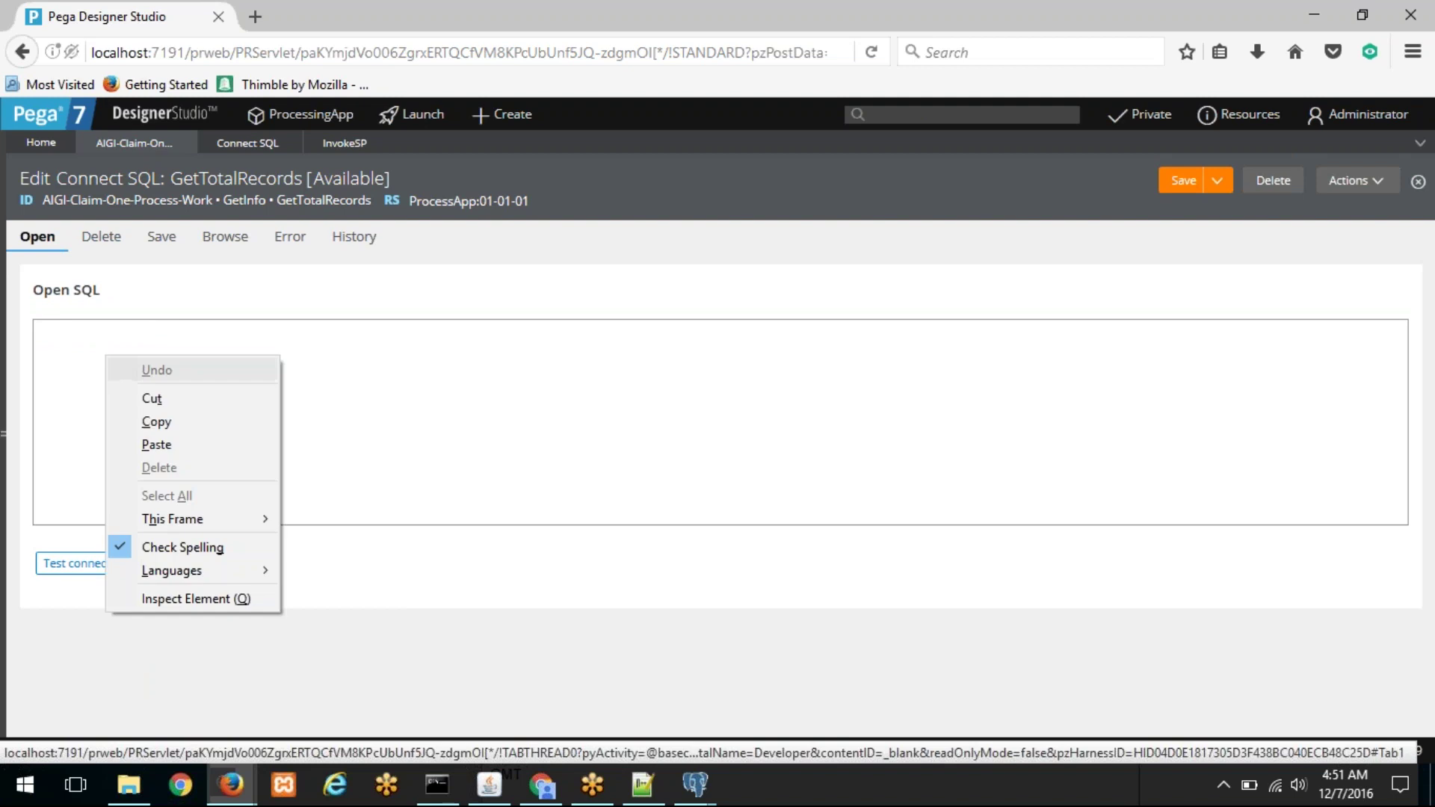
click(157, 443)
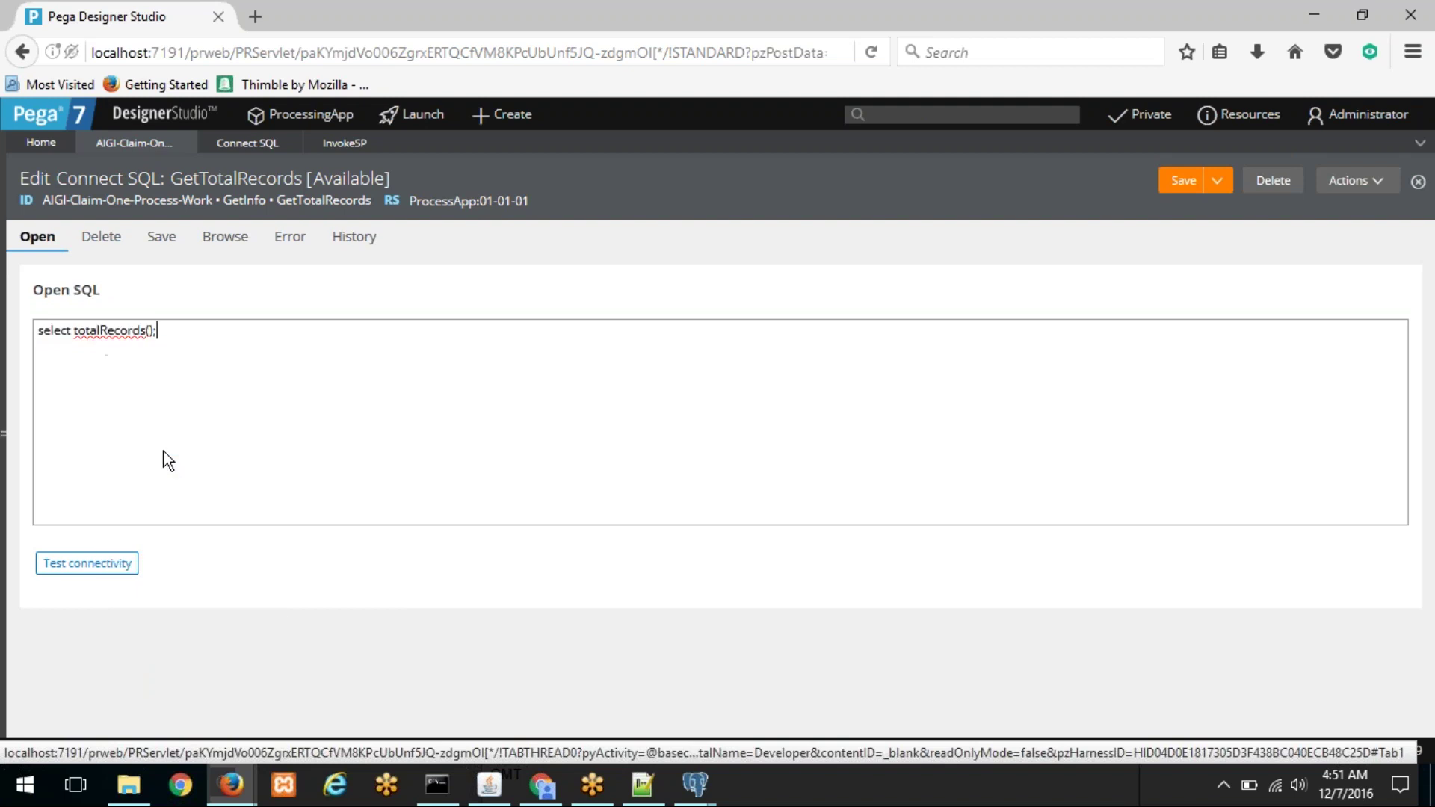
click(1187, 186)
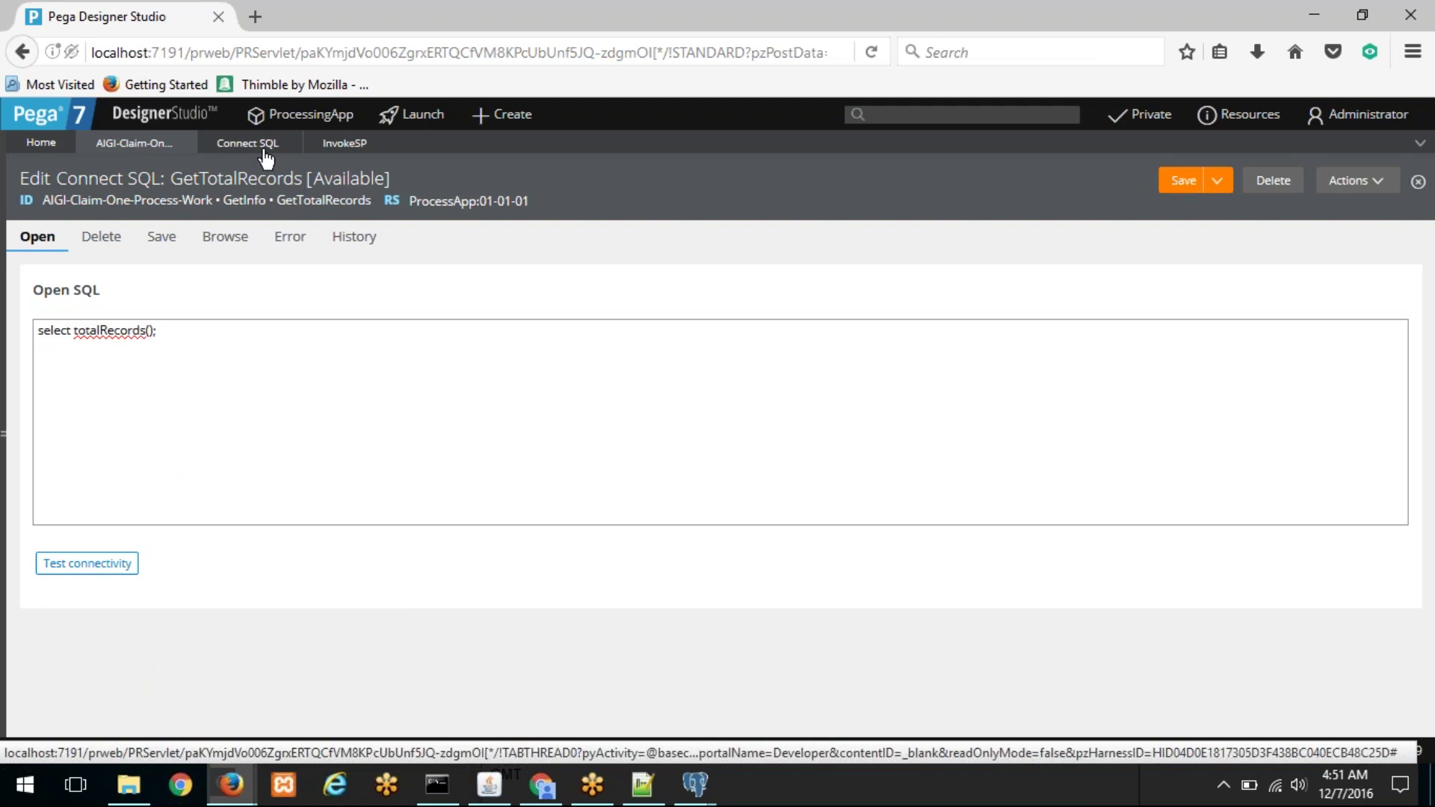
click(342, 144)
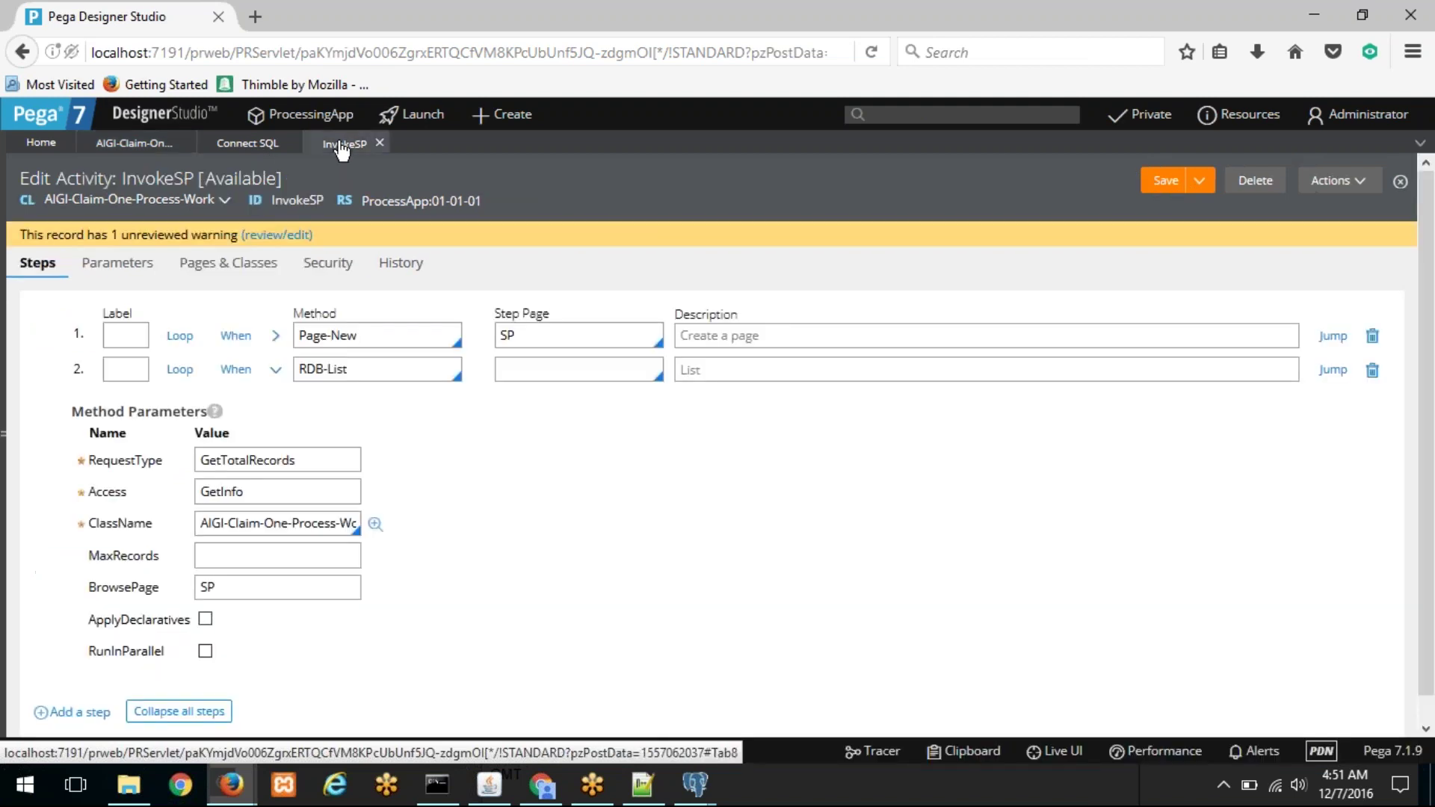
Step: Comment out step 2's RDB-List via its label and add step 3 using RDB-Open
click(276, 370)
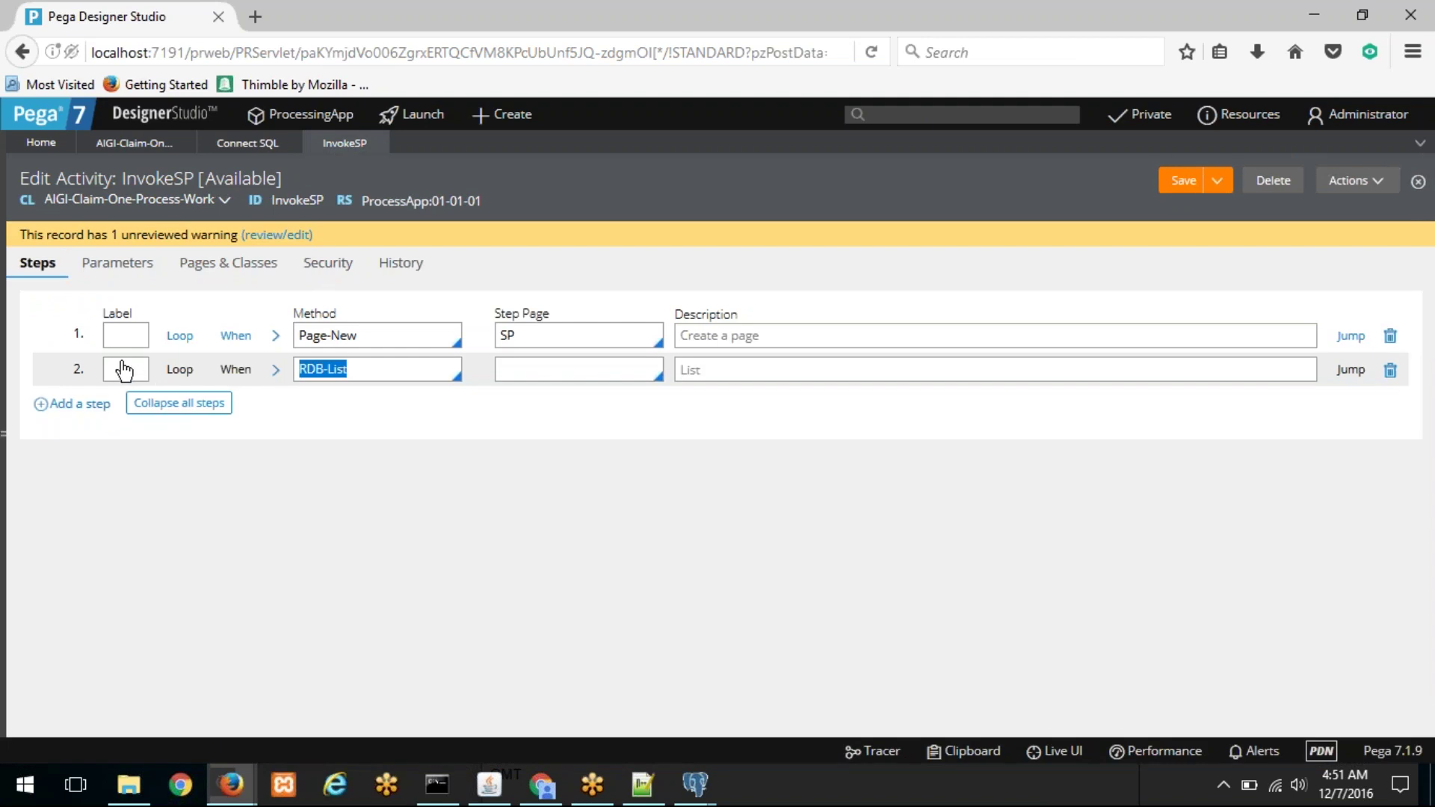
click(115, 368)
text(A)
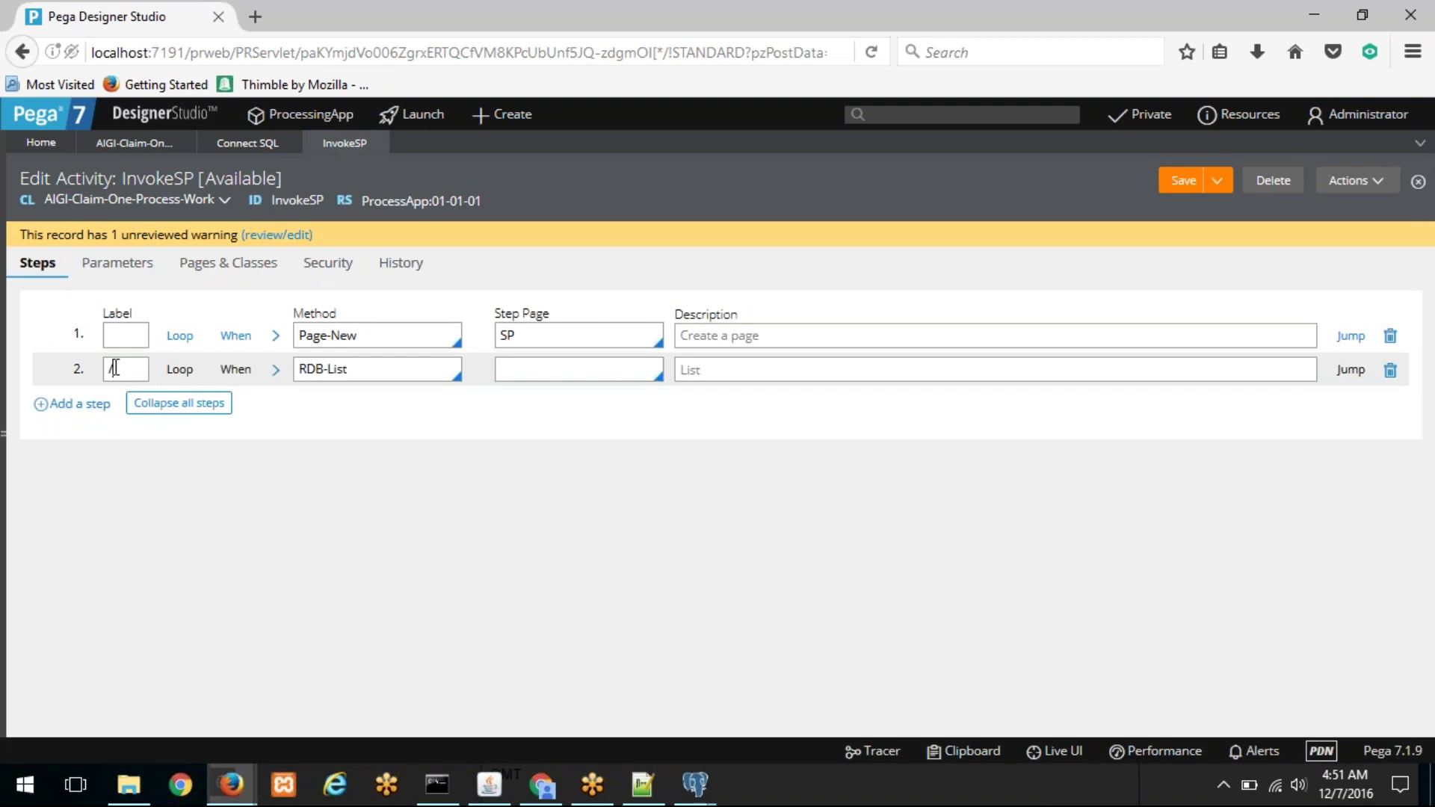
click(105, 407)
click(352, 403)
key(Caps_Lock)
text(rdb-o)
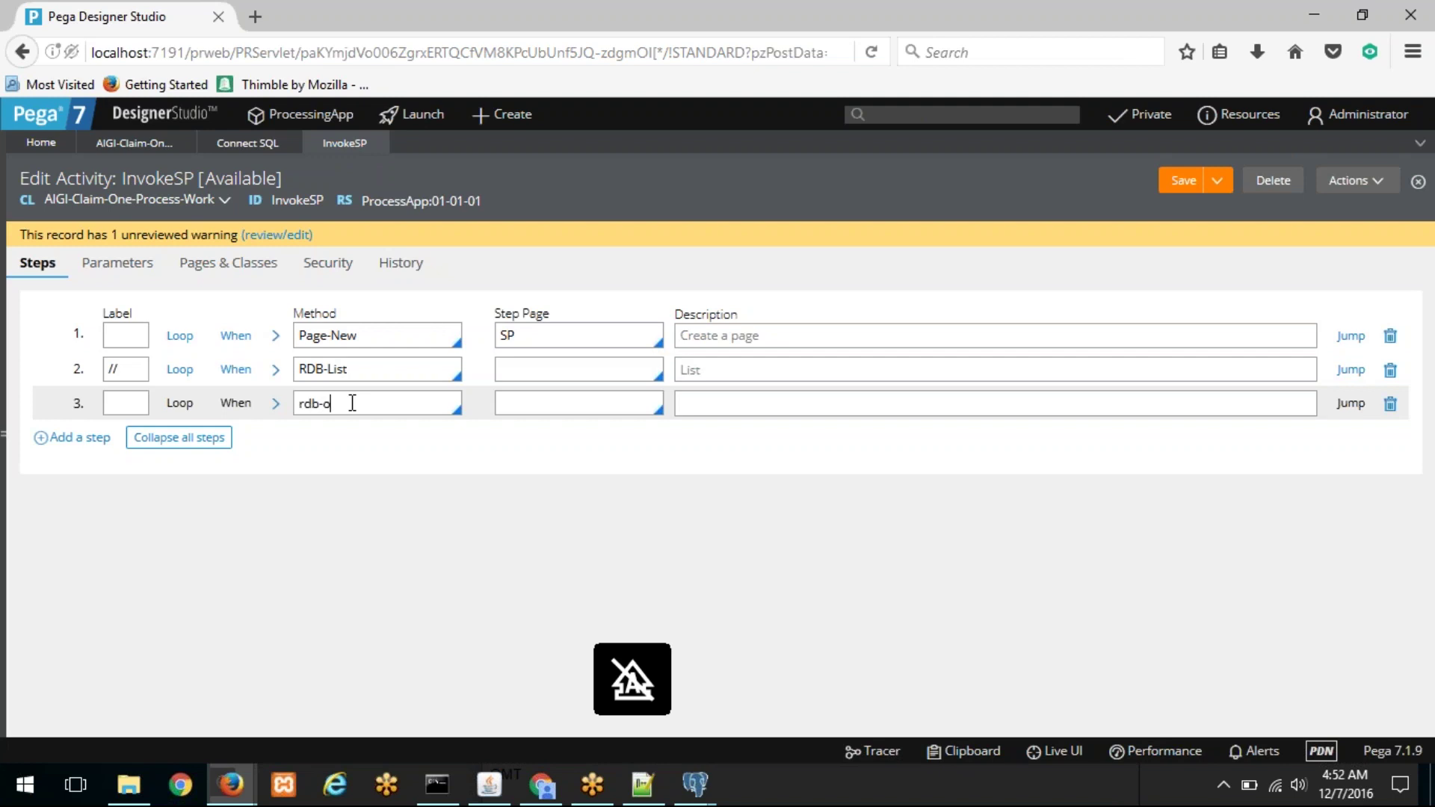
key(Return)
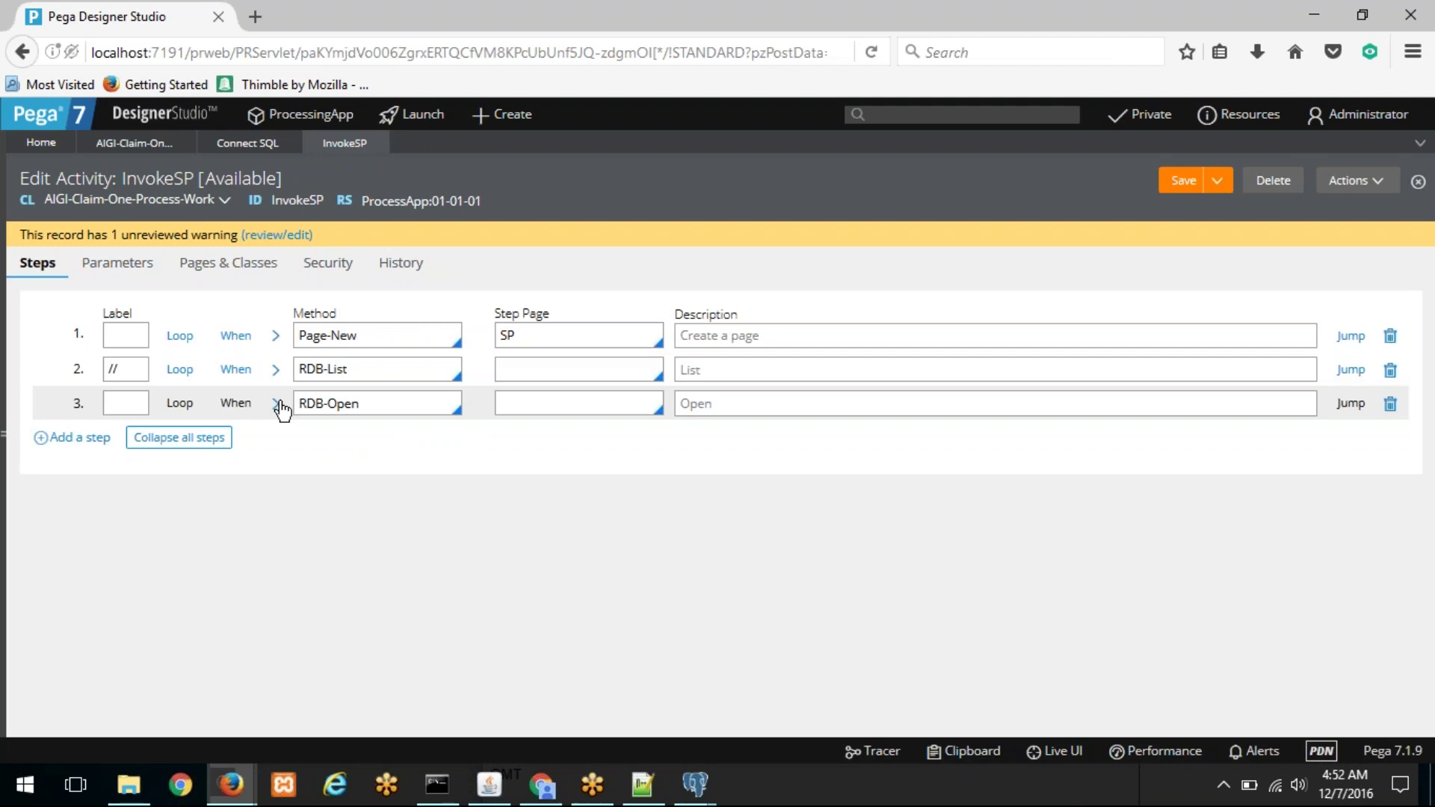
Step: Set step 3's OpenClass to AIGI-Claim-One-Process-Work
click(277, 405)
text(aigi-)
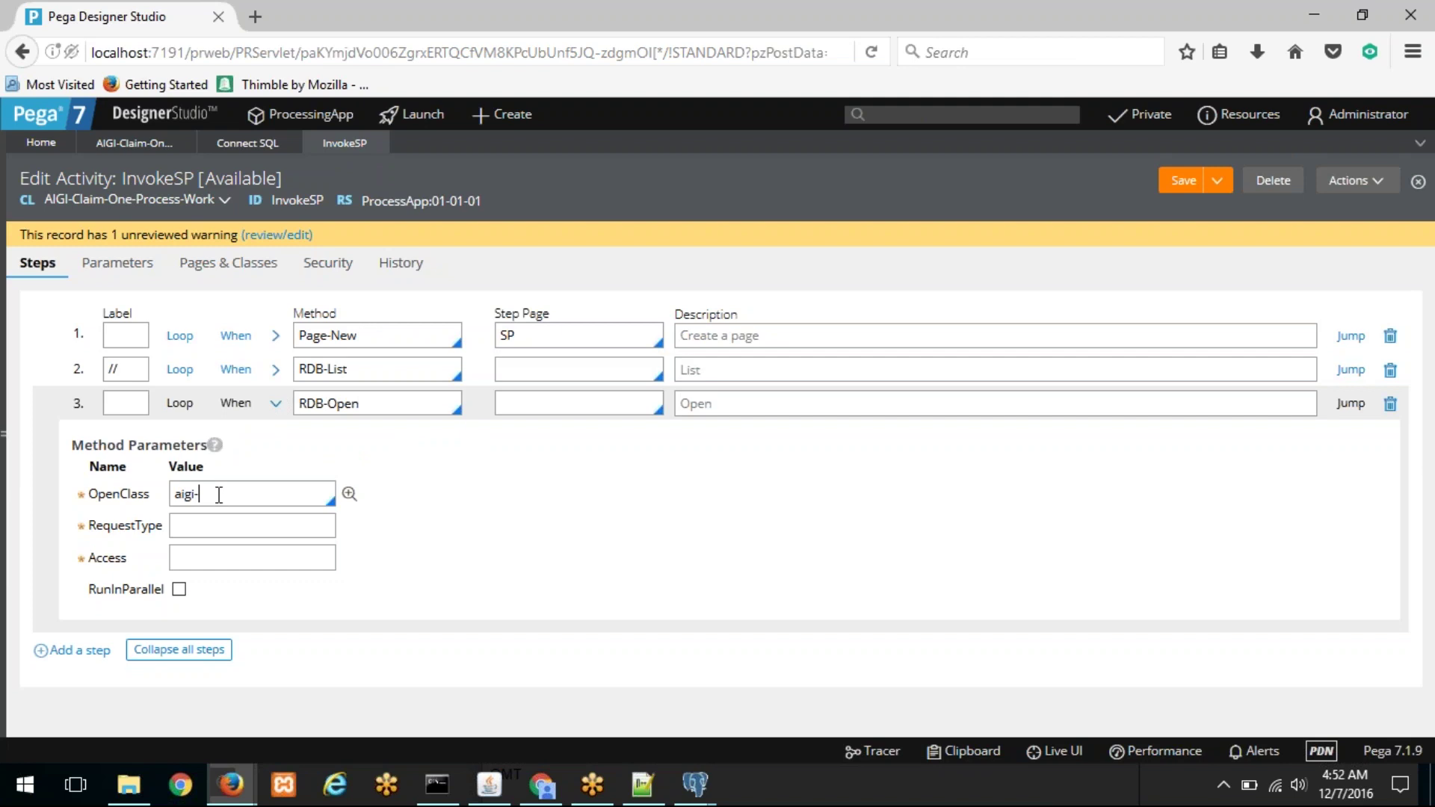
key(Down)
key(Down)
key(Down)
key(Down)
key(Down)
key(Down)
key(Down)
key(Down)
key(Down)
key(Down)
key(Down)
key(Down)
key(Down)
key(Down)
key(Down)
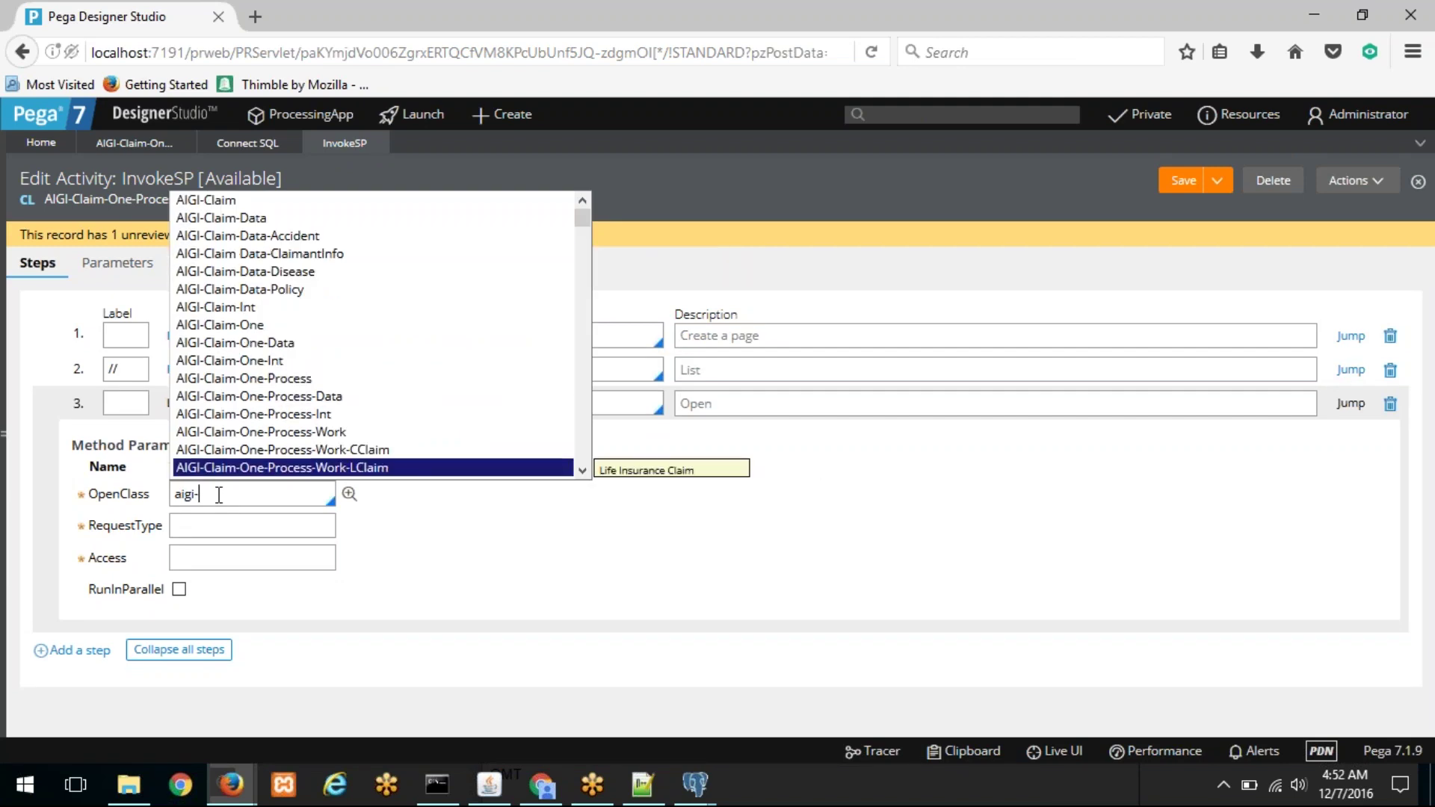
key(Up)
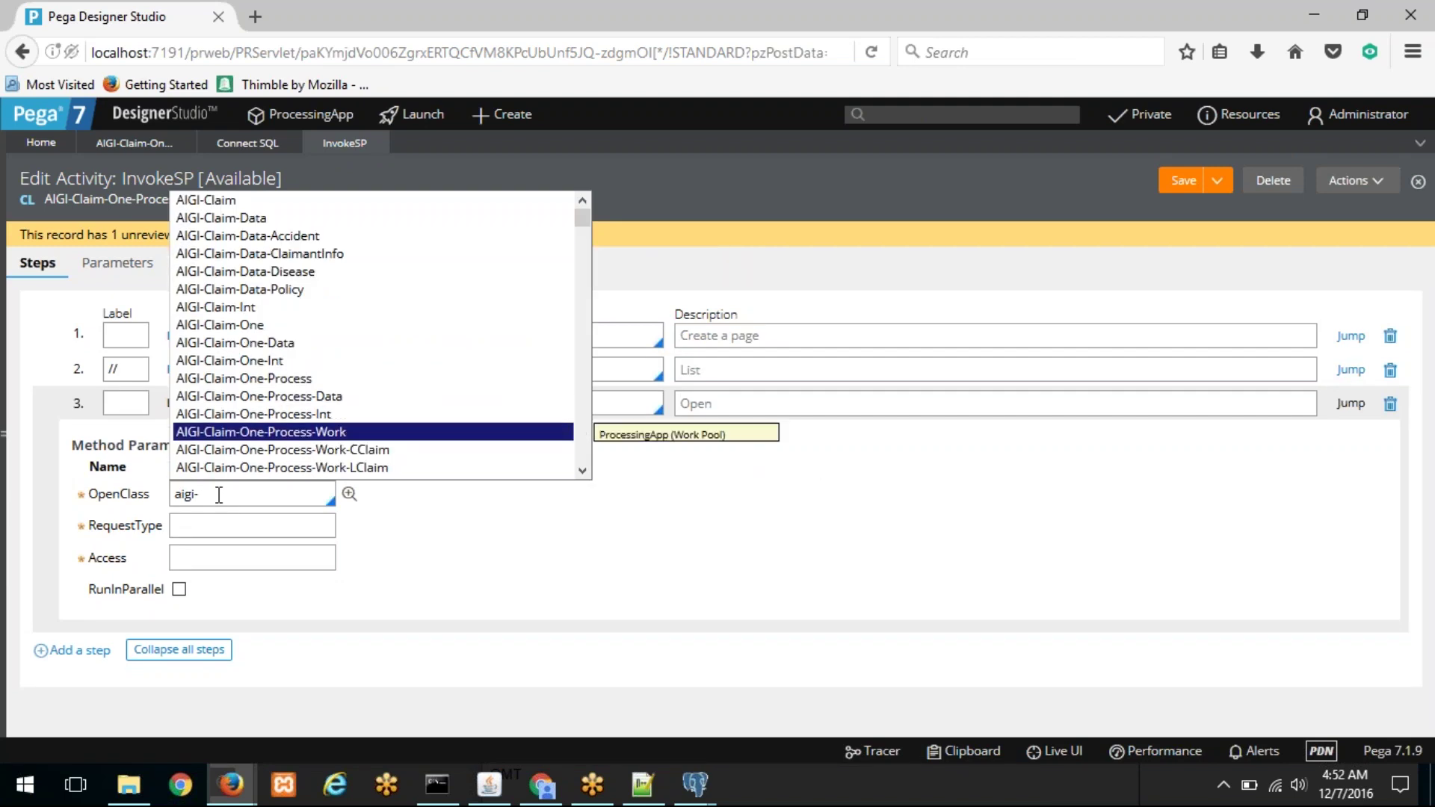
key(Return)
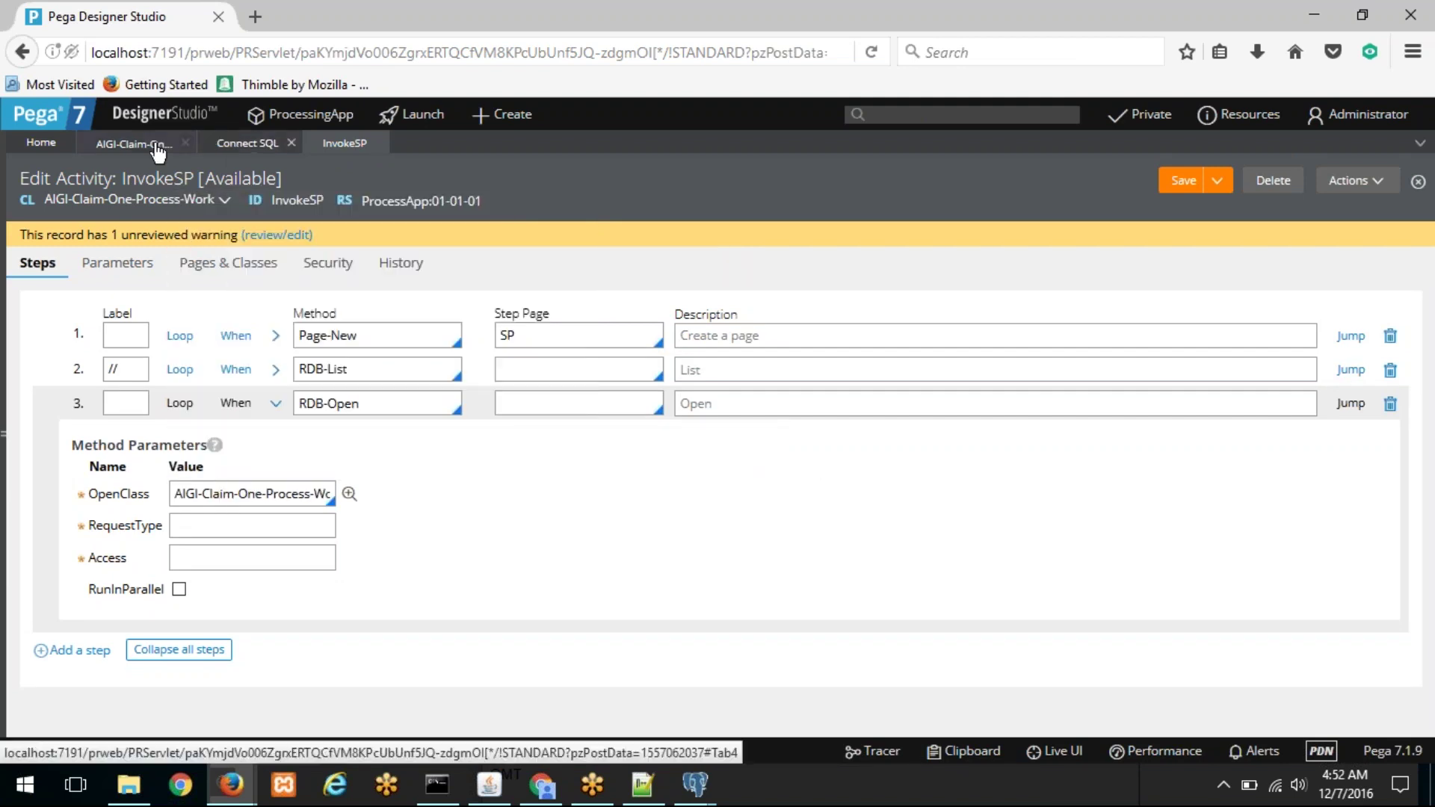
Step: Set step 3's RequestType to GetTotalRecords, copied from the Connect SQL rule
click(181, 150)
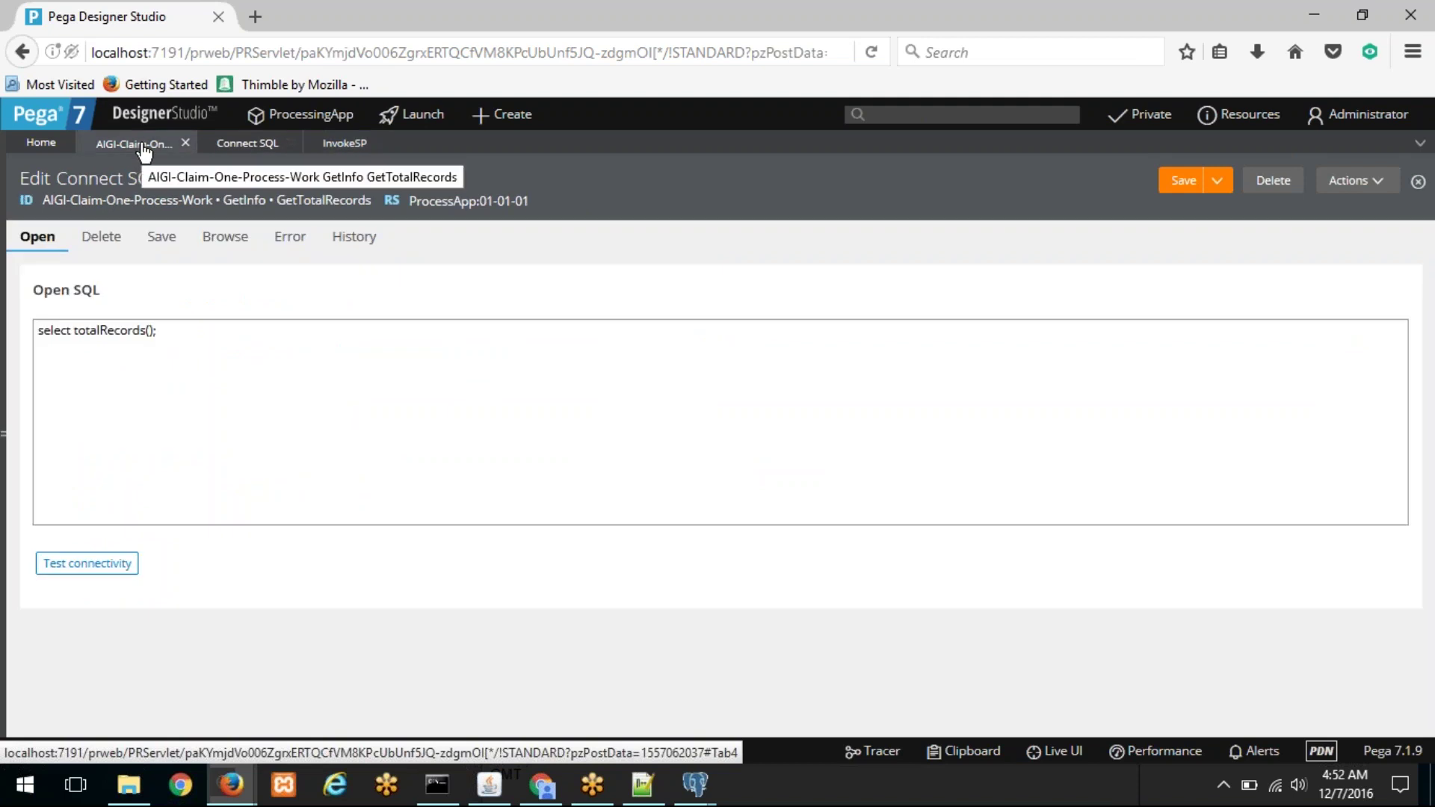
click(245, 144)
click(343, 143)
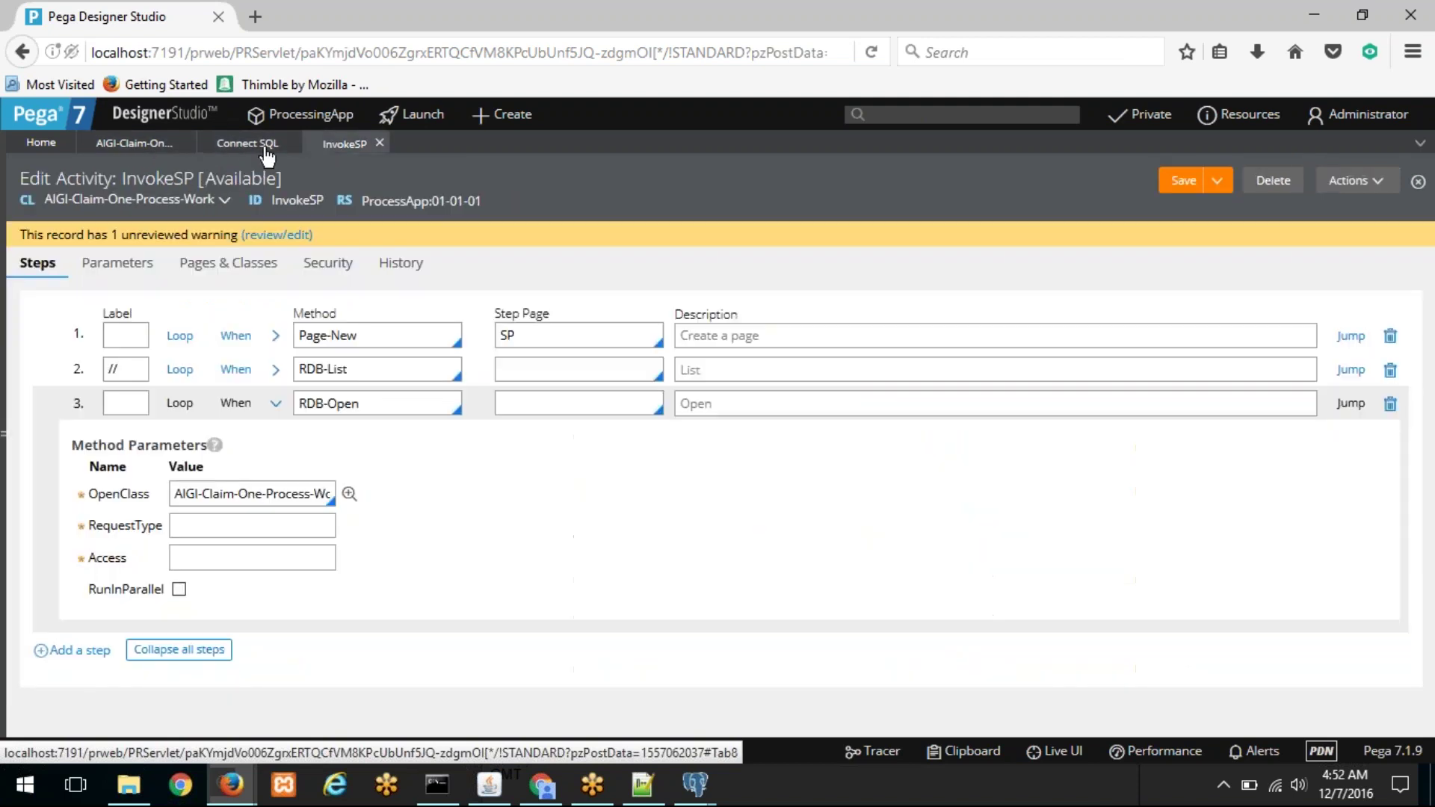
click(134, 143)
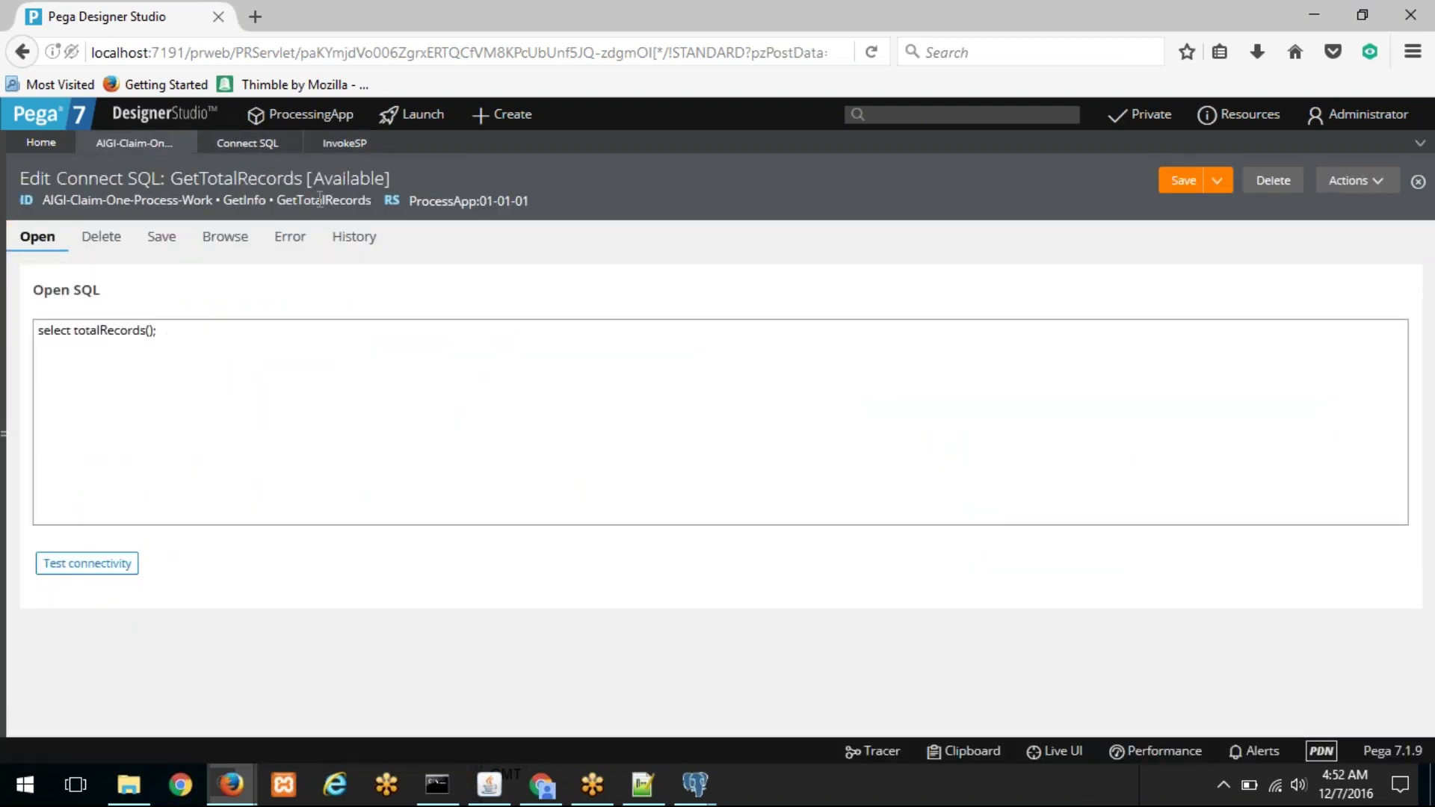
double_click(344, 202)
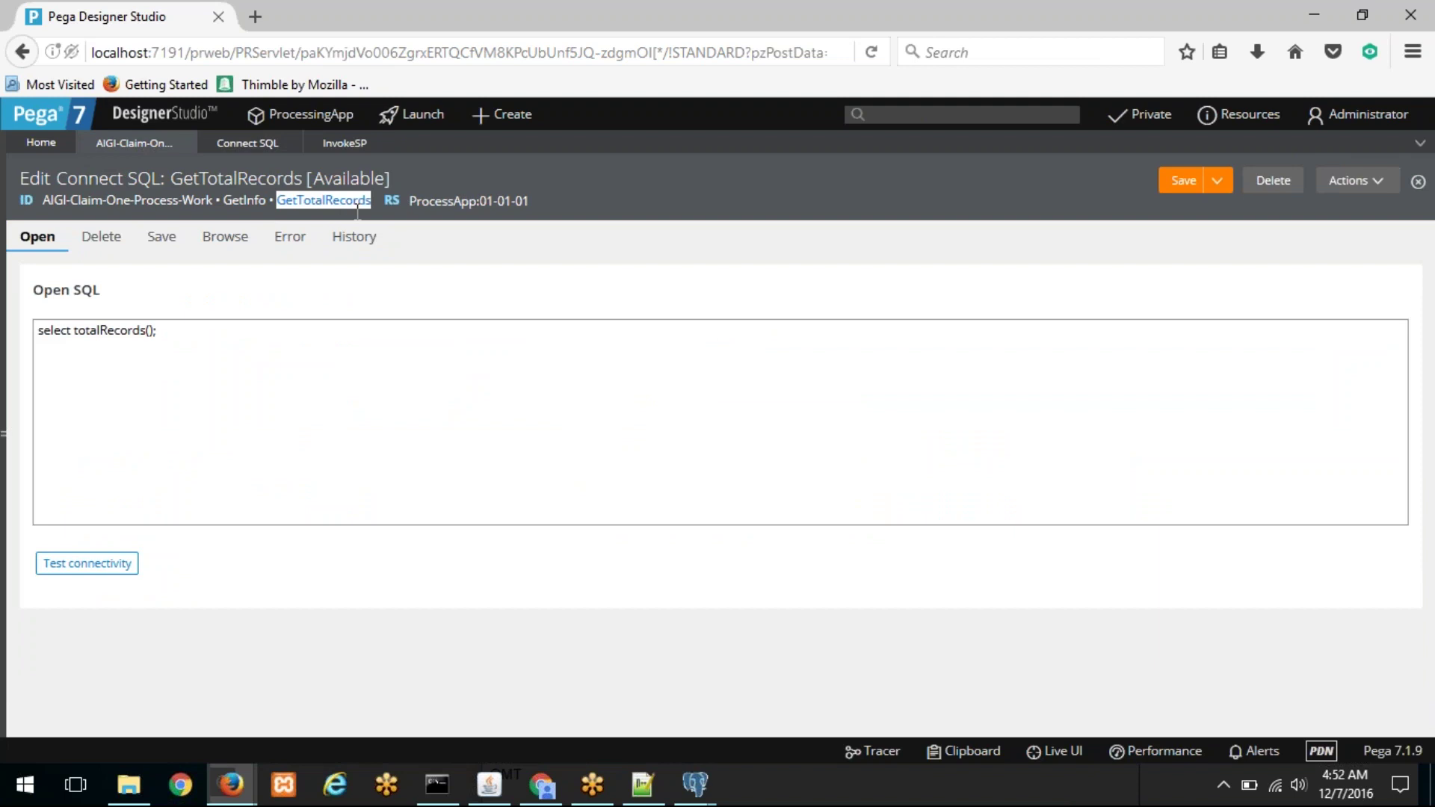
right_click(358, 207)
click(372, 215)
click(344, 142)
click(201, 525)
right_click(203, 525)
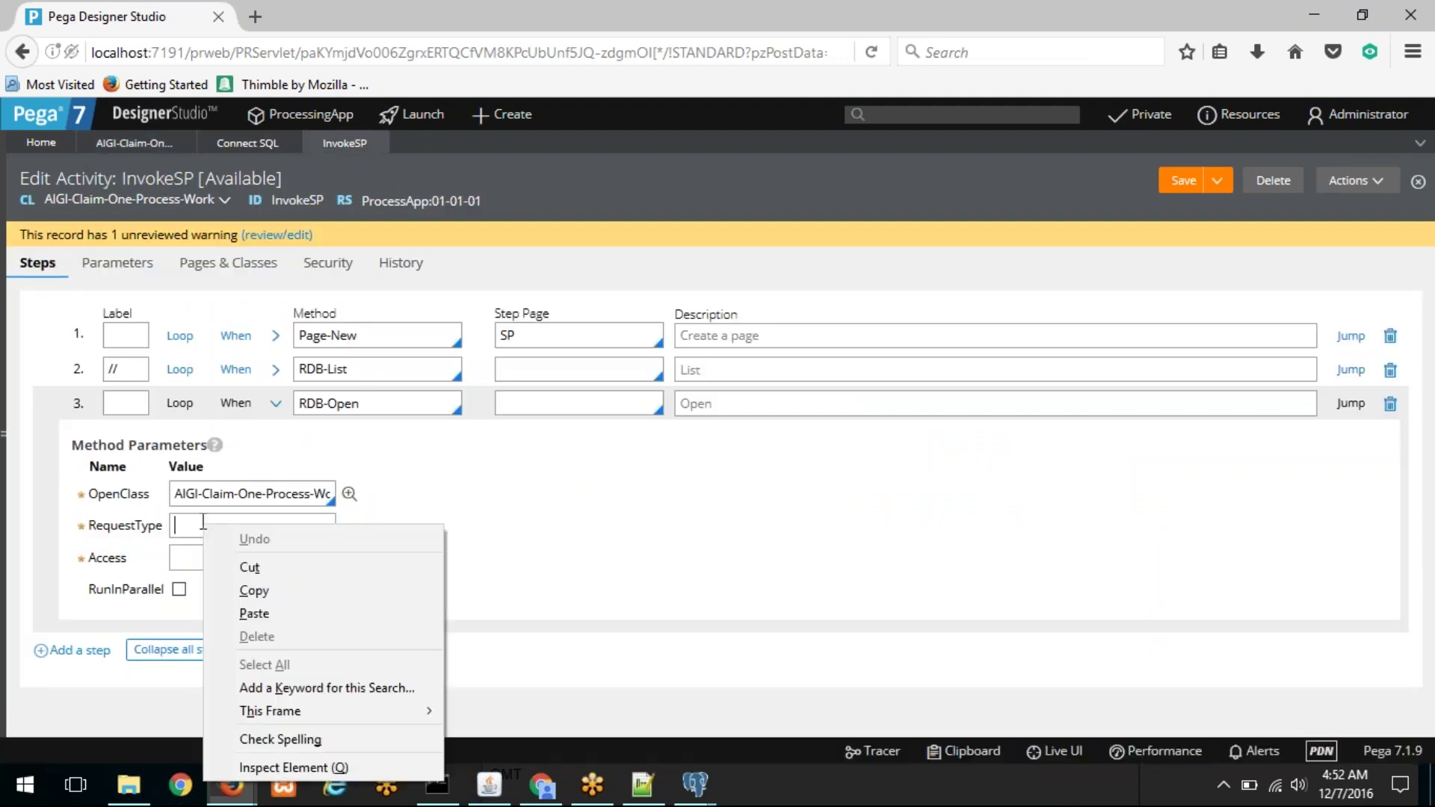
click(263, 613)
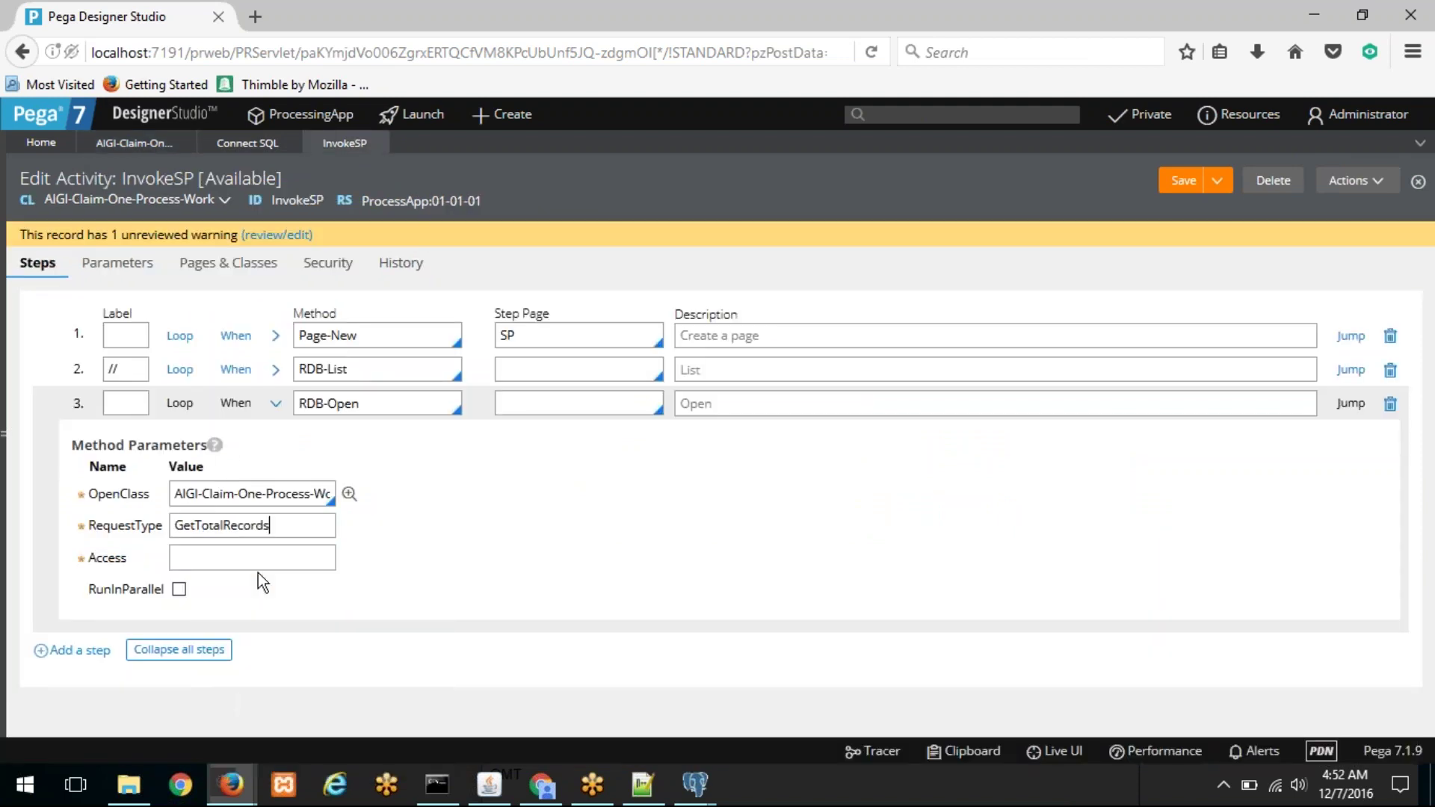
Step: Set step 3's Access value to GetInfo, copied from the Connect SQL rule
click(132, 144)
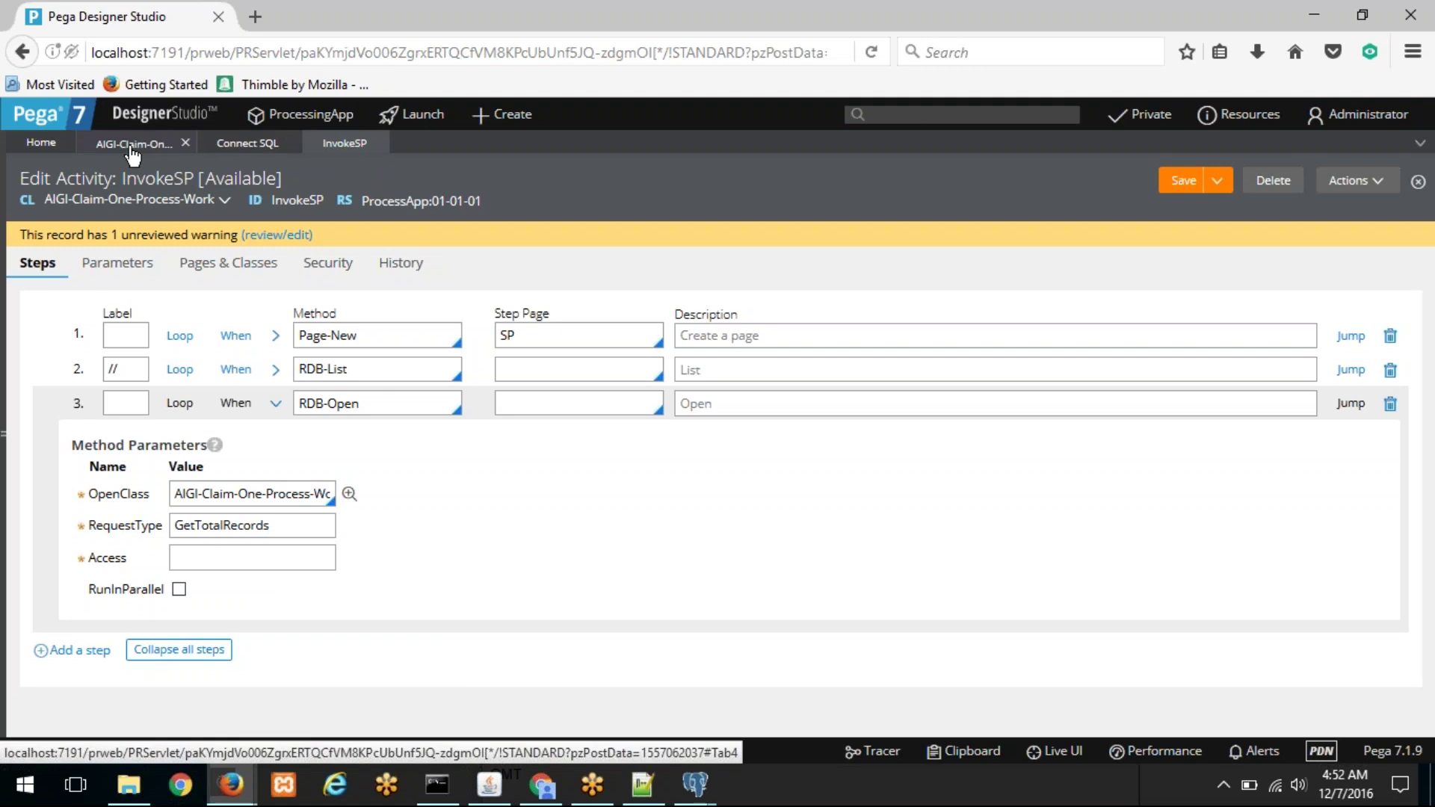
double_click(241, 198)
right_click(241, 196)
click(278, 206)
click(345, 143)
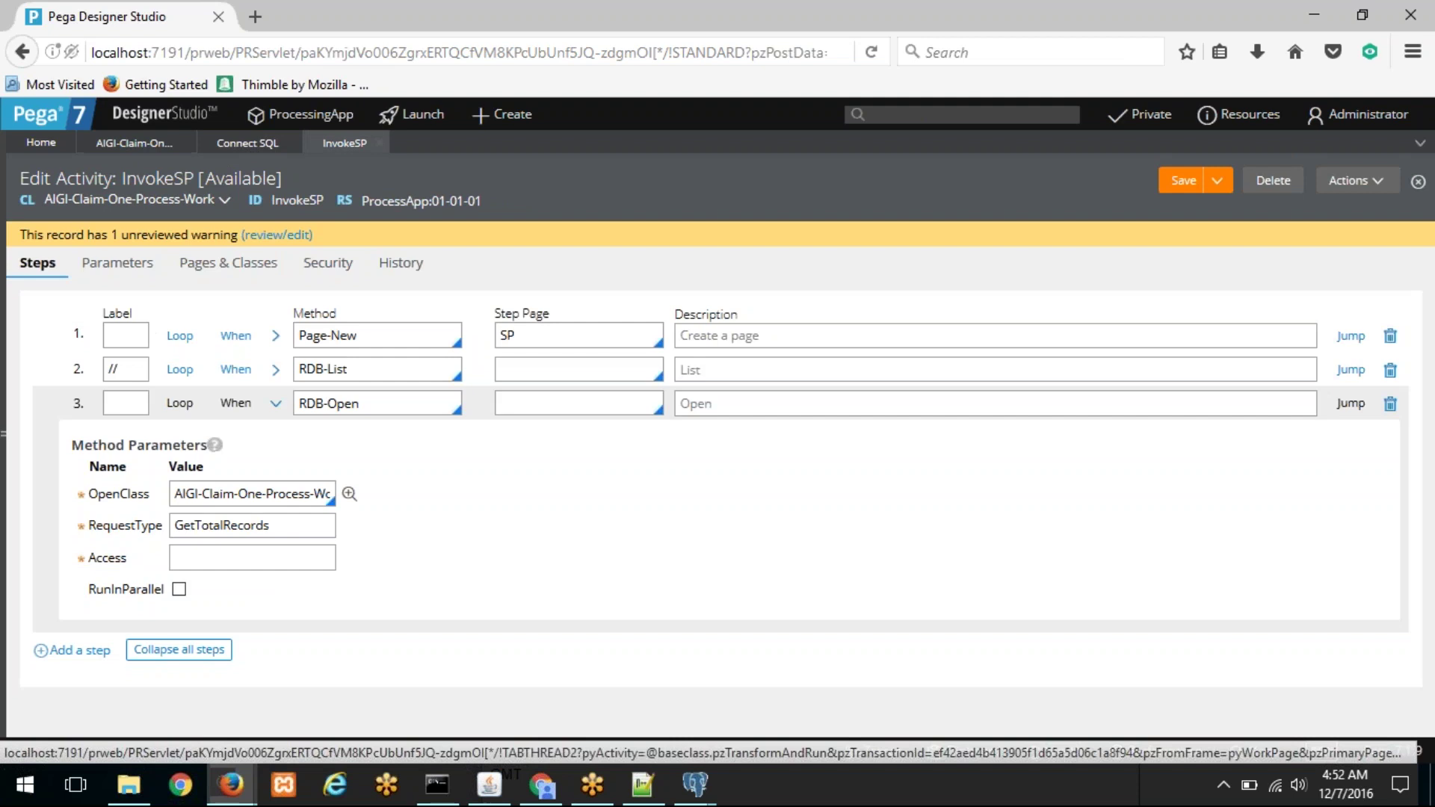
click(214, 557)
right_click(215, 557)
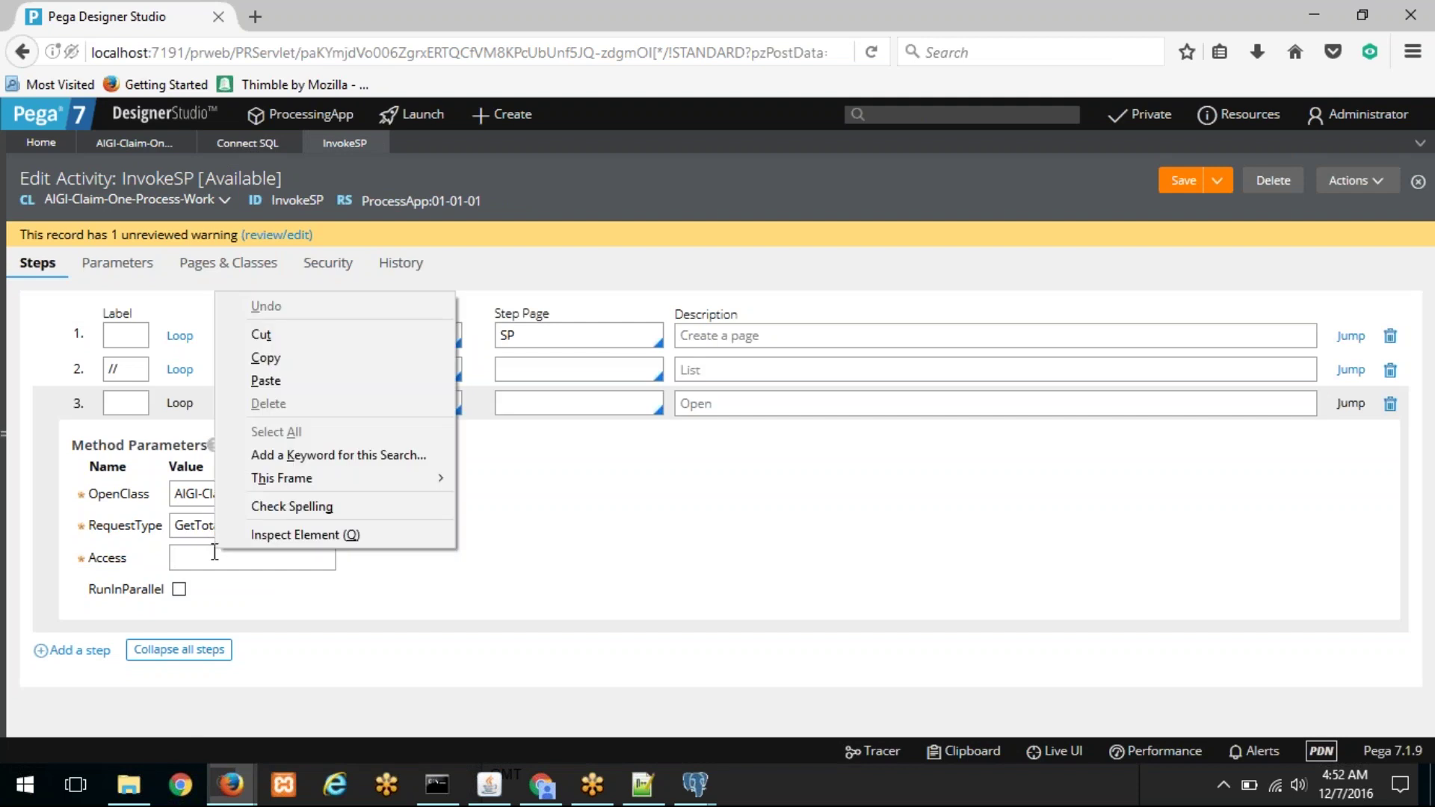
click(295, 382)
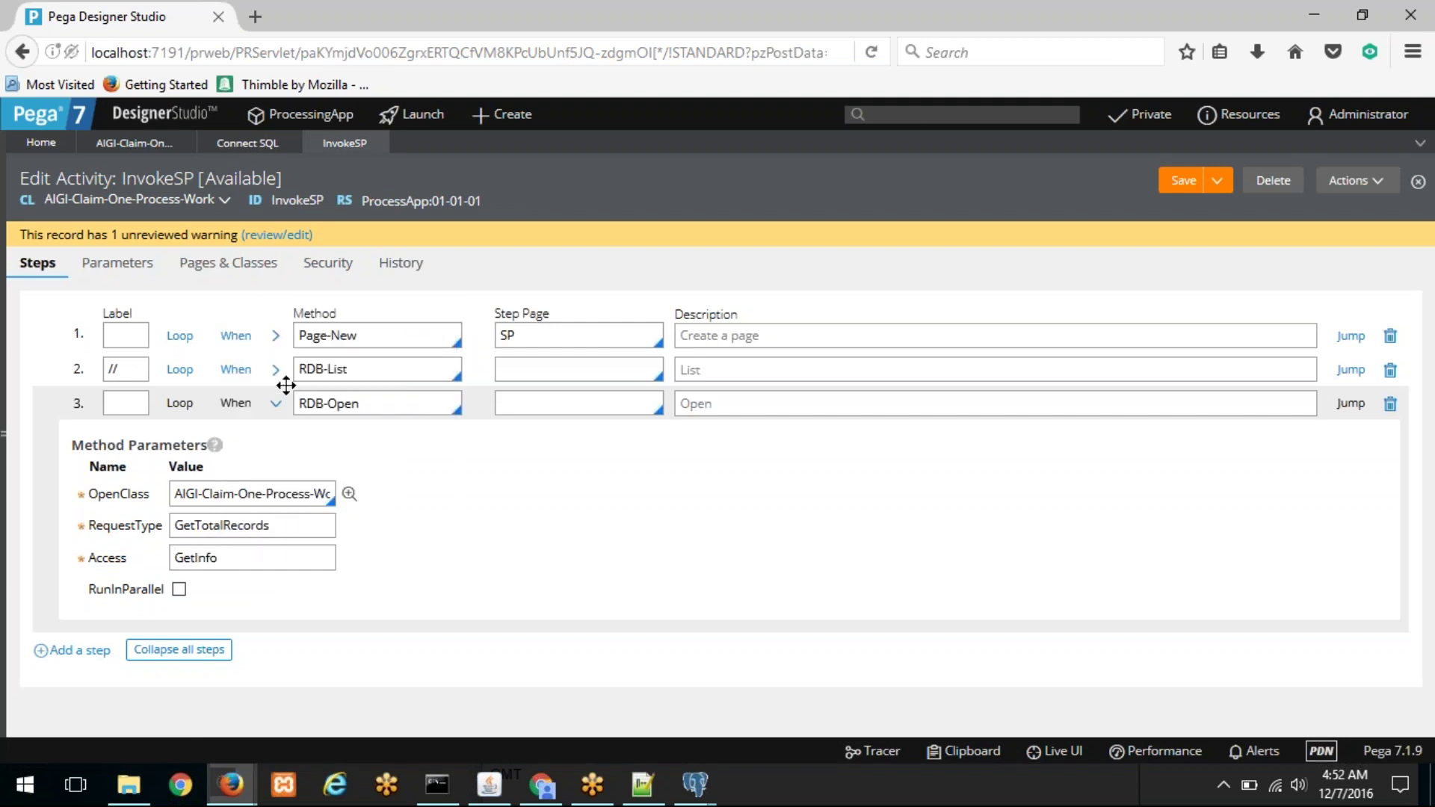
Step: Give step 3 the step page SP and save the InvokeSP activity
drag(541, 334, 422, 334)
right_click(507, 337)
click(560, 405)
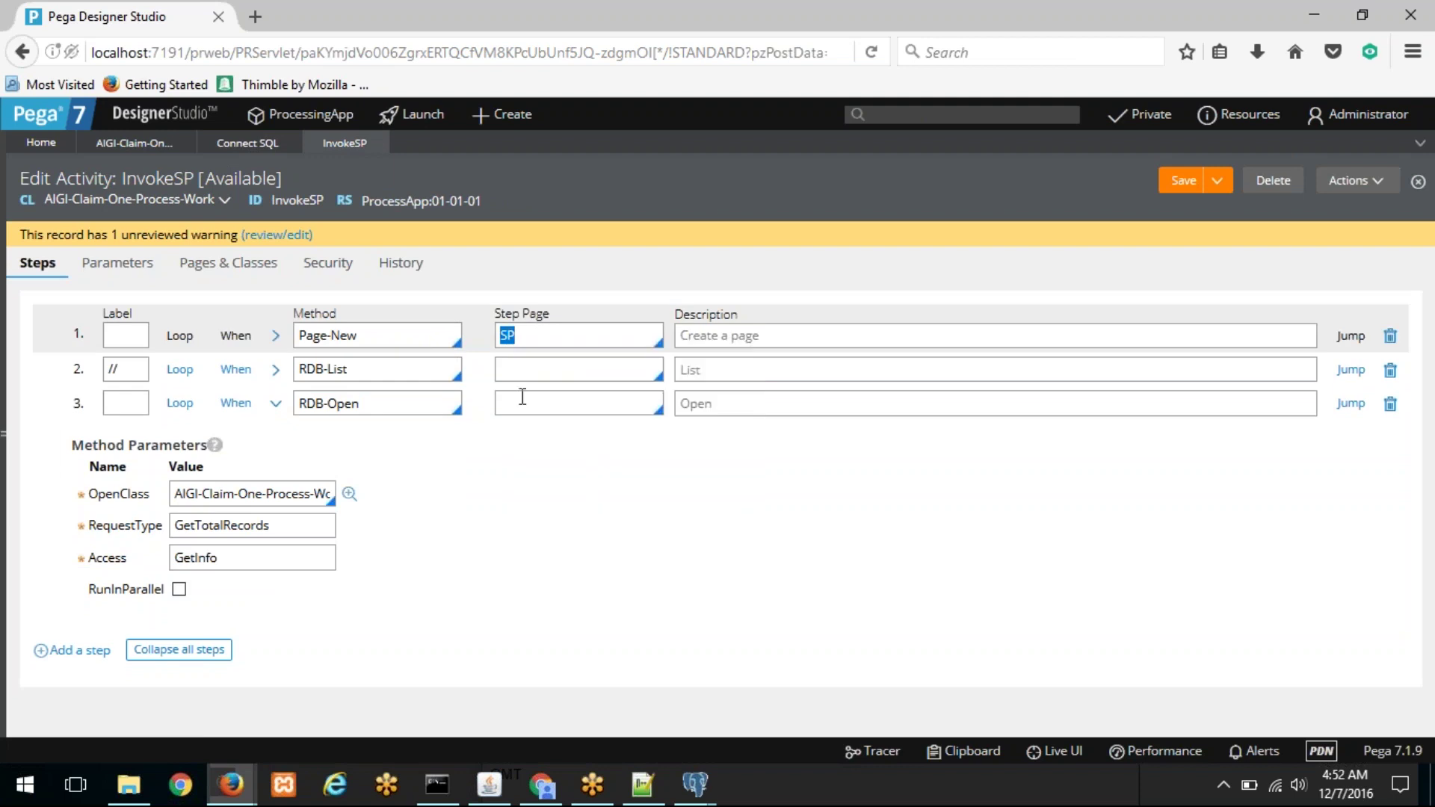
right_click(523, 397)
click(579, 486)
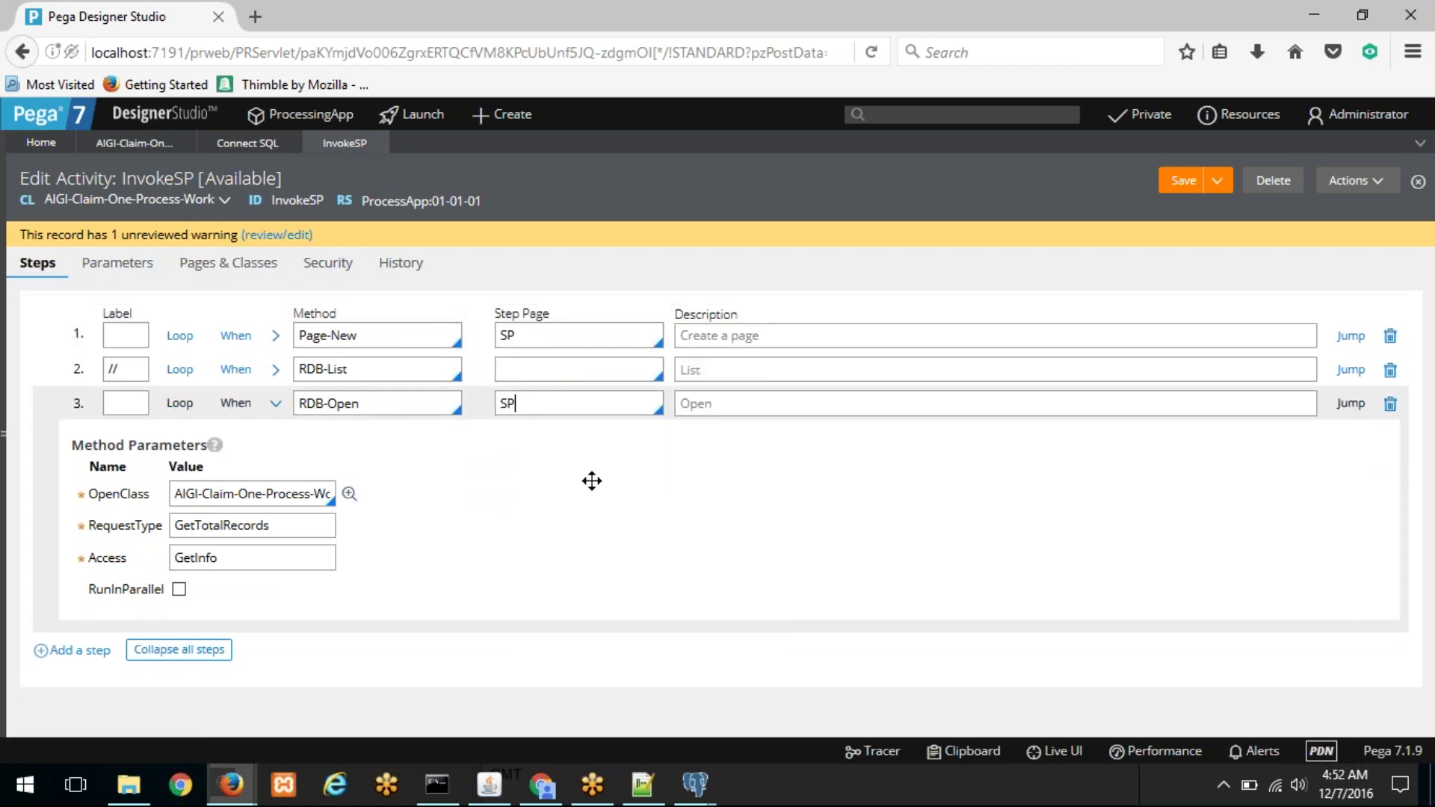
click(1182, 182)
mouse_move(249, 797)
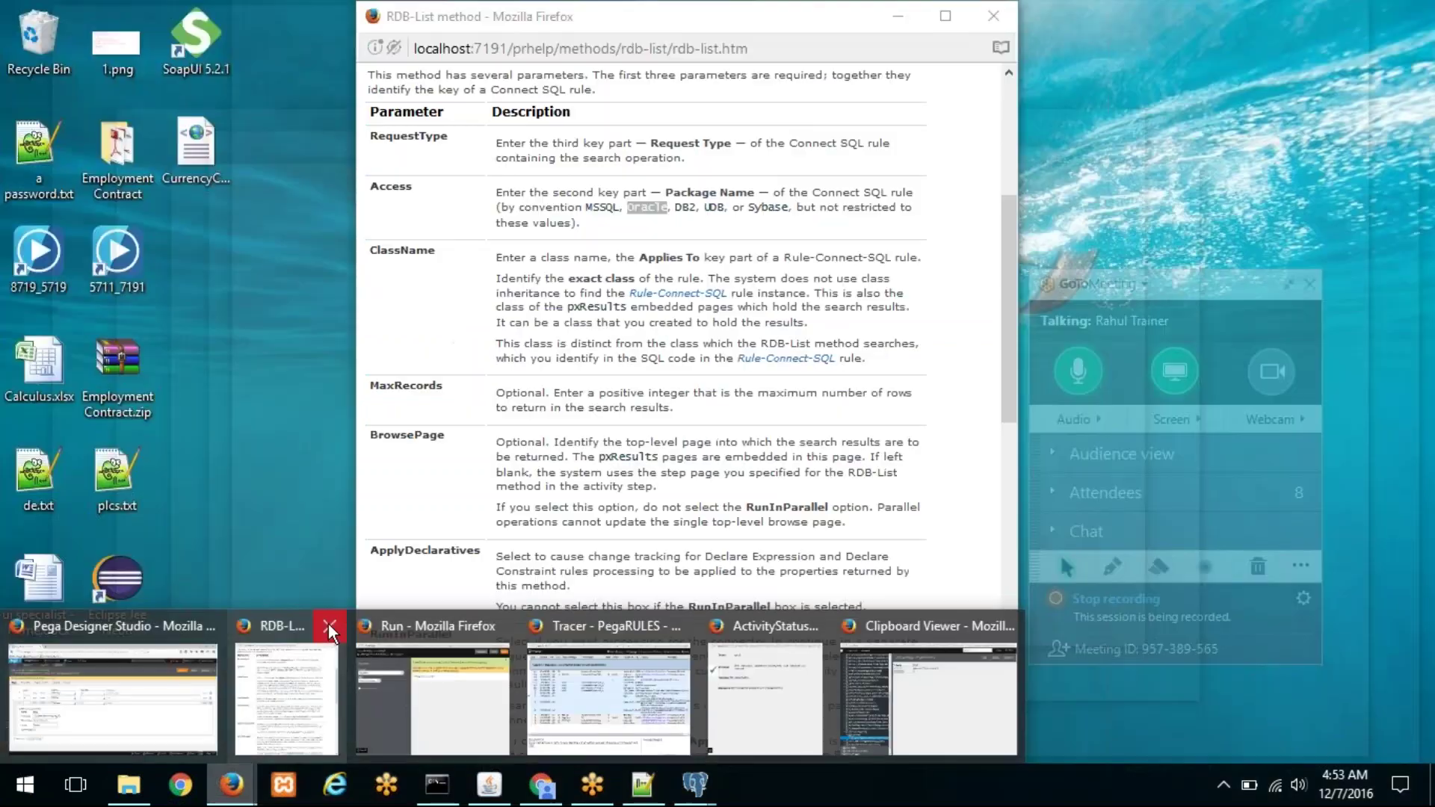
Step: Close the old help, Run, Tracer and Clipboard windows and reopen InvokeSP's Run window
click(329, 625)
click(392, 625)
click(394, 624)
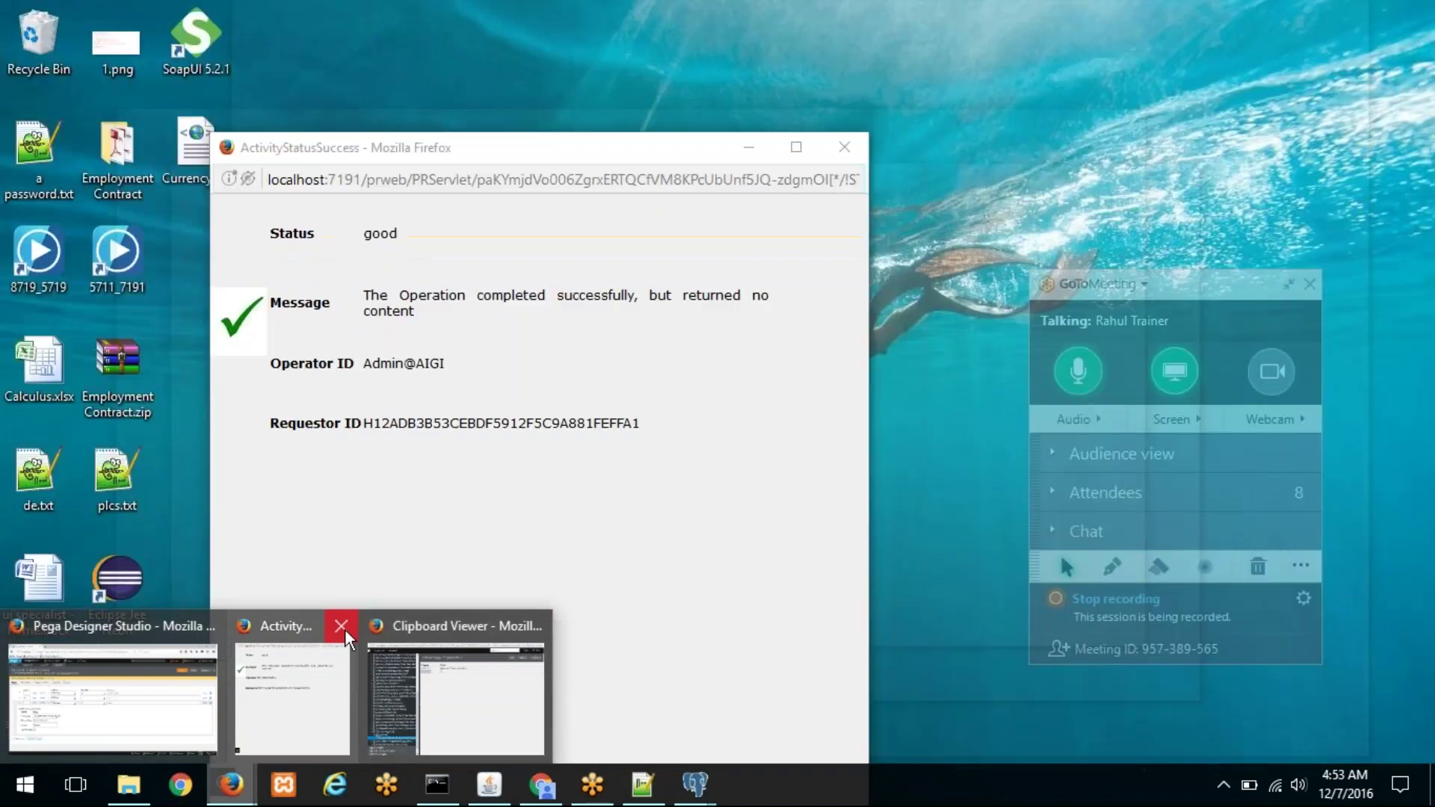
click(344, 630)
click(428, 630)
click(1368, 189)
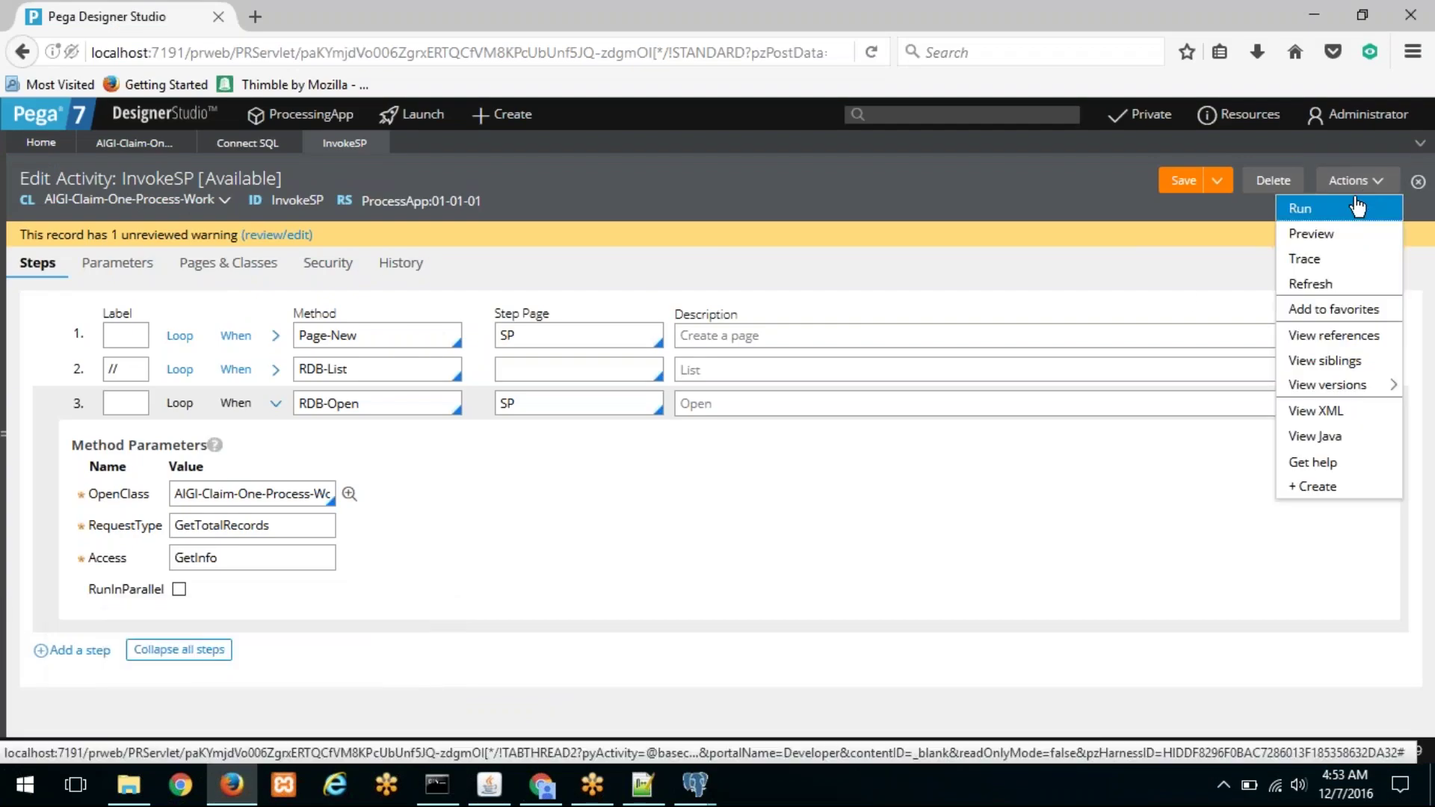
click(1339, 203)
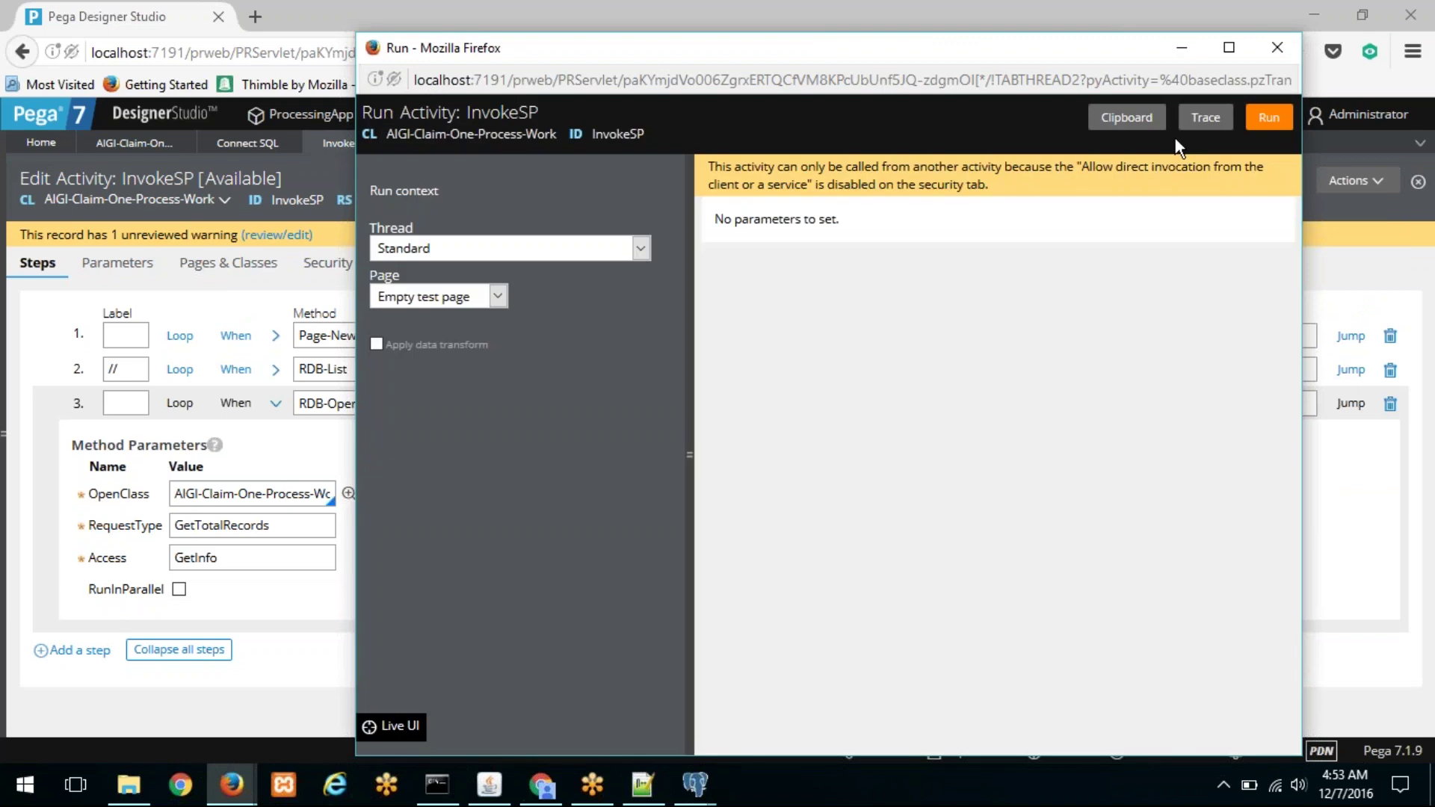
Step: Start tracing and run the InvokeSP activity
click(1206, 118)
drag(801, 96, 489, 63)
click(1270, 118)
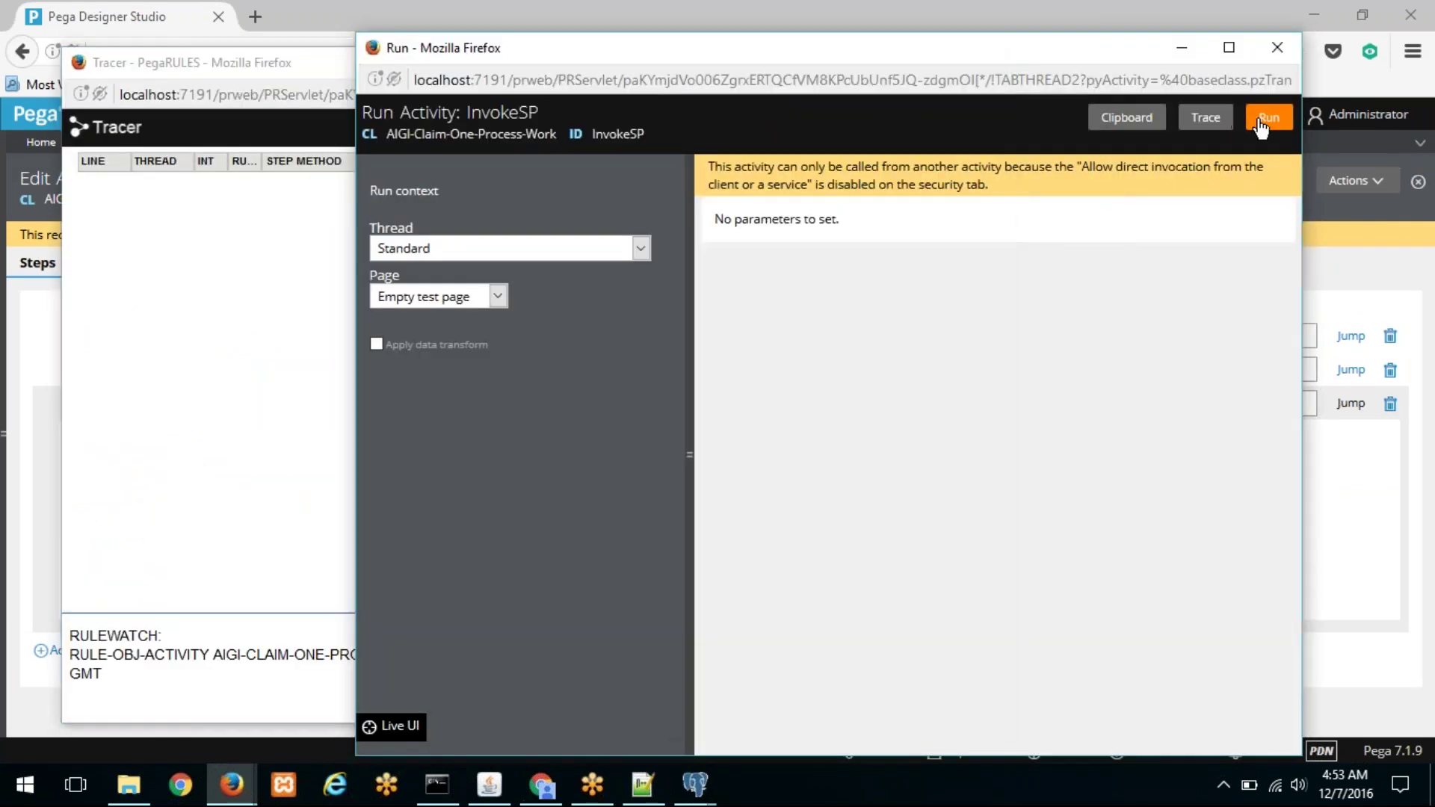
drag(486, 12, 796, 107)
click(451, 395)
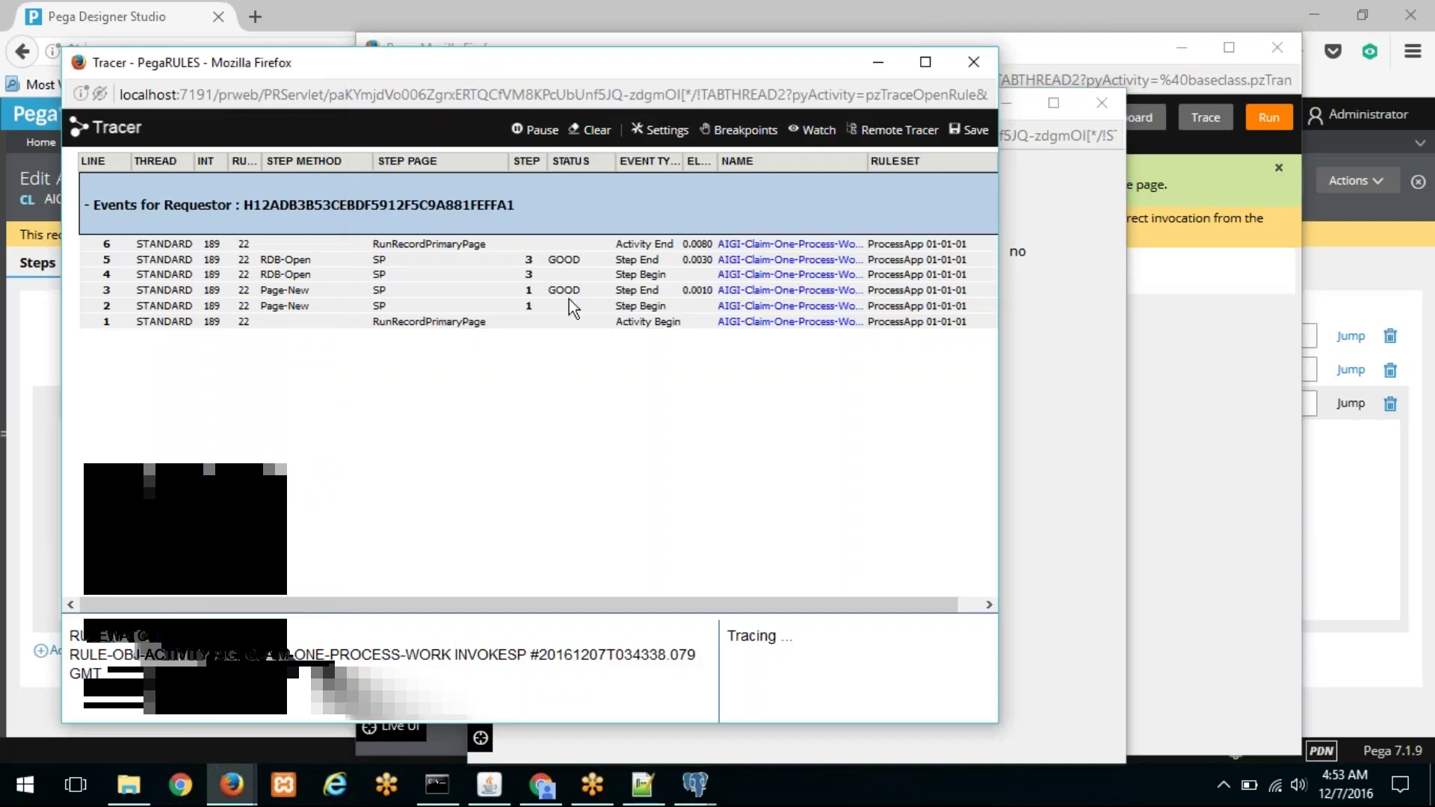
Step: Pause the Tracer and review its settings without changing them
click(521, 130)
click(659, 130)
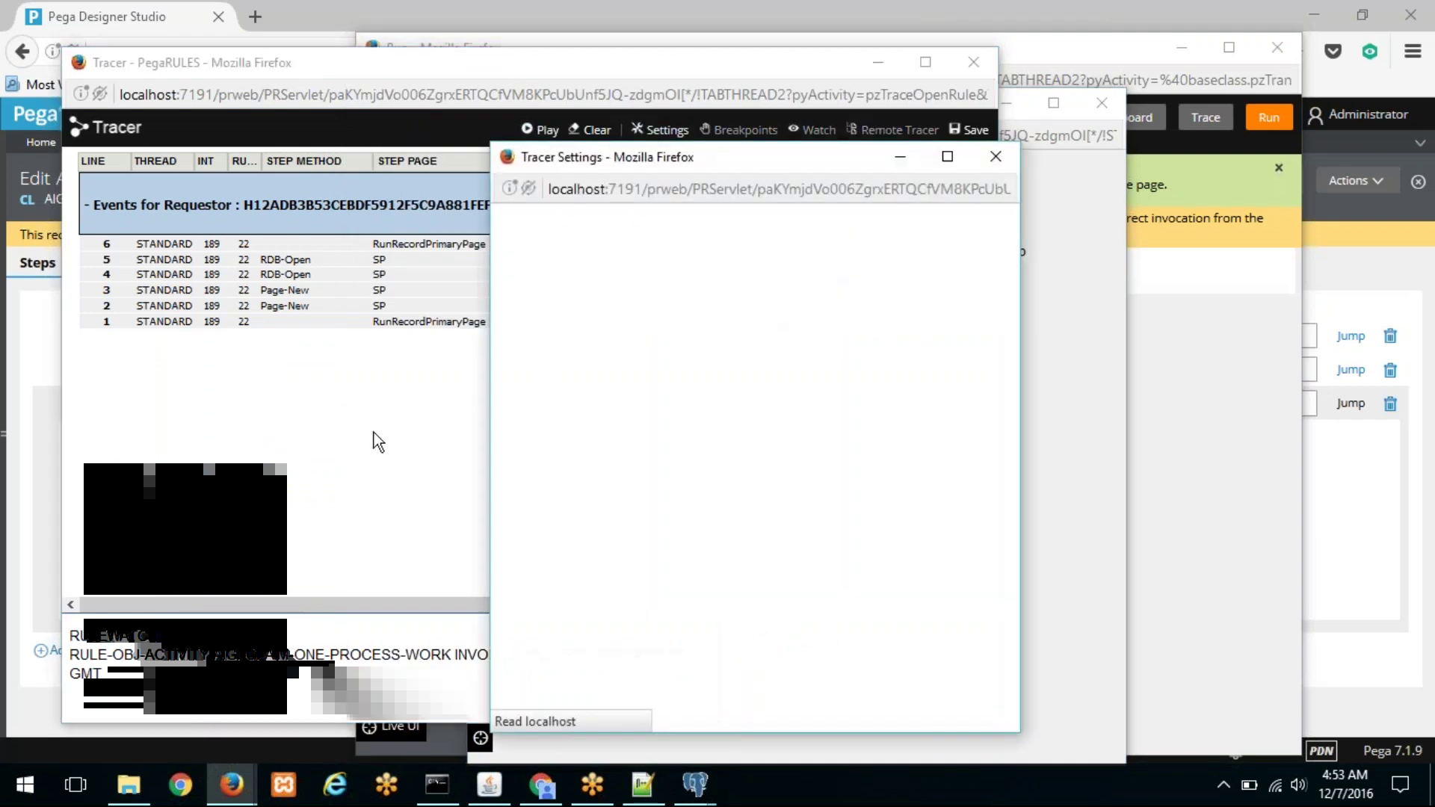
scroll(710, 441, down, 10)
scroll(703, 404, up, 5)
scroll(703, 448, up, 3)
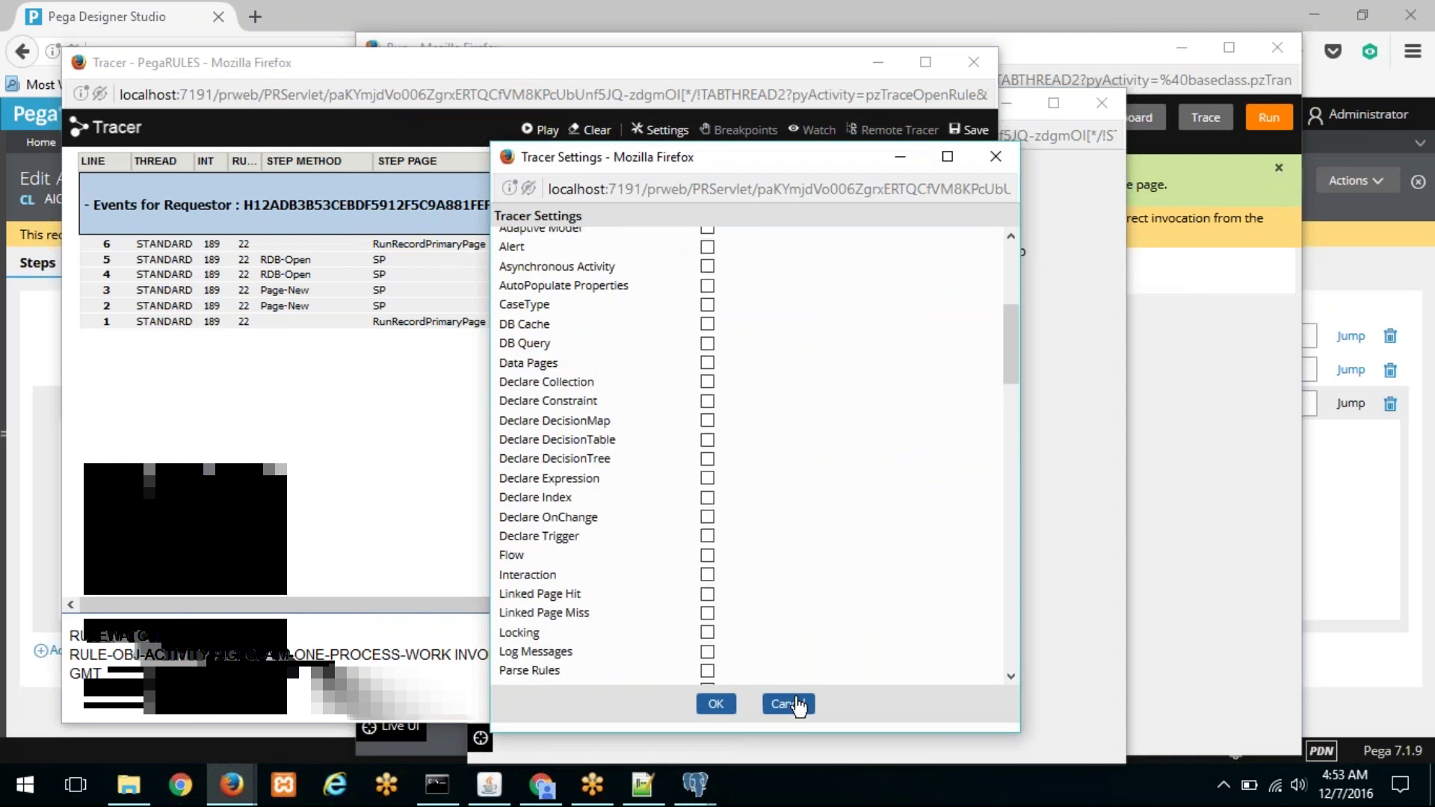
click(788, 705)
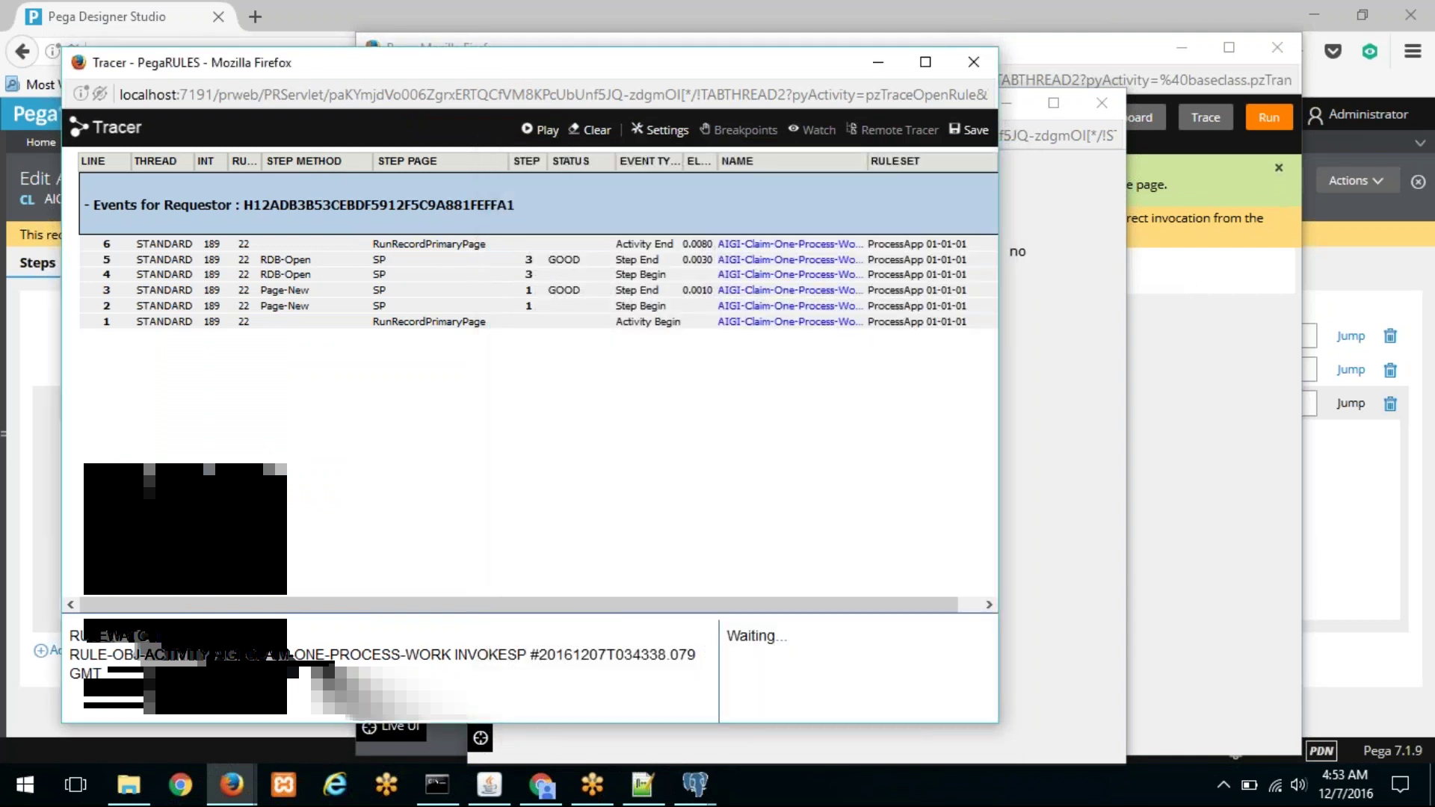
Step: Check the traced SP page properties showing totalrecords 22
click(379, 260)
drag(604, 335, 499, 338)
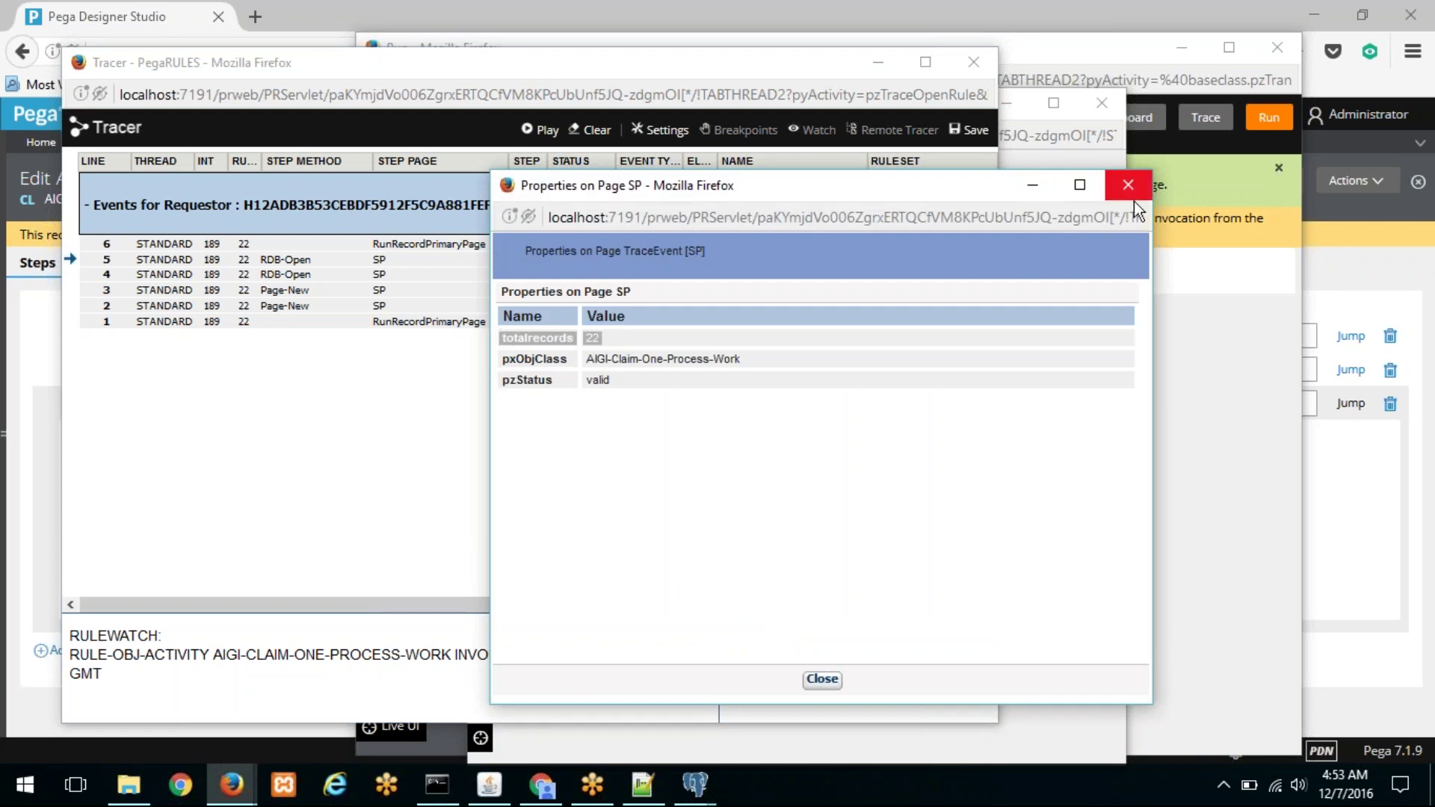
click(1208, 289)
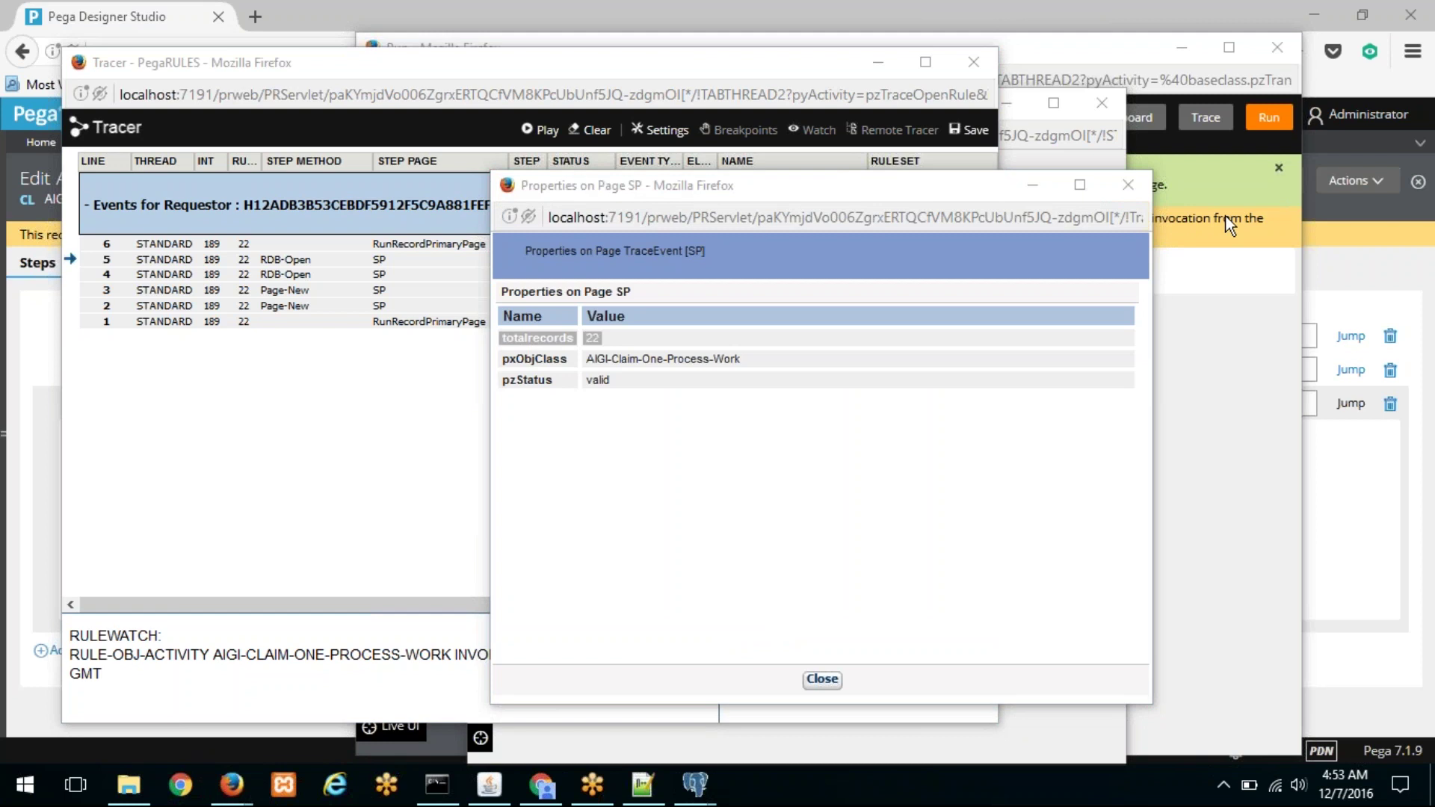
drag(912, 199, 683, 154)
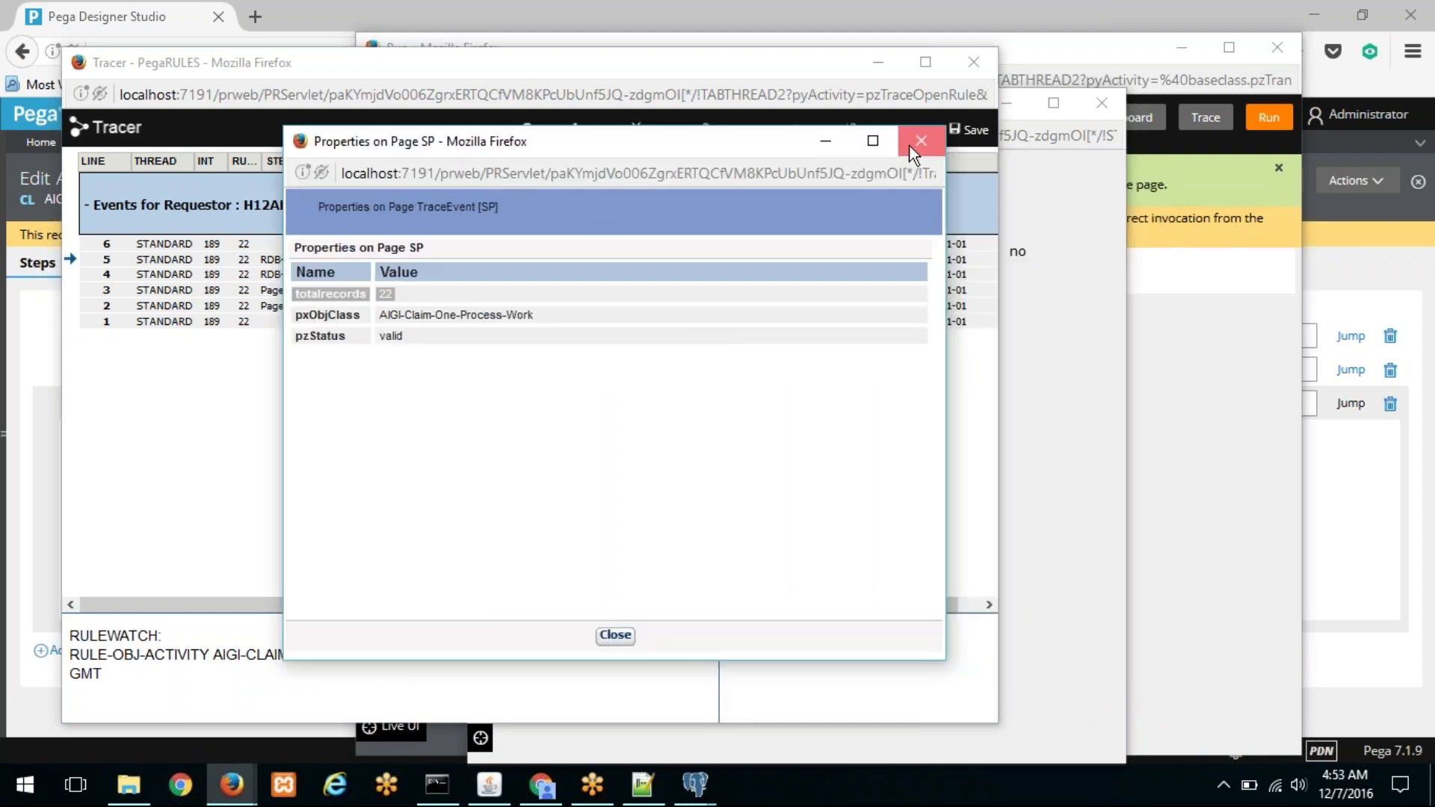
Step: Close the Properties, Tracer and Run windows and show GetTotalRecords' Browse query
click(909, 145)
click(973, 70)
click(1106, 97)
click(1264, 52)
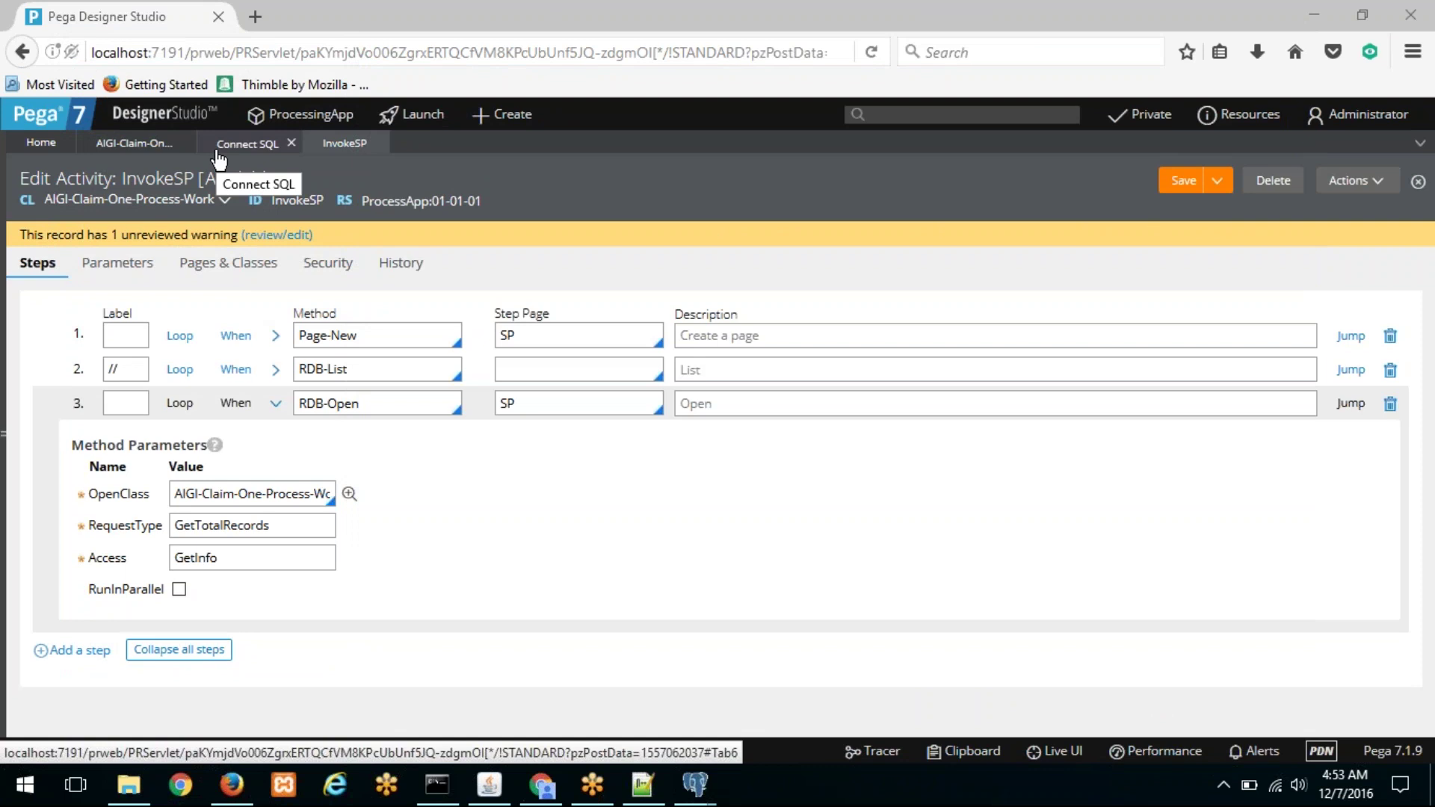
click(142, 153)
click(214, 252)
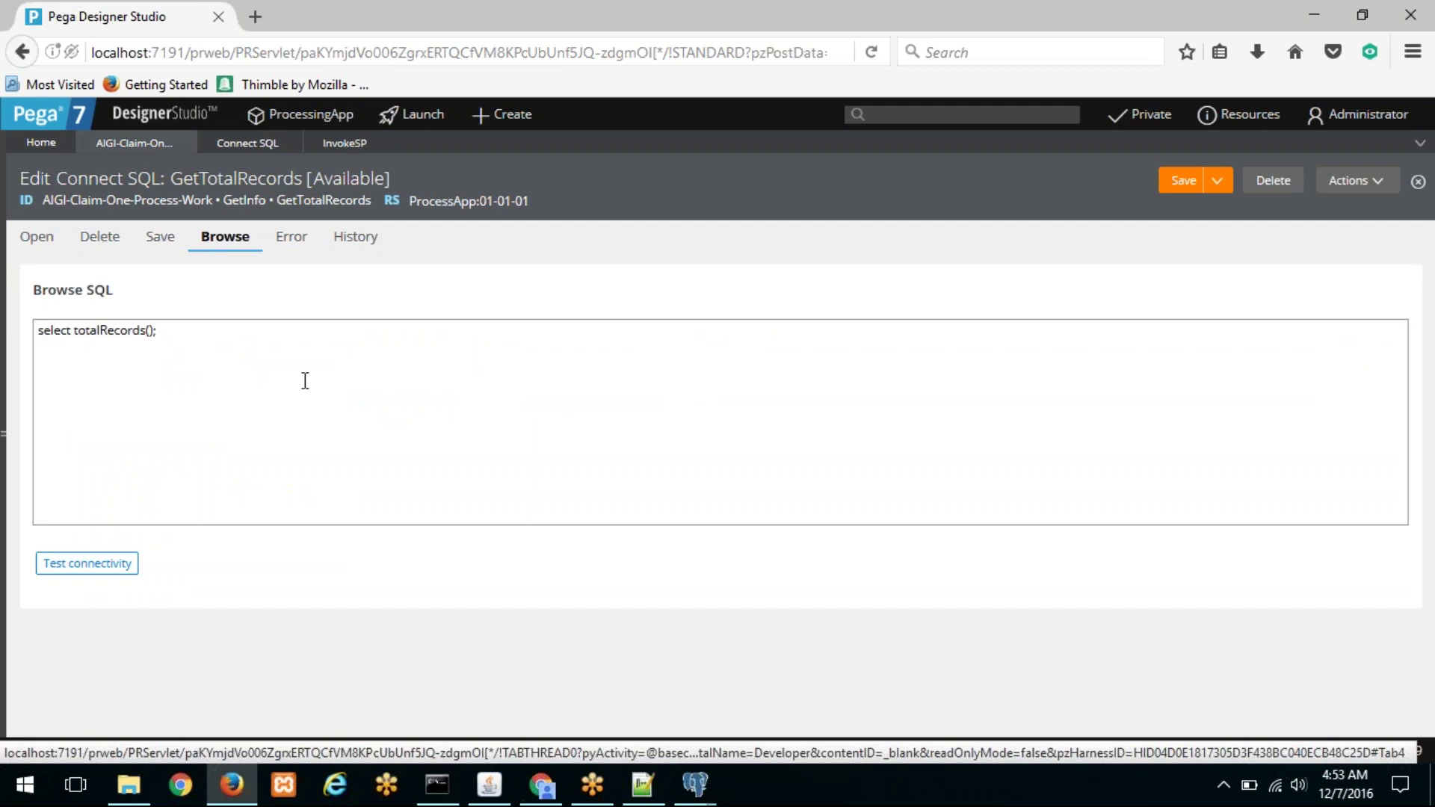
Step: Copy the SLA deadline SELECT query from cell B12 of sheet D25, then return to Designer Studio
click(535, 785)
scroll(167, 513, down, 5)
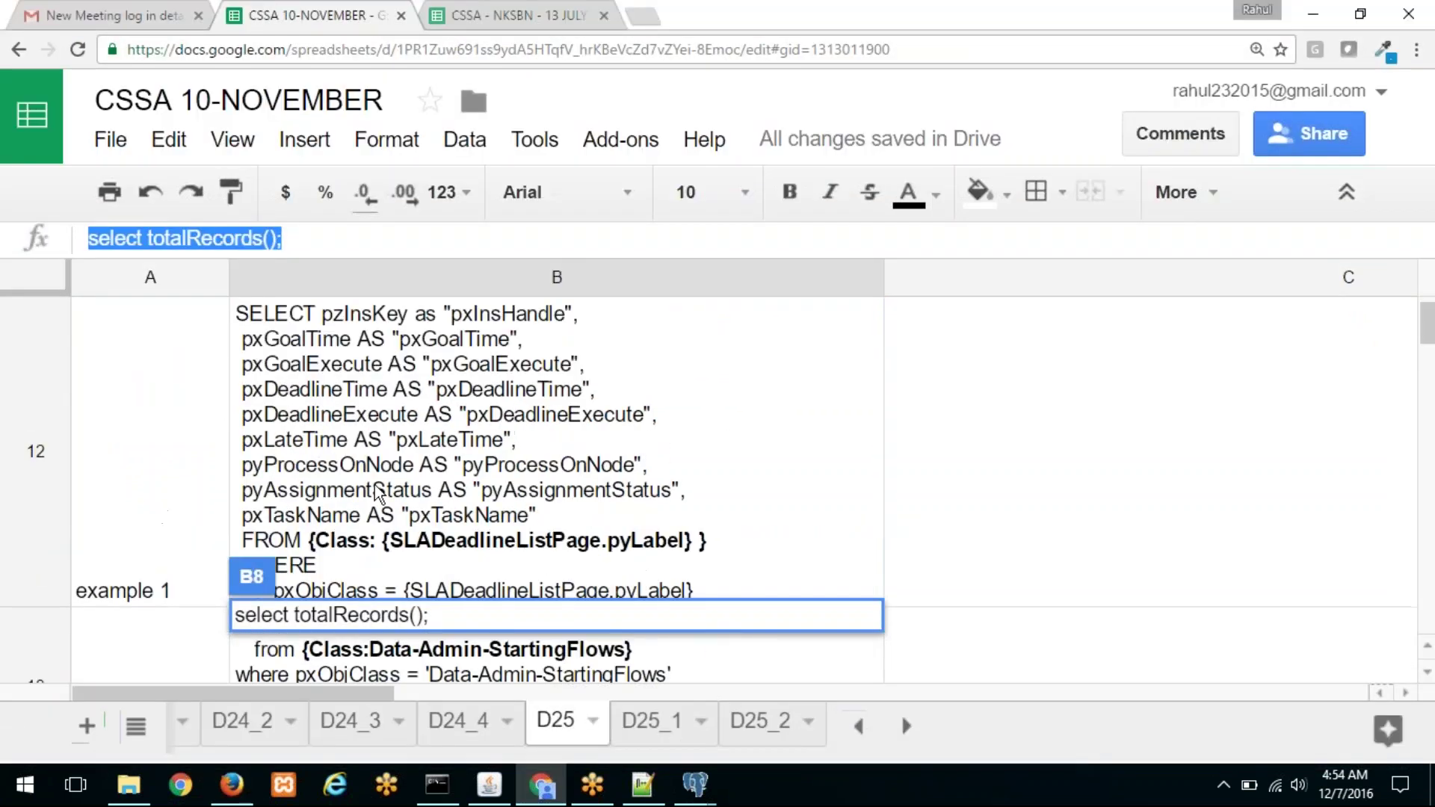
click(407, 479)
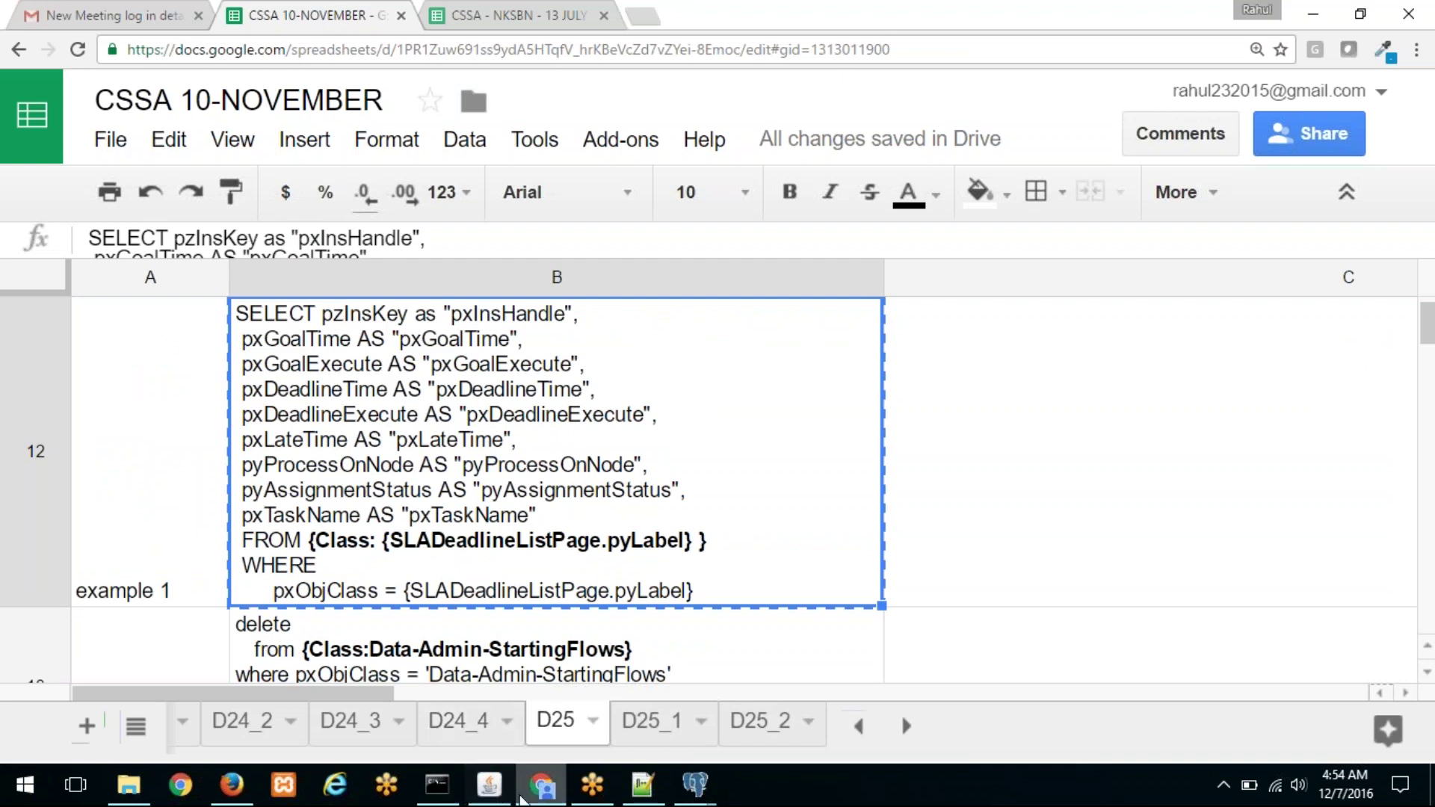
click(540, 785)
Step: Replace the Browse SQL with the copied query, trimmed to SELECT pzInsKey without the leading quote
drag(253, 368, 11, 302)
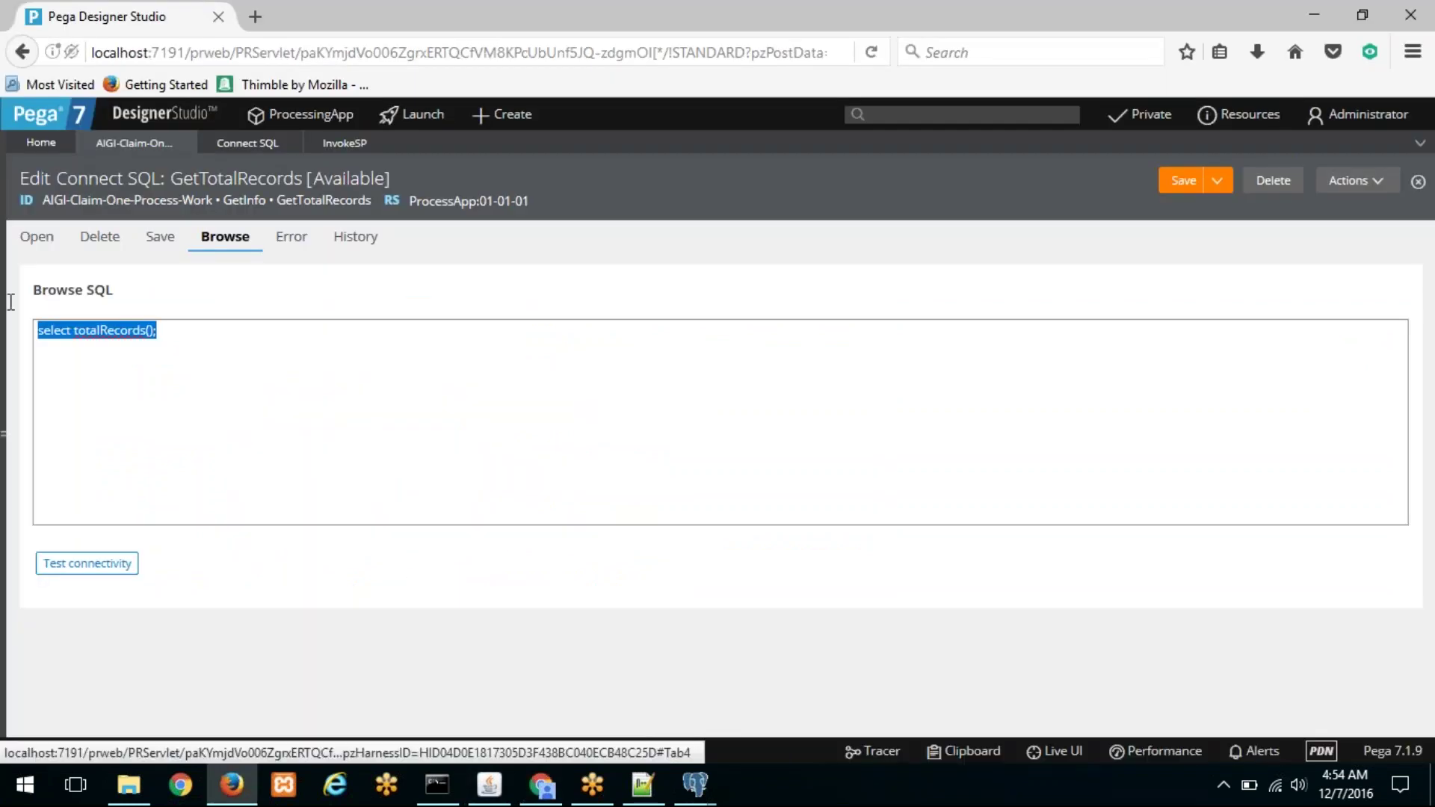
text("SELECT pzInsKey as ""pxInsHandle"",  pxGoalTime AS ""pxGoalTime"",  pxGoalExecute AS ""pxGoalExecute"",  pxDeadlineTime AS ""pxDeadlineTime"",  pxDeadlineExecute AS ""pxDeadlineExecute"",  pxLateTime AS ""pxLateTime"",  pyProcessOnNode AS ""pyProcessOnNode"",  pyAssignmentStatus AS ""pyAssignmentStatus"",  pxTaskName AS ""pxTaskName""  FROM {Class: {SLADeadlineListPage.pyLabel} }  WHERE     pxObjClass = {SLADeadlineListPage.pyLabel}")
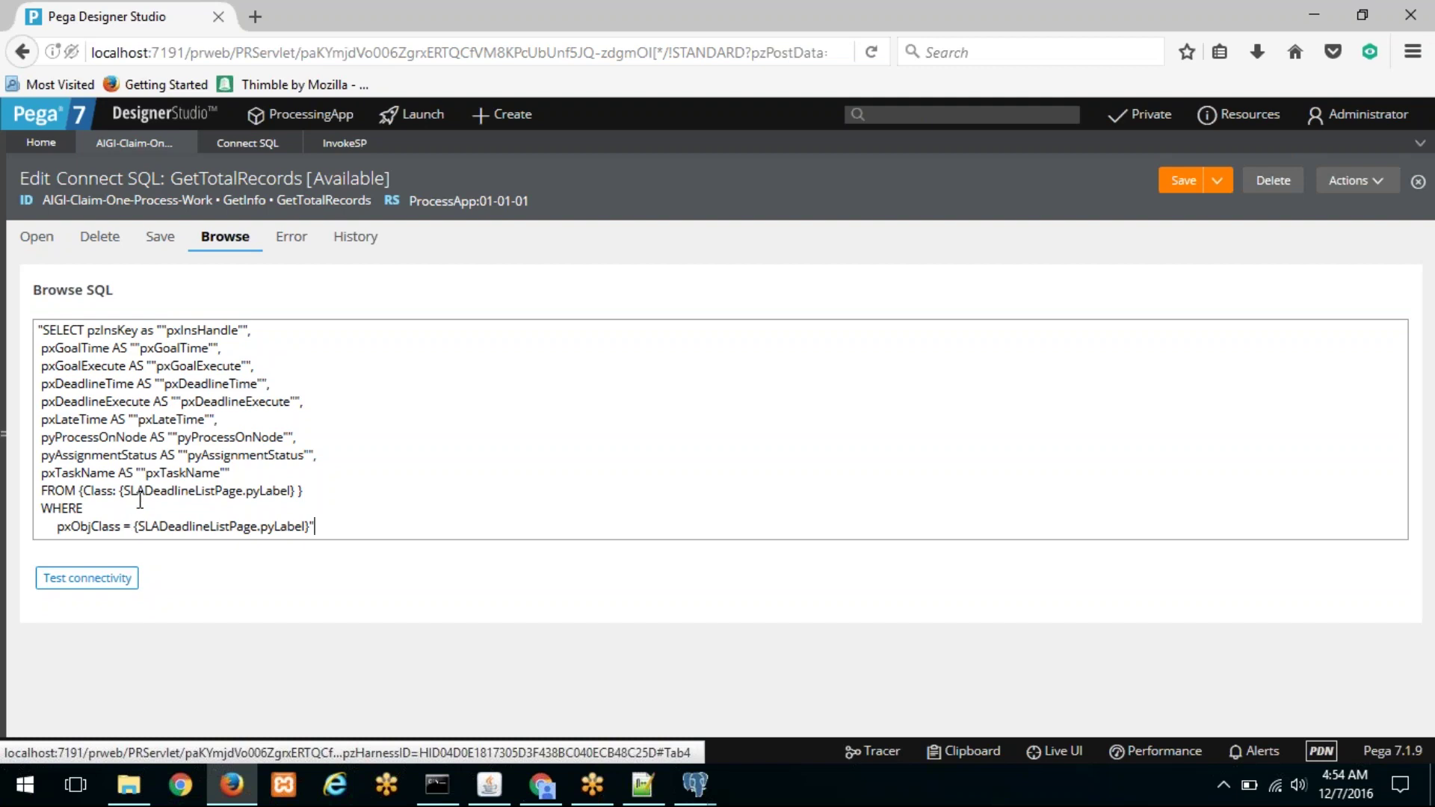
drag(255, 472, 54, 355)
click(43, 330)
key(BackSpace)
key(Down)
key(Down)
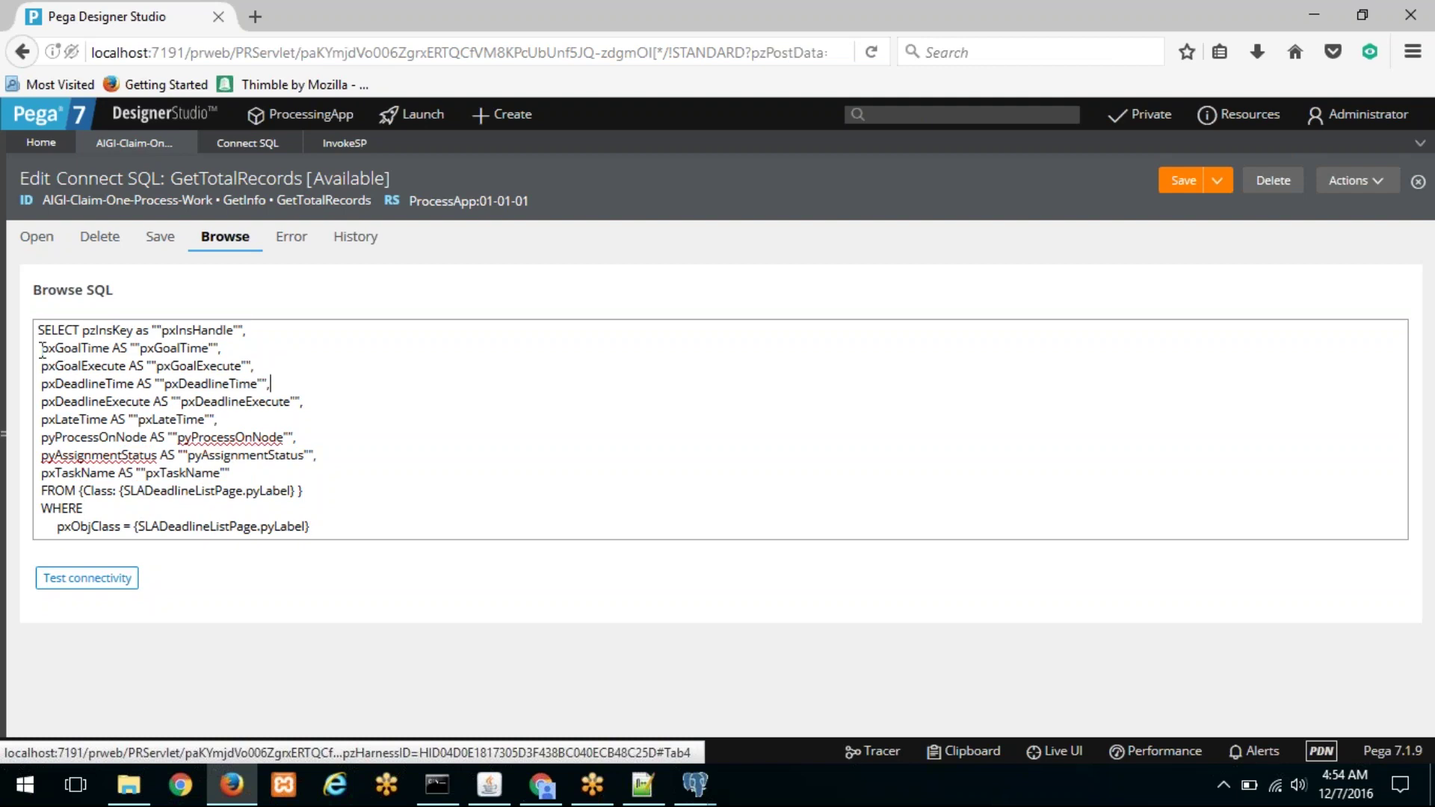
drag(40, 348, 244, 471)
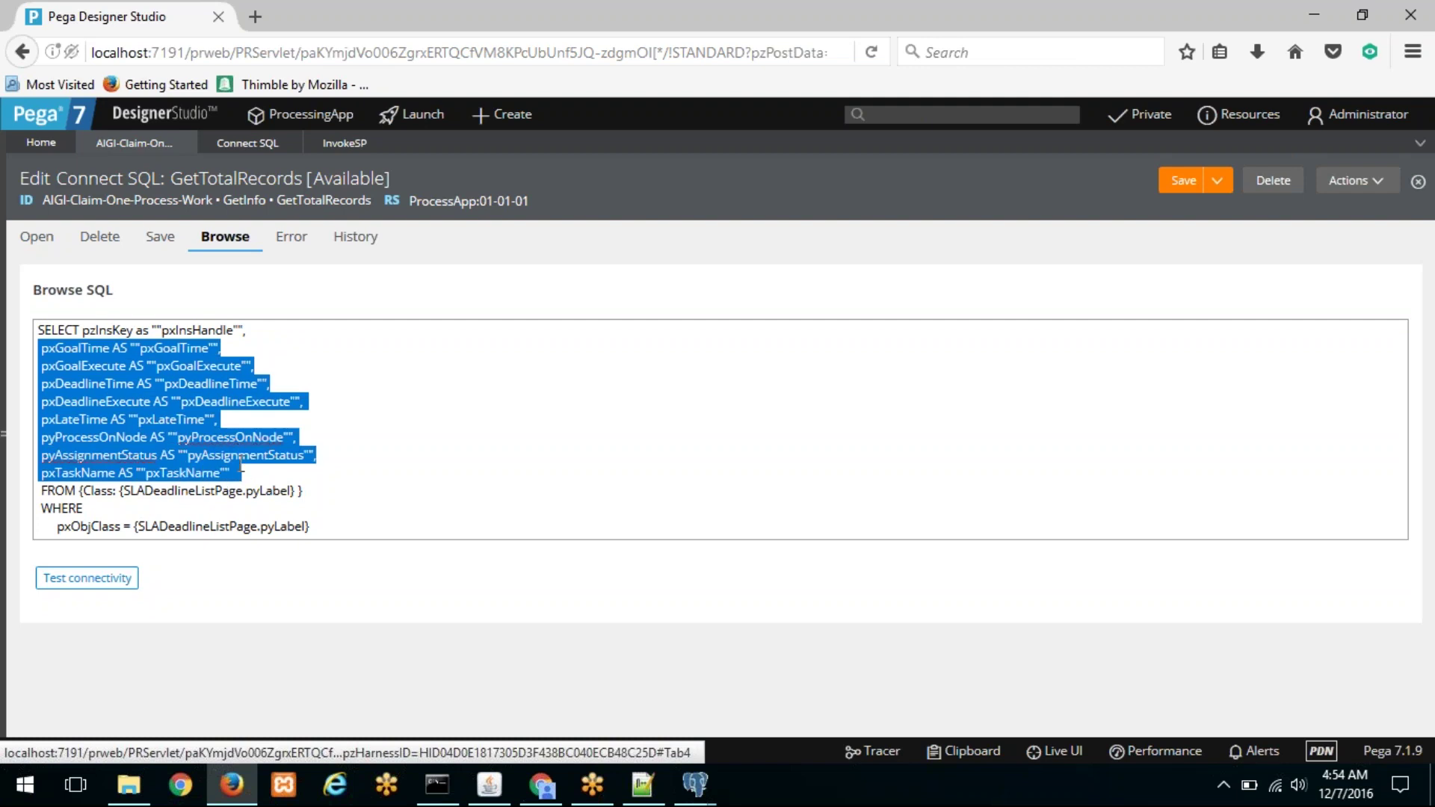
key(BackSpace)
key(BackSpace)
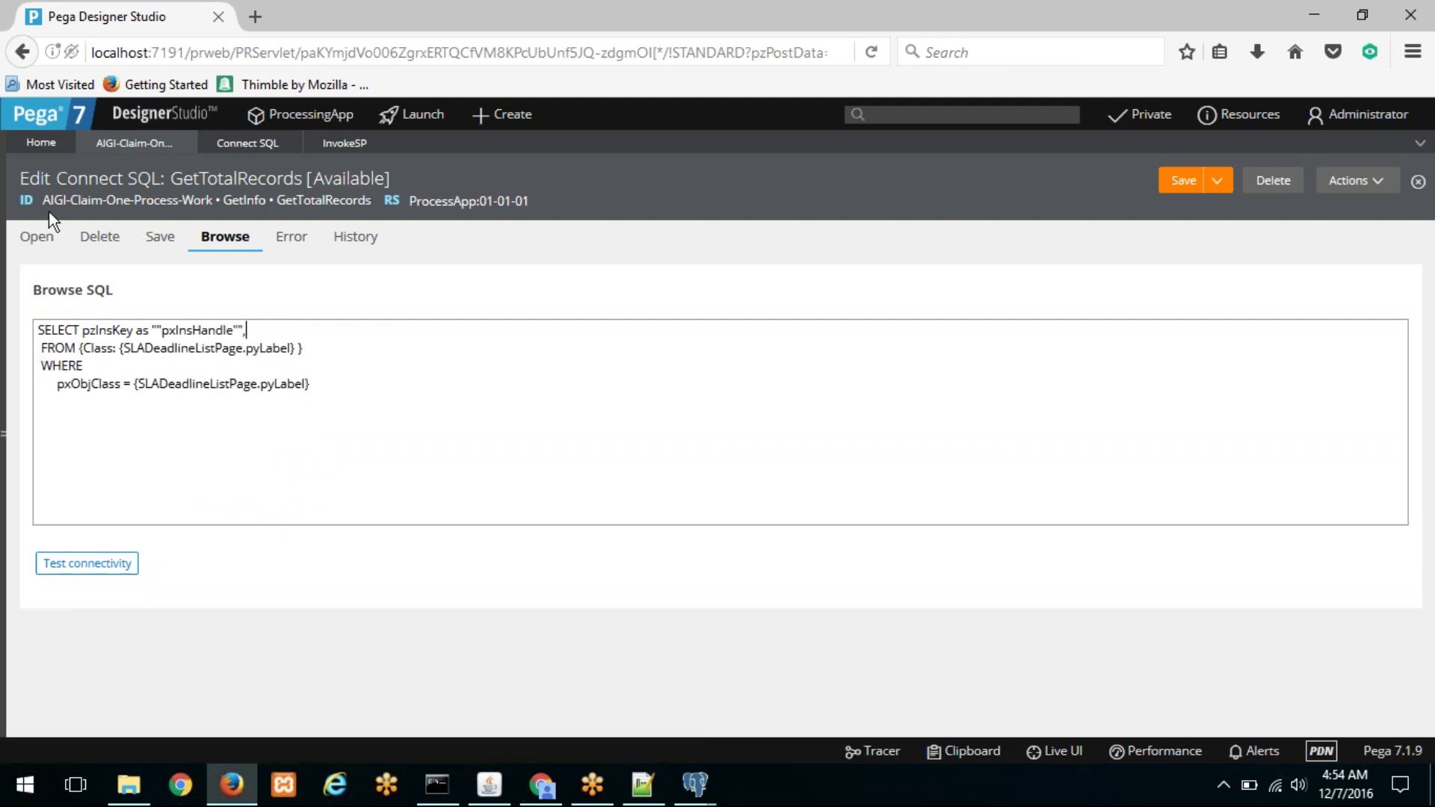
Step: Change SLADeadlineListPage to SP in both the FROM and WHERE clauses
drag(44, 200, 215, 200)
double_click(195, 348)
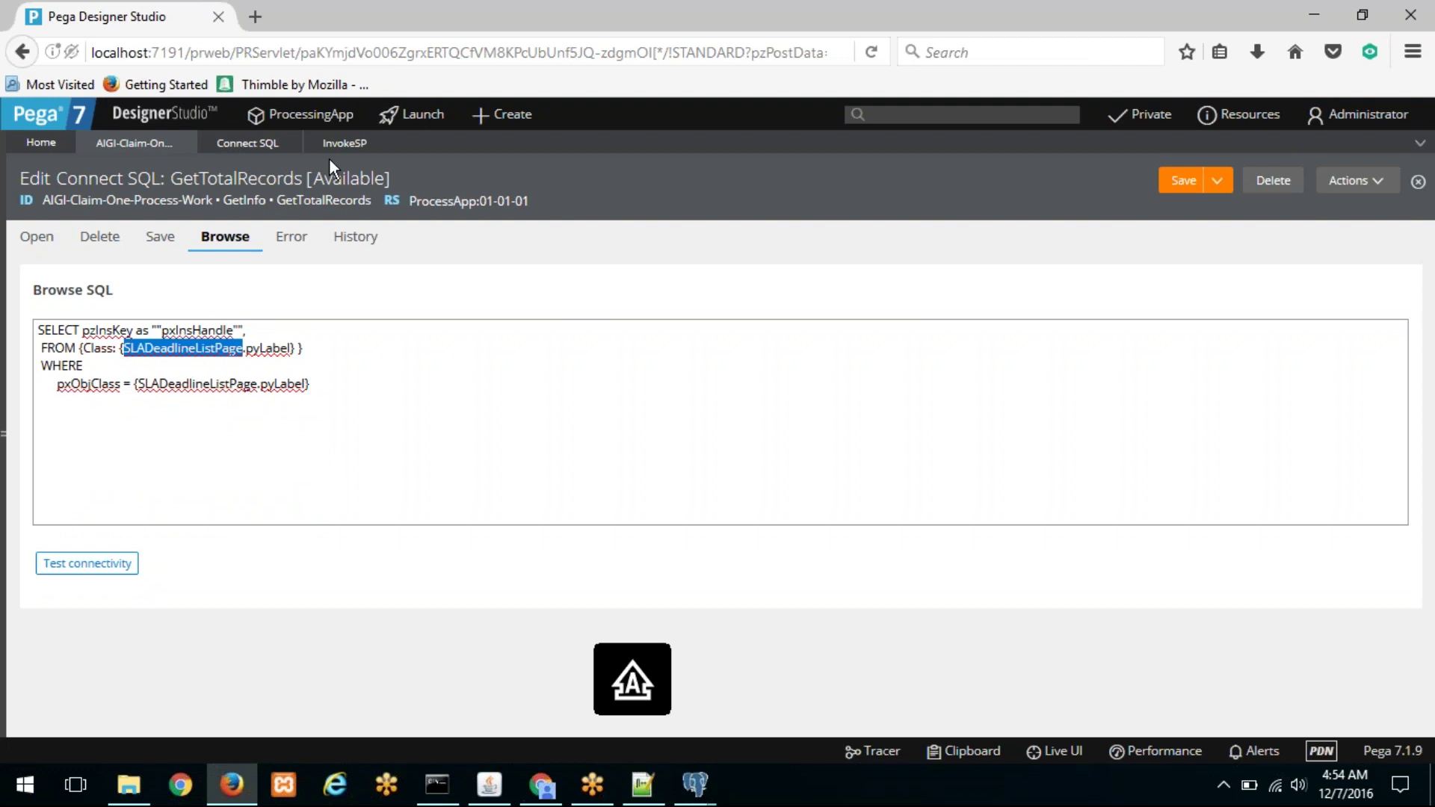
text(SP)
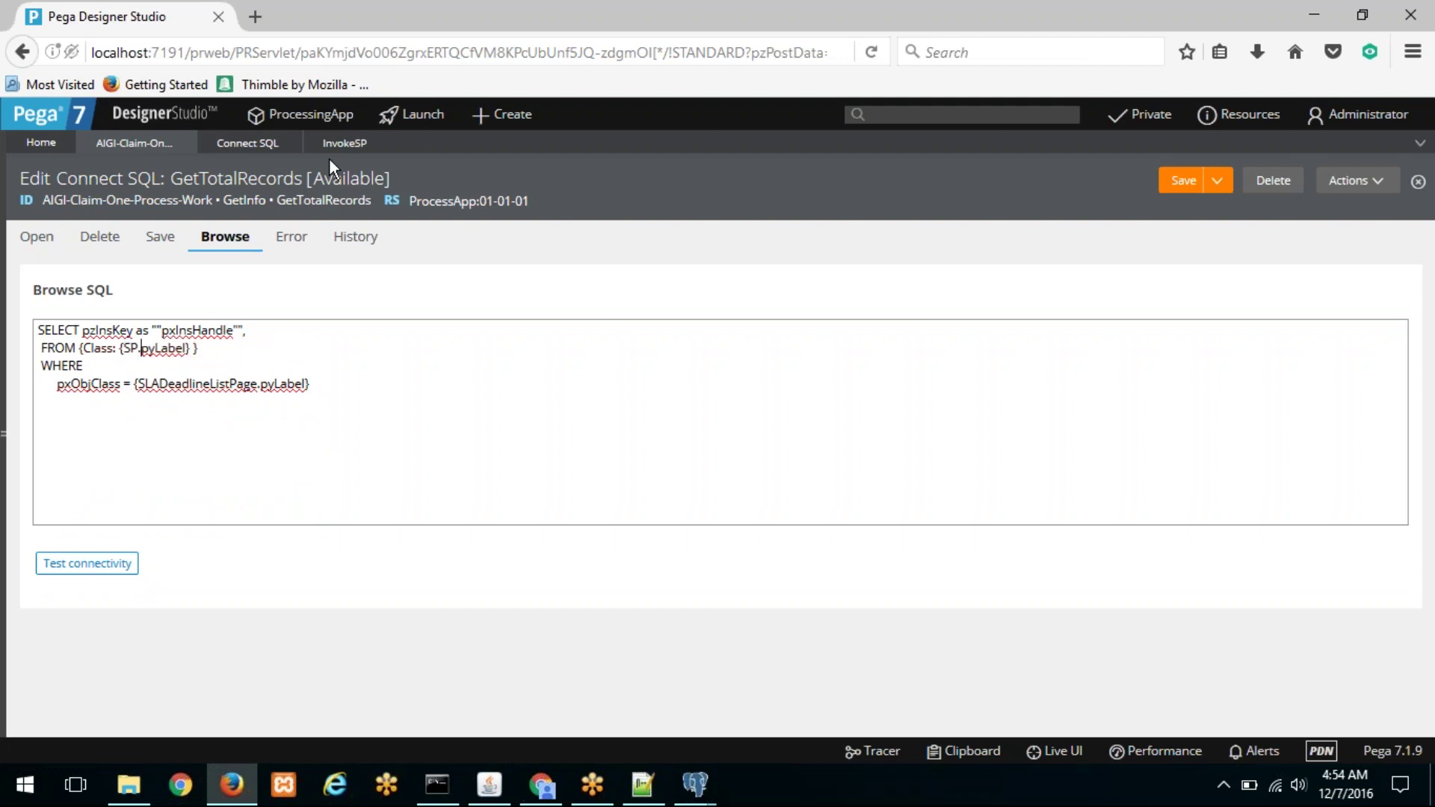
key(Down)
key(shift+Right)
key(shift+Right)
key(shift+Right)
key(shift+Right)
key(shift+Right)
key(shift+Right)
key(shift+Right)
key(shift+Right)
key(shift+Right)
key(shift+Right)
key(shift+Right)
key(shift+Right)
key(shift+Right)
key(shift+Right)
key(shift+Right)
key(shift+Right)
key(shift+Right)
key(shift+Right)
key(shift+Right)
key(shift+Right)
key(shift+Right)
key(shift+Left)
key(shift+Left)
text(SP)
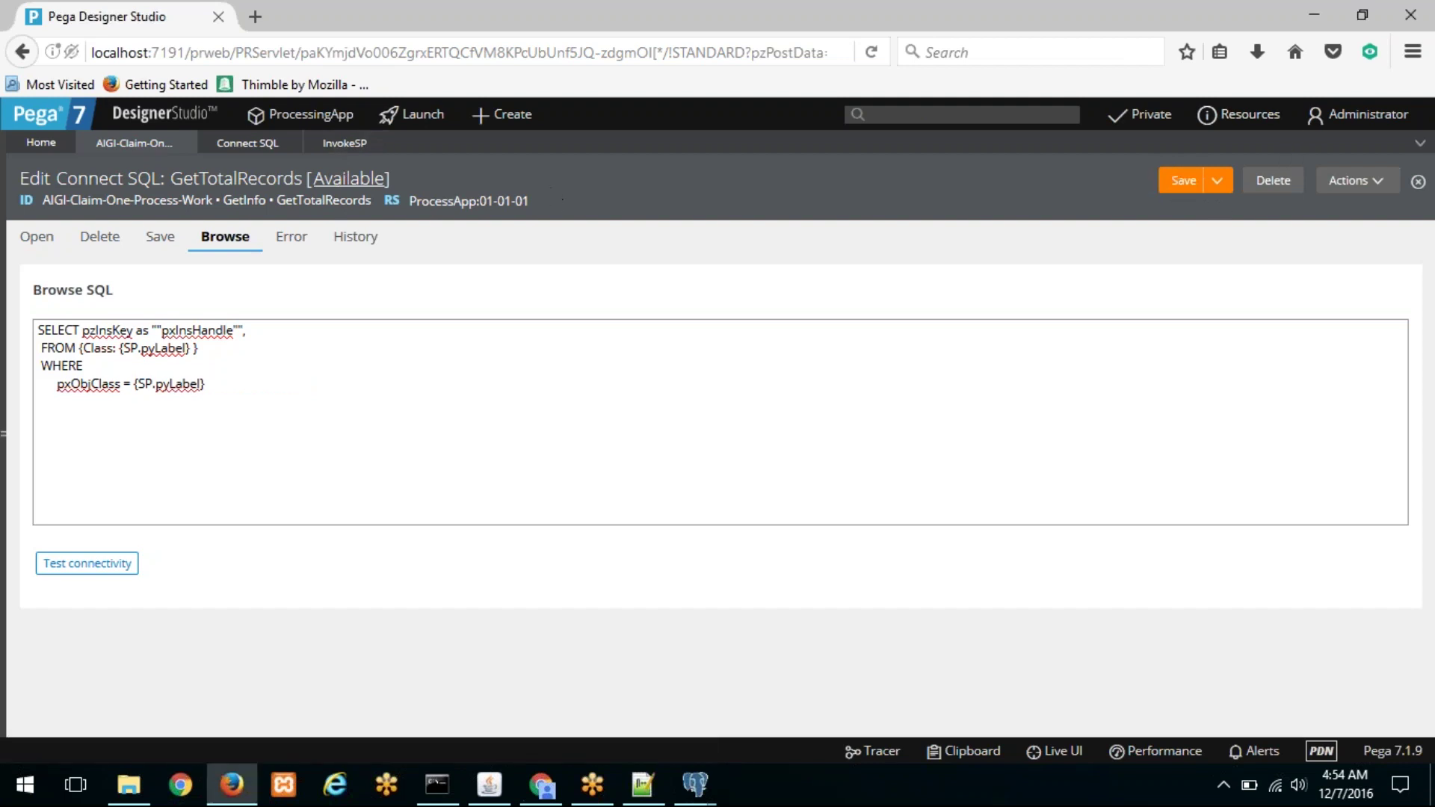
Step: In InvokeSP, comment out step 3 with // and uncomment the RDB-List step
click(343, 157)
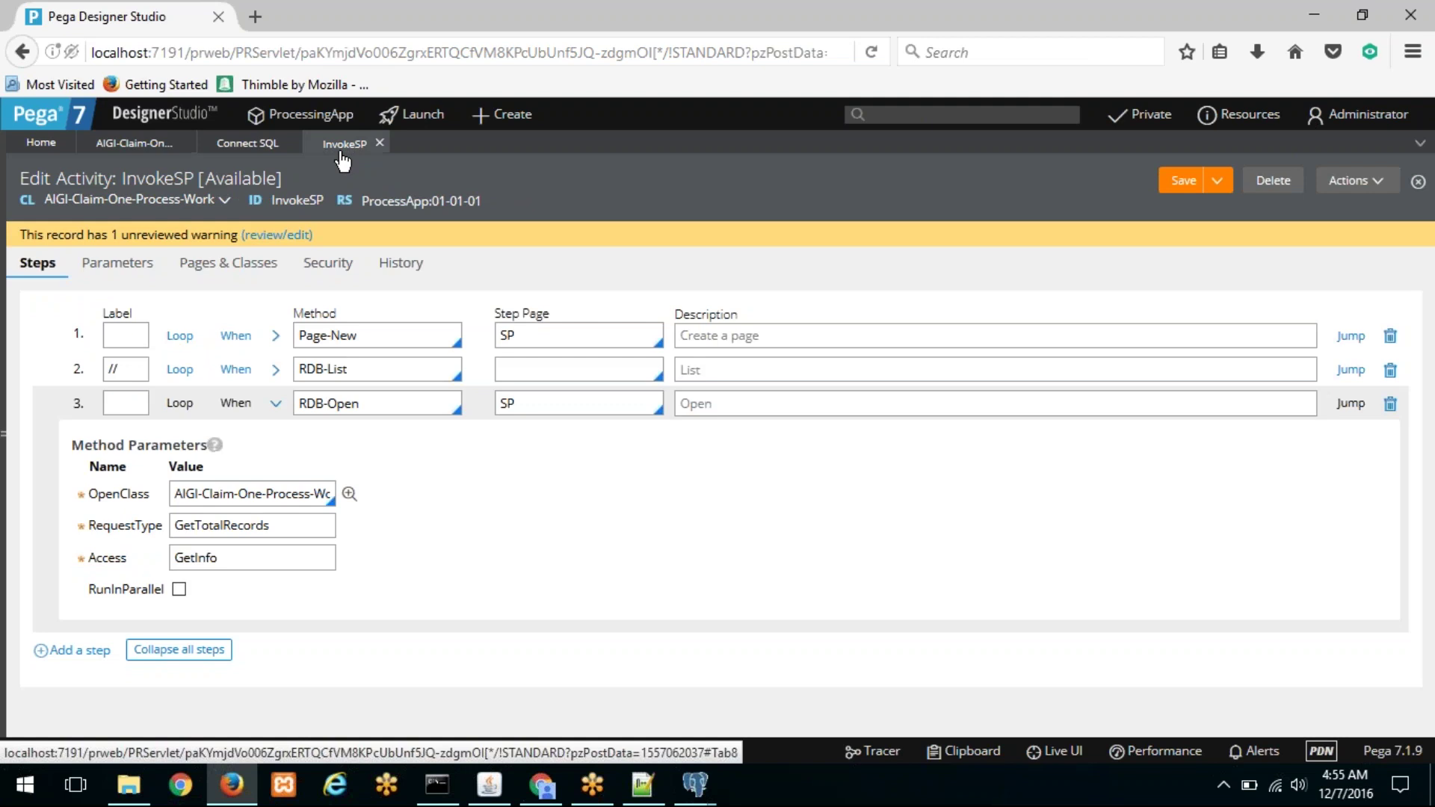
click(276, 404)
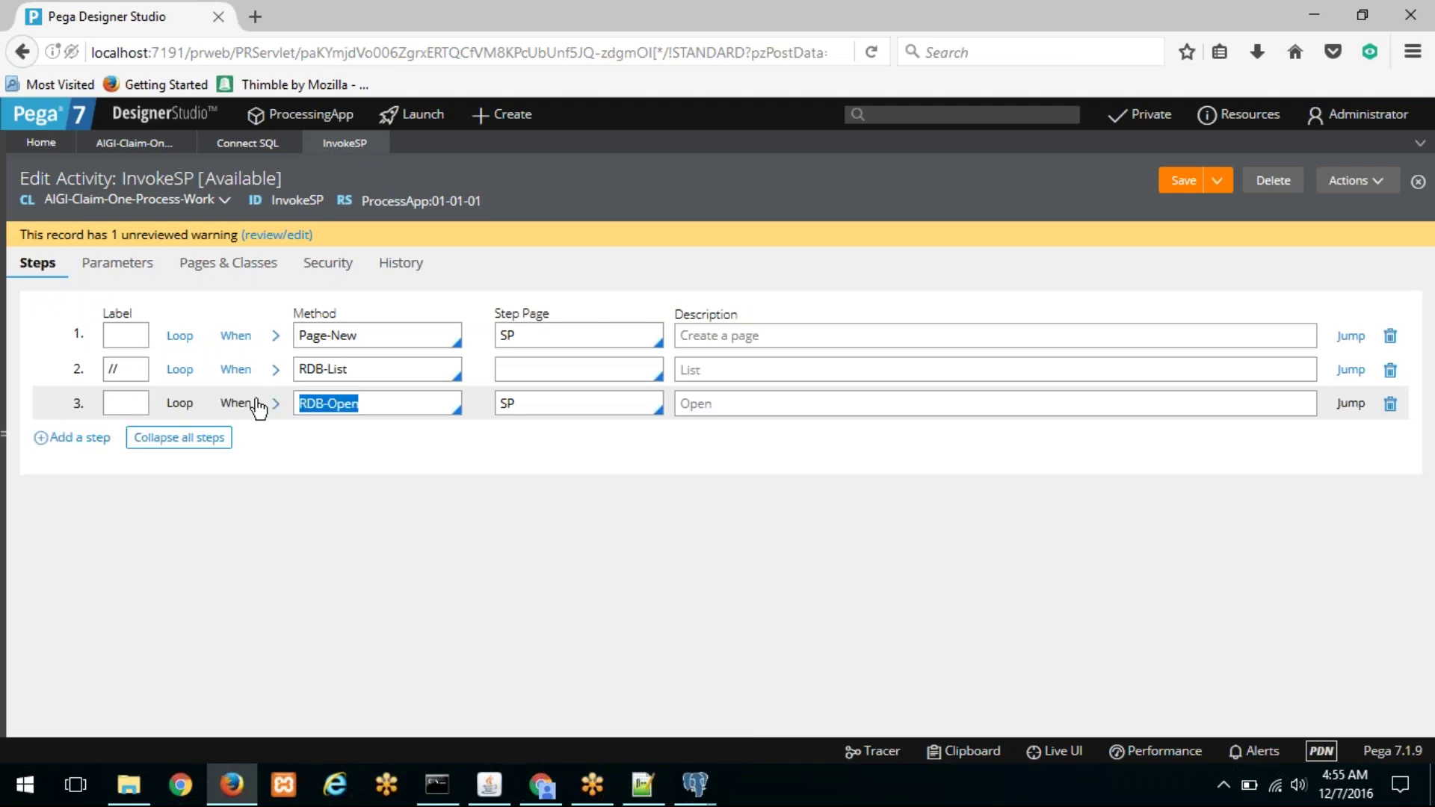
click(134, 397)
text(//)
double_click(110, 368)
key(BackSpace)
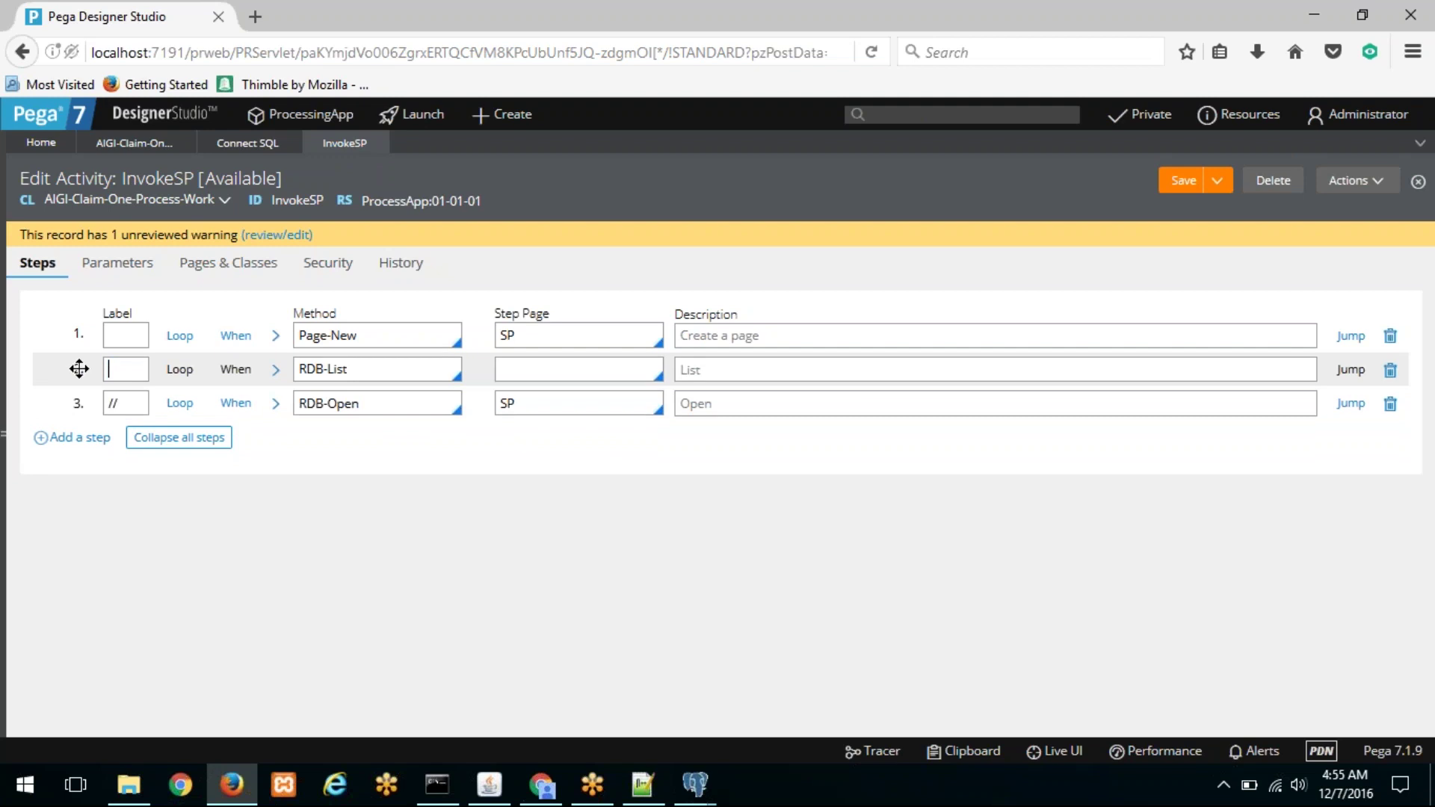
Step: Insert a new step after step 1 using the Property-Set method
click(368, 337)
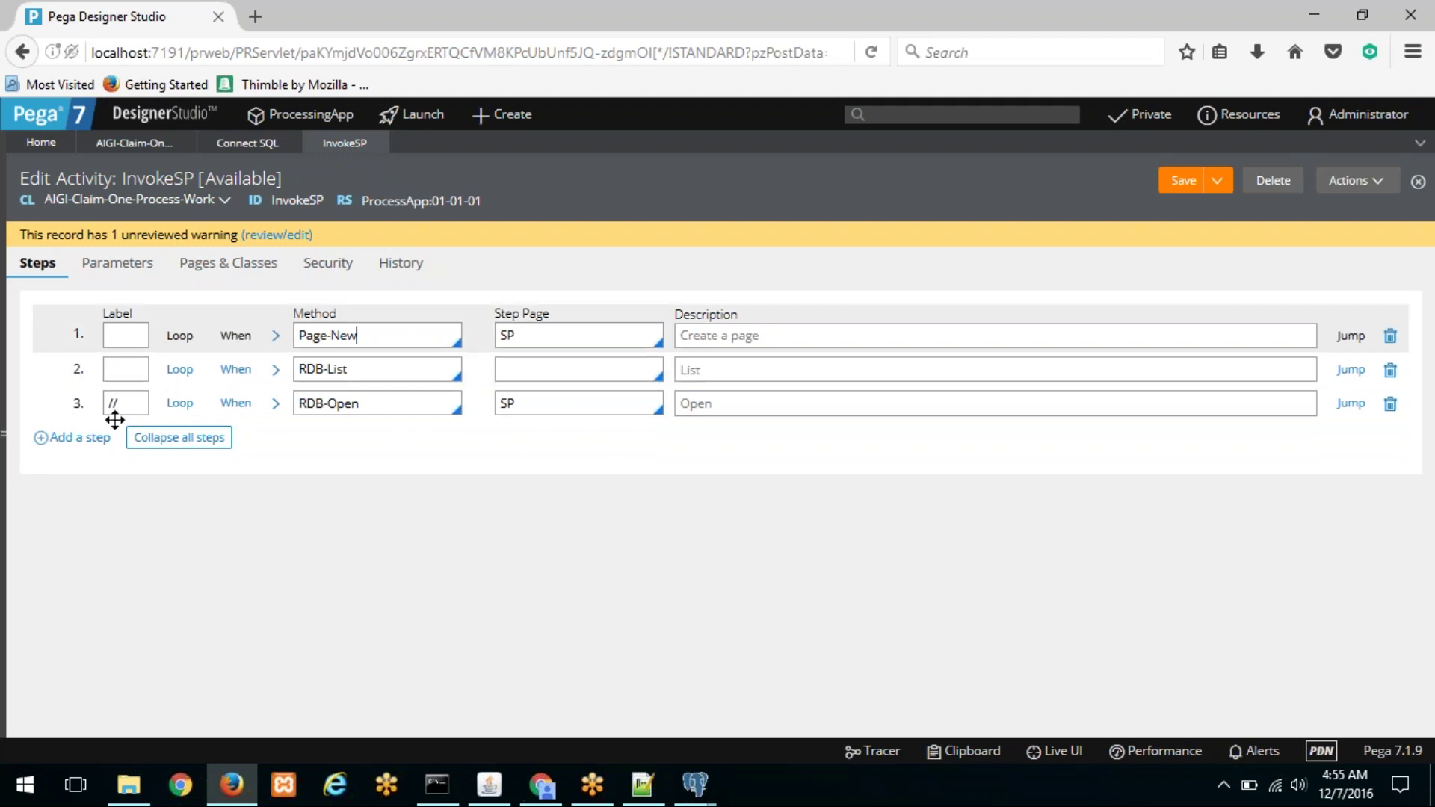
click(83, 438)
click(359, 374)
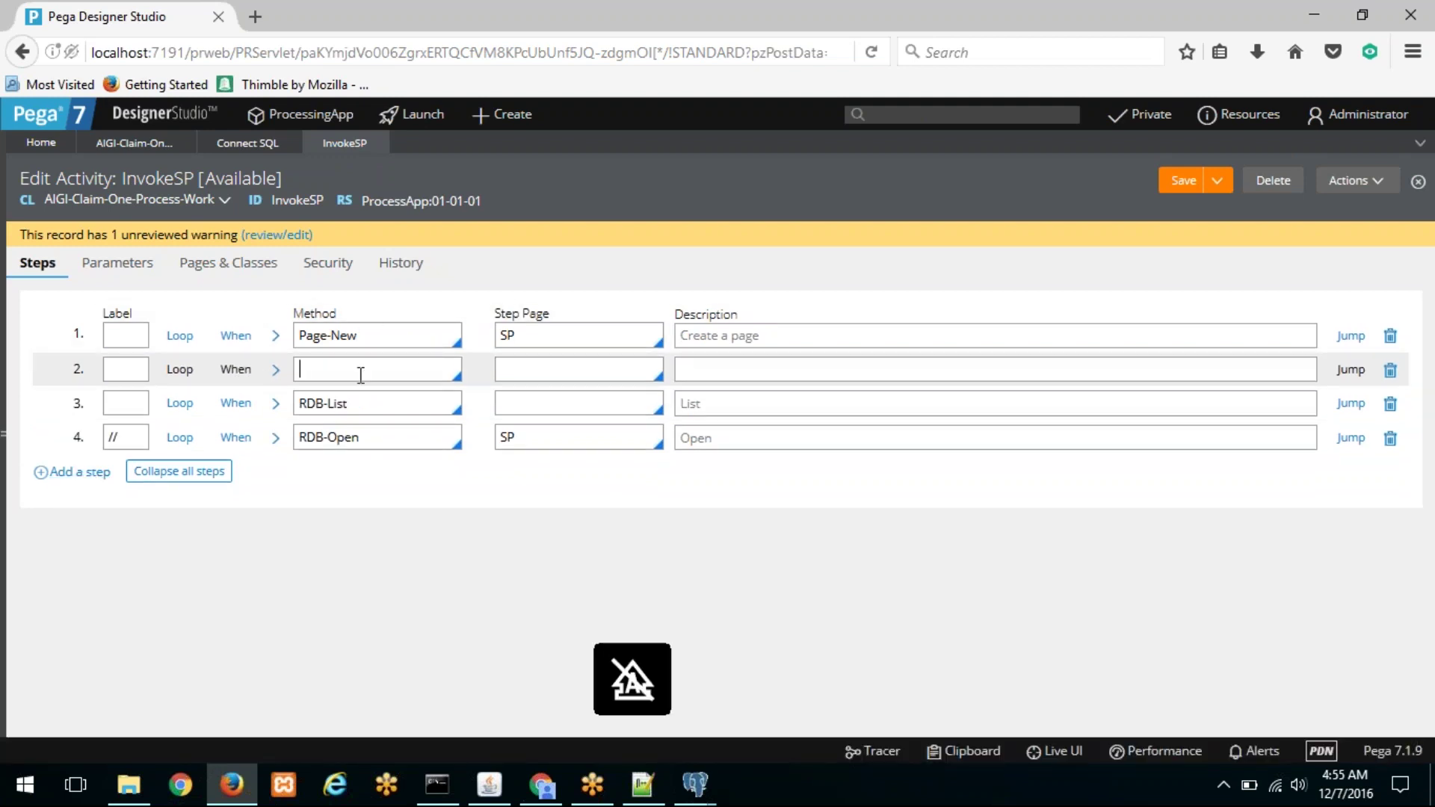
key(Caps_Lock)
text(PROPERTY-LI)
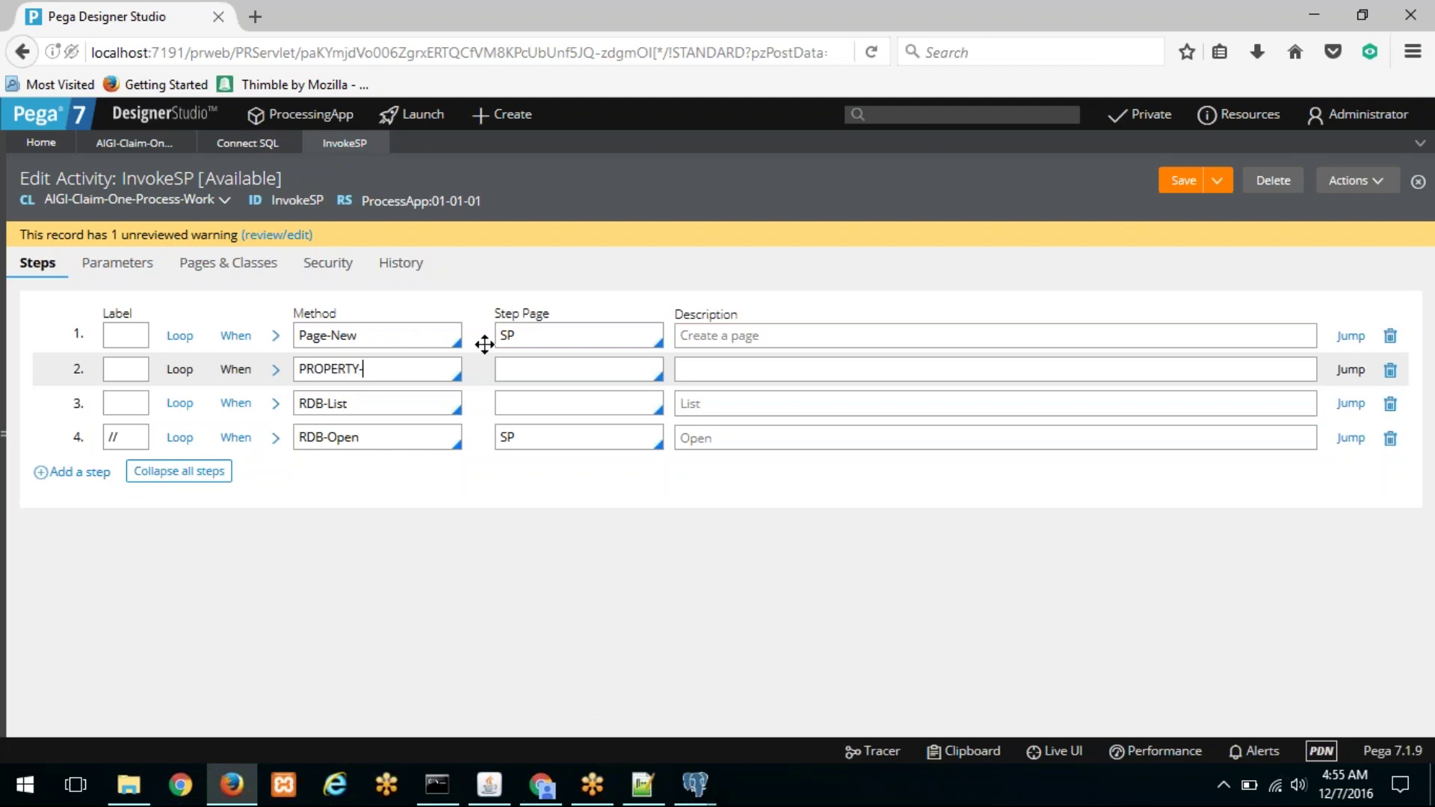
text(T)
key(Tab)
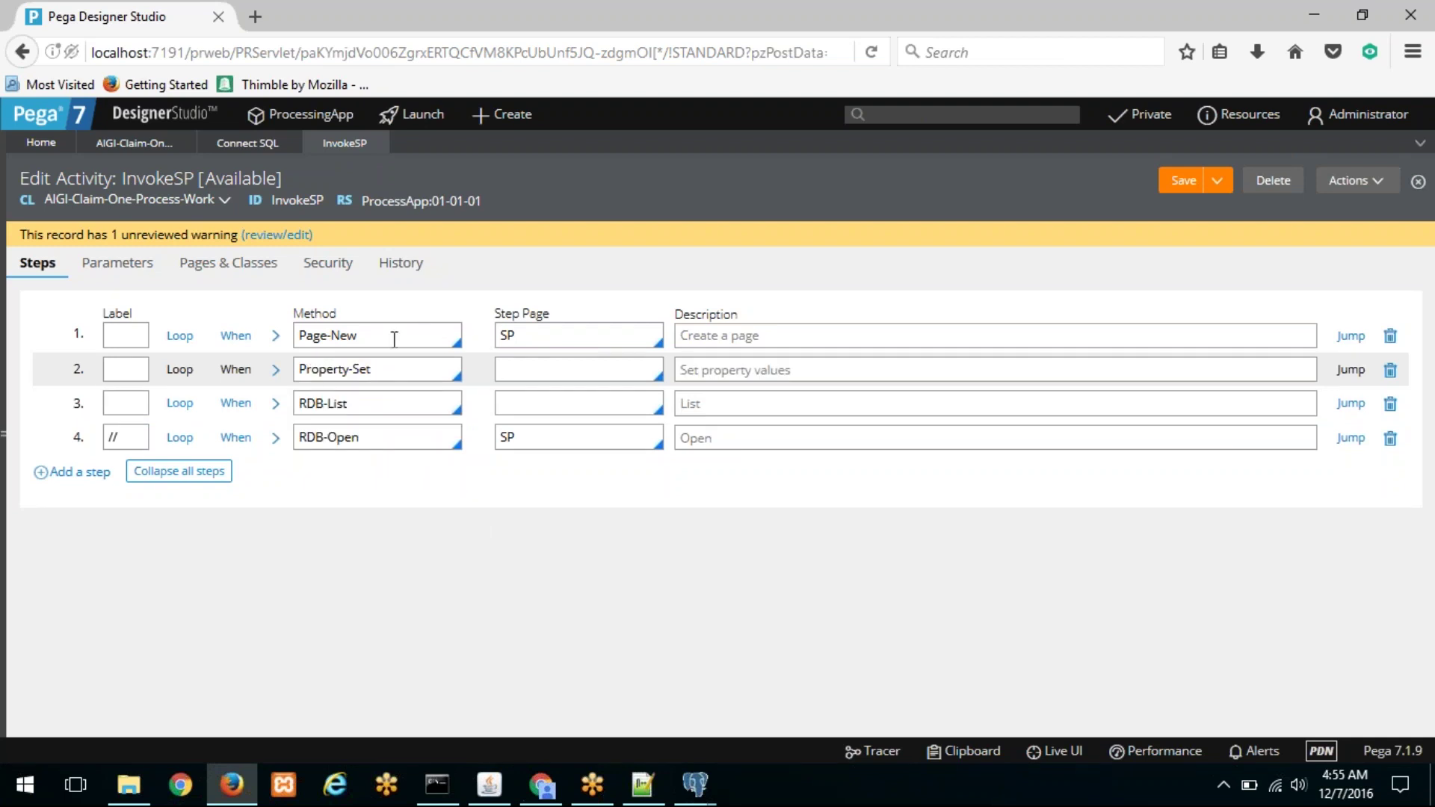
Step: Add another new step 2 with method Page-New and step page Results
click(387, 334)
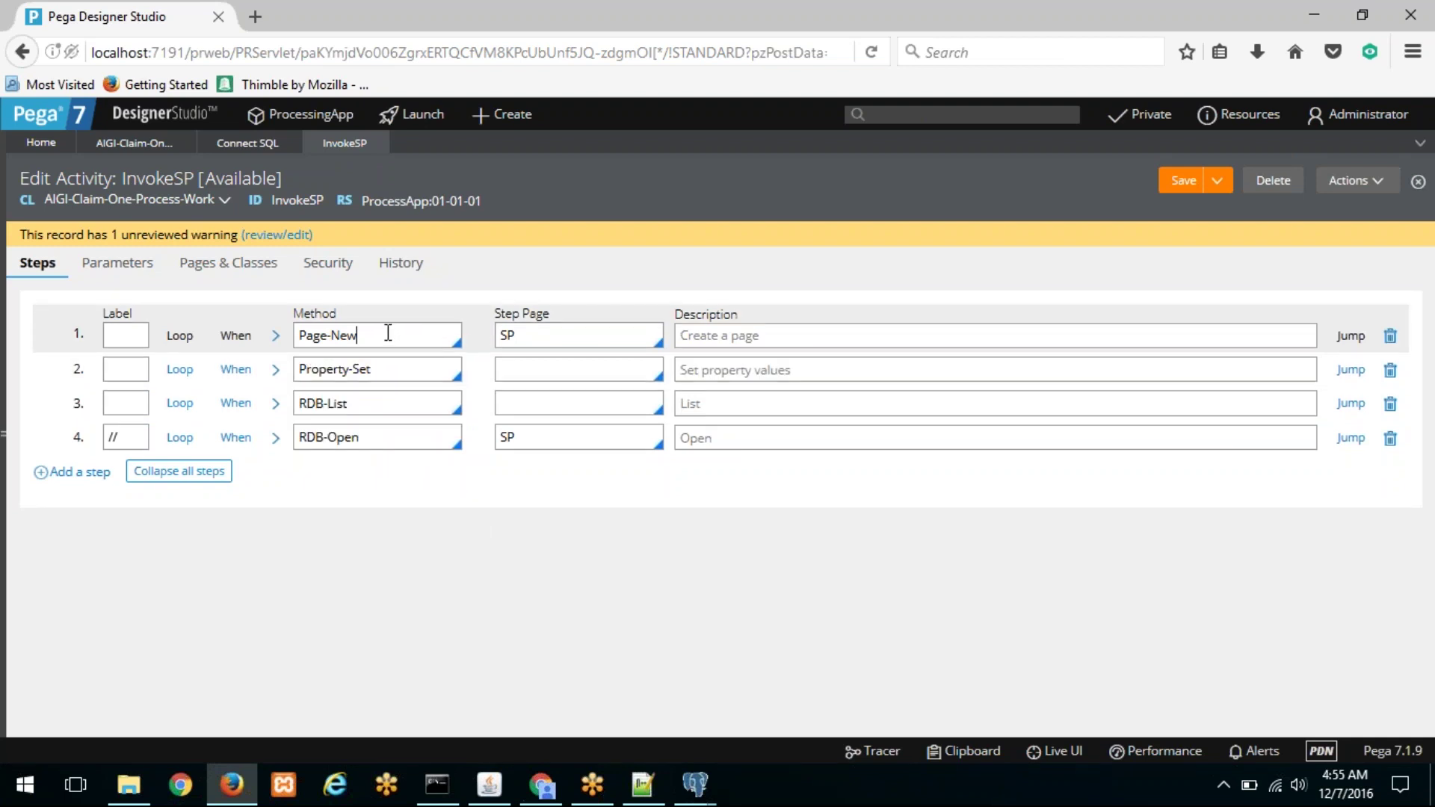
click(100, 479)
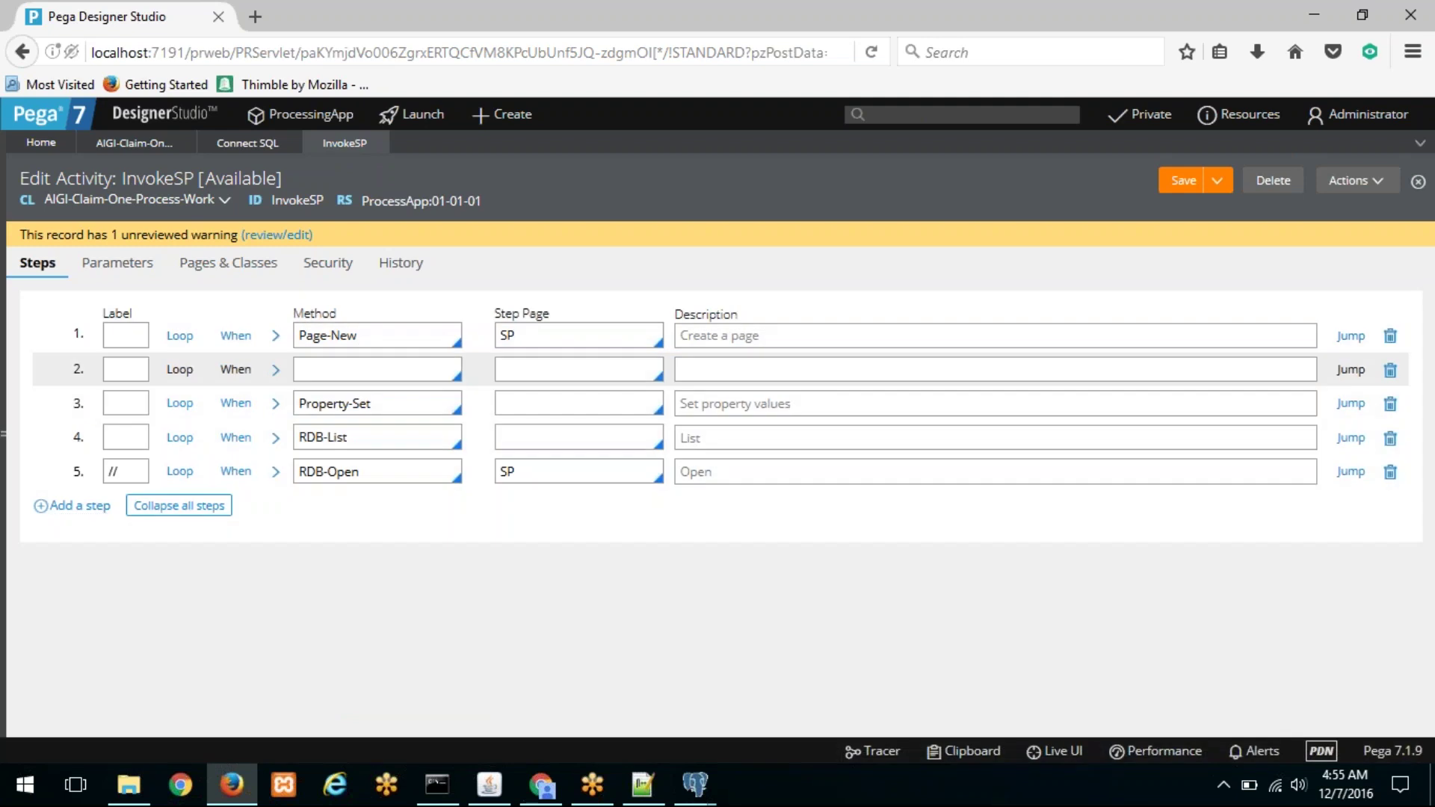
drag(357, 335, 249, 337)
key(ctrl+c)
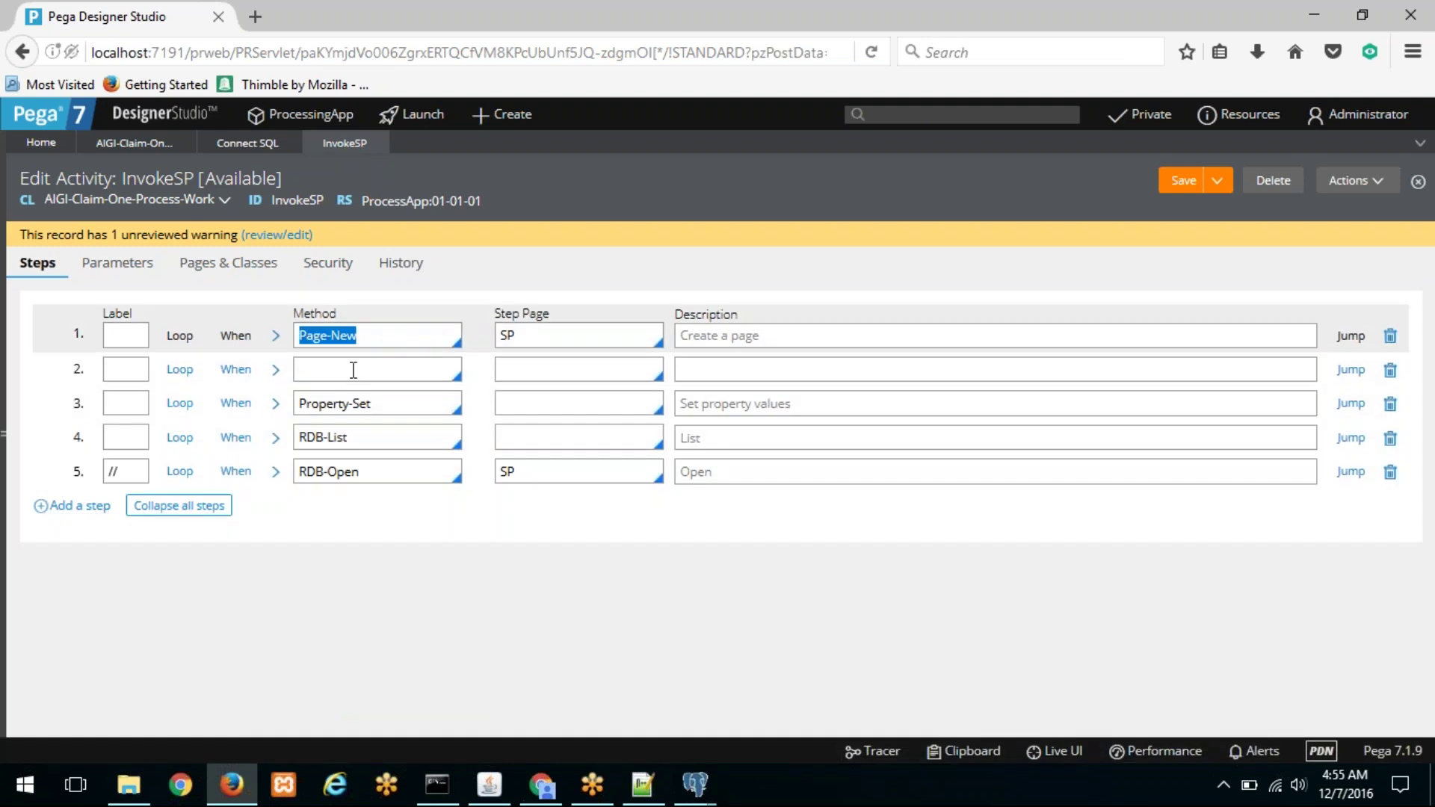
click(356, 379)
key(ctrl+v)
click(578, 372)
key(Caps_Lock)
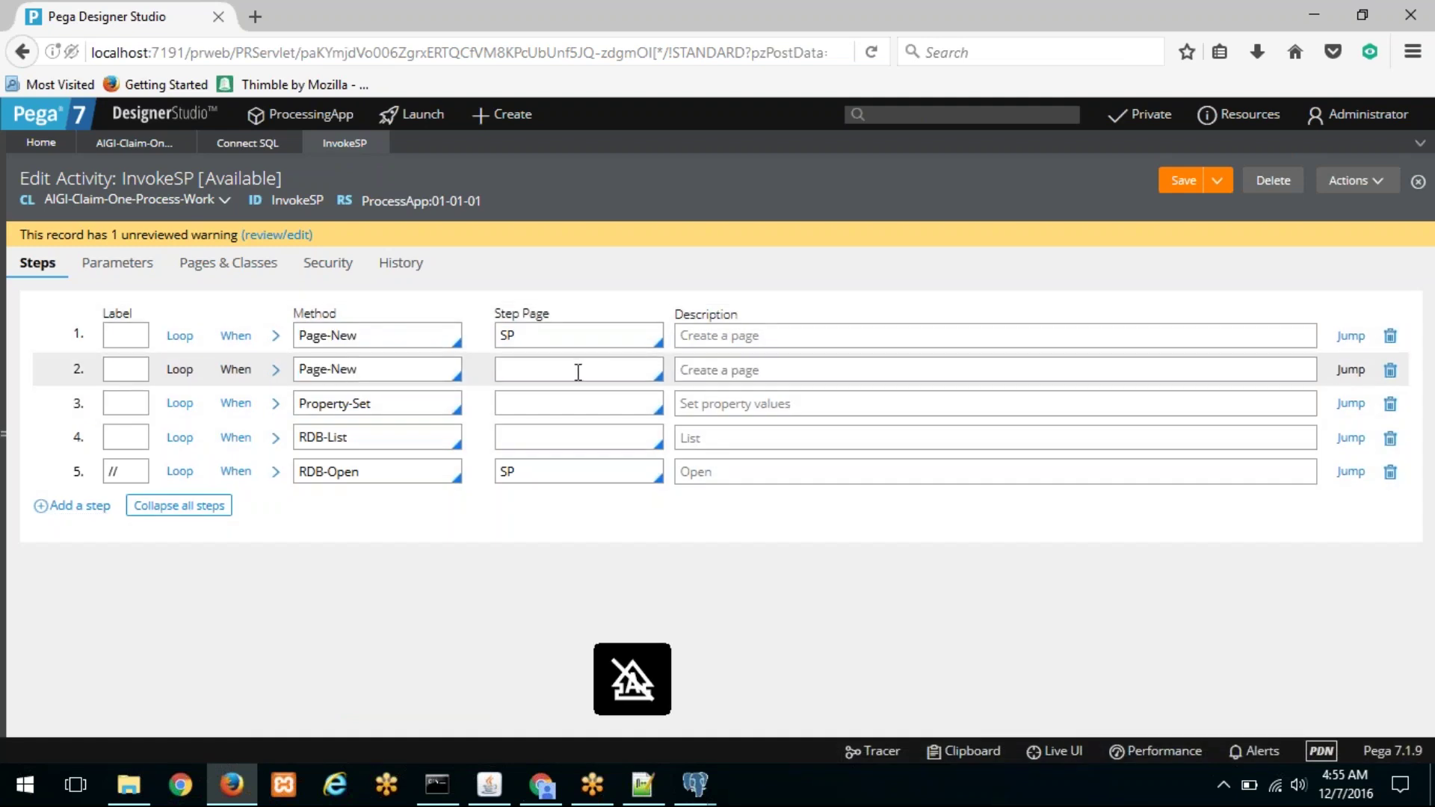
text(Results)
drag(578, 371, 432, 371)
key(ctrl+c)
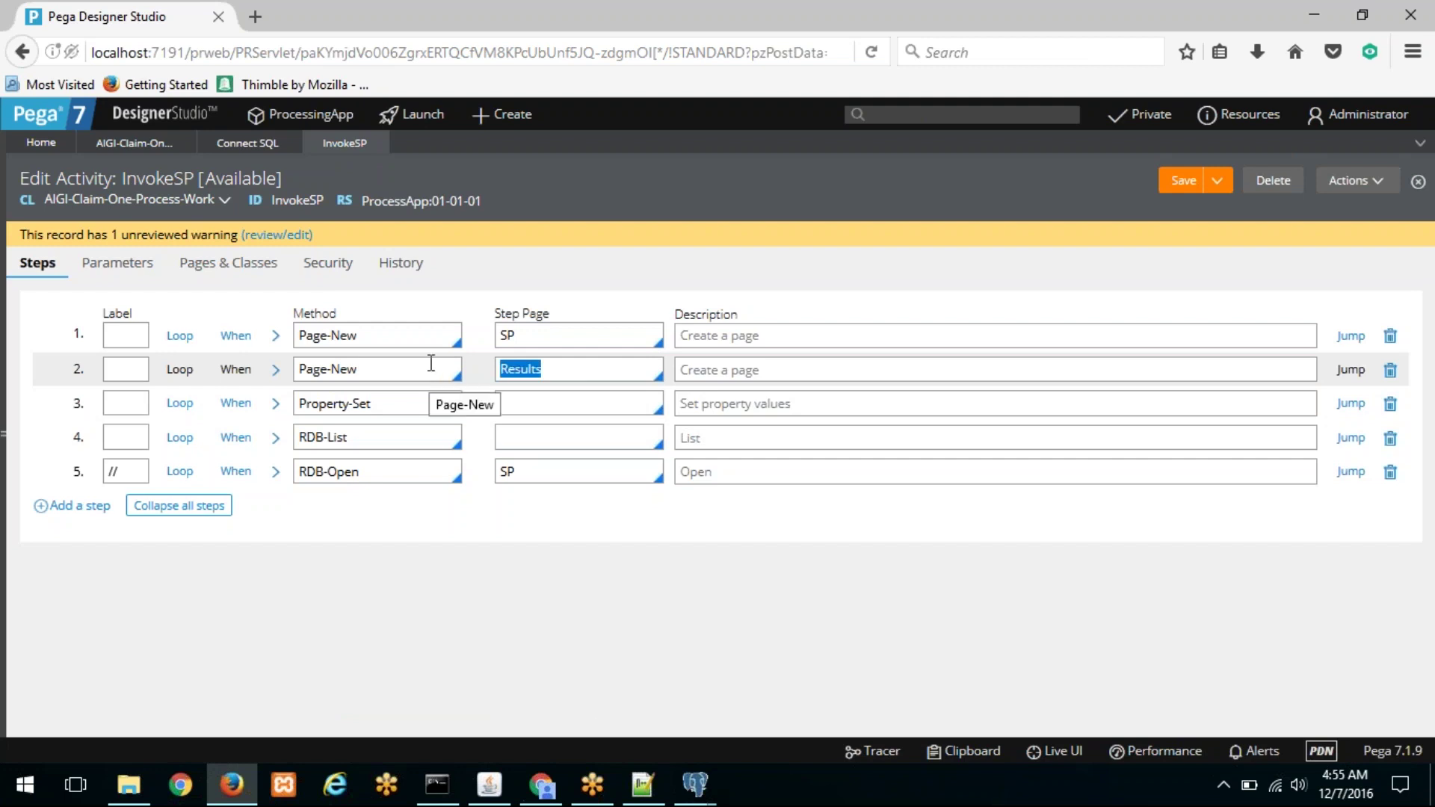
Step: Declare the Results page with class Code-Pega-List in the activity's Pages & Classes
click(228, 263)
click(41, 374)
key(ctrl+v)
click(548, 371)
text(Code-Pega)
text(a-List)
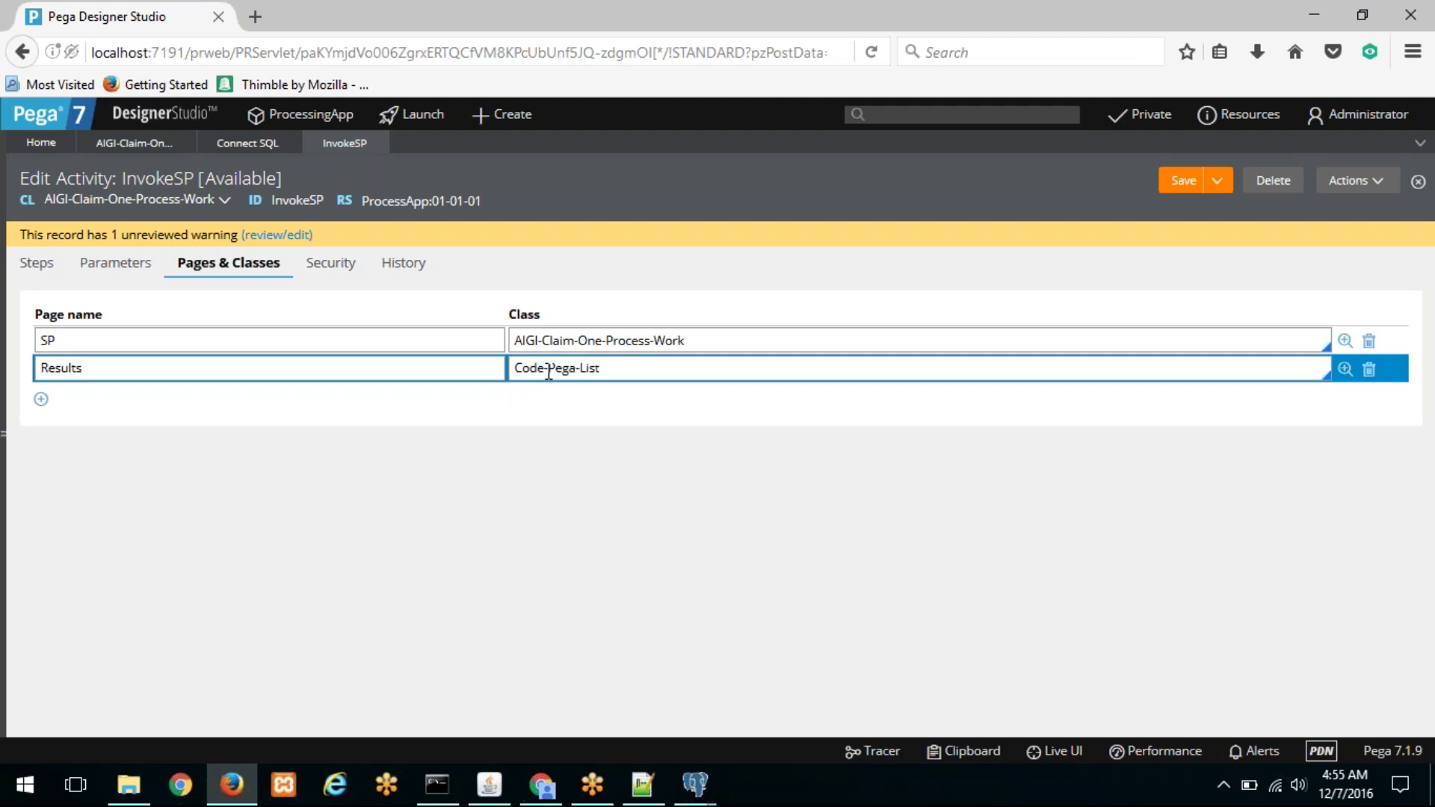
click(36, 265)
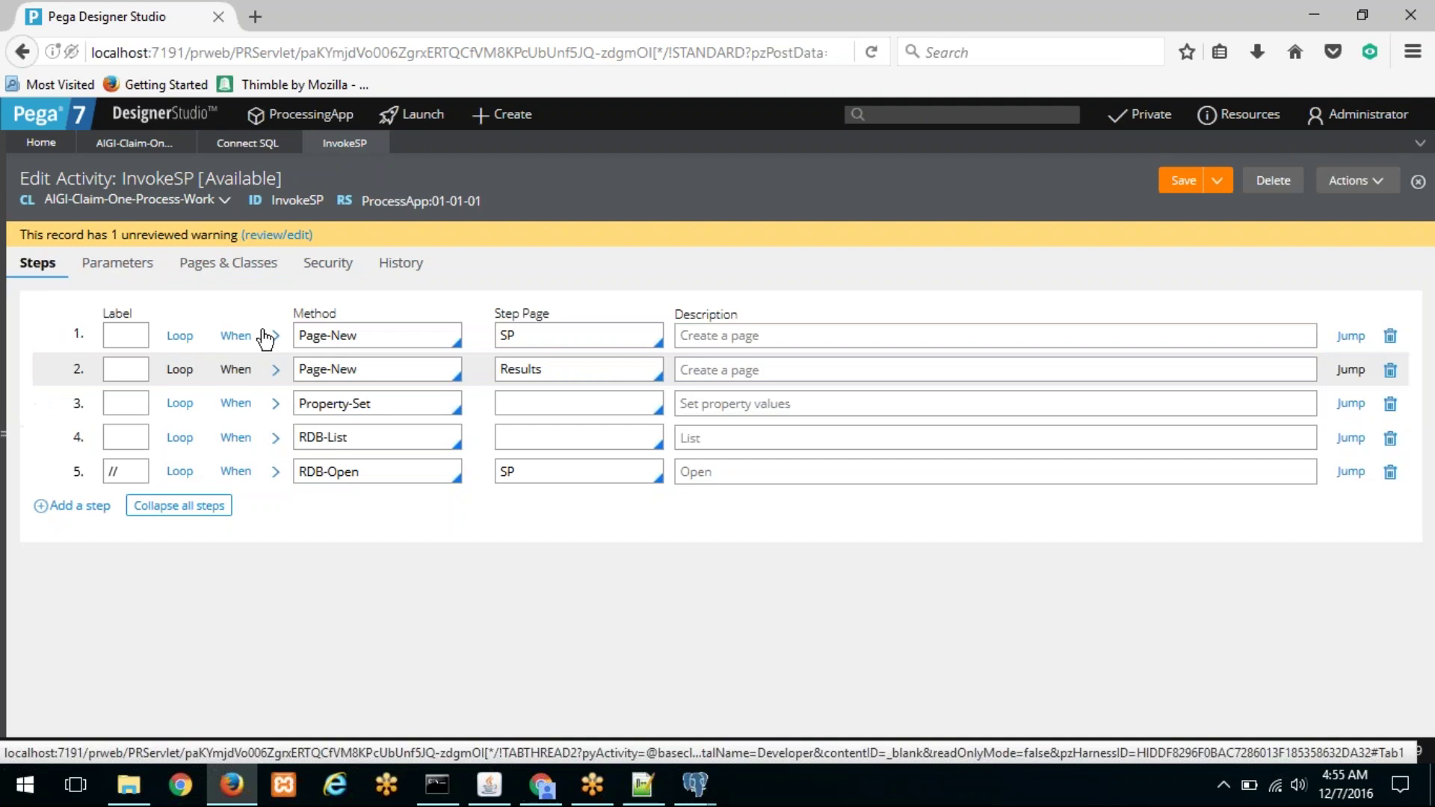
Step: Set step 3's step page to SP, copied from step 1
click(275, 404)
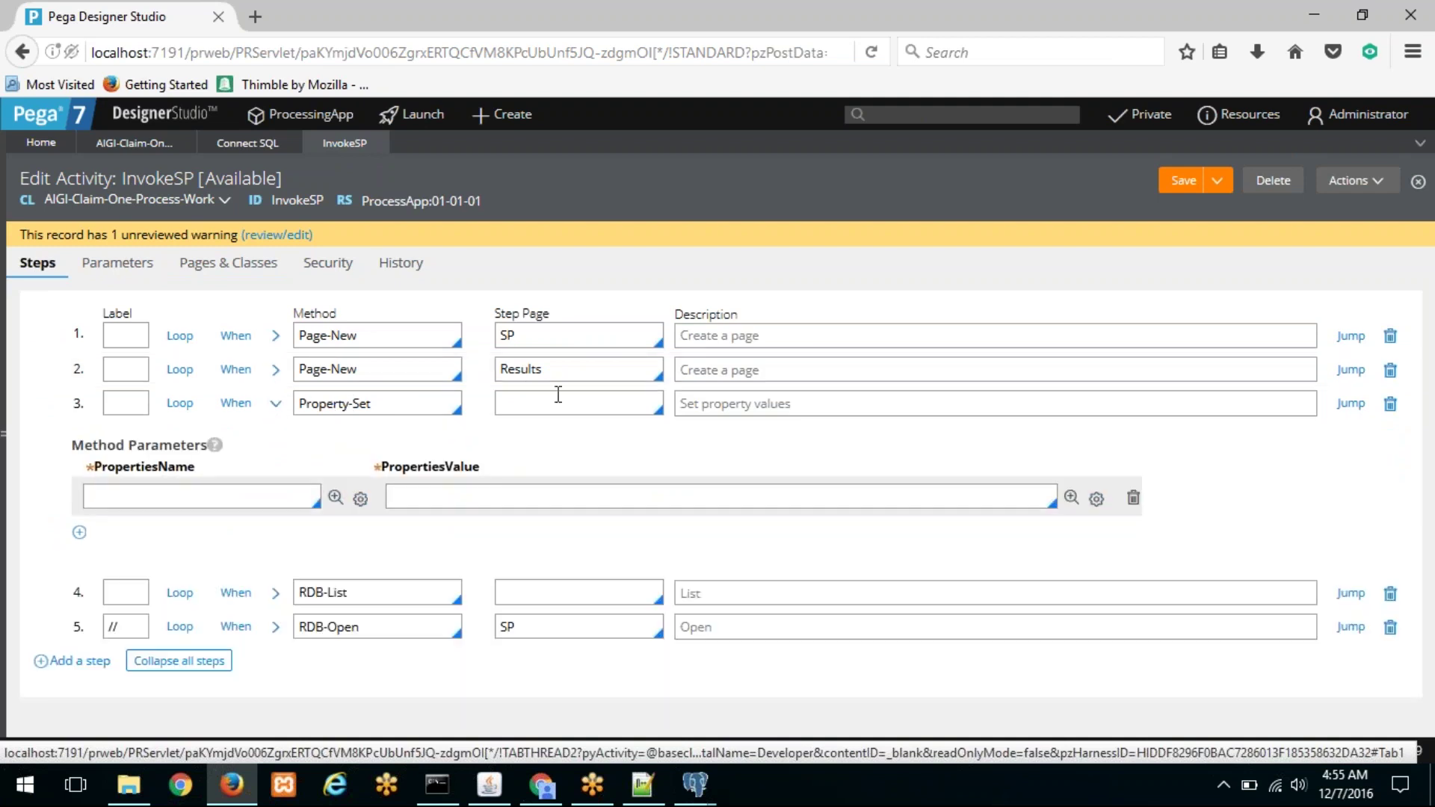
double_click(539, 336)
key(ctrl+c)
click(541, 402)
key(ctrl+v)
Step: Make step 3 set .pyLabel to the work class name "AIGI-Claim-One-Process-Work"
click(255, 491)
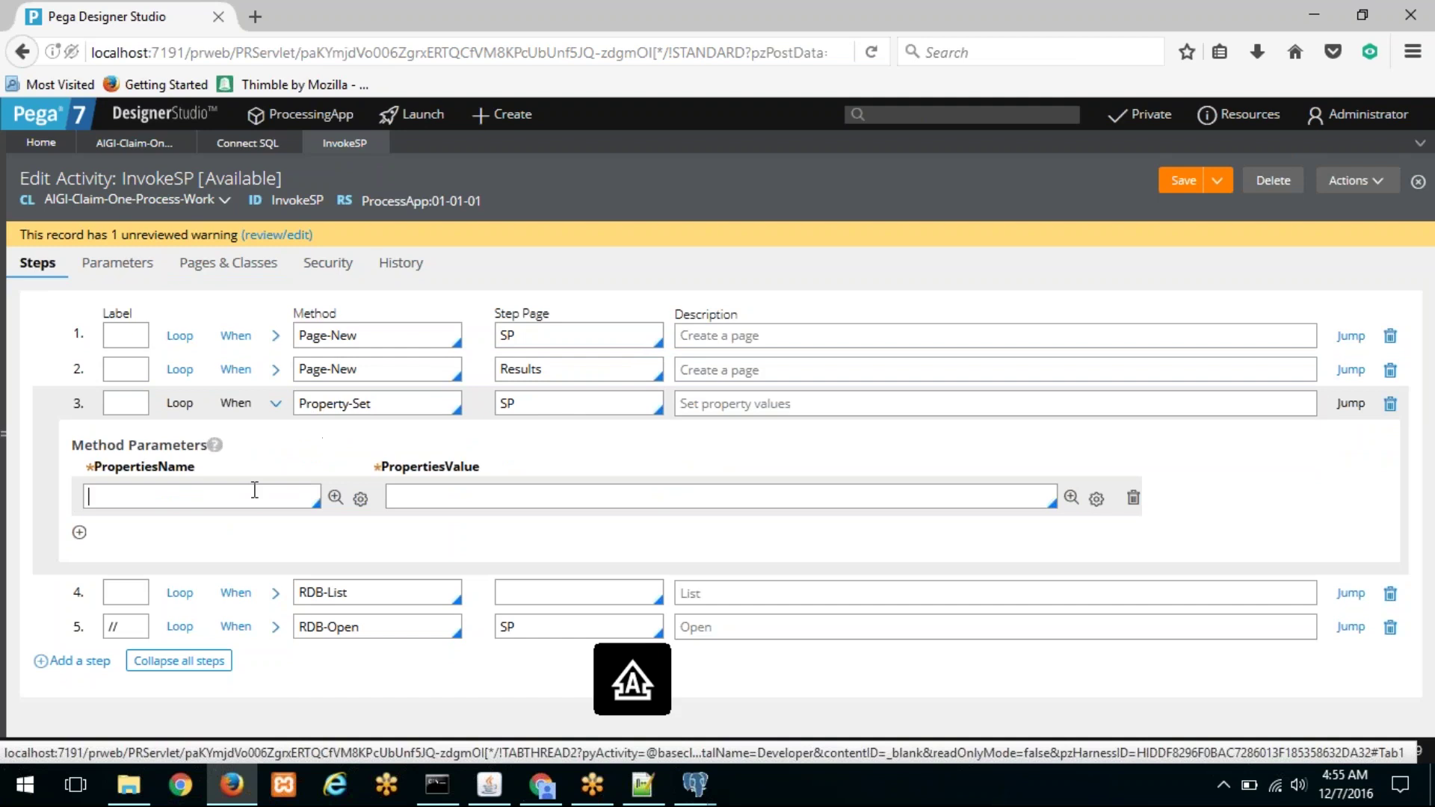
text(.pyLa)
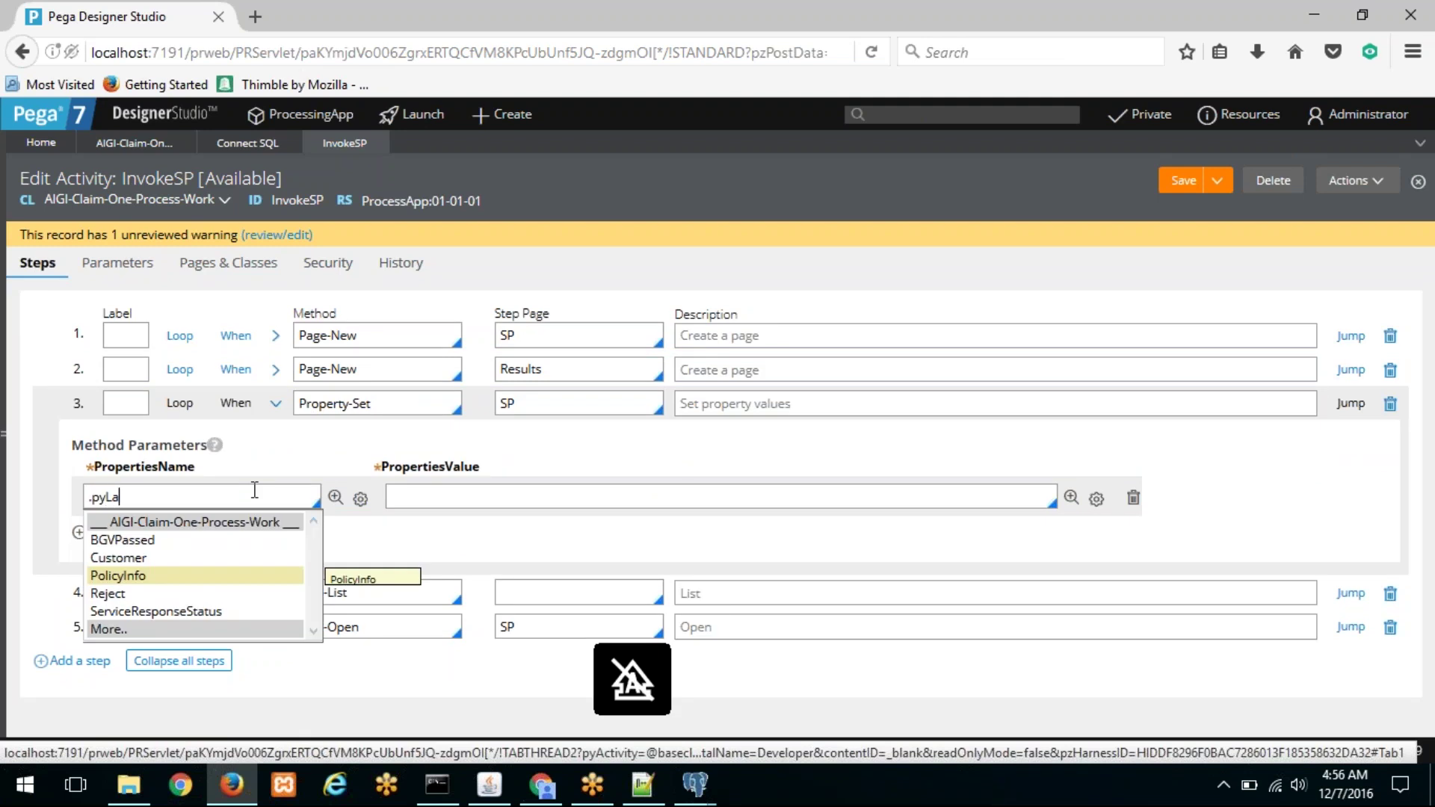
text(bel)
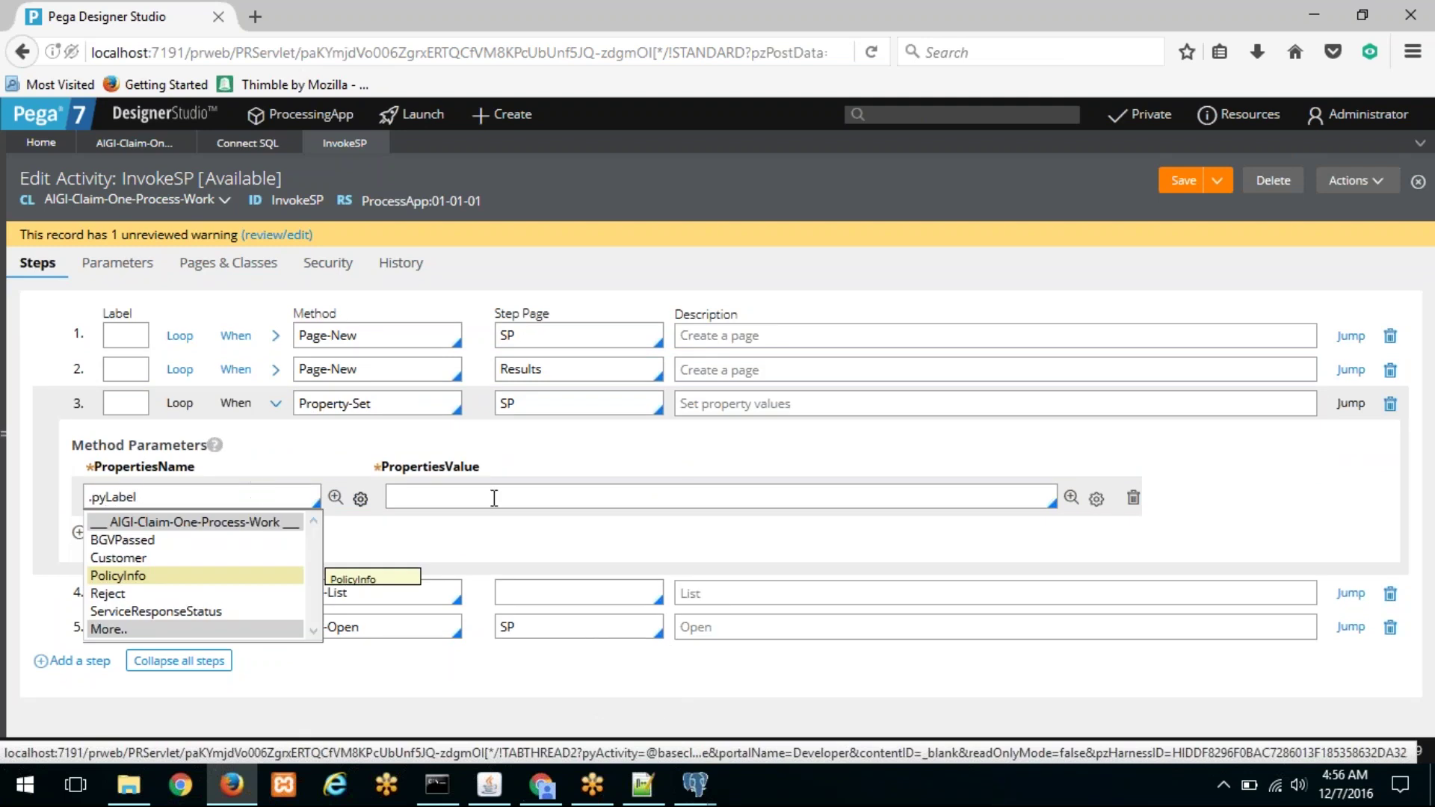
click(494, 498)
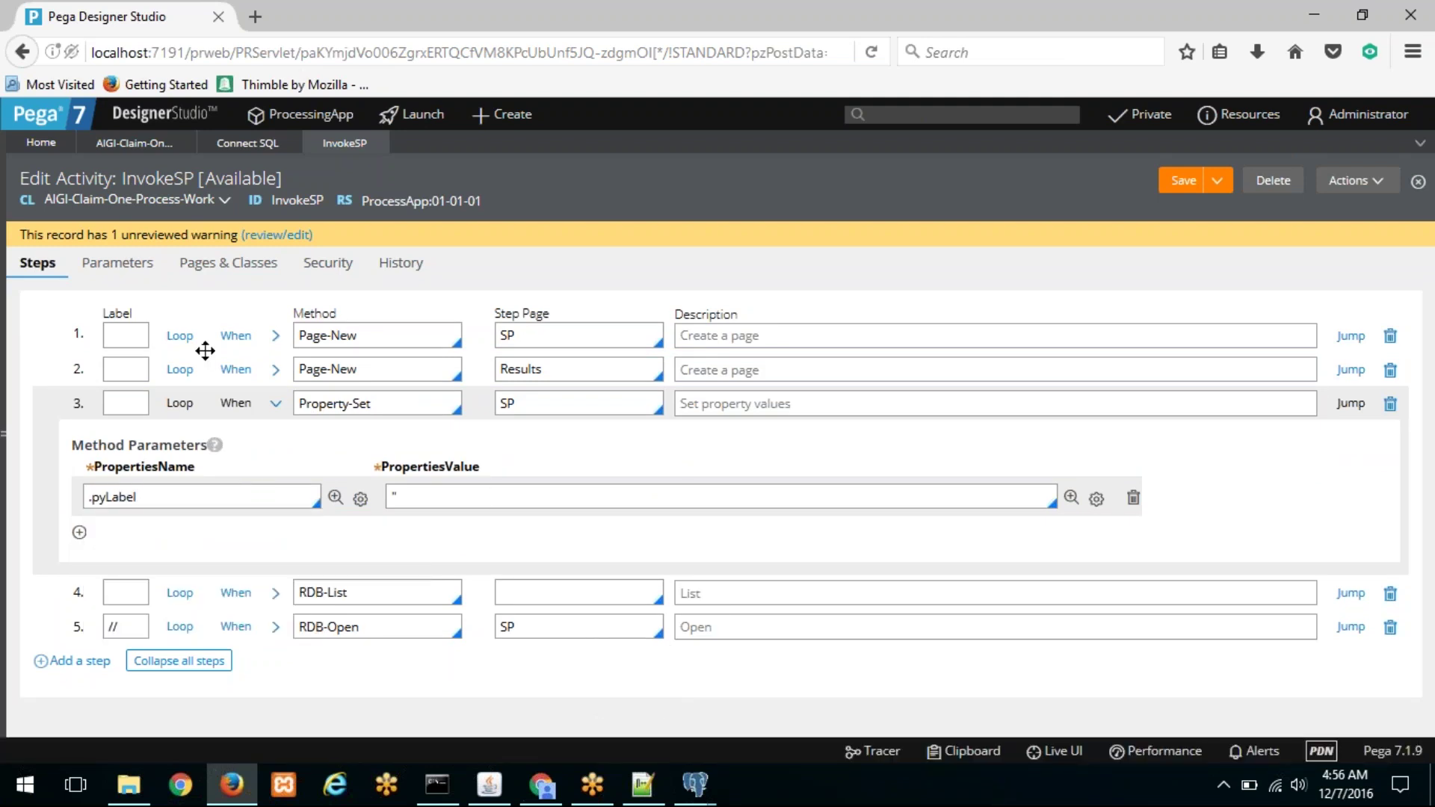
drag(44, 199, 217, 213)
key(ctrl+c)
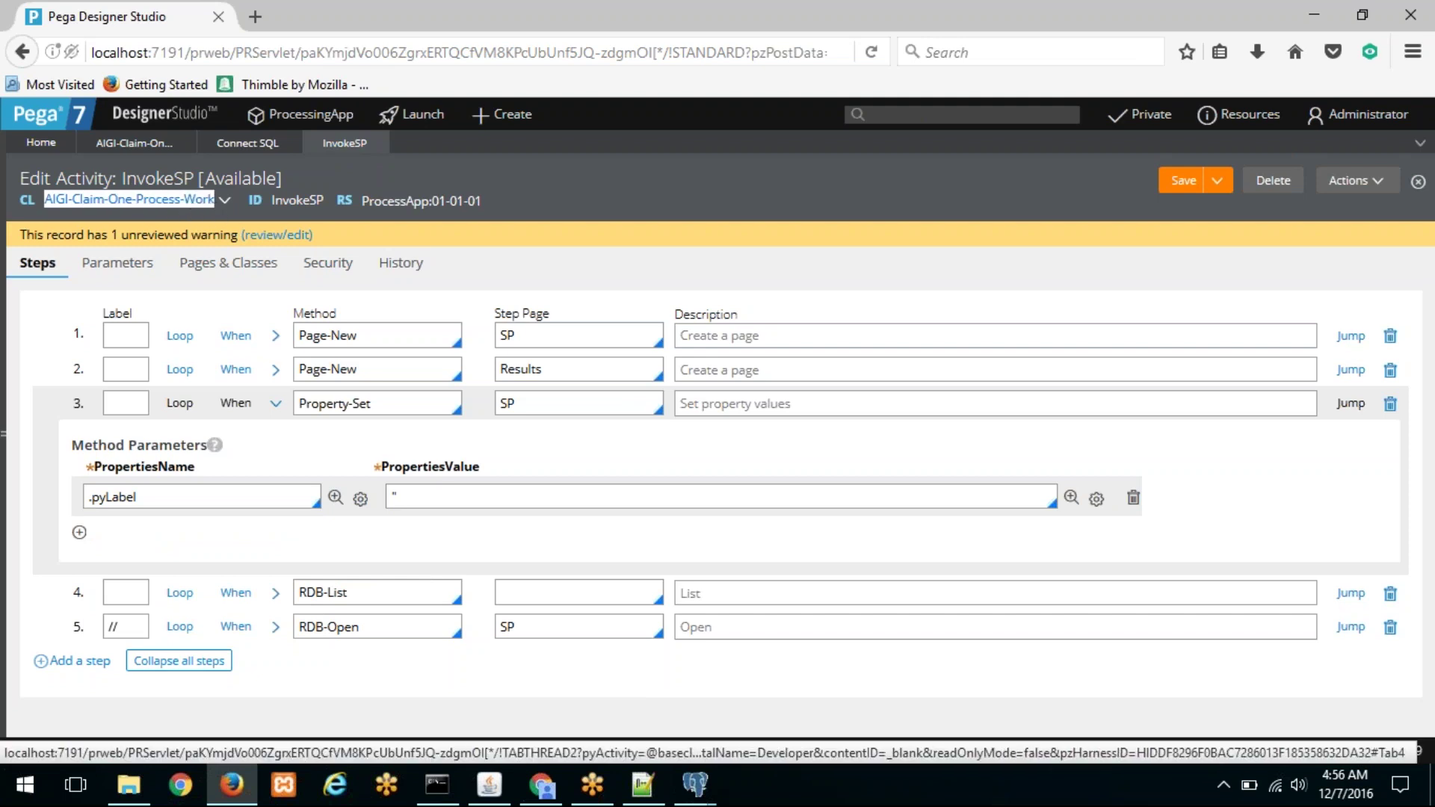
click(463, 497)
key(ctrl+v)
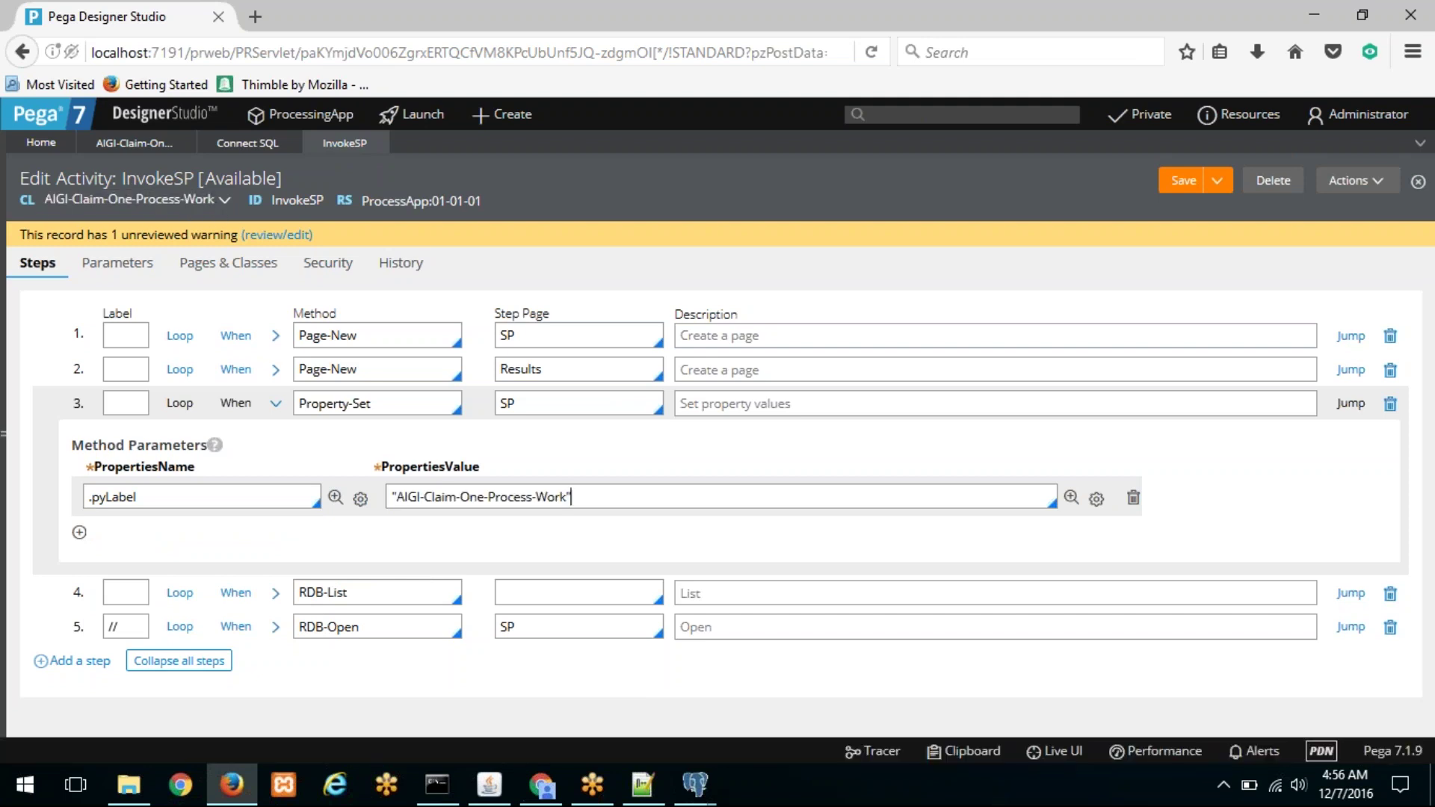
click(405, 497)
click(275, 404)
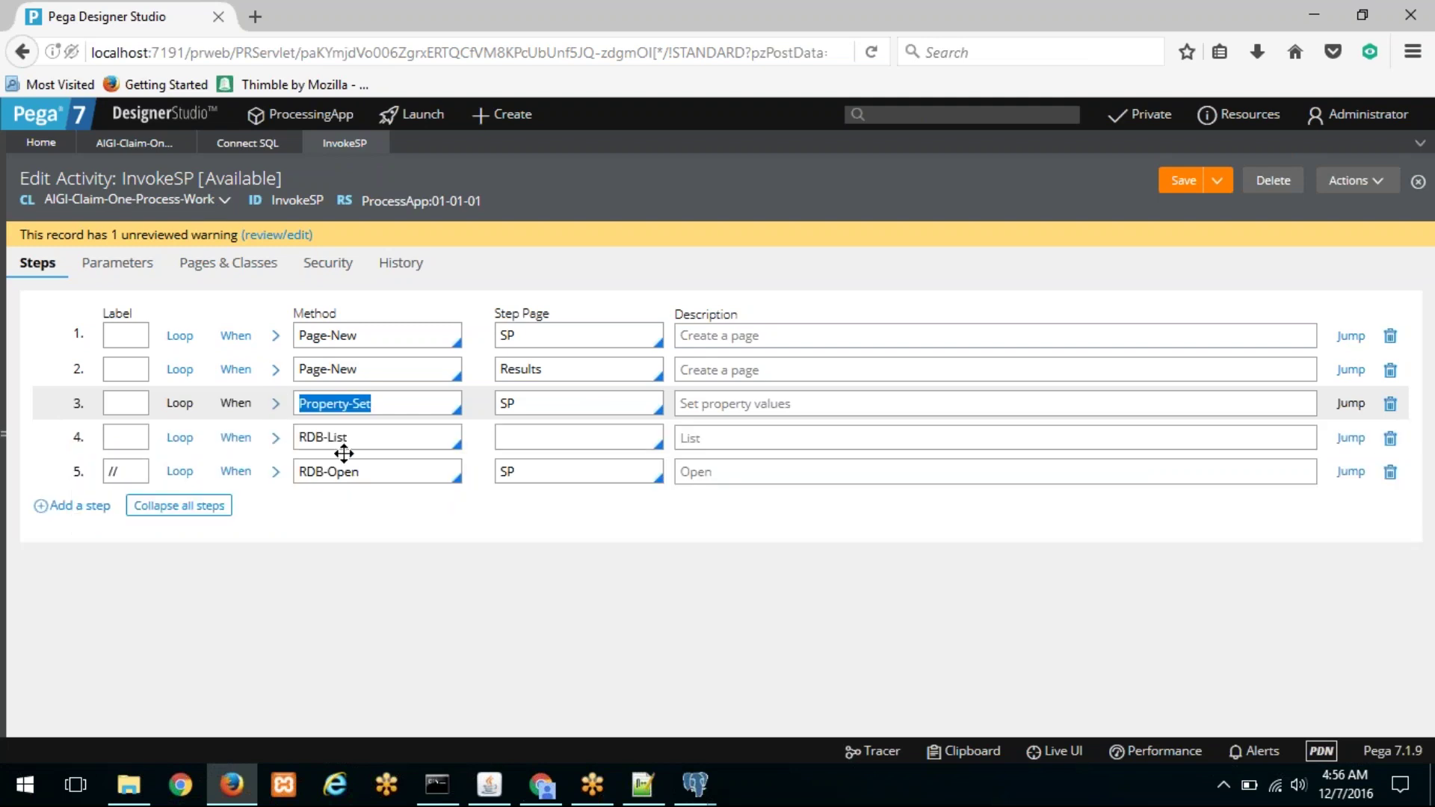
Step: Change step 4's RDB-List browse page from SP to Results
click(276, 438)
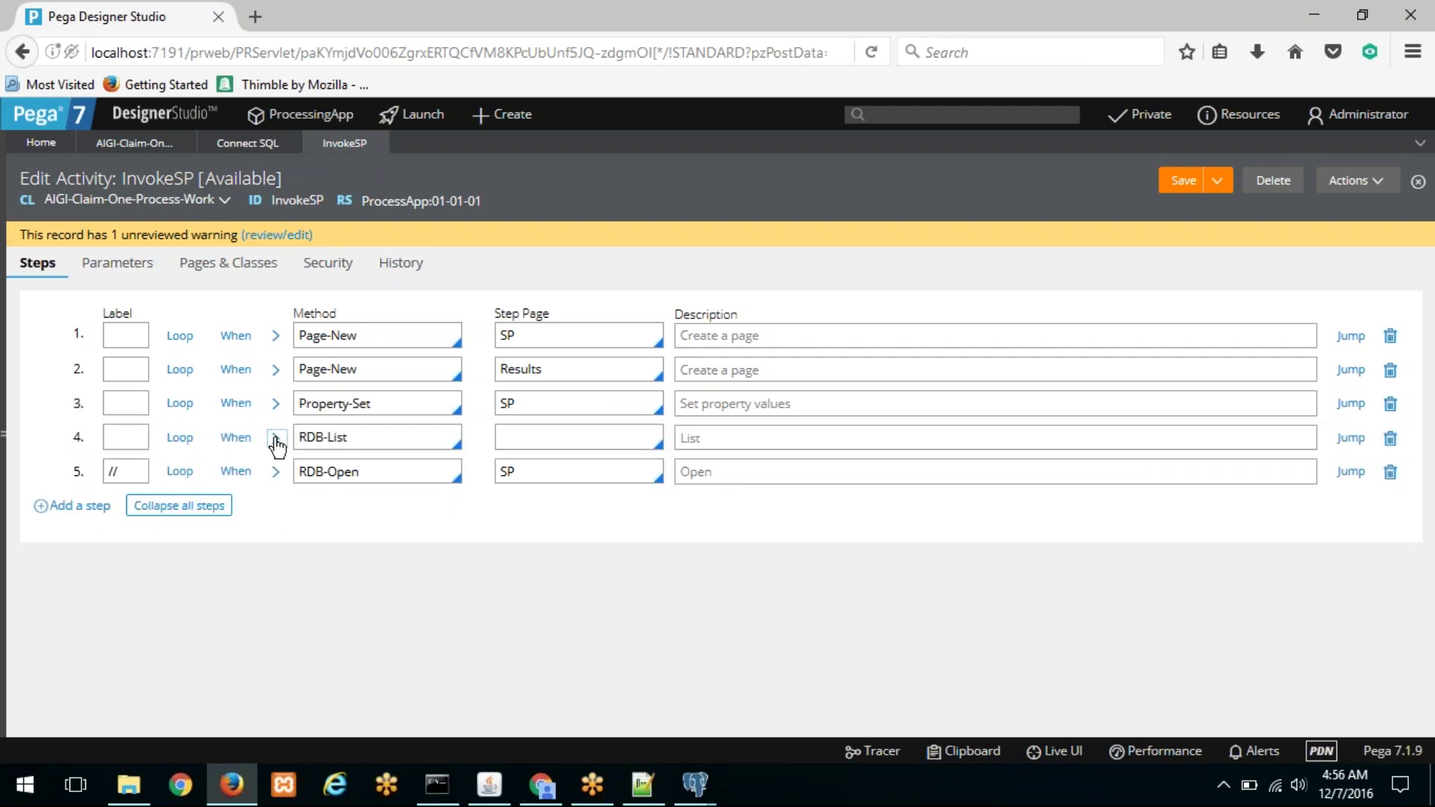
scroll(195, 560, down, 3)
double_click(553, 262)
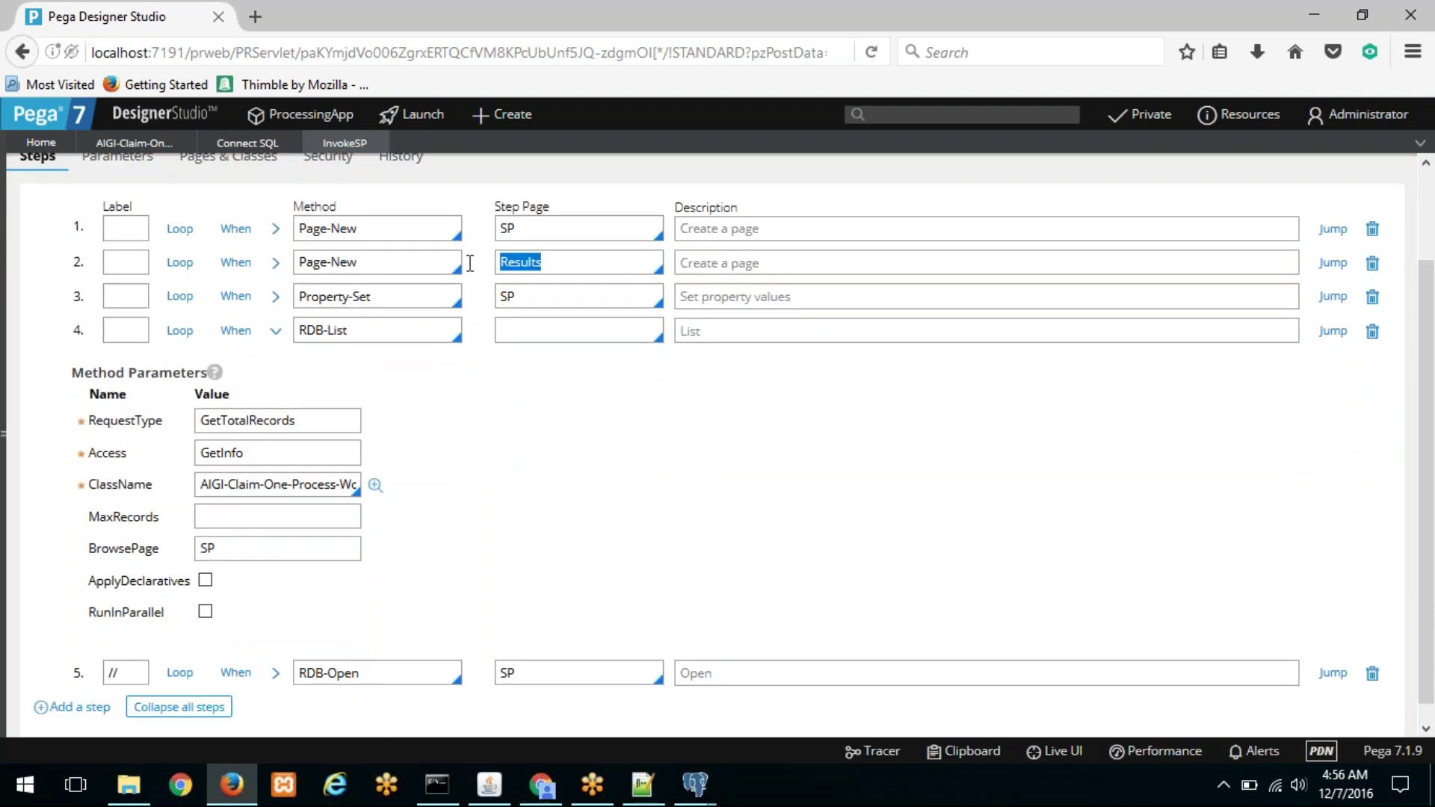
drag(243, 550, 133, 544)
key(ctrl+v)
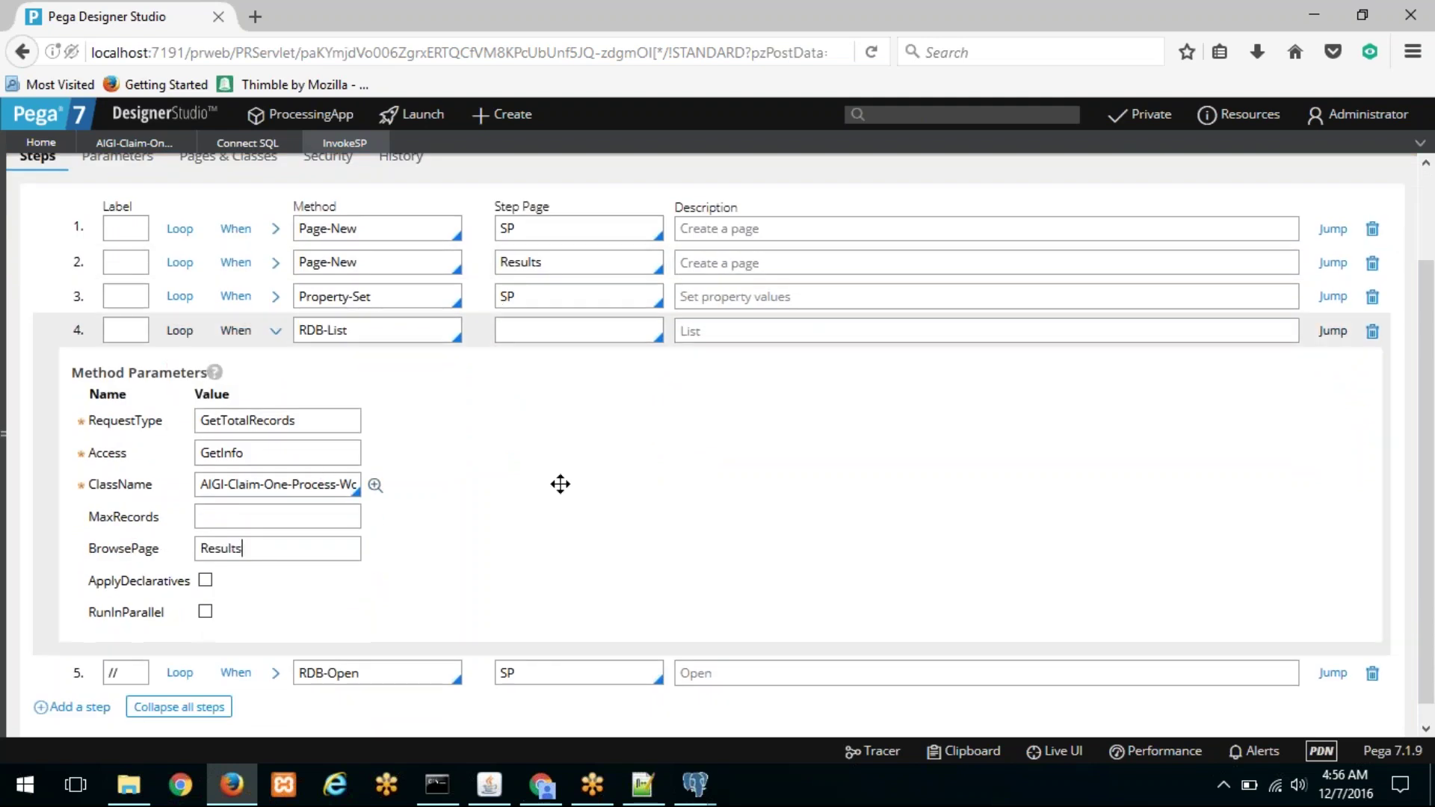
scroll(897, 394, up, 2)
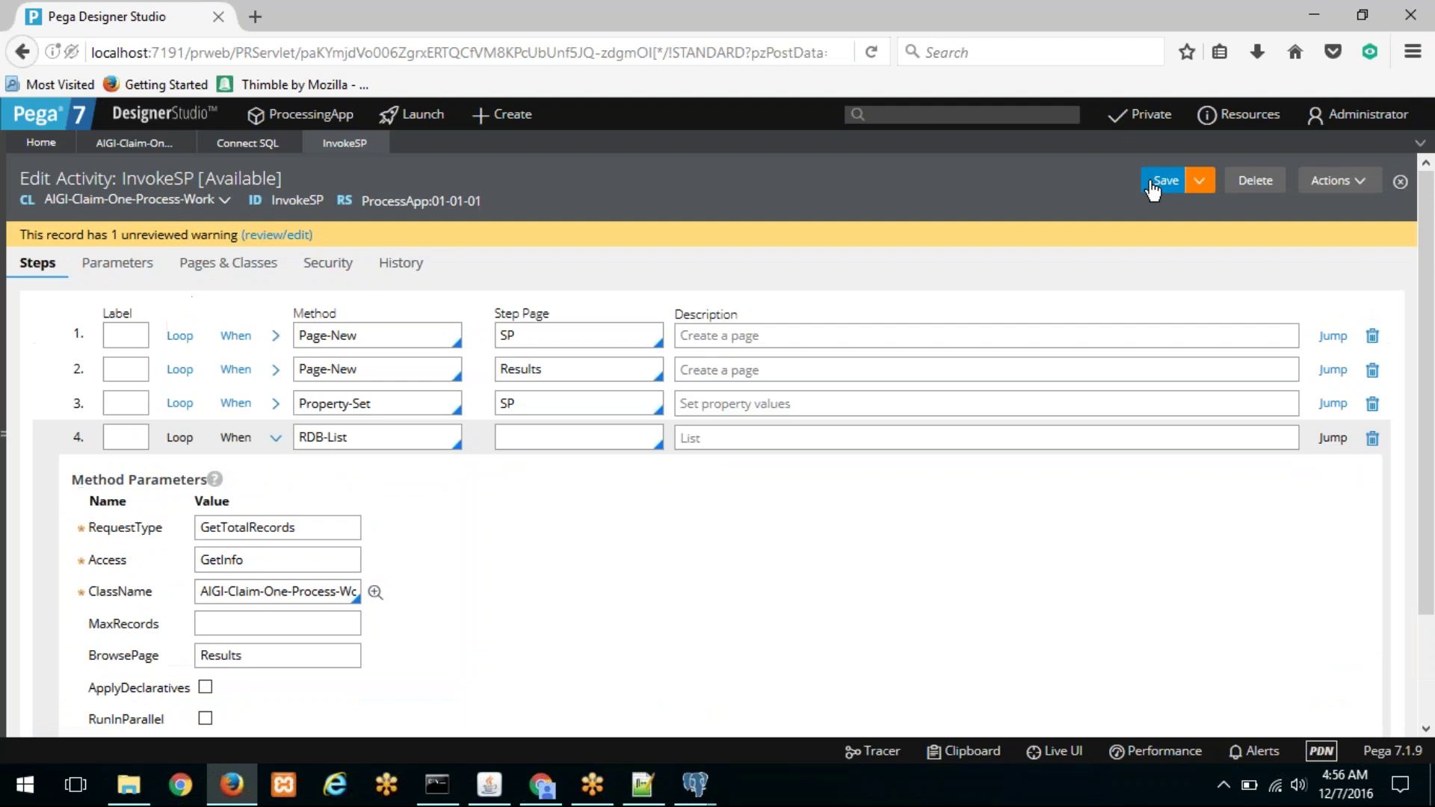
click(275, 438)
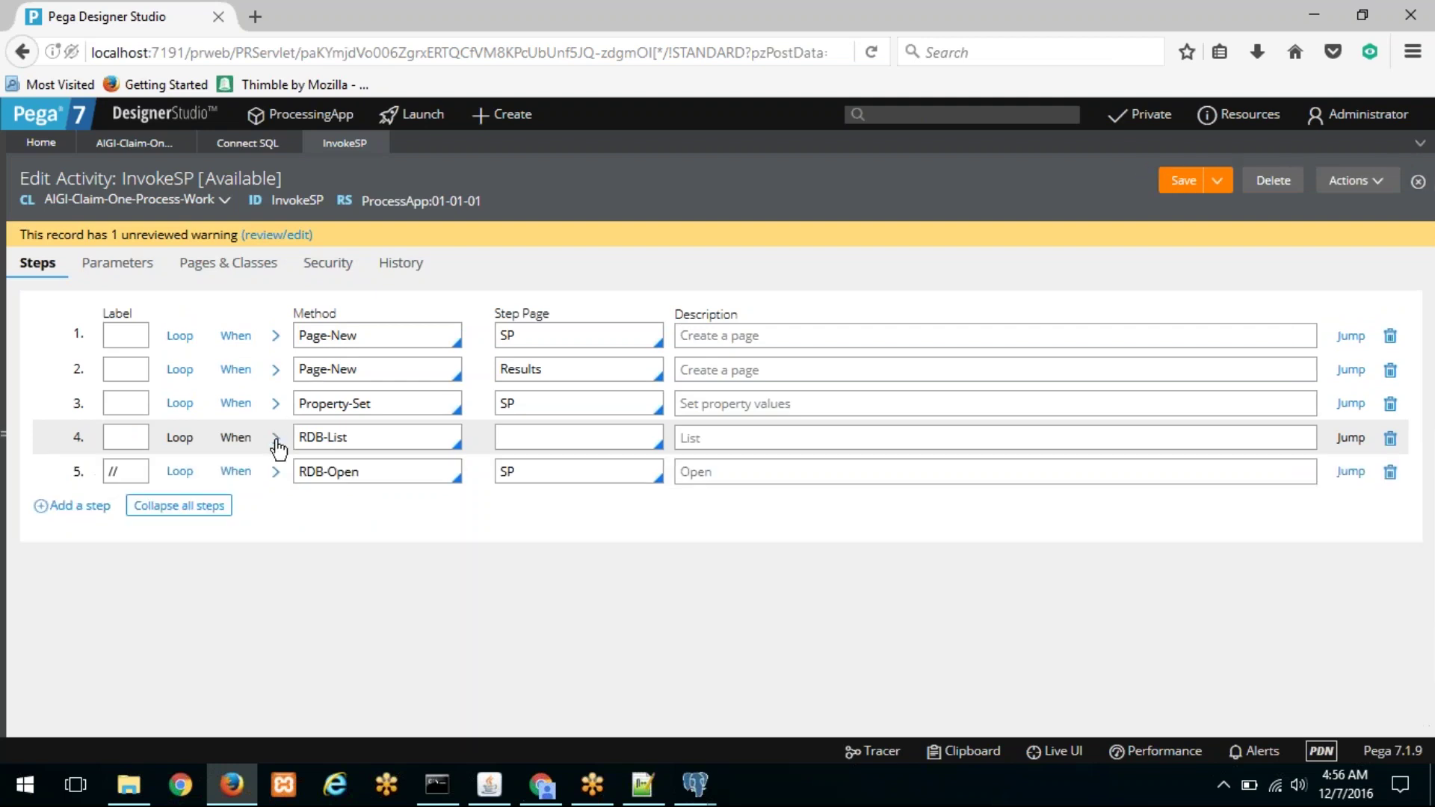
click(1353, 180)
Step: From the activity's Run dialog, open the Tracer and enable DB Query events in its settings
click(1350, 204)
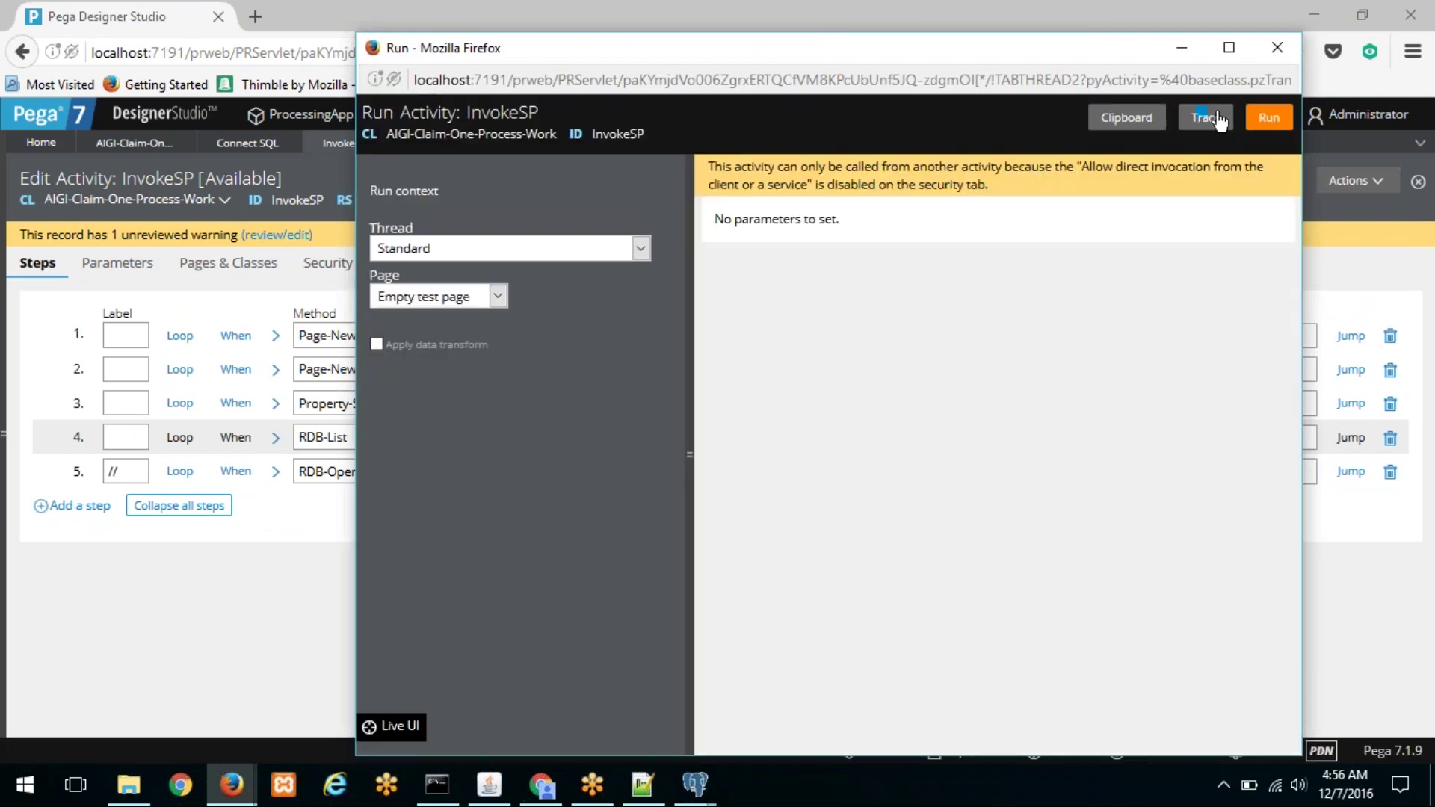
click(1217, 117)
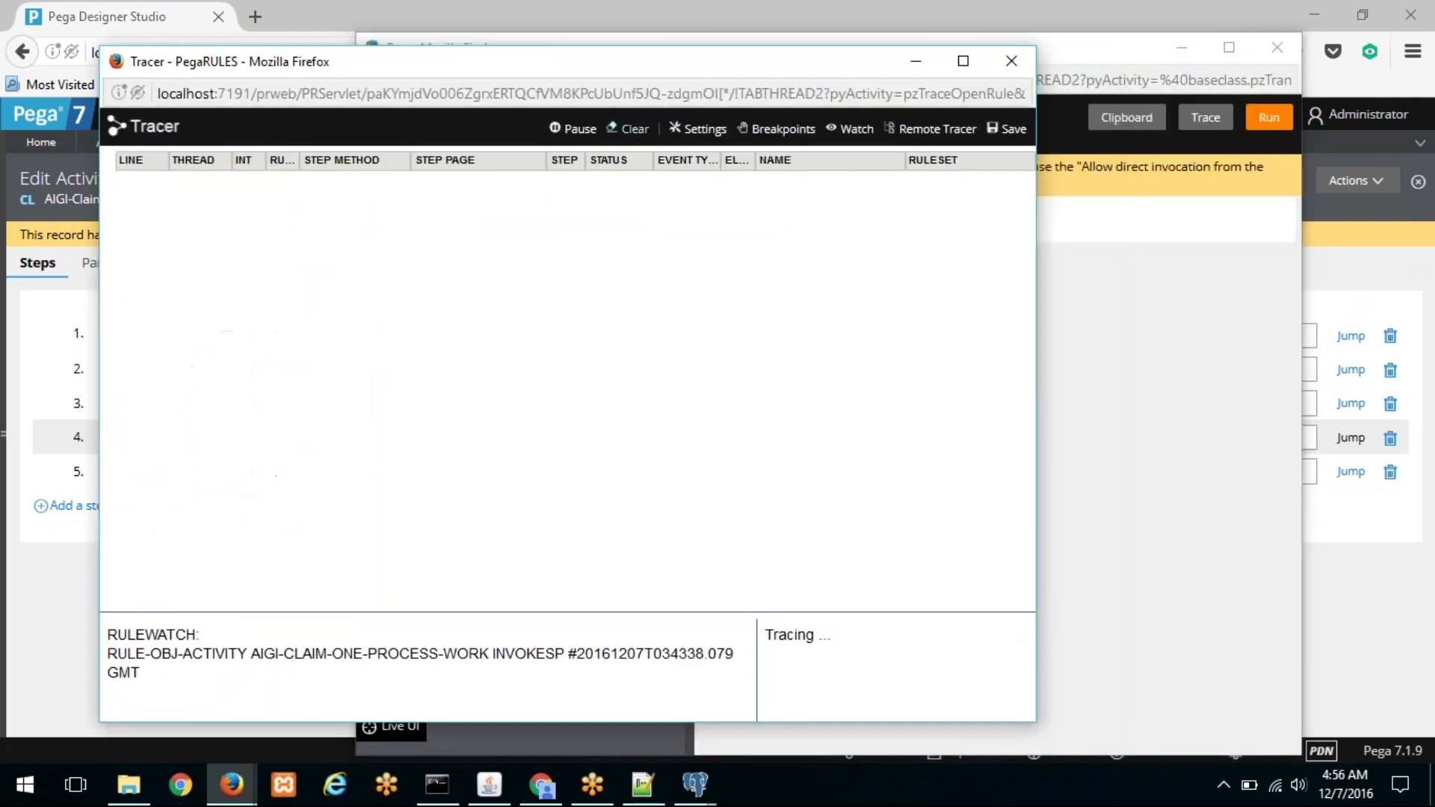
click(702, 129)
scroll(491, 468, down, 6)
scroll(572, 352, up, 1)
click(572, 344)
click(582, 706)
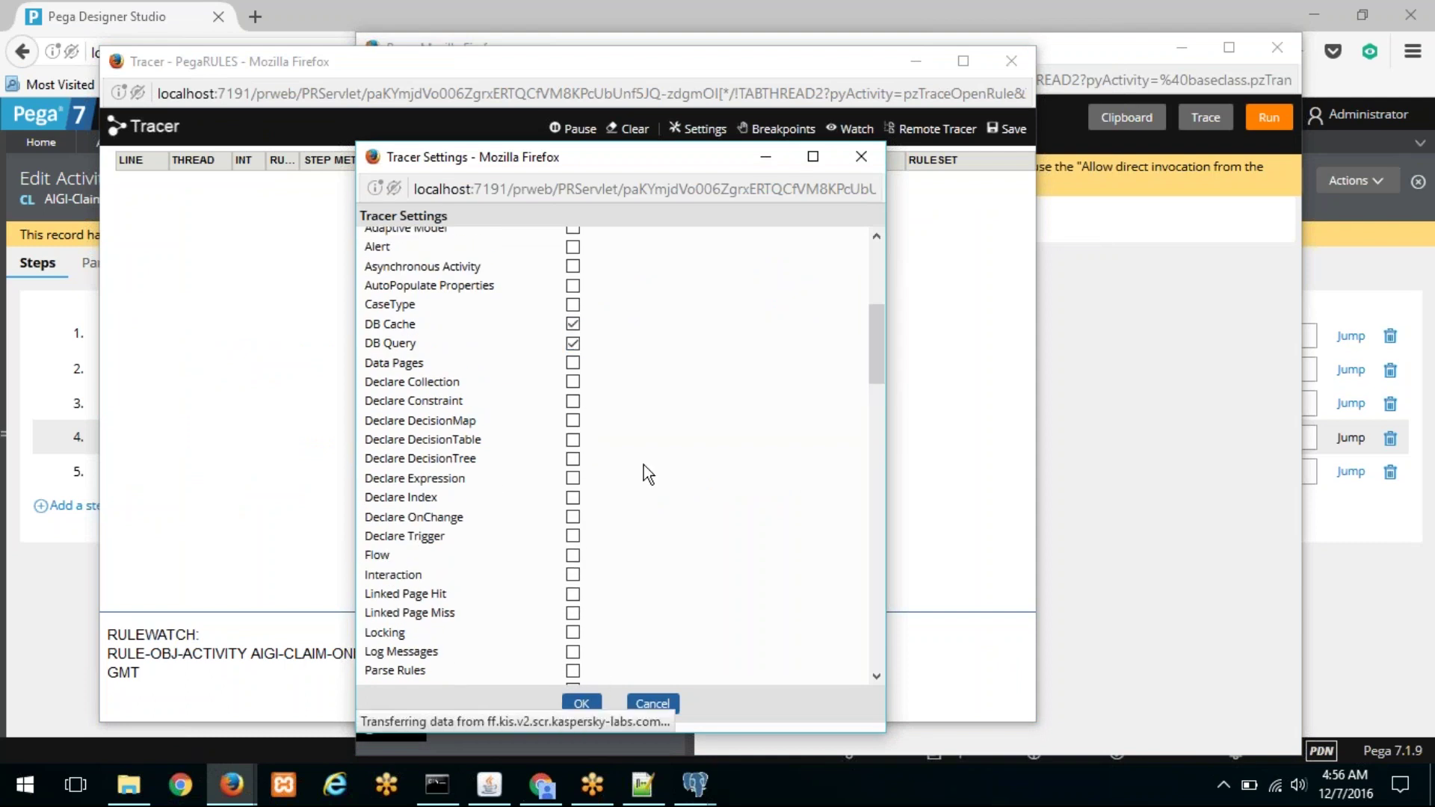
Step: Run InvokeSP, pause the Tracer, and maximize it to show the failing RDB-List step
click(1259, 121)
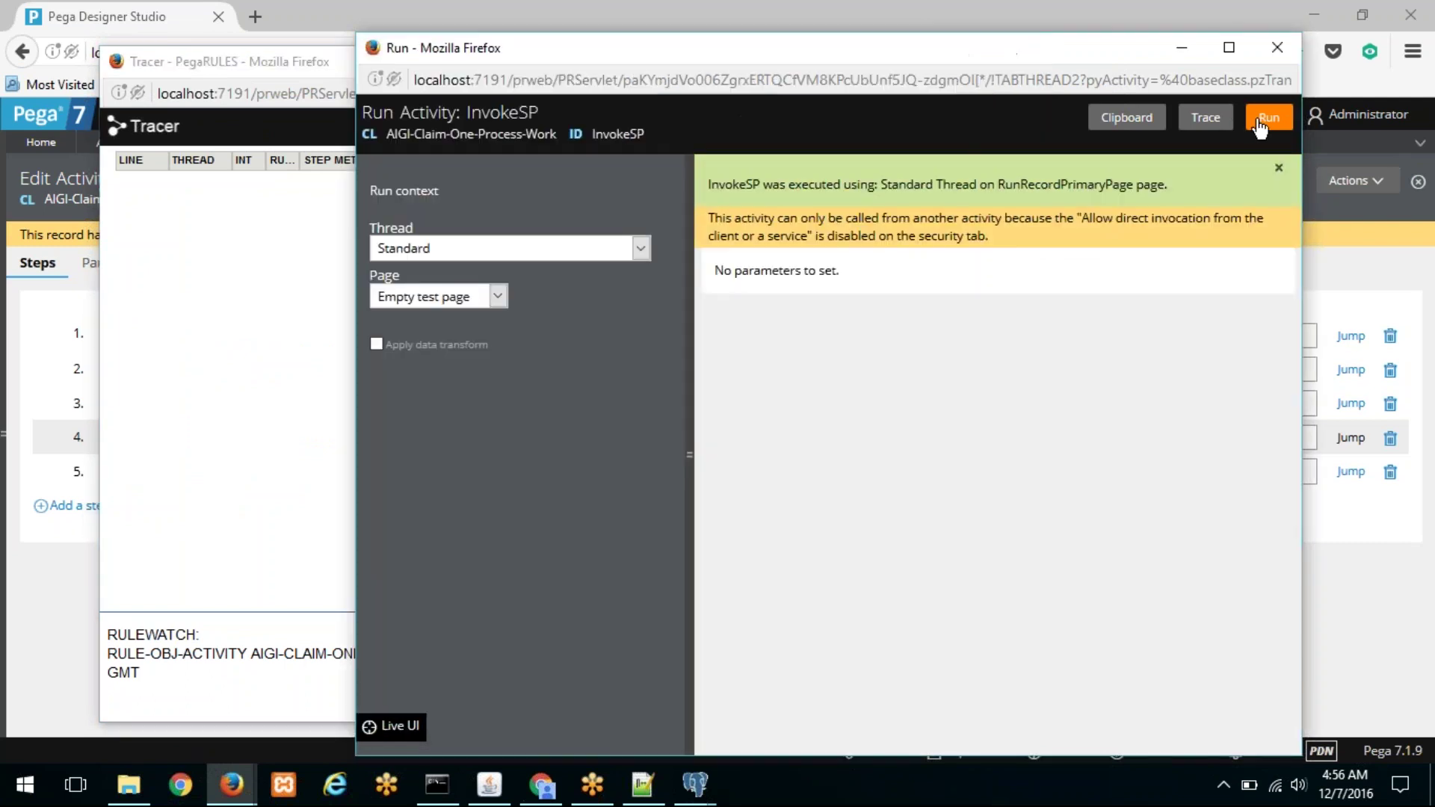
double_click(711, 15)
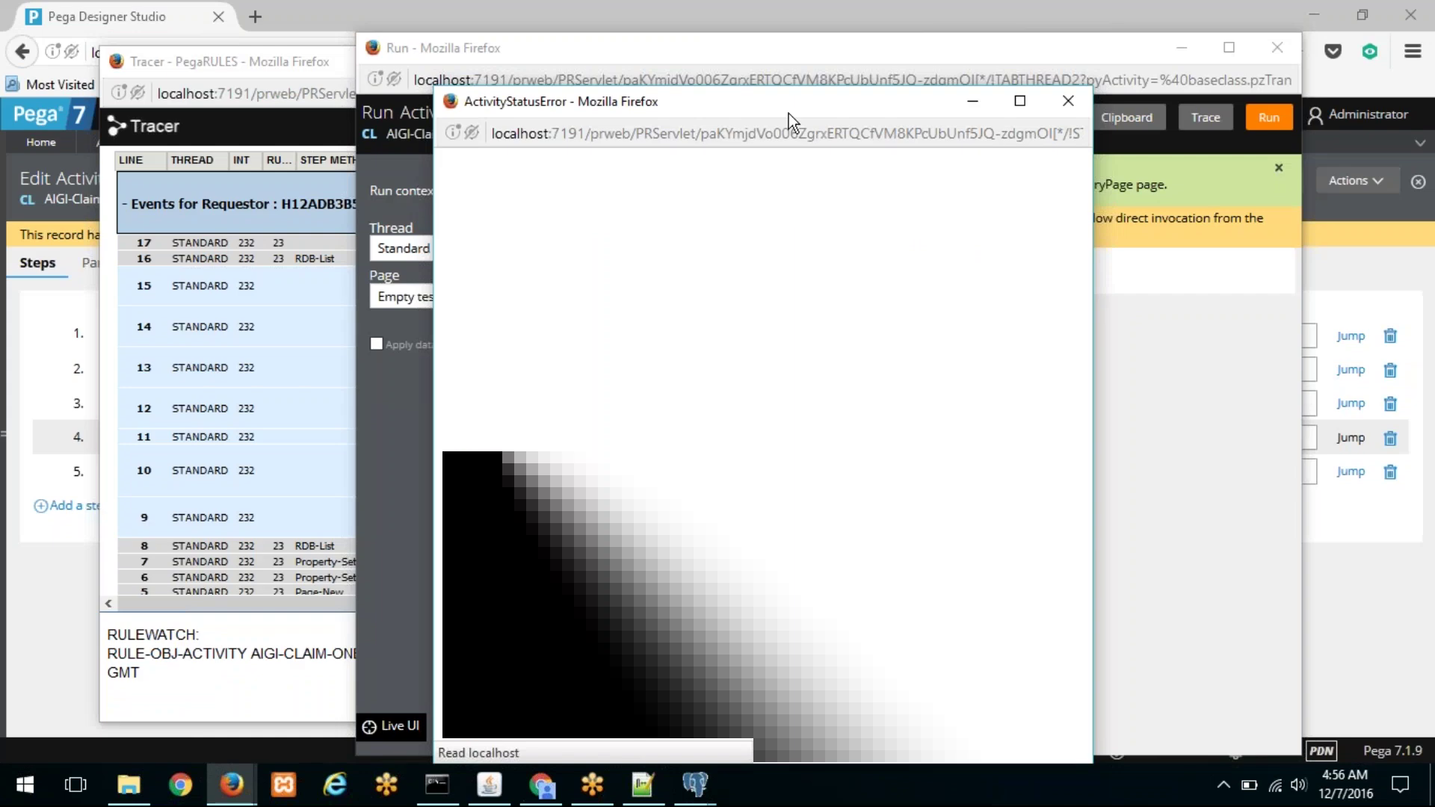
click(303, 61)
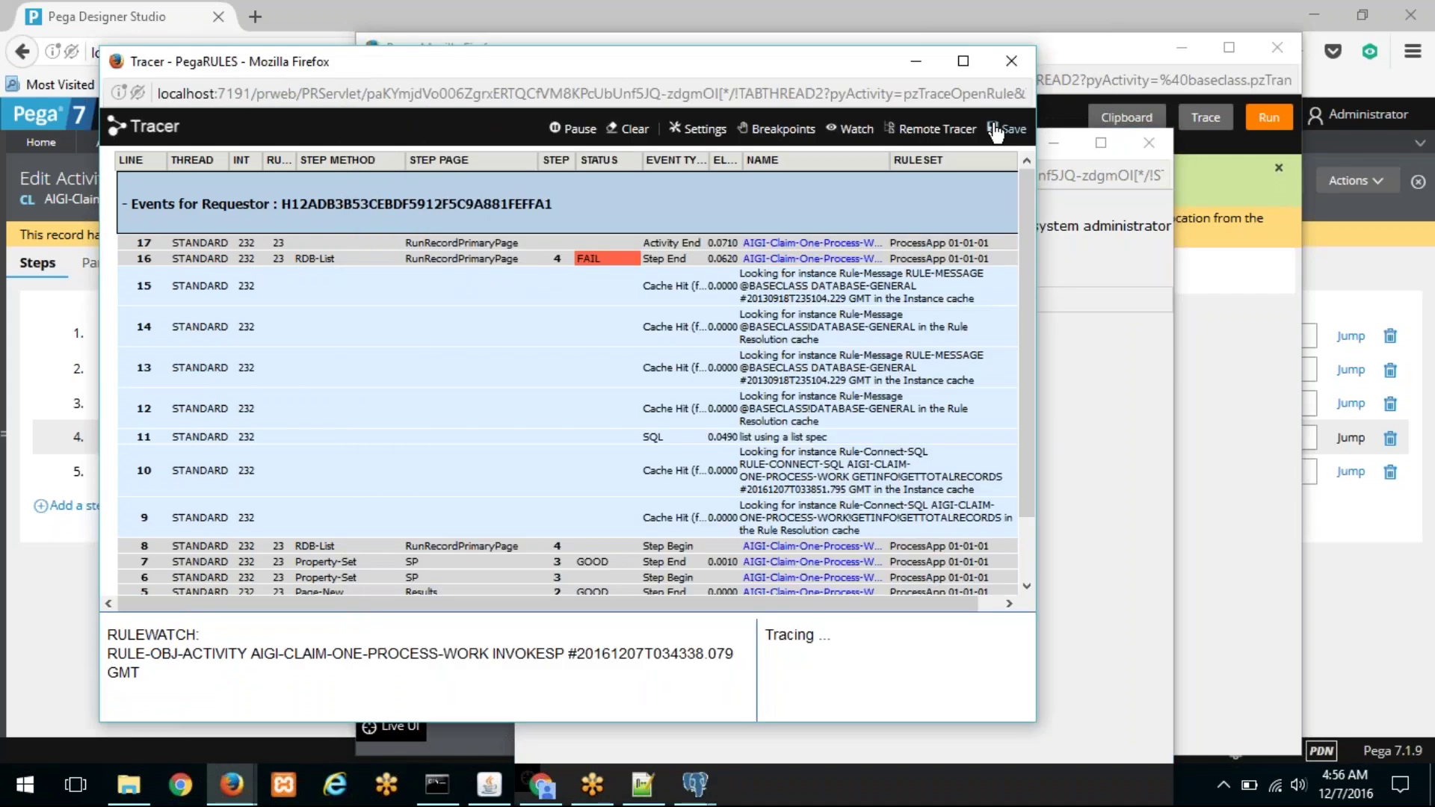
click(590, 123)
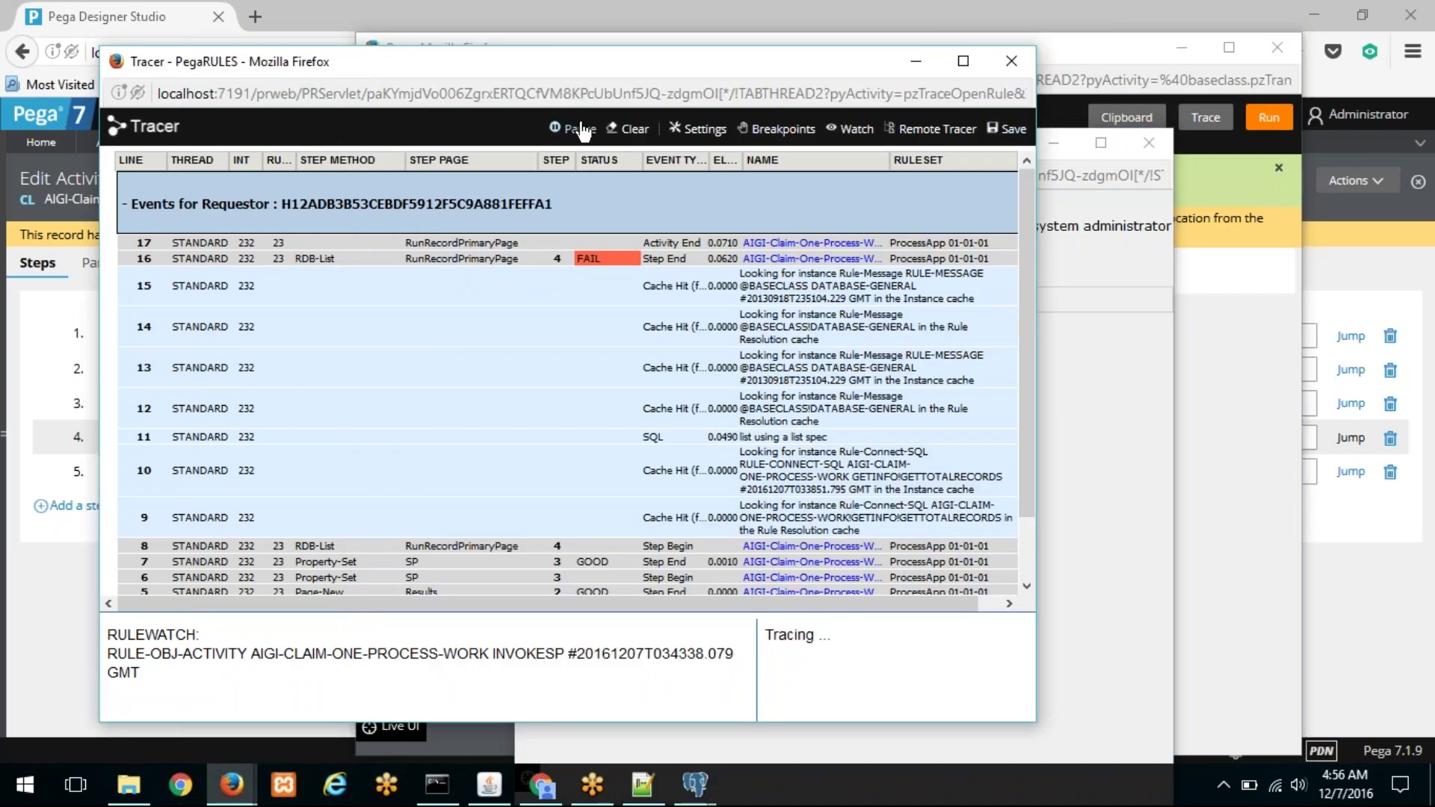
double_click(614, 67)
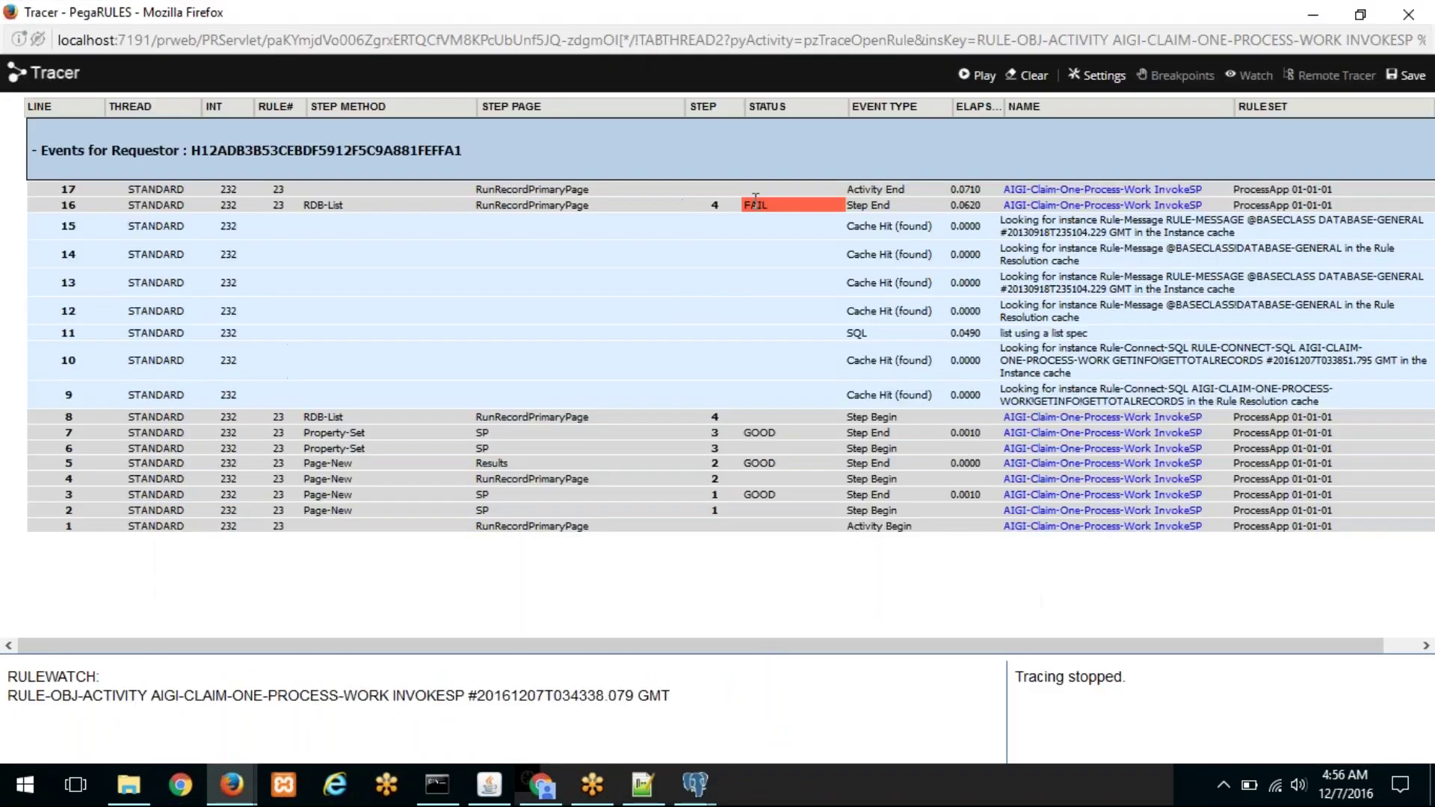
Step: Read the failed step 16 event's status info: a zero-length delimited identifier error
click(756, 202)
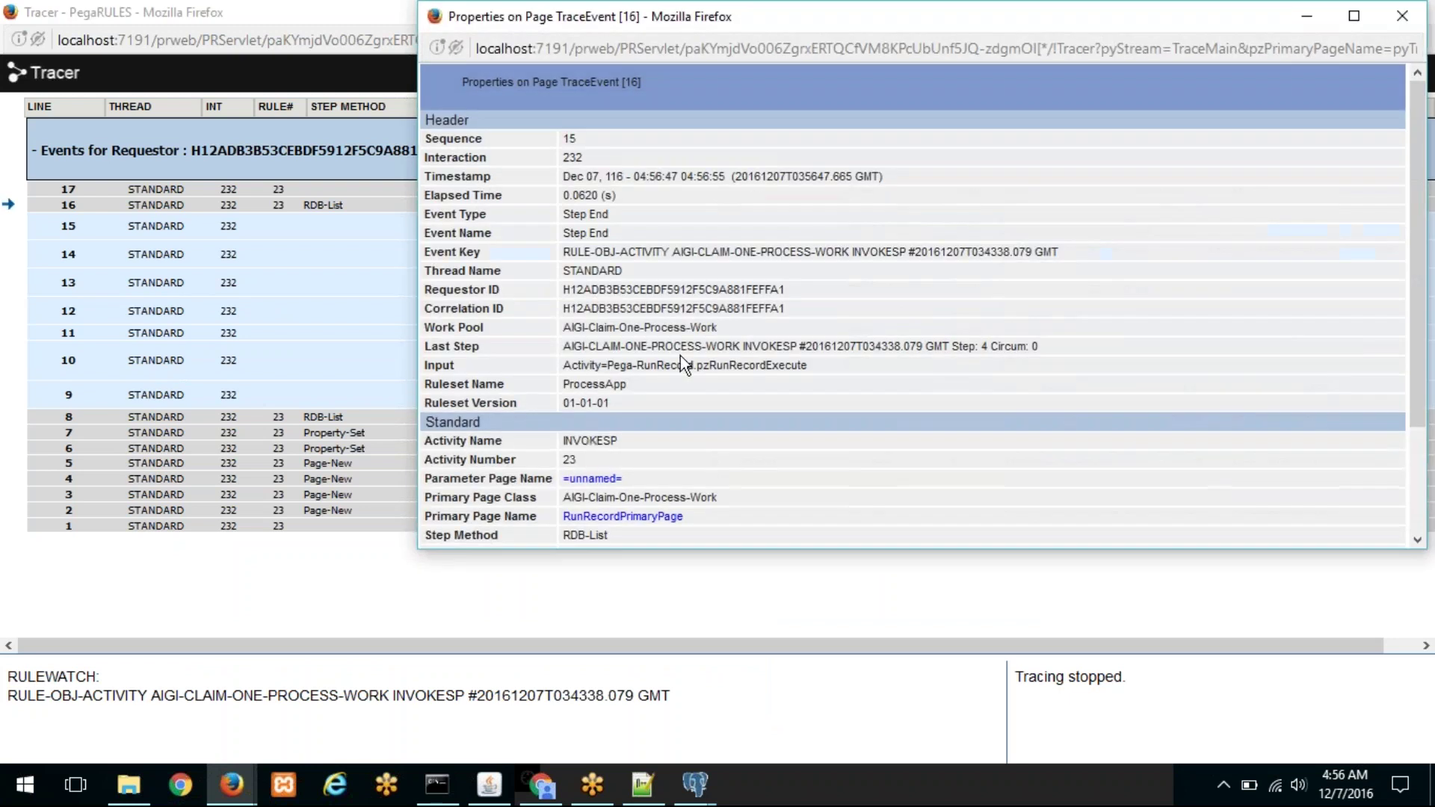
scroll(678, 376, down, 3)
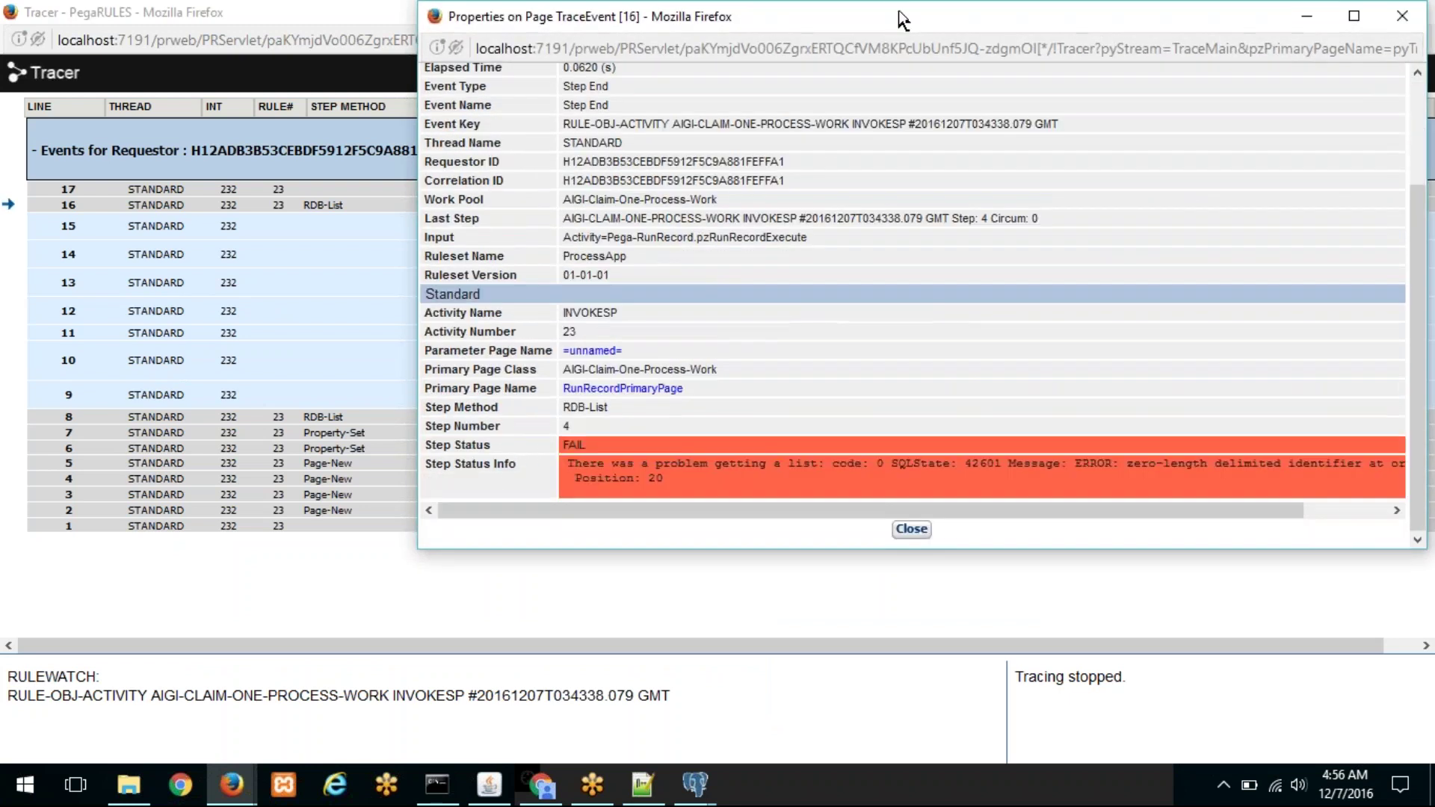
drag(893, 24, 517, 65)
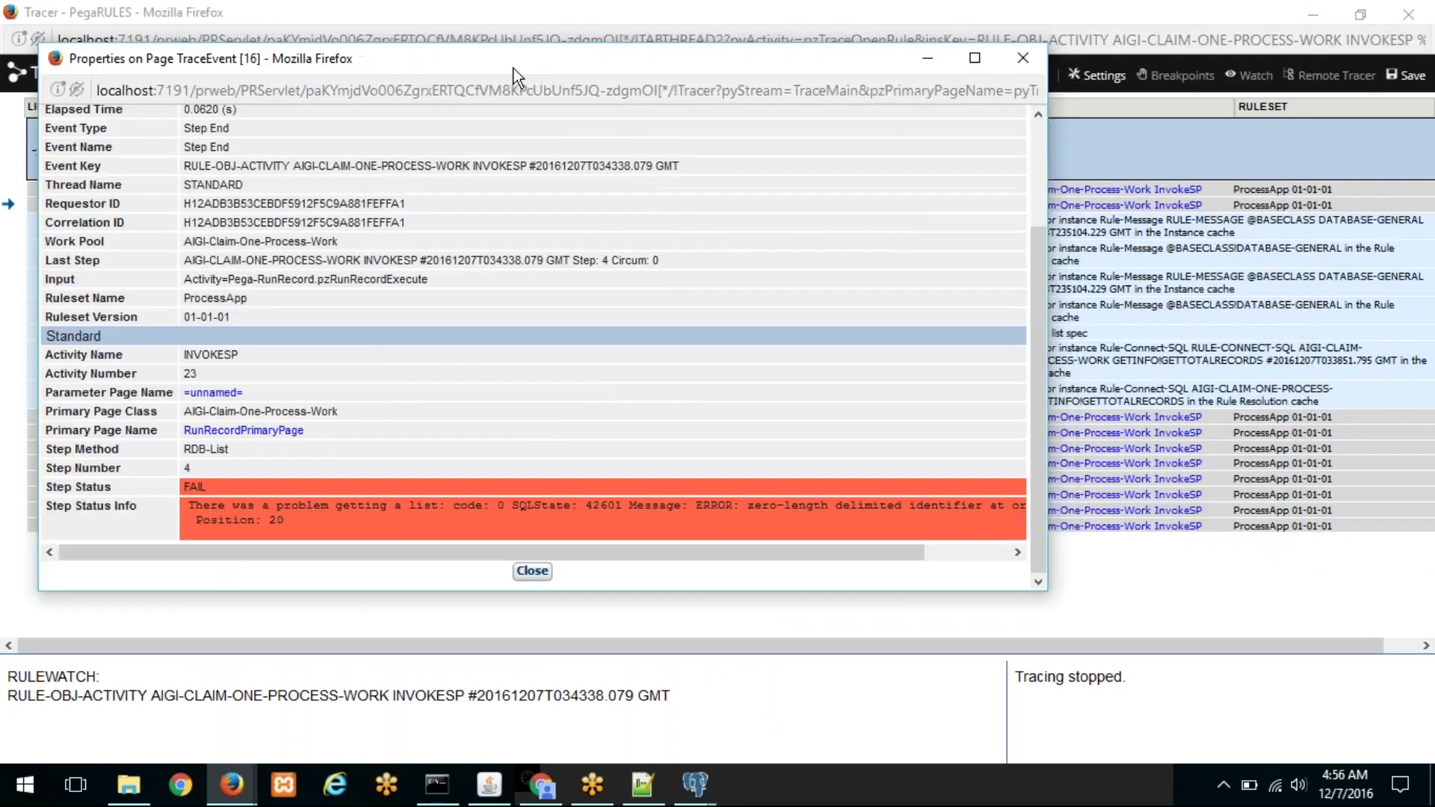
drag(849, 546, 549, 561)
click(538, 573)
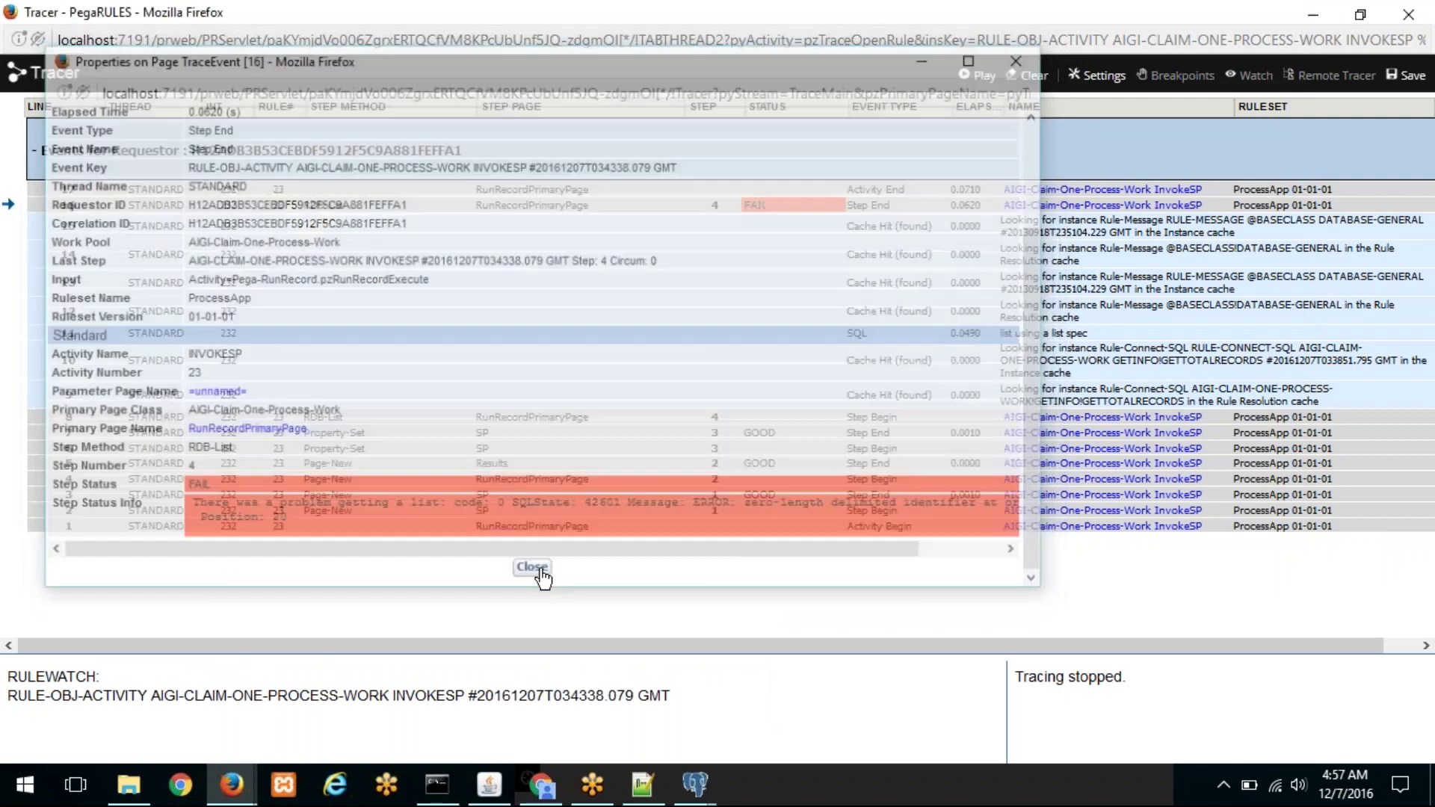
click(782, 202)
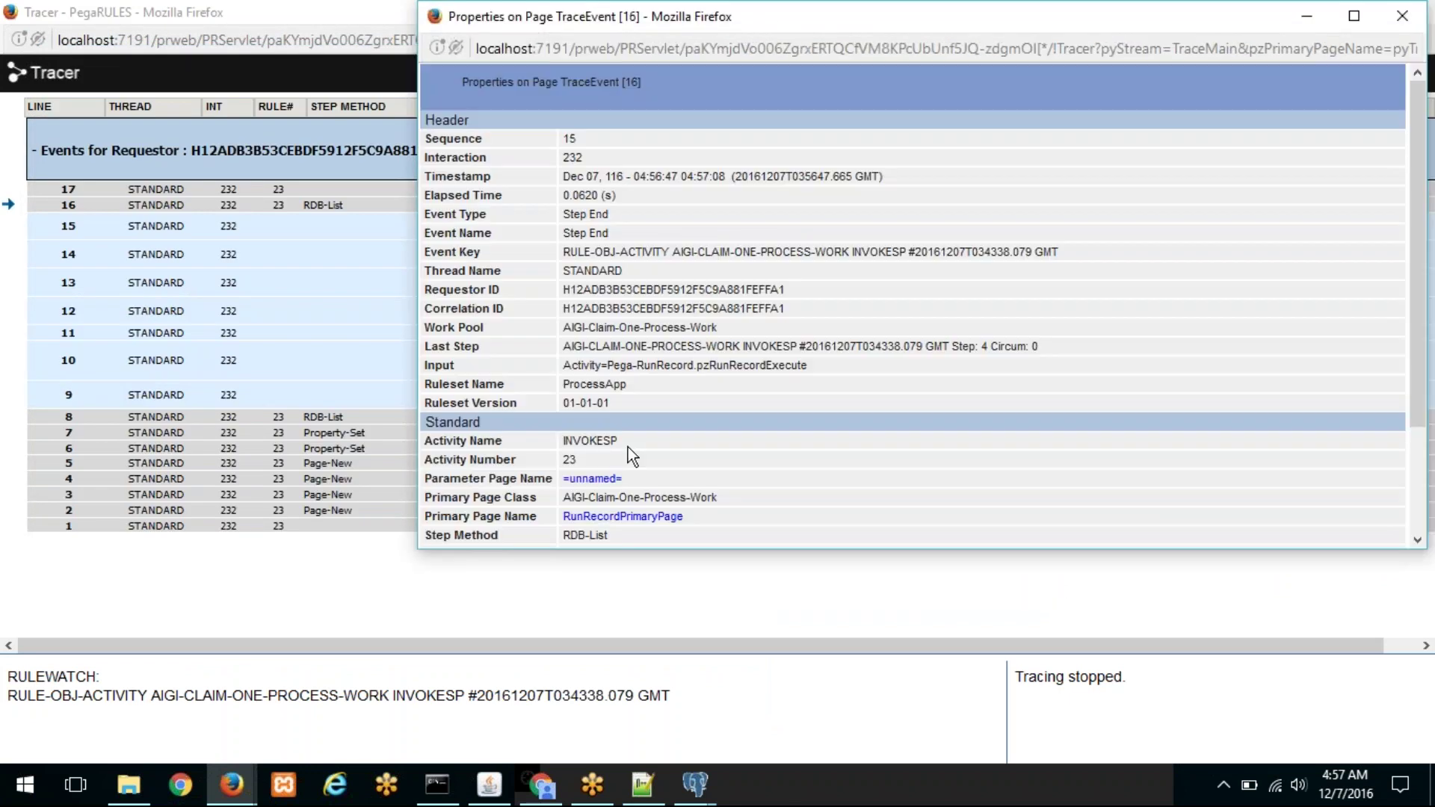
scroll(628, 447, down, 3)
drag(888, 22, 516, 59)
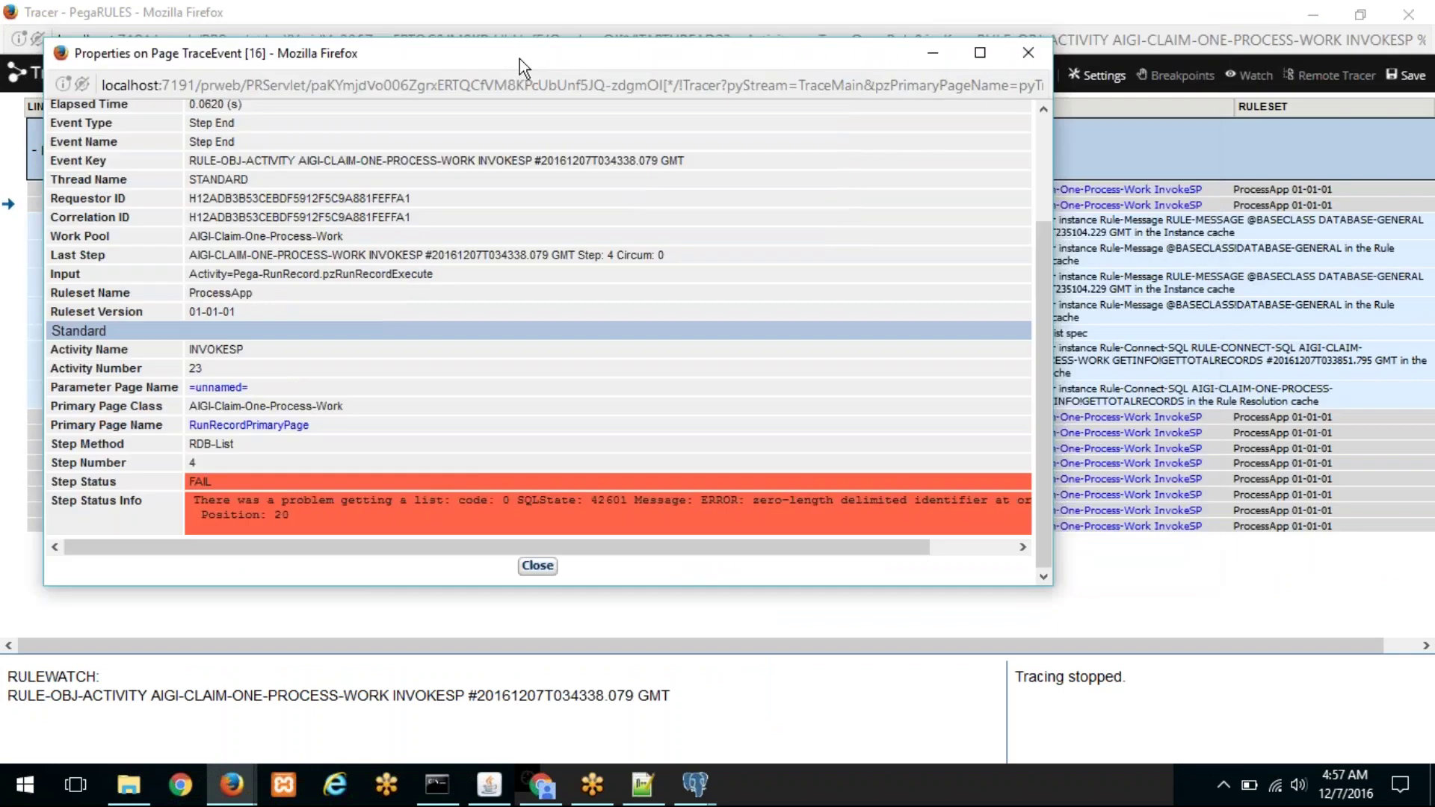
click(538, 566)
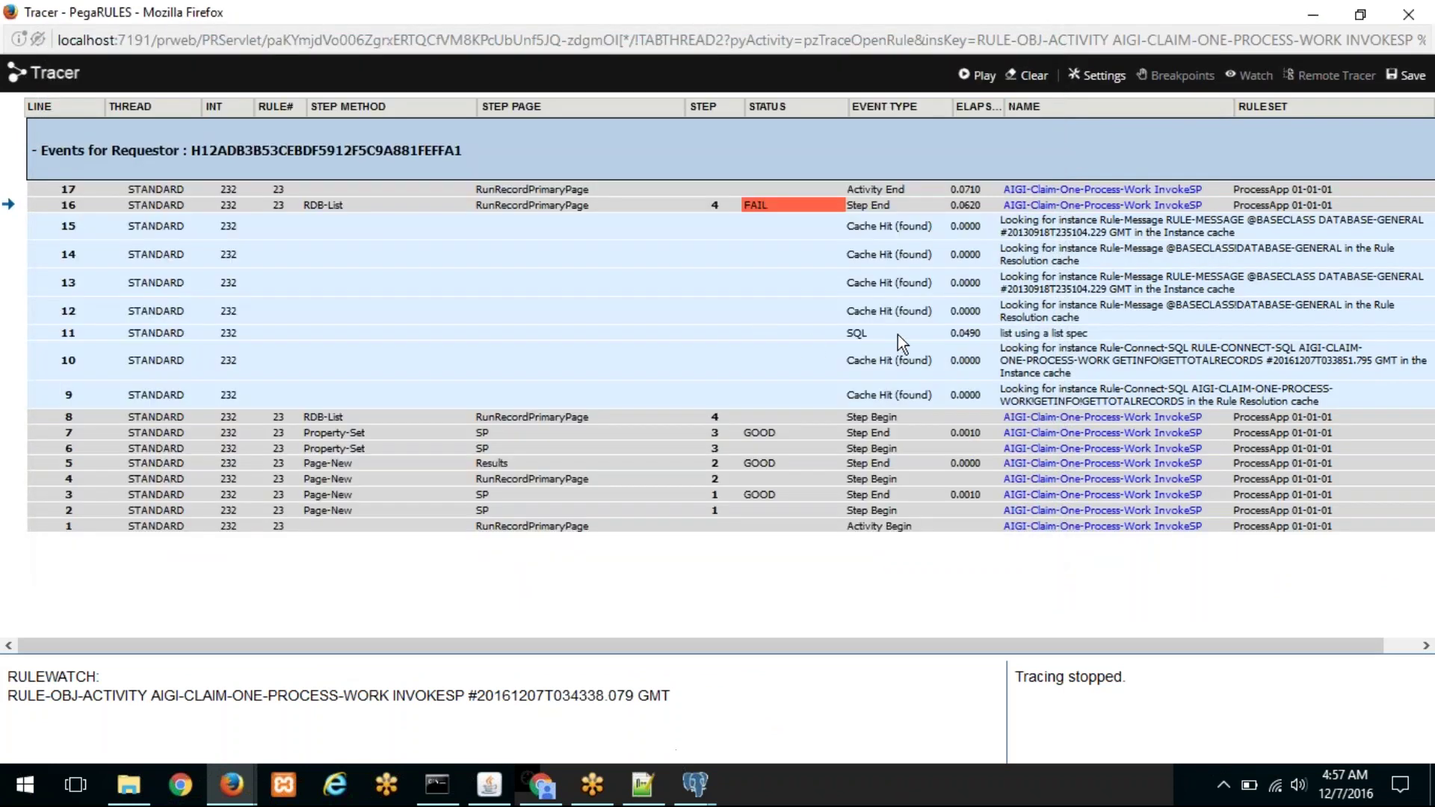
Step: Inspect the SQL event 11 query, spot the stray comma, and return to Designer Studio
click(852, 332)
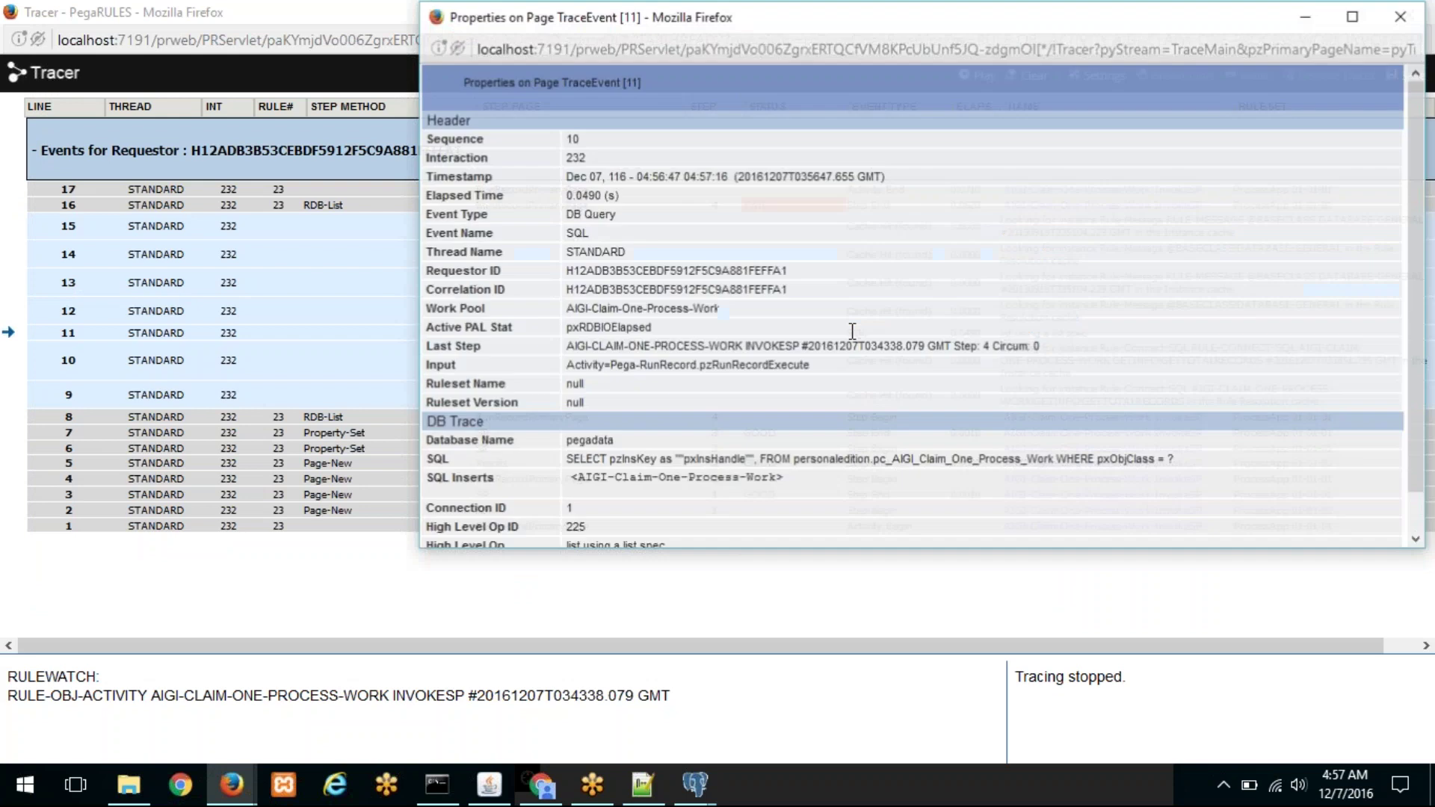
drag(745, 26, 497, 41)
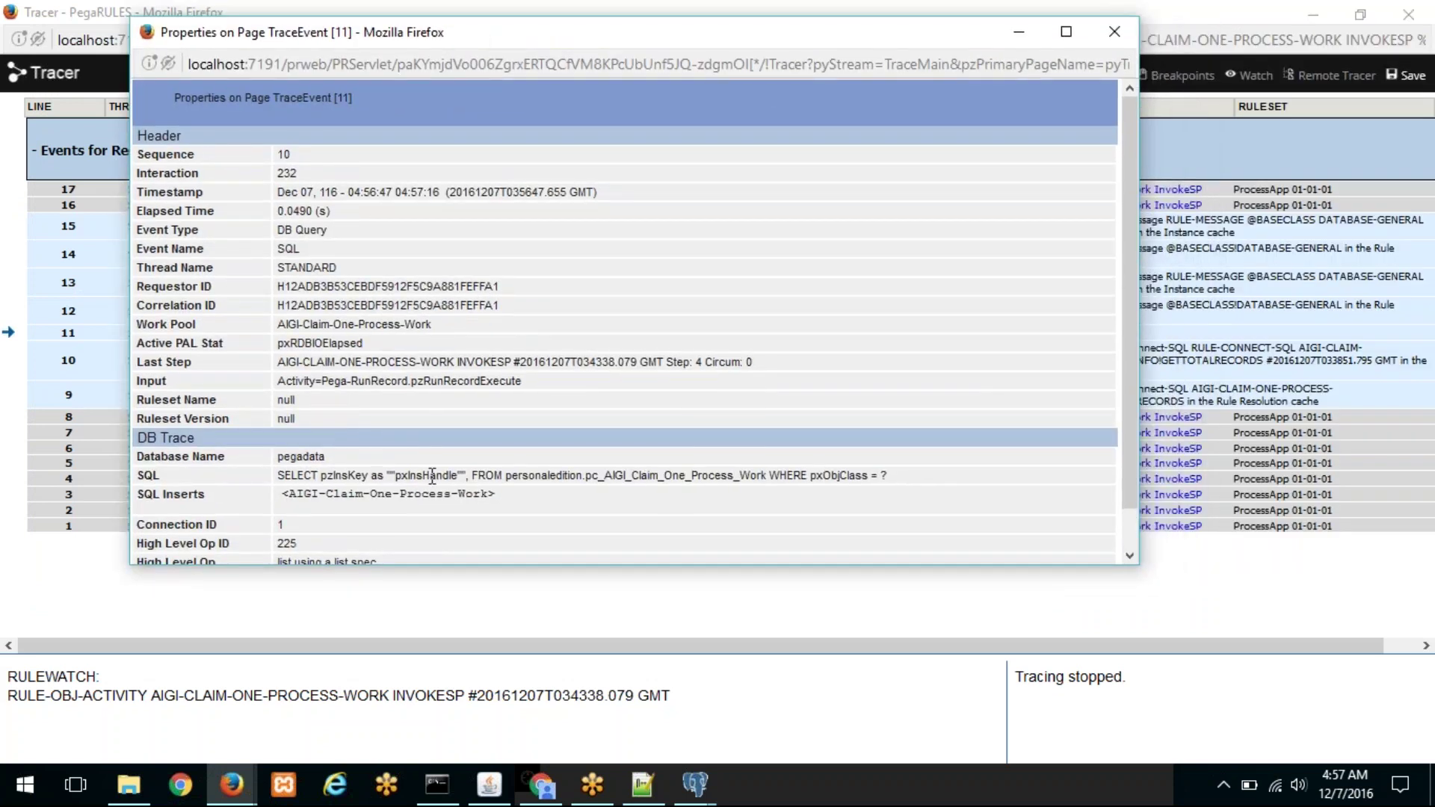
drag(473, 479, 465, 477)
mouse_move(235, 782)
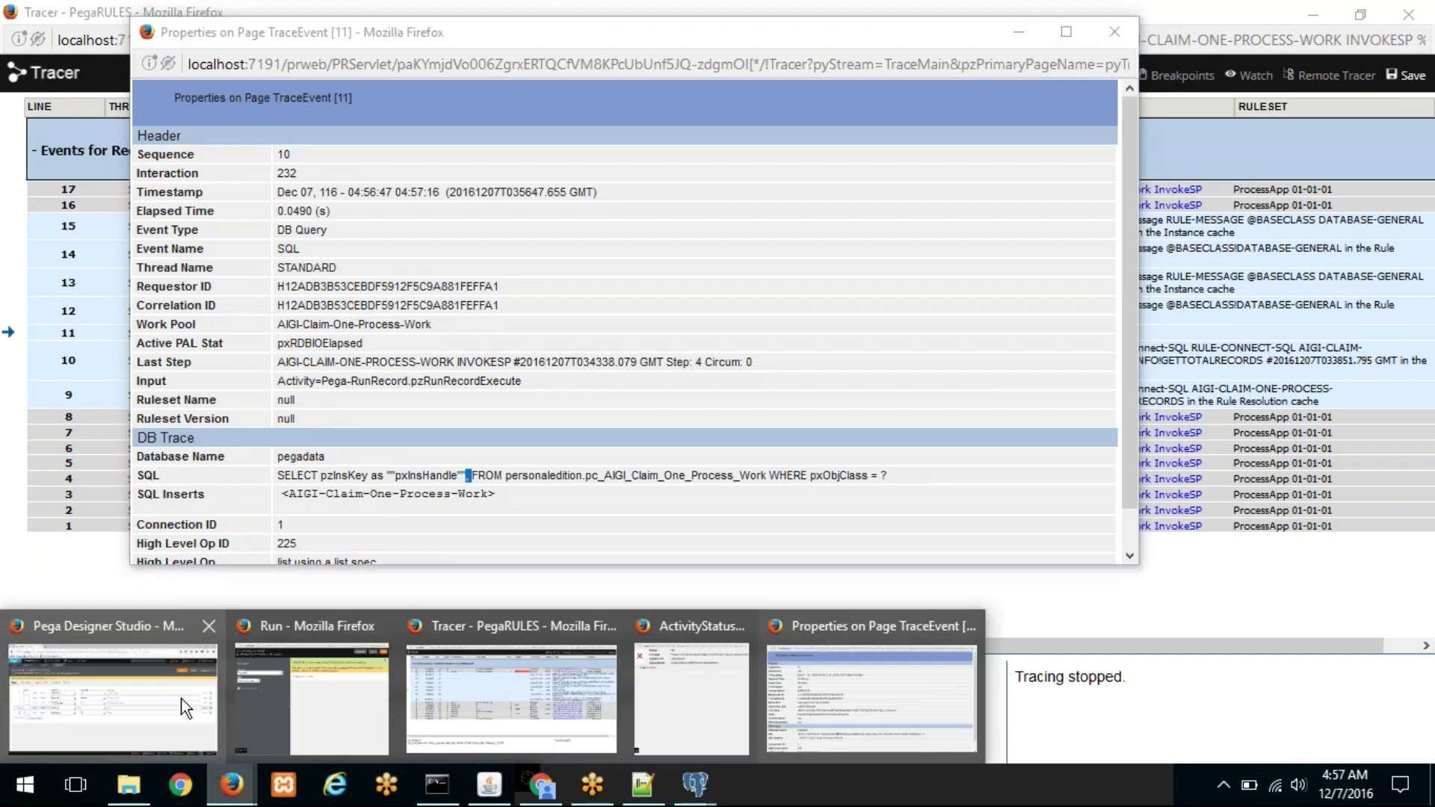
click(138, 688)
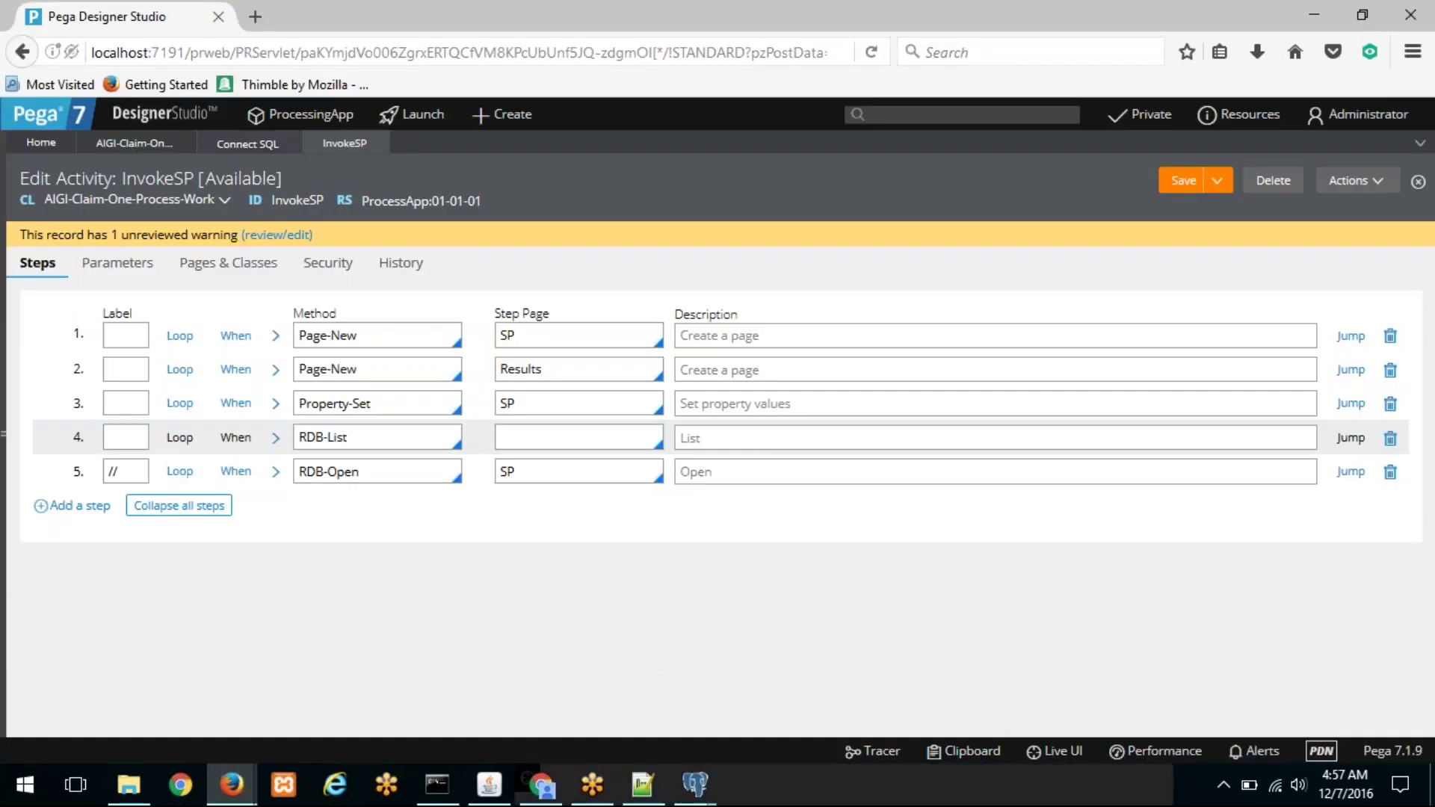
Step: In GetTotalRecords' Browse SQL, delete the comma and space after the pxInsHandle alias
click(135, 144)
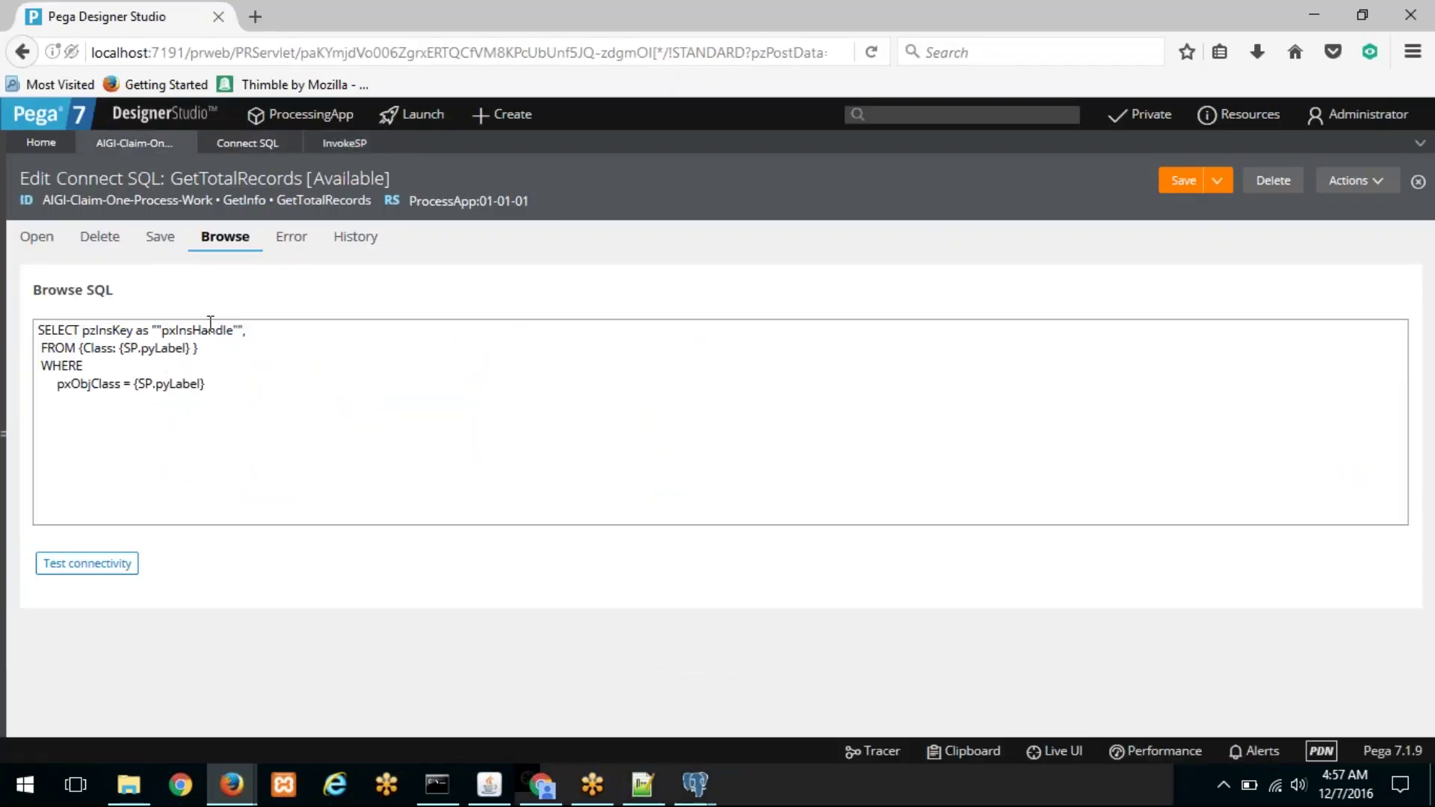
click(255, 340)
key(BackSpace)
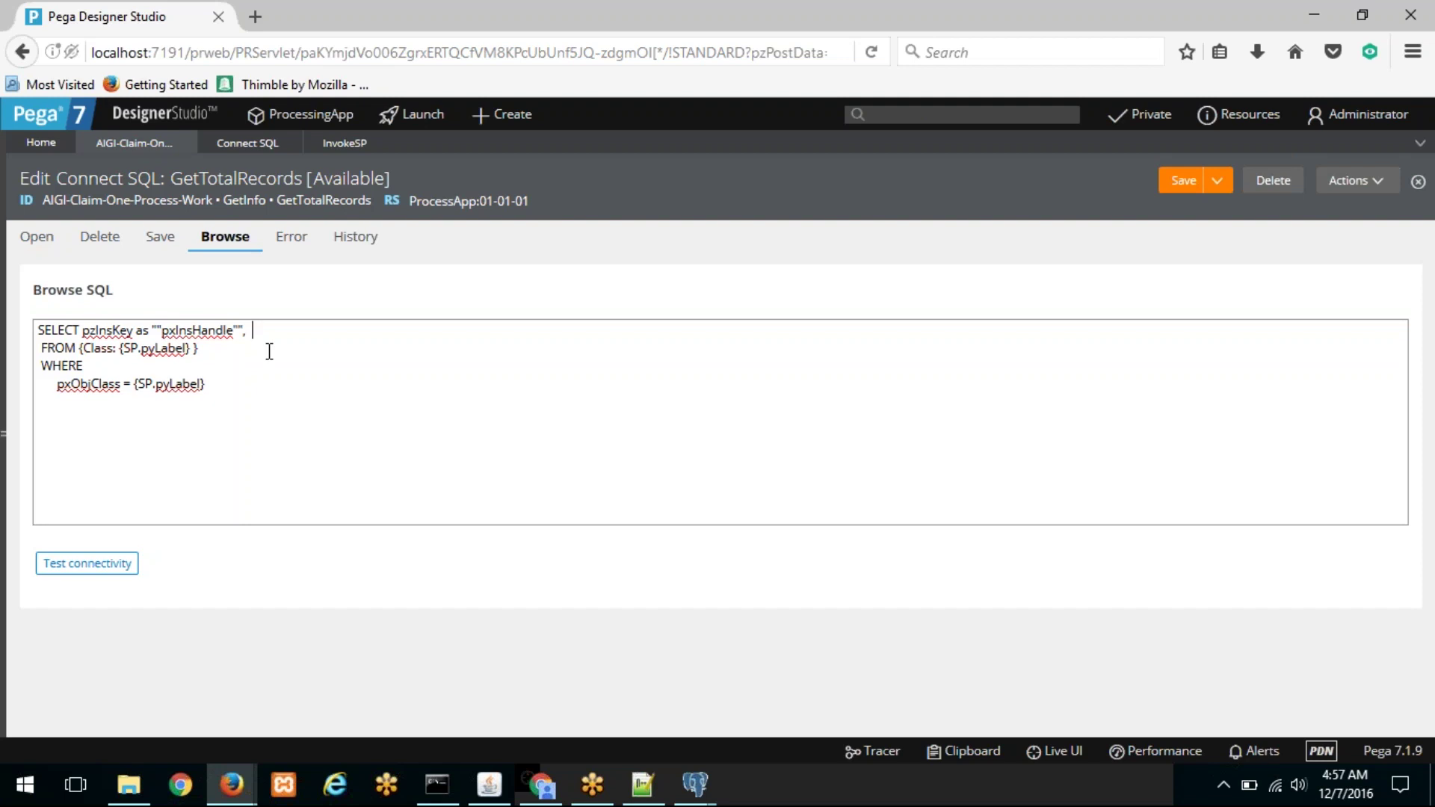
key(BackSpace)
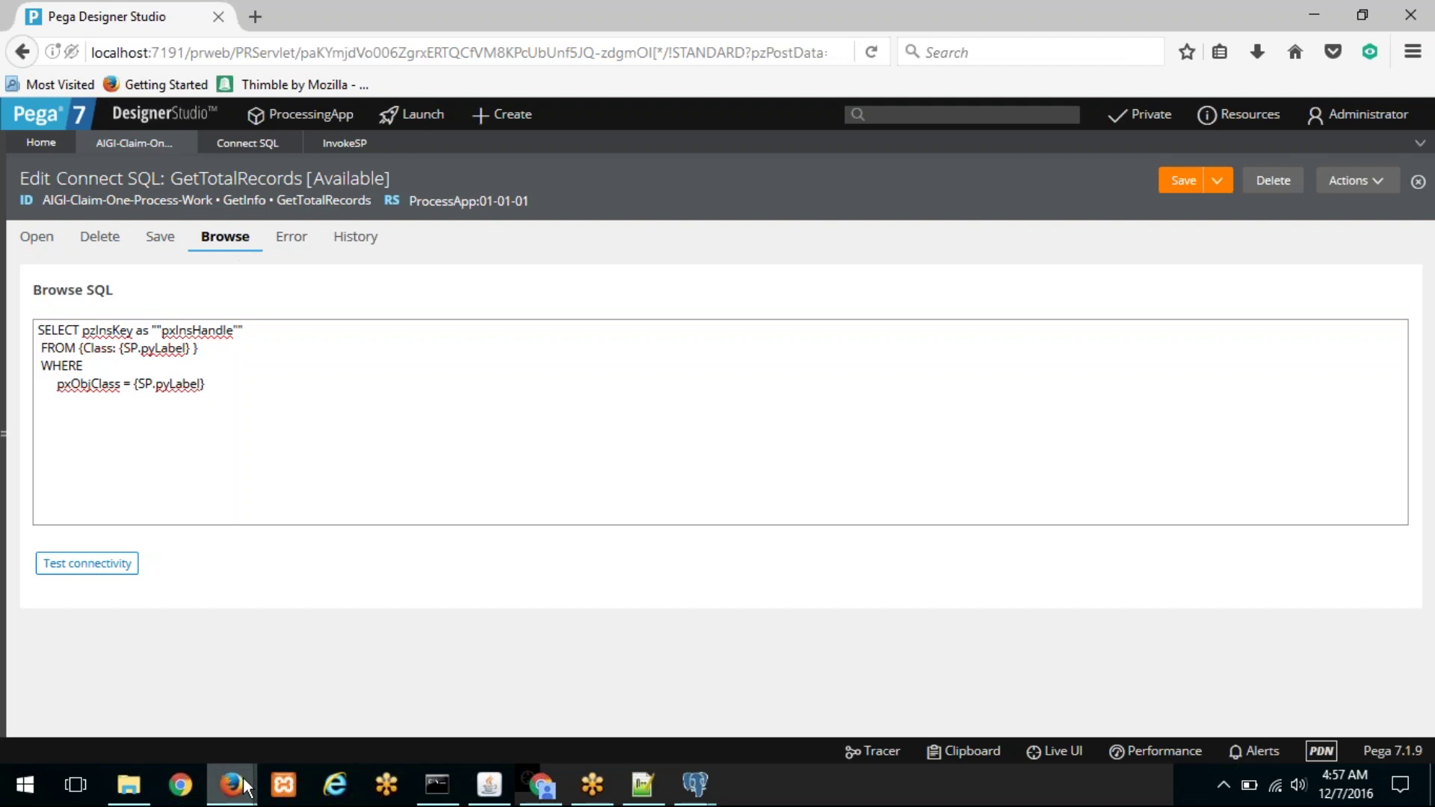
mouse_move(230, 785)
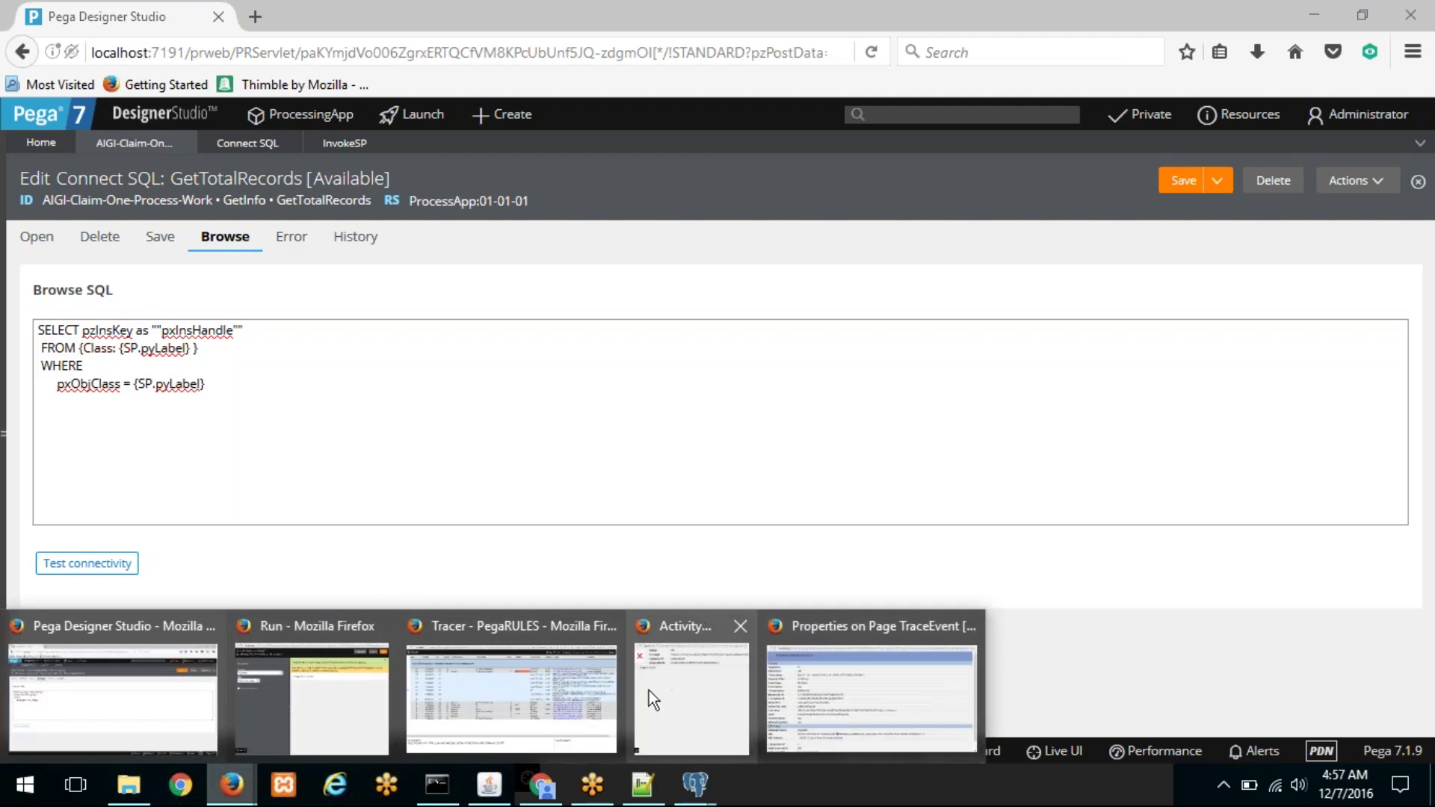
Step: Review the earlier SQL trace event's details in the Tracer
click(568, 692)
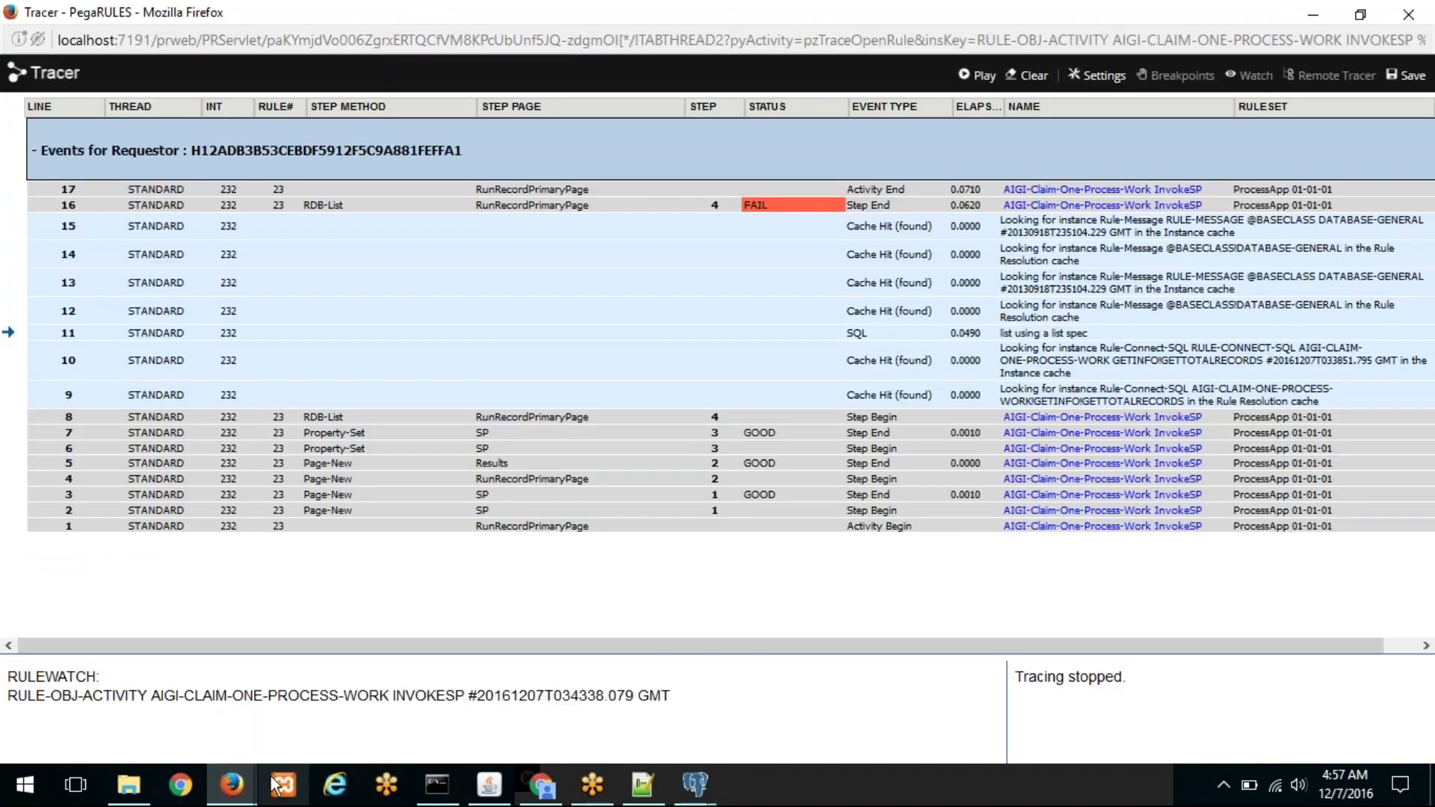
click(235, 784)
click(833, 718)
scroll(666, 487, down, 1)
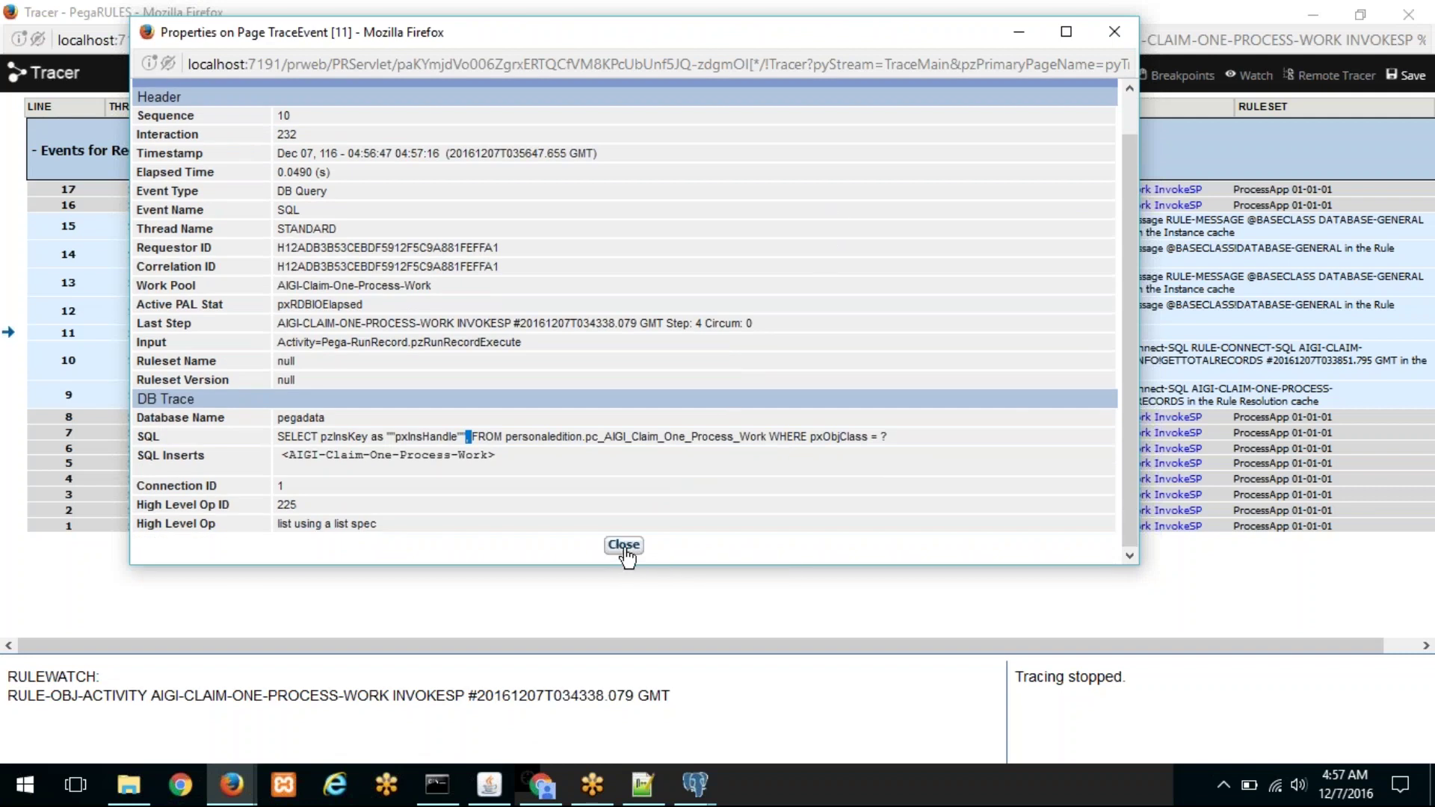
click(625, 547)
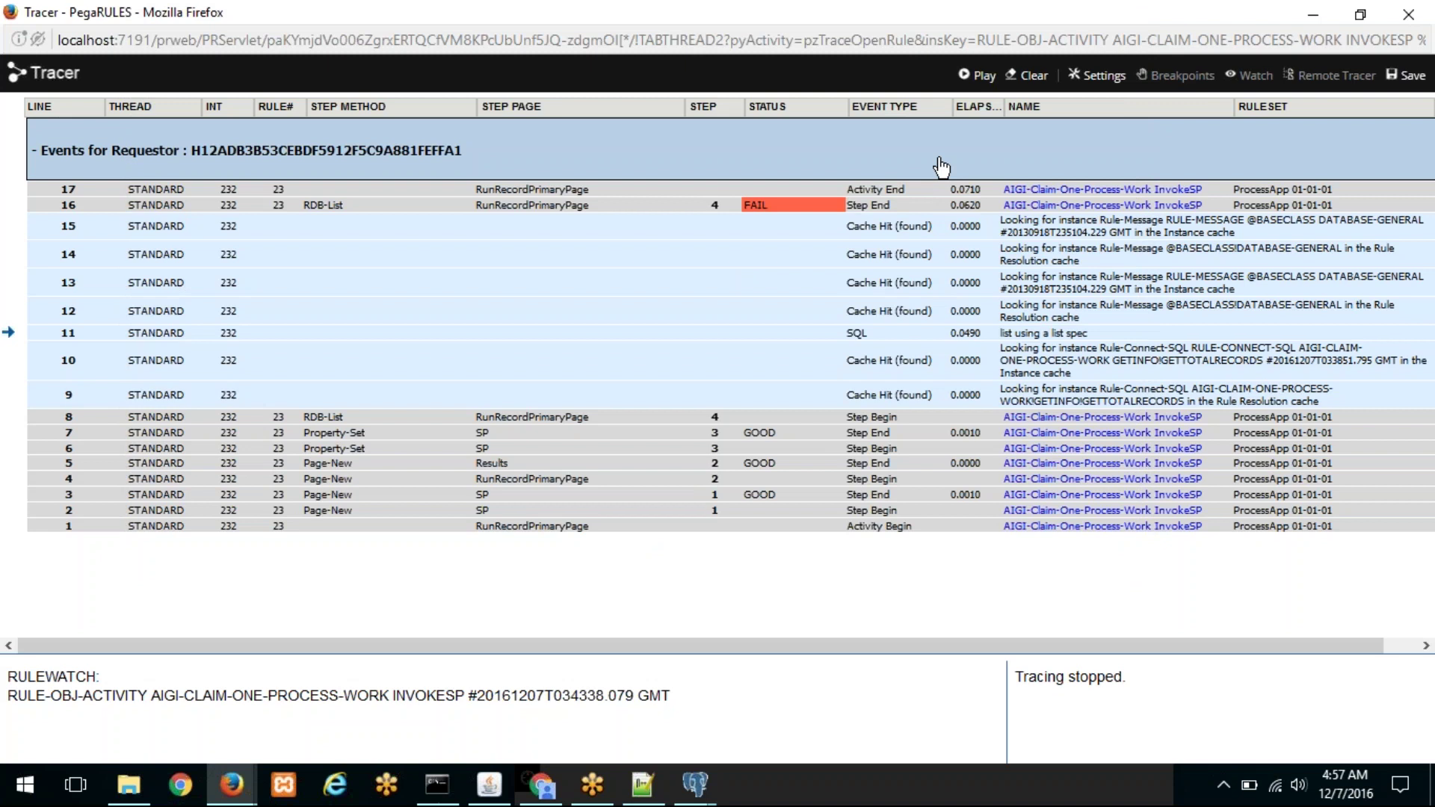
Step: Clear the Tracer, restart tracing, rerun InvokeSP, and pause the trace
click(1030, 77)
click(964, 77)
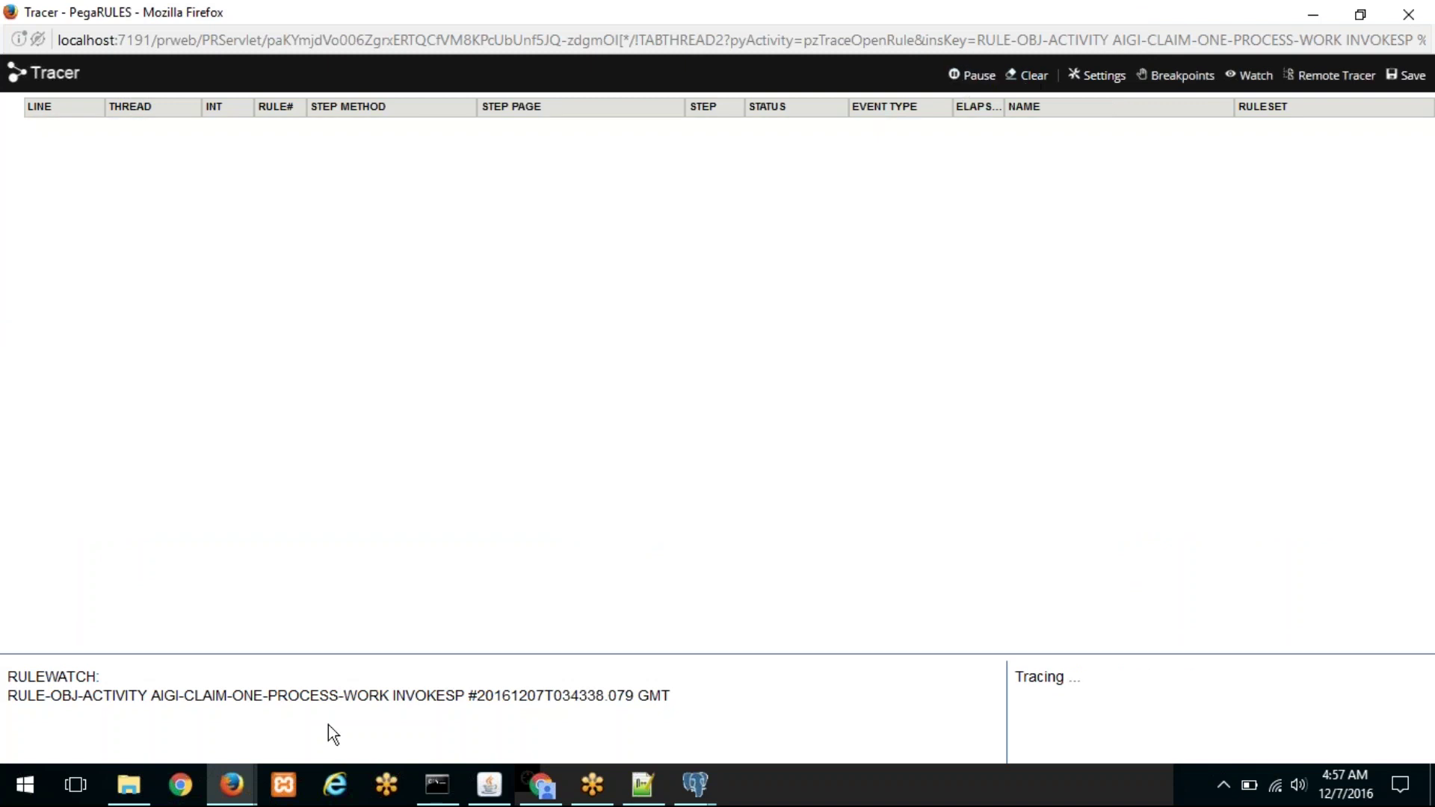
click(253, 791)
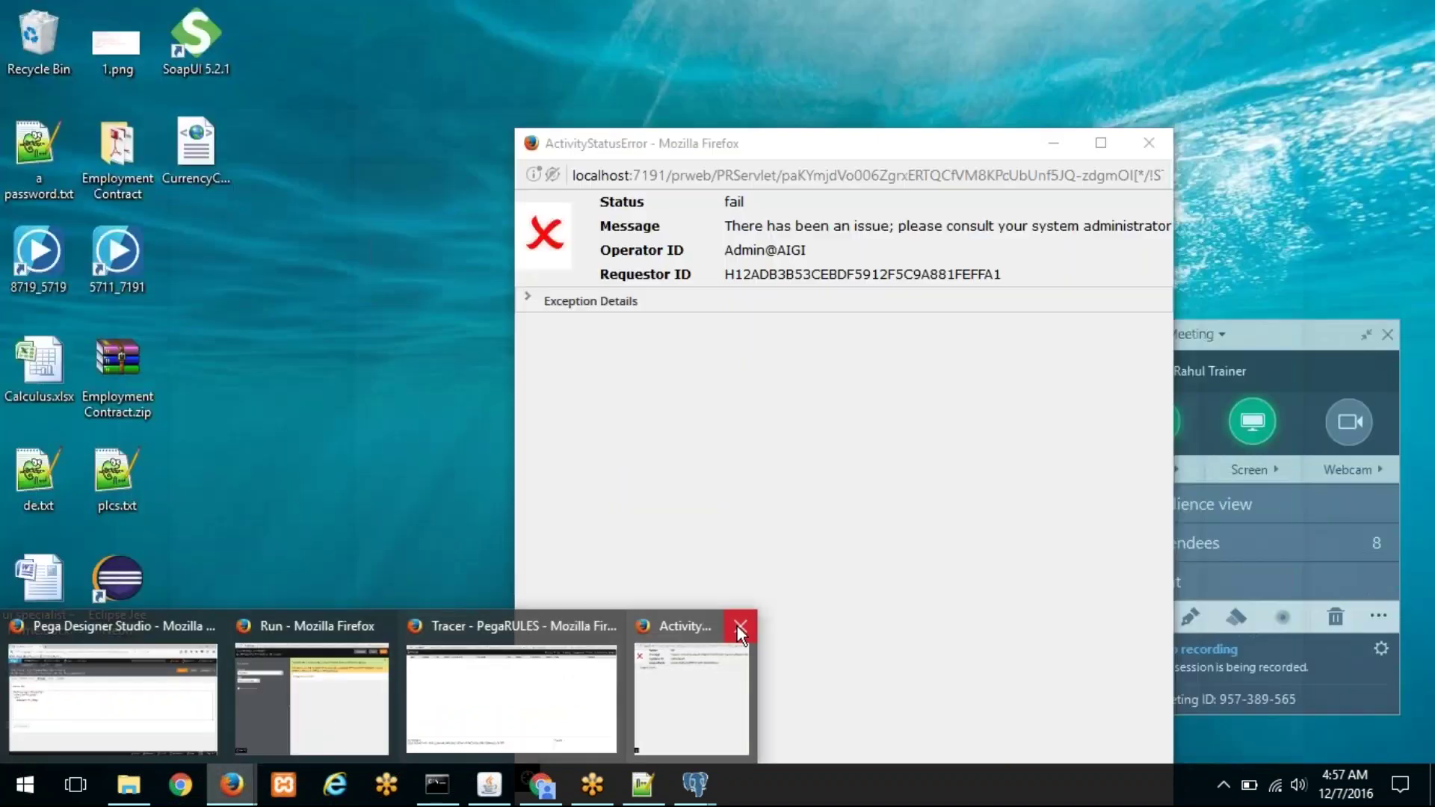
click(737, 626)
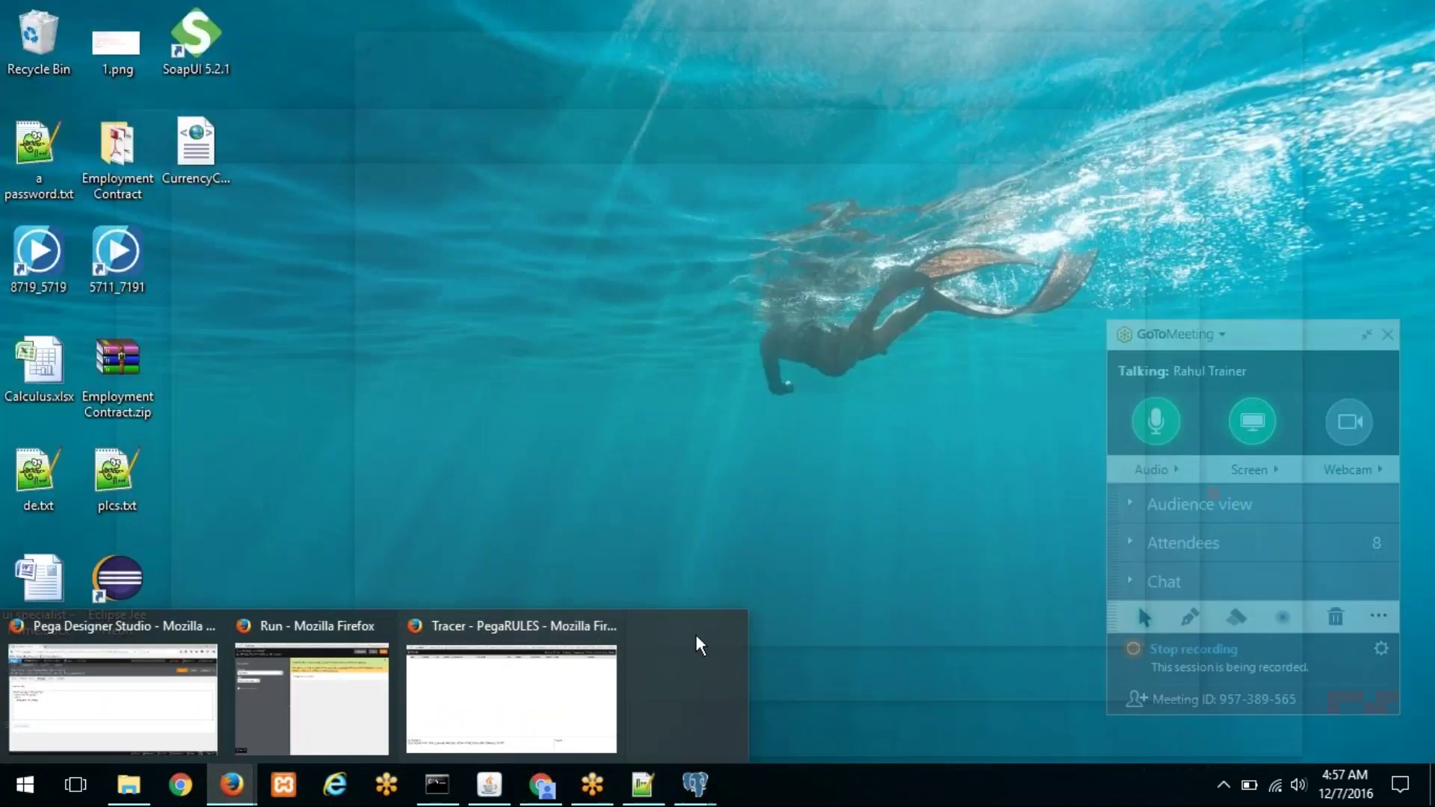
click(1270, 120)
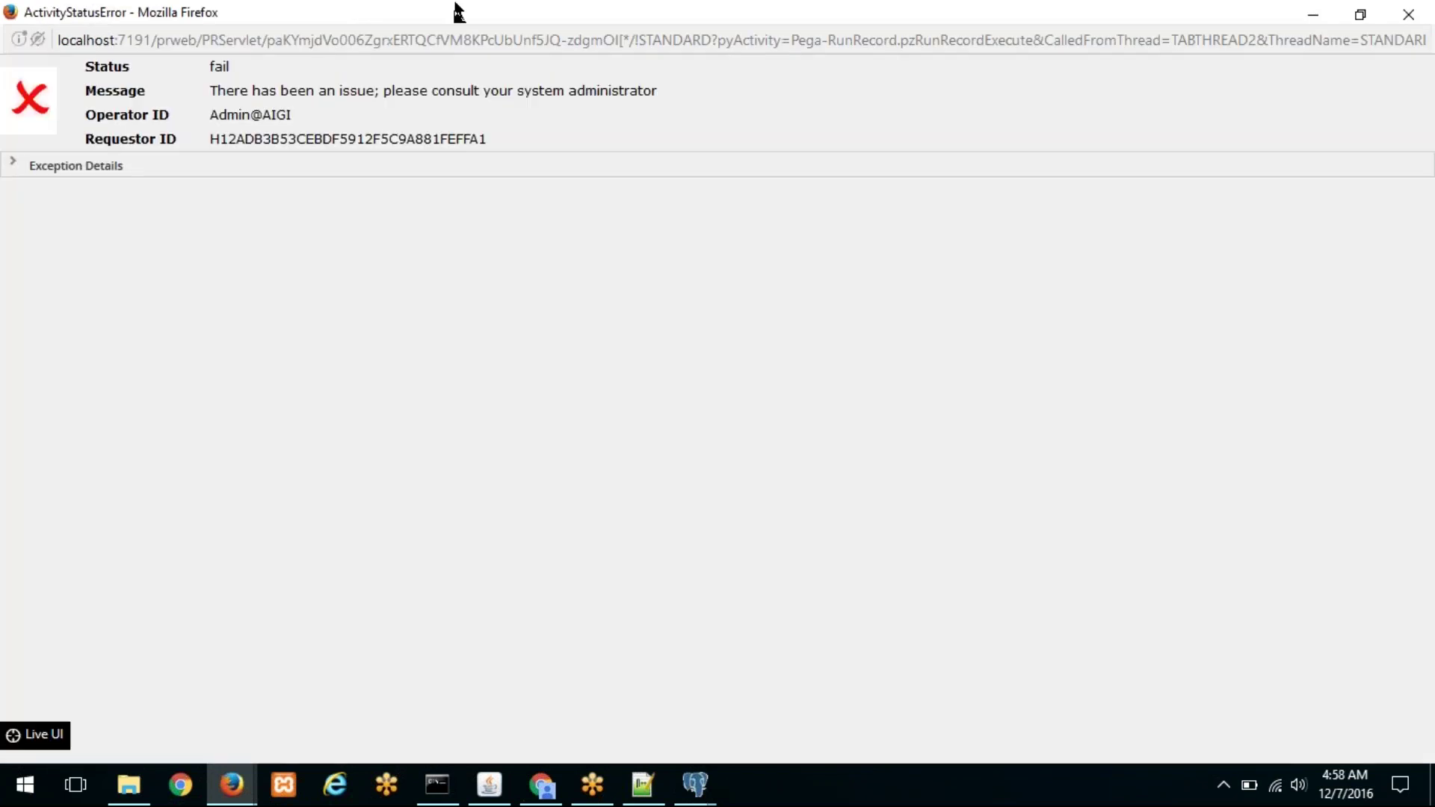
drag(458, 11, 577, 182)
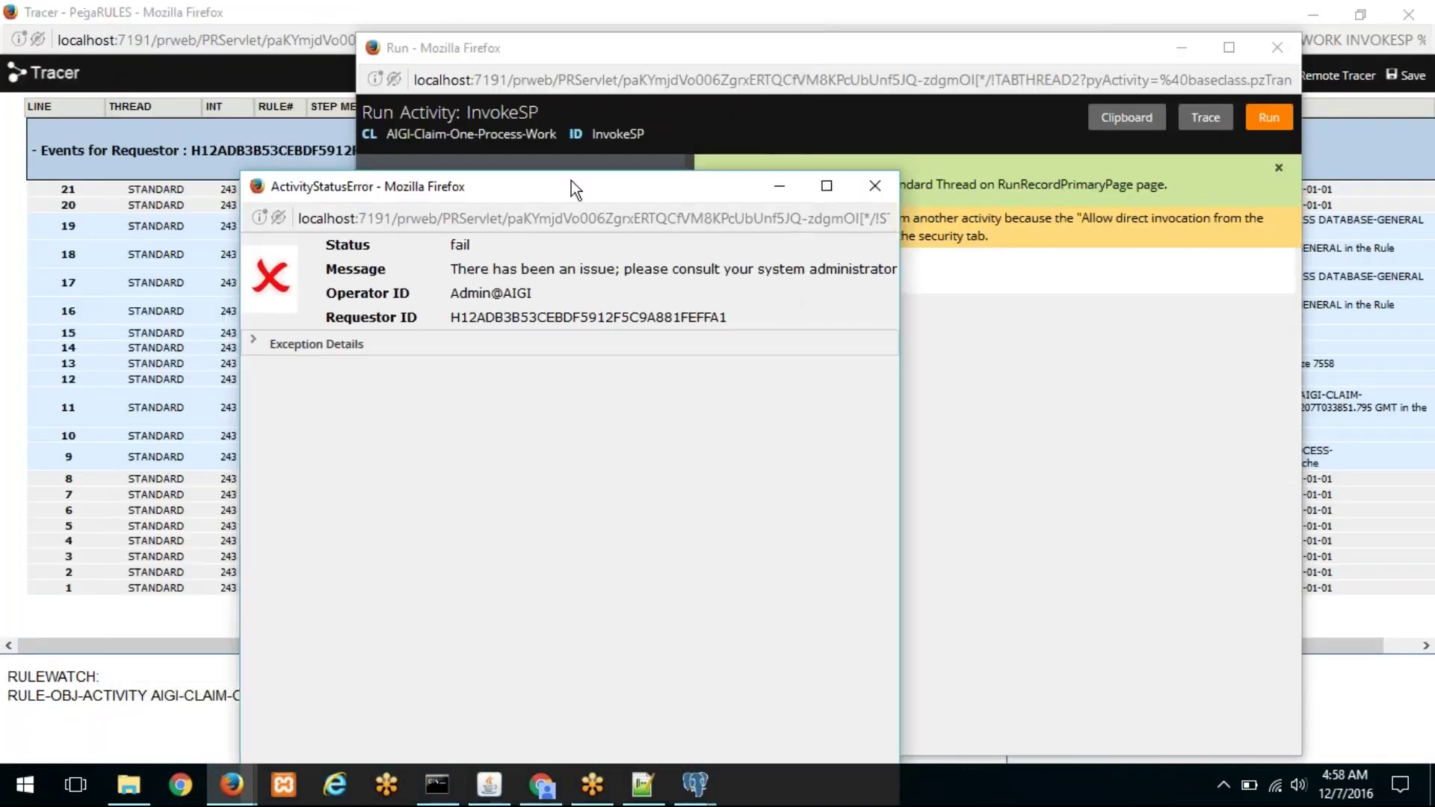
click(320, 11)
click(968, 75)
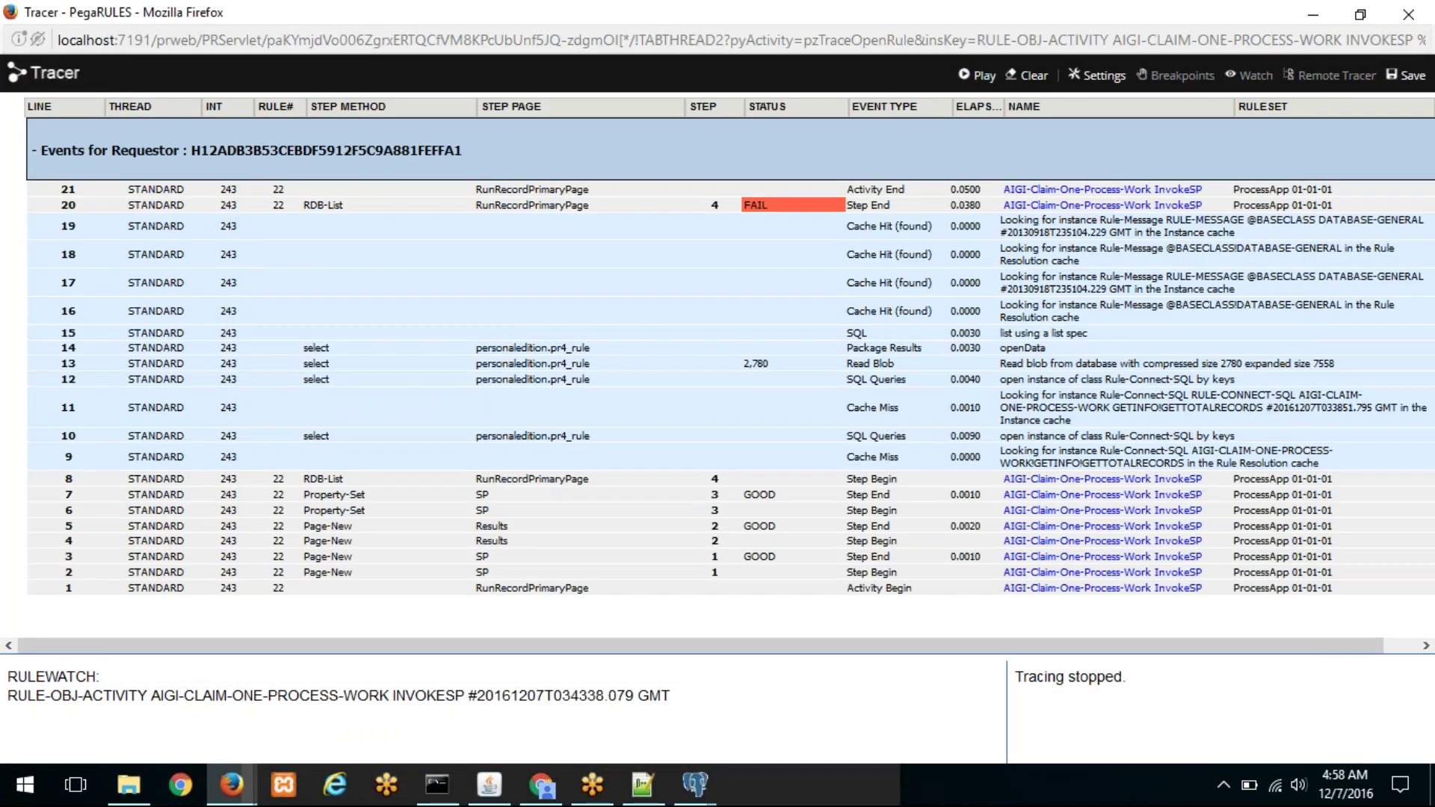
Step: Inspect FAIL row 20 and SQL event 15, finding doubled quotes around pxInsHandle
click(759, 202)
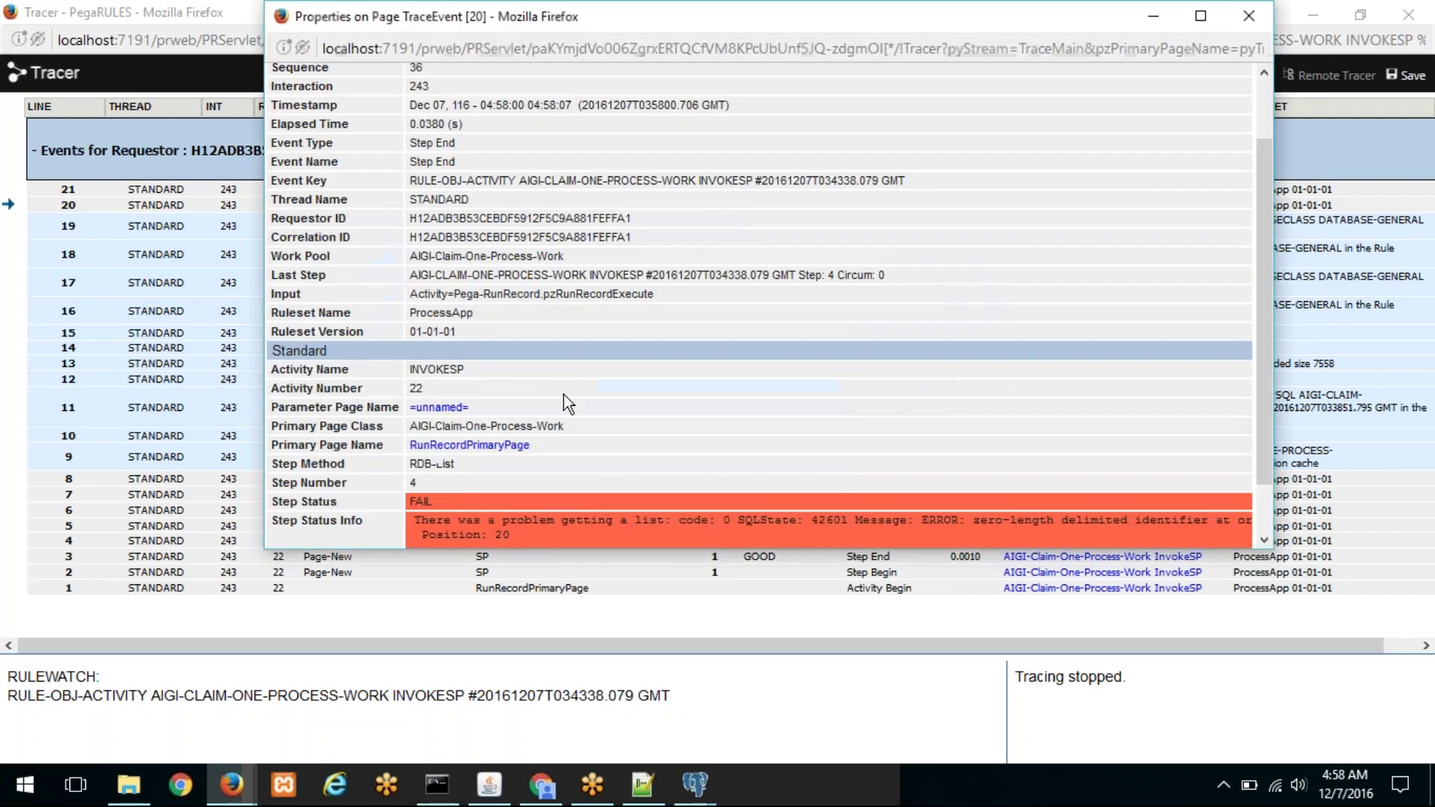
drag(997, 16, 673, 36)
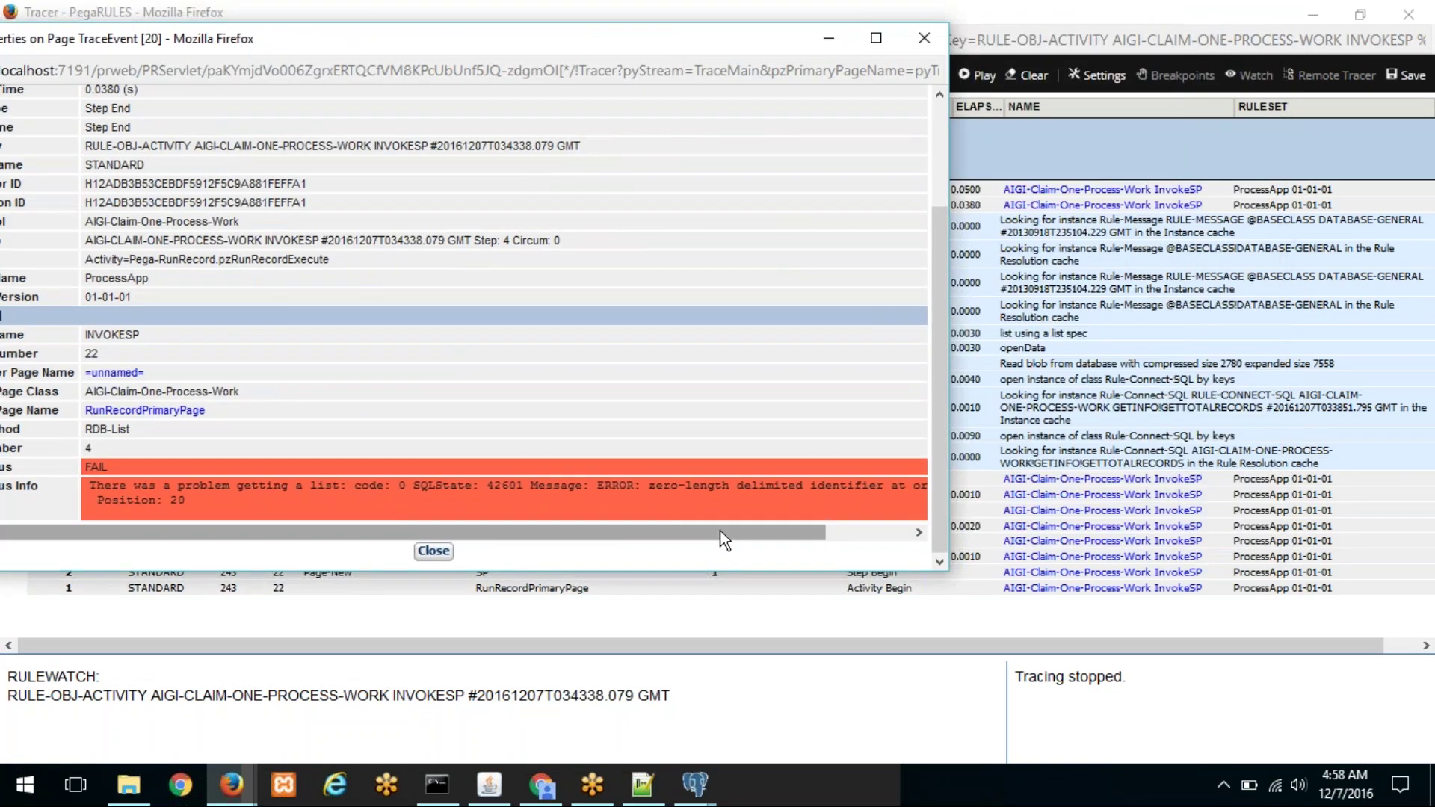
scroll(720, 531, right, 2)
click(444, 557)
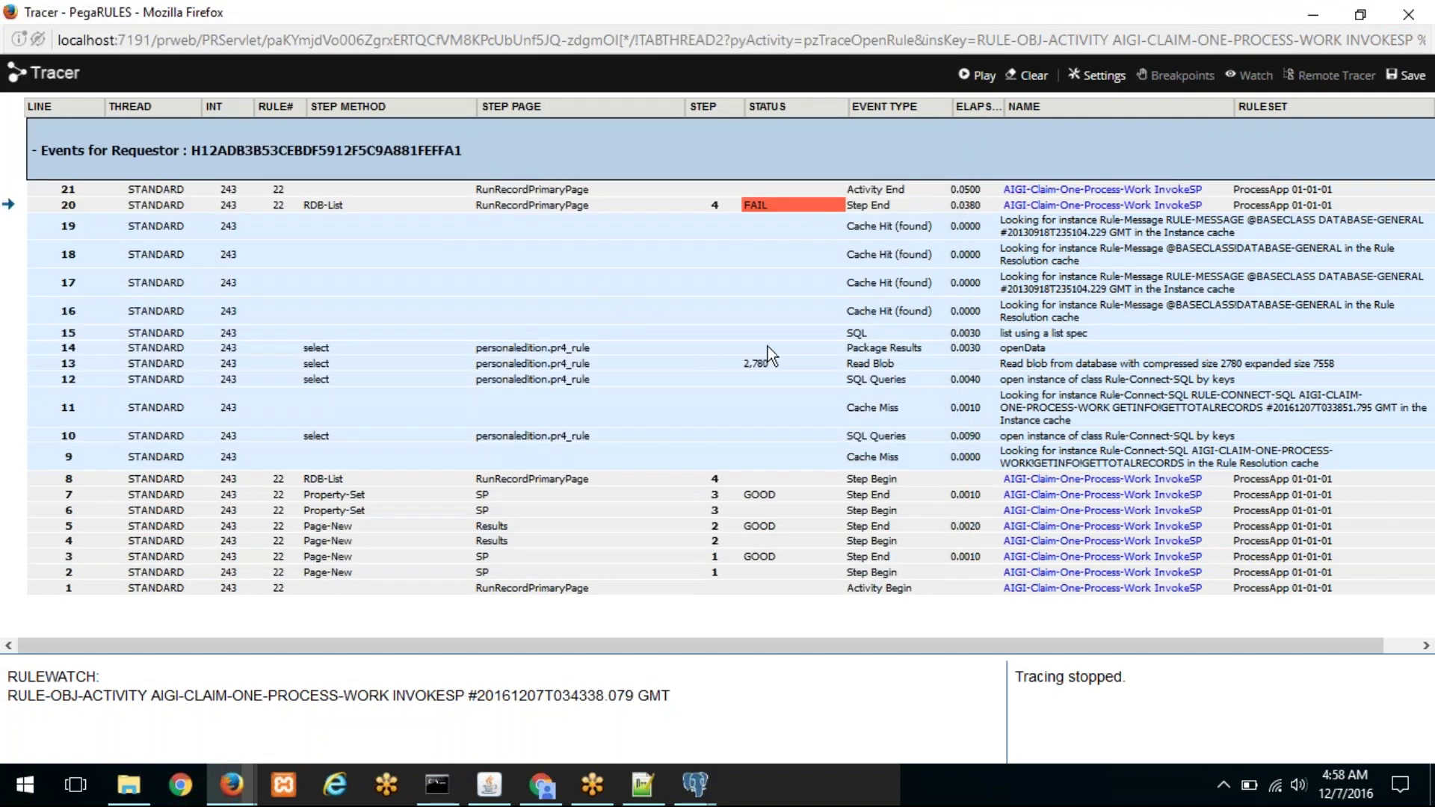
click(857, 330)
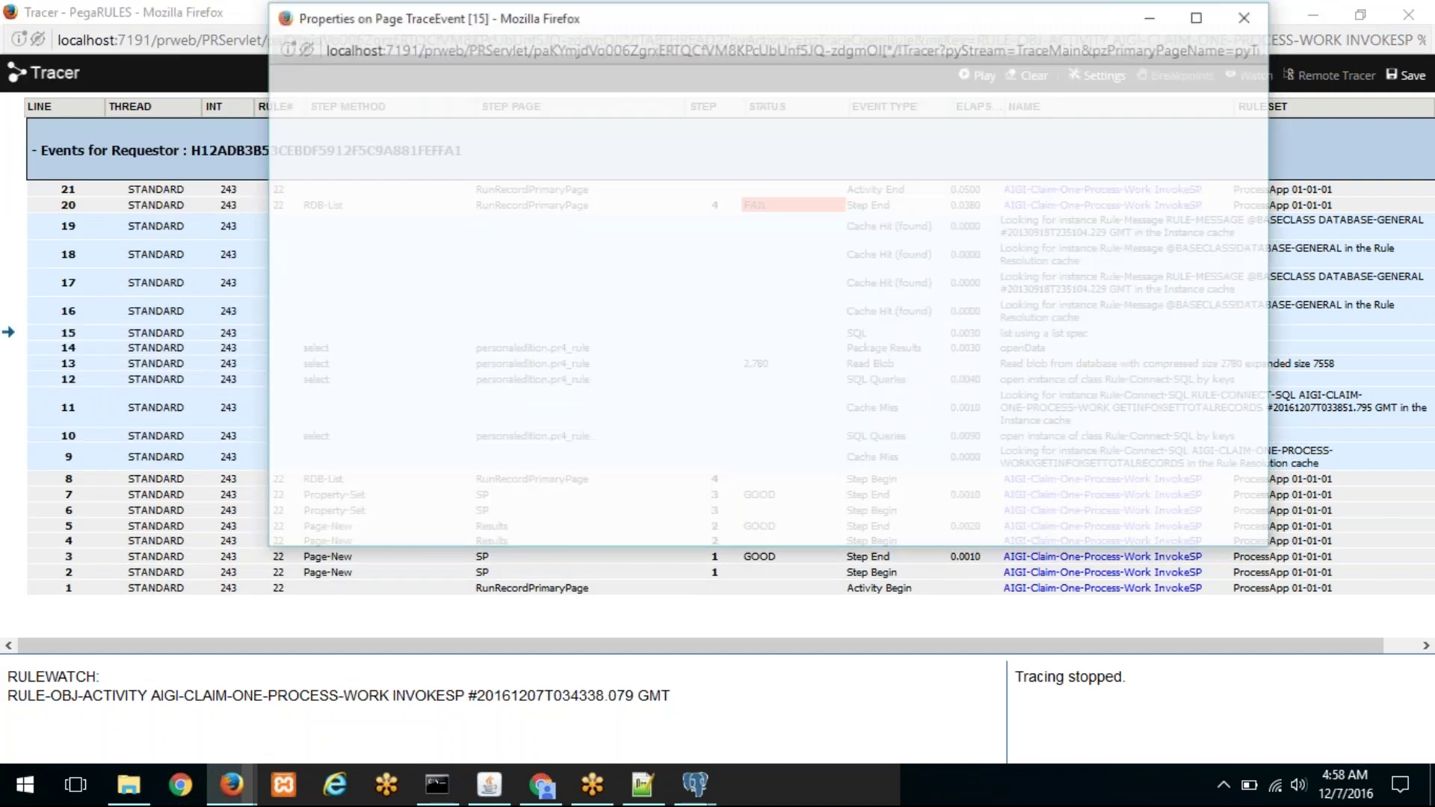
scroll(665, 455, down, 1)
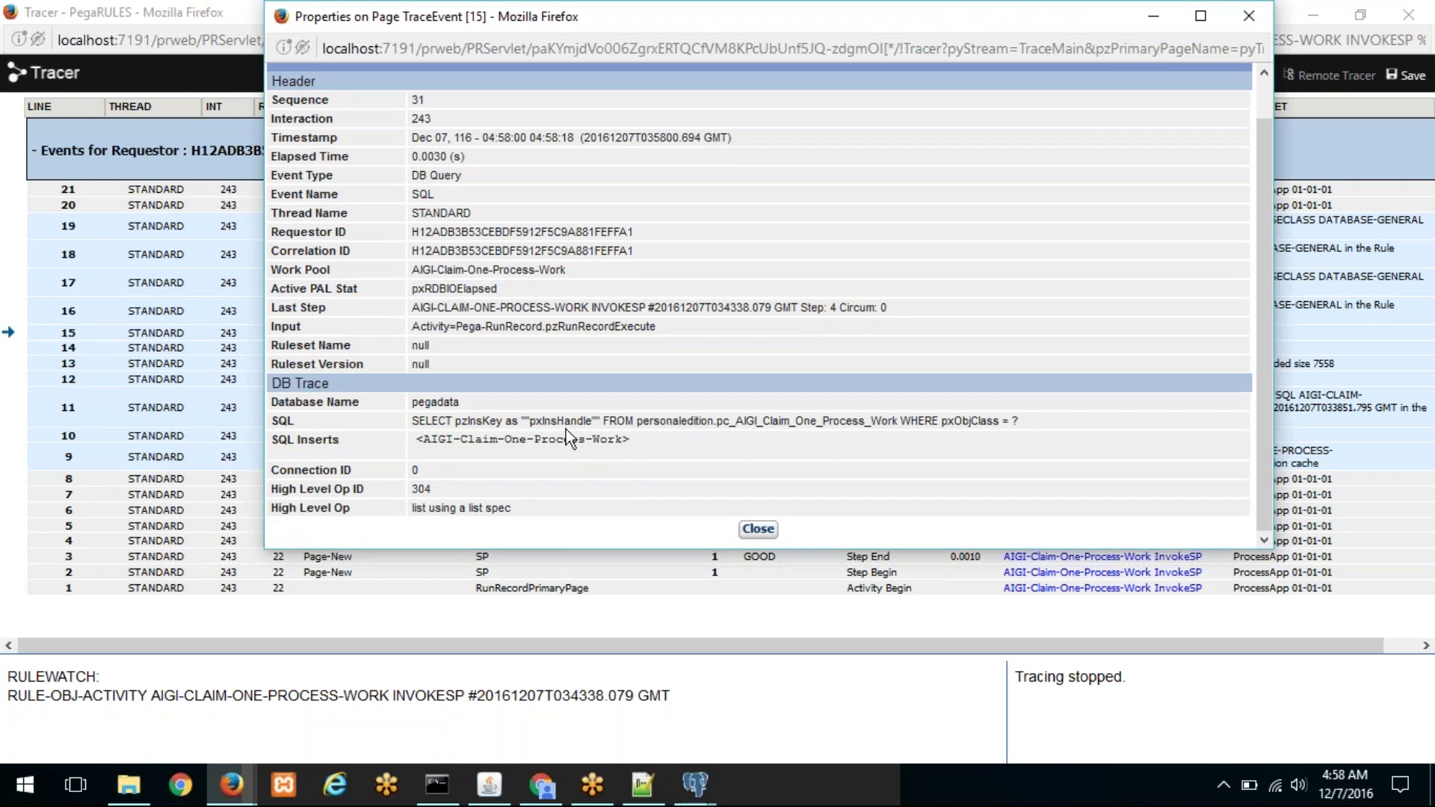
drag(506, 421, 599, 421)
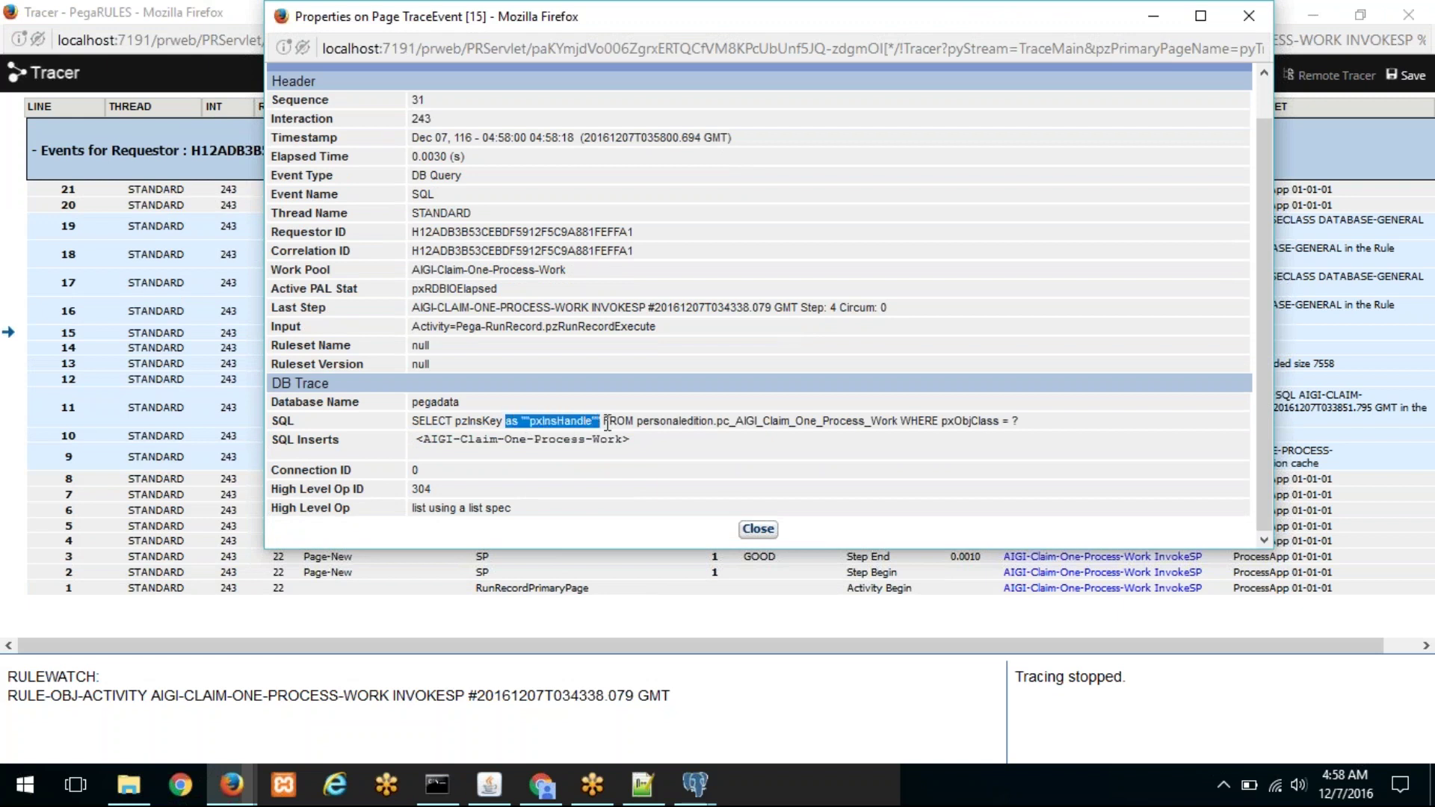
click(758, 530)
Step: Remove the extra double quotes around pxInsHandle in the GetTotalRecords SQL
click(1329, 14)
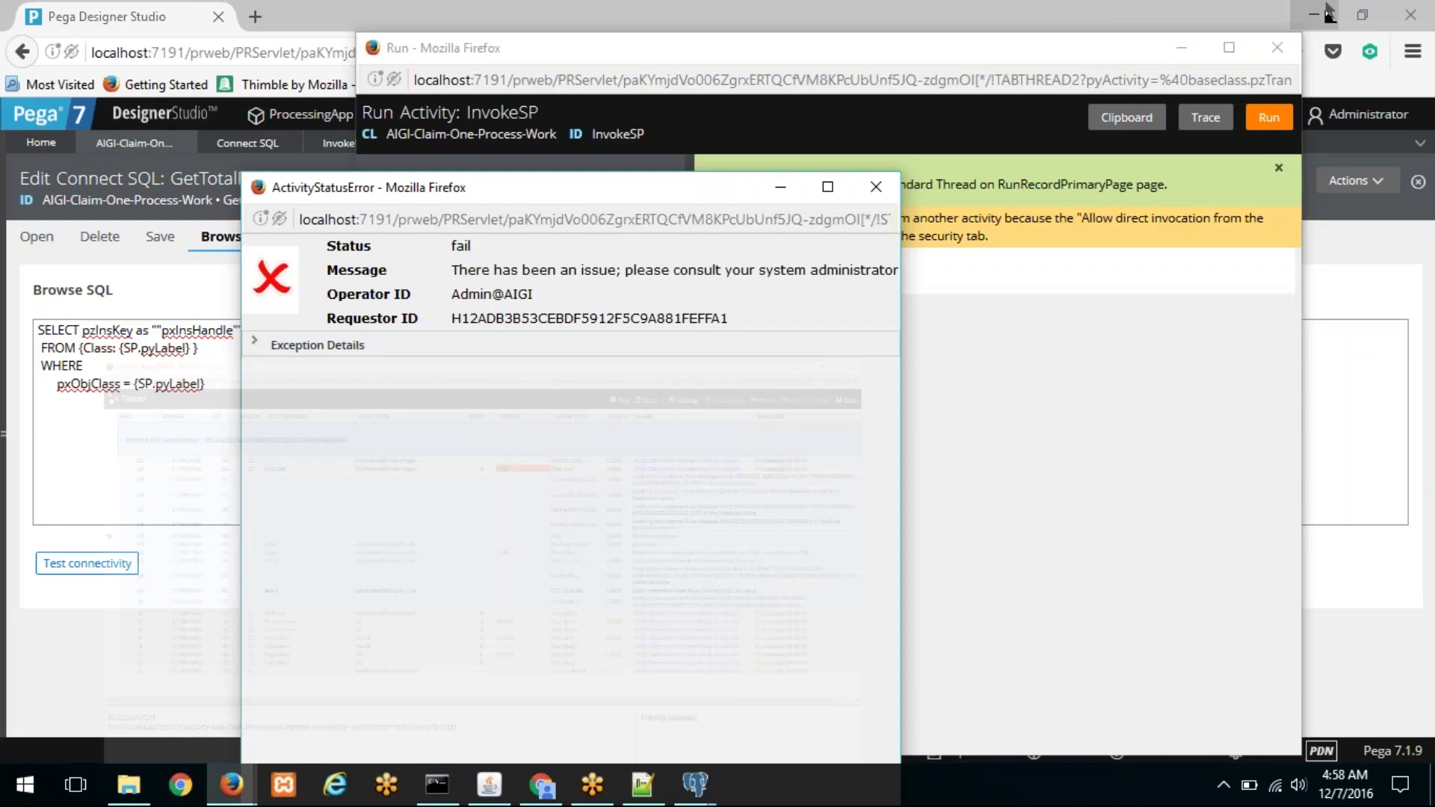
click(186, 335)
click(159, 331)
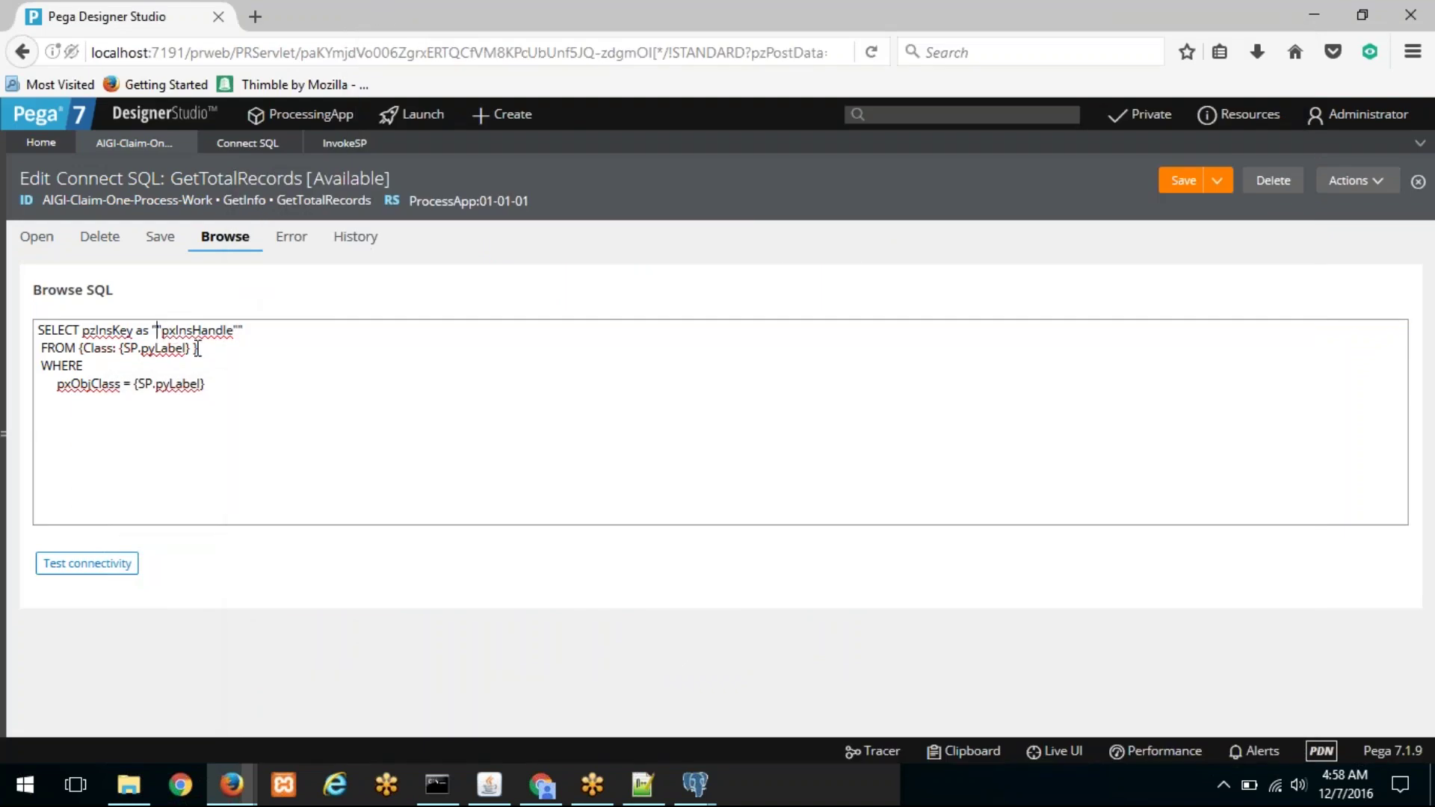
key(BackSpace)
key(End)
key(BackSpace)
key(BackSpace)
key(BackSpace)
key(BackSpace)
key(BackSpace)
key(BackSpace)
key(BackSpace)
key(Down)
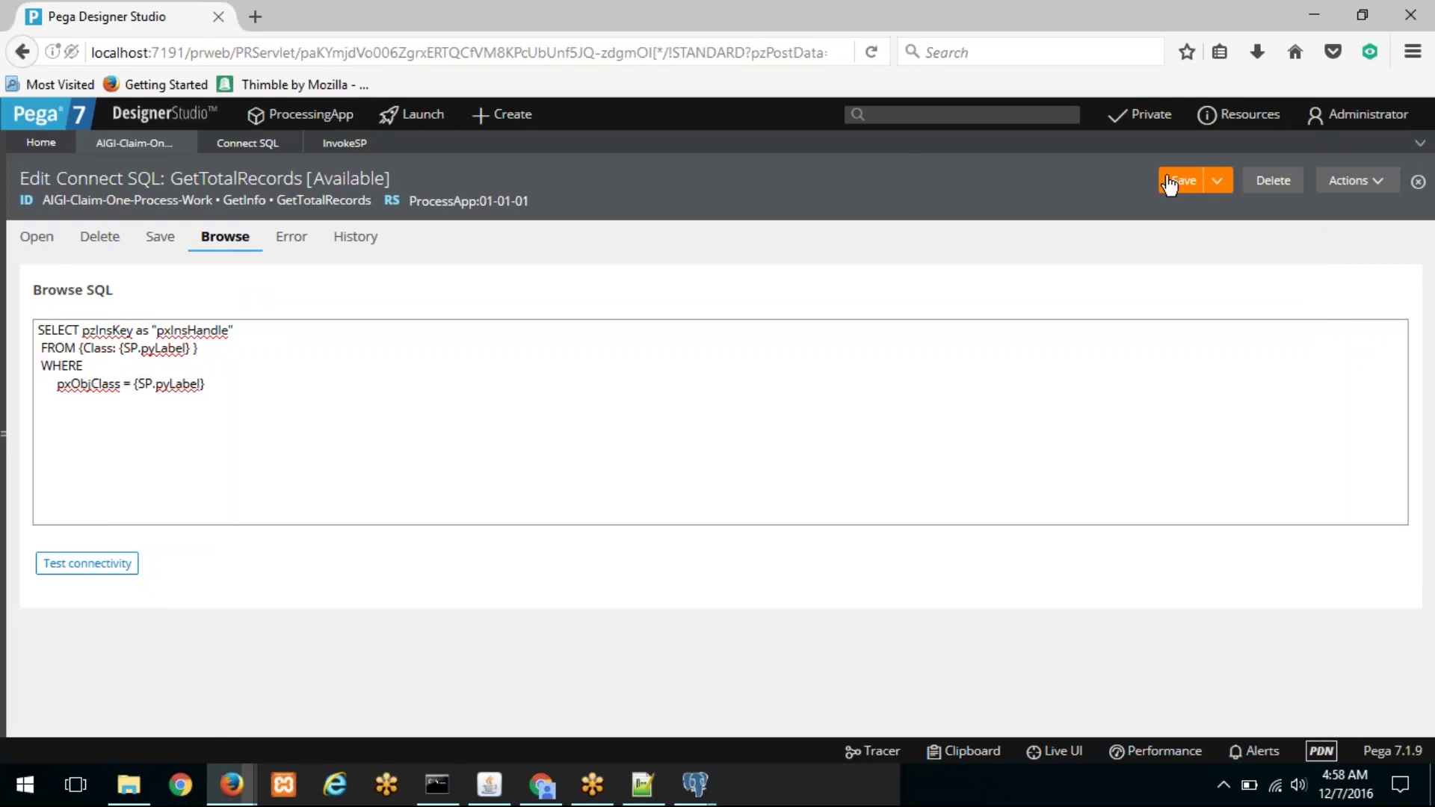
Step: Start tracing, rerun InvokeSP, and pause the Tracer; the RDB-List step is now GOOD
mouse_move(239, 777)
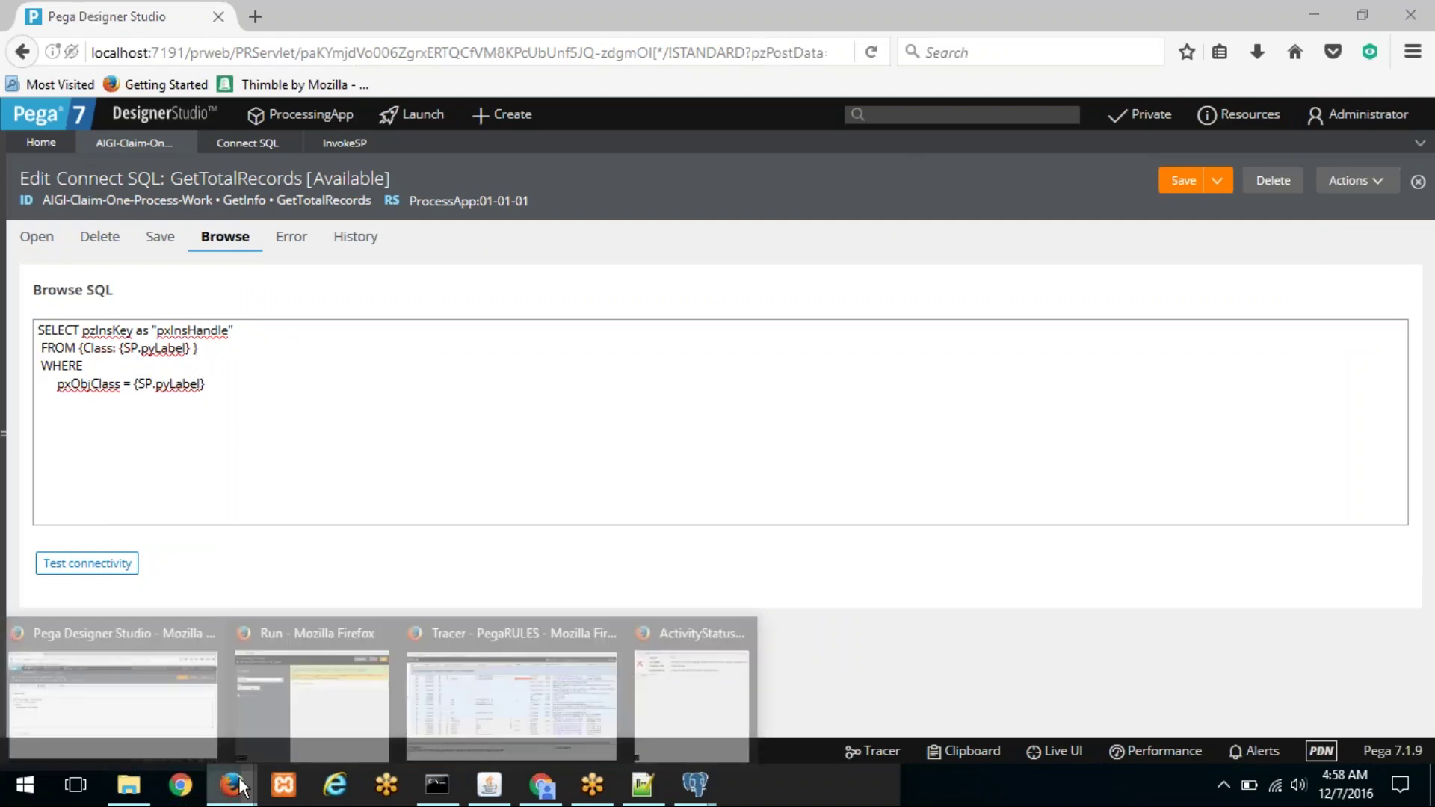
mouse_move(604, 630)
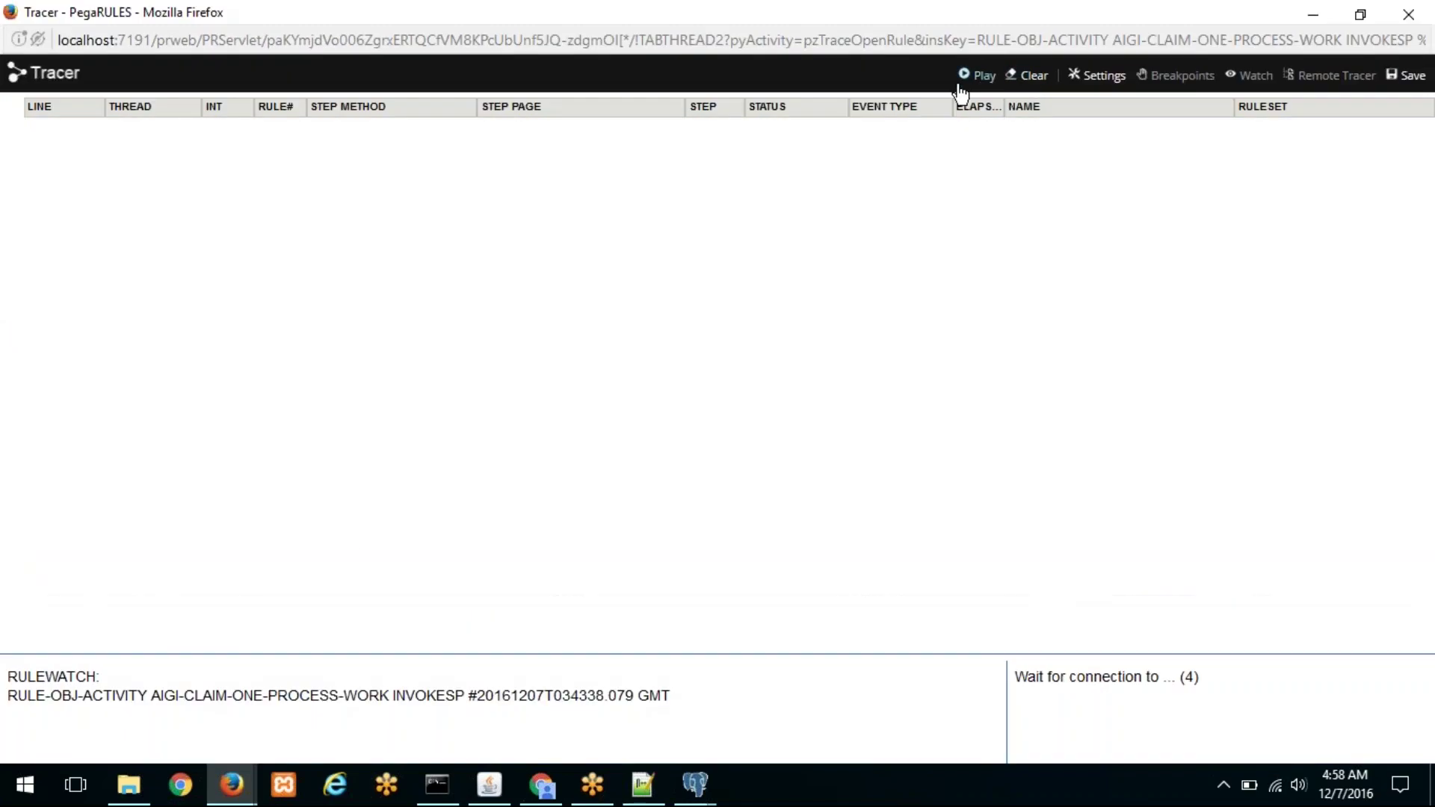
click(960, 83)
mouse_move(240, 764)
click(369, 676)
click(1268, 116)
drag(524, 16, 519, 82)
click(849, 10)
click(969, 78)
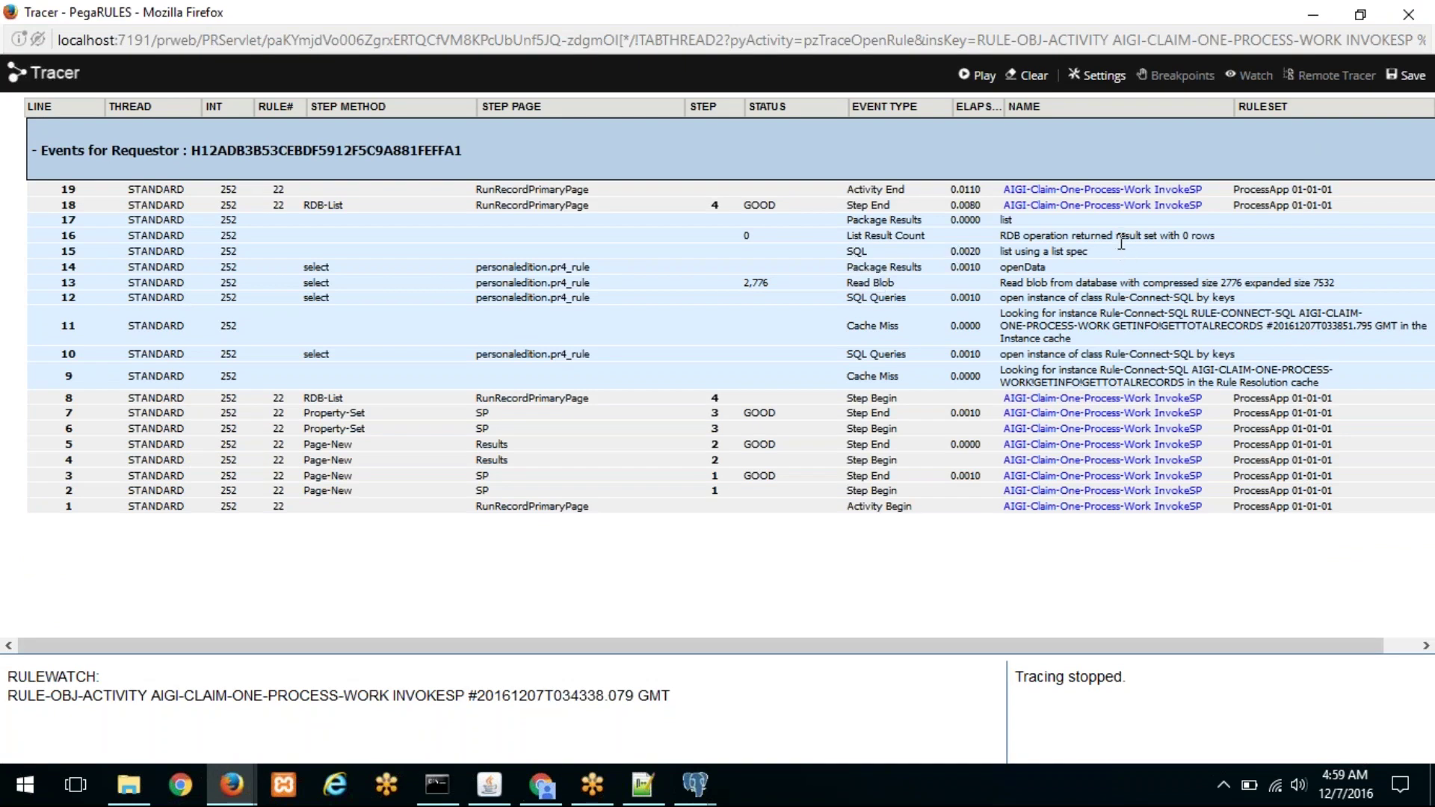
Step: Check SQL event 15: it queried pc_AIGI_Claim_One_Process_Work filtered by pxObjClass, then return to GetTotalRecords
click(853, 246)
scroll(473, 420, down, 1)
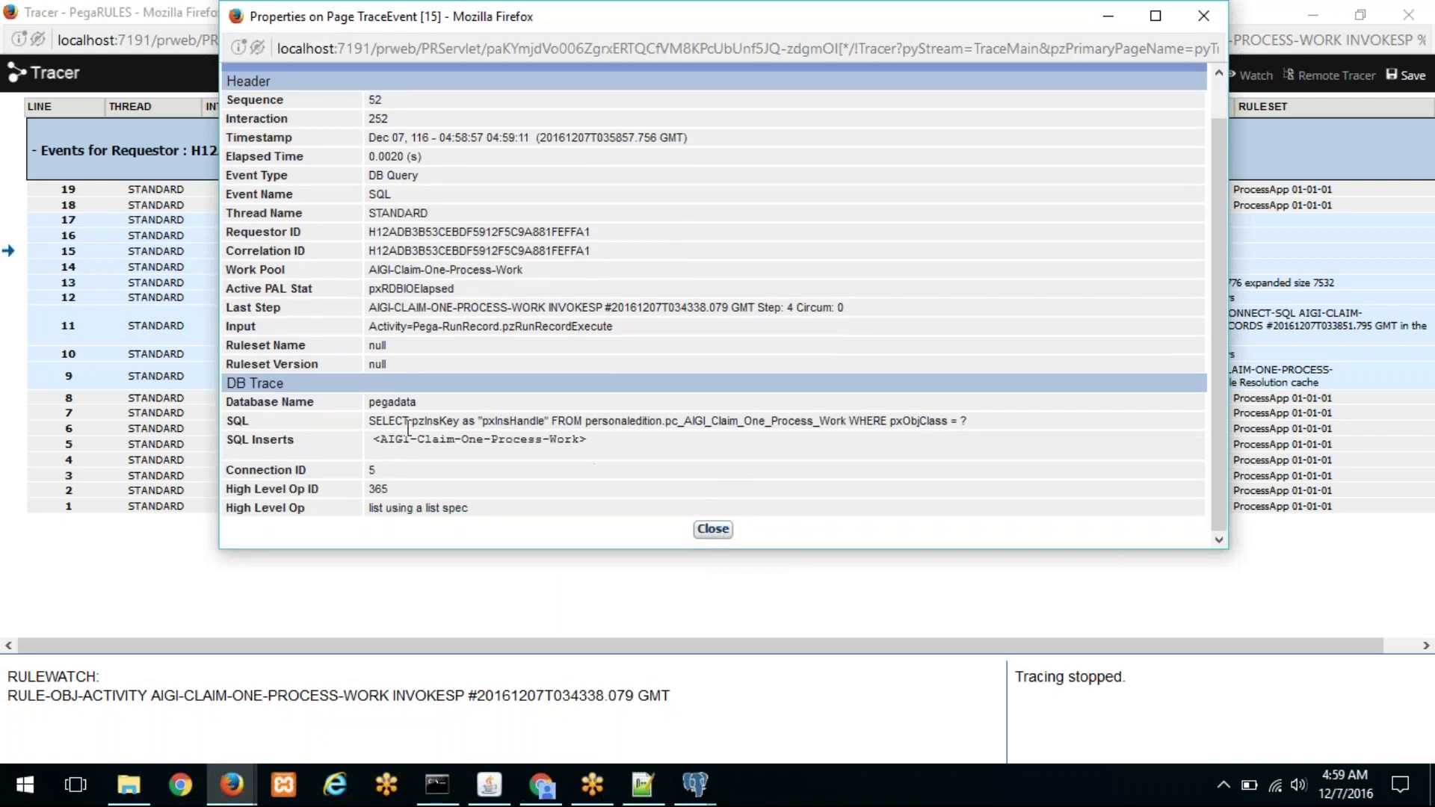
drag(375, 422, 630, 422)
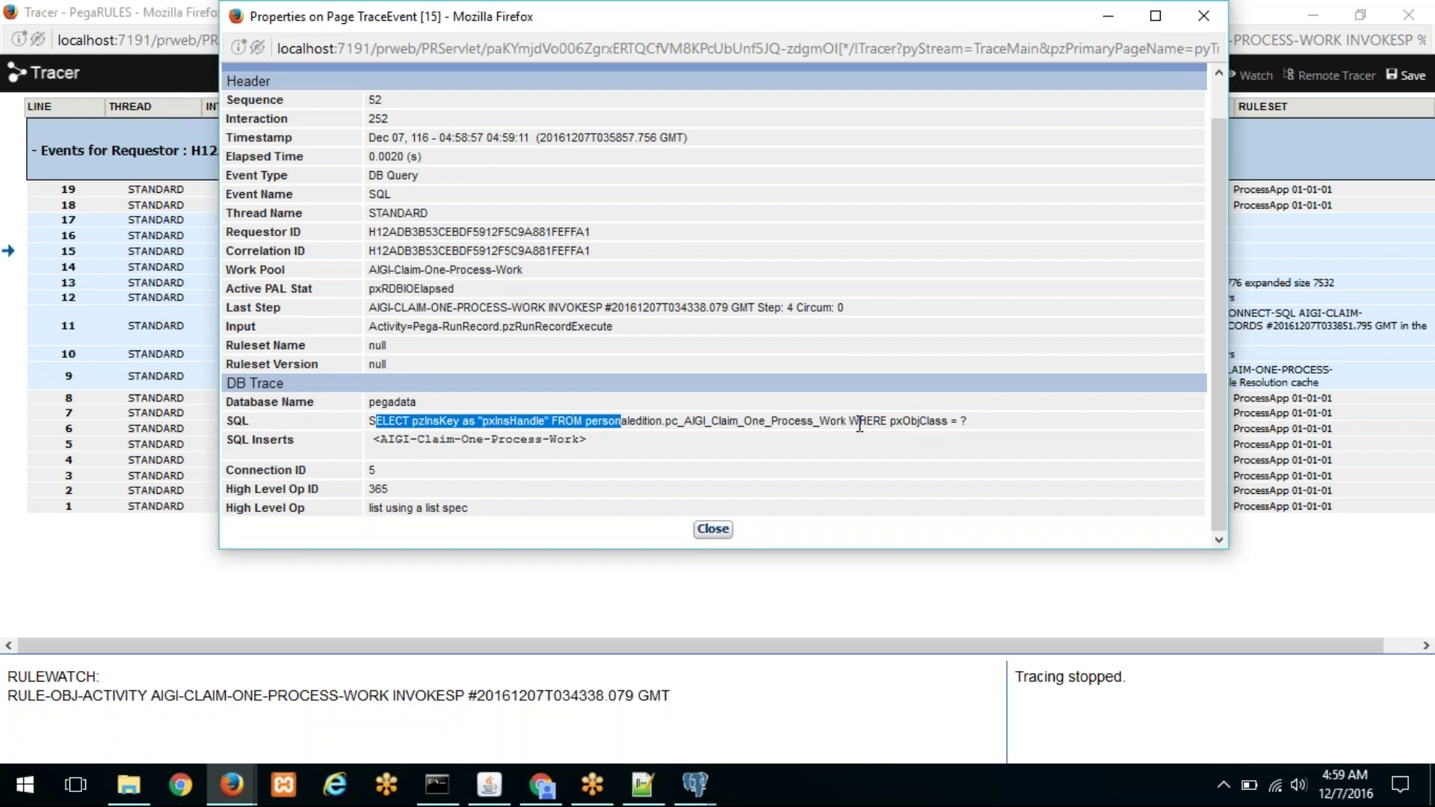
click(978, 419)
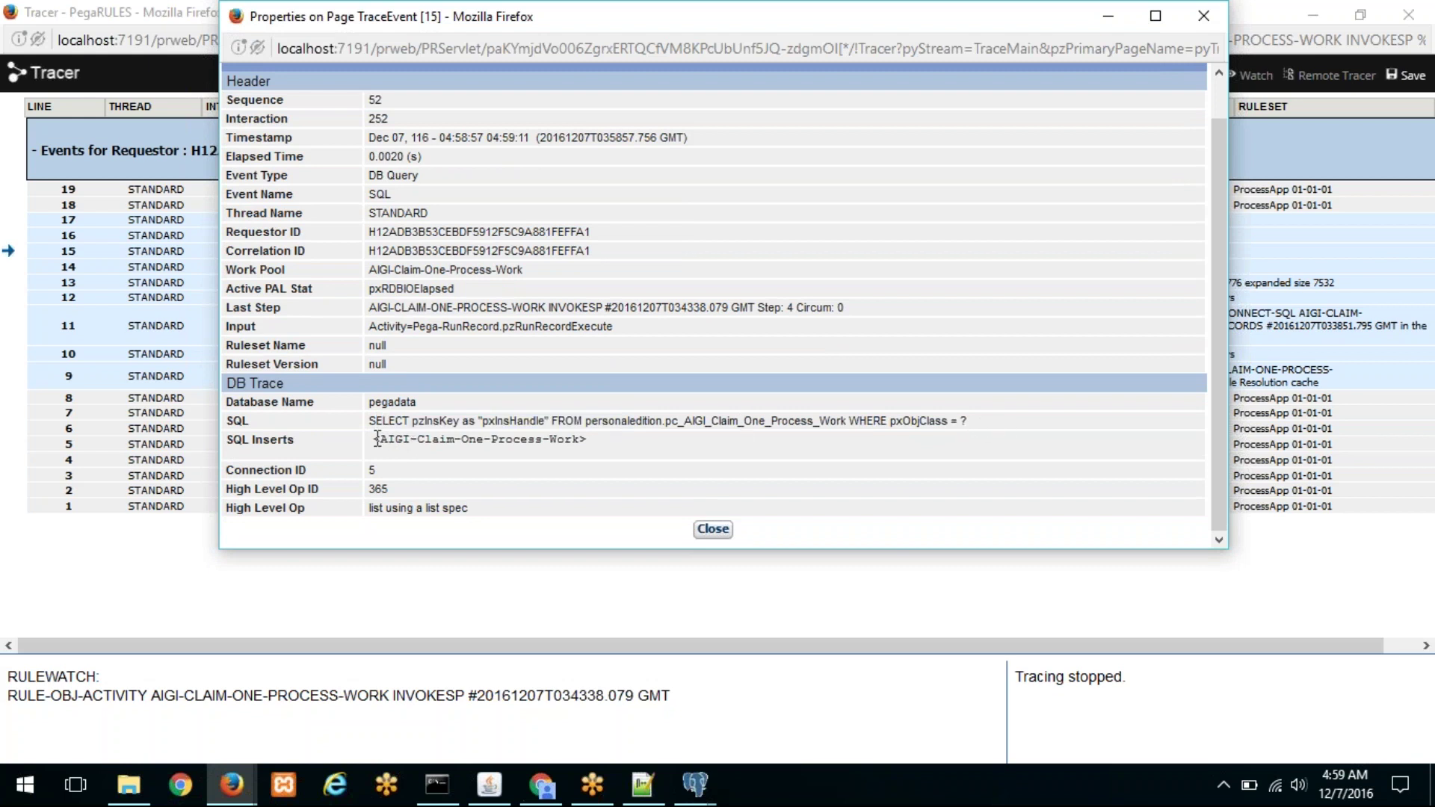
drag(378, 438, 584, 440)
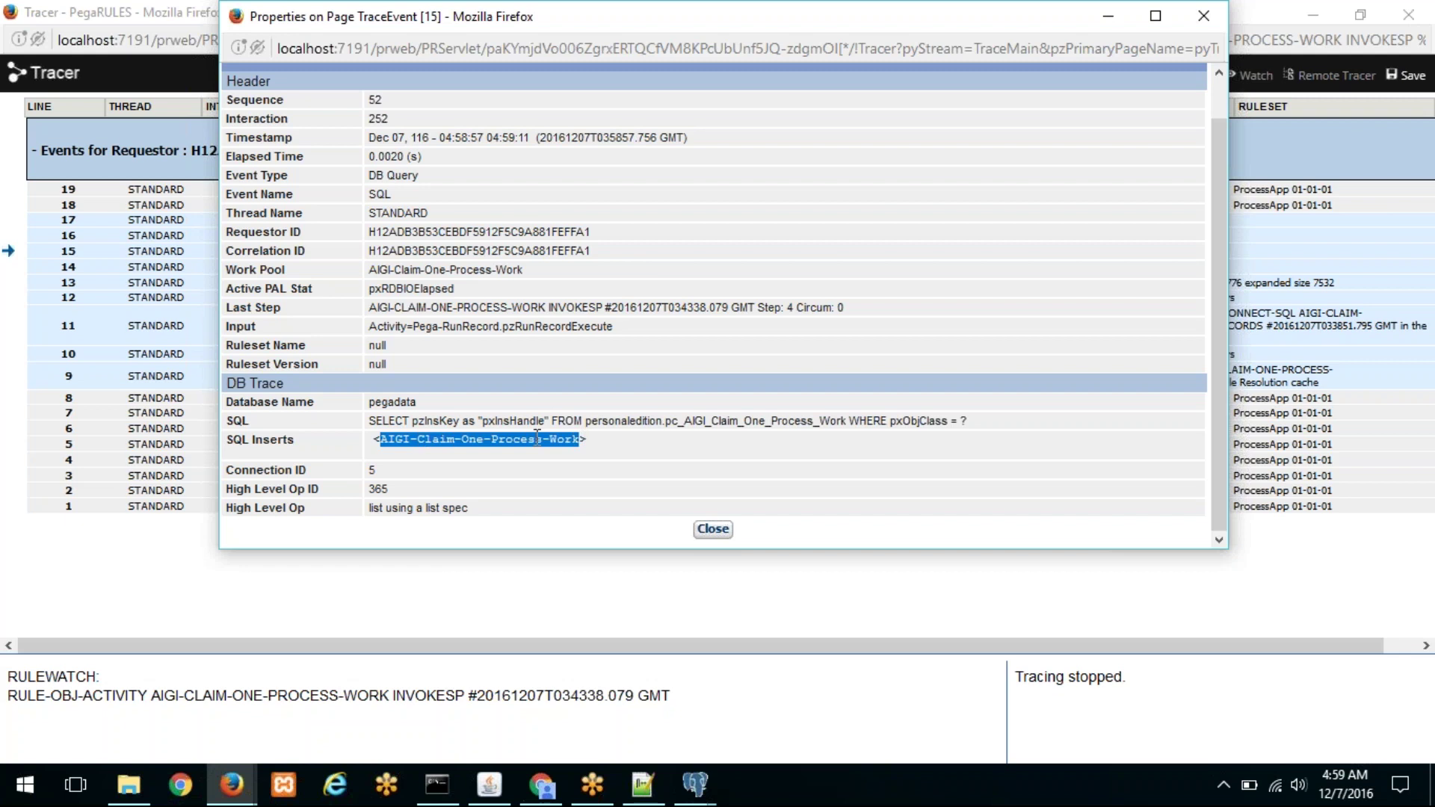
click(233, 787)
click(169, 715)
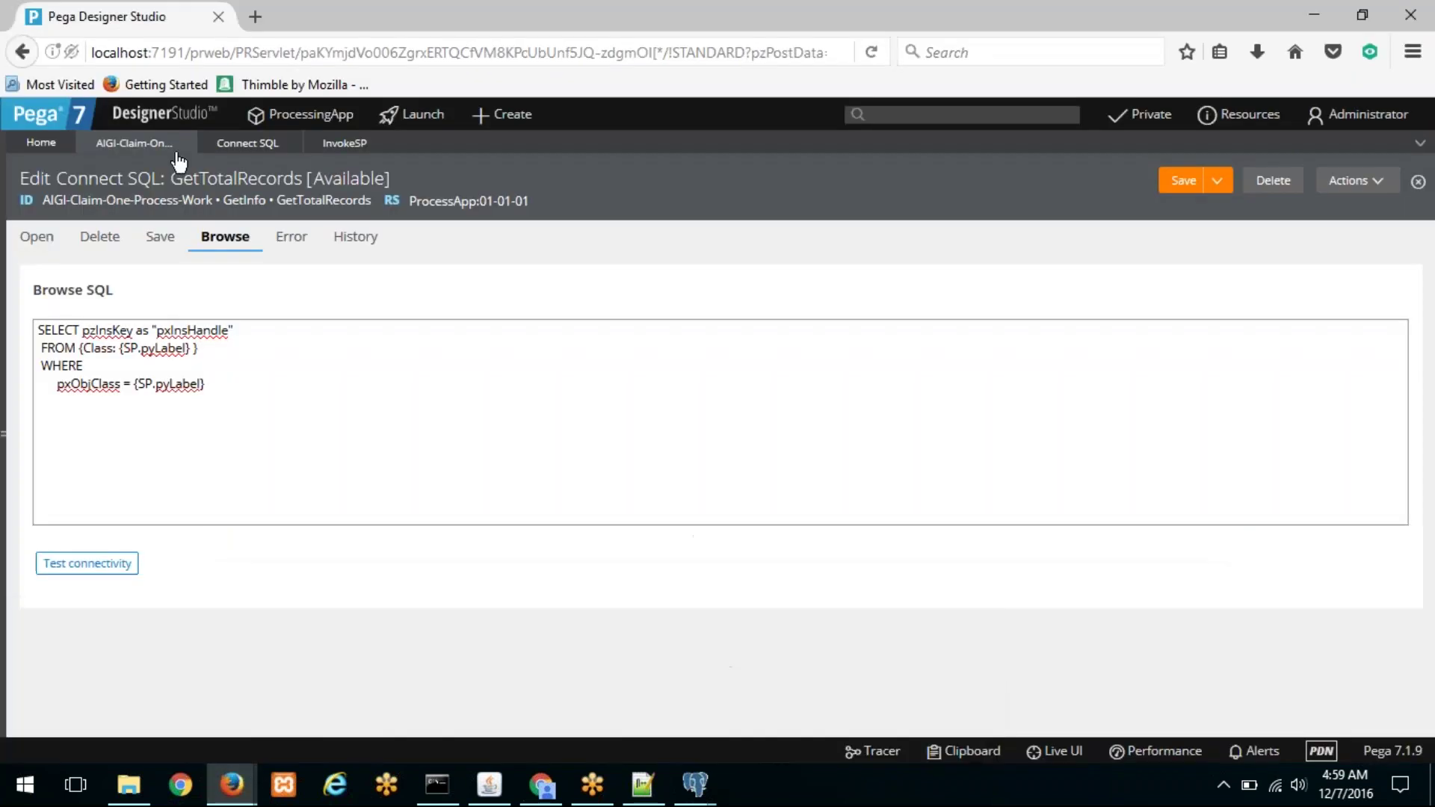
Step: Append -CClaim to step 3's .pyLabel value, giving "AIGI-Claim-One-Process-Work-CClaim"
click(337, 144)
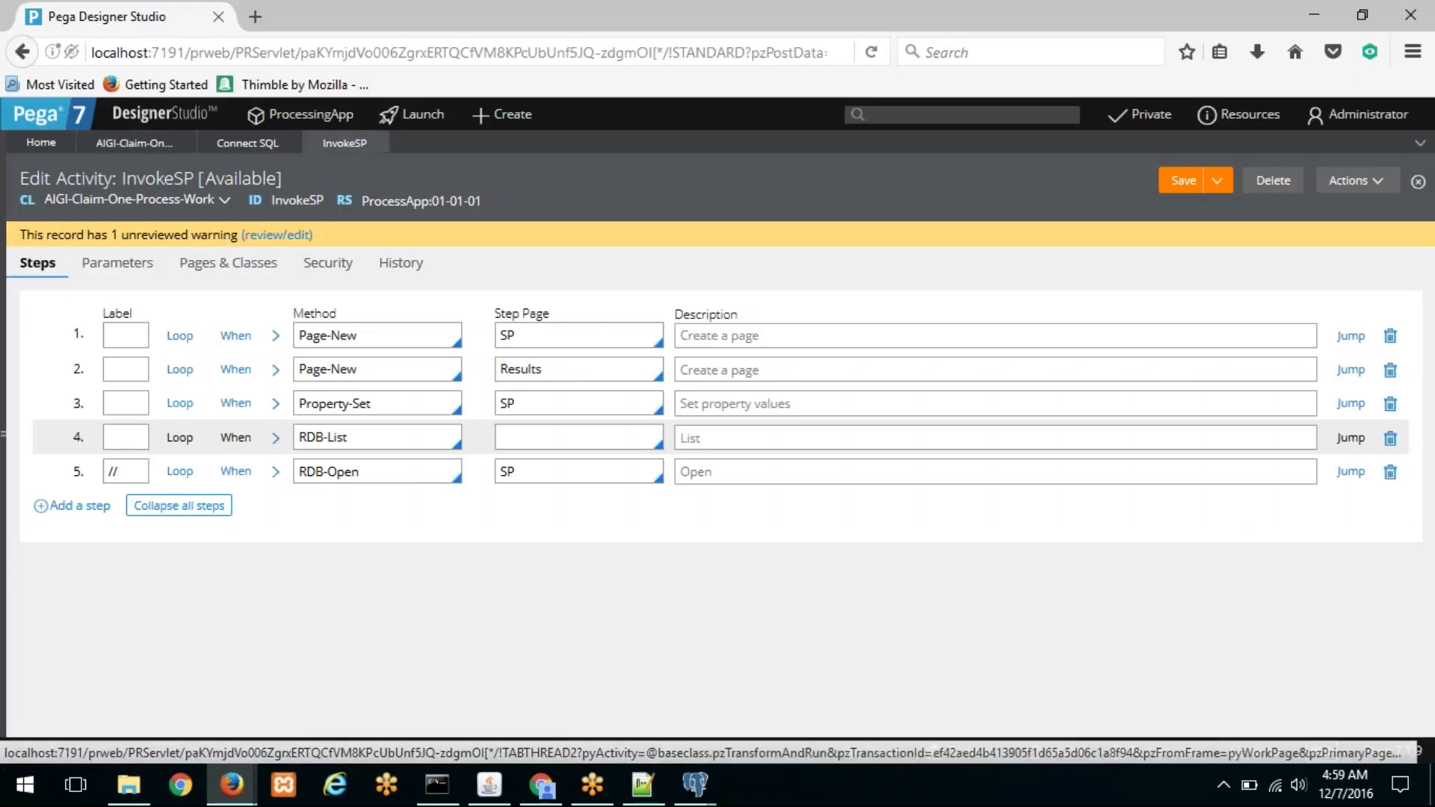
click(277, 404)
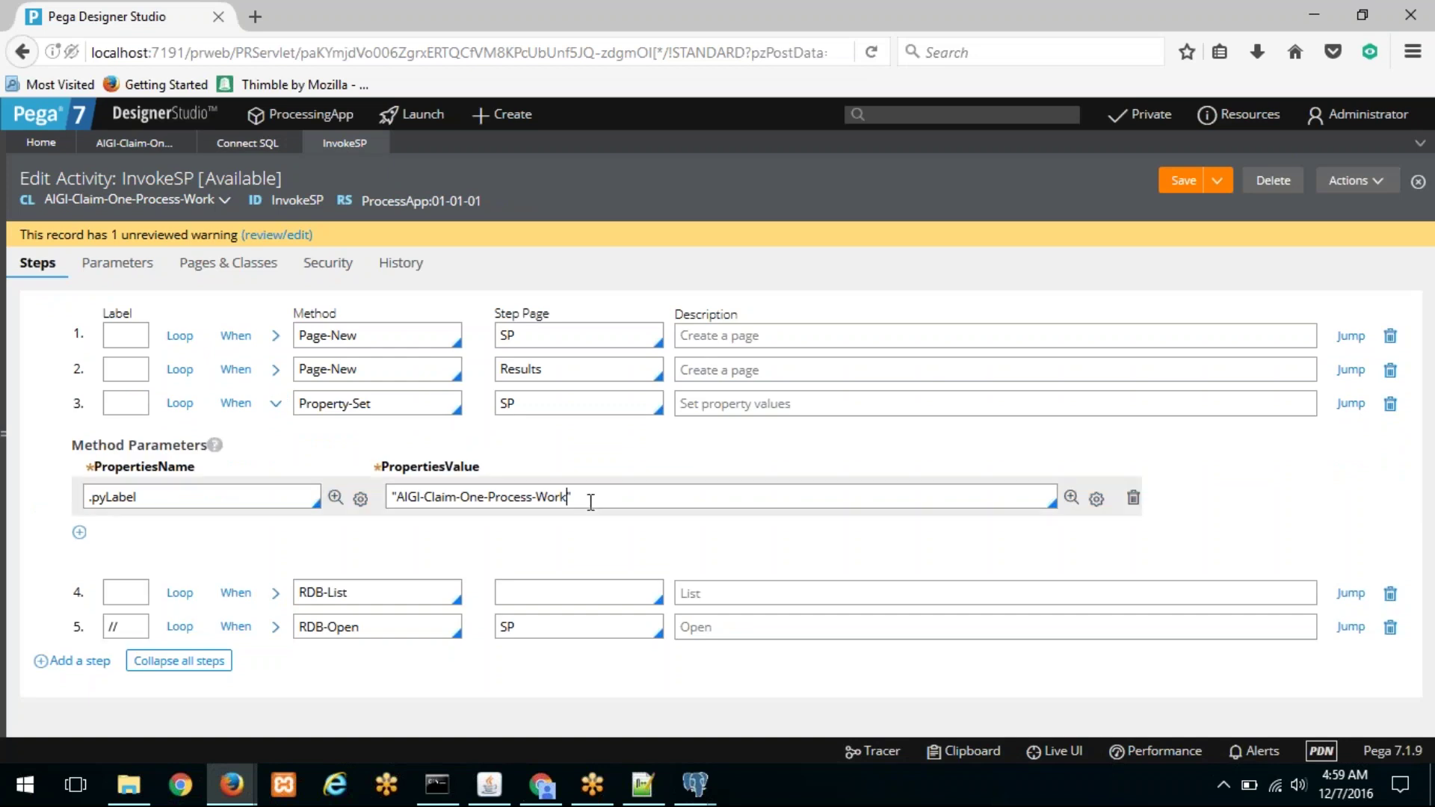
text(-CClaim)
mouse_move(228, 791)
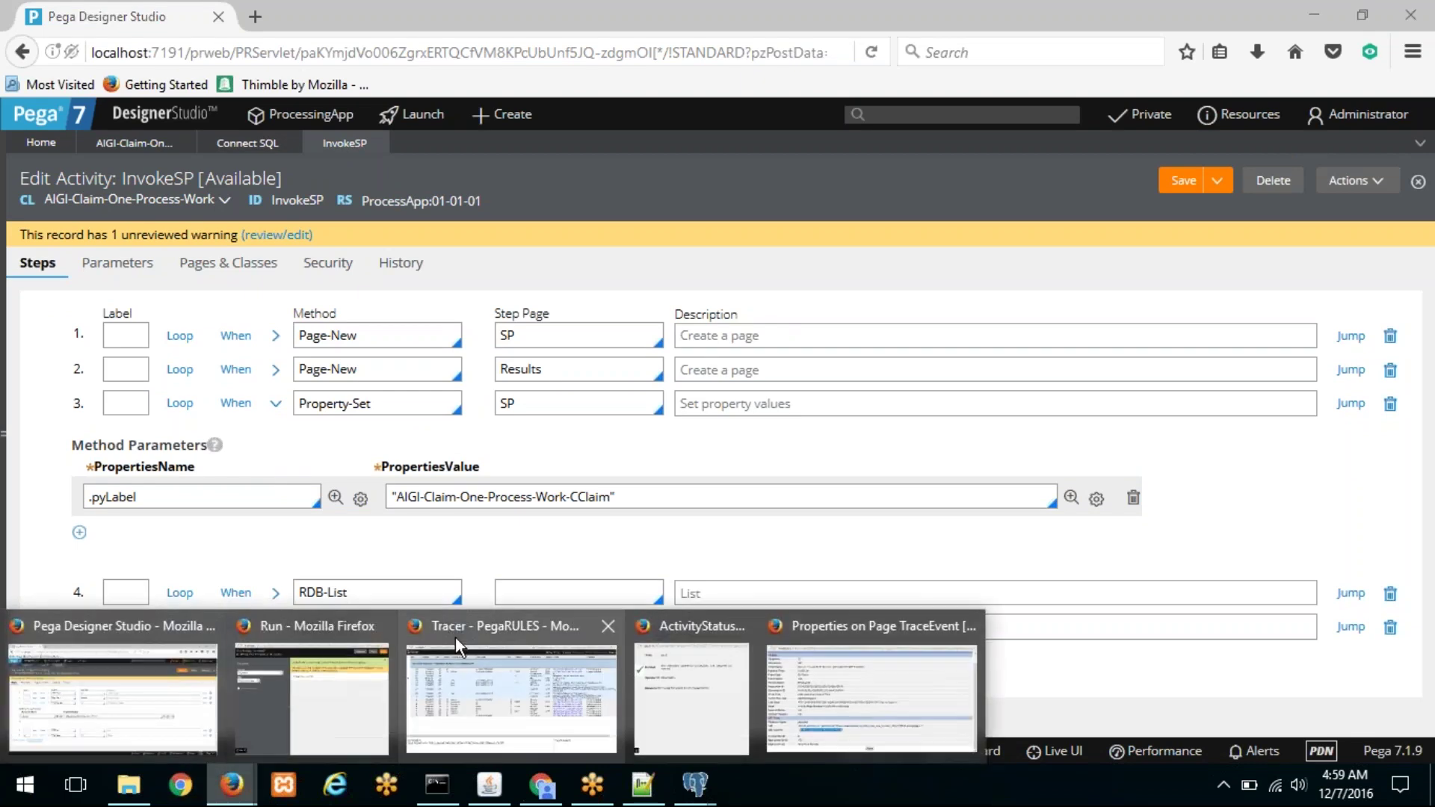
mouse_move(616, 625)
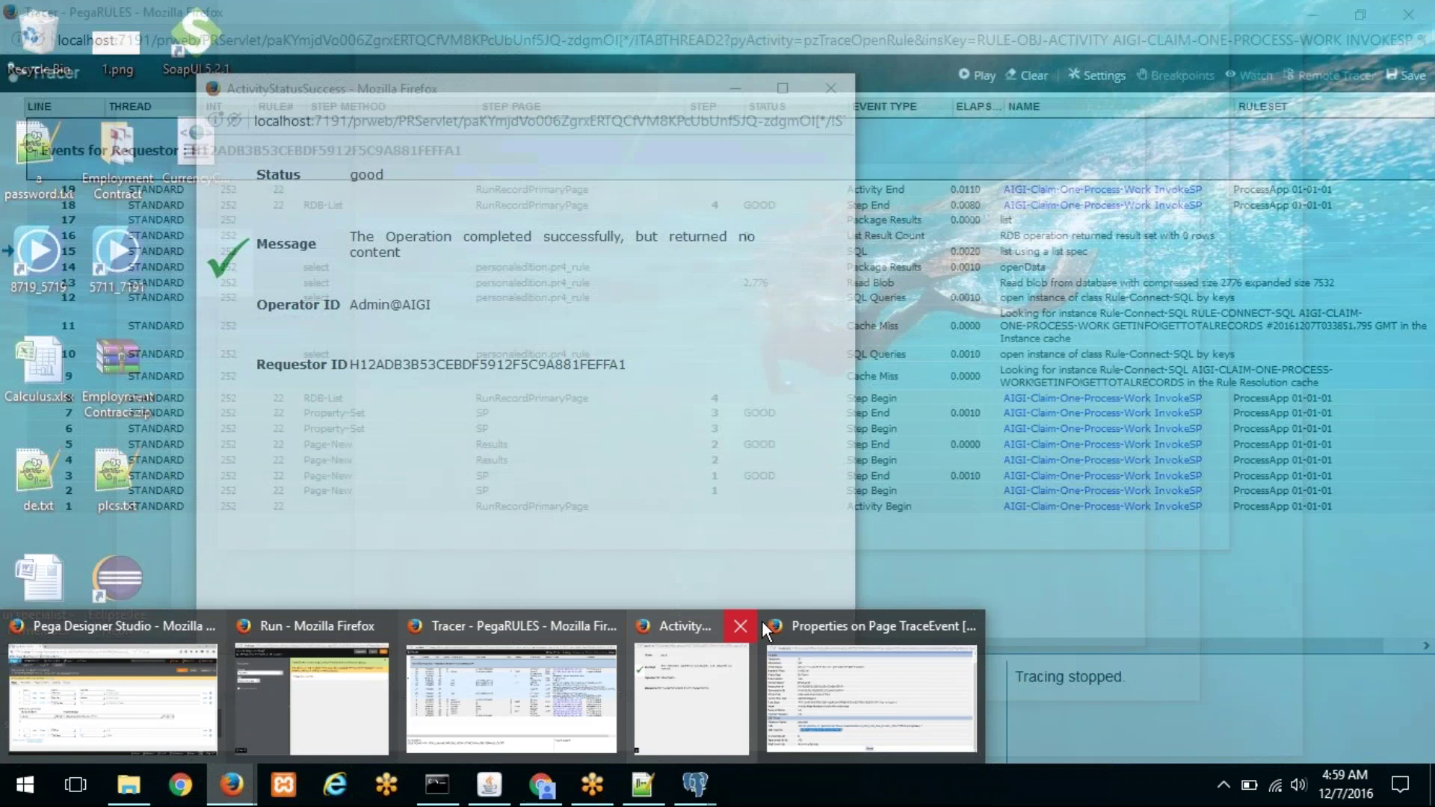
click(740, 627)
Step: Close the old event details, clear and restart the Tracer, then run the InvokeSP activity
click(838, 627)
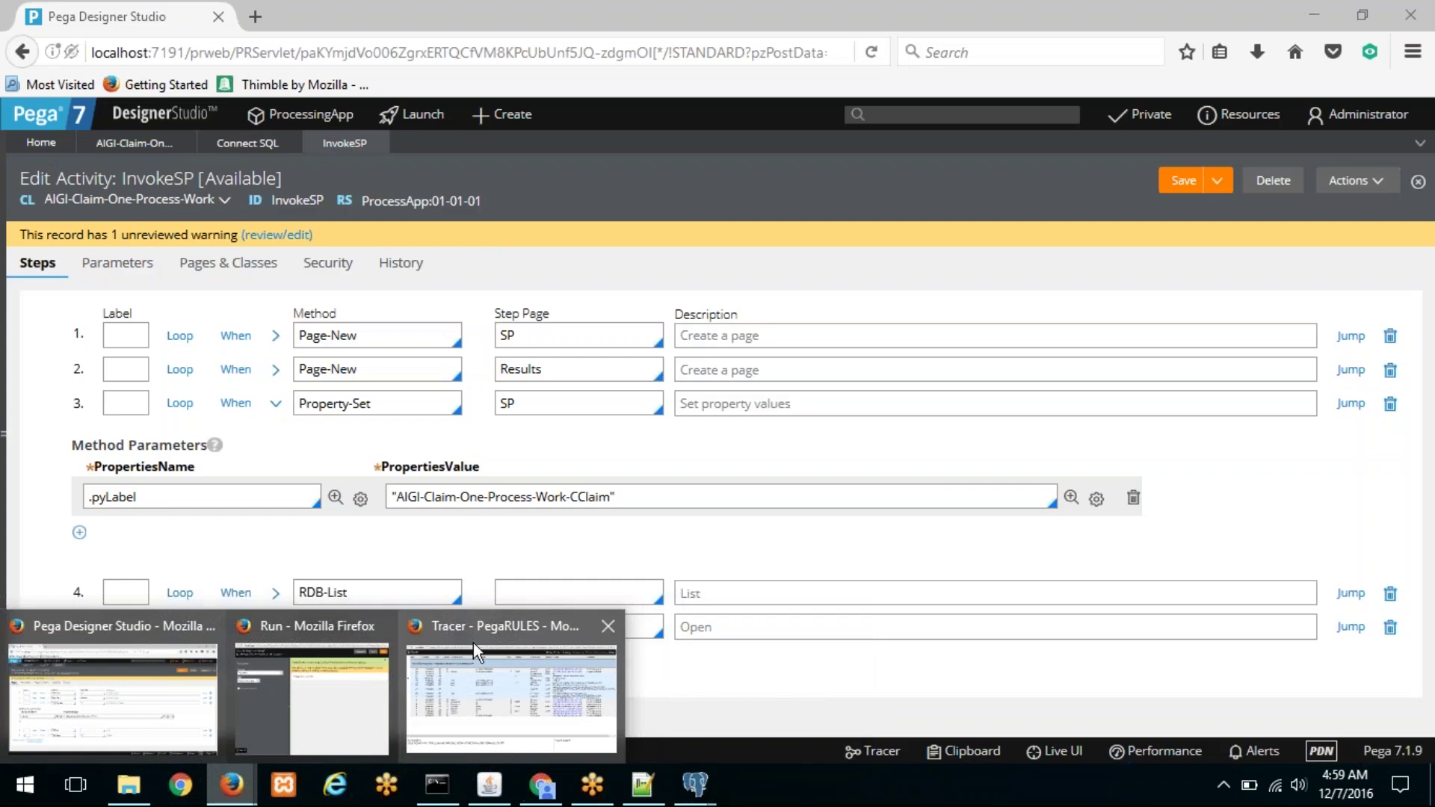
click(463, 639)
click(1029, 76)
click(976, 75)
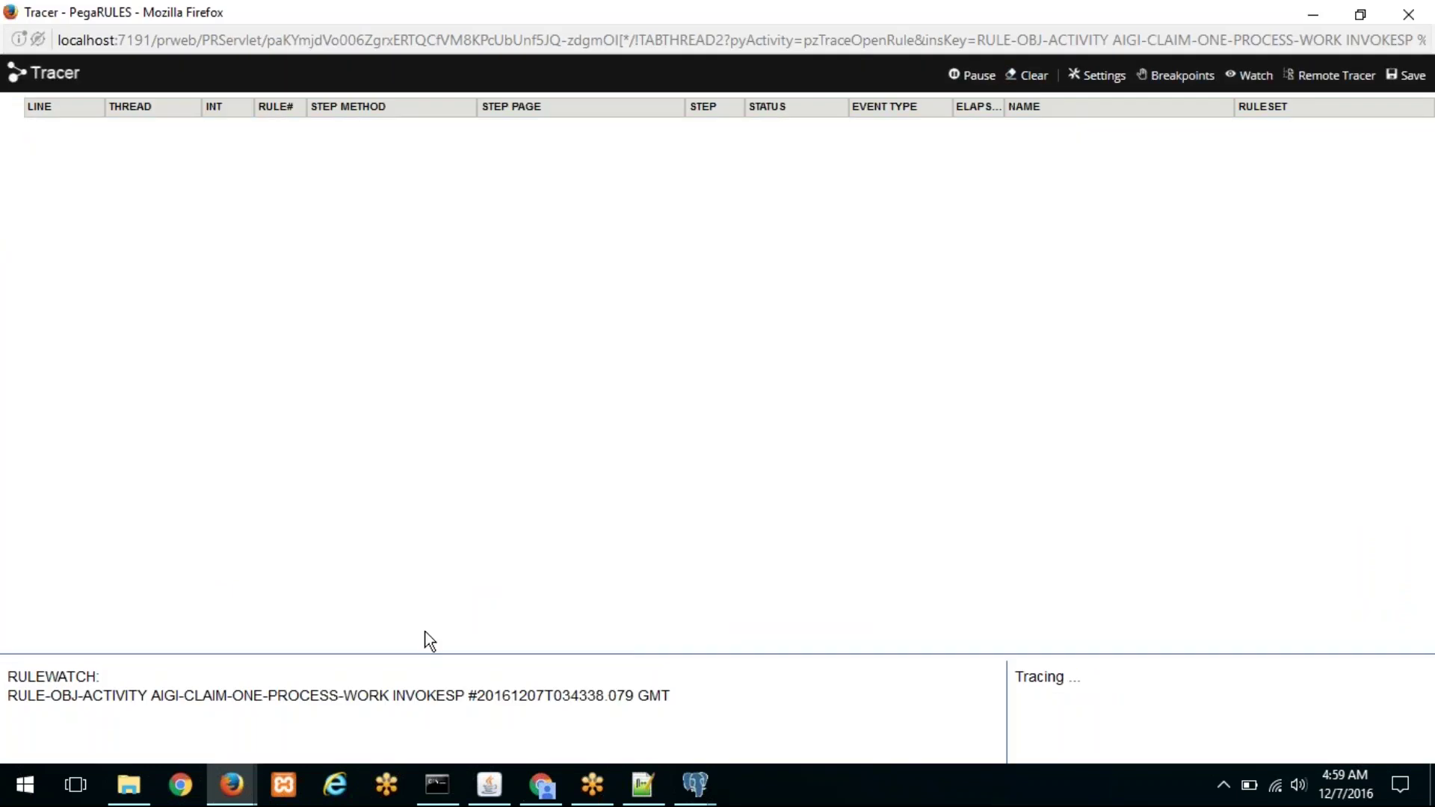
mouse_move(243, 789)
click(376, 692)
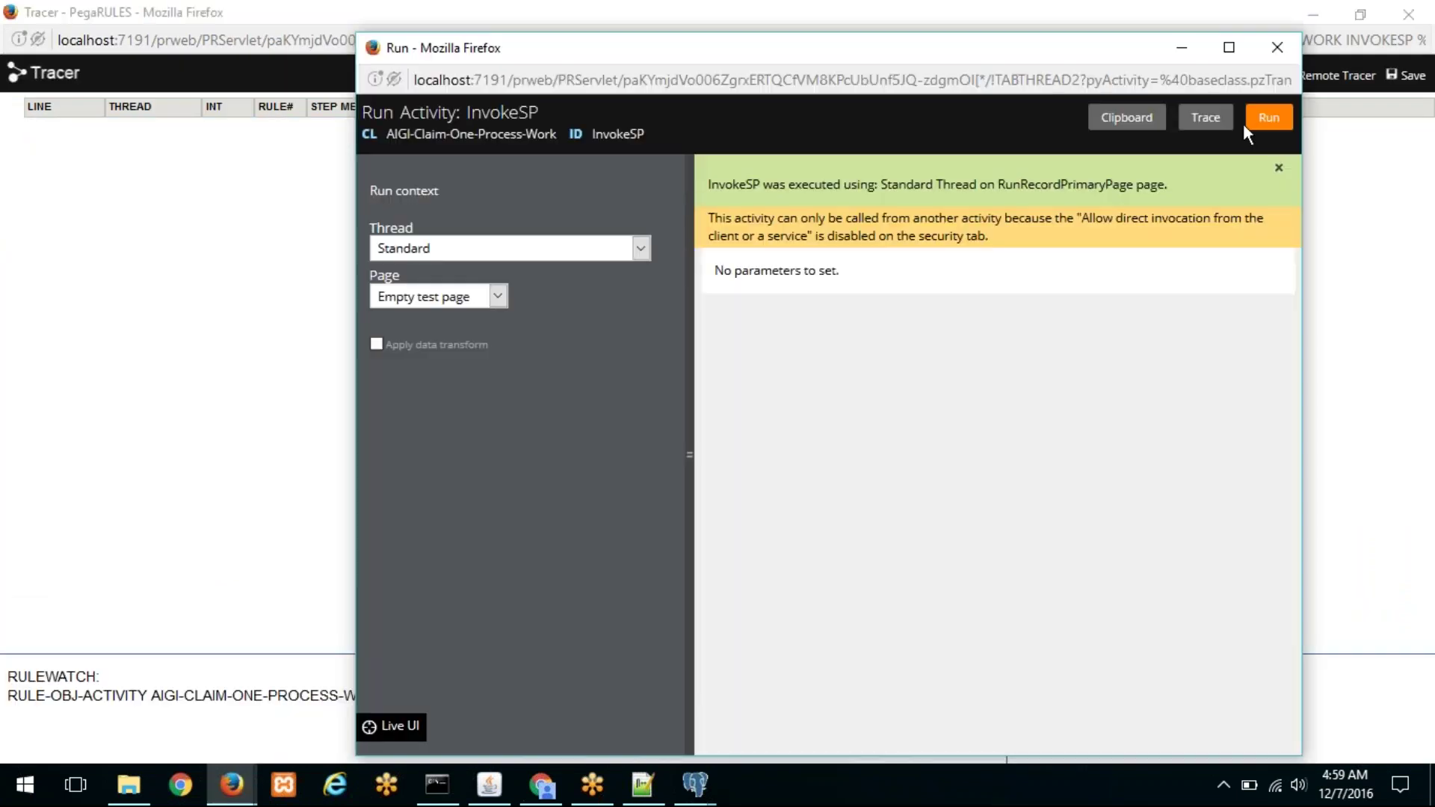
click(1270, 117)
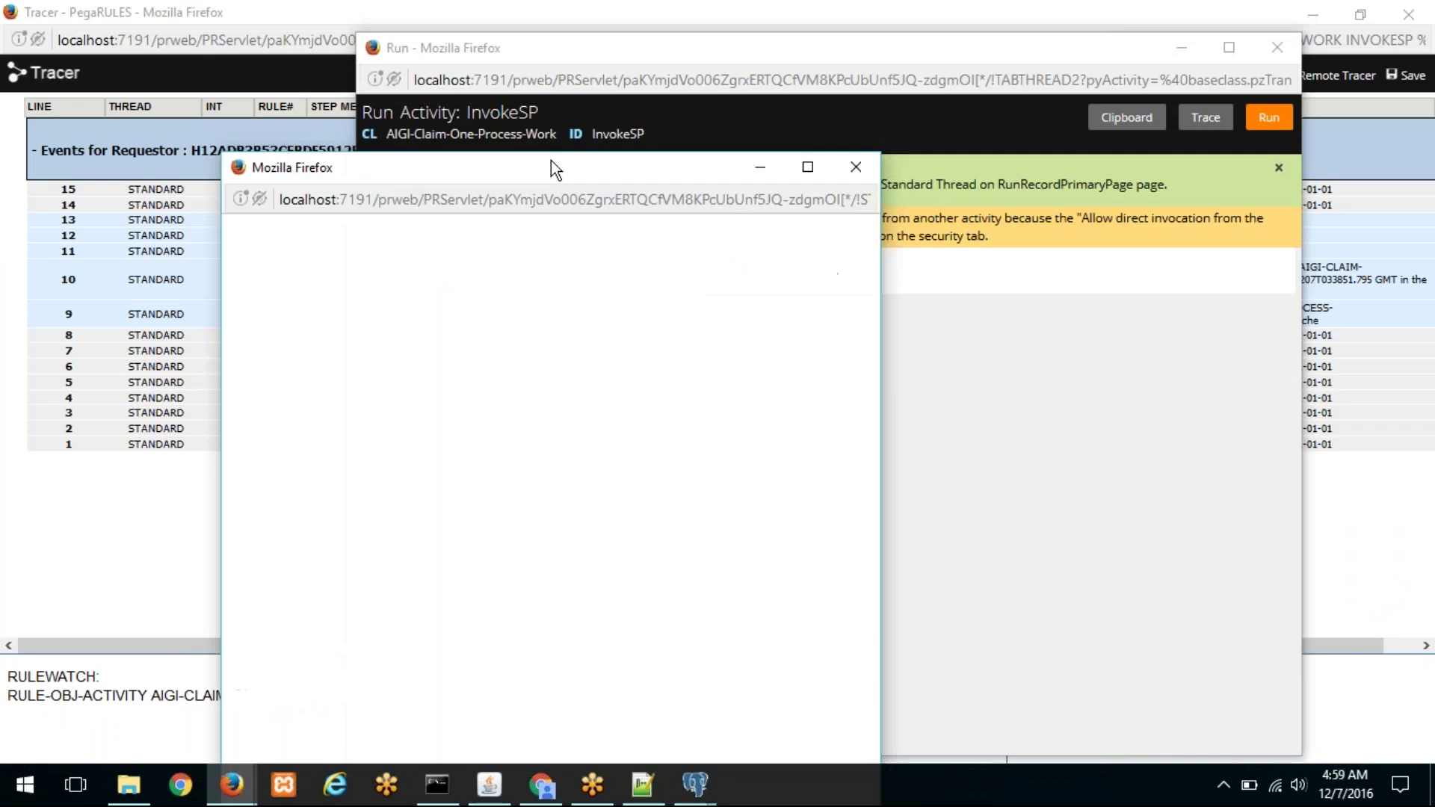
Step: Stop tracing and inspect the row 11 SQL event, confirming the CClaim query returns 49 rows
click(367, 12)
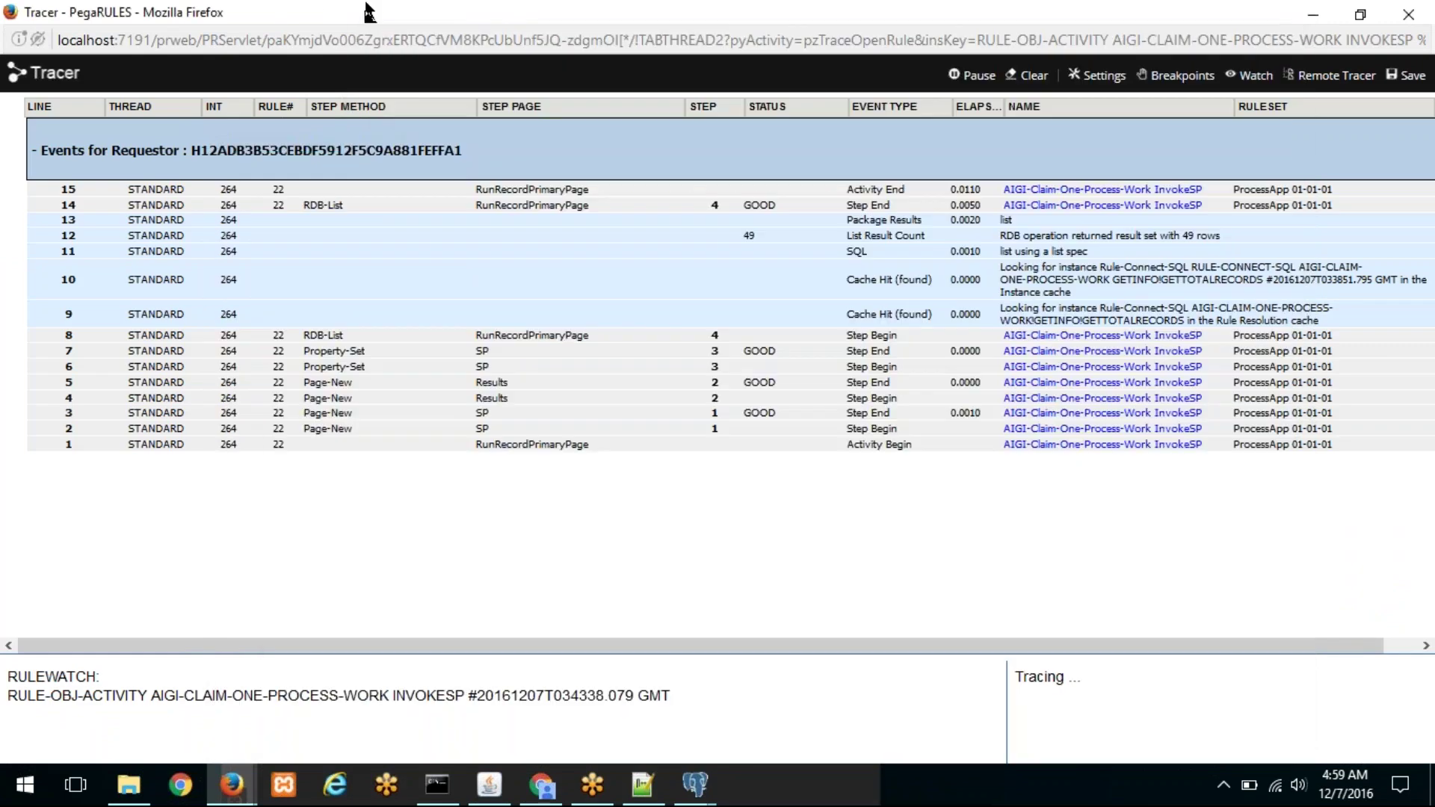
click(972, 73)
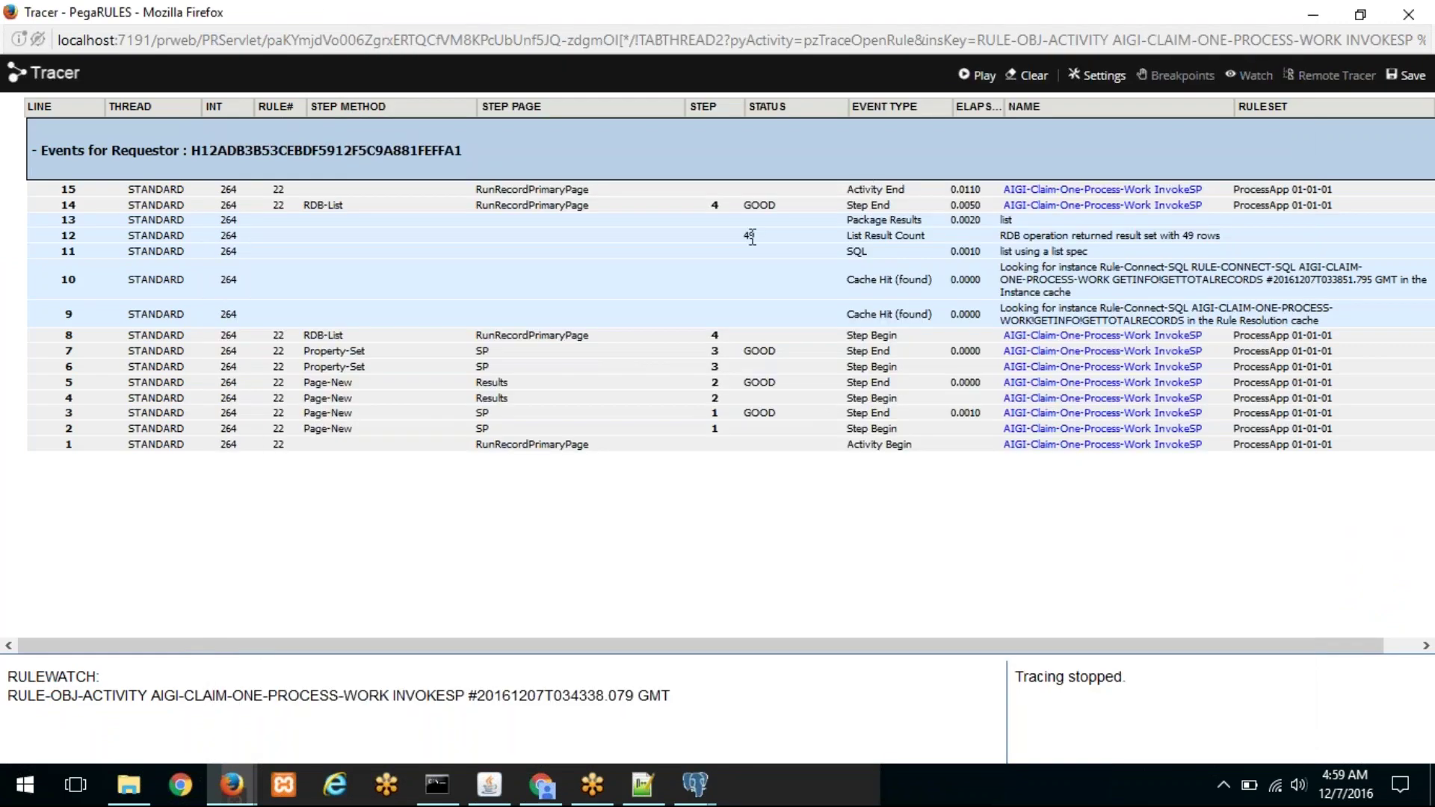
drag(934, 237, 764, 232)
click(854, 252)
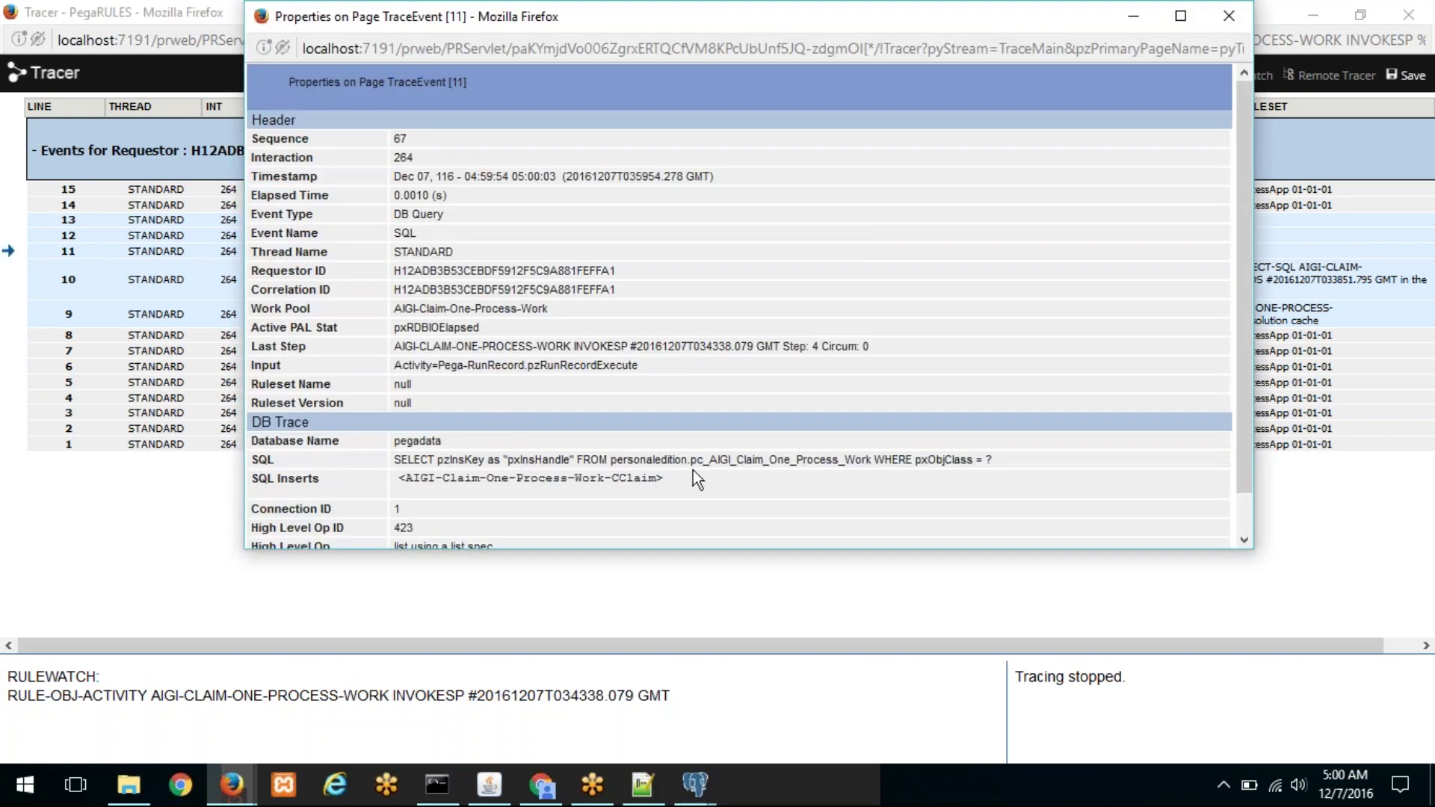
drag(393, 459, 989, 452)
drag(413, 478, 663, 479)
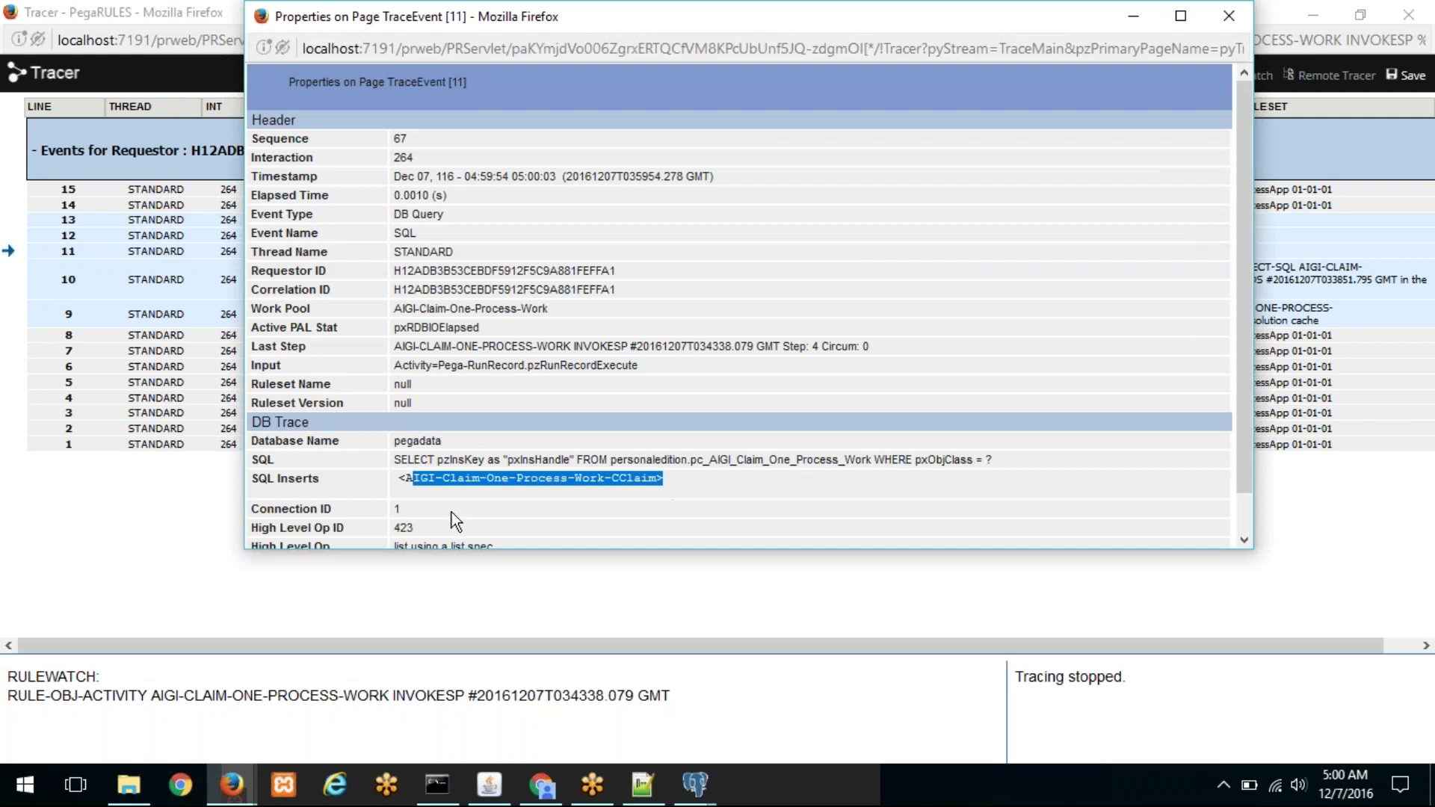
click(1229, 16)
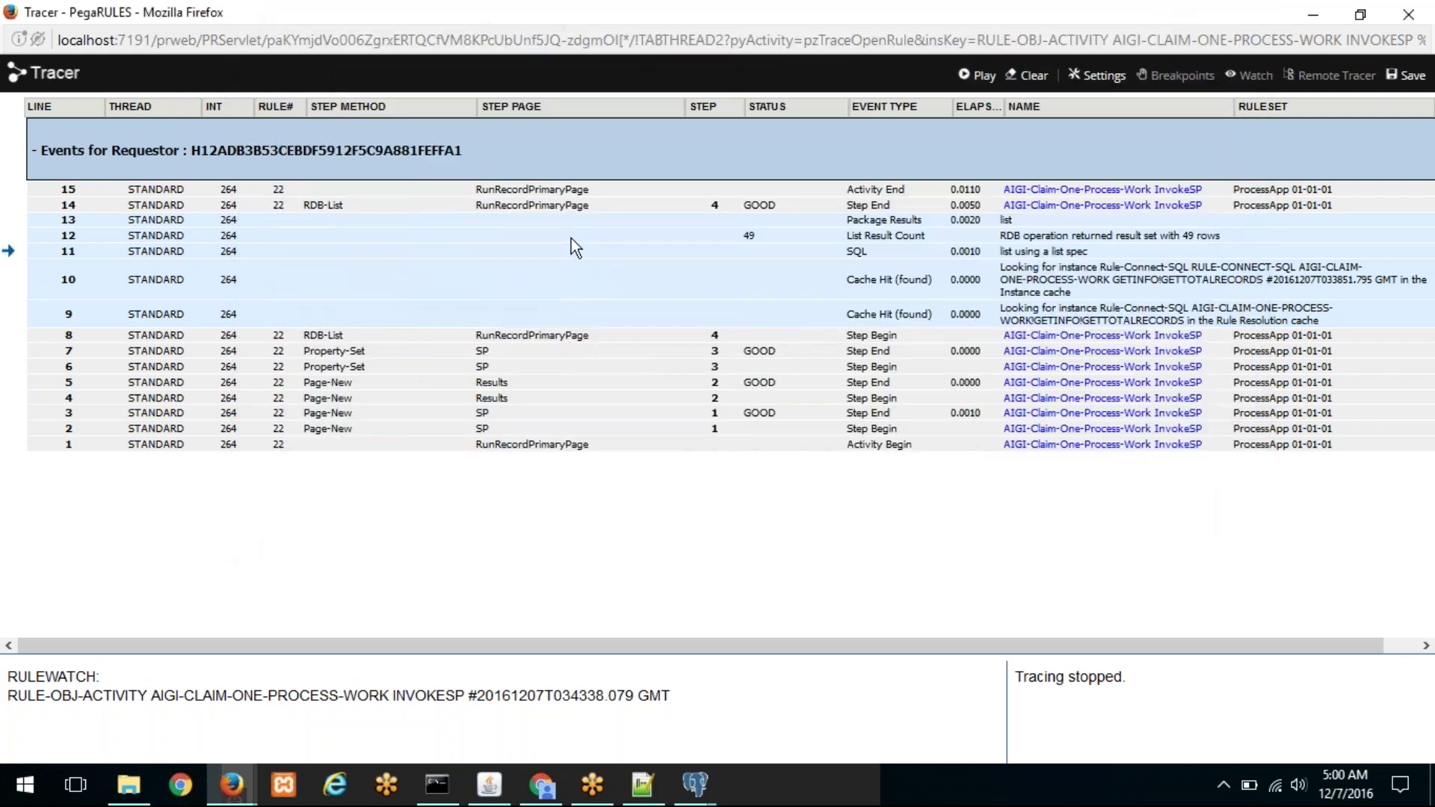
click(222, 785)
click(280, 689)
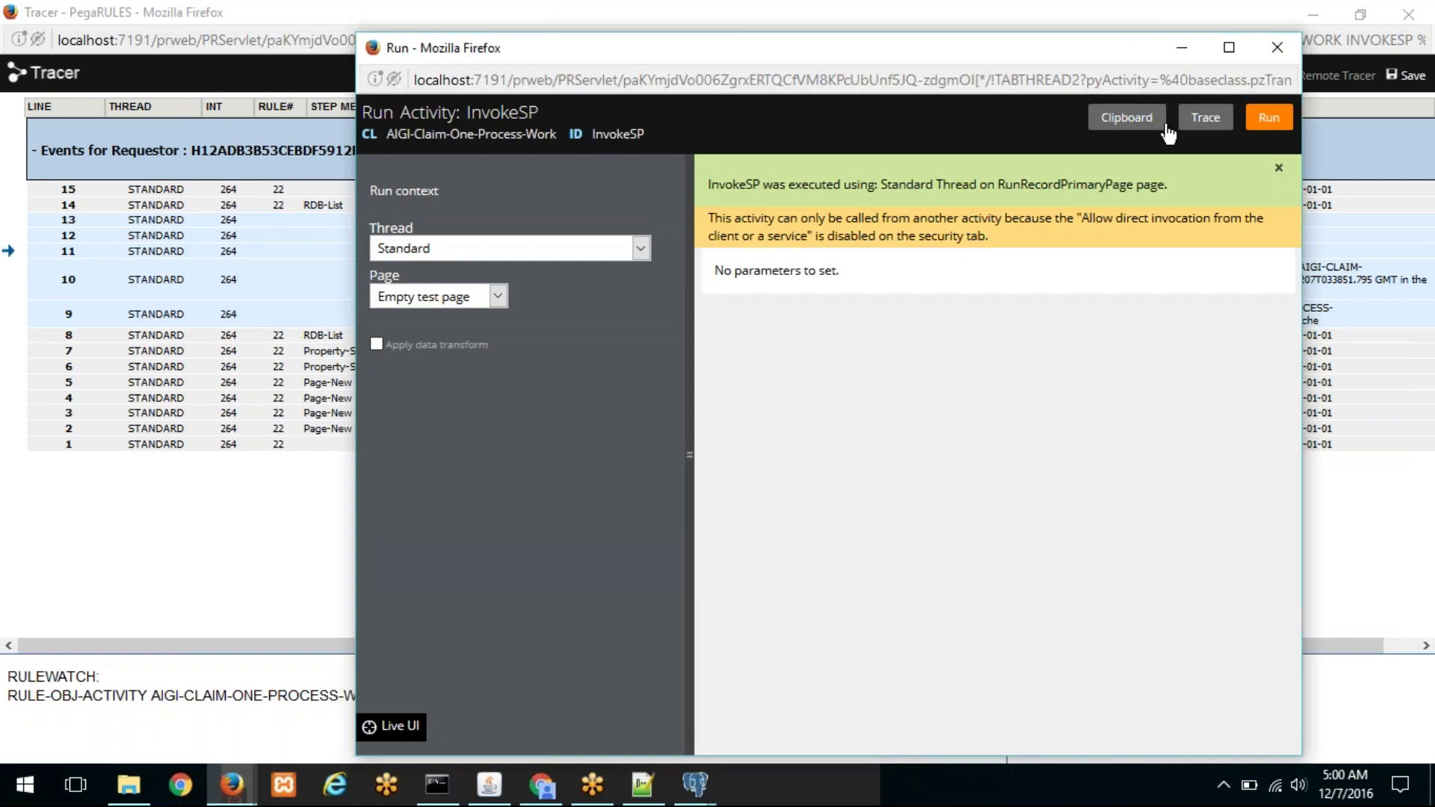
Step: Expand the clipboard's Results > pxResults and check entries 1, 12, 19, 29 are CClaim cases like C-1
click(1148, 125)
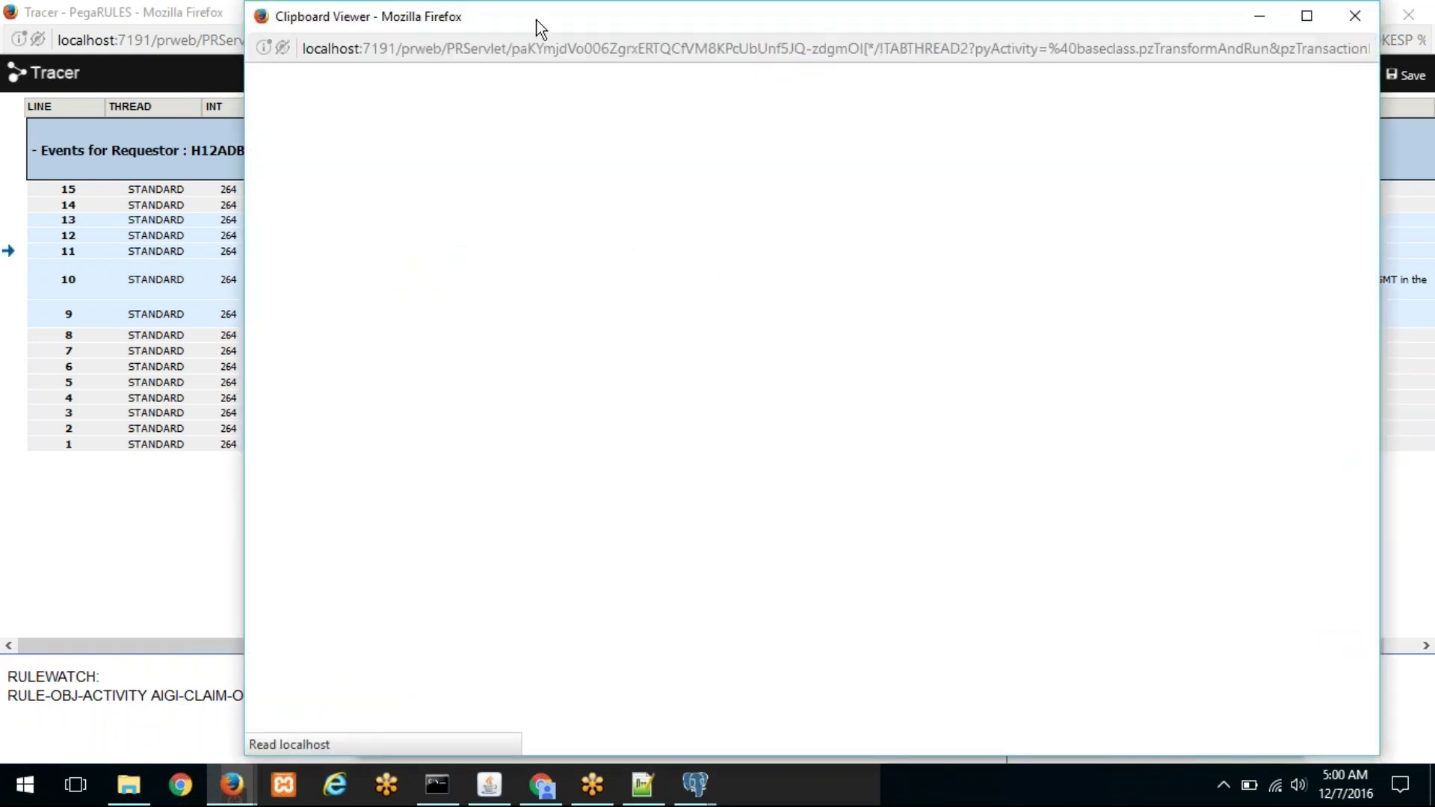
scroll(356, 320, down, 5)
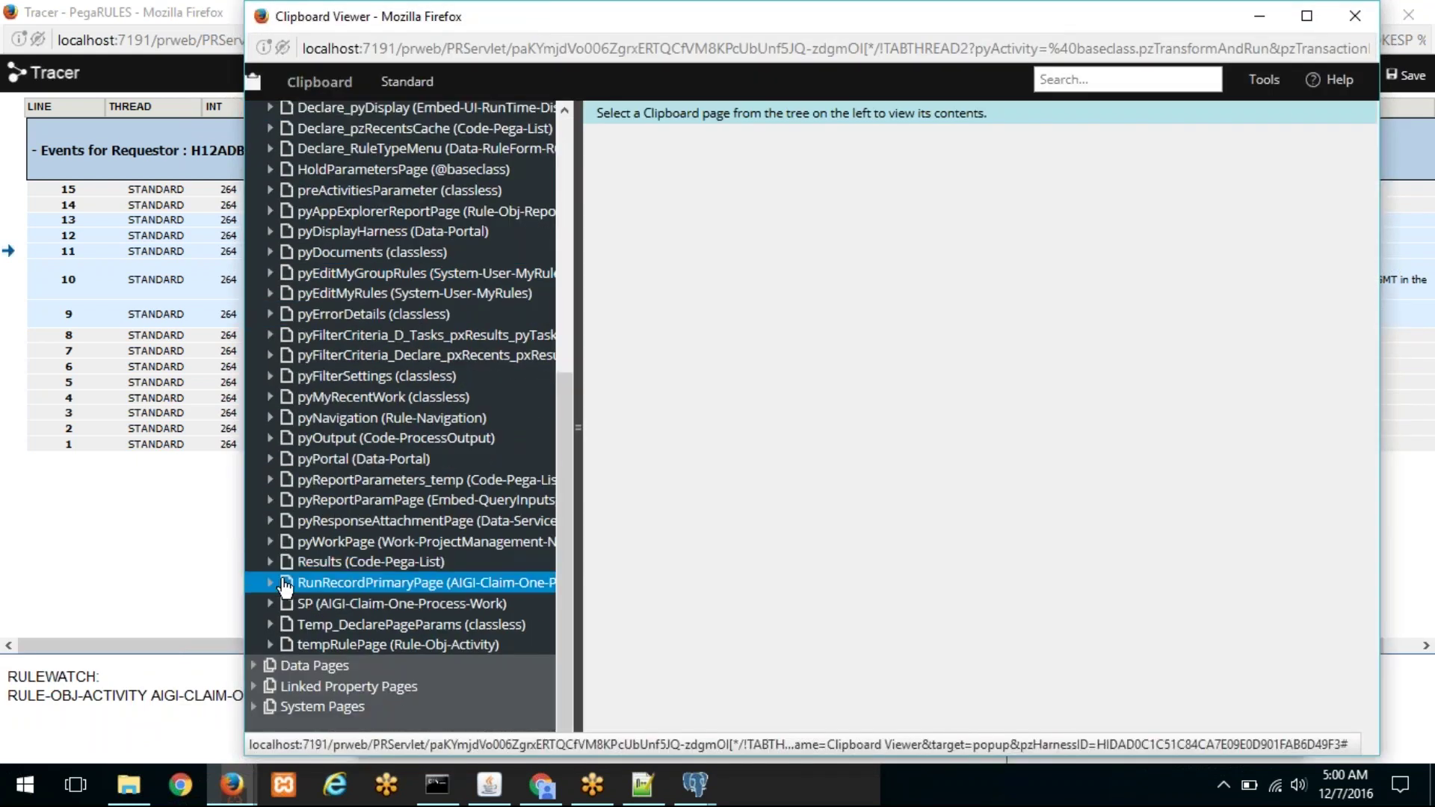
click(271, 562)
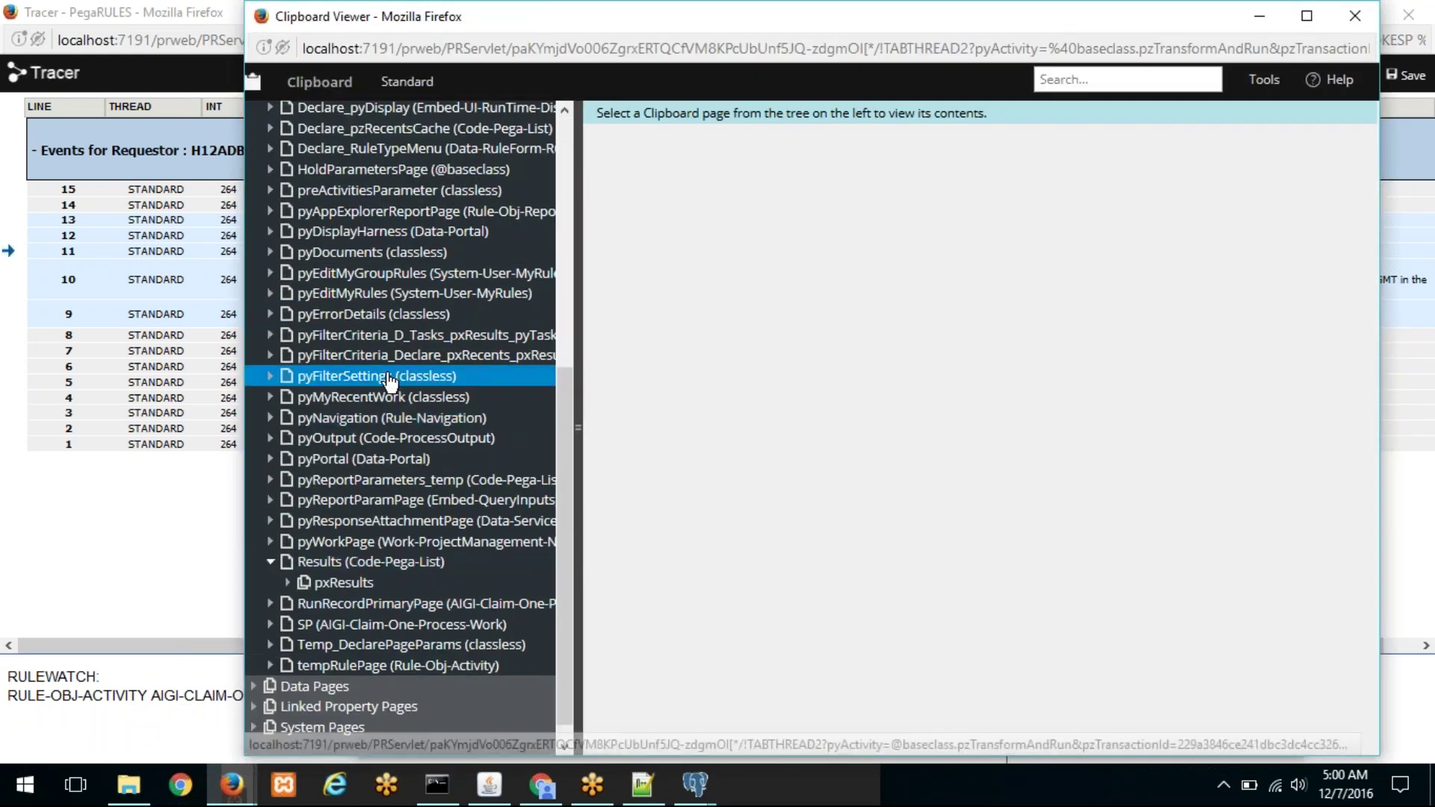
click(287, 582)
scroll(448, 482, down, 5)
click(458, 245)
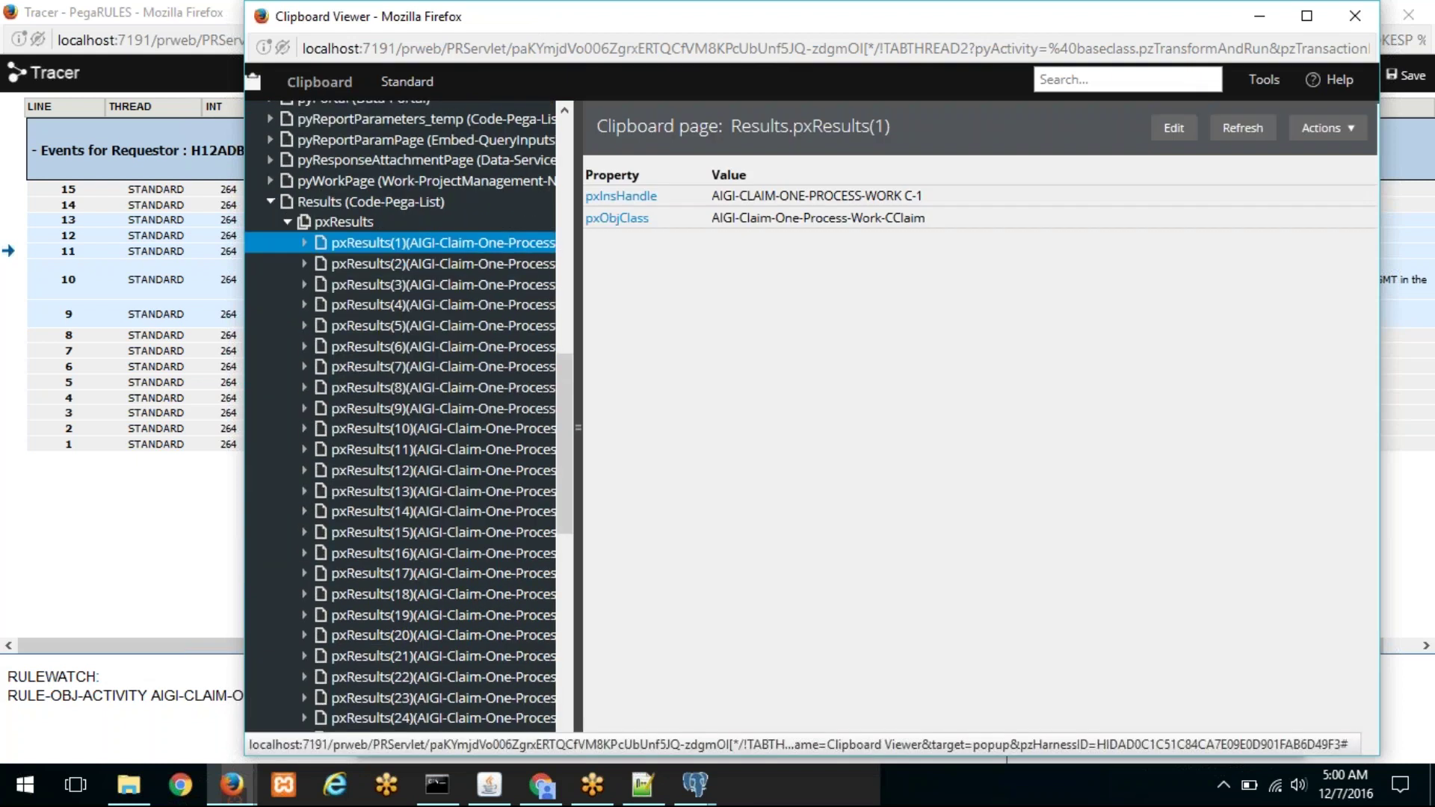
click(592, 199)
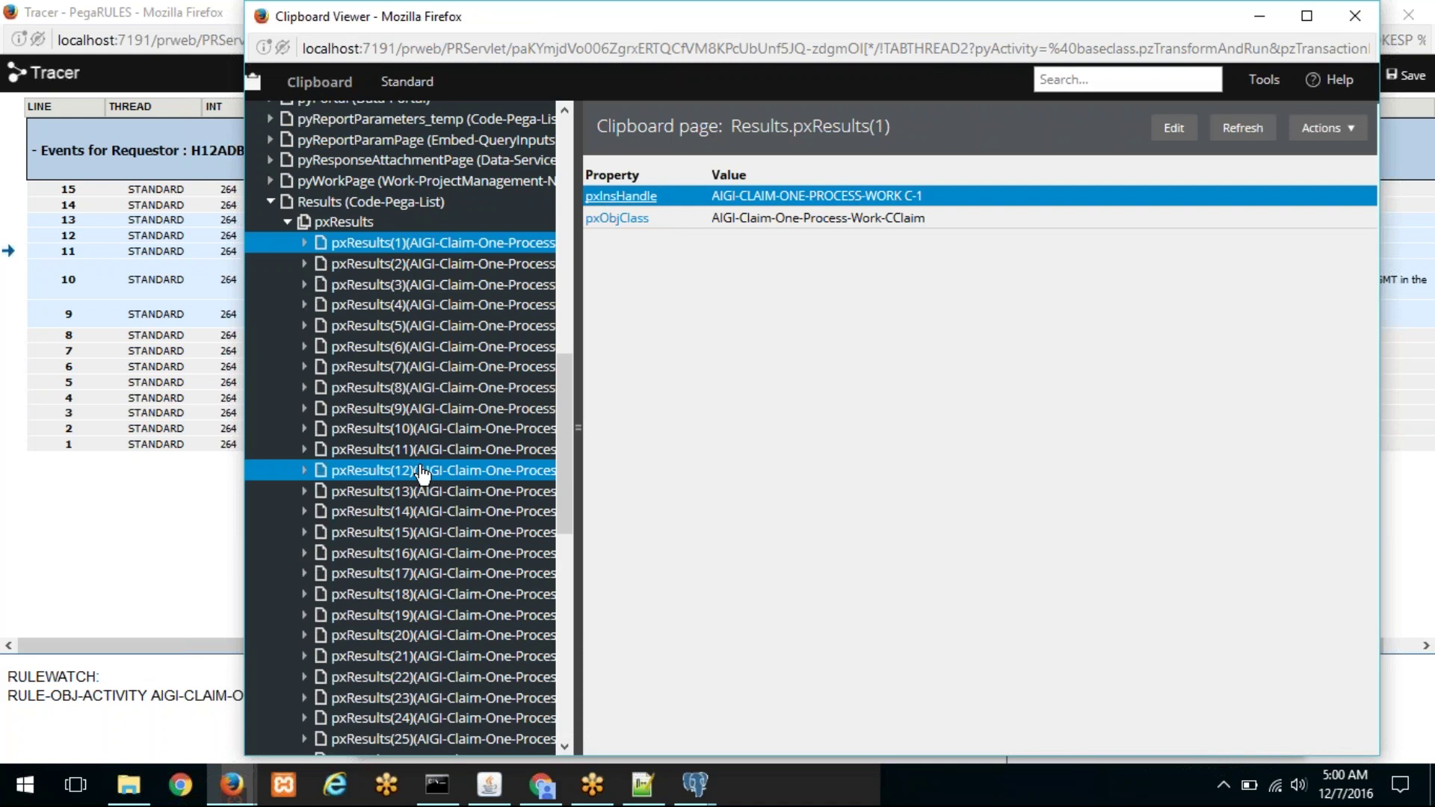
click(351, 470)
click(441, 615)
scroll(441, 479, down, 5)
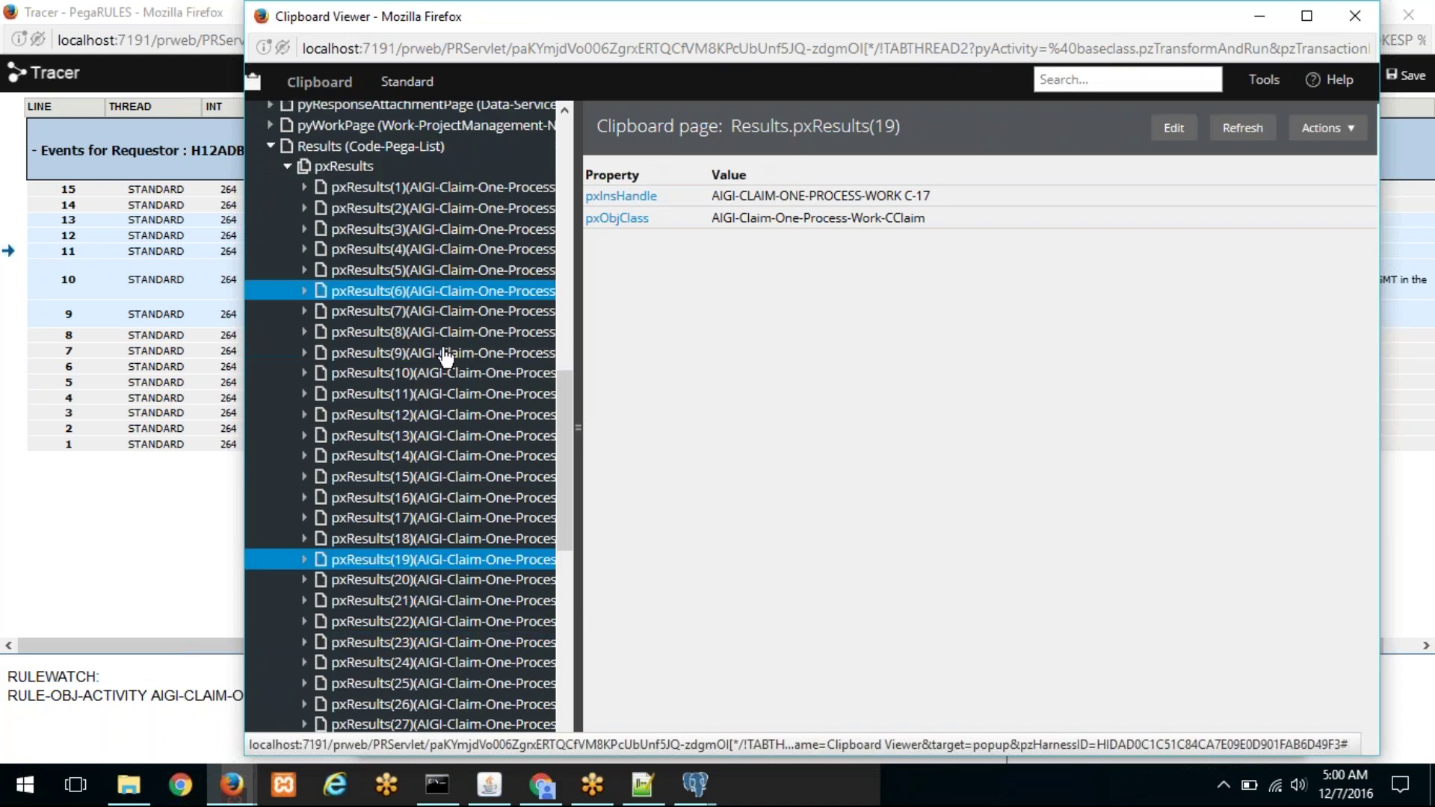
click(449, 482)
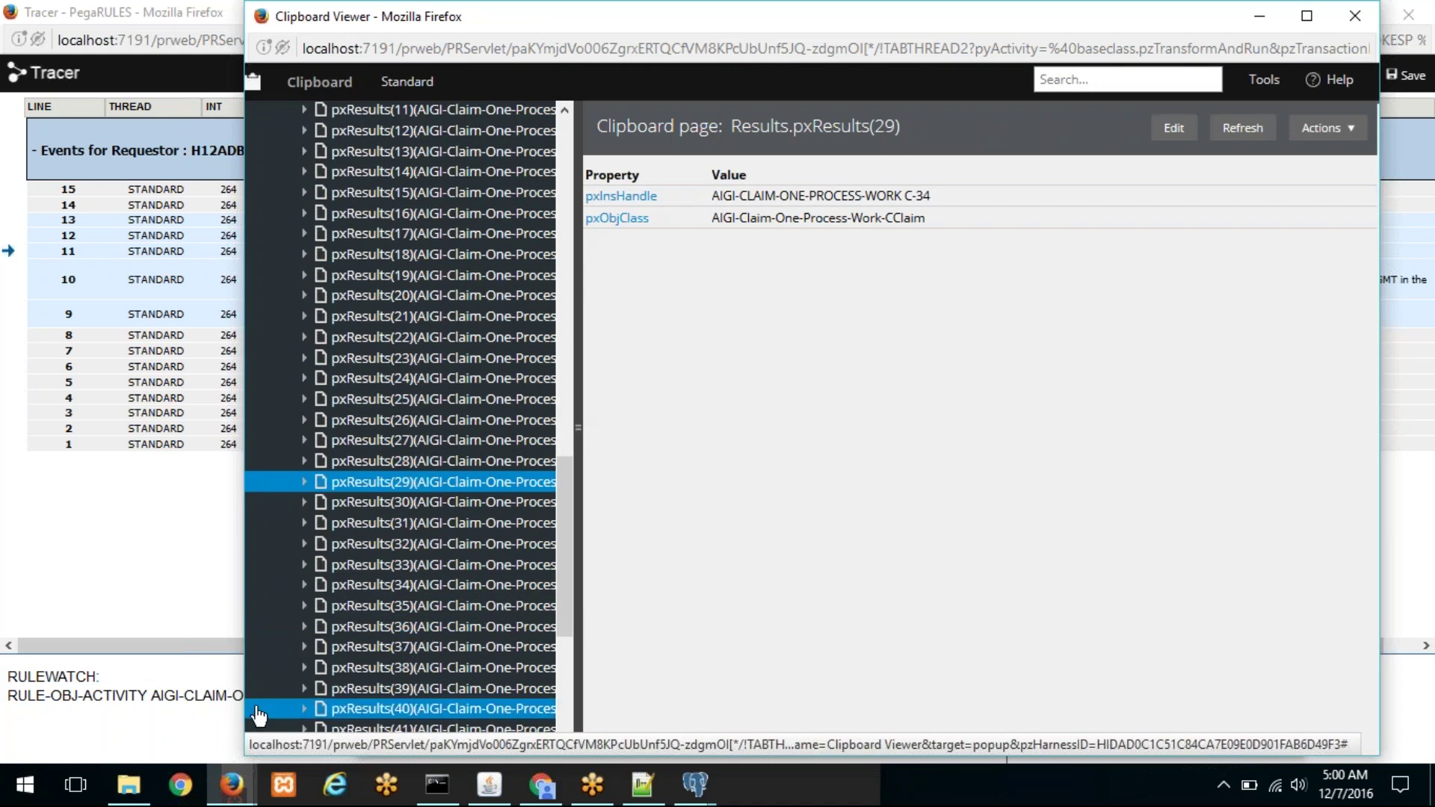
Step: Return to Designer Studio's Connect SQL instances list
mouse_move(231, 770)
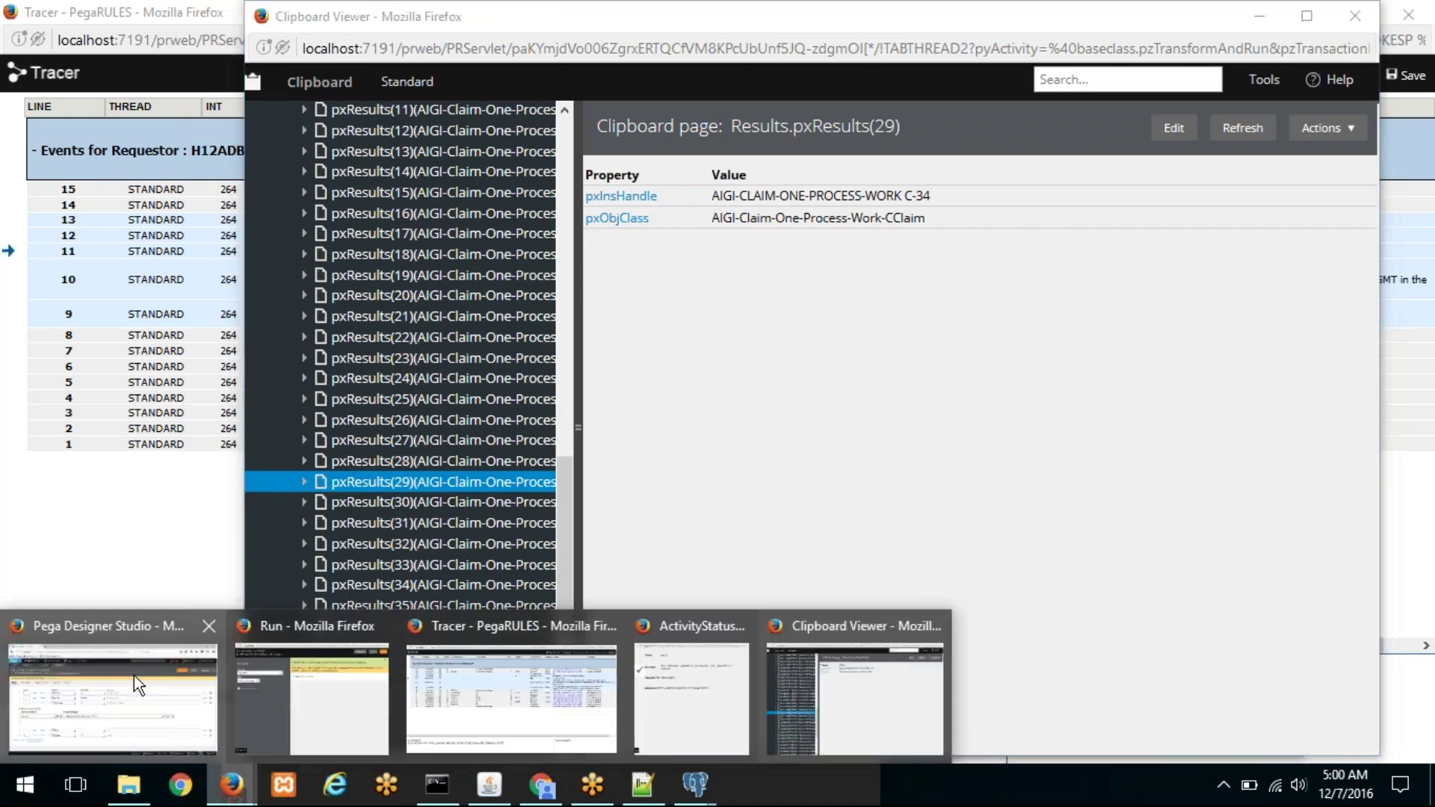
click(133, 676)
click(248, 142)
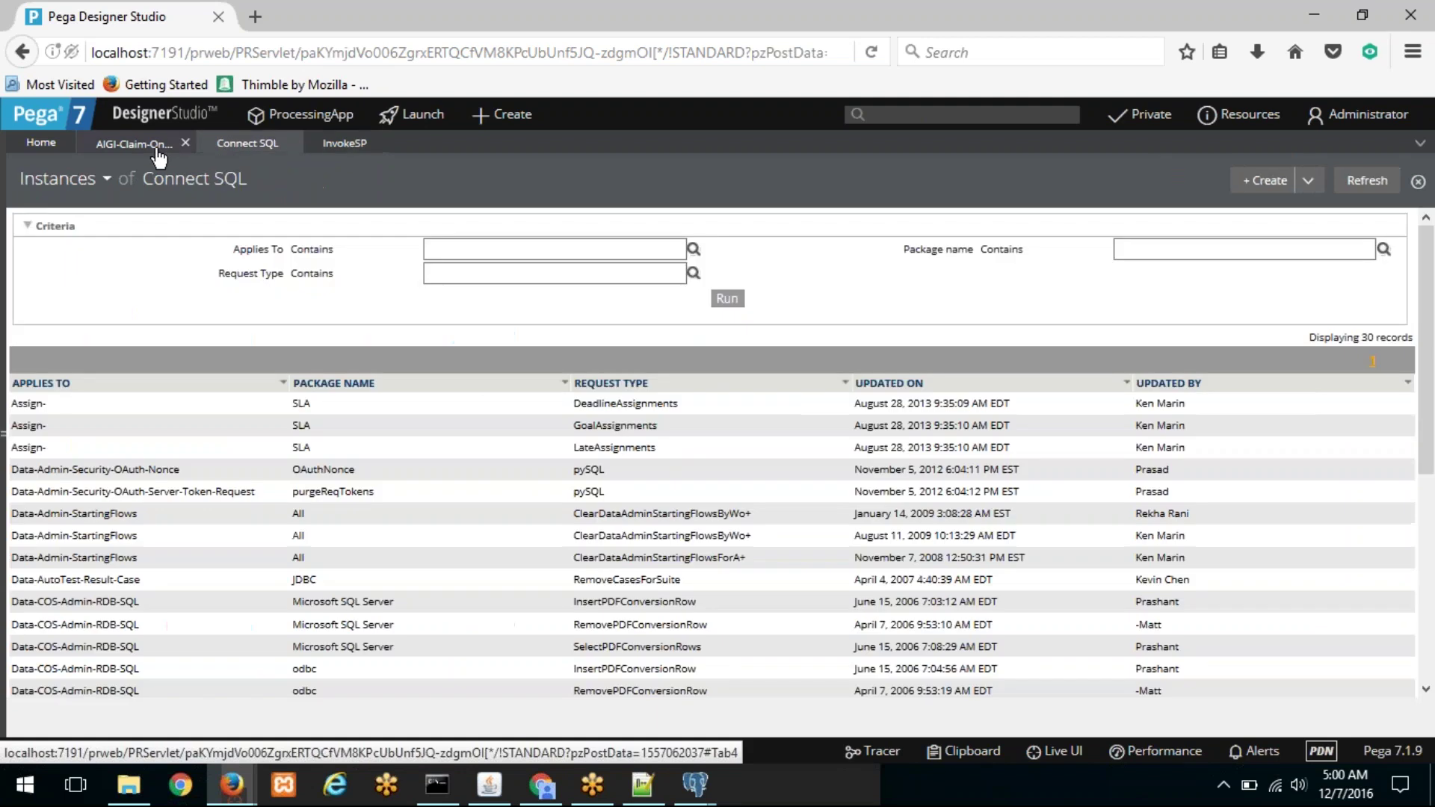
Step: Go back to the GetTotalRecords Connect SQL rule and open the CClaim class definition
click(156, 149)
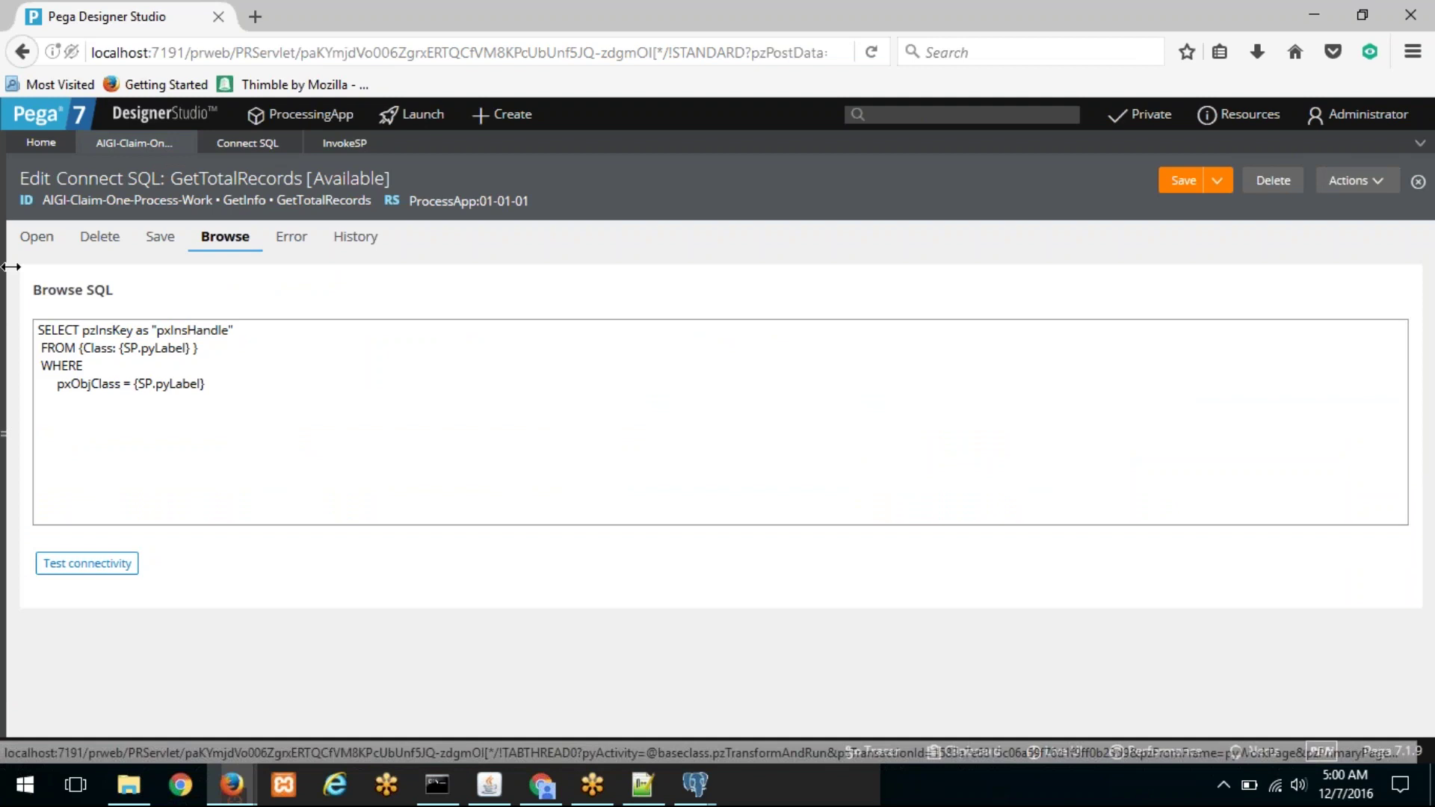
mouse_move(21, 263)
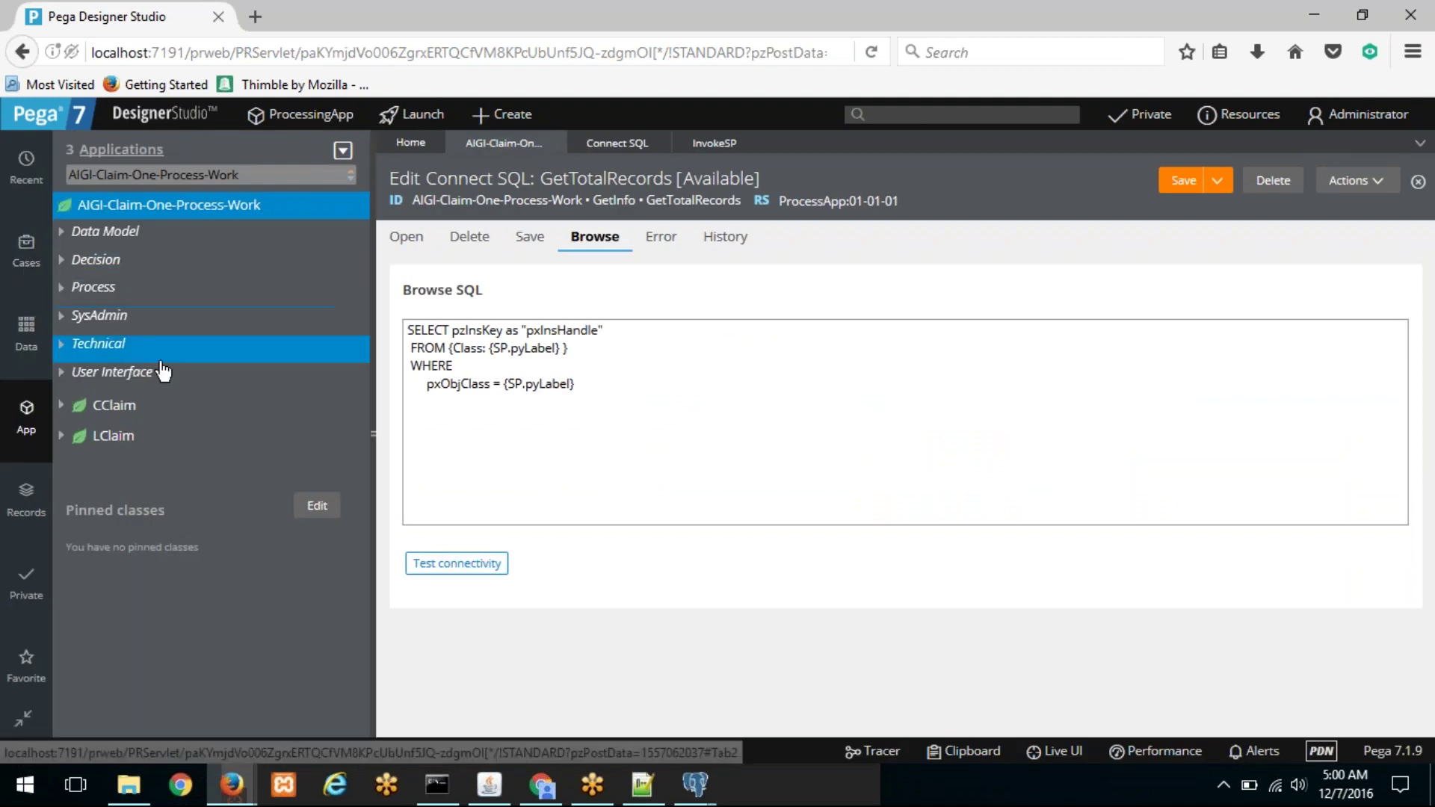
right_click(120, 411)
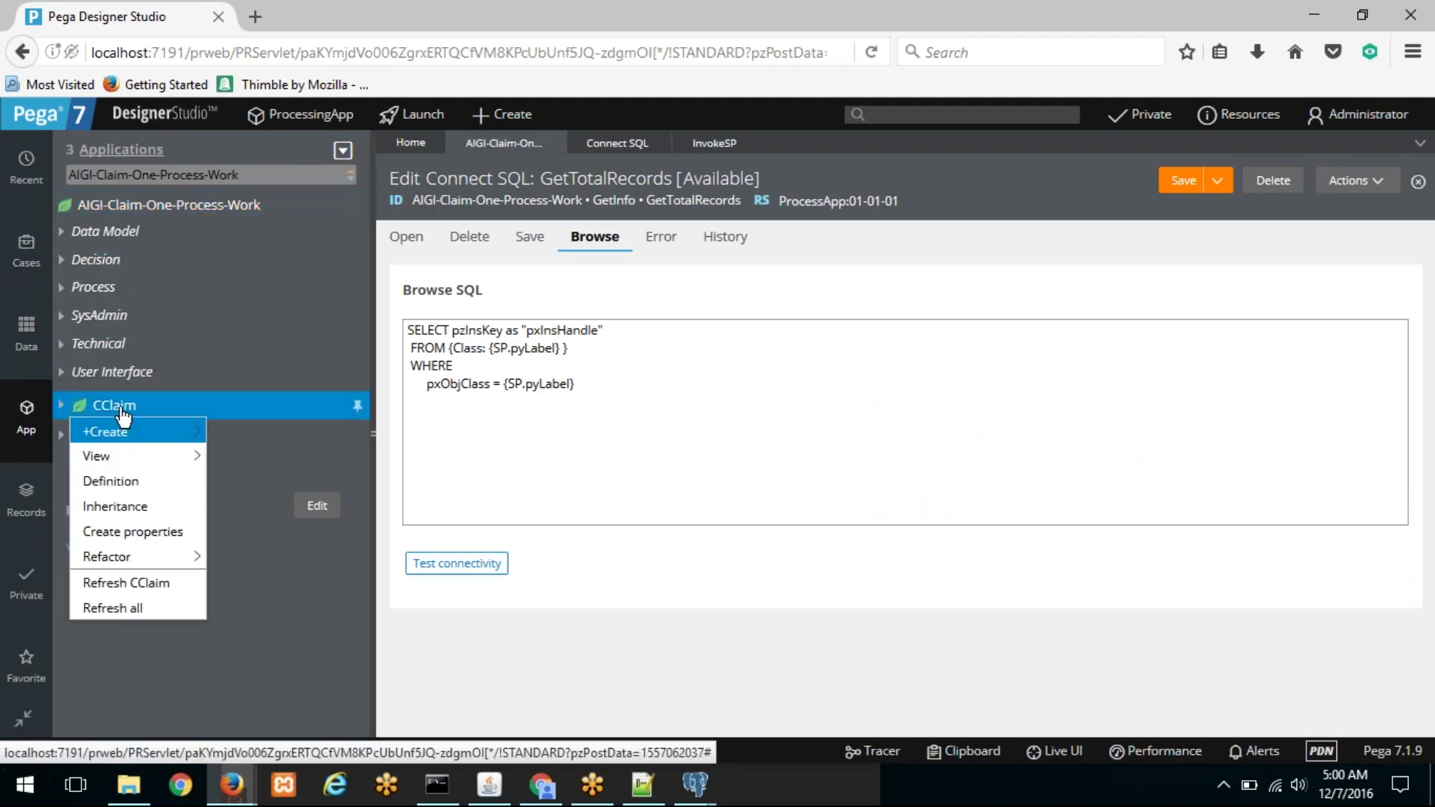
click(130, 485)
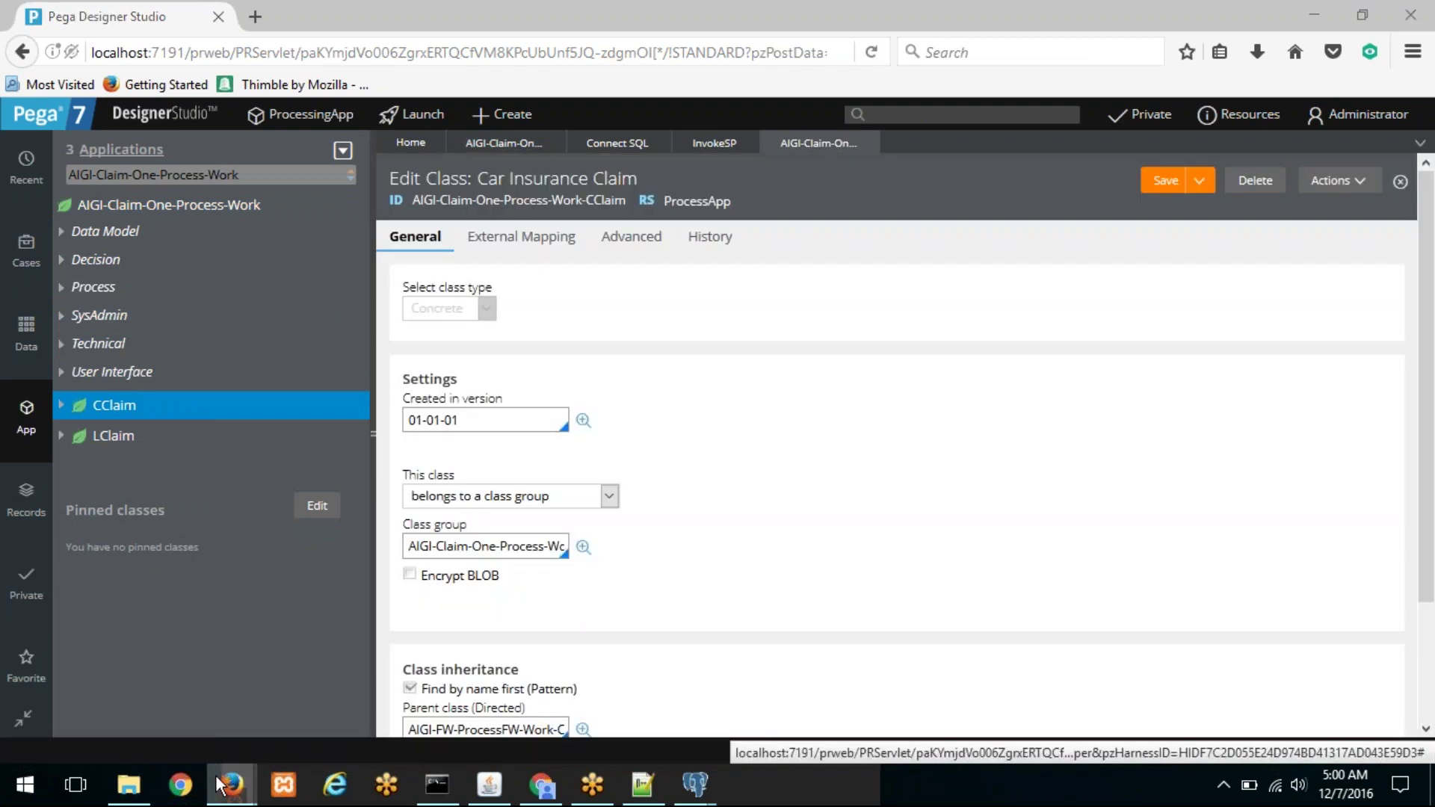
Step: Recheck the table name in the row 11 SQL event in the Tracer
mouse_move(231, 785)
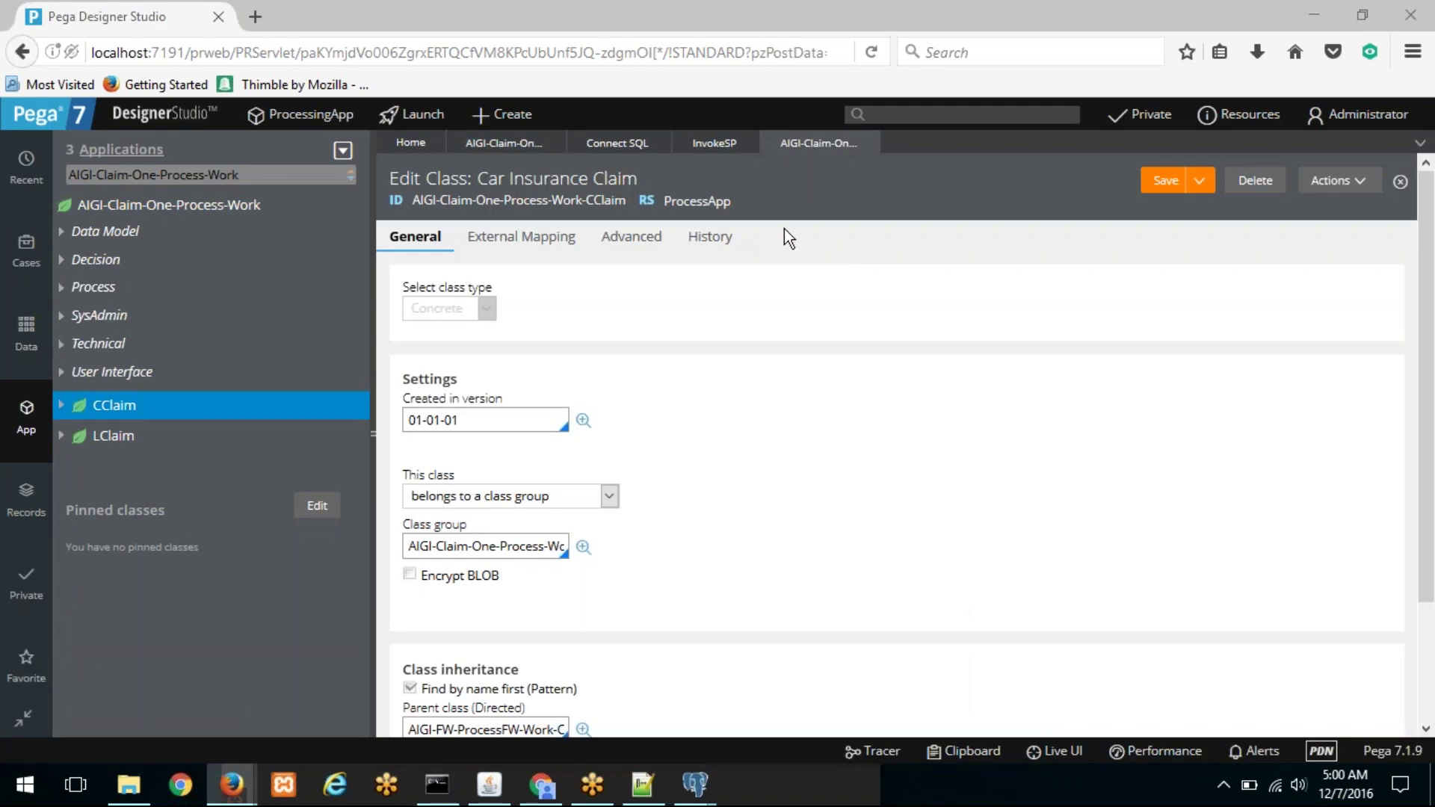
click(232, 785)
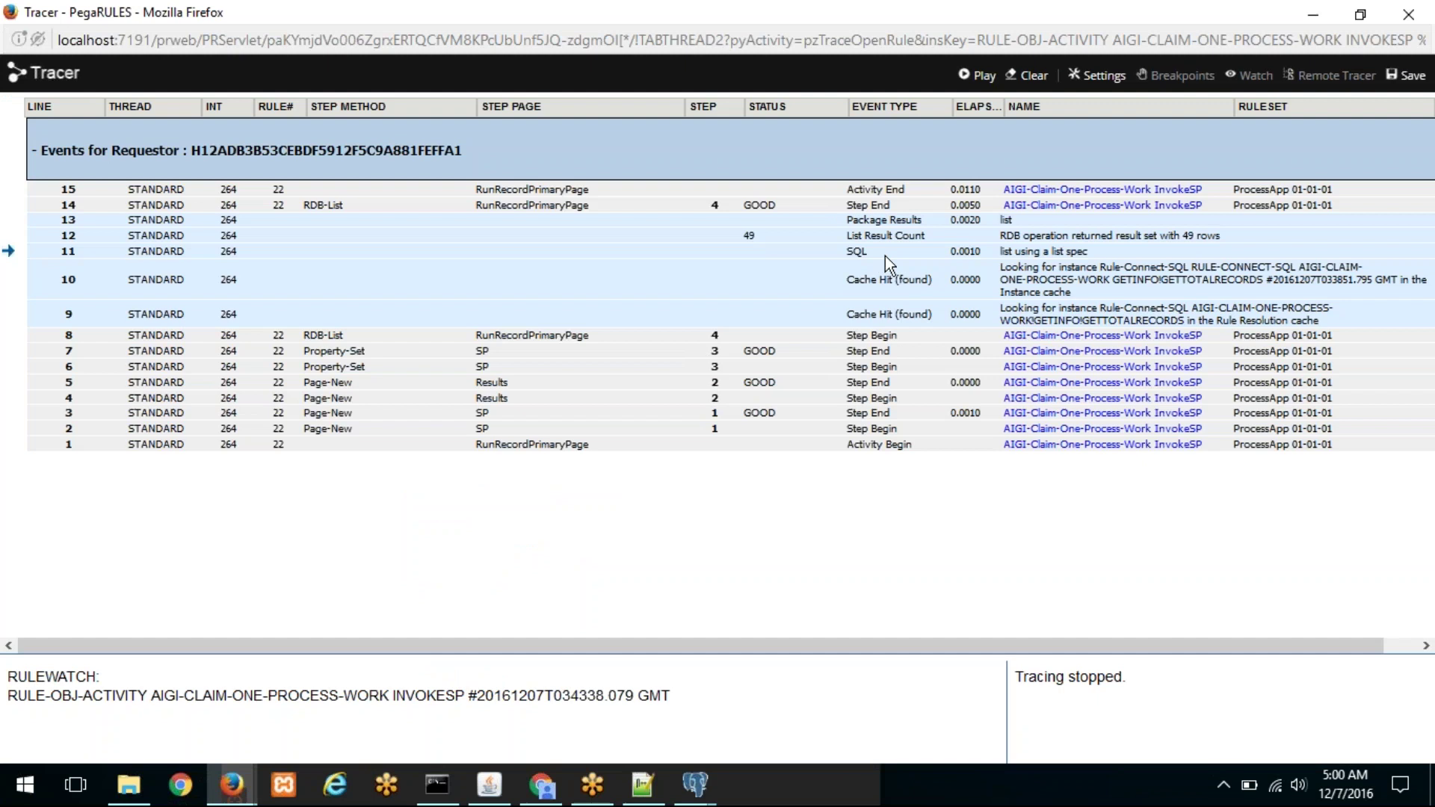
click(858, 251)
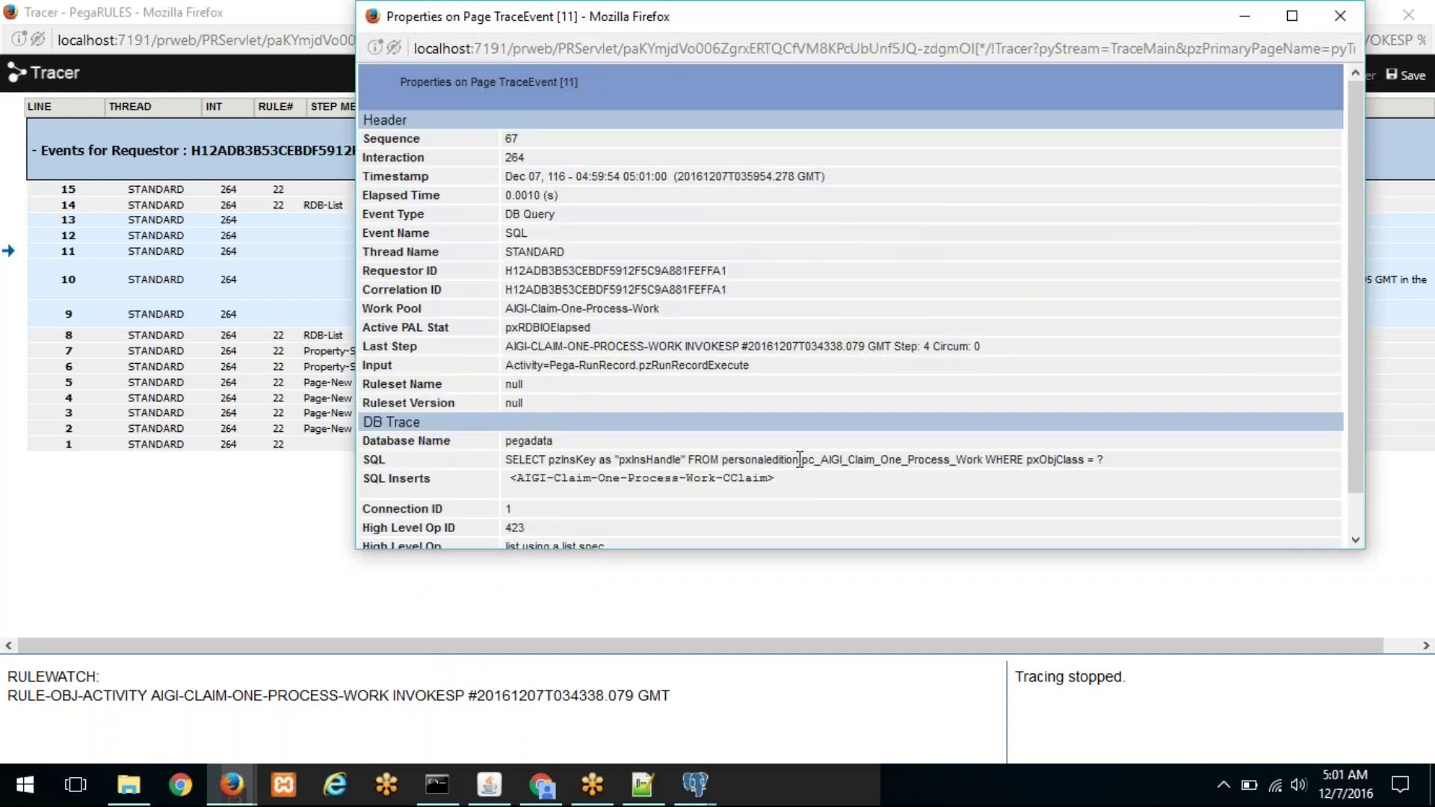
drag(801, 459, 981, 461)
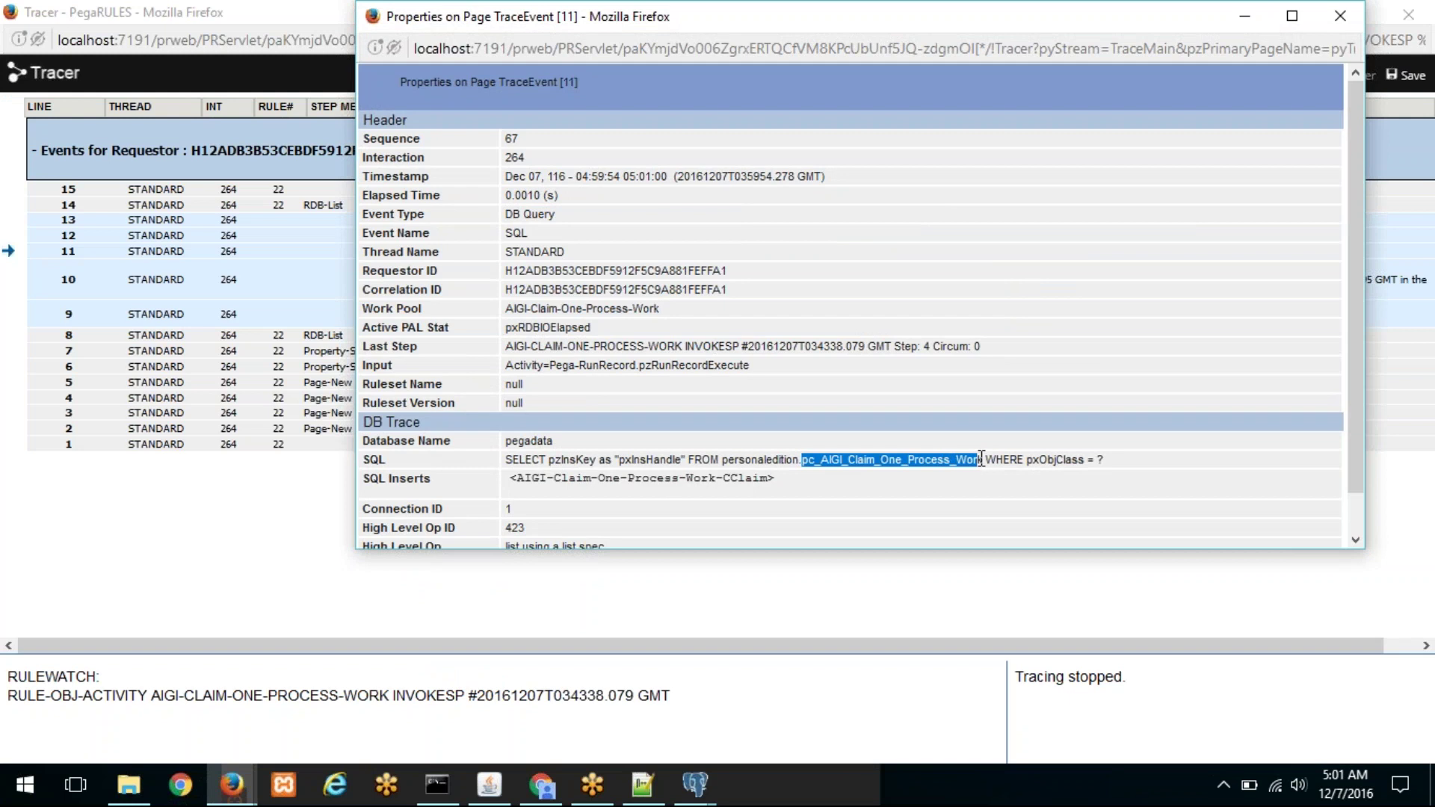
click(1339, 18)
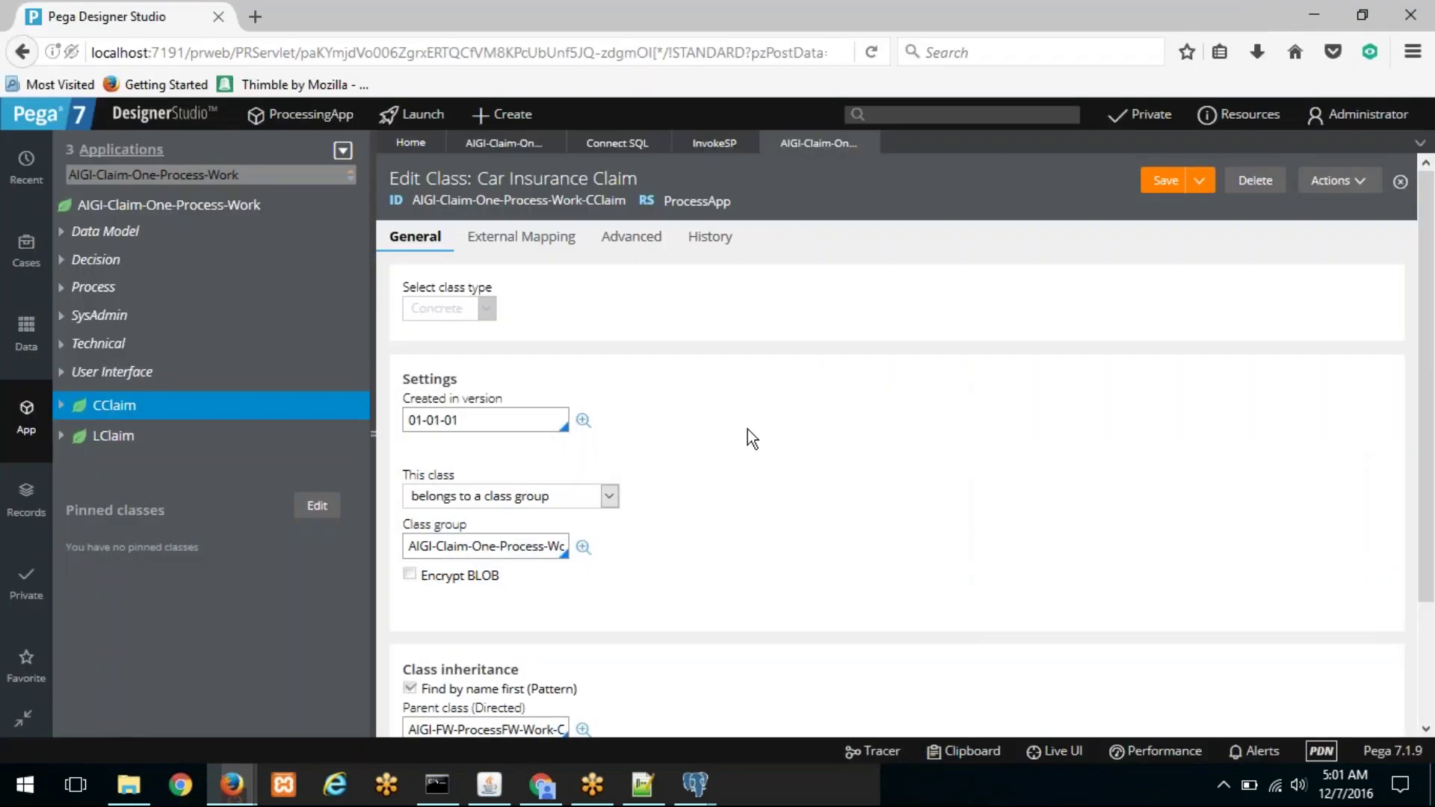
Step: Test the CClaim connection and confirm it maps to pc_AIGI_Claim_One_Process_Work in PegaDATA
scroll(718, 441, down, 2)
scroll(616, 308, up, 2)
right_click(109, 410)
click(769, 383)
scroll(687, 474, down, 2)
click(475, 684)
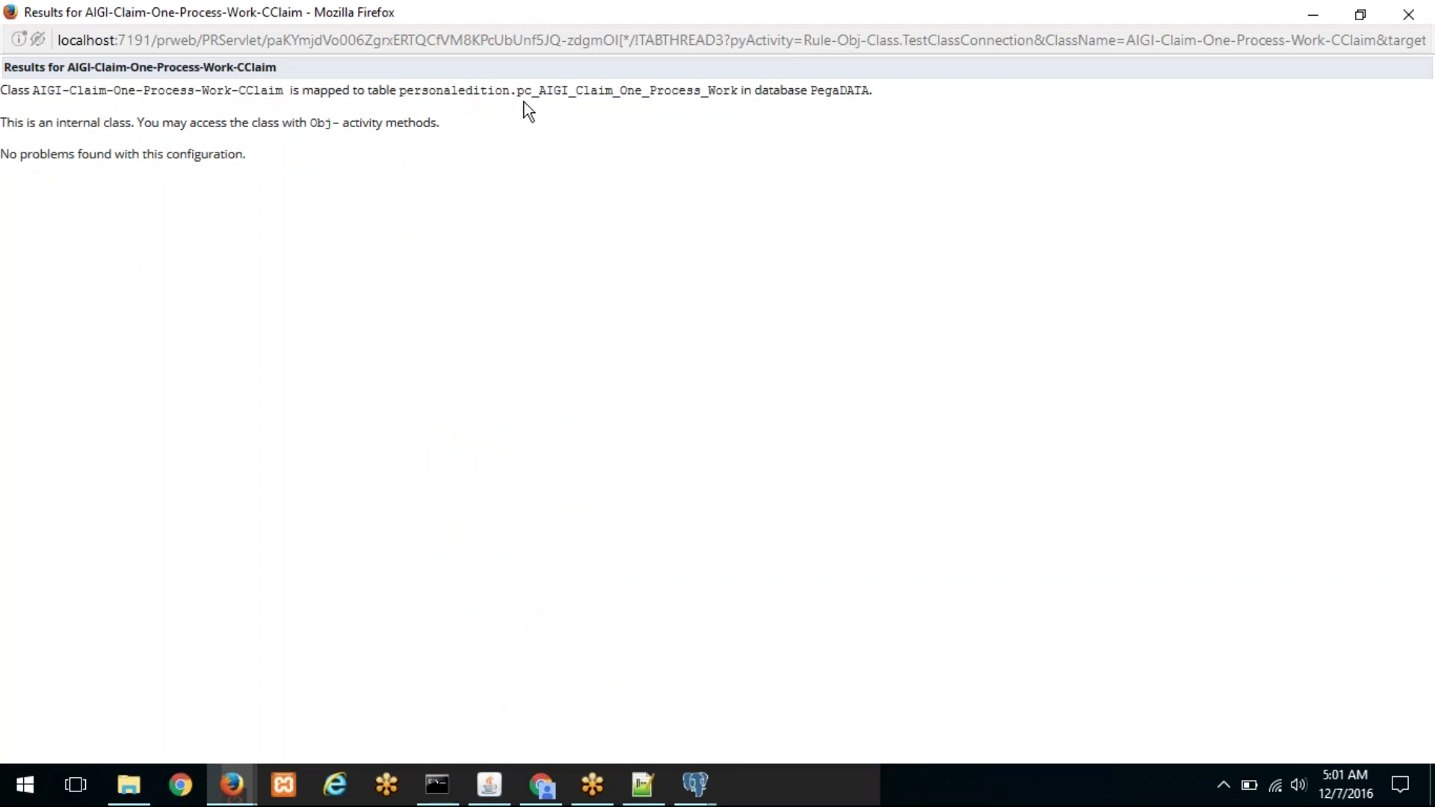
double_click(569, 91)
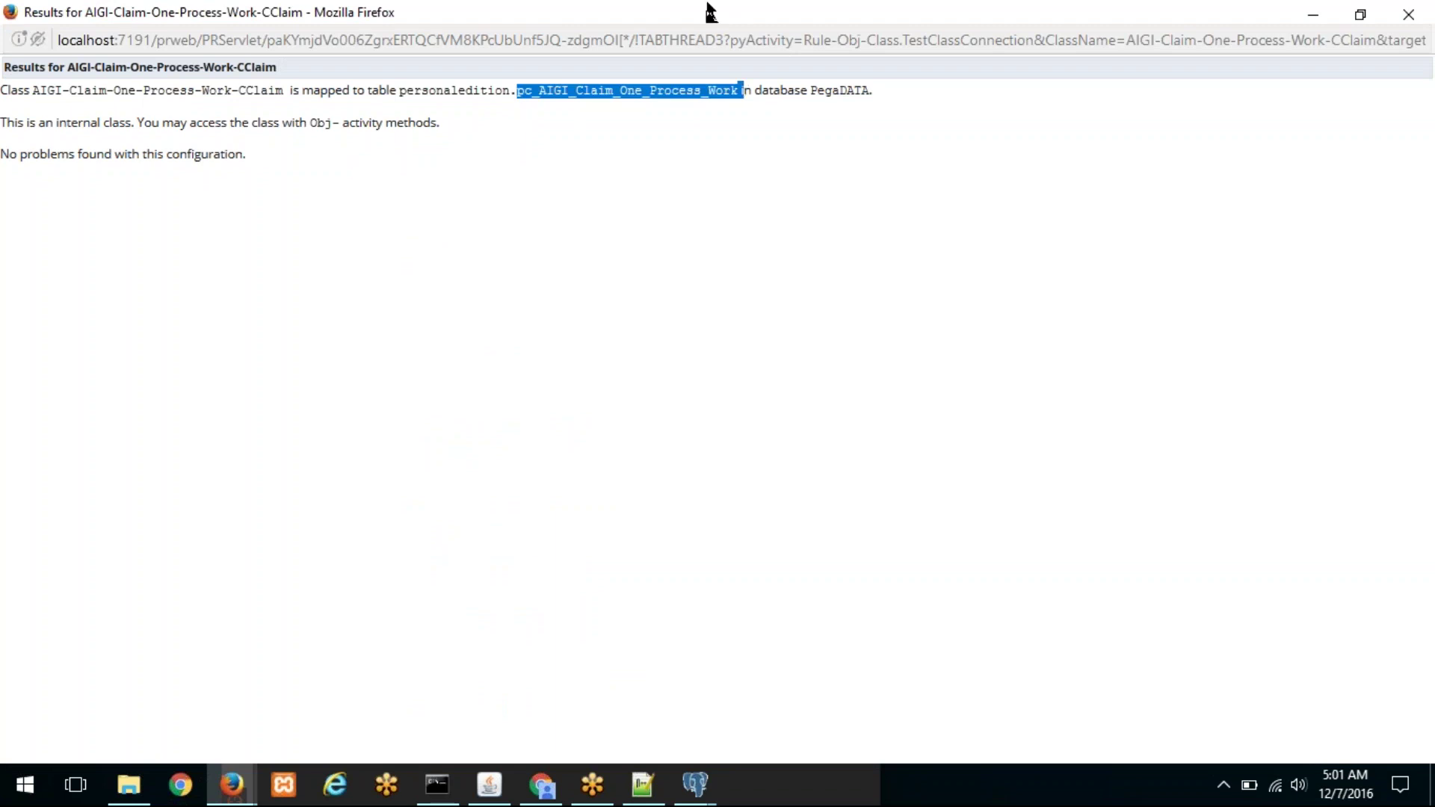
double_click(711, 12)
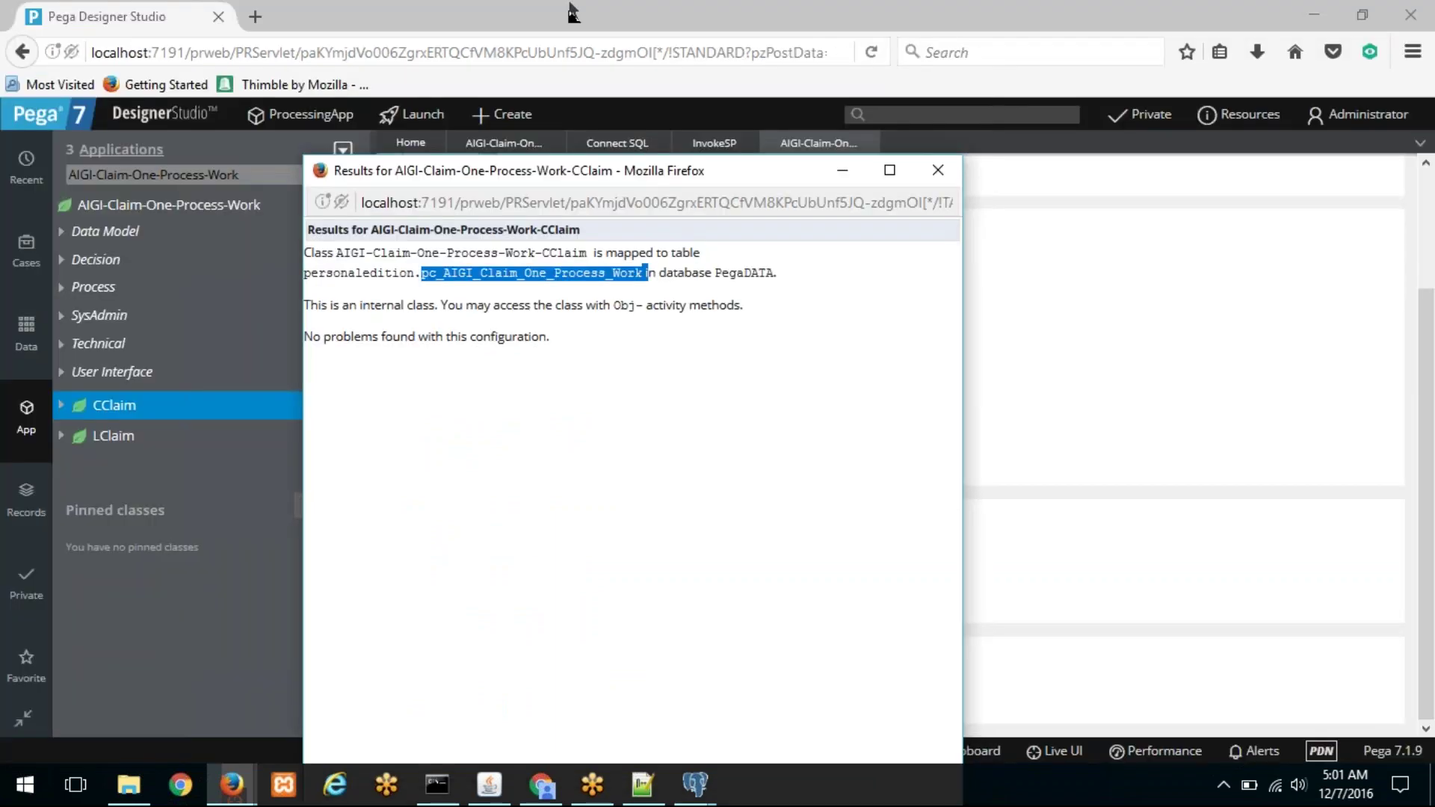
click(617, 14)
mouse_move(247, 785)
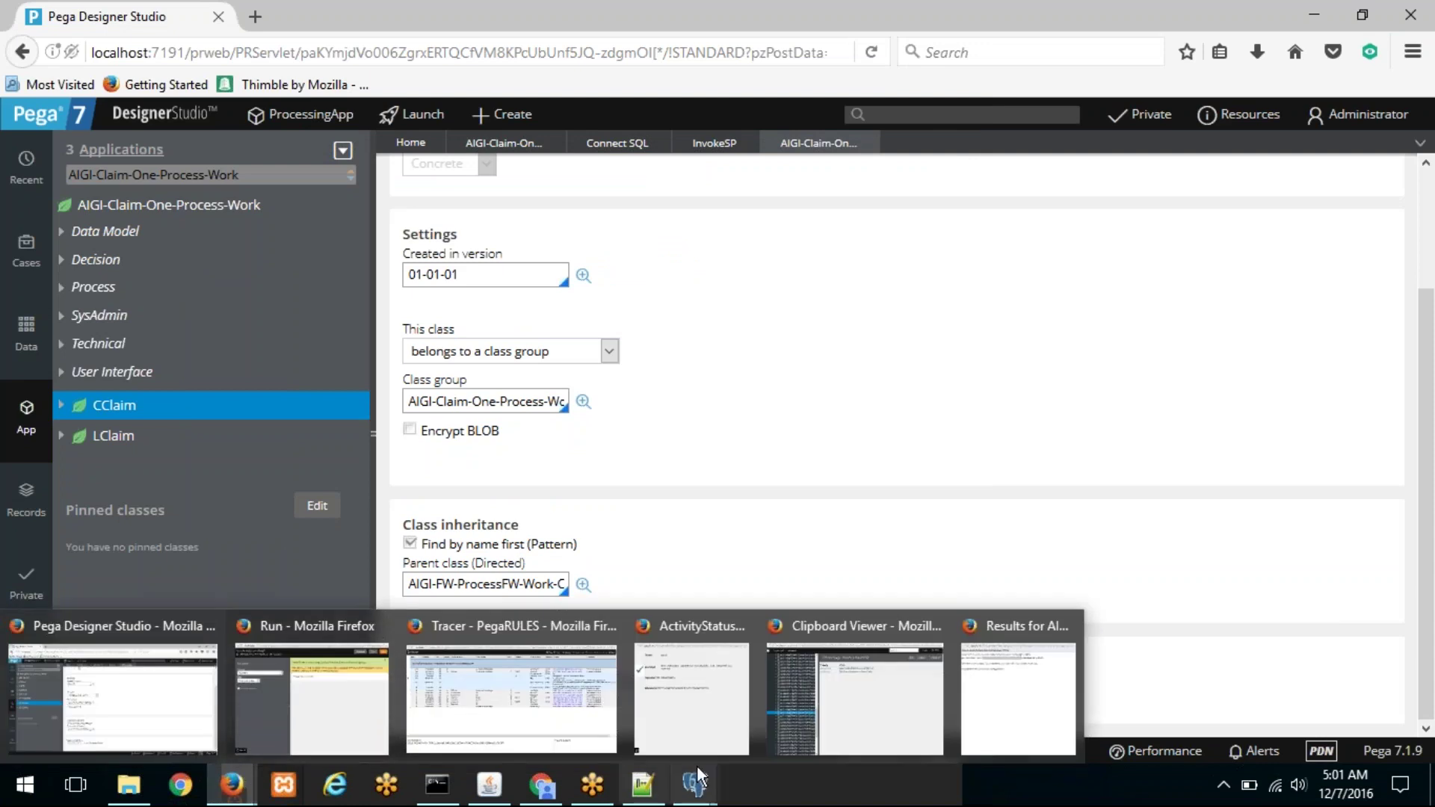
Step: Switch to the notes spreadsheet and select the delete query in cell B13 of the D25 sheet
mouse_move(696, 777)
click(600, 670)
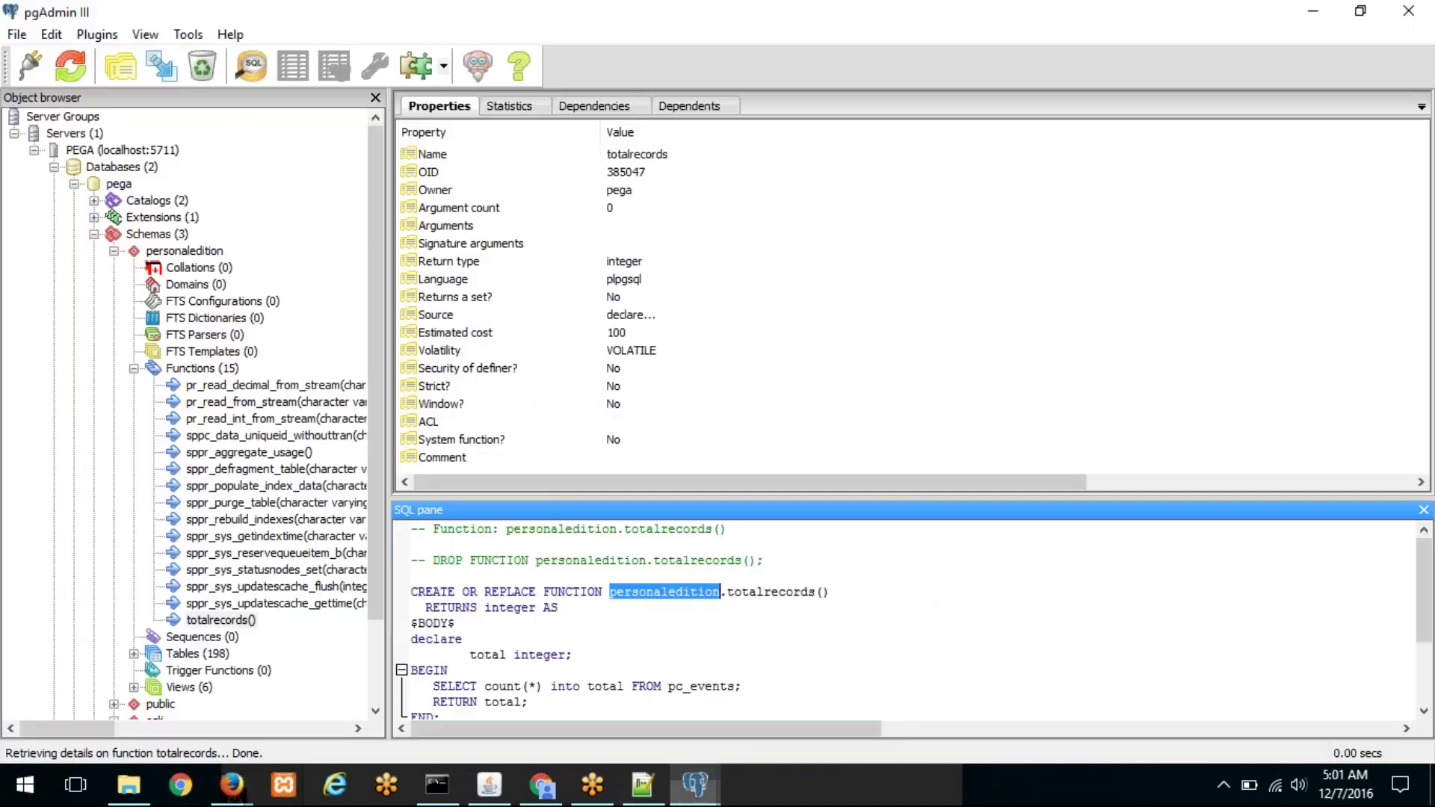
click(544, 785)
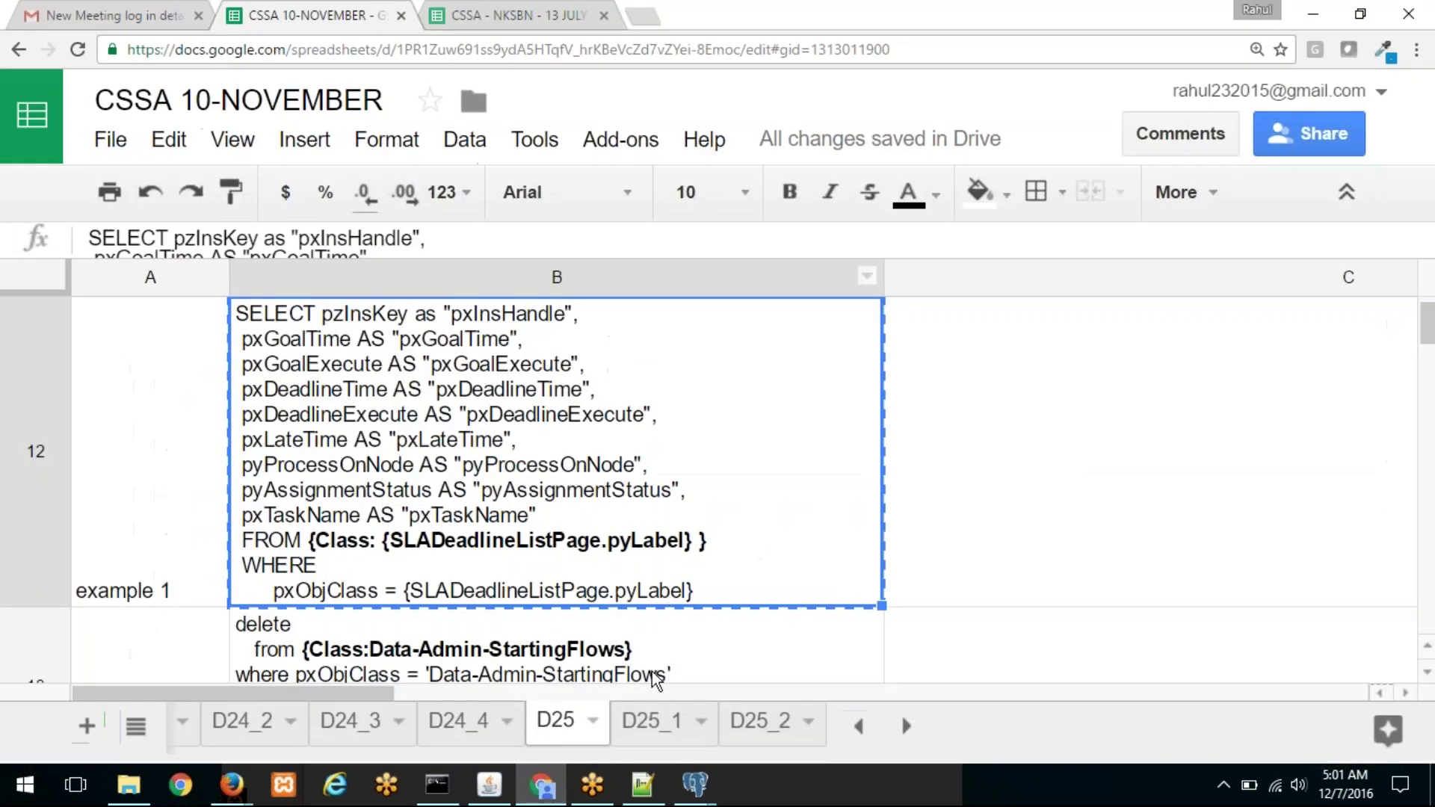
click(650, 729)
click(583, 726)
scroll(278, 568, down, 1)
scroll(278, 568, down, 1)
scroll(282, 560, up, 2)
scroll(338, 619, down, 1)
click(374, 378)
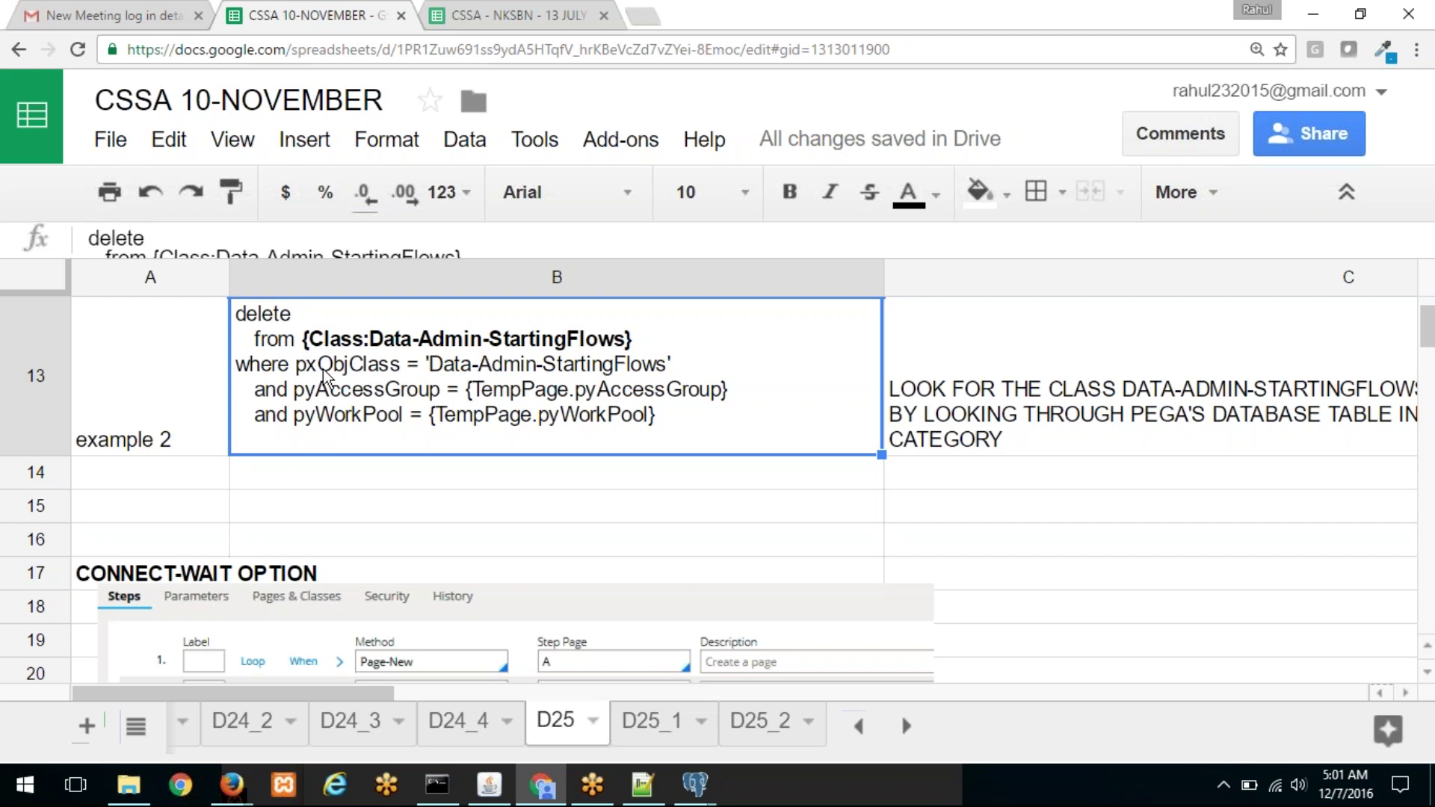
Step: On the D25_1 sheet, select the CREATE DATABASE "pegaDB_1" script text in cell B5
click(642, 721)
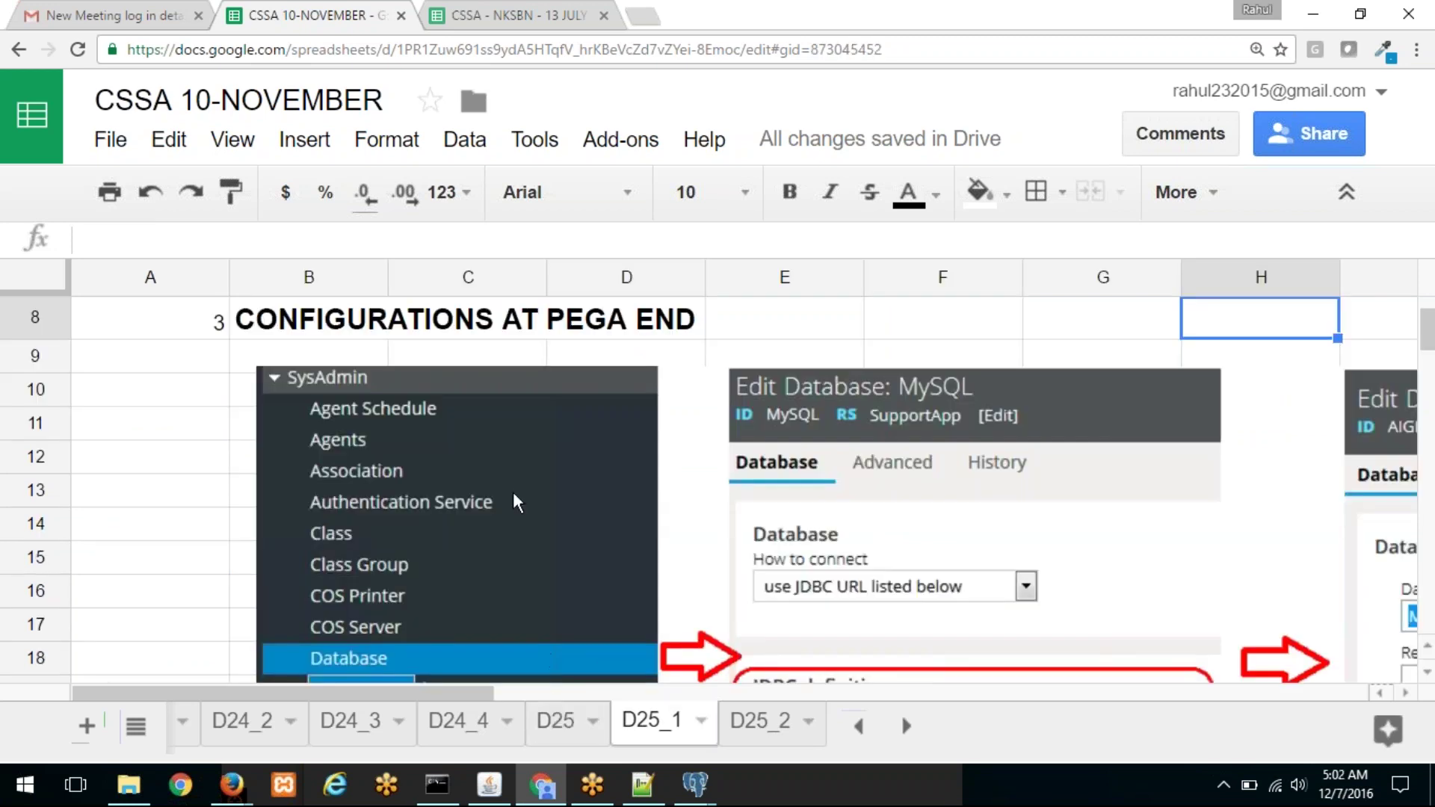
scroll(501, 523, up, 3)
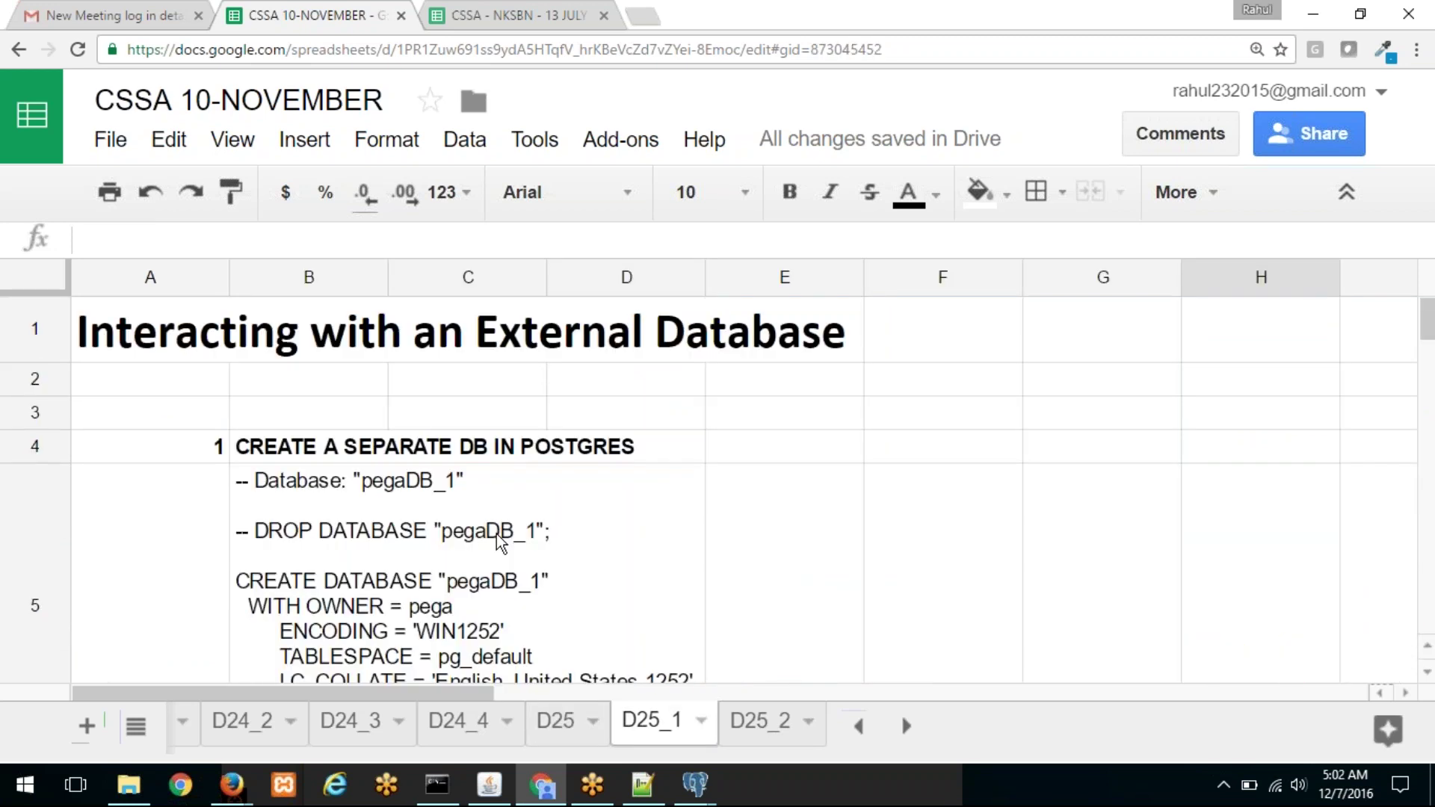
click(385, 511)
scroll(284, 322, down, 3)
scroll(286, 340, up, 2)
scroll(288, 342, up, 1)
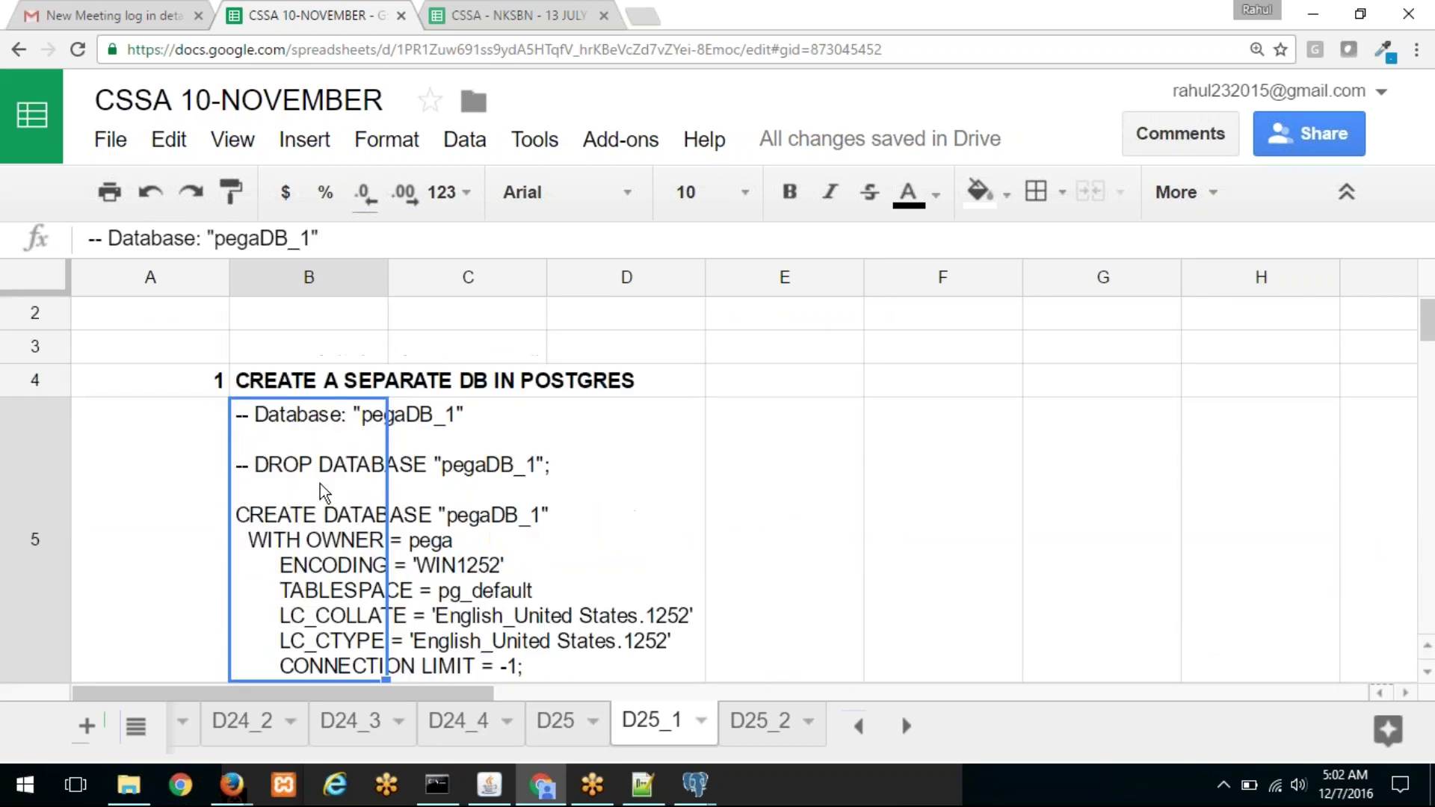
double_click(324, 494)
drag(523, 623, 182, 359)
key(ctrl+c)
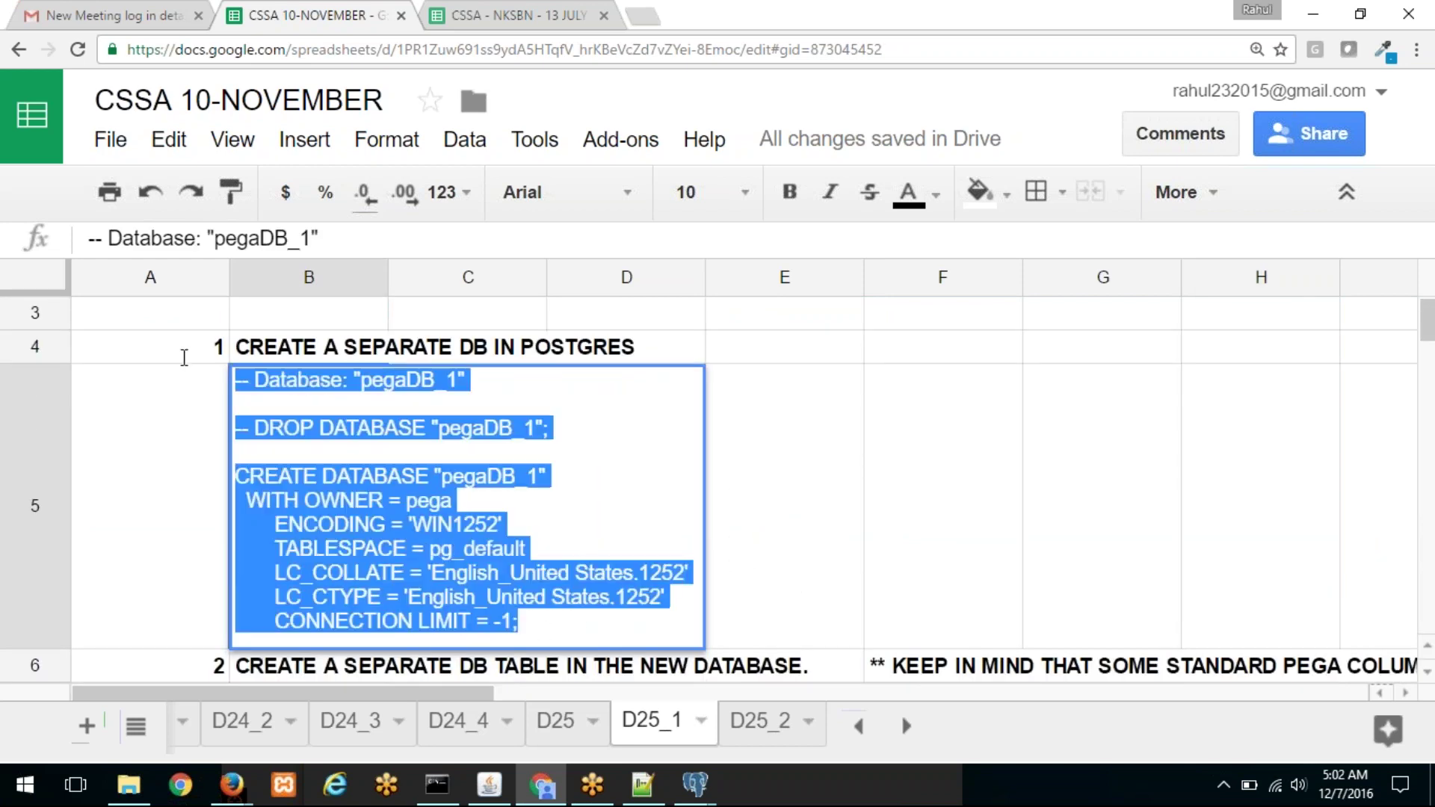
click(709, 796)
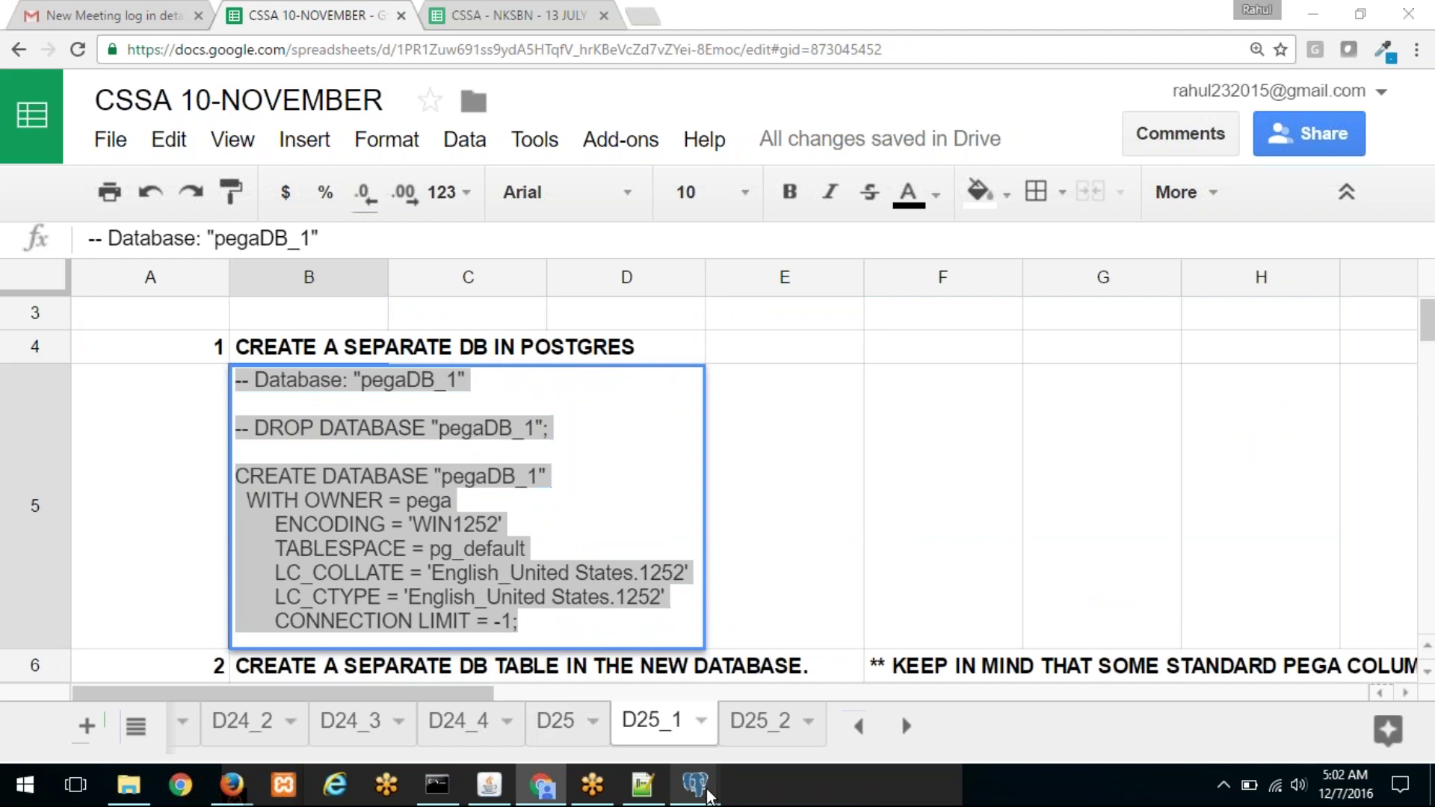
click(722, 717)
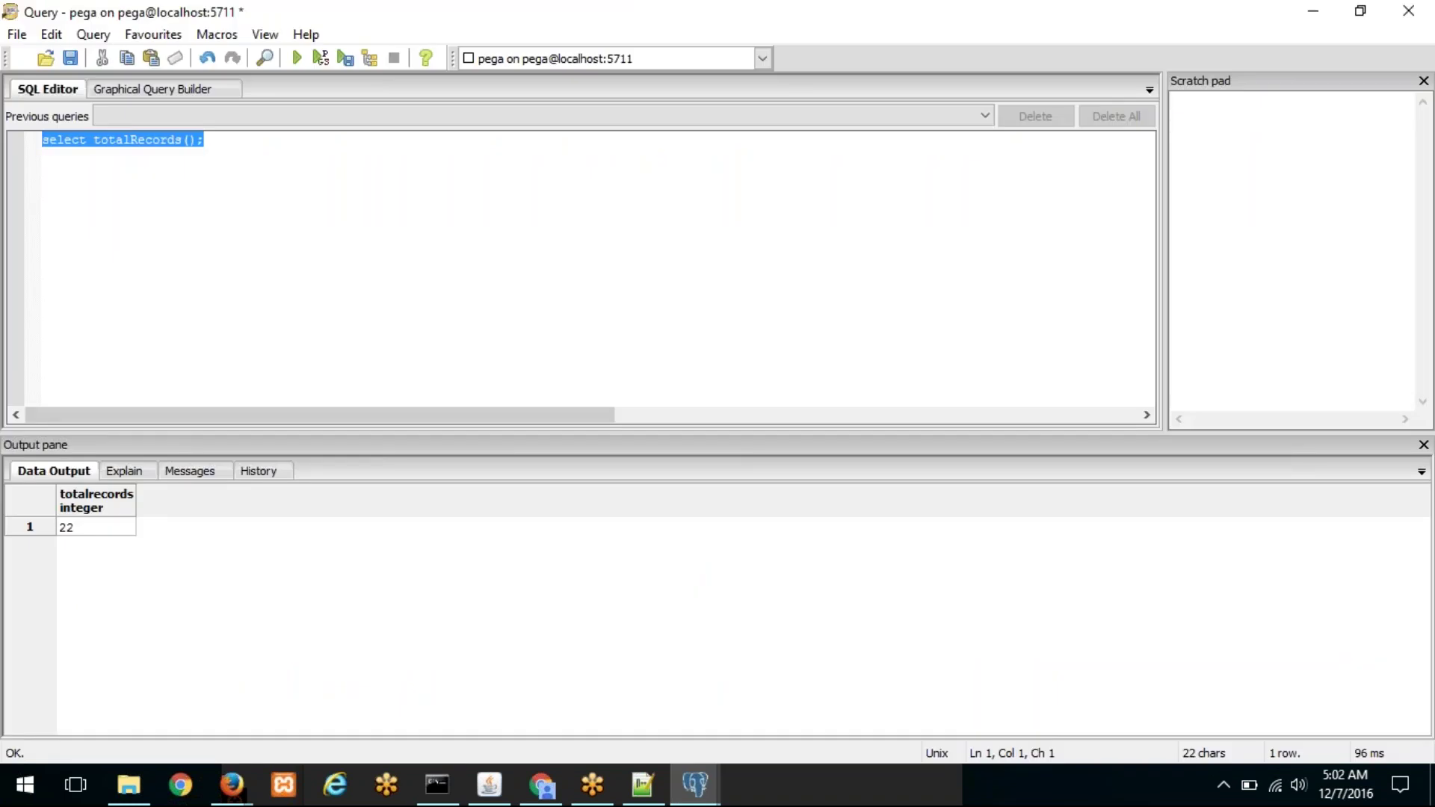
Step: Paste the CREATE DATABASE "pegaDB_1" script over the old query and execute it
key(ctrl+v)
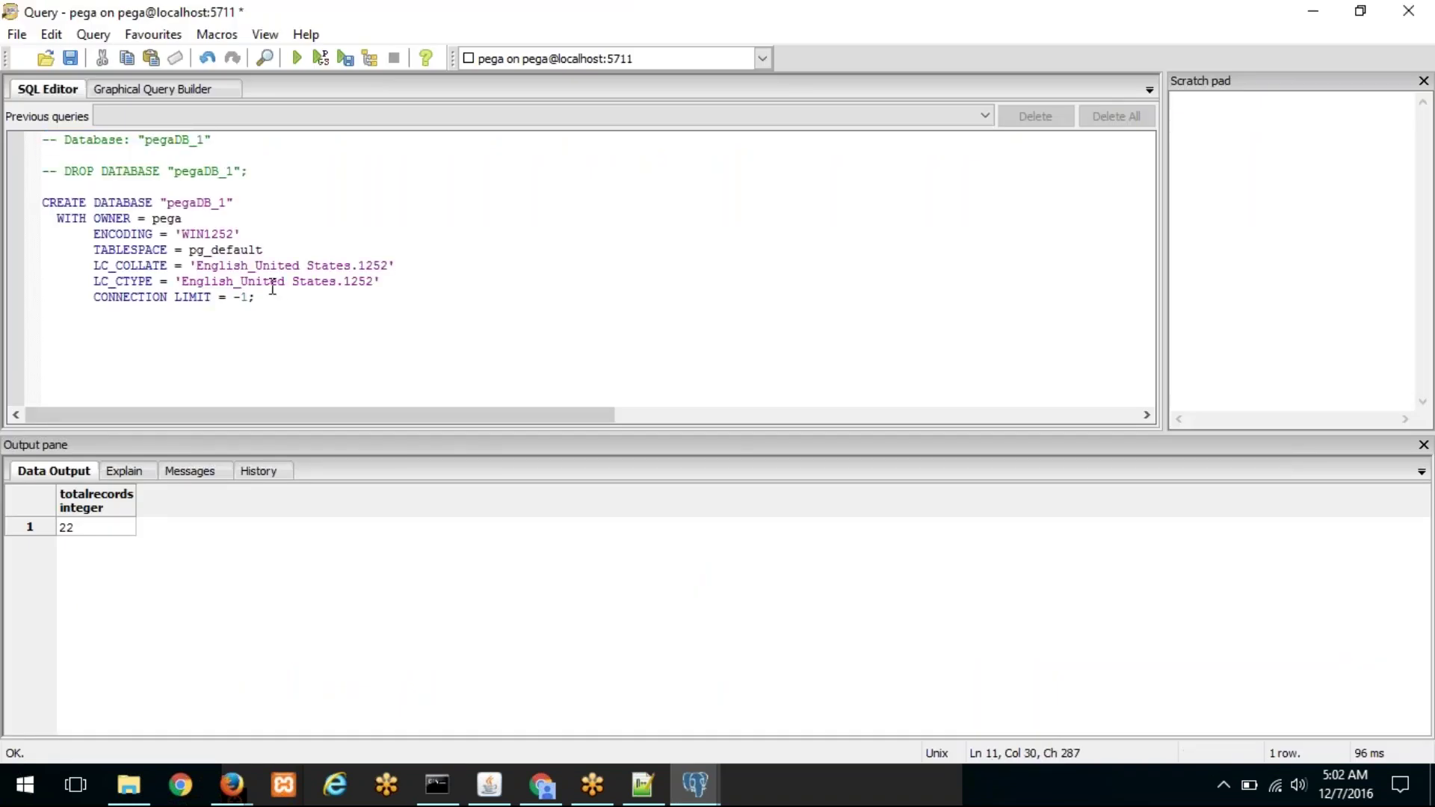
click(225, 204)
drag(256, 300, 43, 141)
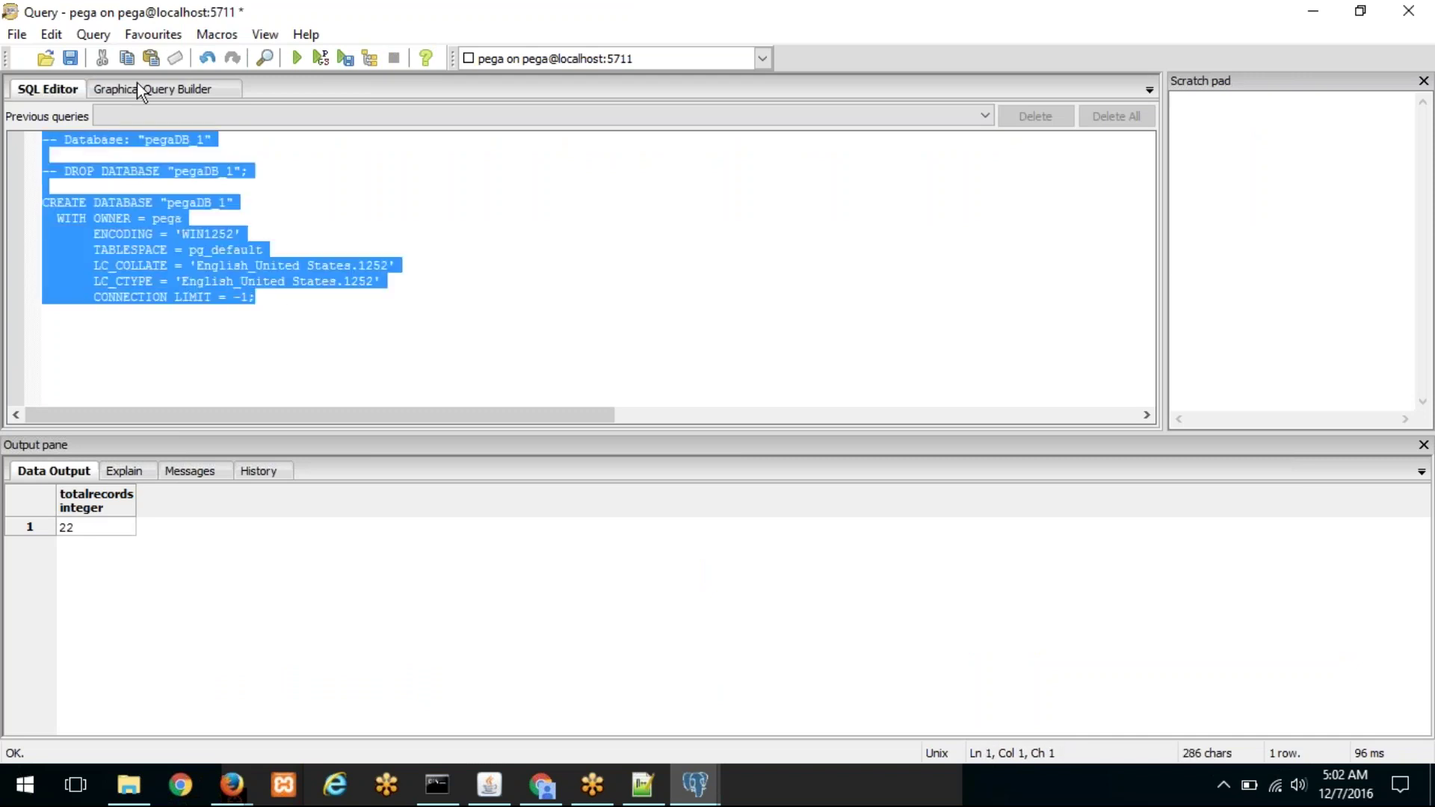
click(297, 58)
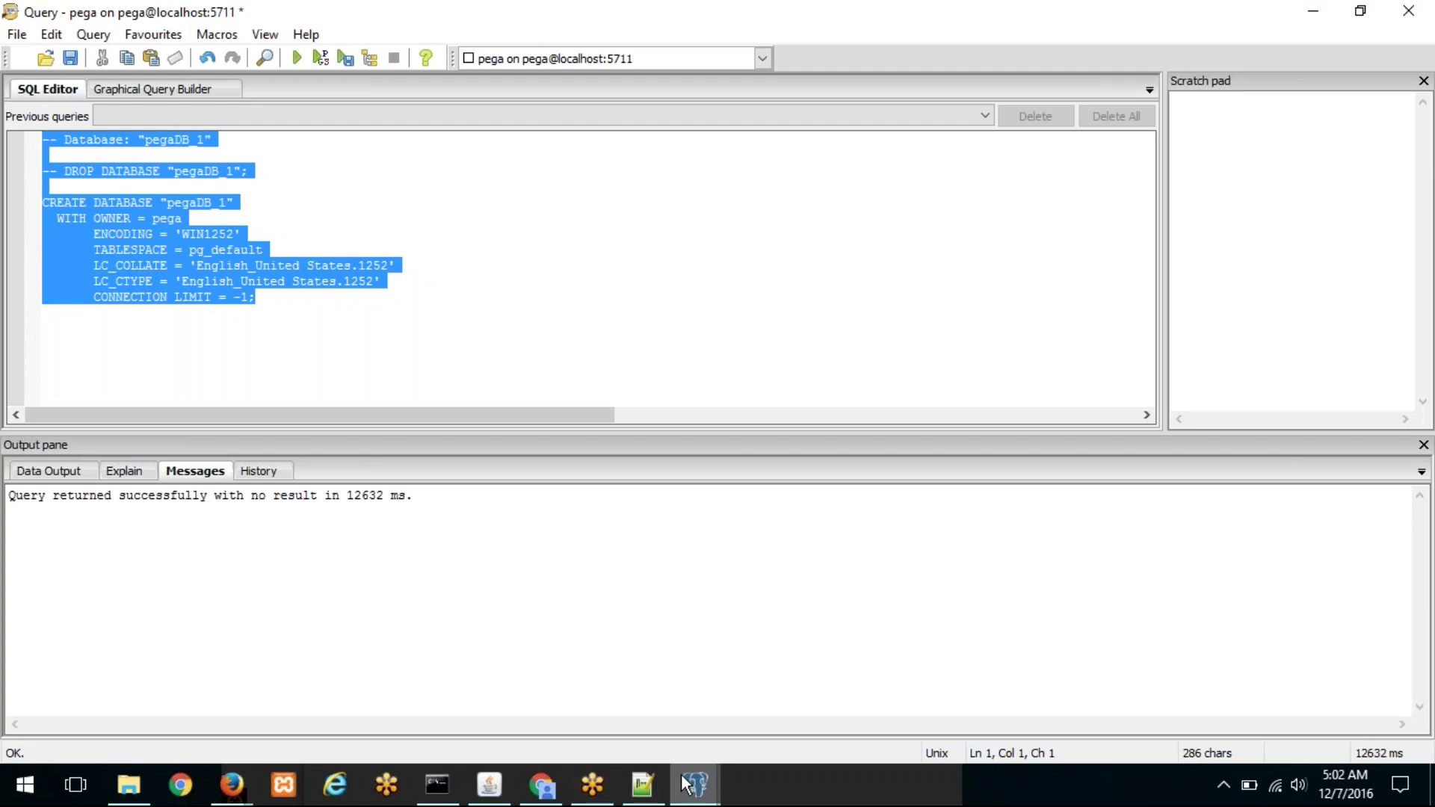
click(541, 785)
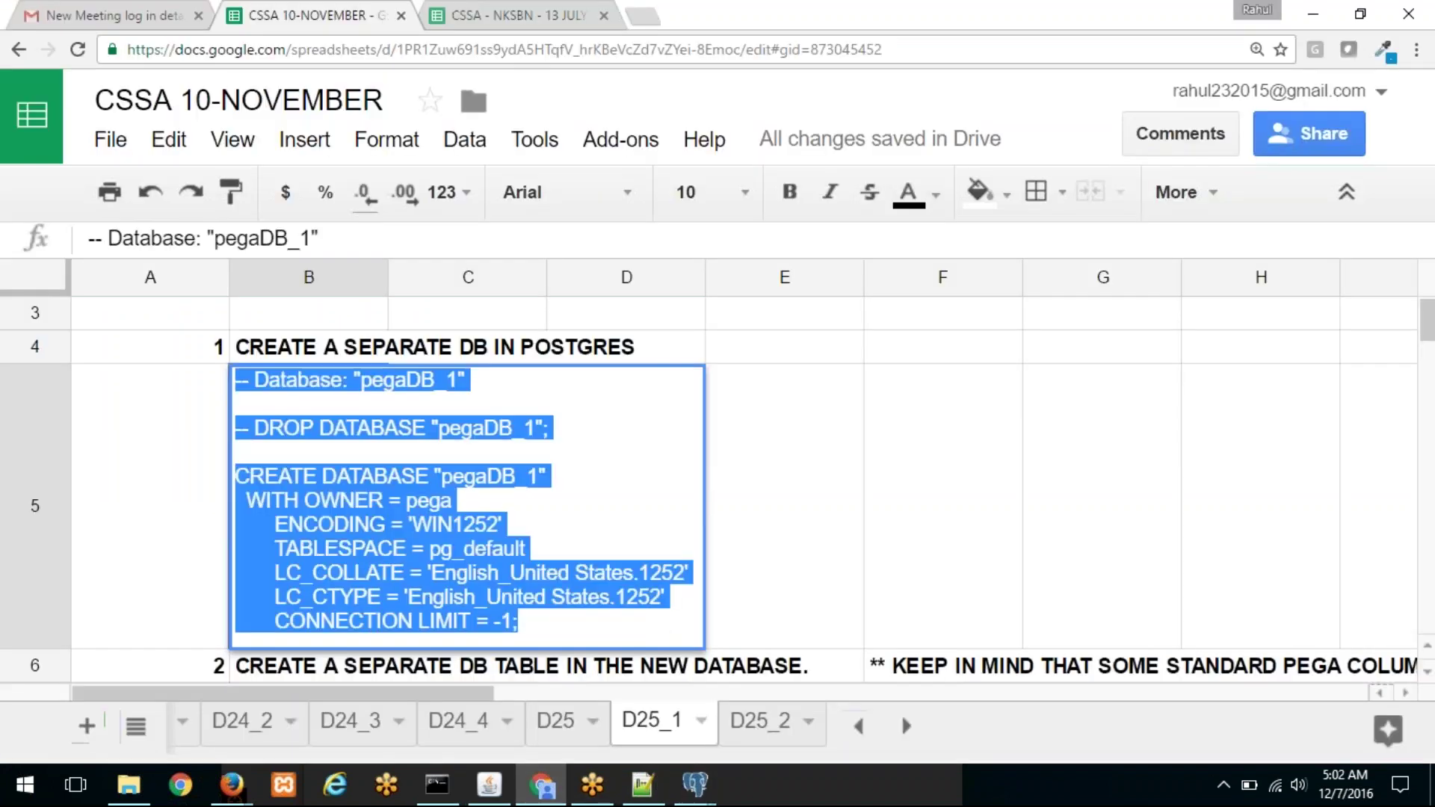
Step: Open the CREATE TABLE public.sampletable script in cell B7 of the sheet
click(135, 352)
scroll(321, 407, down, 3)
double_click(385, 441)
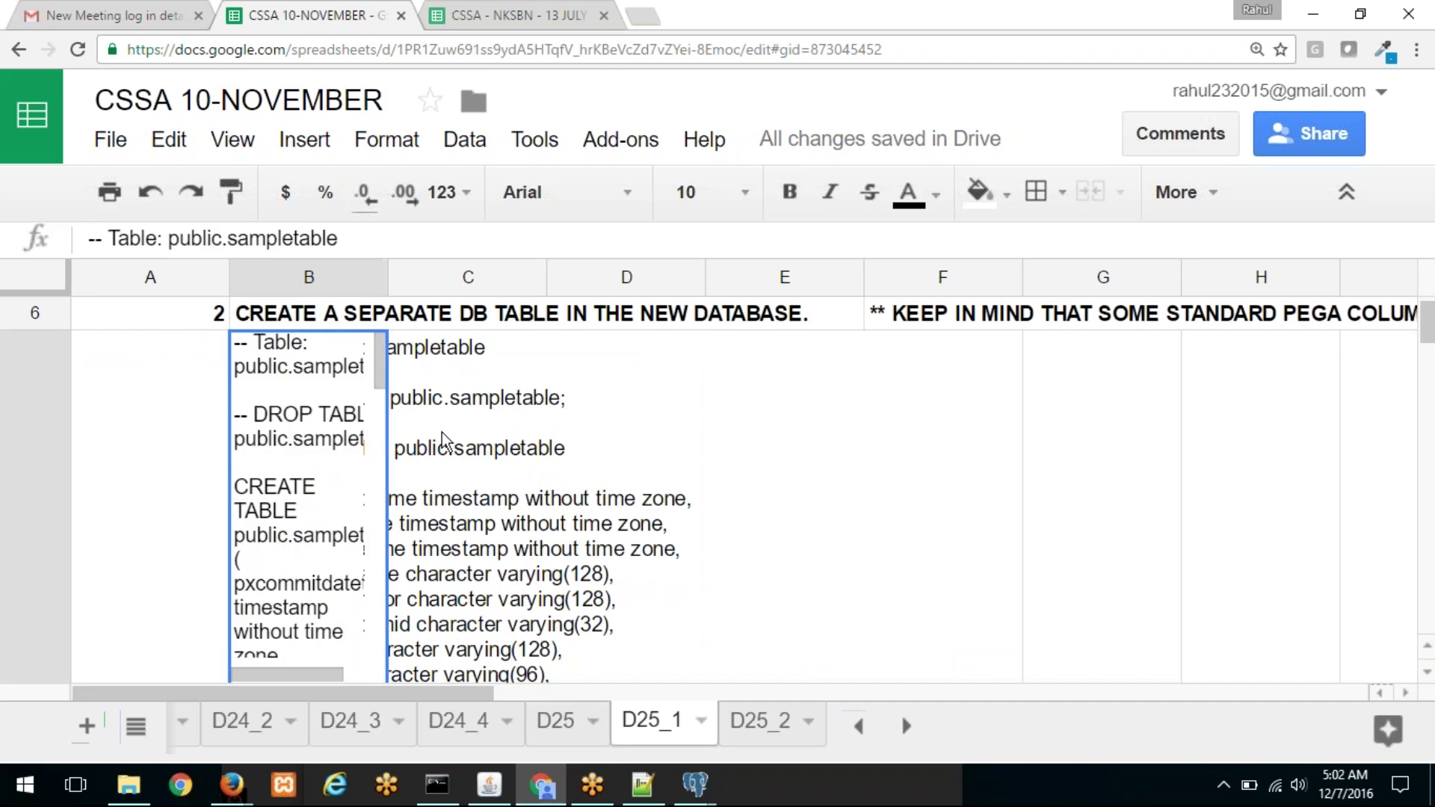
mouse_move(699, 791)
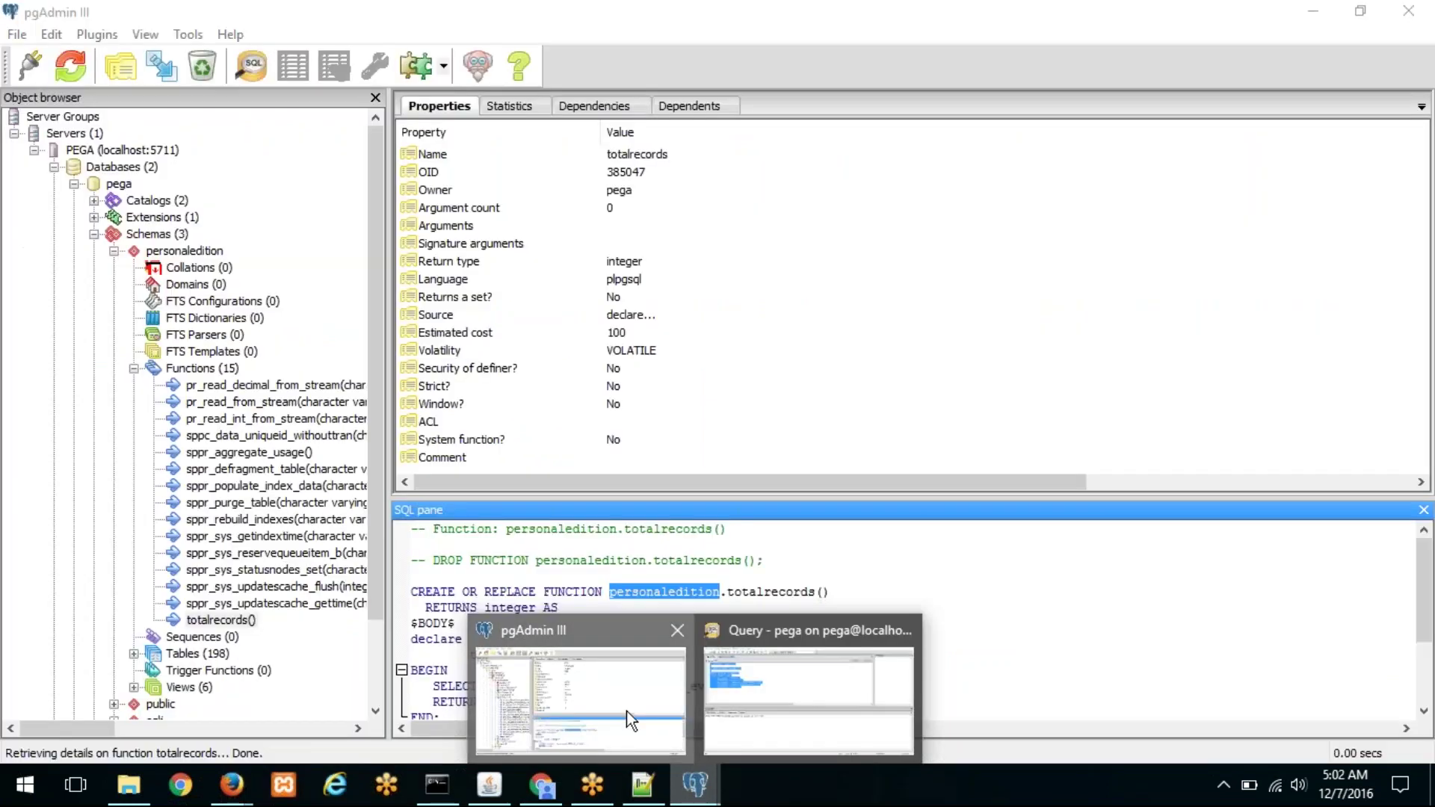
click(626, 711)
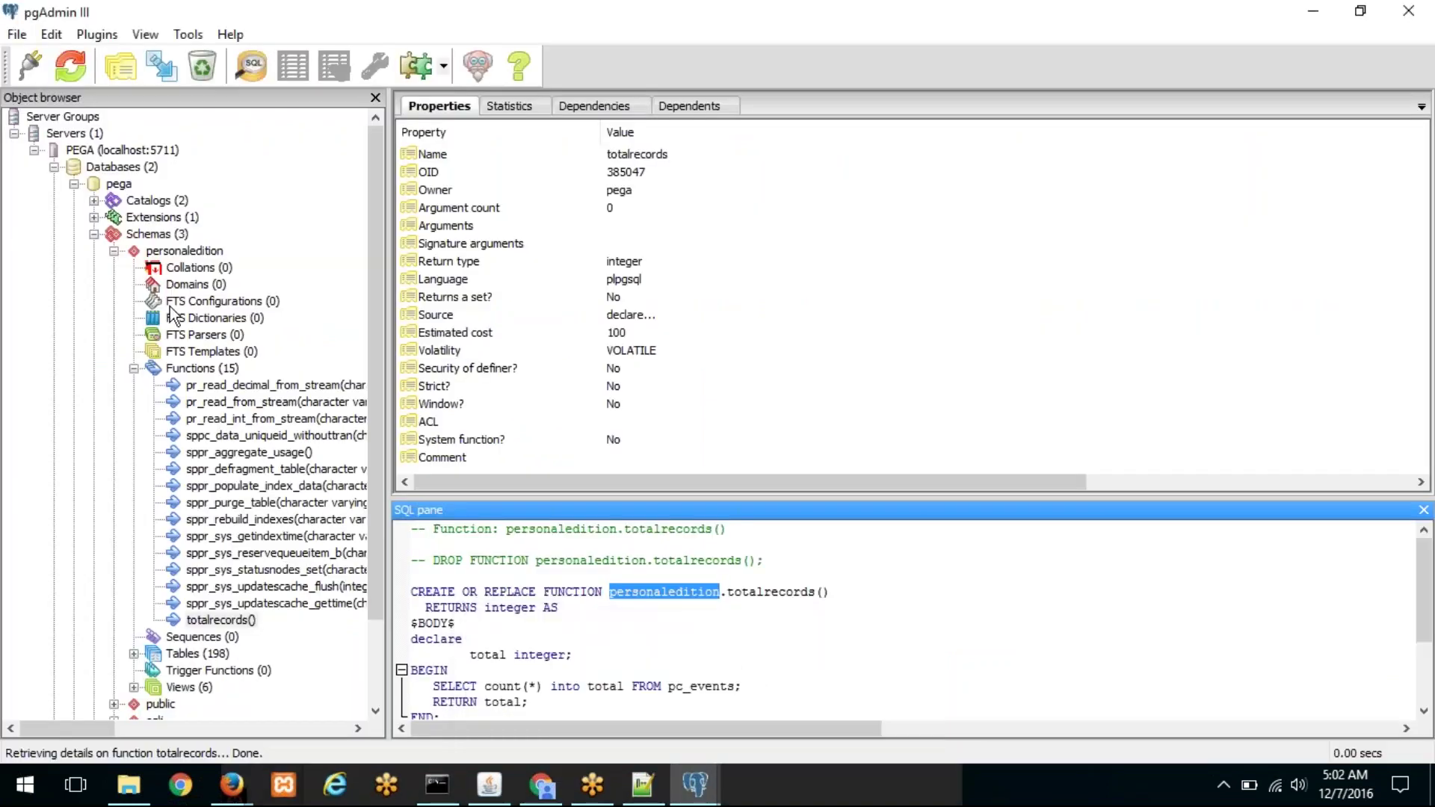
Step: Refresh the databases list and expand pegaDB_1 down to its public schema
click(74, 184)
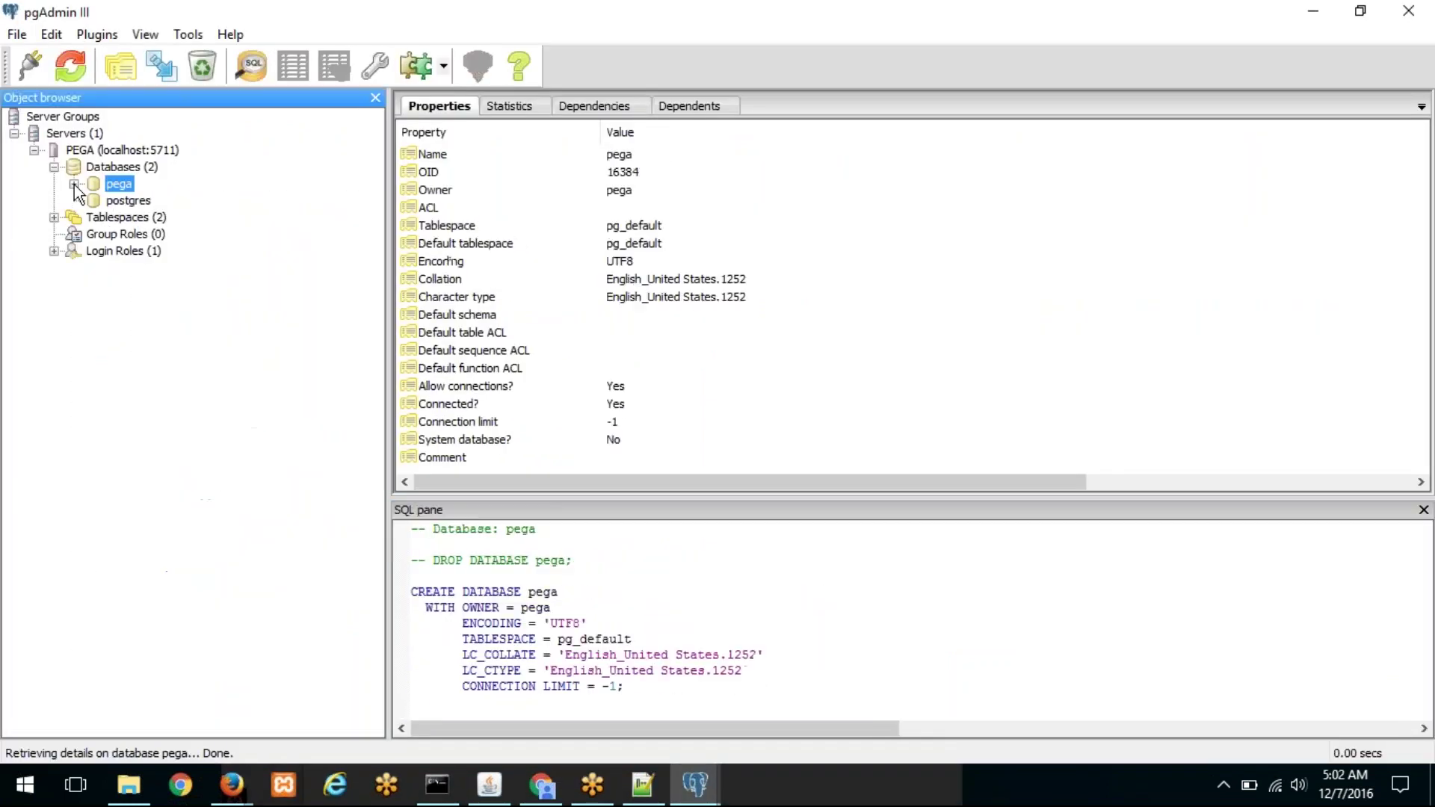
click(138, 168)
click(71, 65)
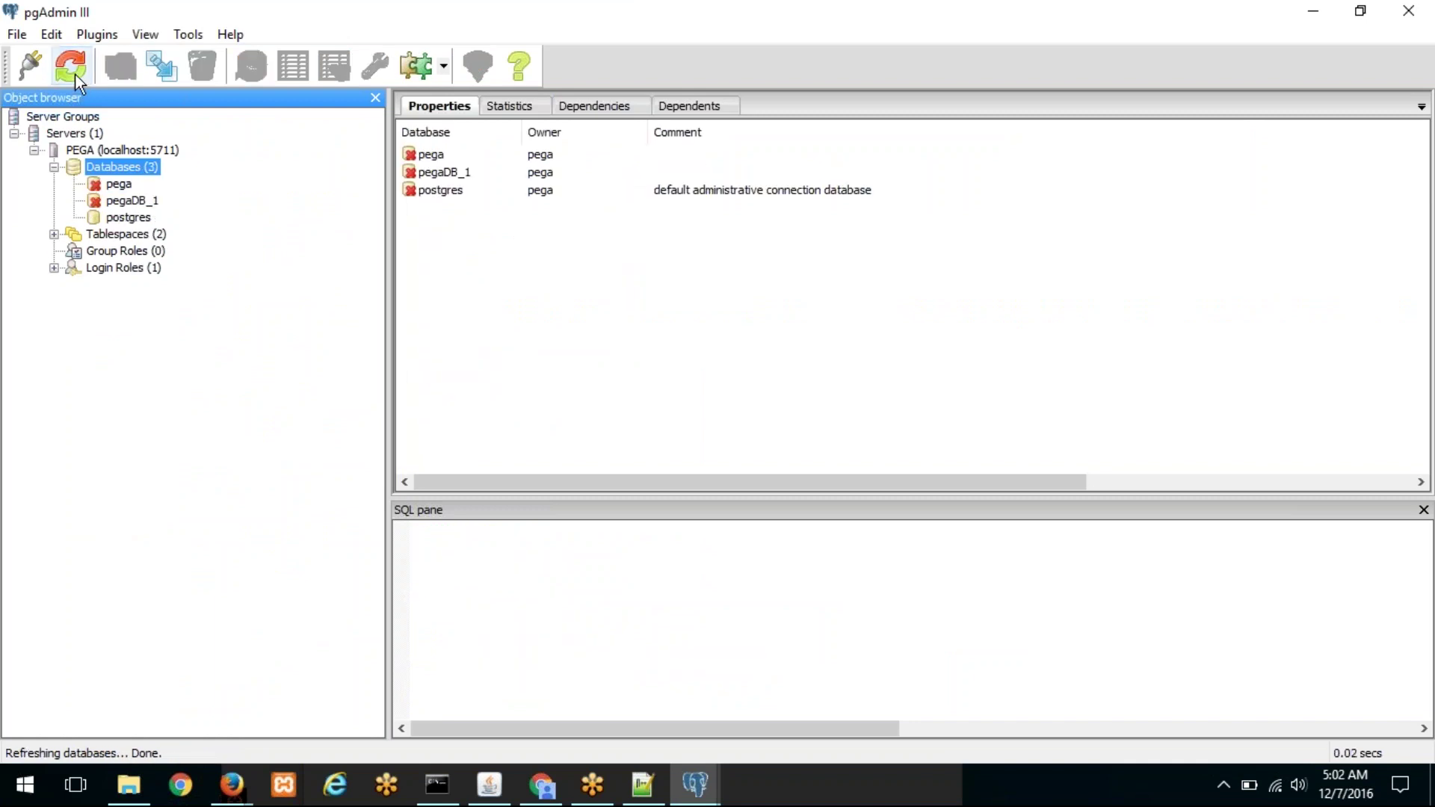
click(118, 185)
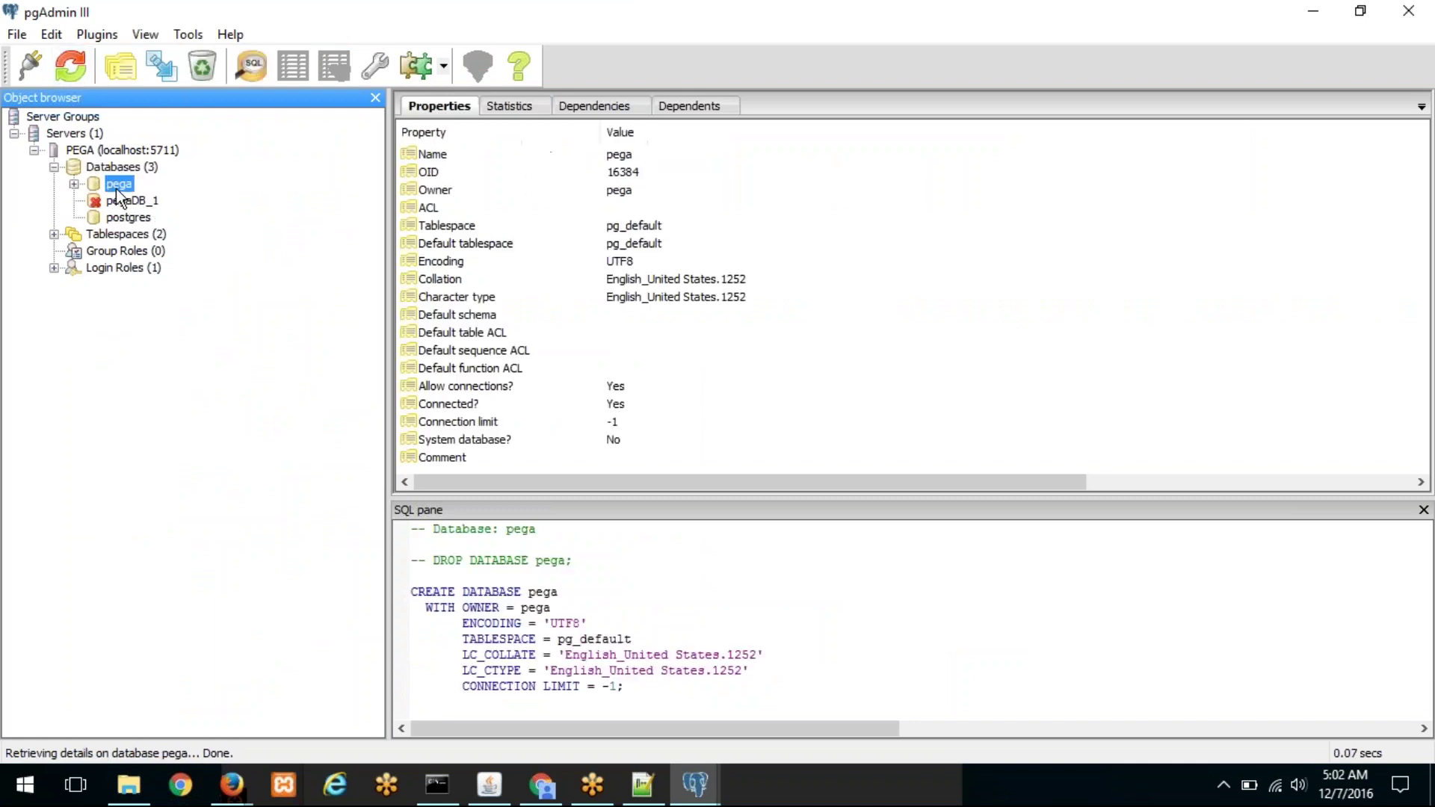
click(125, 270)
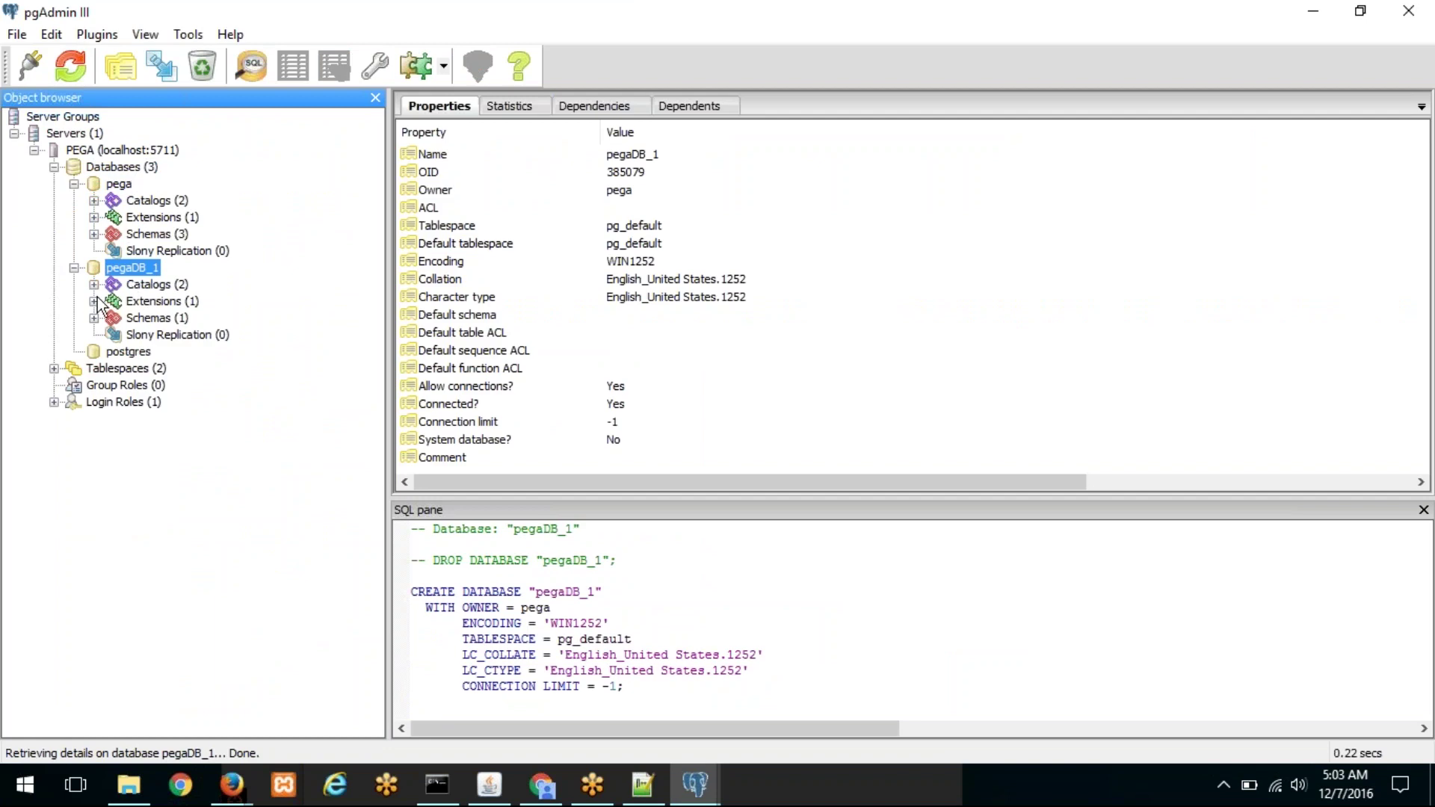
click(94, 318)
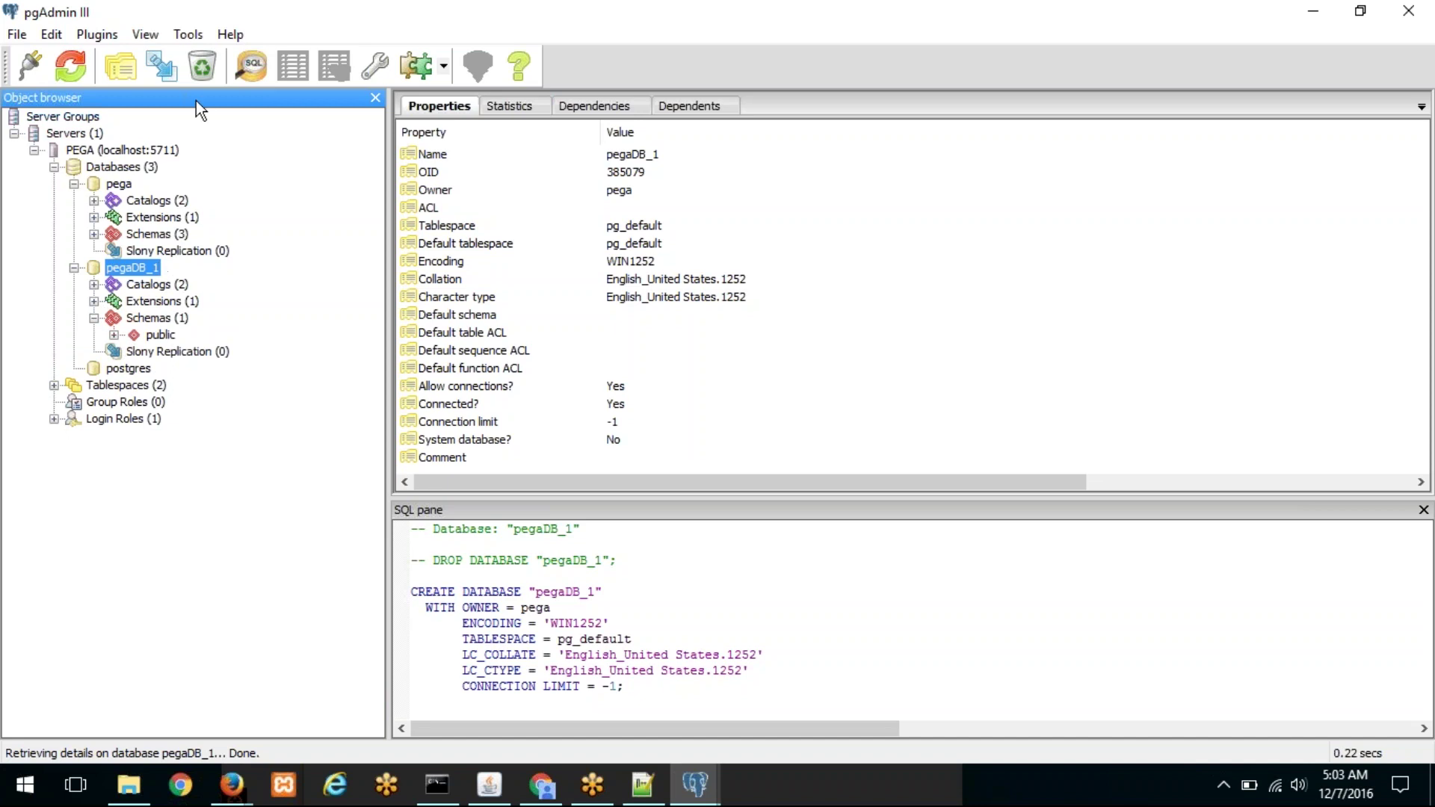
Step: Open a maximised query window connected to pegaDB_1
right_click(143, 272)
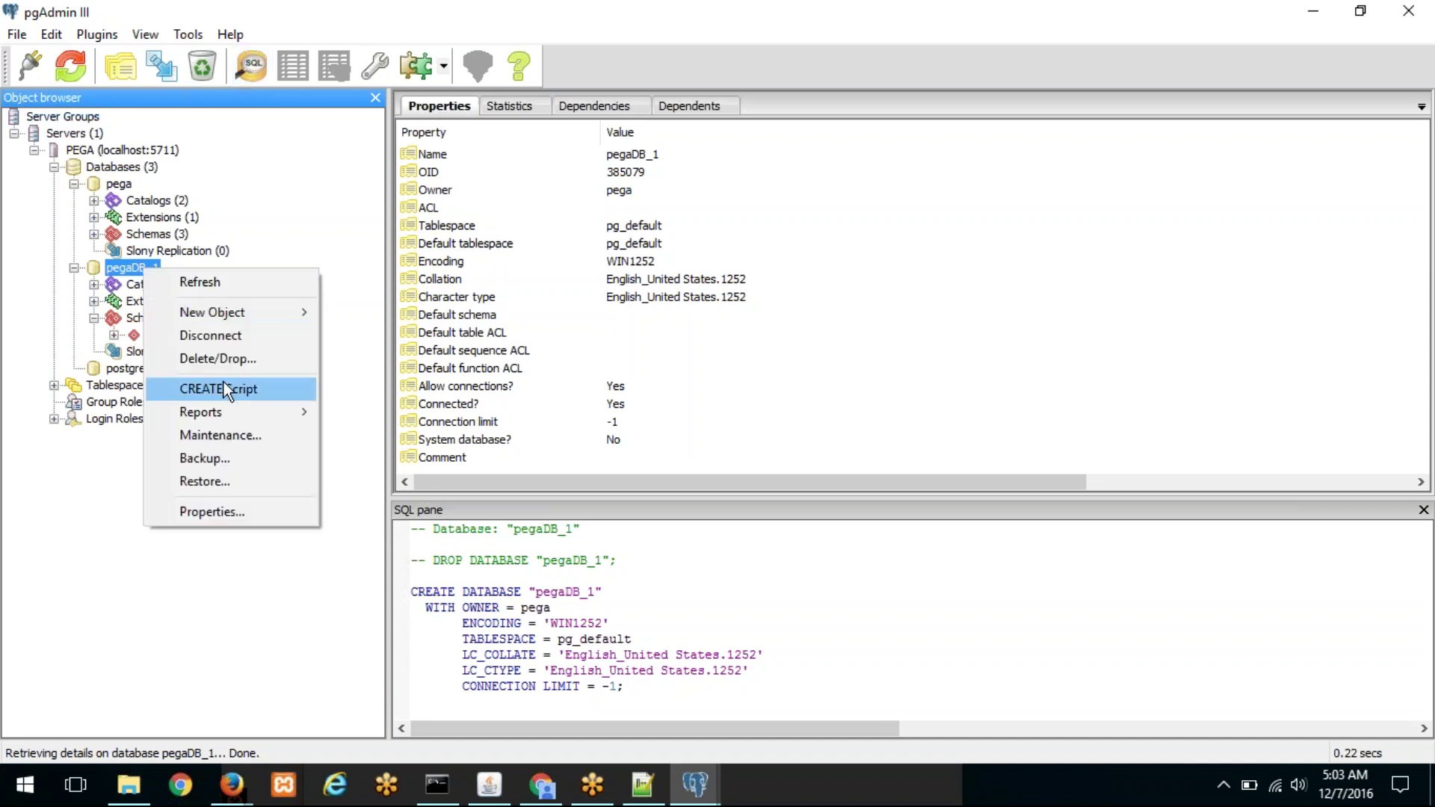
mouse_move(266, 313)
click(248, 69)
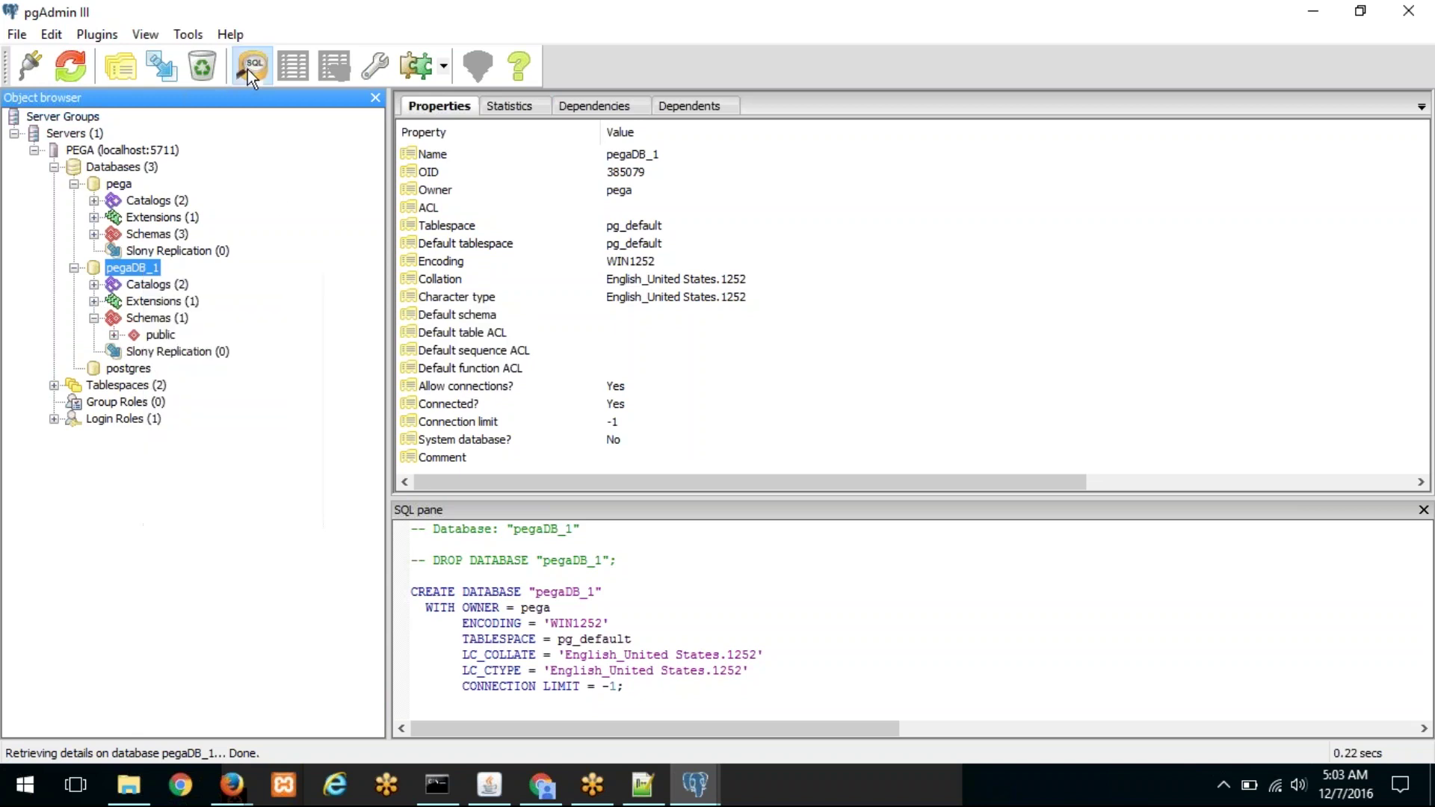
click(248, 69)
click(661, 120)
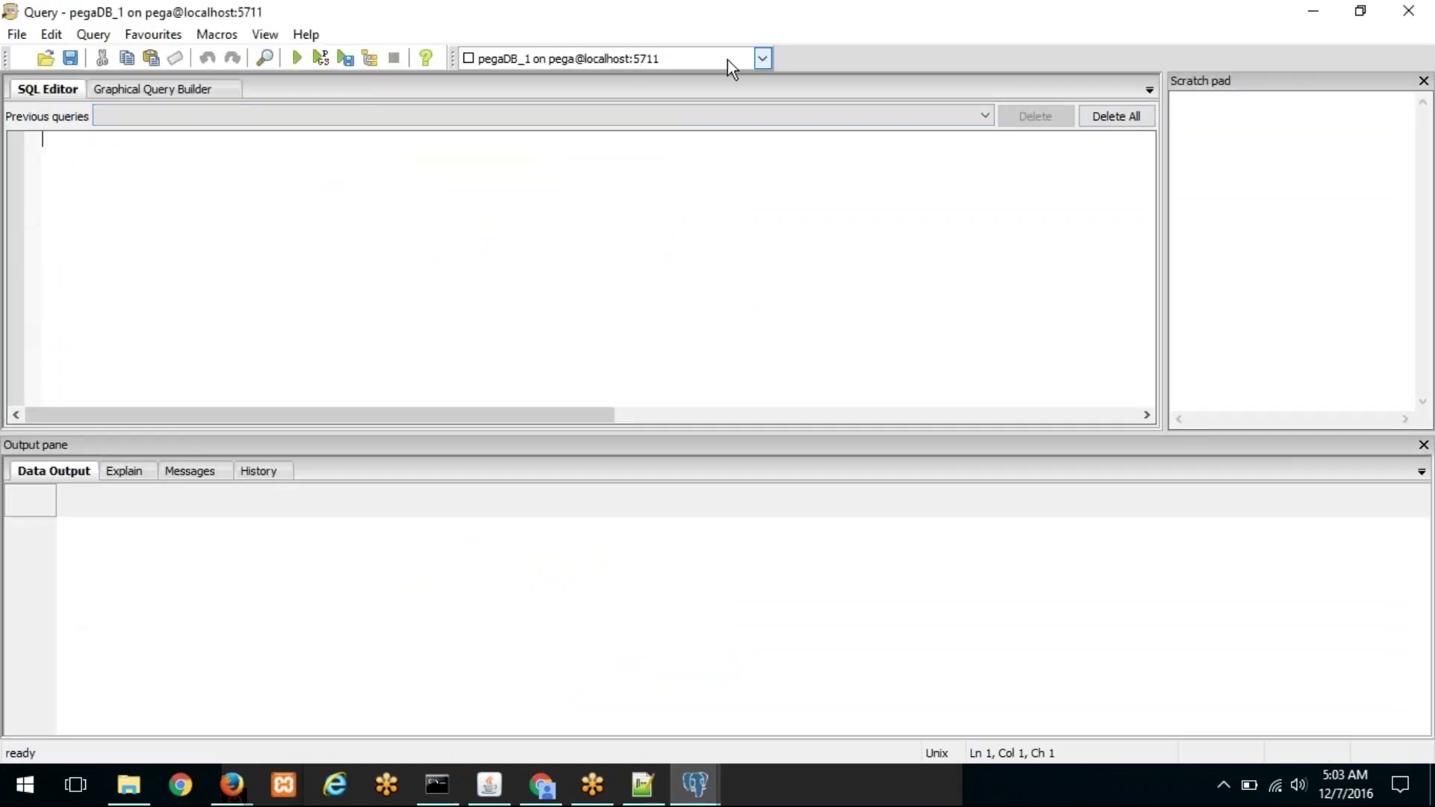
click(757, 58)
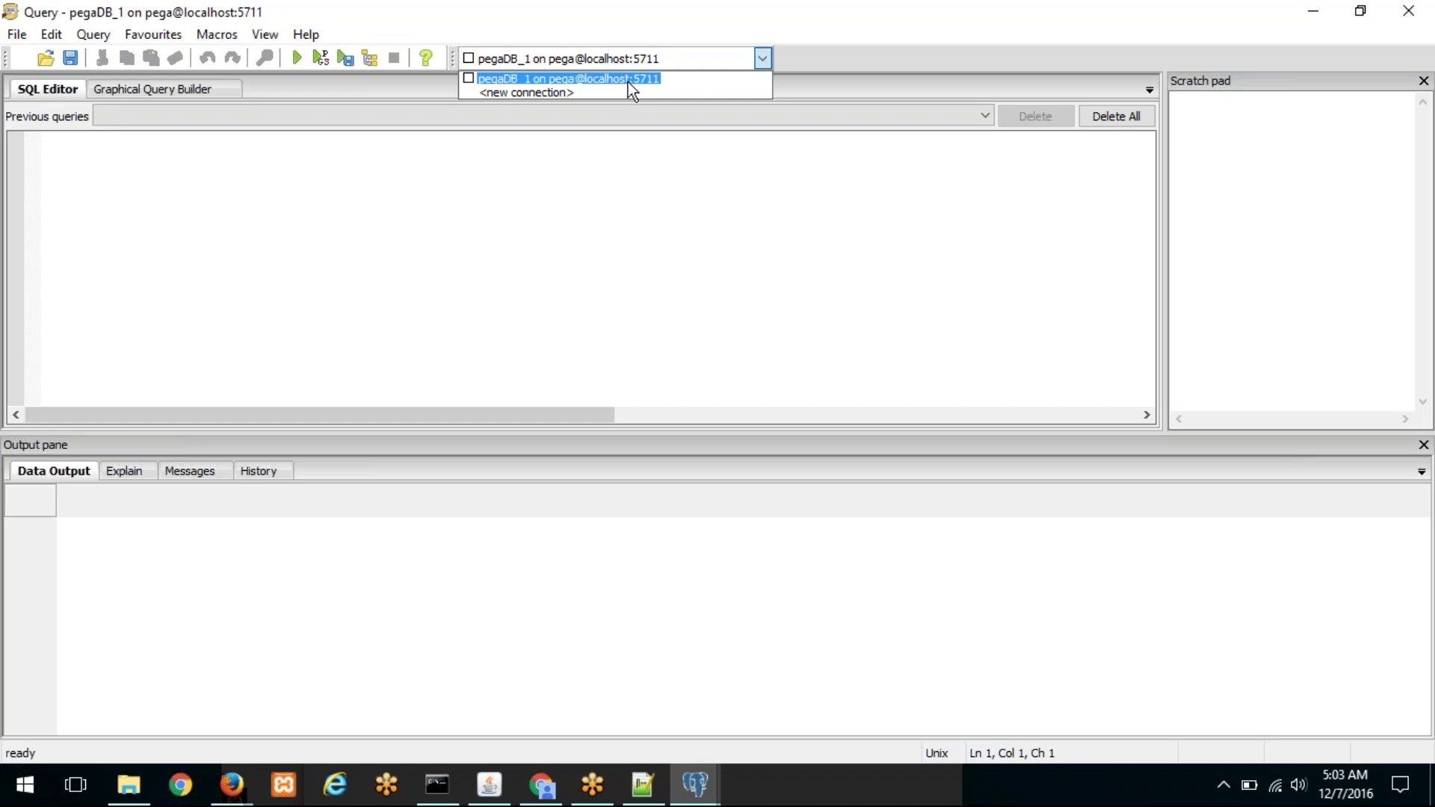
click(213, 202)
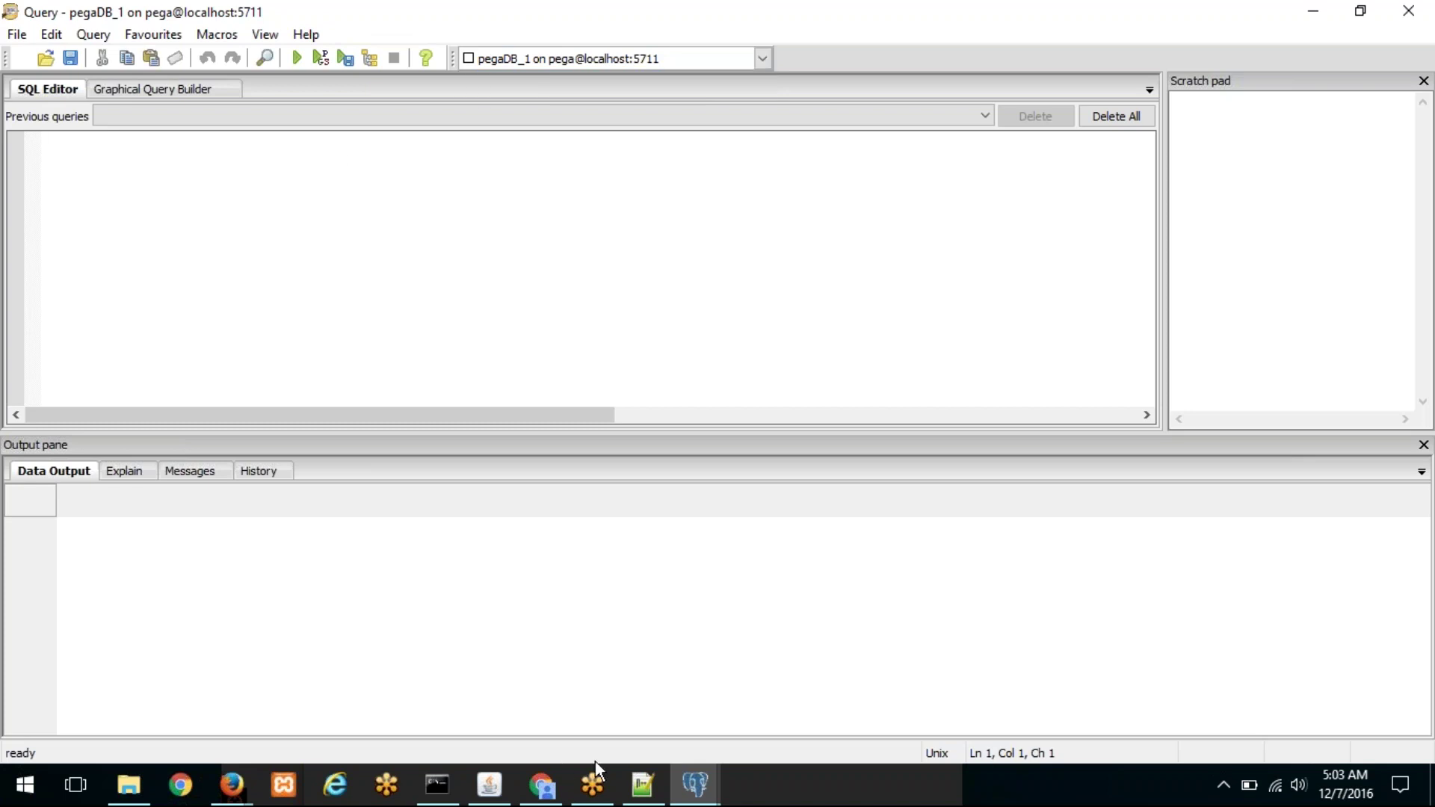
click(542, 785)
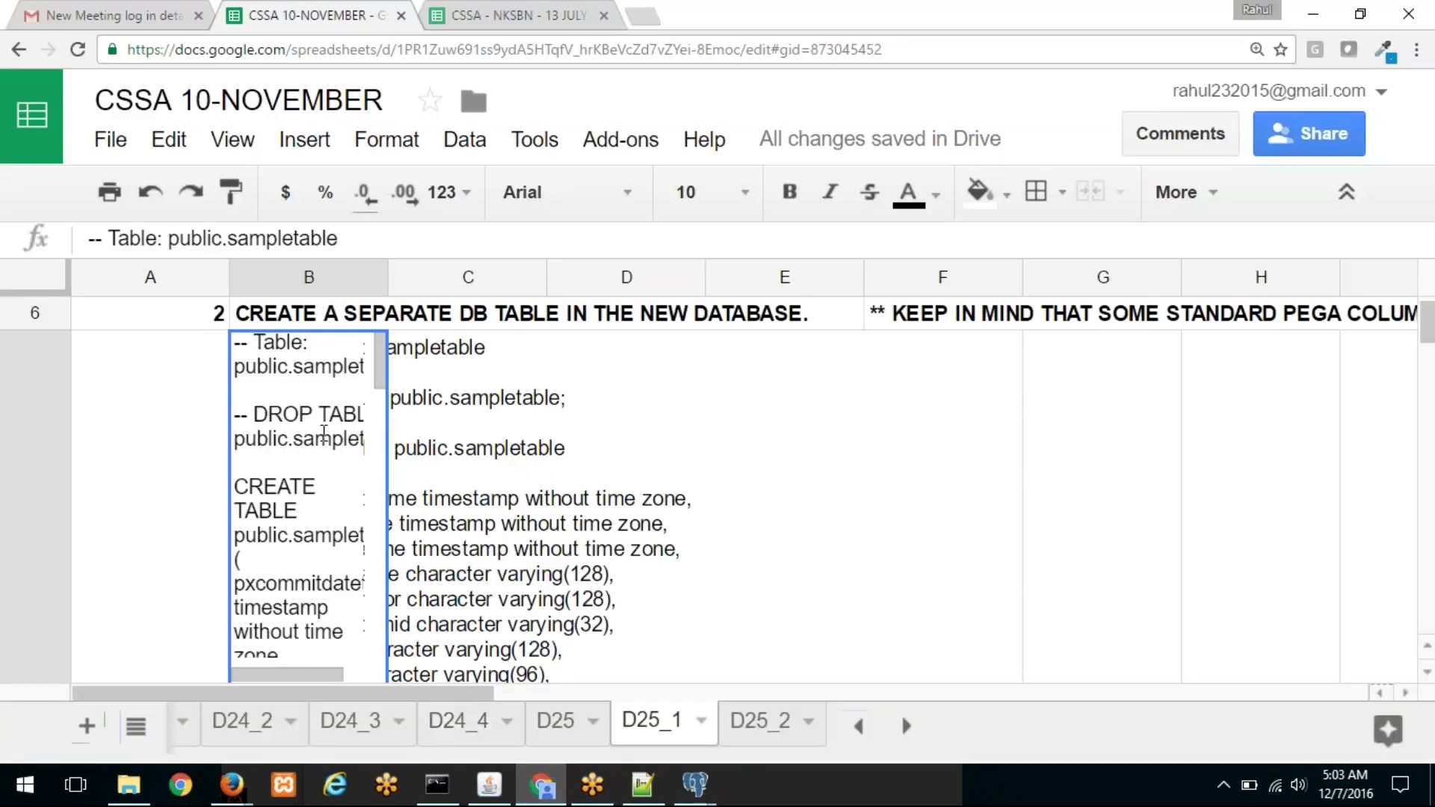
Step: Copy the CREATE TABLE script from cell B7 into the pegaDB_1 query editor
double_click(375, 435)
key(ctrl+a)
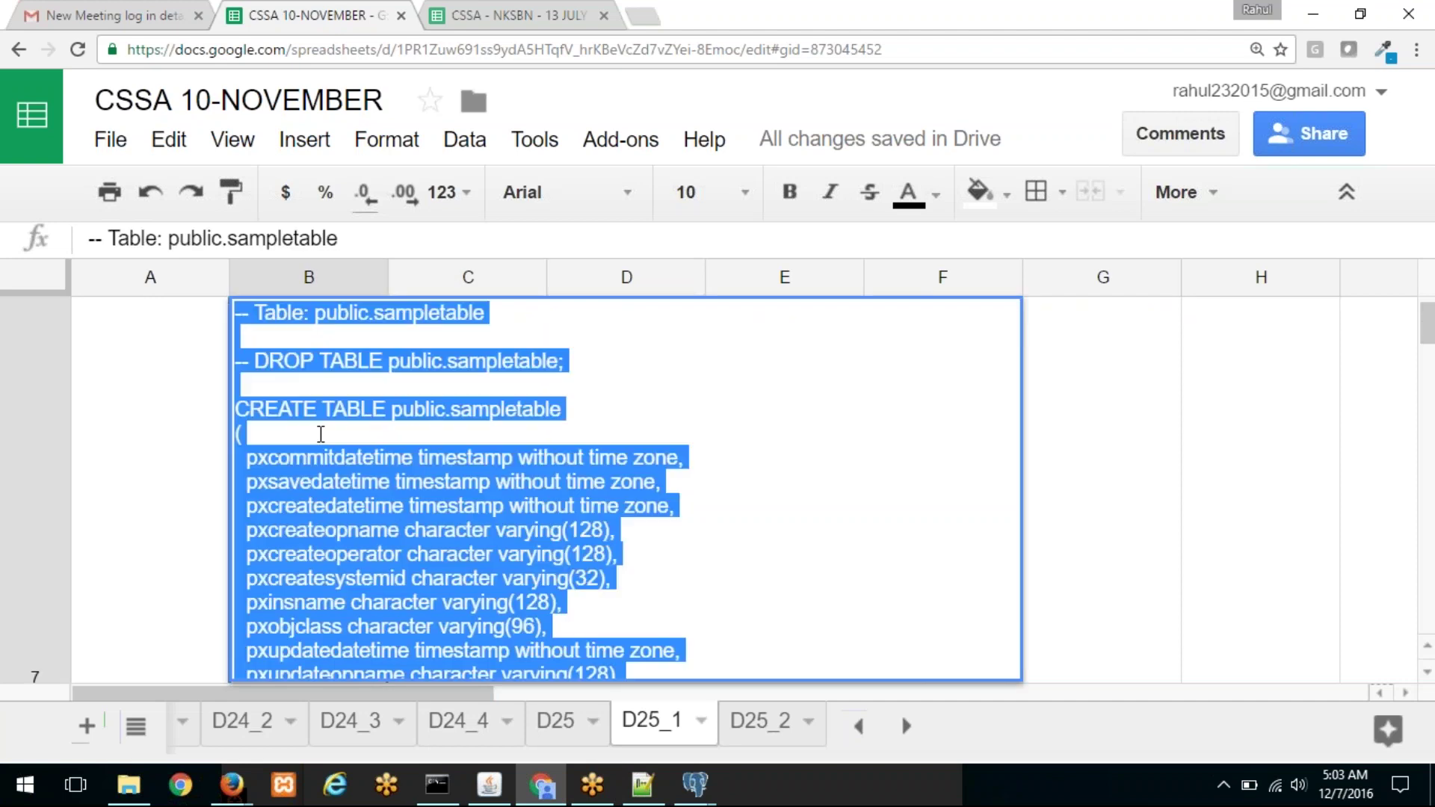
key(ctrl+c)
key(alt+Tab)
key(ctrl+v)
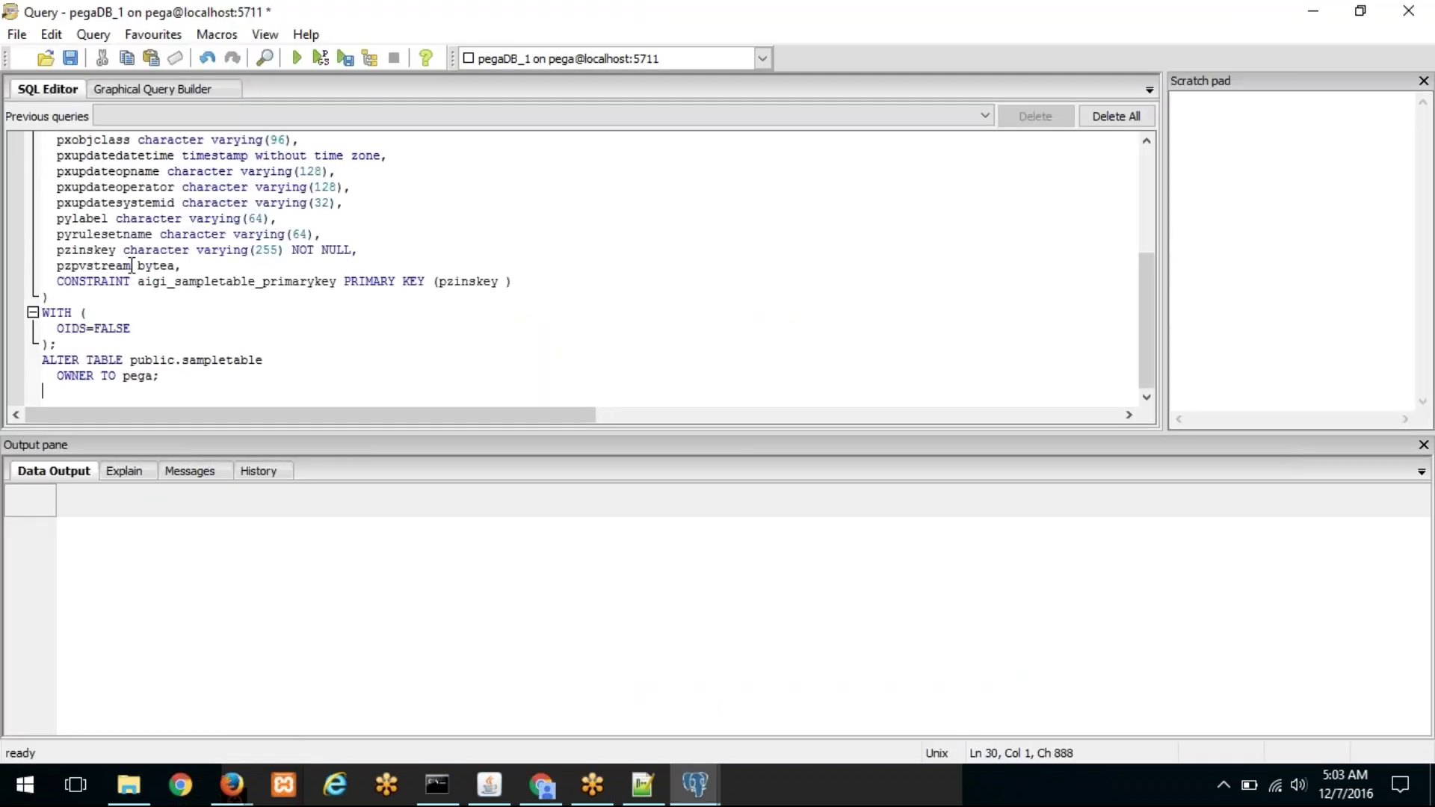
Step: Execute the script and check the new primary key index name in the output
scroll(280, 364, up, 5)
key(alt+Tab)
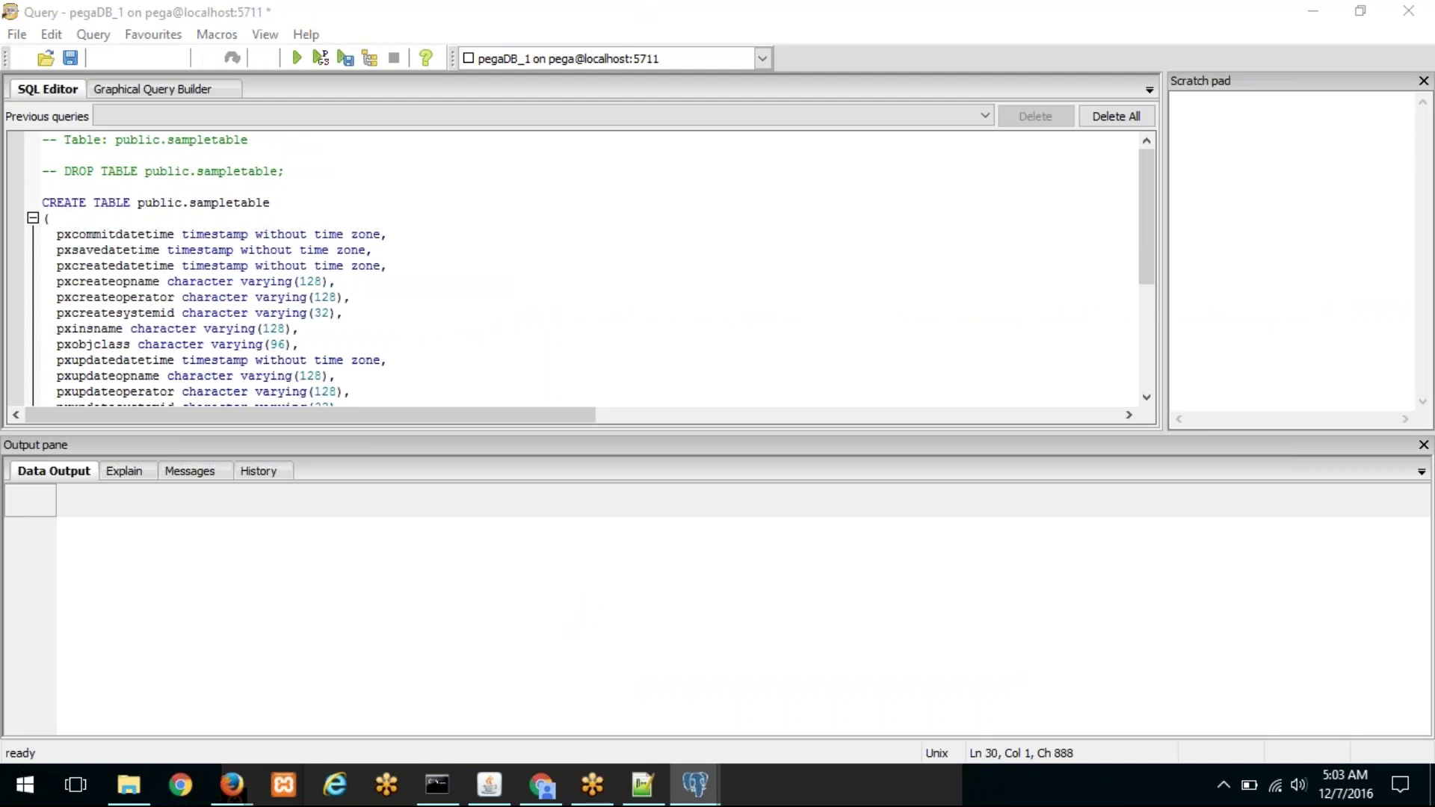
key(Escape)
key(ctrl+a)
click(292, 53)
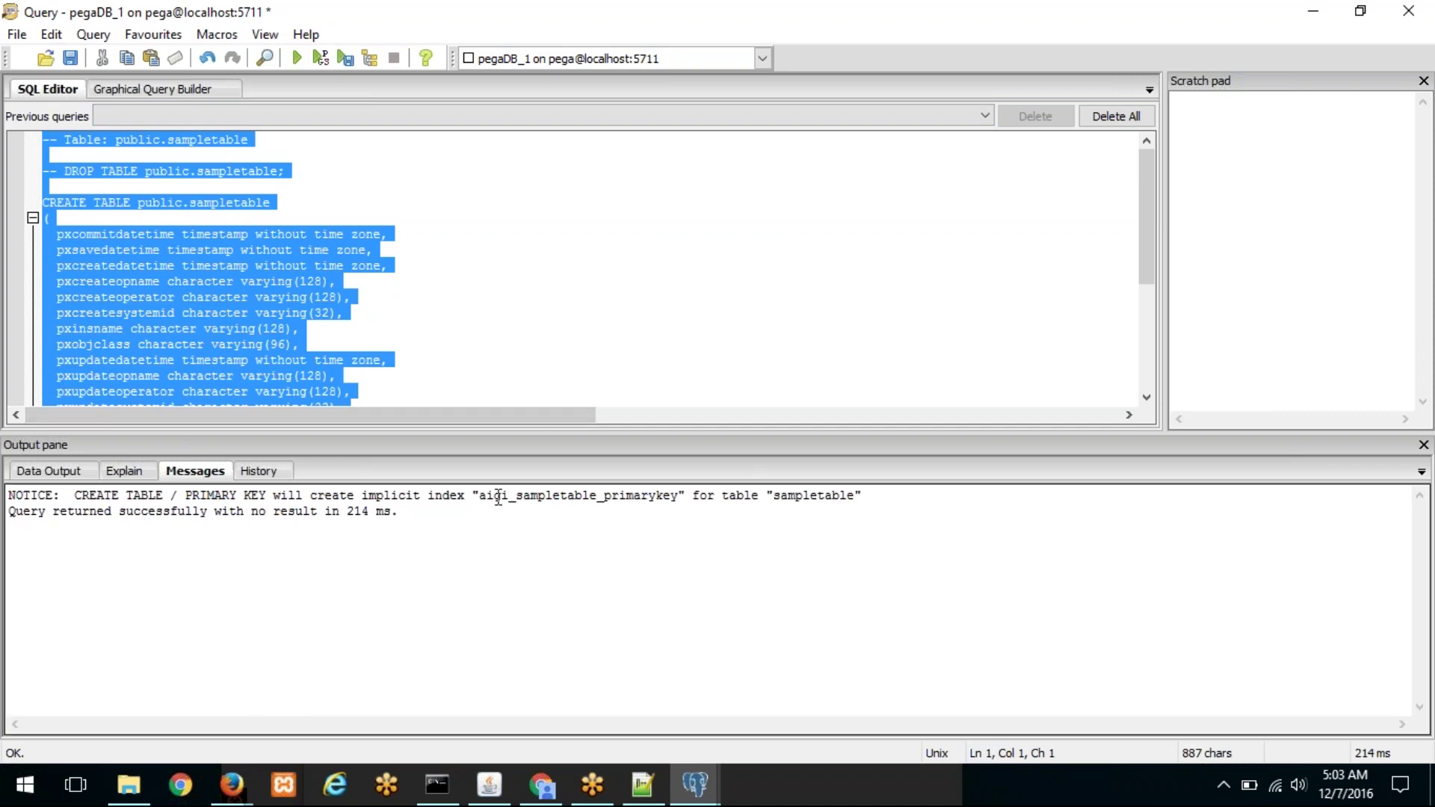
drag(479, 495, 682, 496)
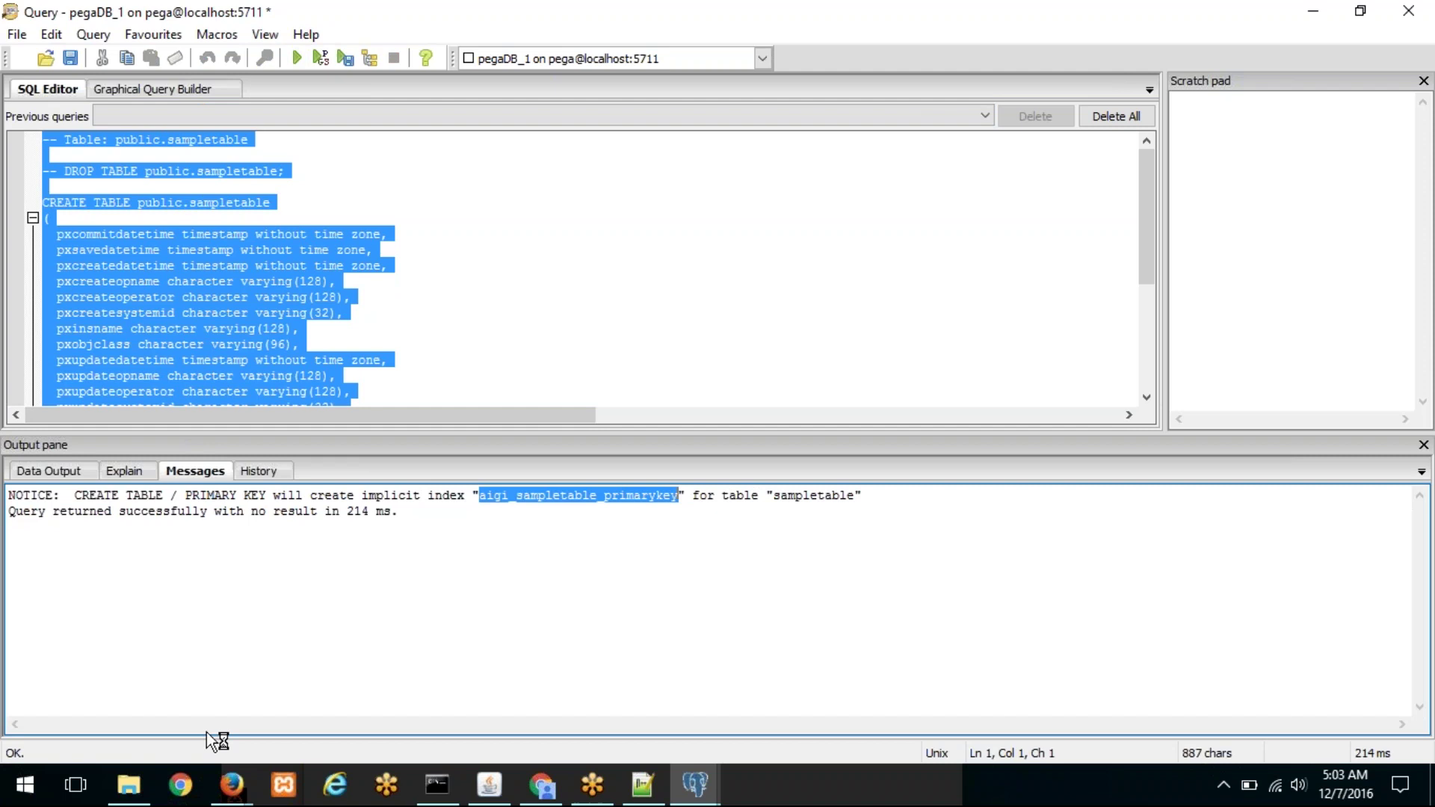
mouse_move(228, 784)
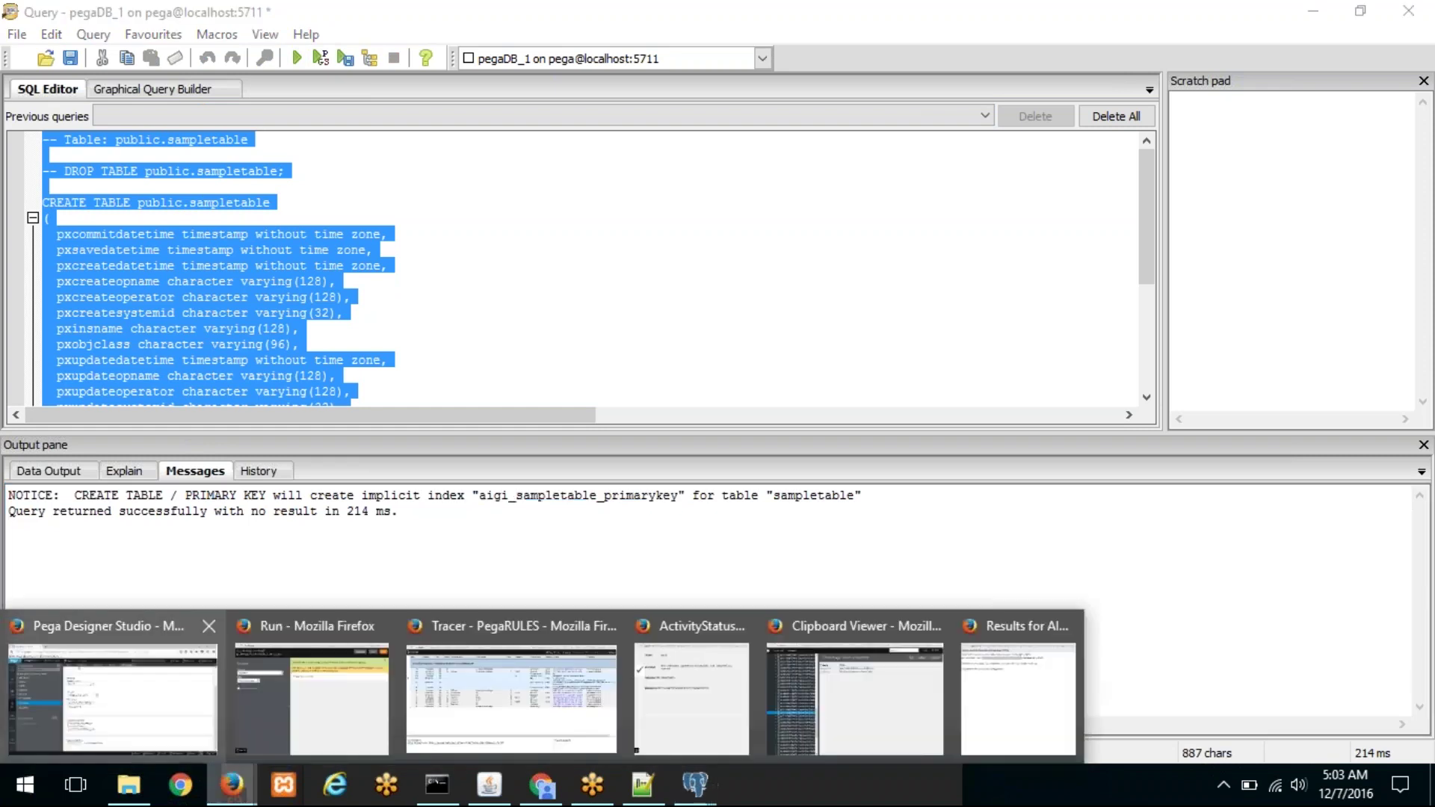
click(97, 695)
Step: Start a new Database record from the SysAdmin types in the Records explorer
click(30, 508)
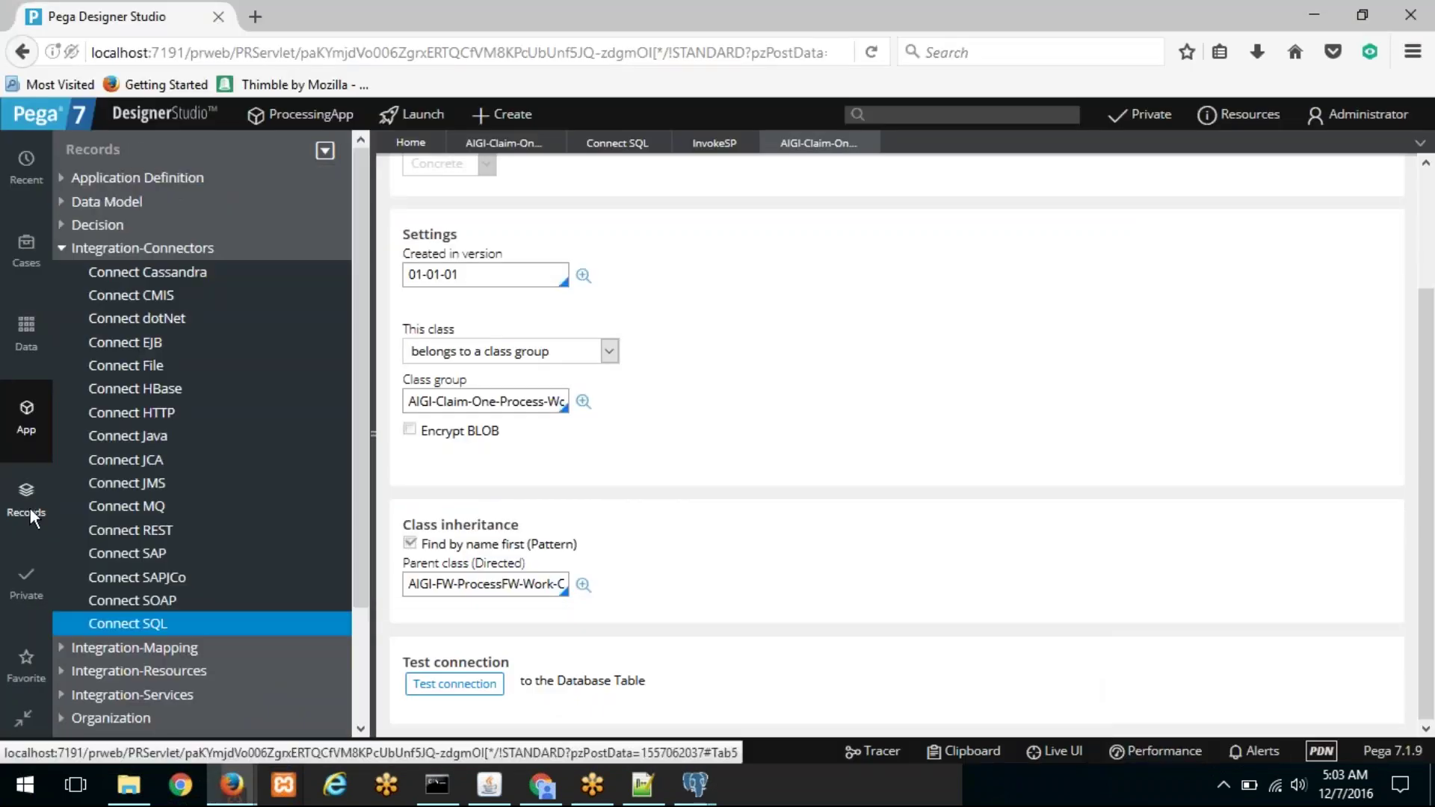
click(61, 251)
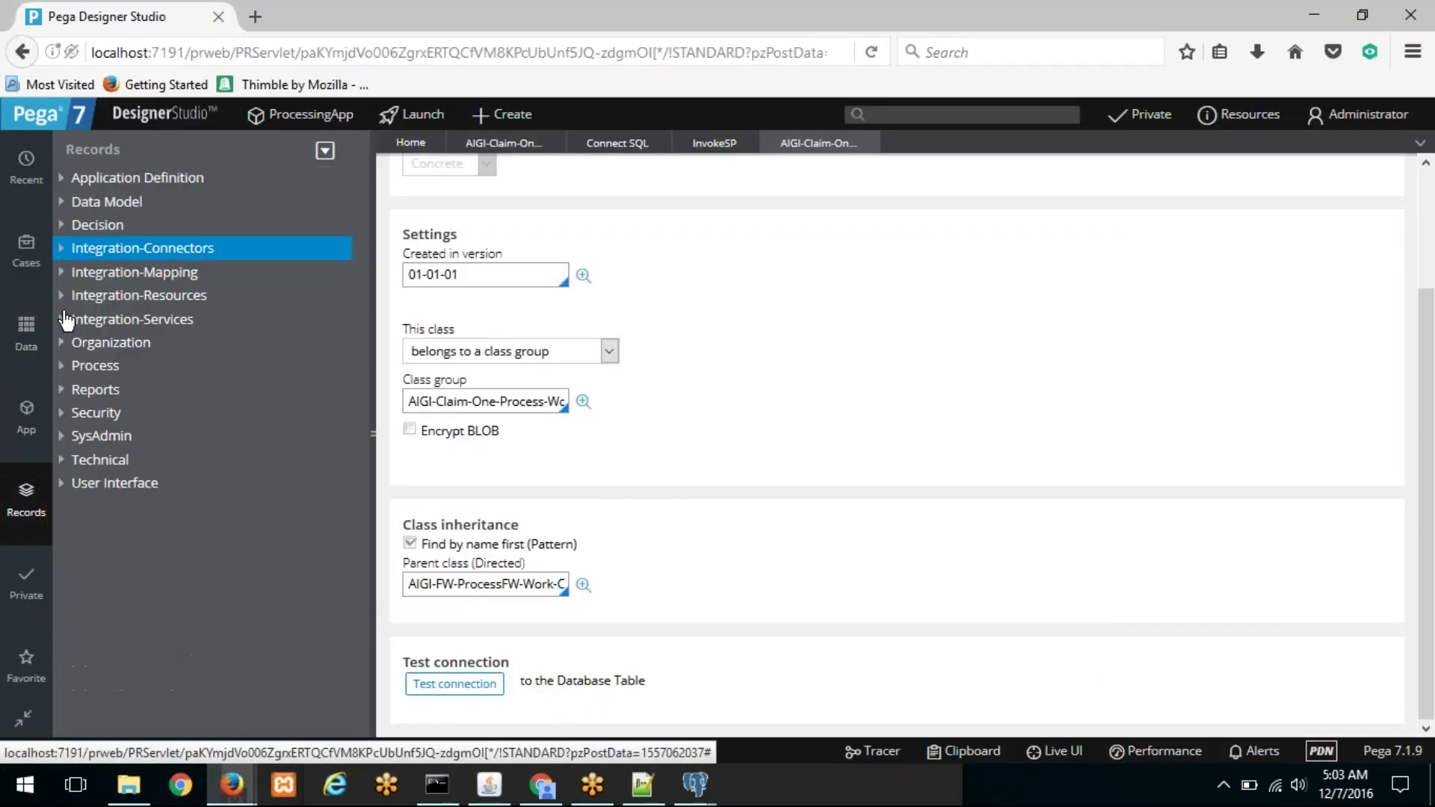
click(68, 441)
scroll(149, 445, down, 3)
scroll(142, 433, up, 3)
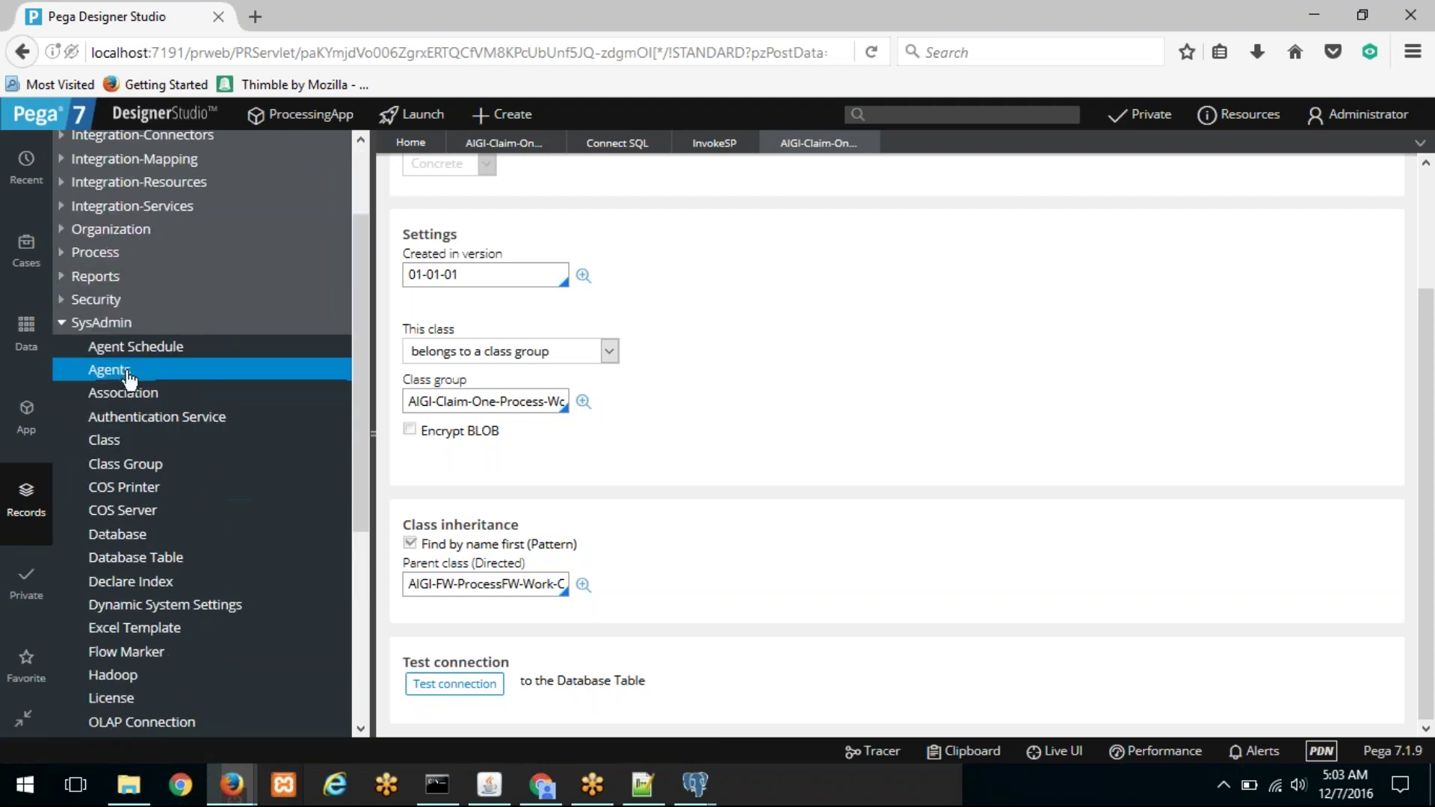
click(105, 325)
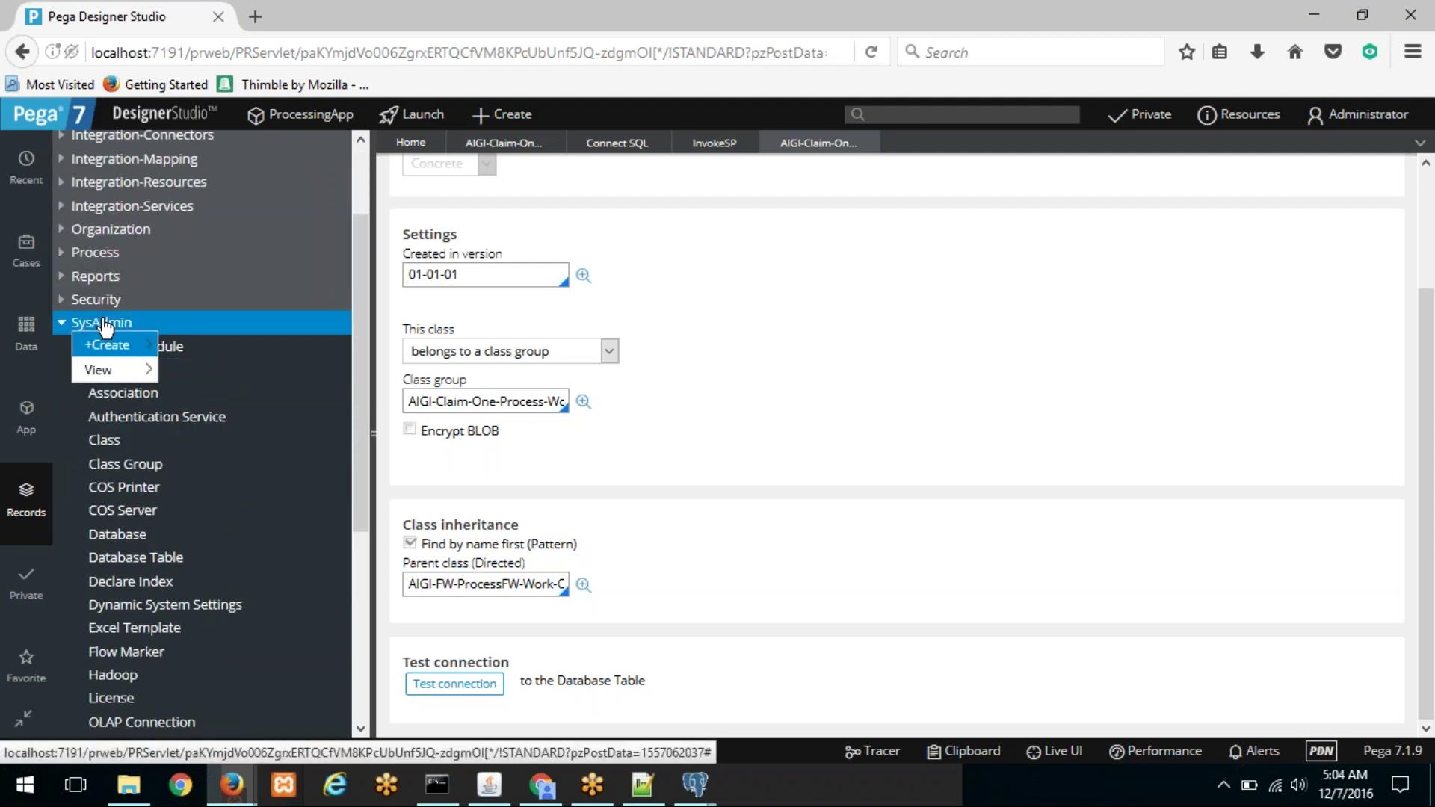
mouse_move(155, 344)
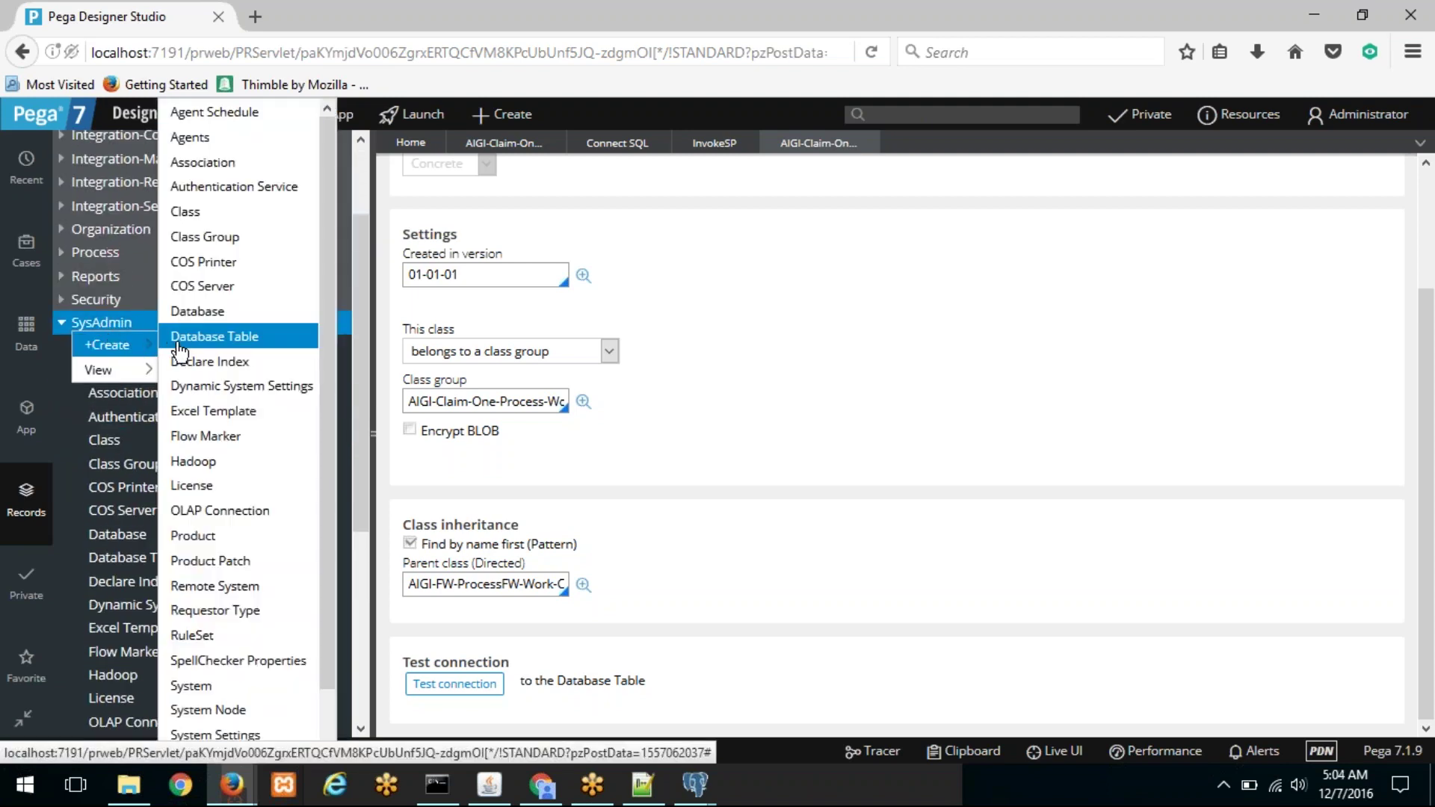
click(201, 313)
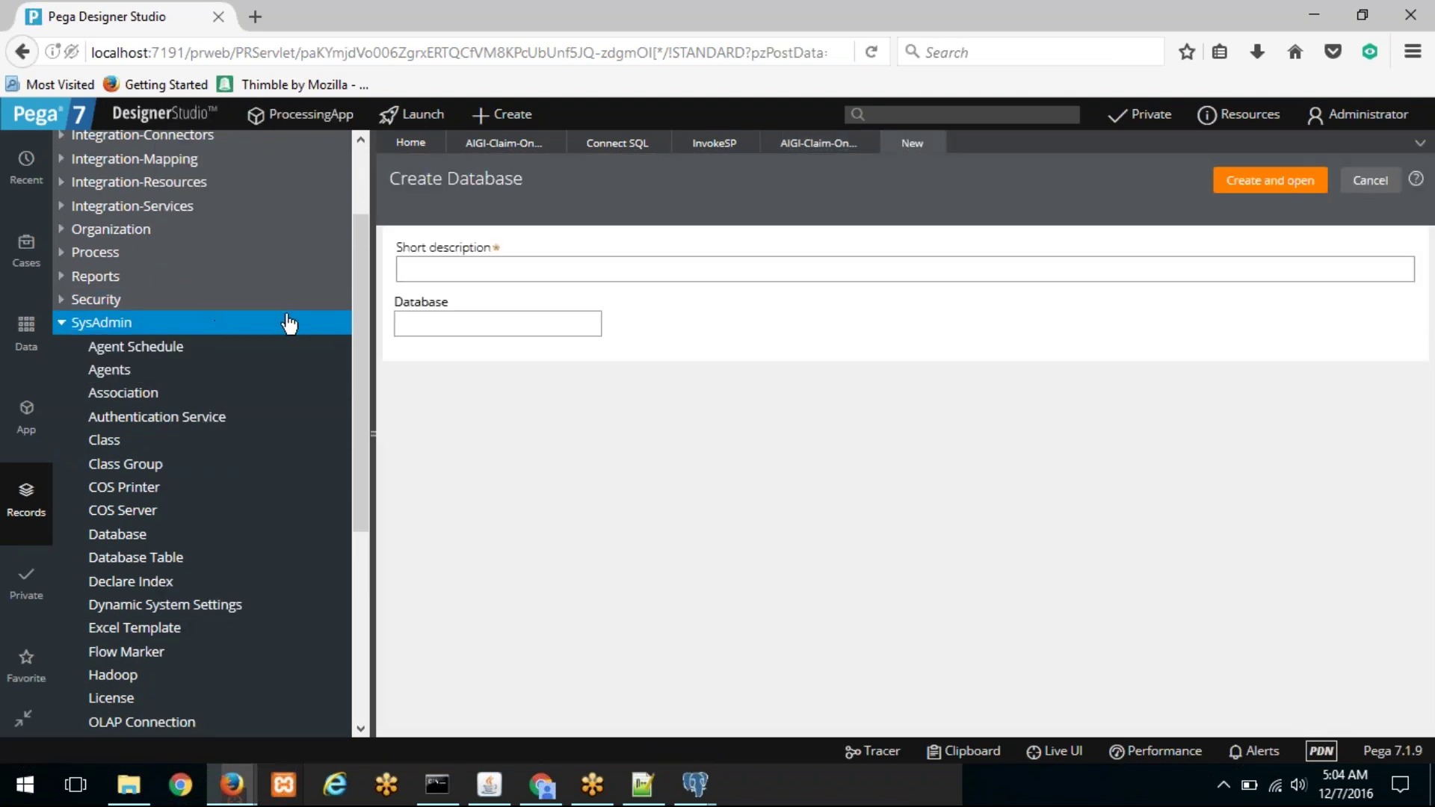
Step: Name the new Database record MYSQL and create it
key(Caps_Lock)
text(S)
key(BackSpace)
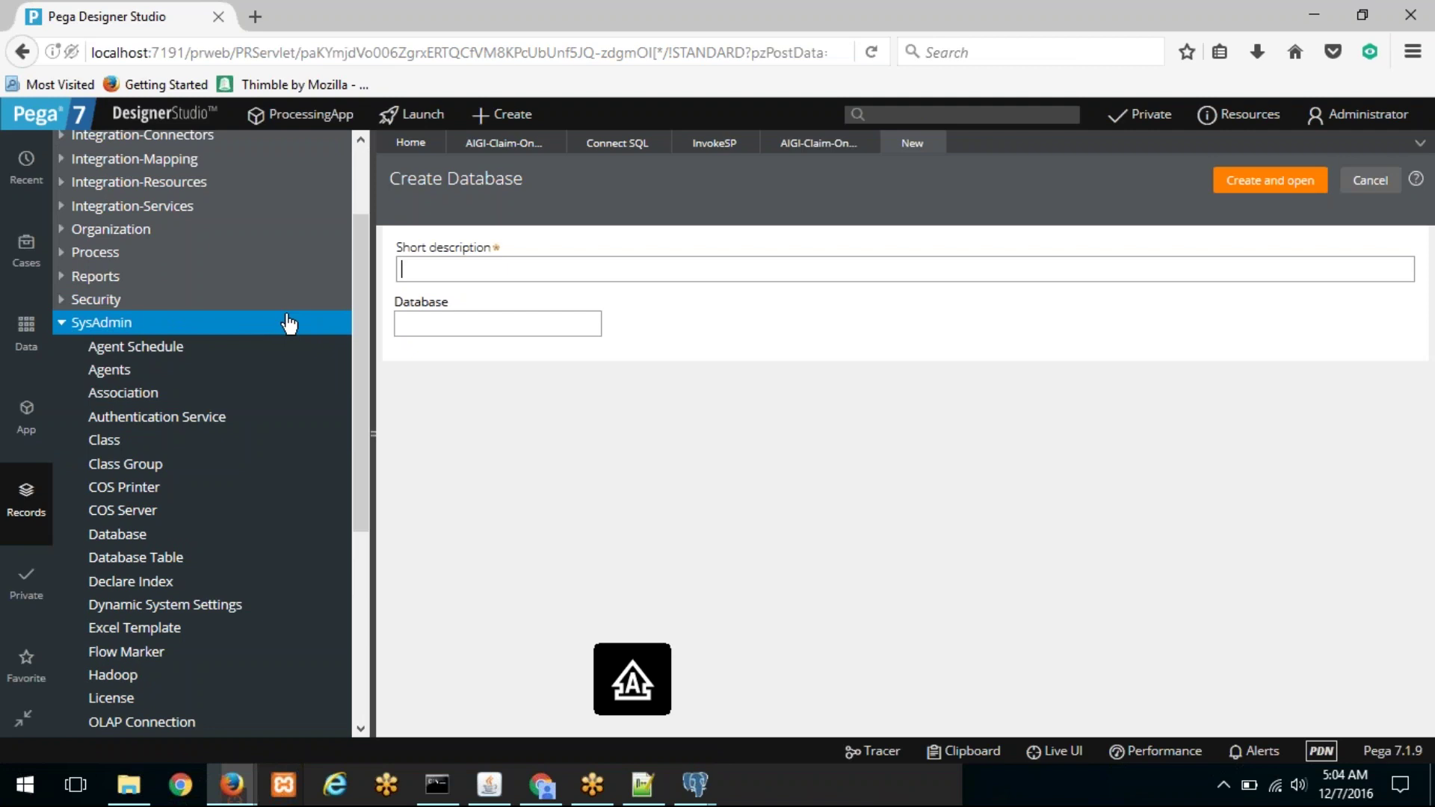
text(MYDB)
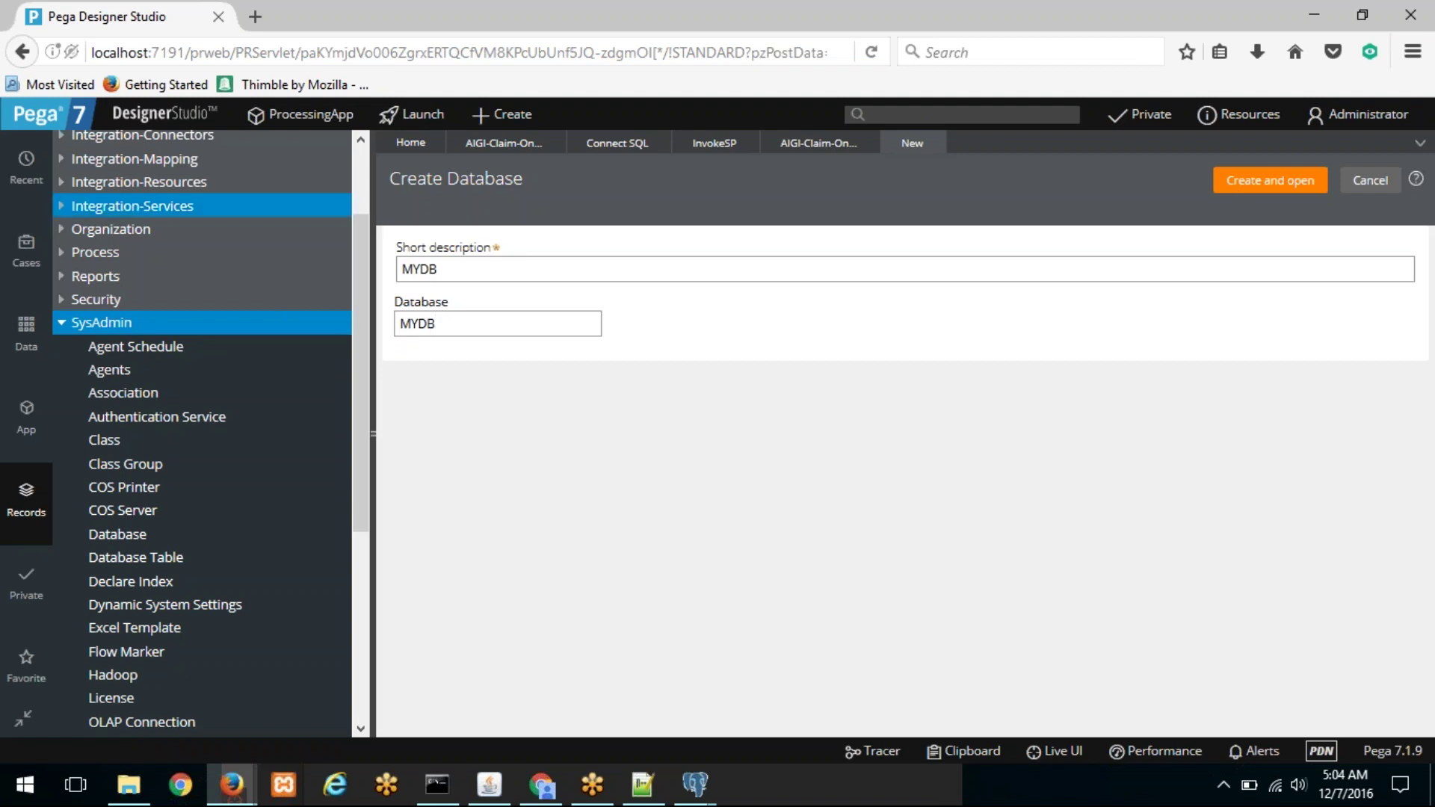
drag(419, 269, 506, 271)
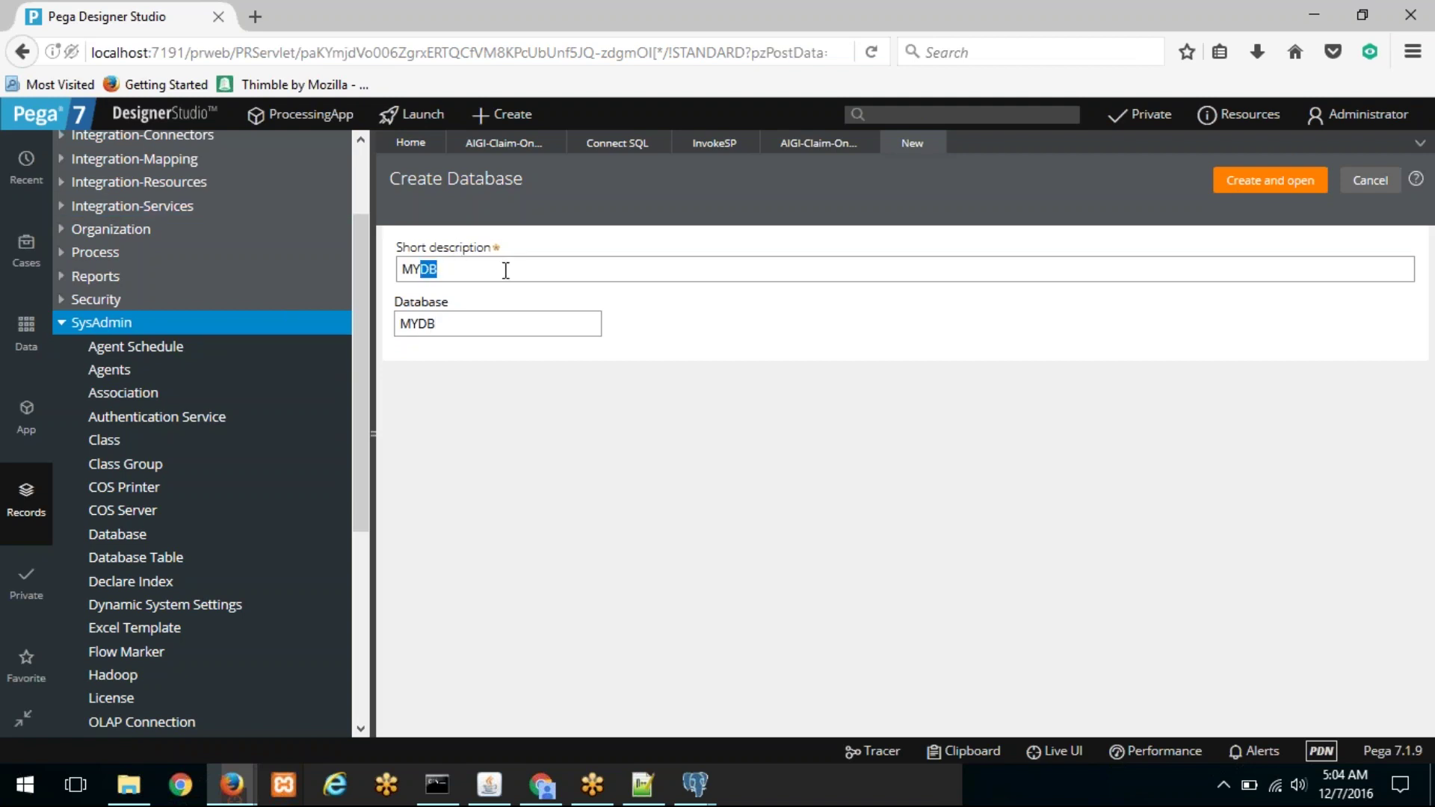
text(SQL)
key(Tab)
text(M)
click(1280, 187)
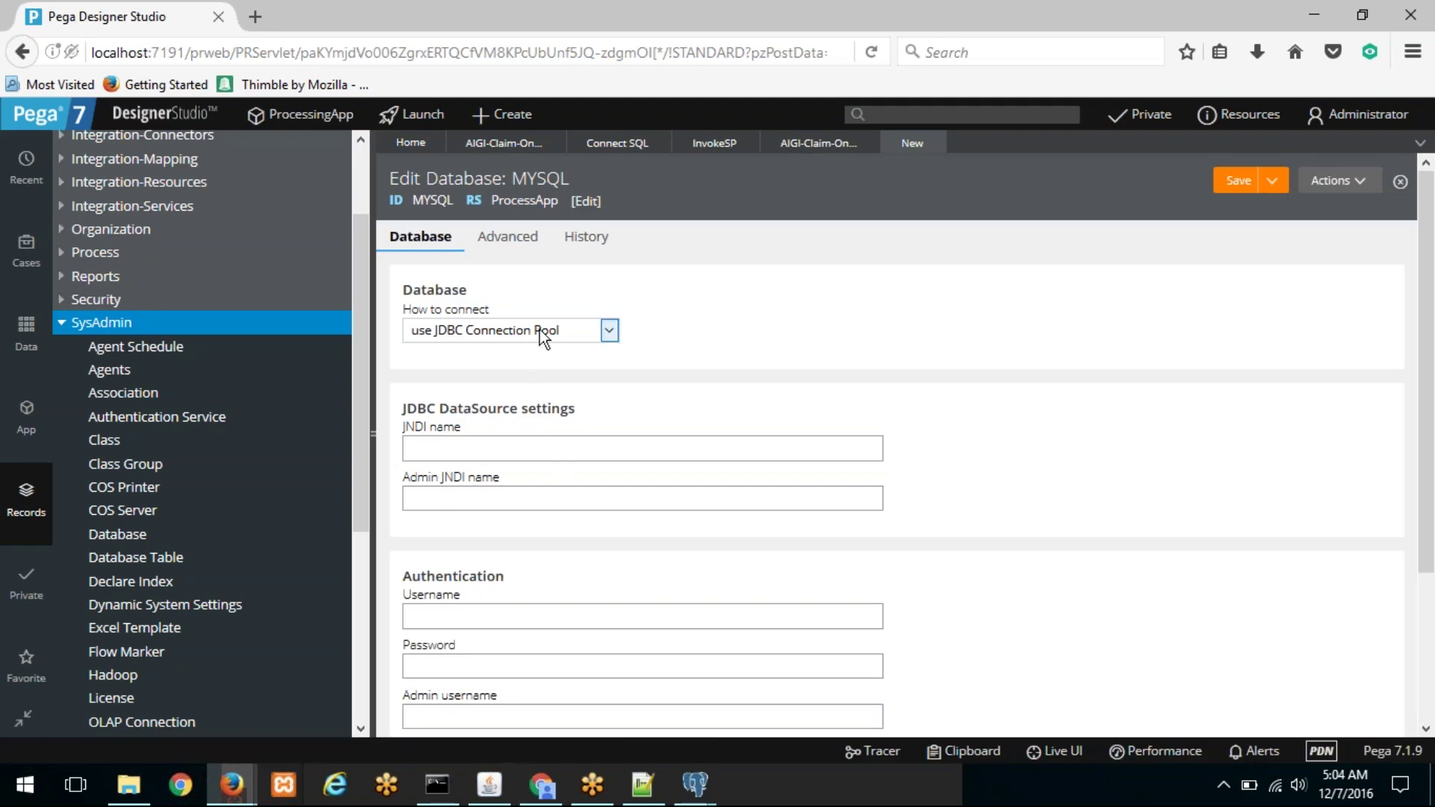
Step: Connect via JDBC URL, pasting the PostgreSQL URL copied from Tomcat's context.xml
click(609, 332)
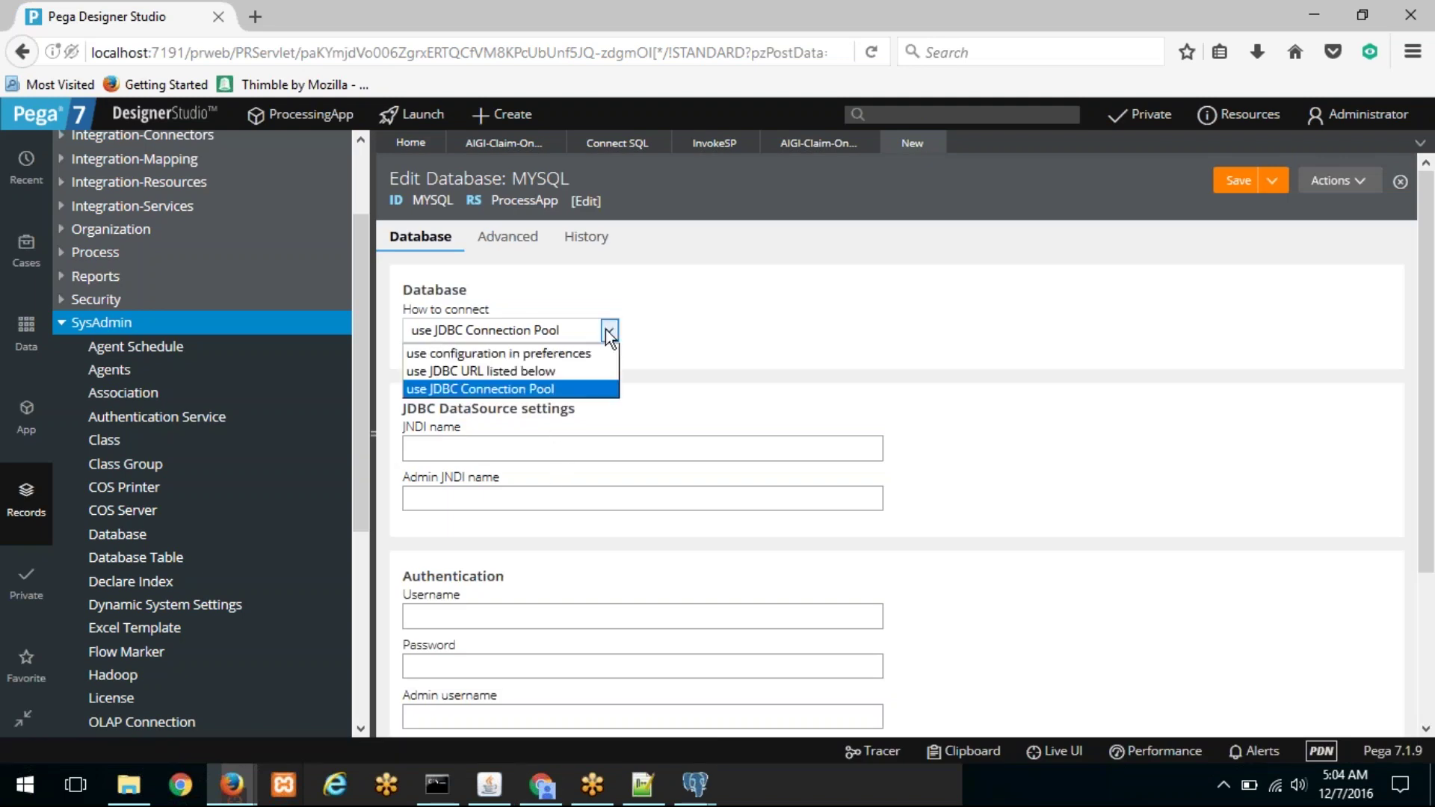
click(572, 369)
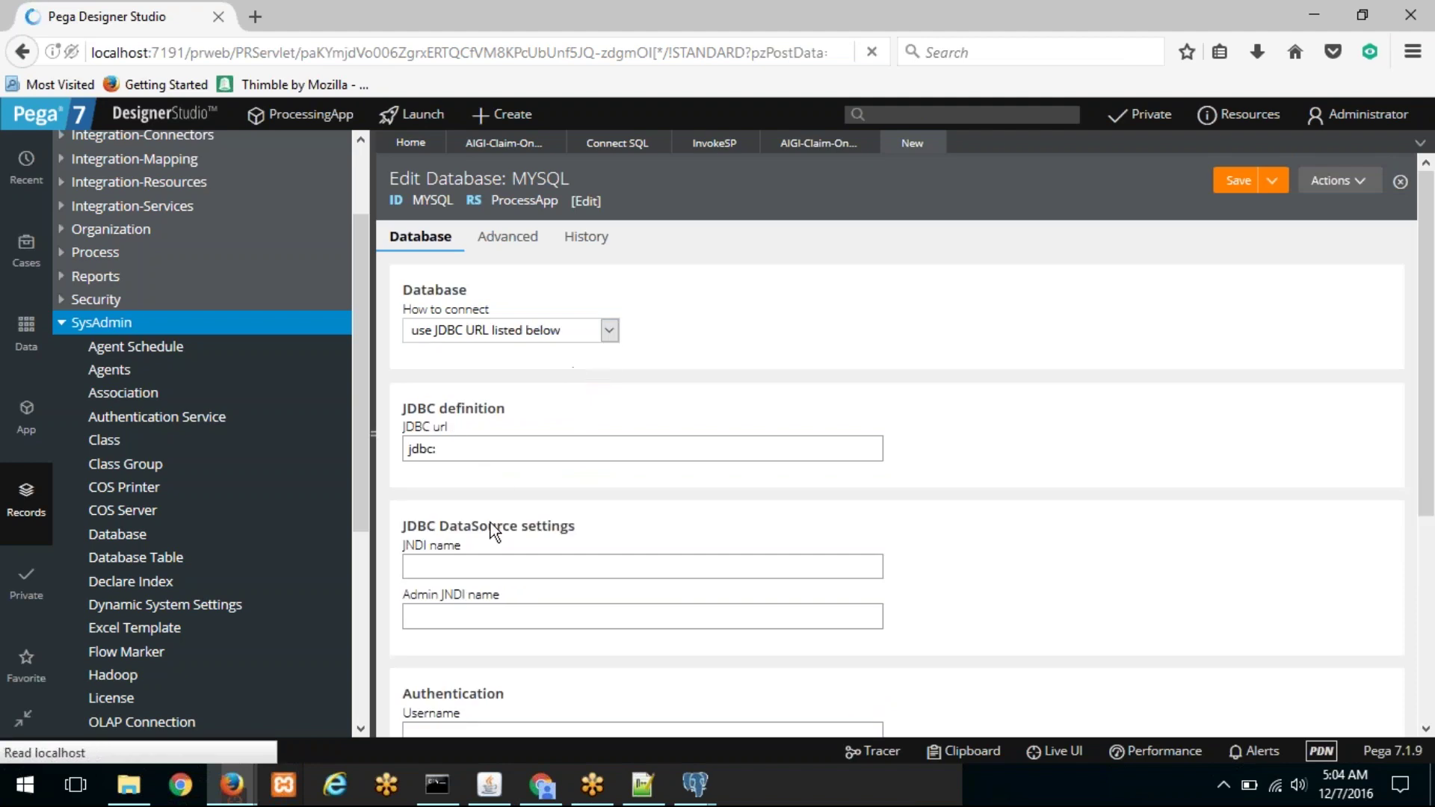
click(634, 785)
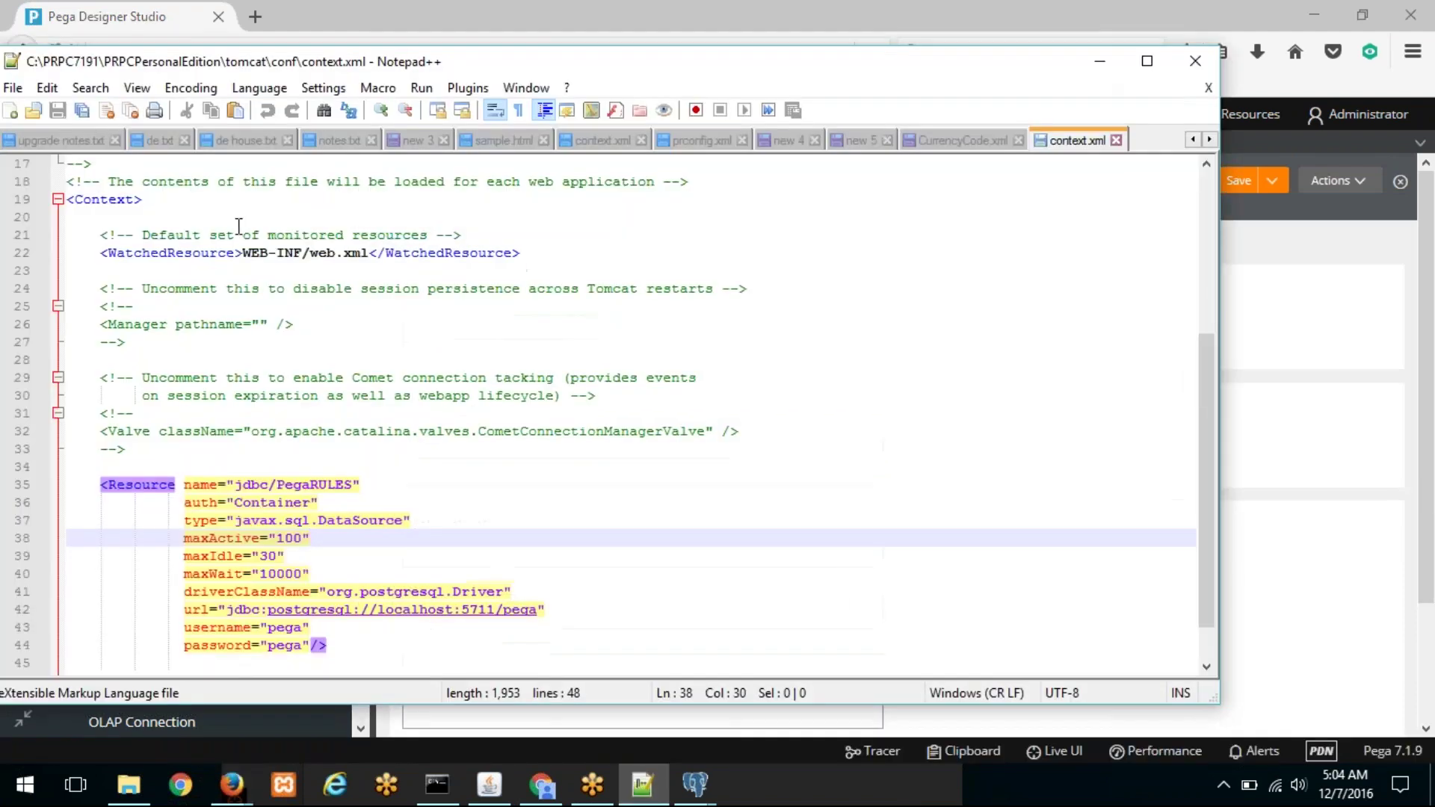
scroll(379, 459, down, 1)
drag(226, 559, 535, 556)
key(ctrl+c)
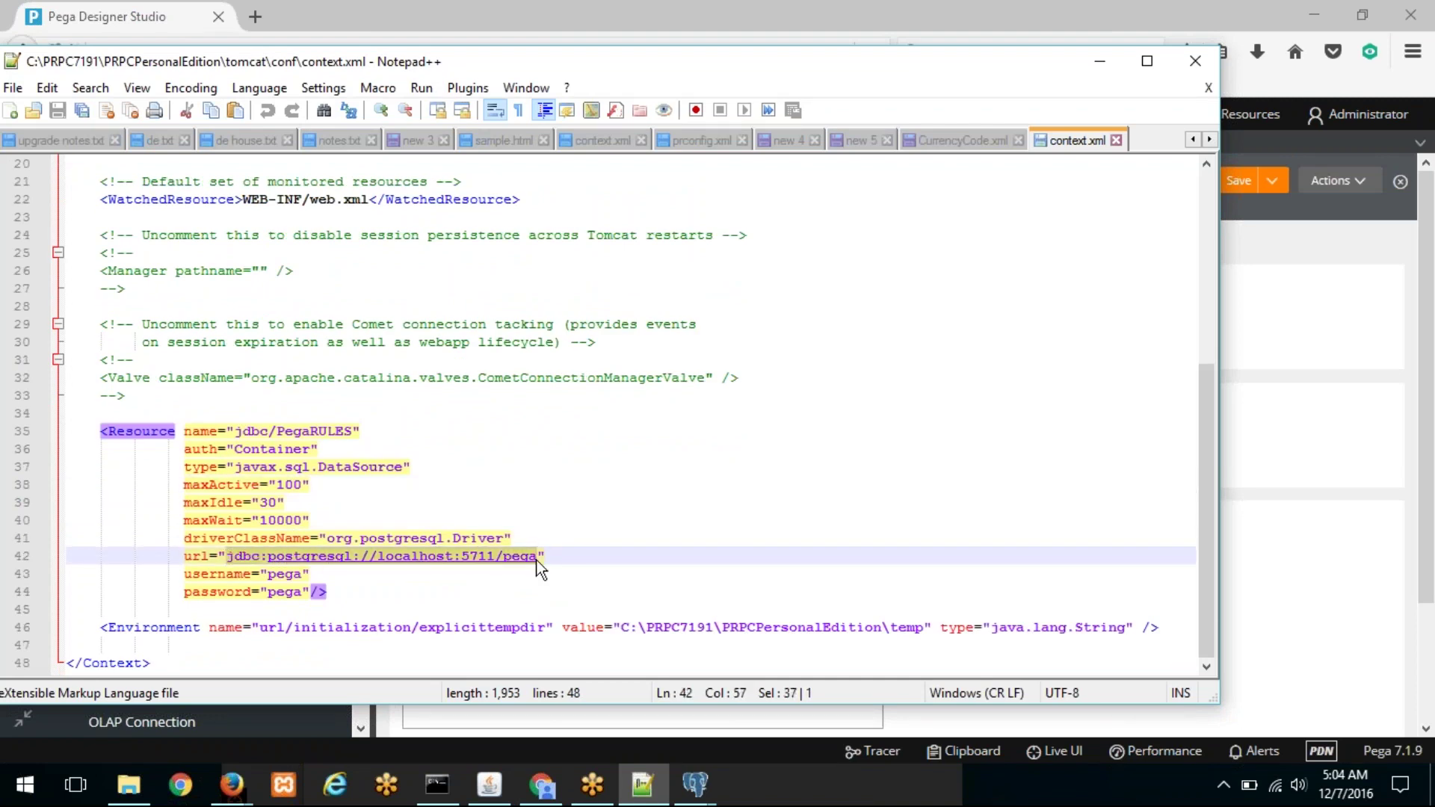
key(alt+Tab)
drag(513, 451, 327, 458)
key(ctrl+v)
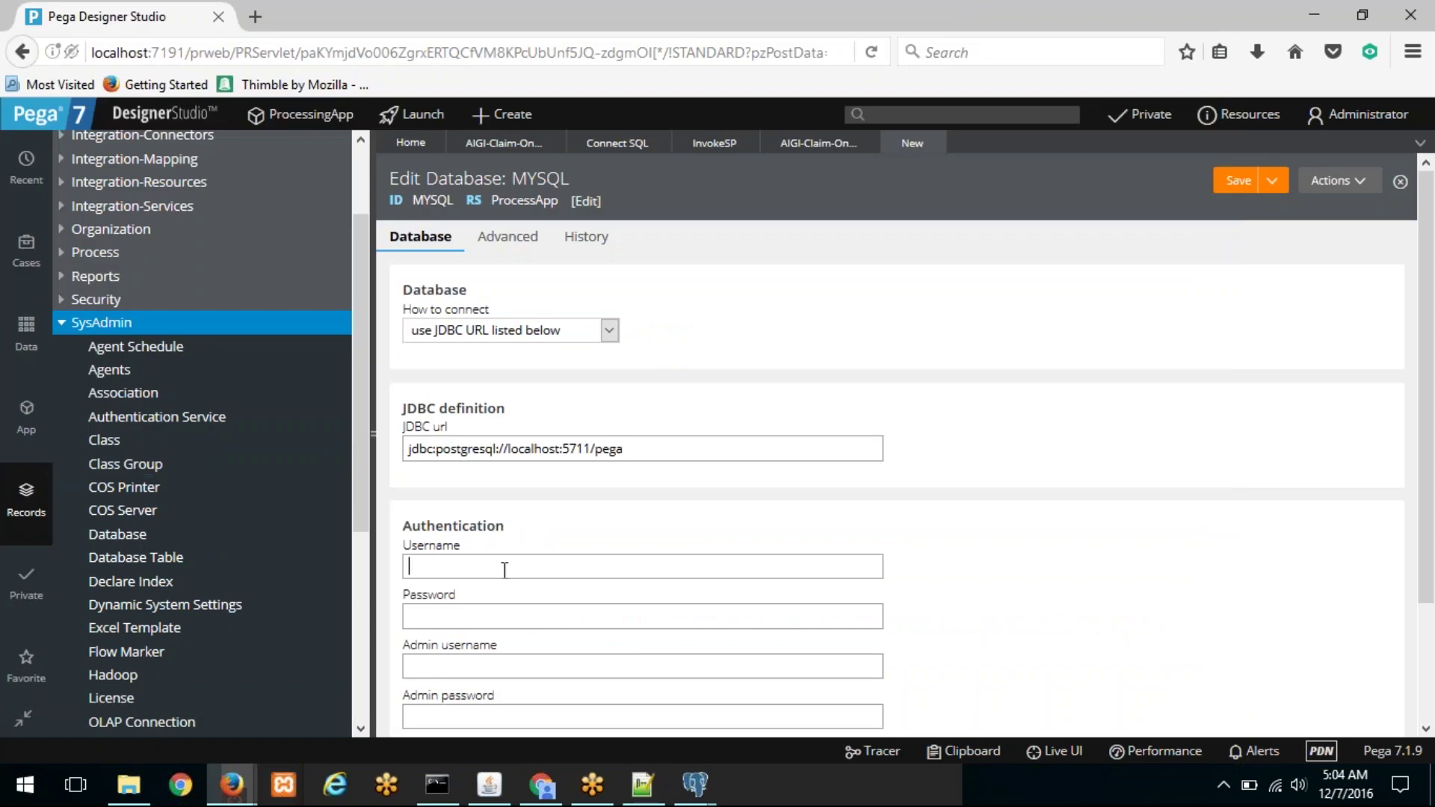
Step: Enter pega as the database and admin usernames, and fill in both passwords
click(503, 566)
text(PEGA)
key(BackSpace)
key(BackSpace)
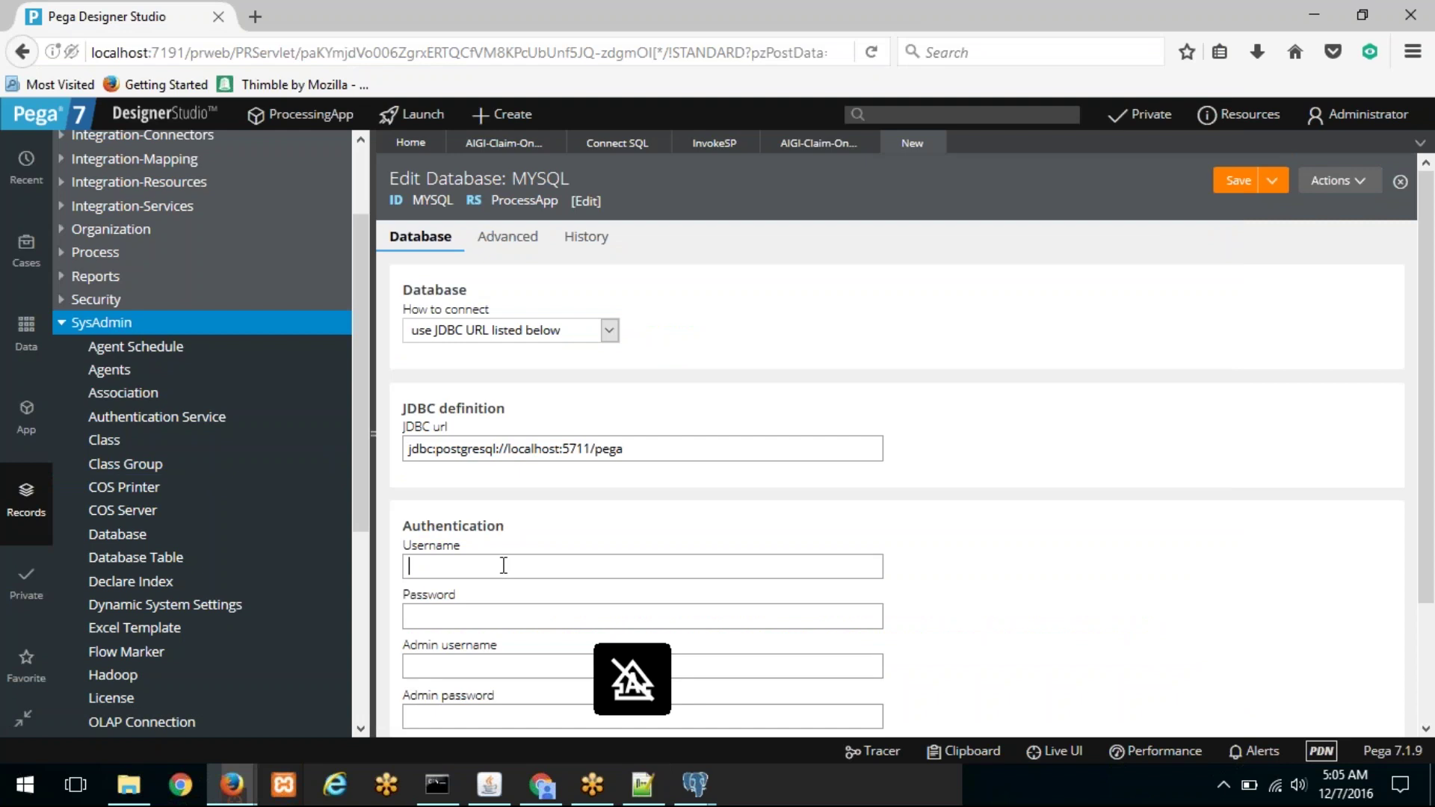
text(pega)
key(Tab)
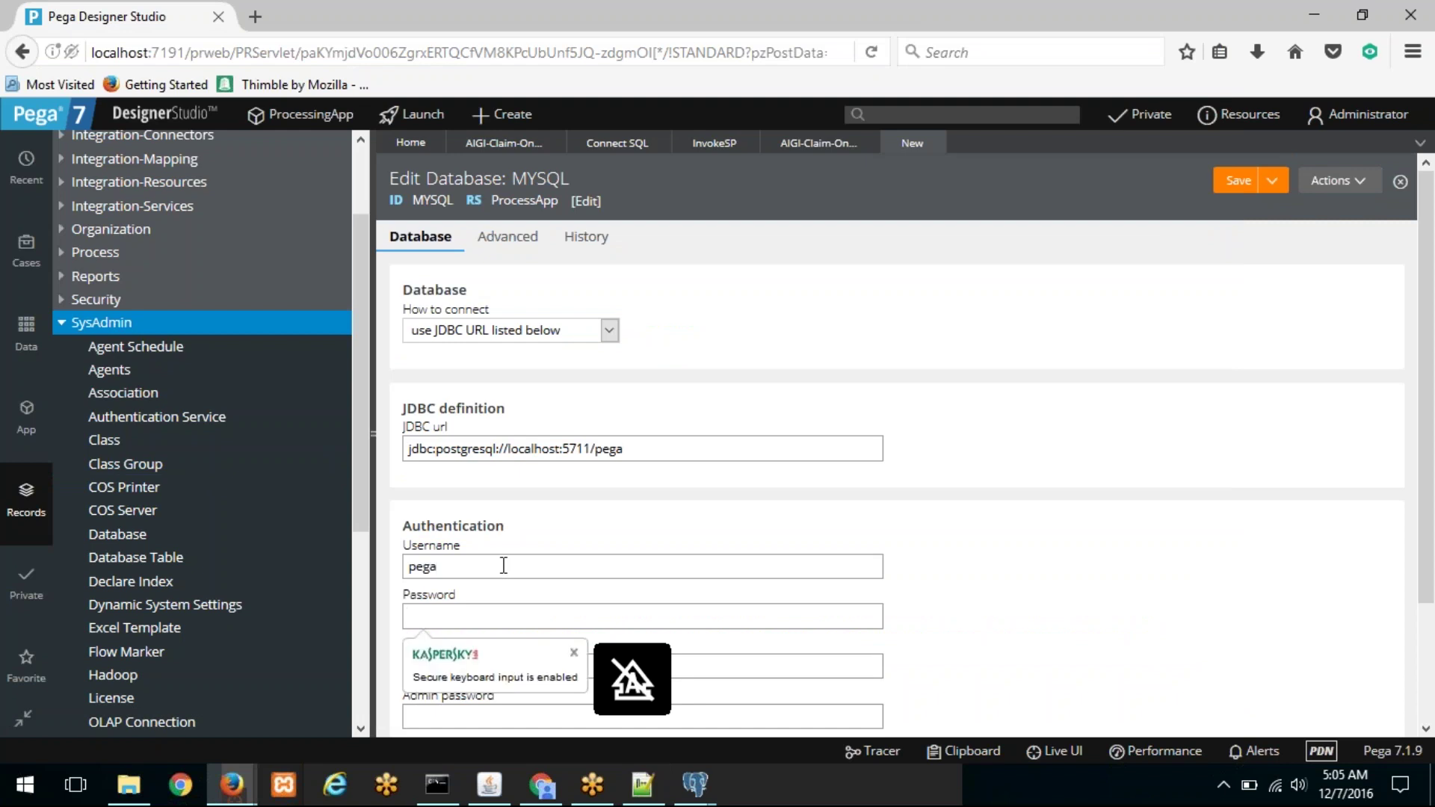
text(pega)
key(Tab)
text(pega)
key(Tab)
text(pega)
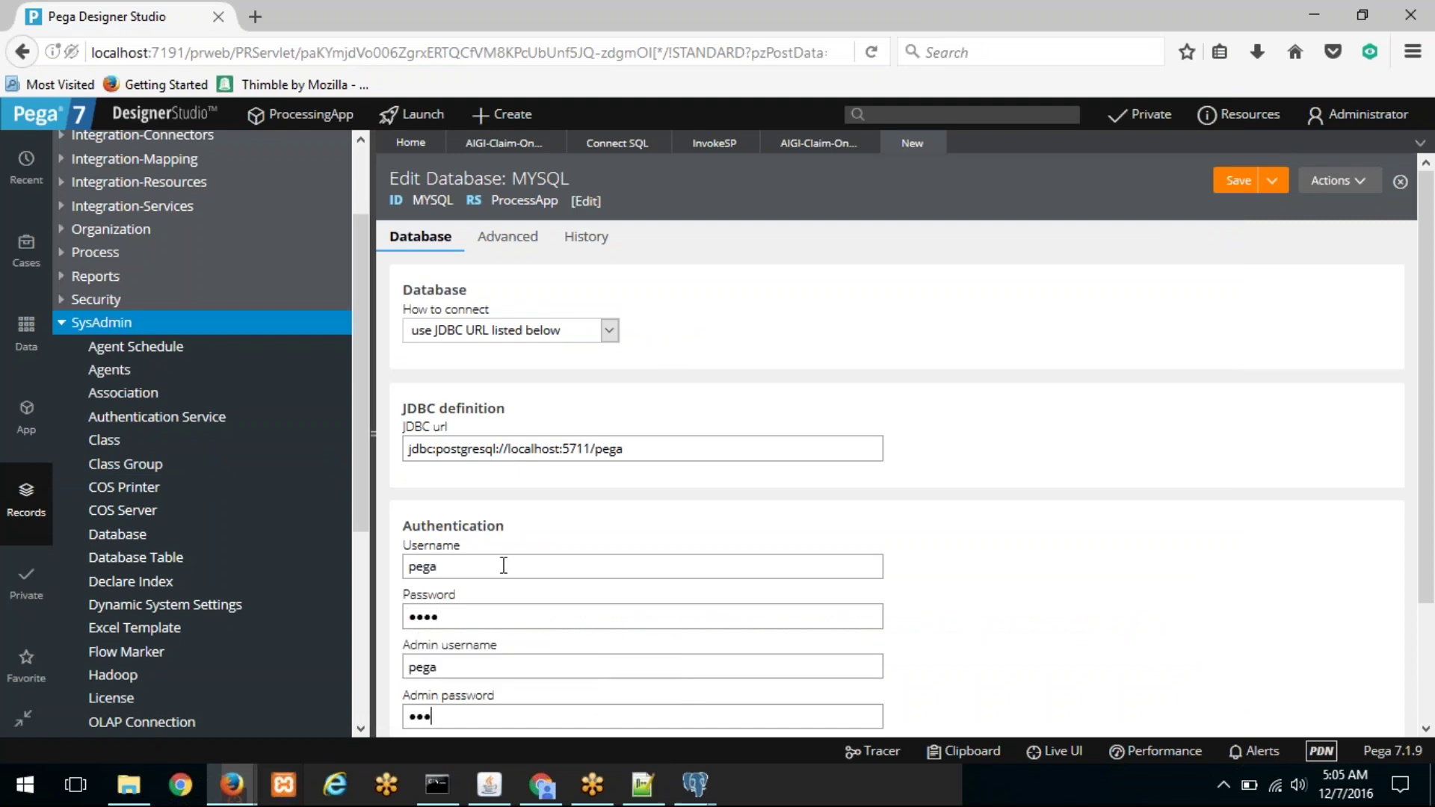
Step: Save the MYSQL record and test its connection to the database
scroll(624, 483, down, 3)
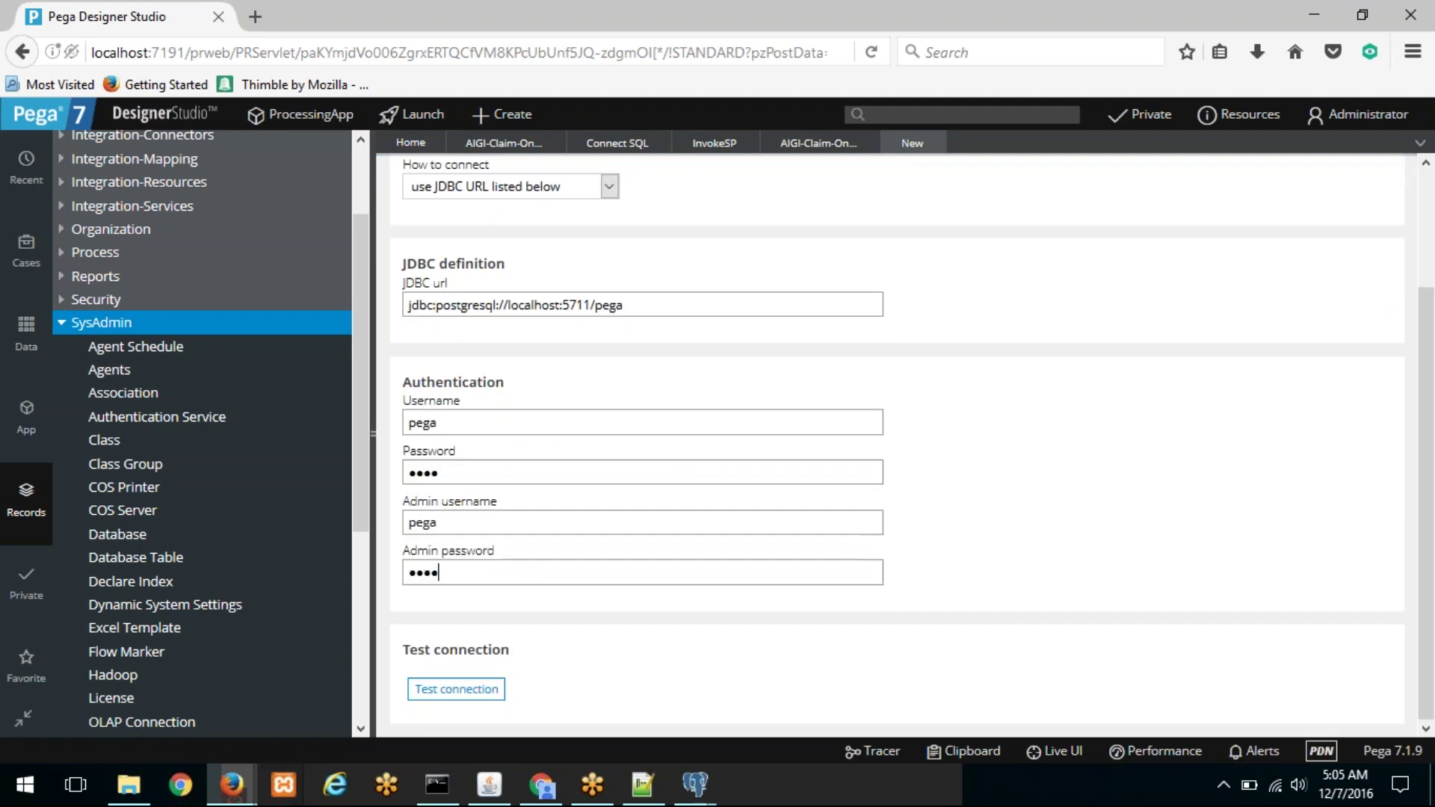
scroll(1054, 307, up, 3)
click(1219, 185)
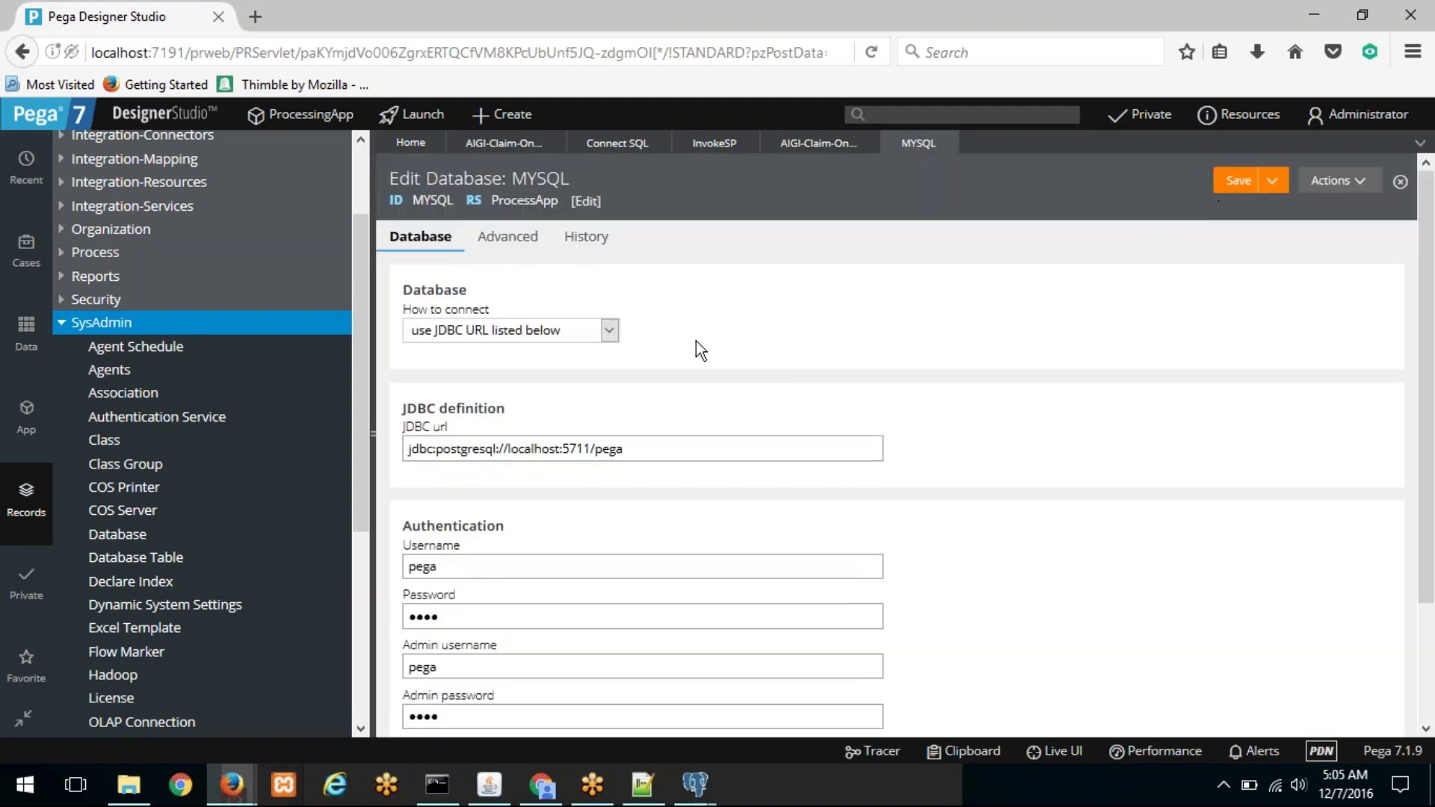
scroll(545, 437, down, 3)
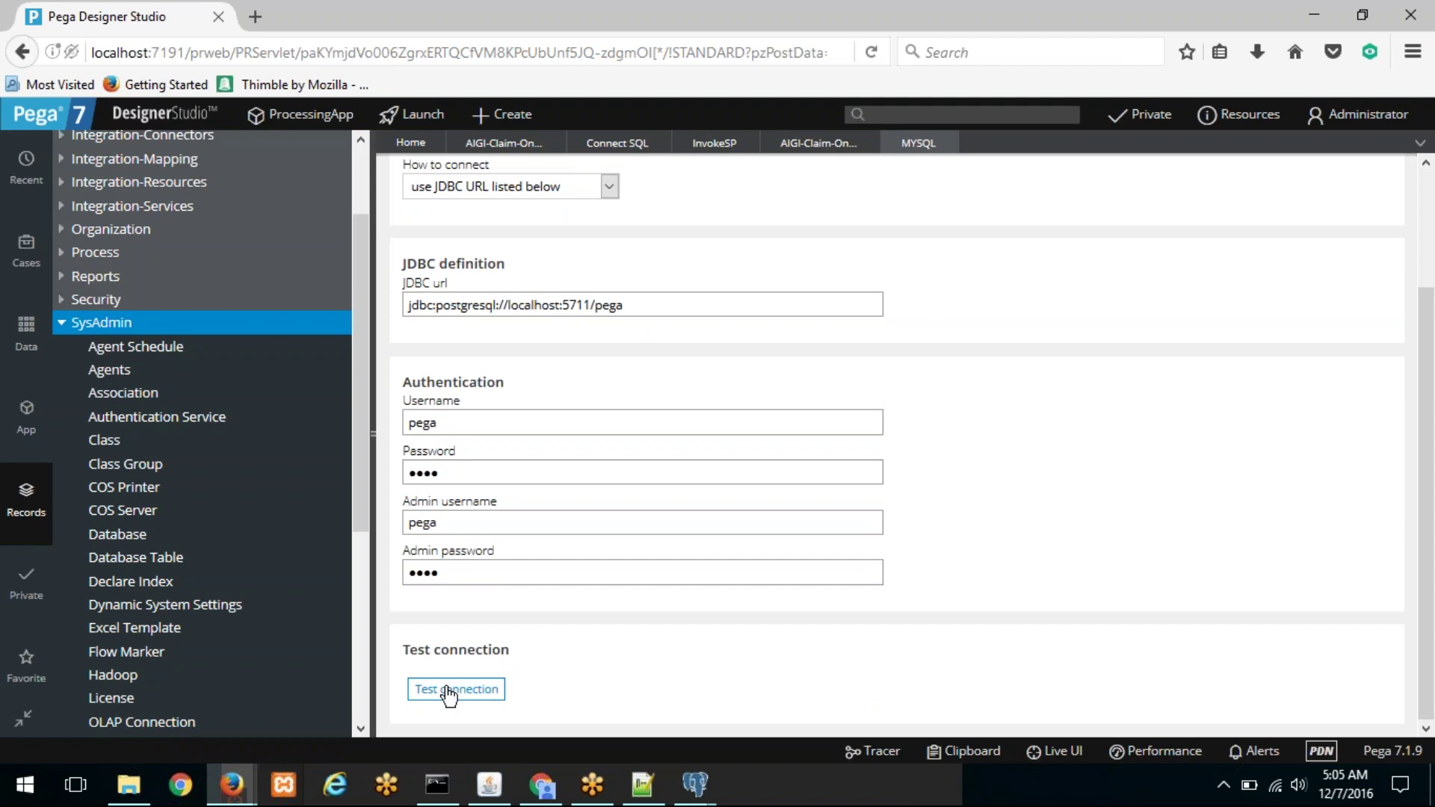
click(448, 692)
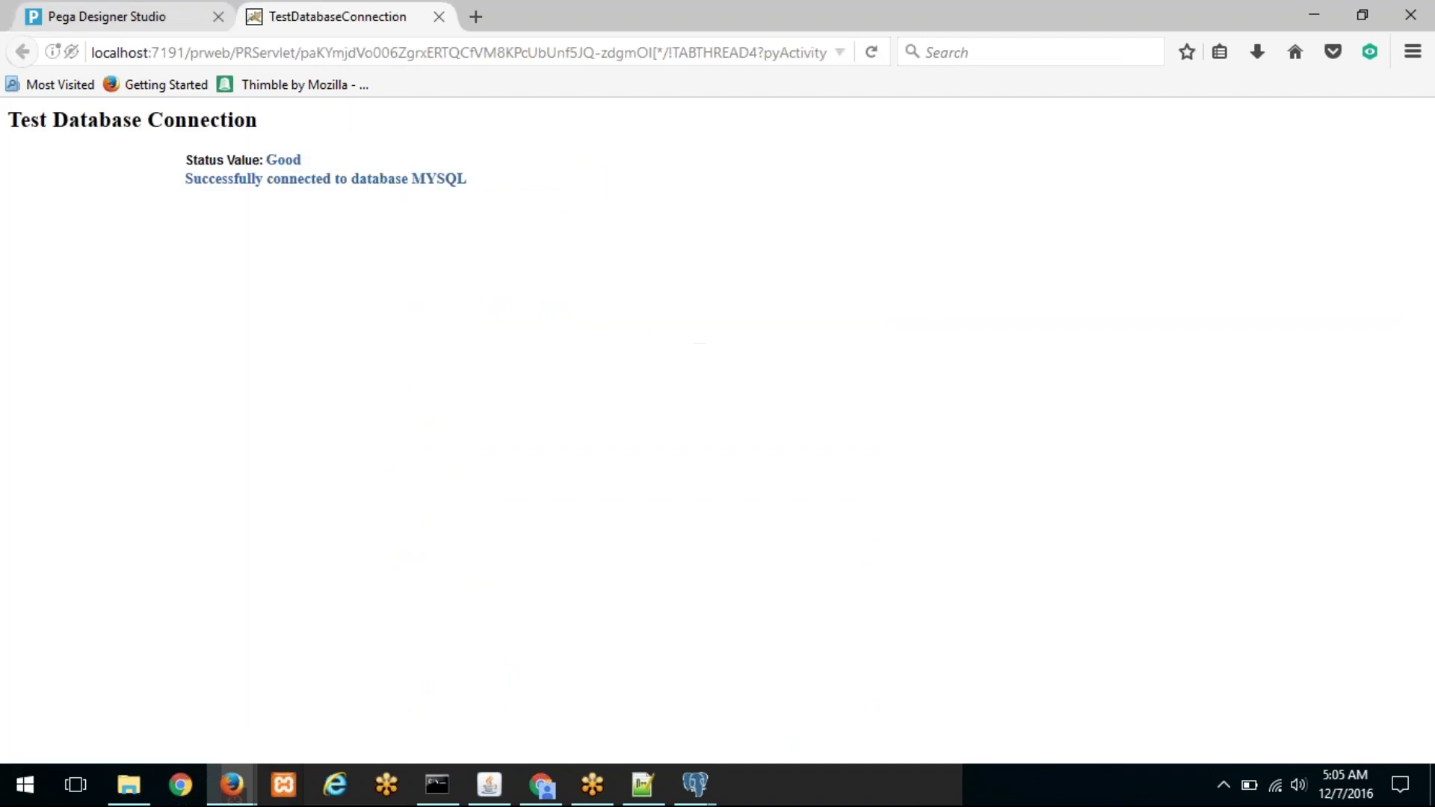
Step: Filter Database Table instances by class name 'aigi' and open AIGI-Claim-One-Process-Work
click(105, 11)
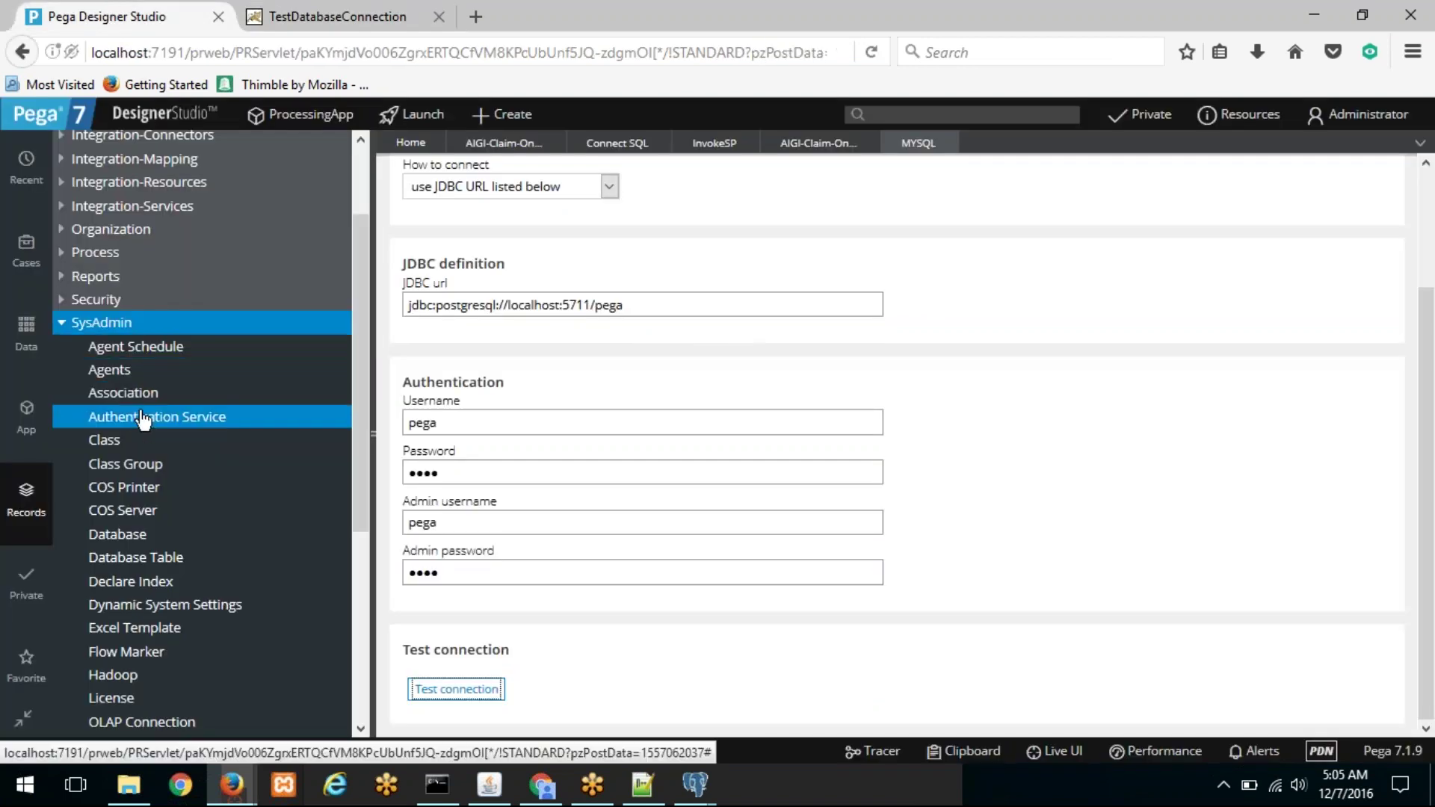
click(154, 566)
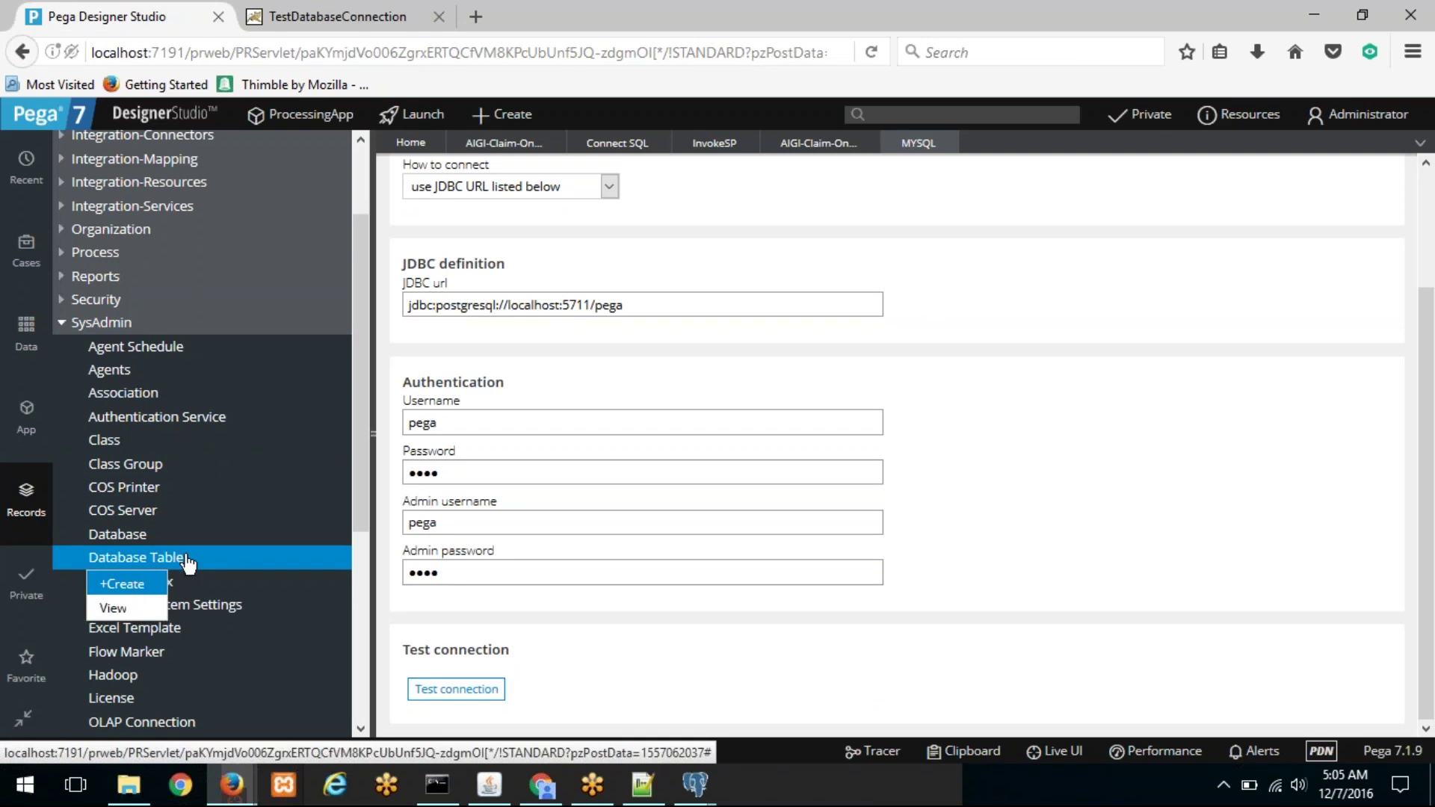
click(148, 562)
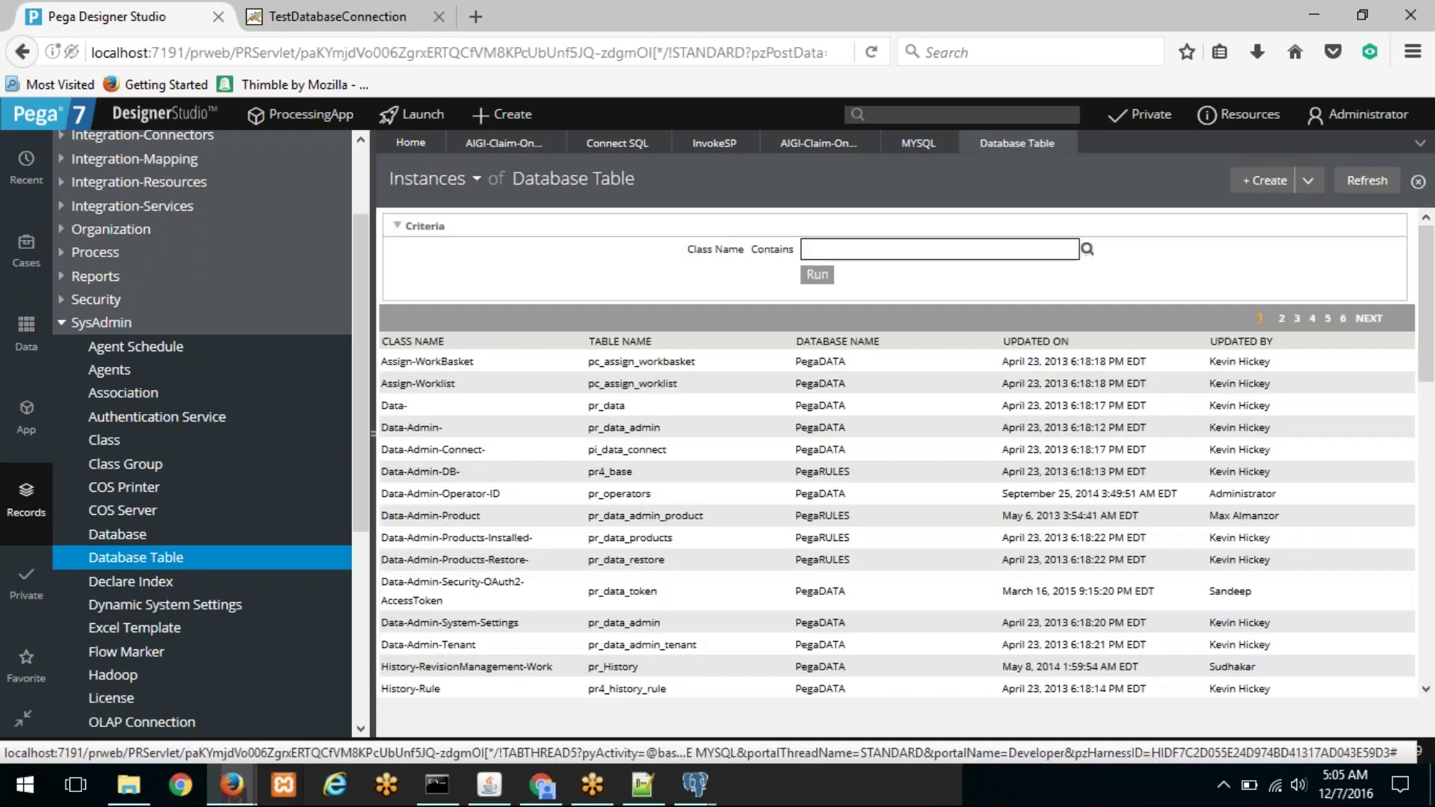
click(844, 243)
text(aigi)
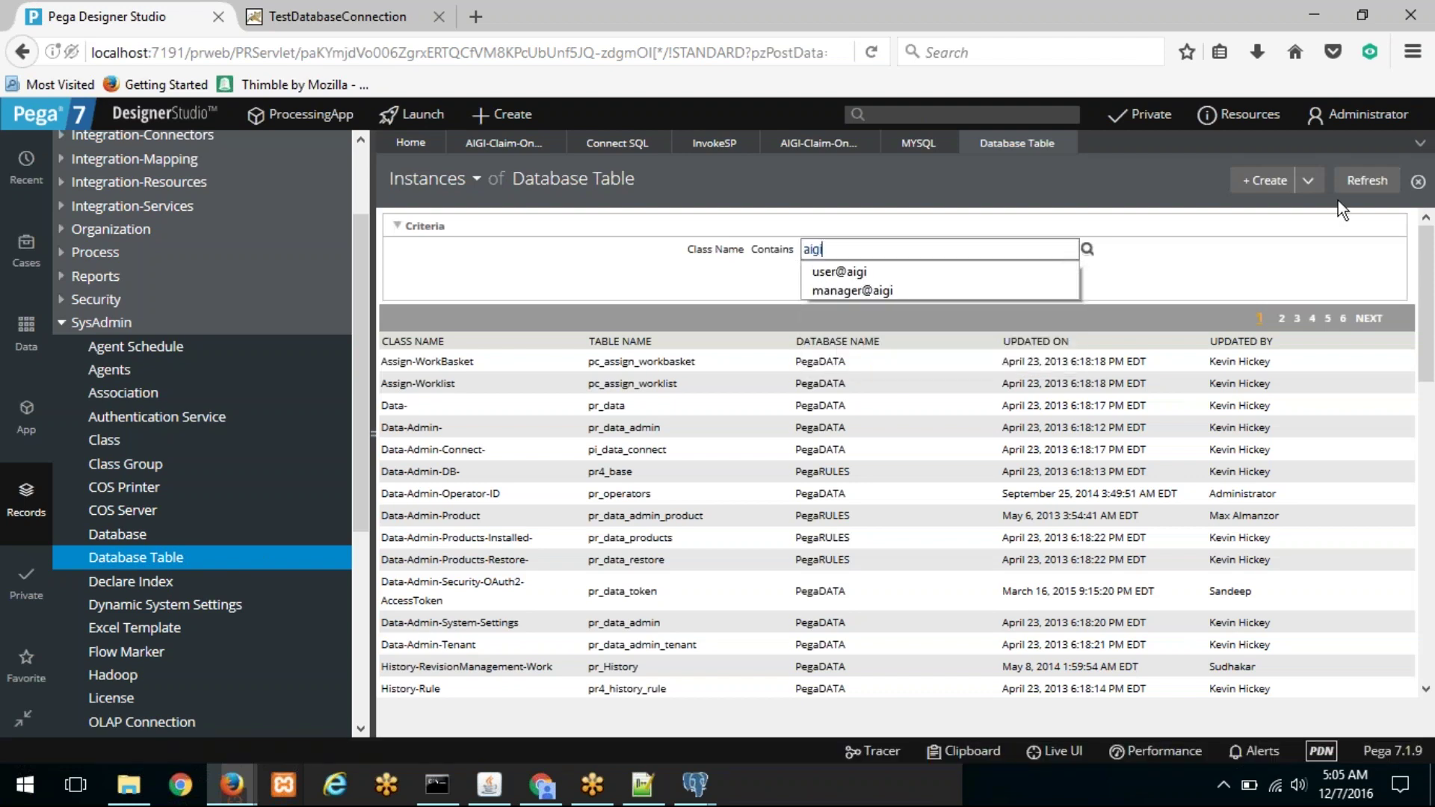
key(Return)
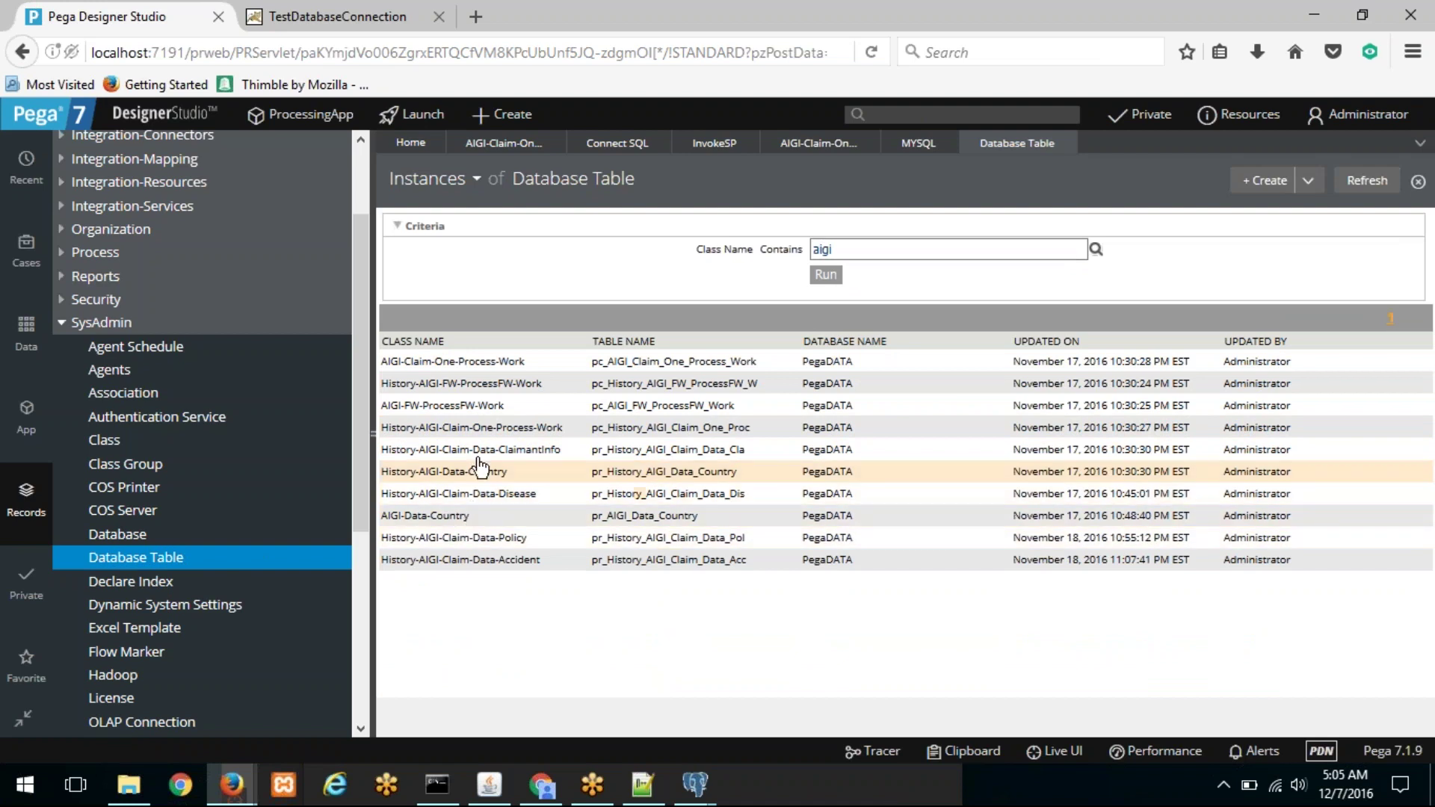
click(499, 363)
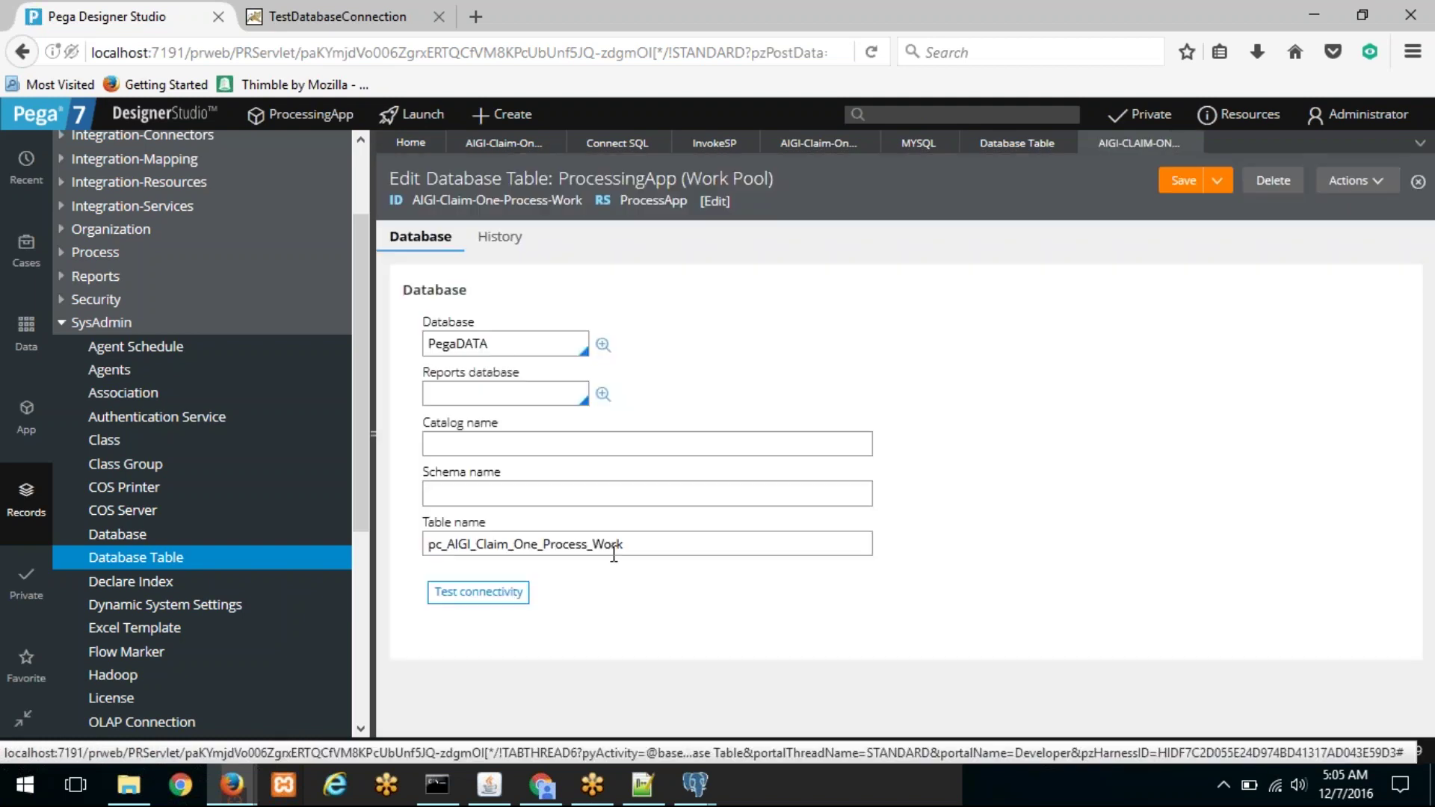
Step: Change the Database from PegaDATA to MYSQL, keeping the old value in a scratch note
double_click(505, 345)
key(ctrl+c)
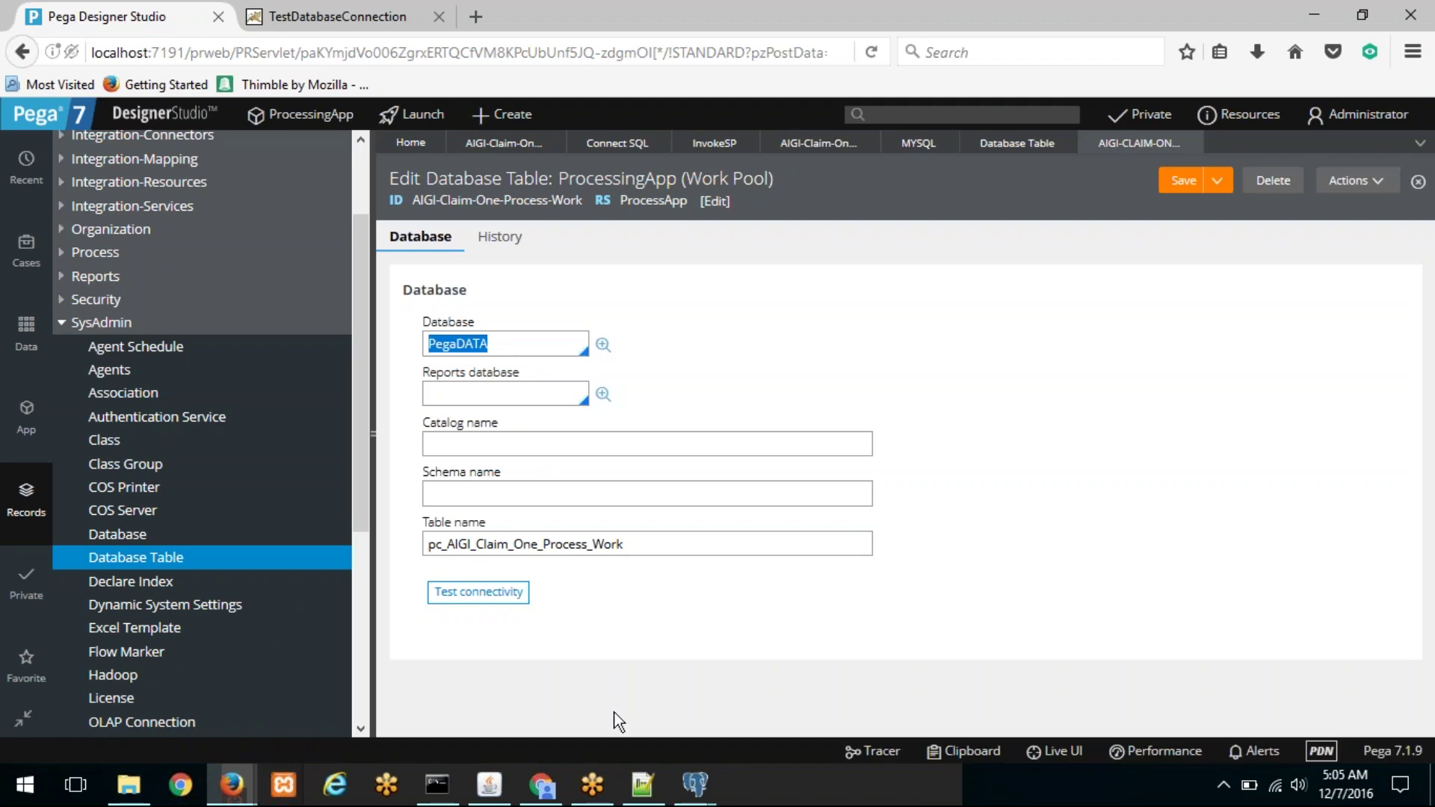
click(642, 785)
double_click(1154, 140)
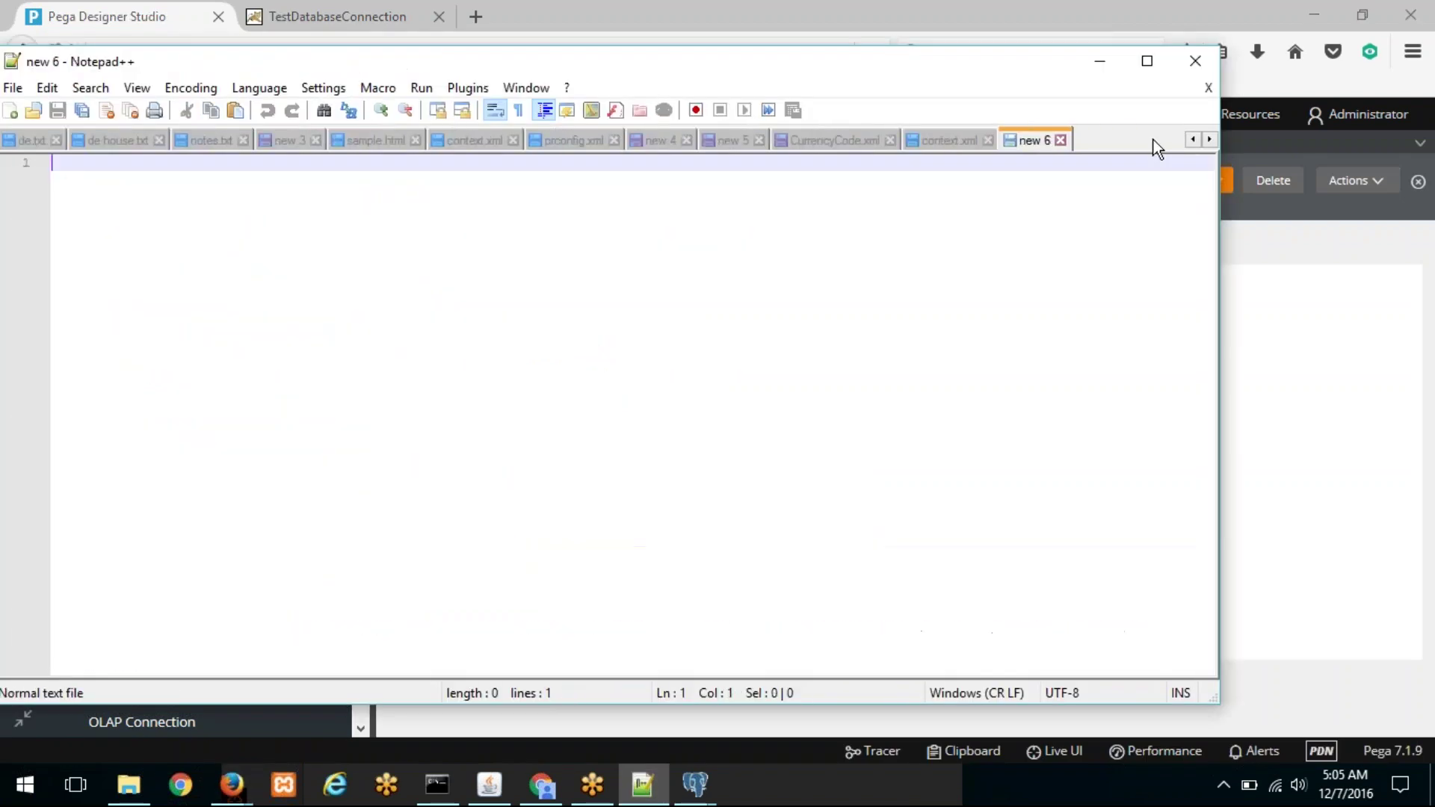
key(ctrl+v)
click(232, 785)
drag(651, 544, 318, 544)
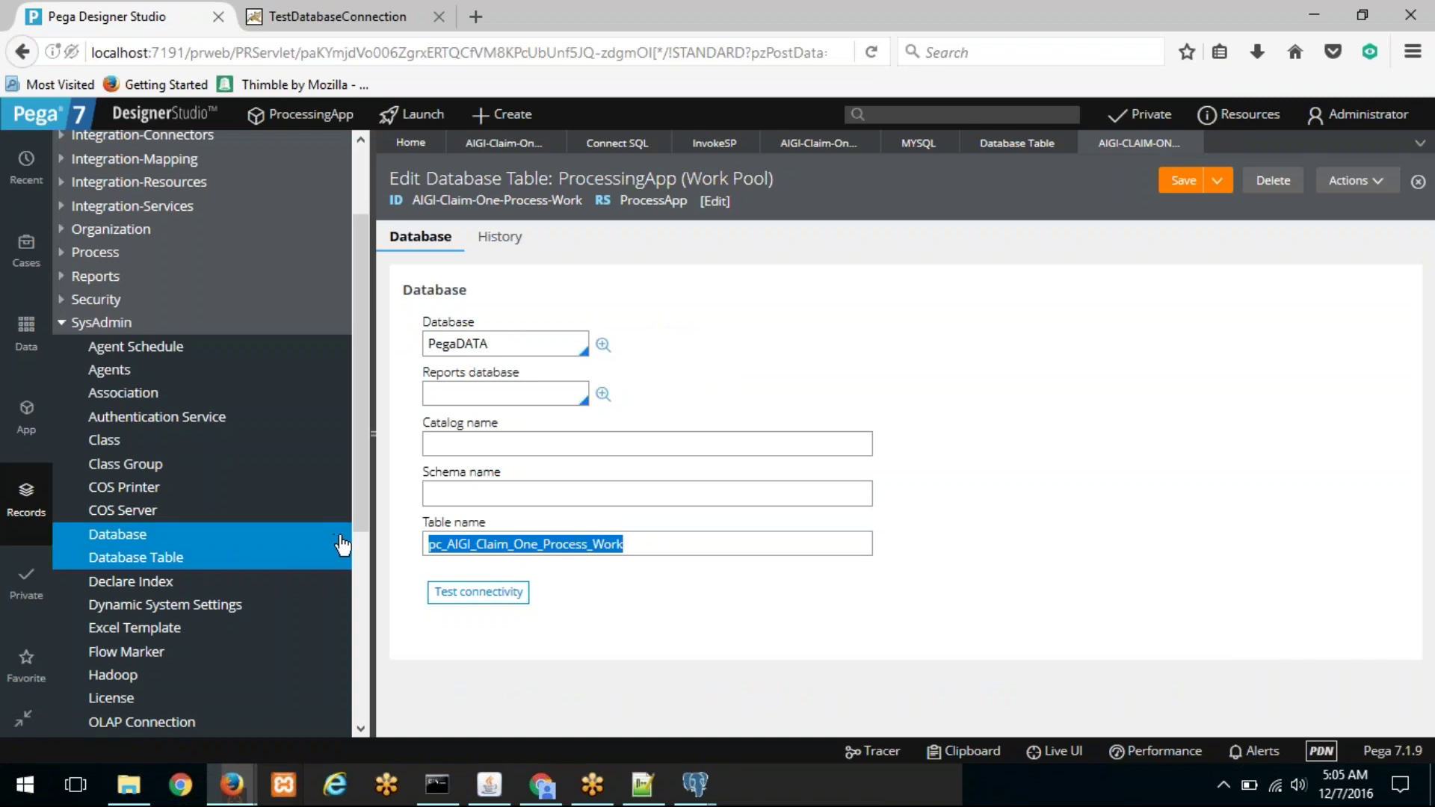
key(alt+Tab)
key(alt+Tab)
click(487, 344)
key(ctrl+a)
key(BackSpace)
text(MYSQL)
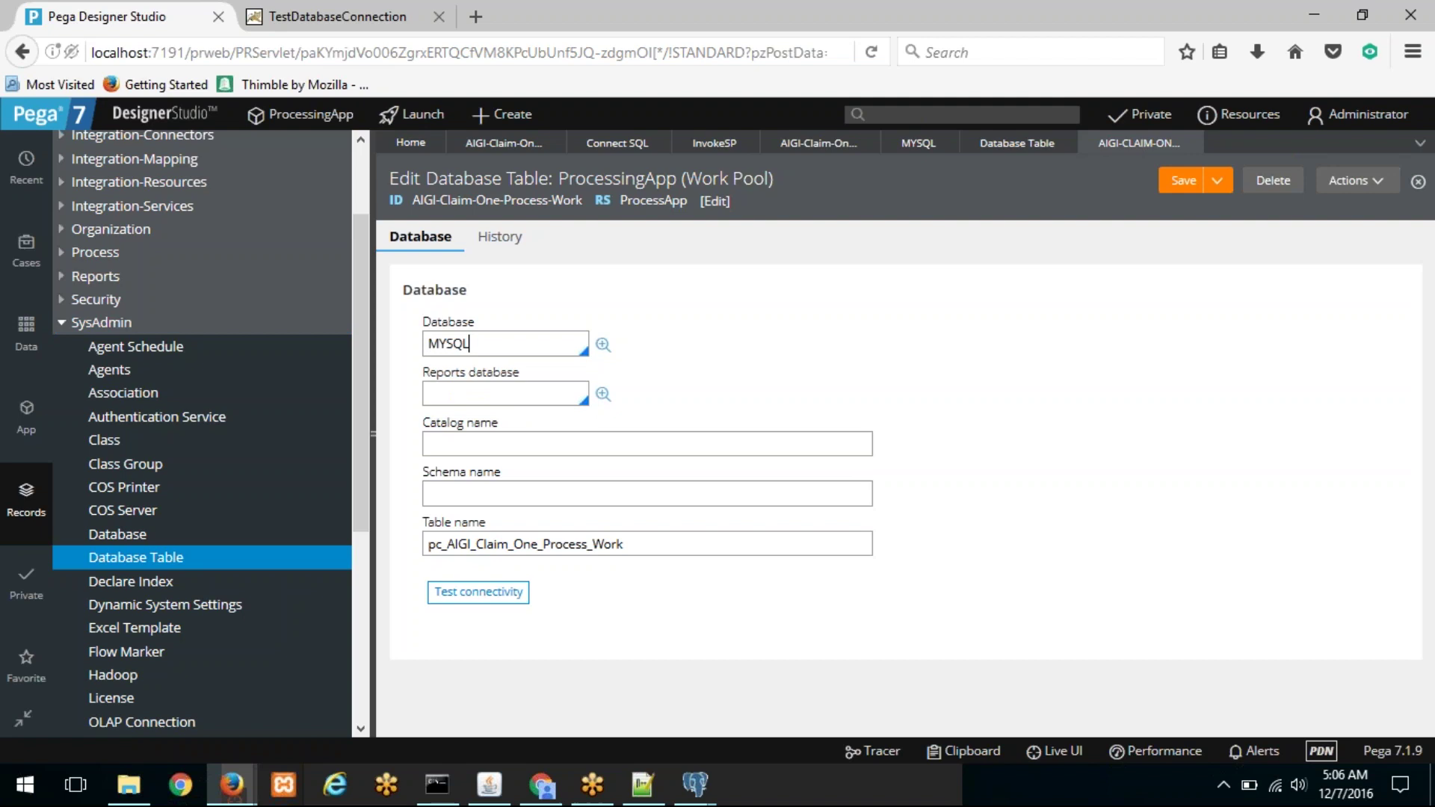
Step: Copy sampletable from the pgAdmin script and paste it as the Table name
drag(649, 538, 393, 539)
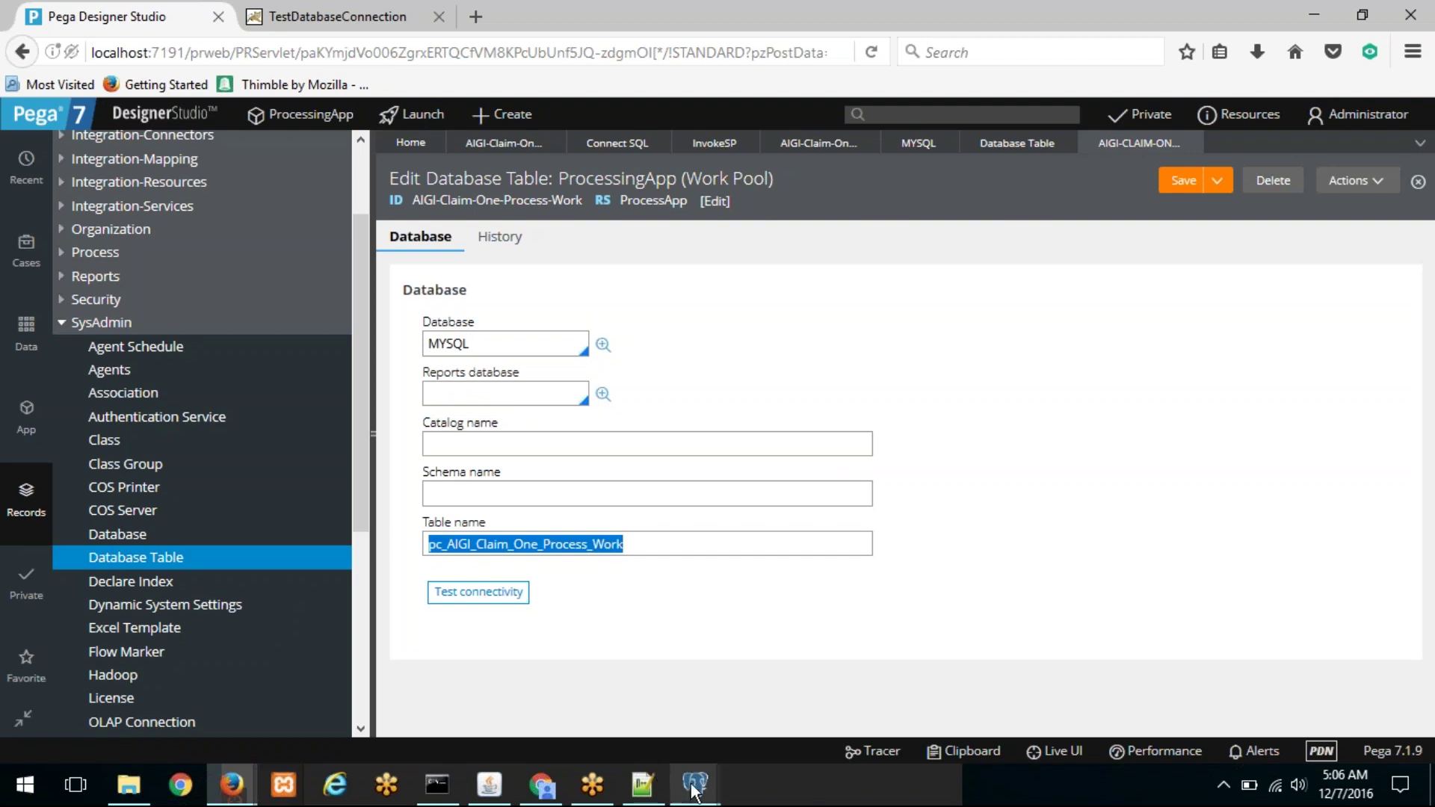
mouse_move(693, 789)
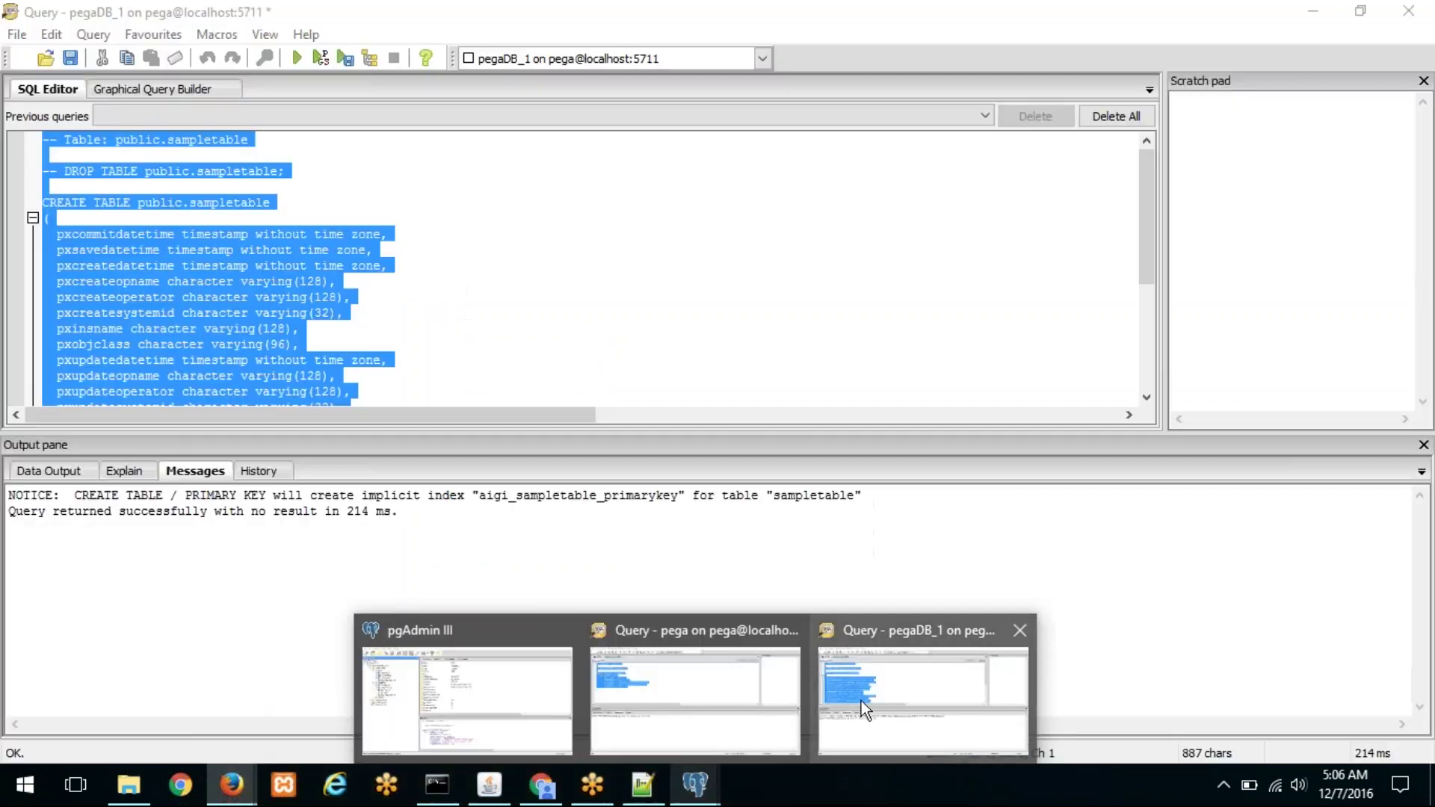
click(861, 703)
click(421, 224)
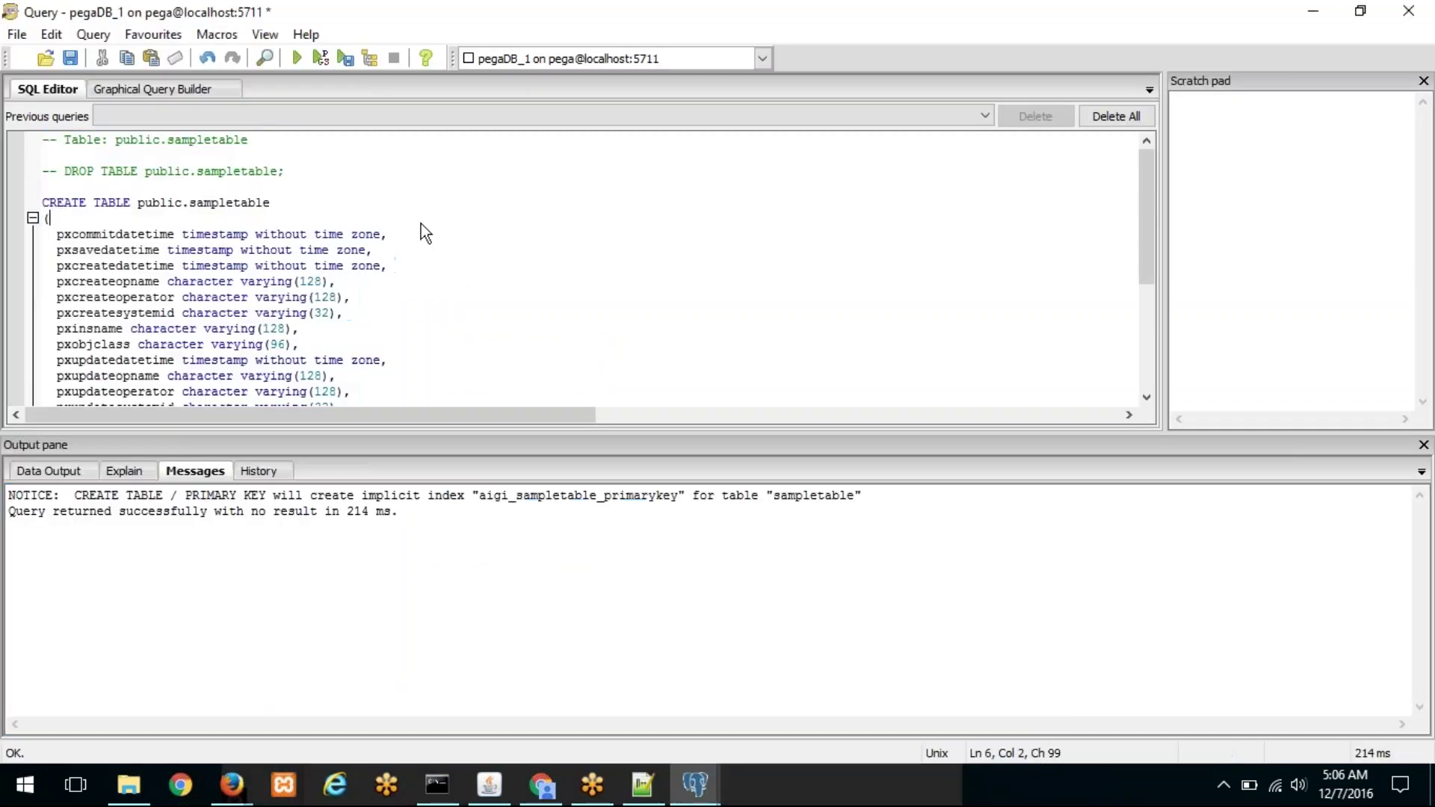
double_click(229, 203)
key(ctrl+c)
key(alt+Tab)
key(ctrl+v)
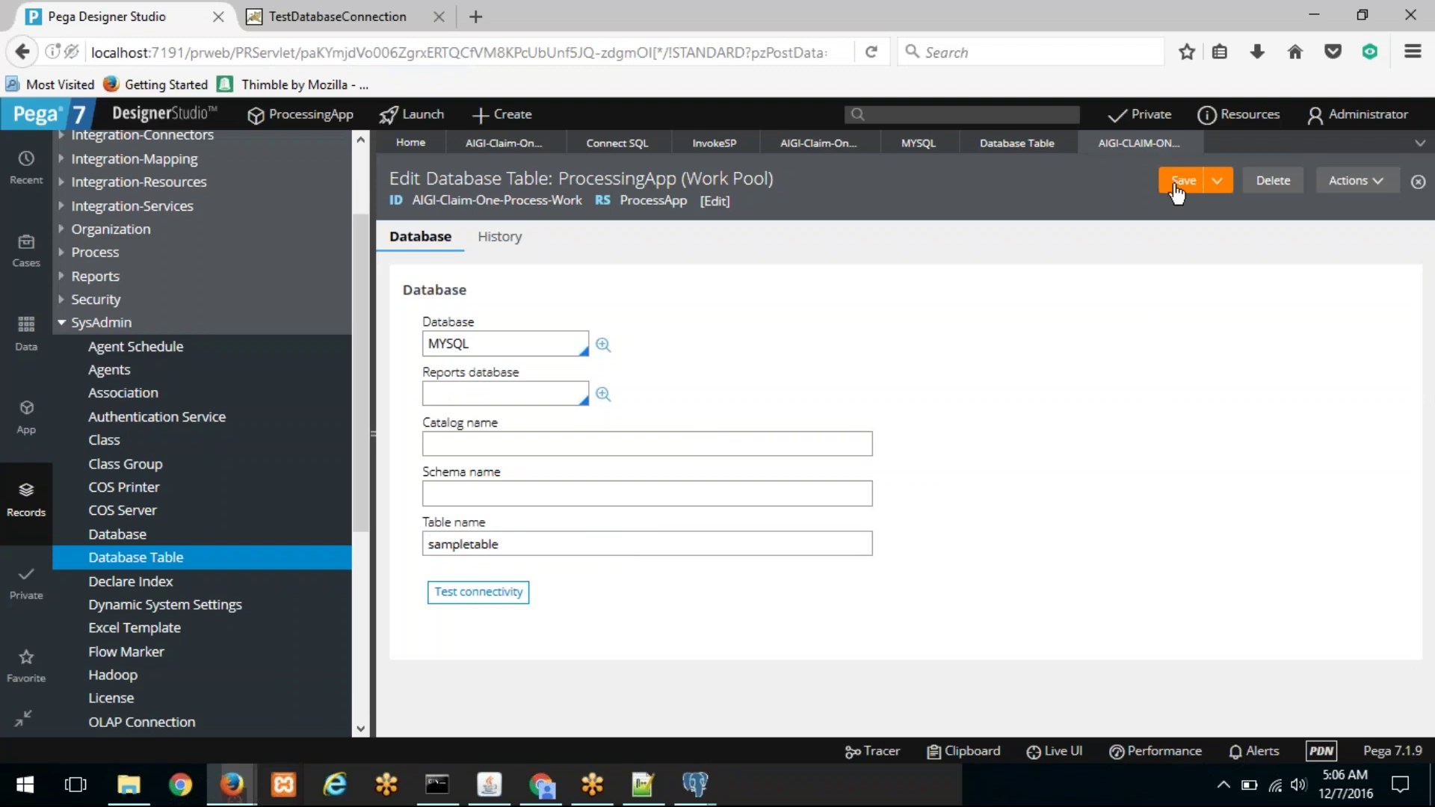
Step: Run 'select * from sampletable' in pgAdmin to confirm the table is empty
mouse_move(692, 778)
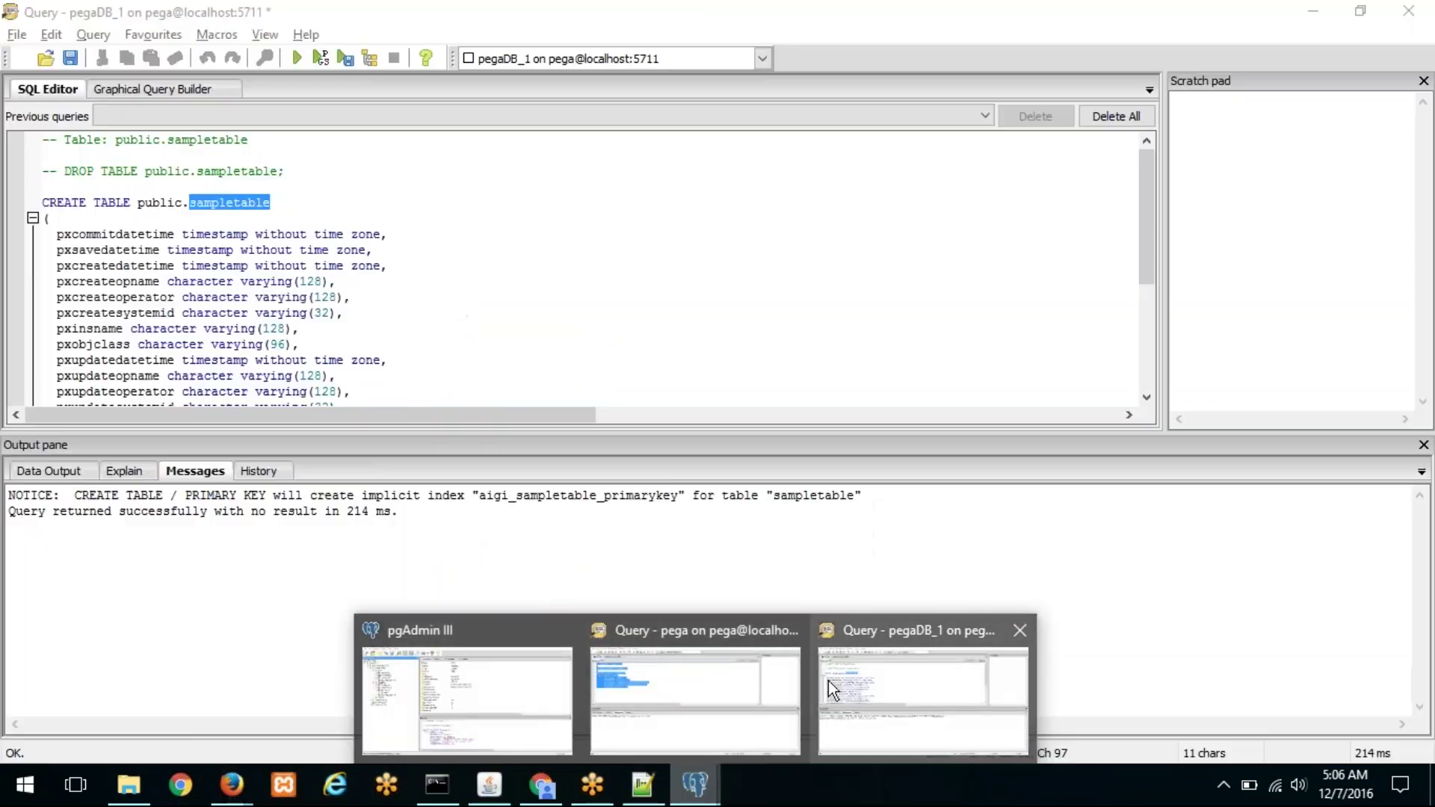
click(829, 681)
click(452, 282)
scroll(451, 282, down, 6)
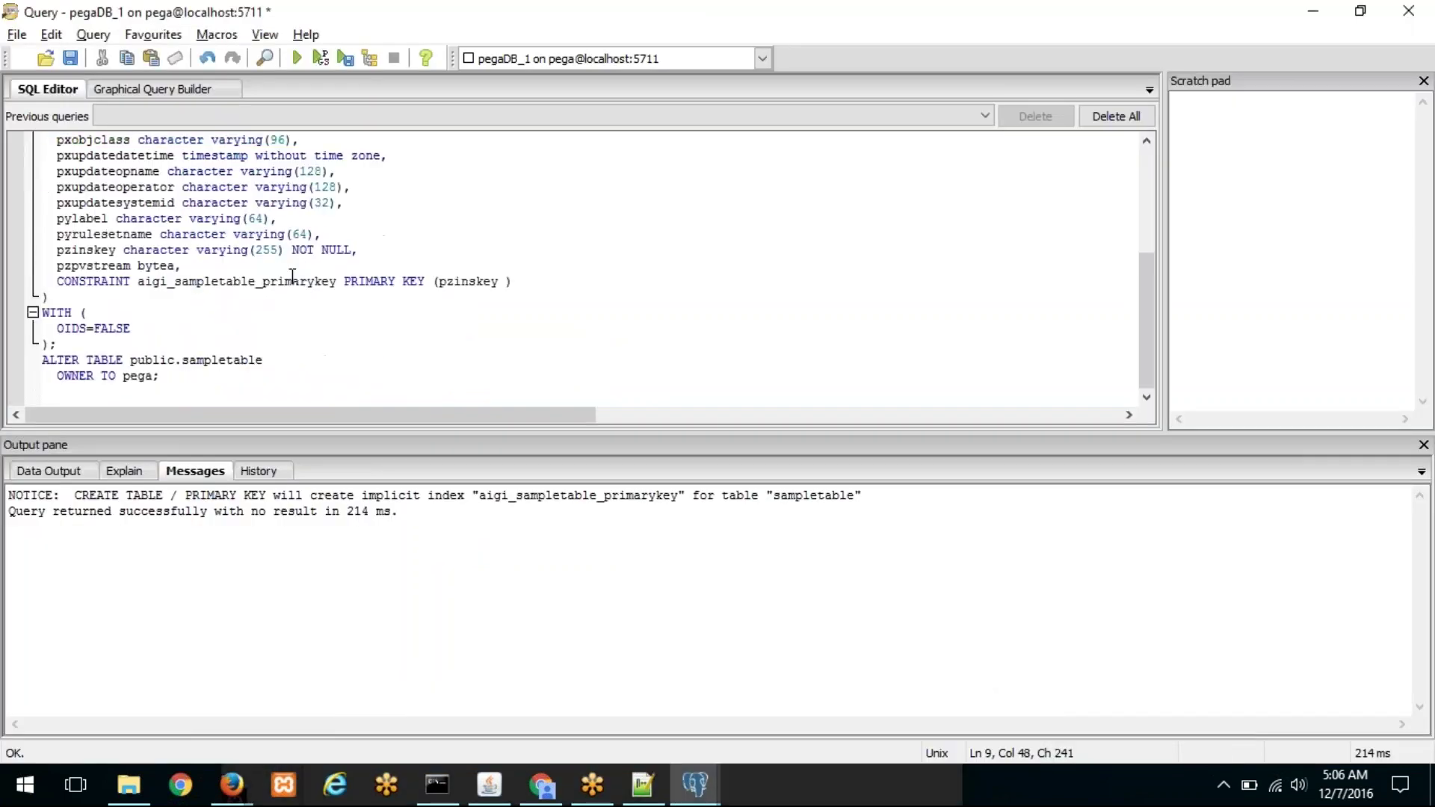
drag(187, 394, 44, 128)
text(select * from sampletable)
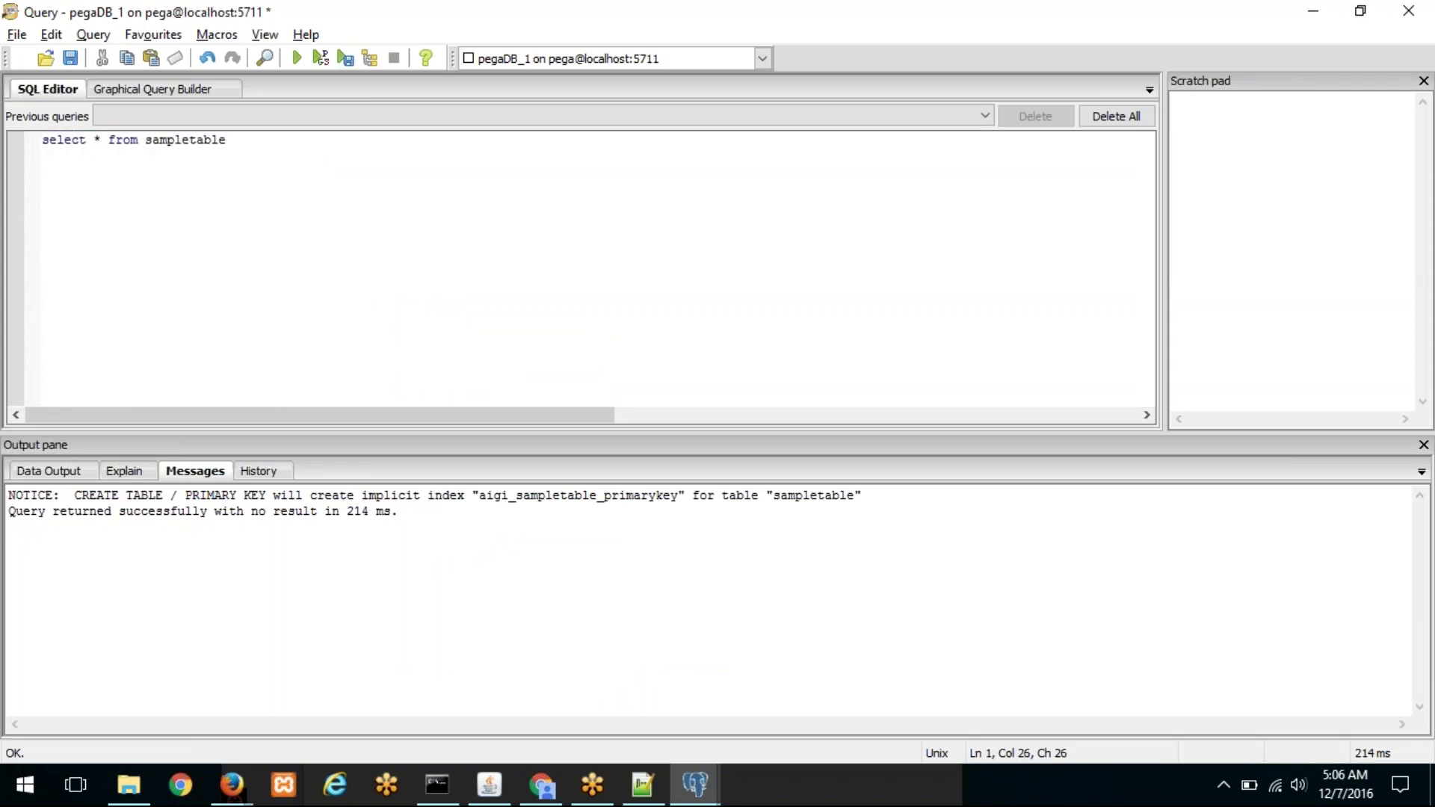
drag(226, 141, 11, 144)
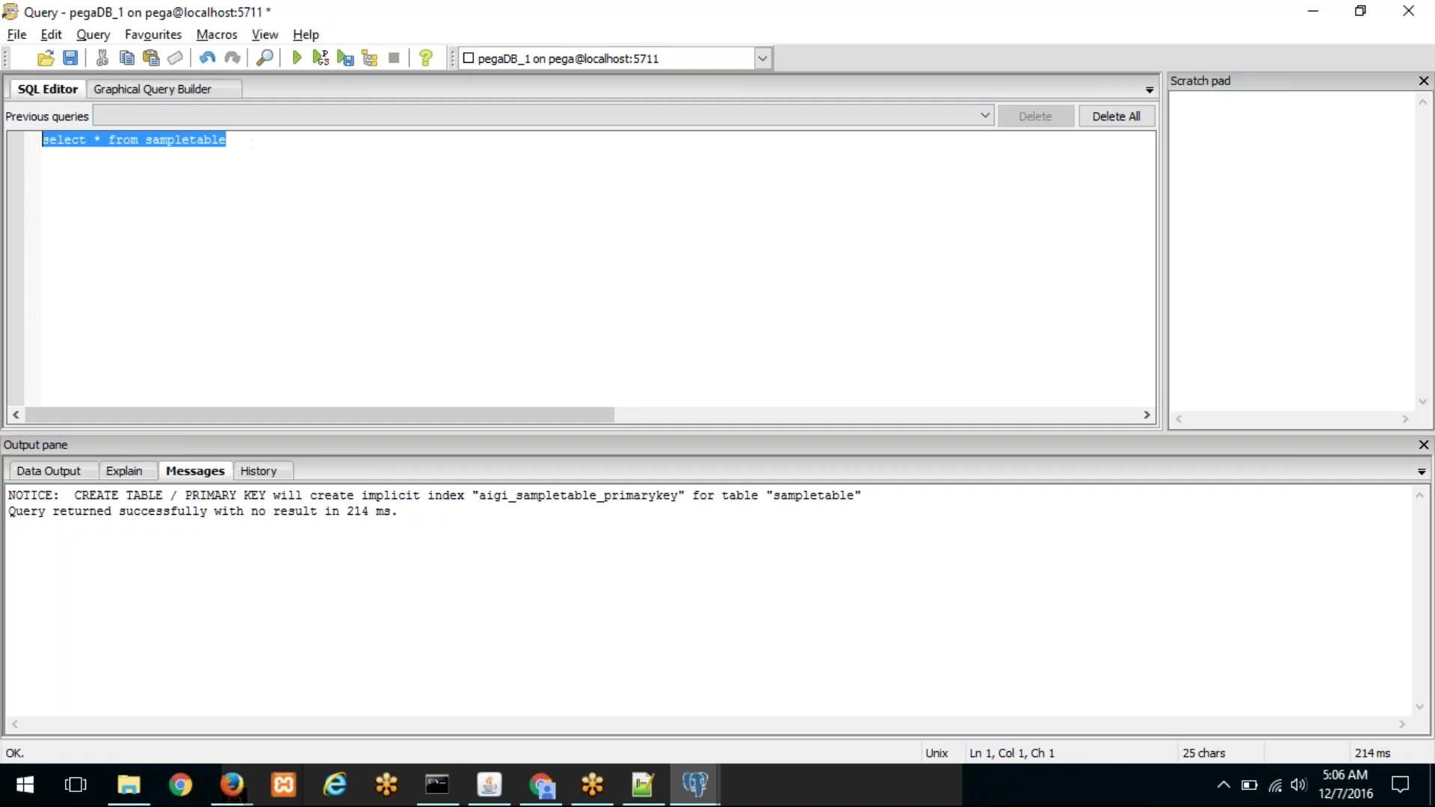
click(298, 58)
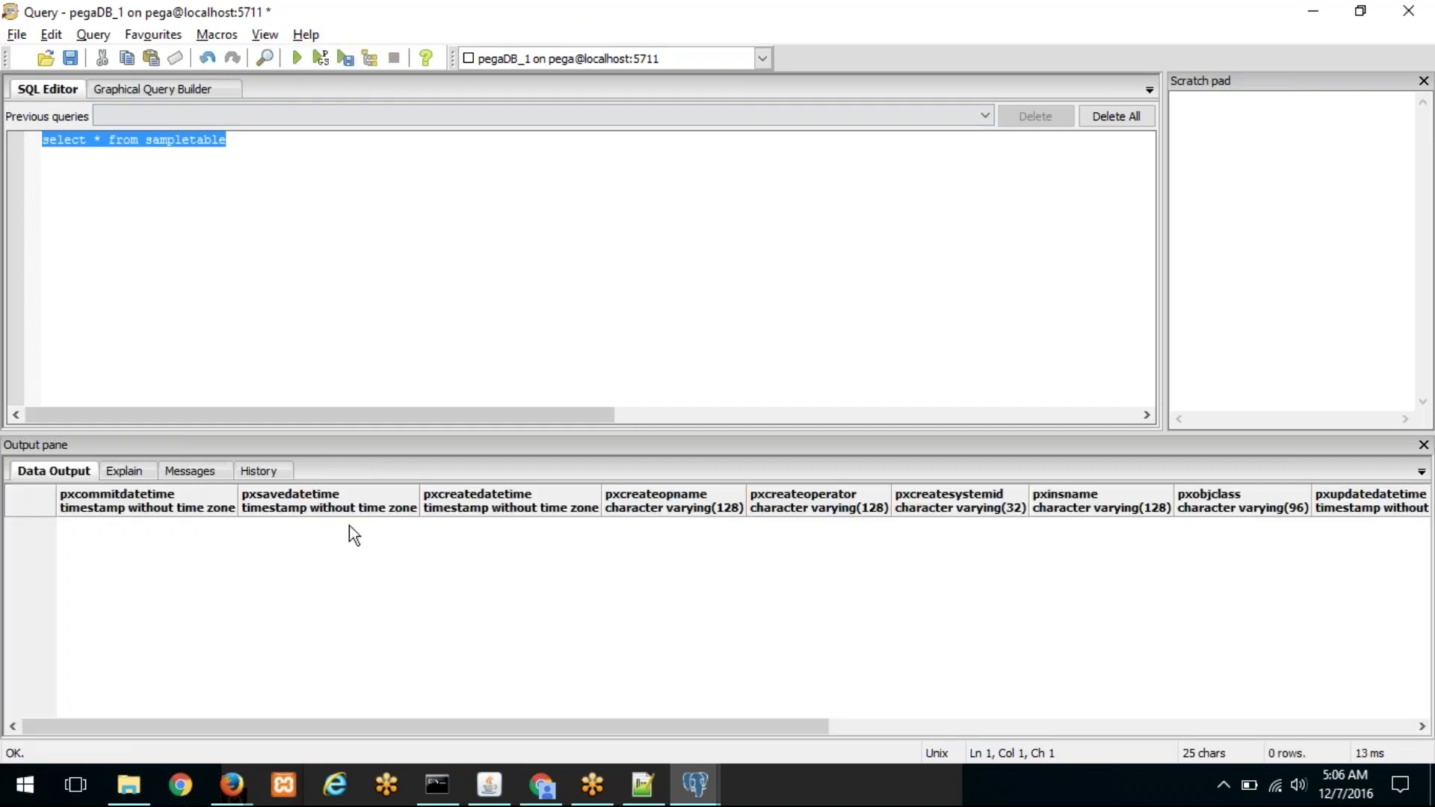
click(1316, 12)
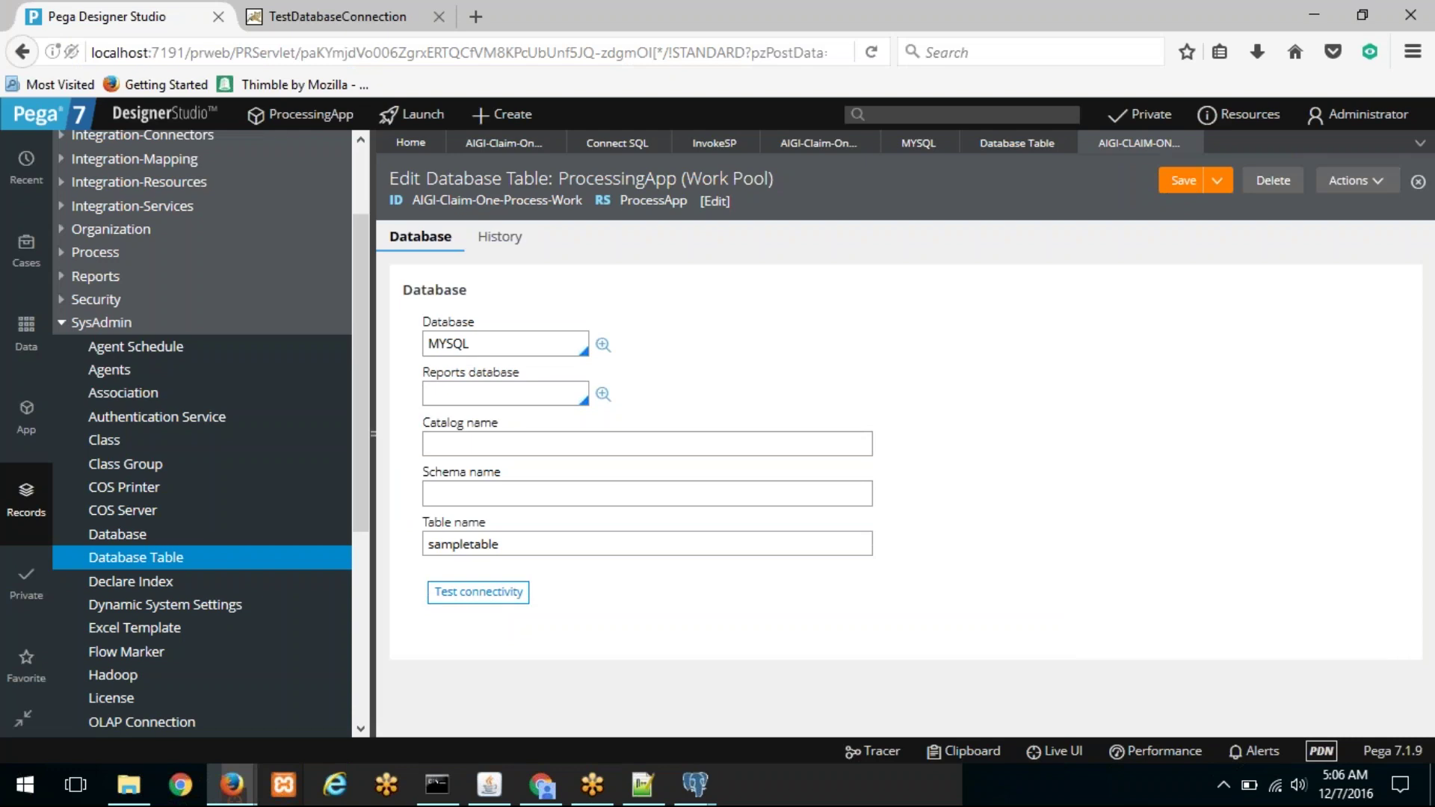
click(501, 116)
mouse_move(540, 142)
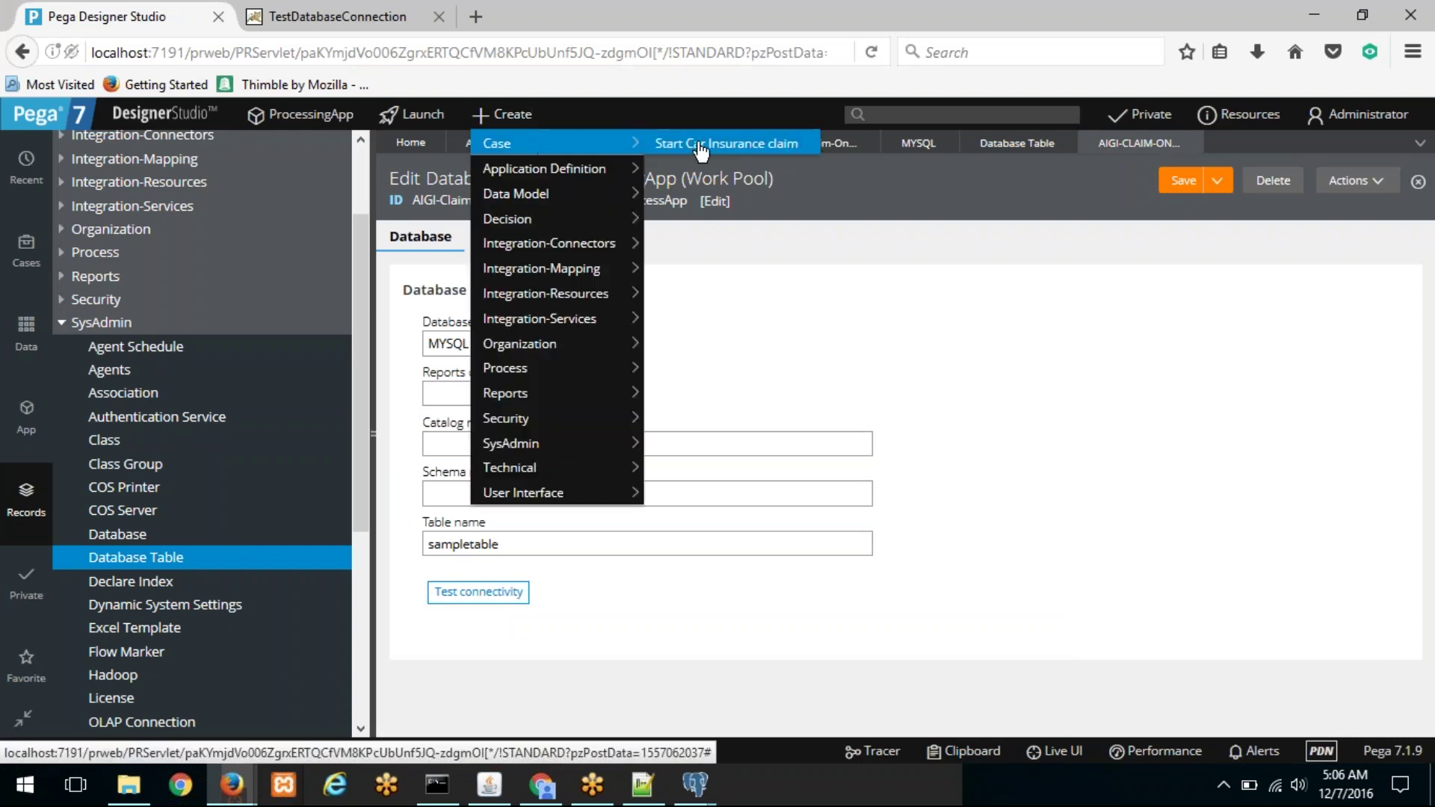
click(696, 147)
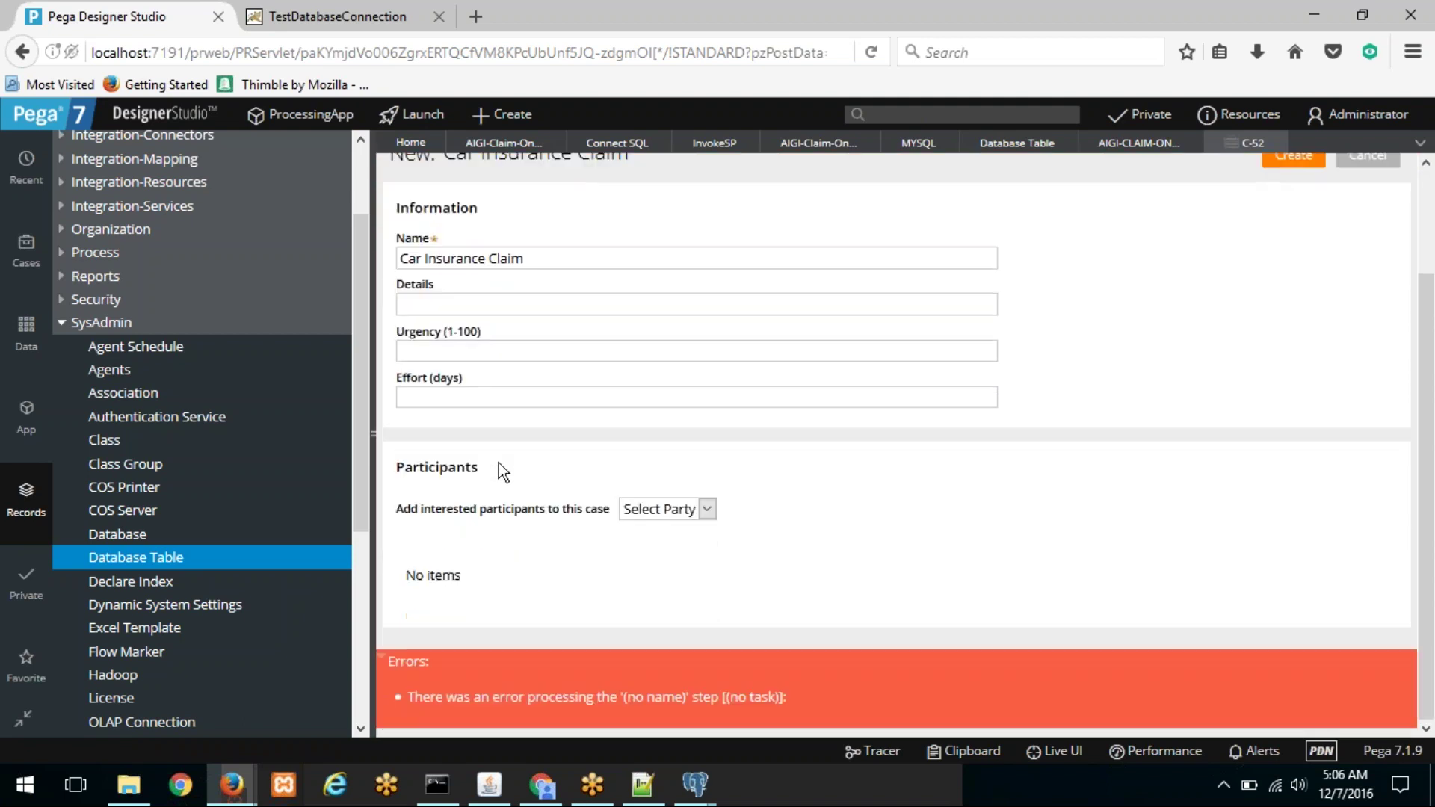
scroll(1157, 186, up, 2)
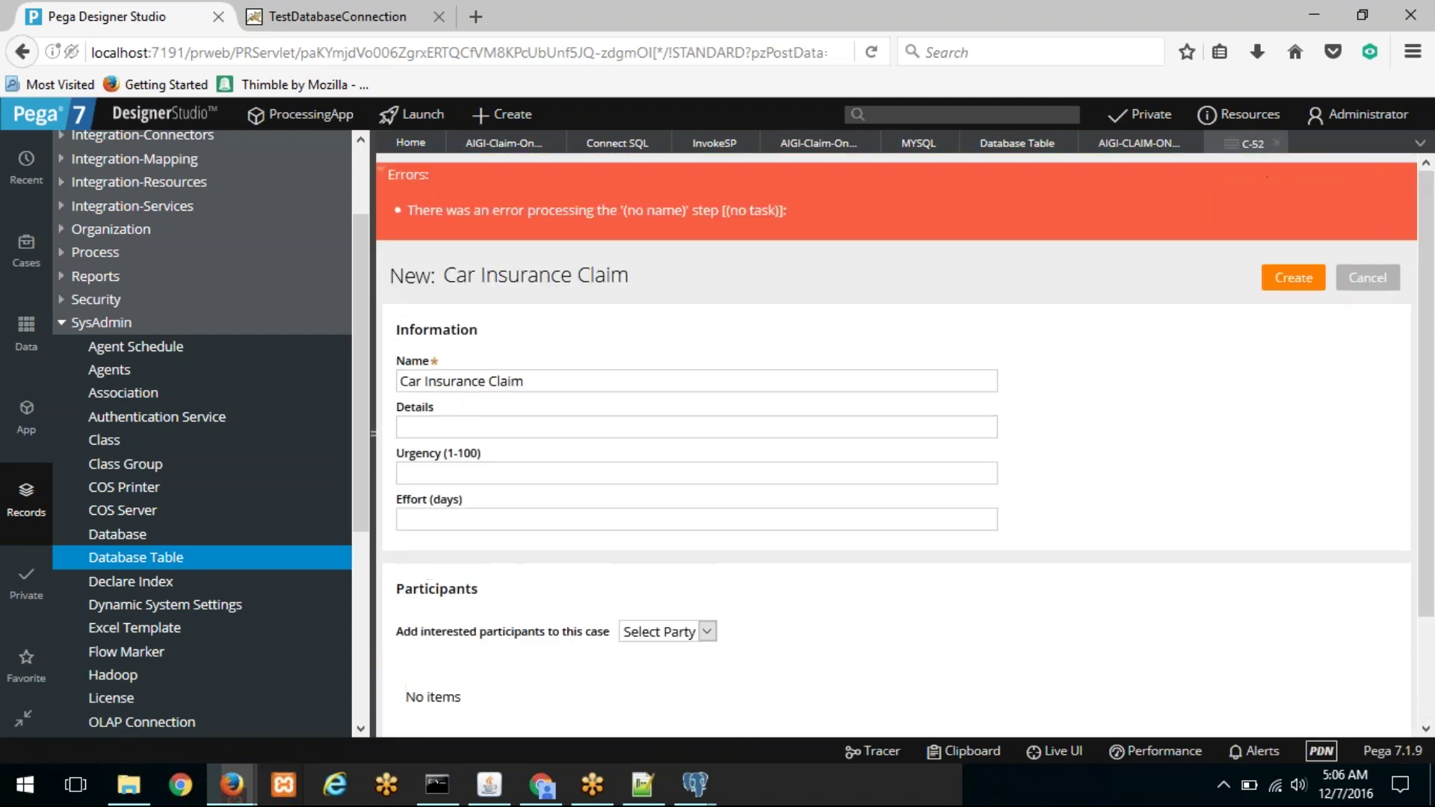
click(1276, 145)
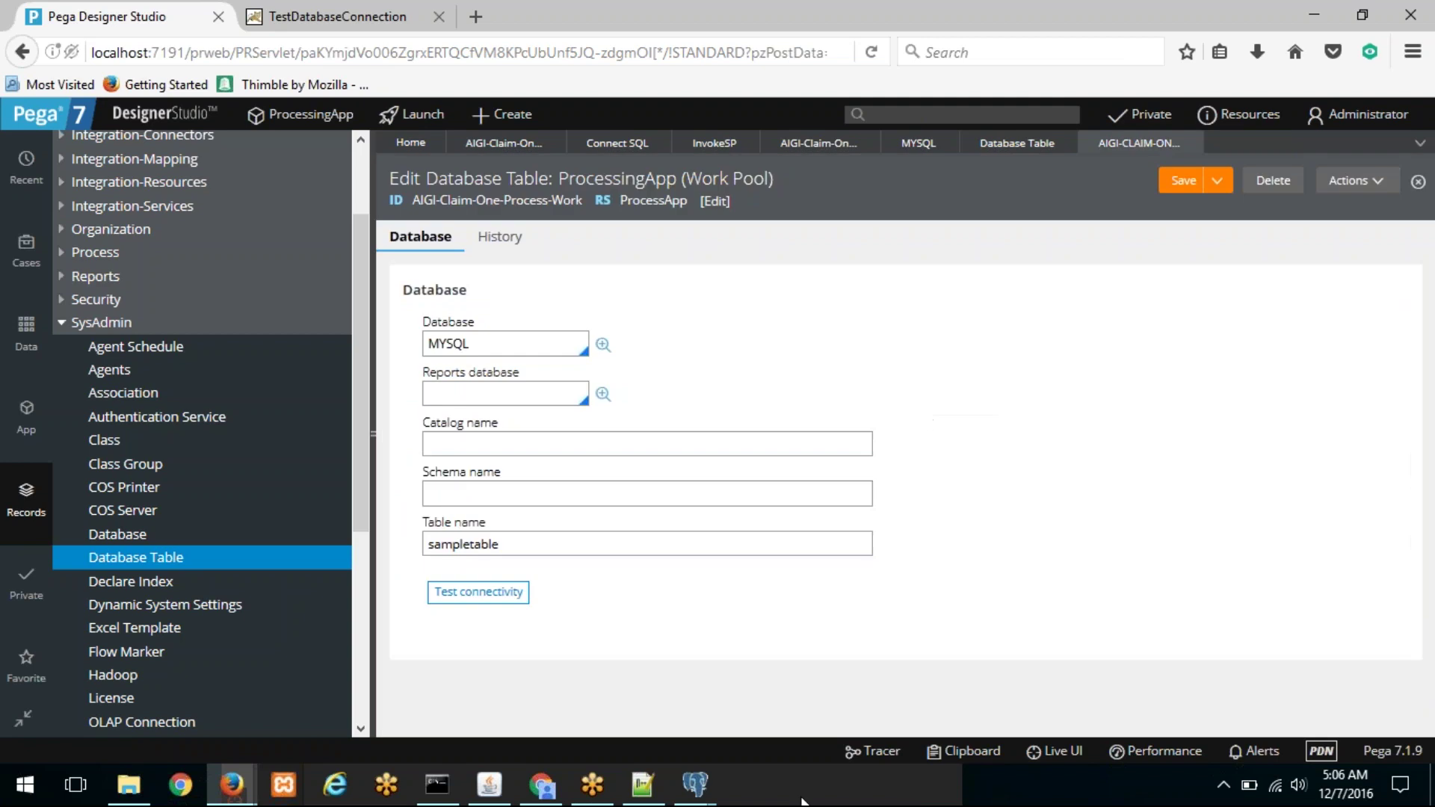
mouse_move(699, 798)
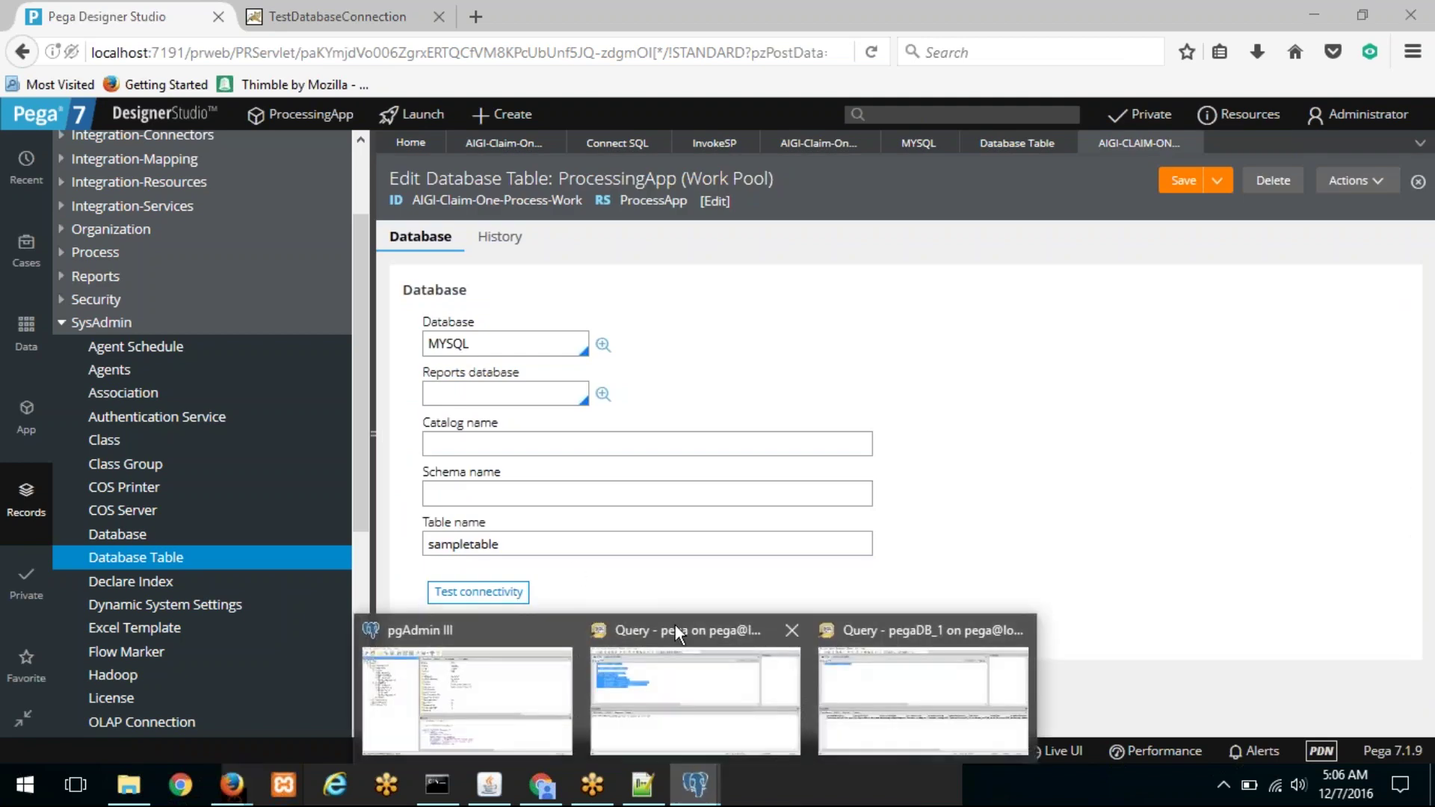
click(905, 673)
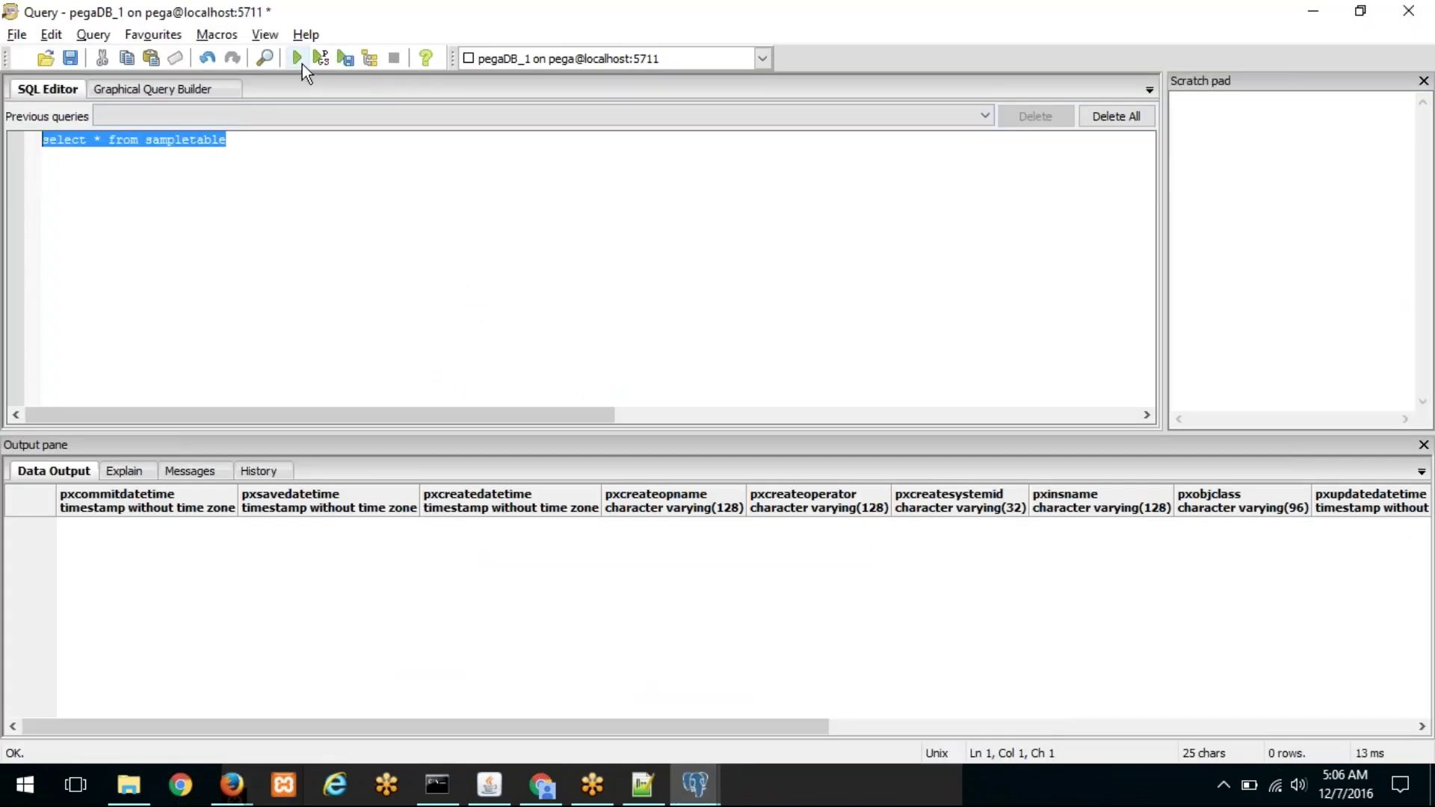
key(alt+Tab)
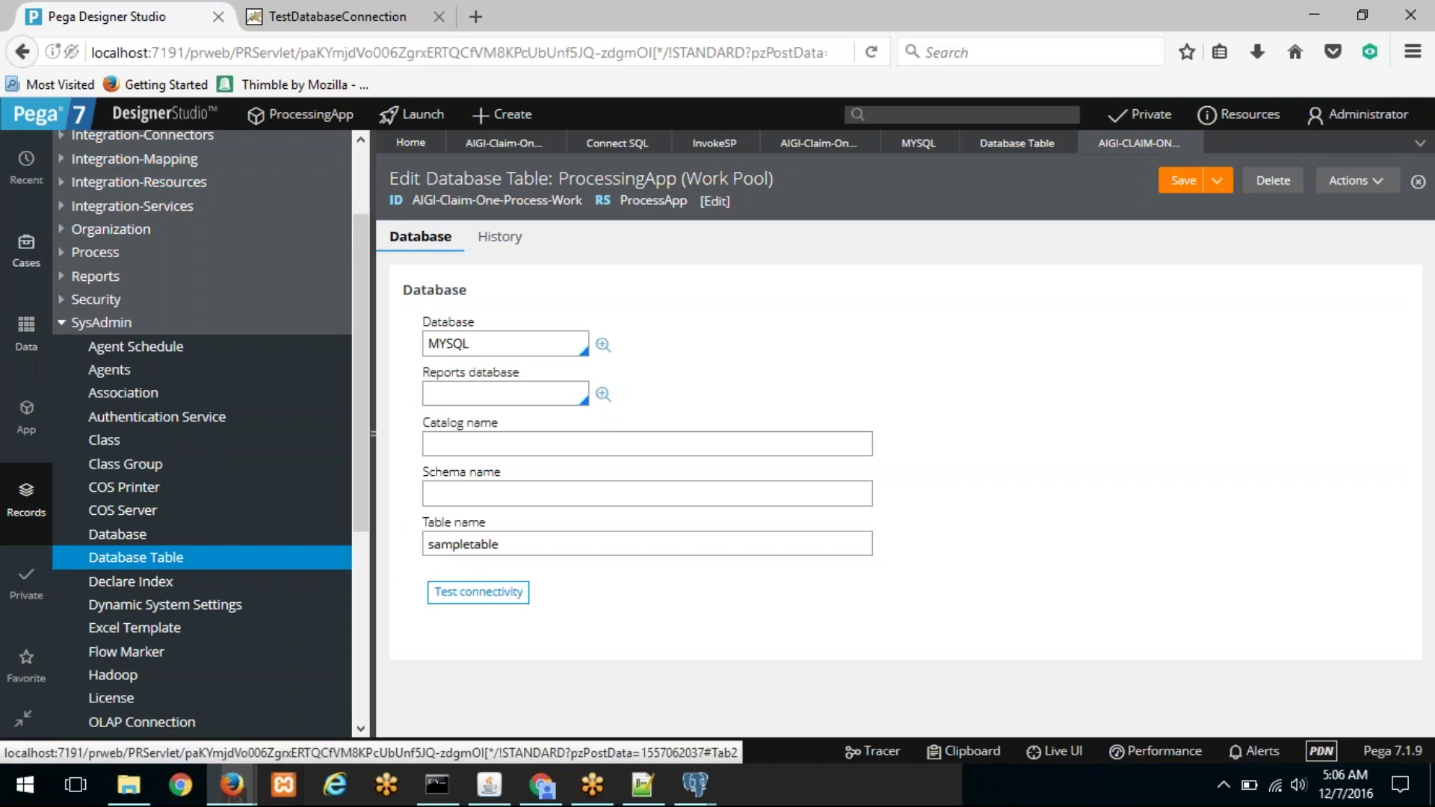
click(32, 256)
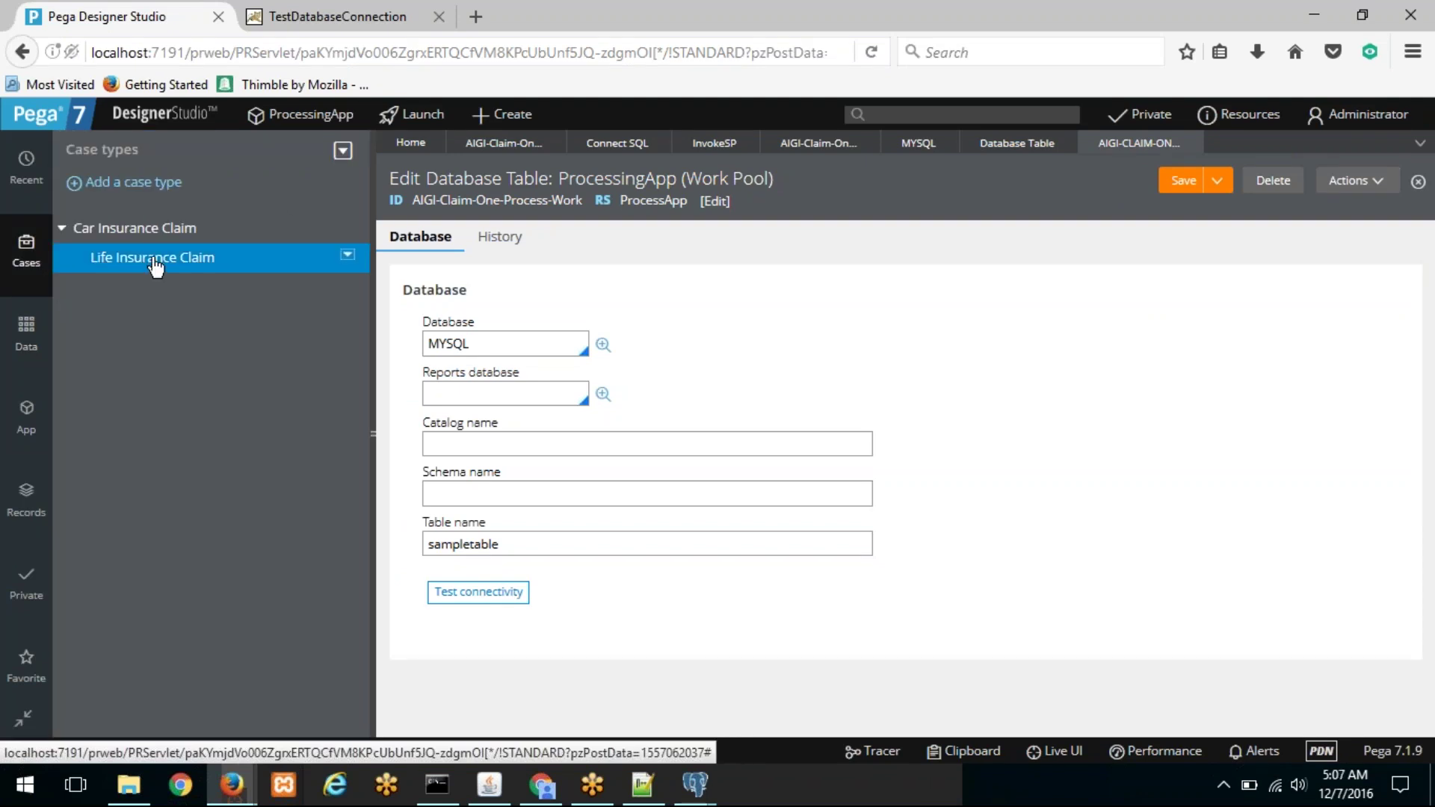
Step: Open the Life Insurance Claim case type from the Cases explorer and run a new case
click(140, 237)
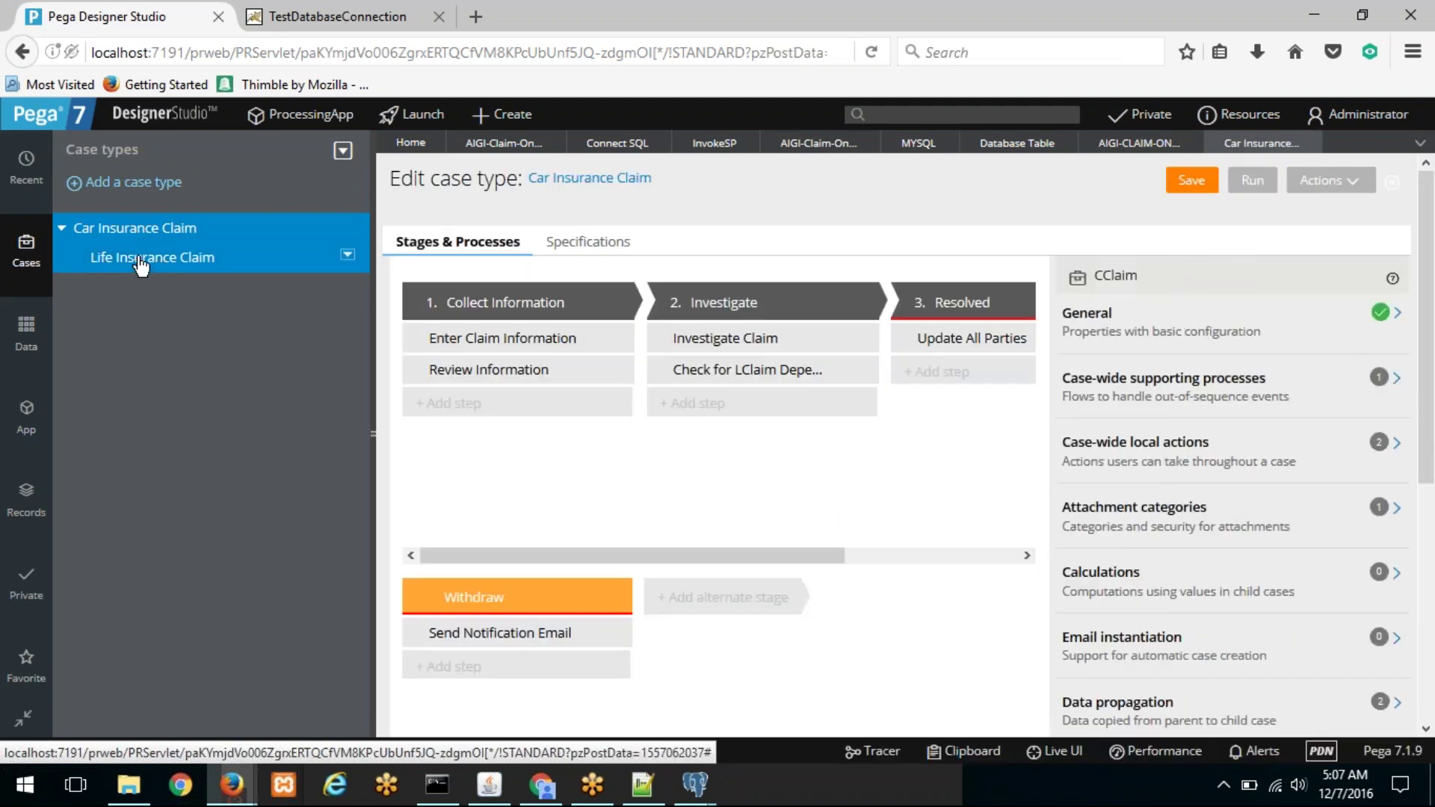
click(141, 262)
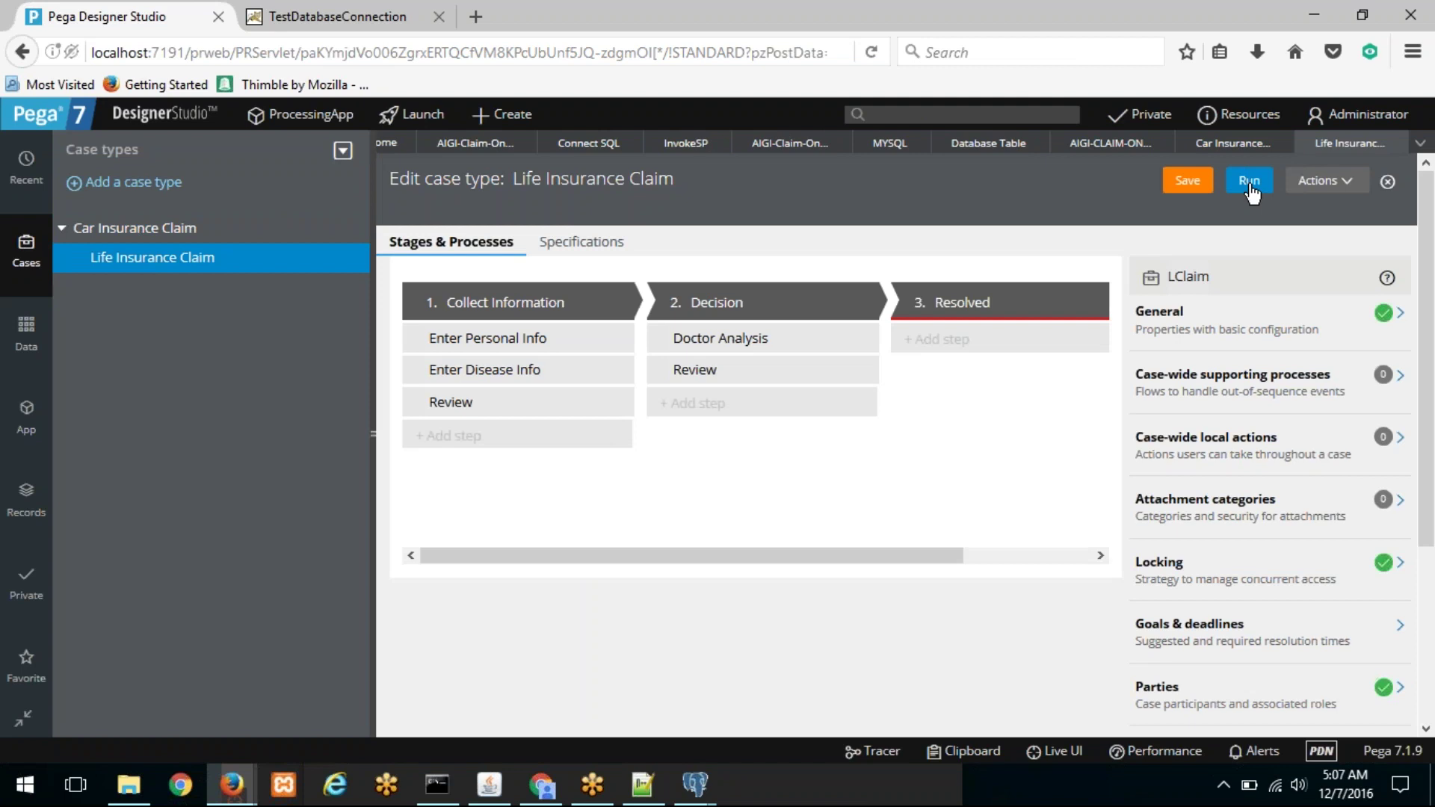
click(1250, 184)
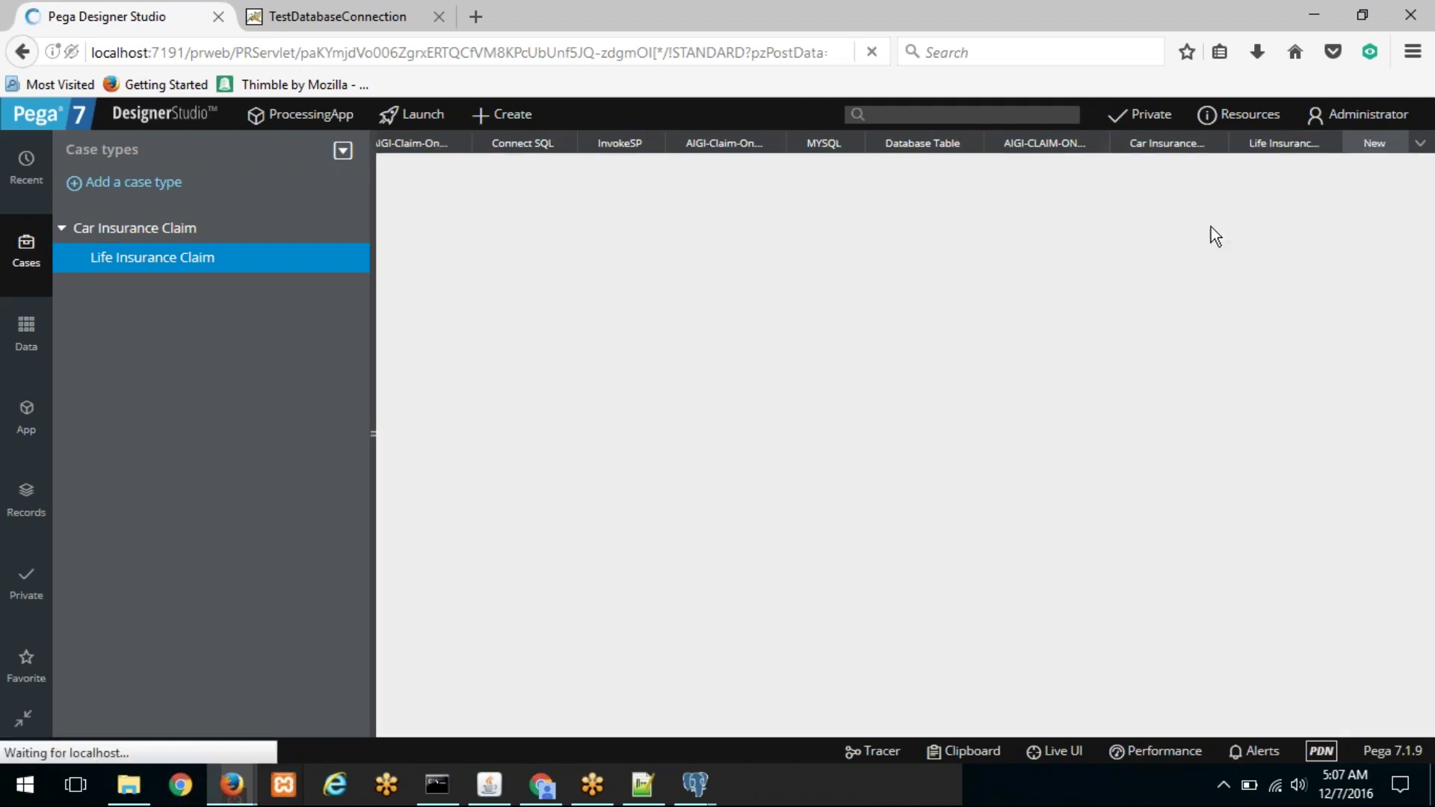
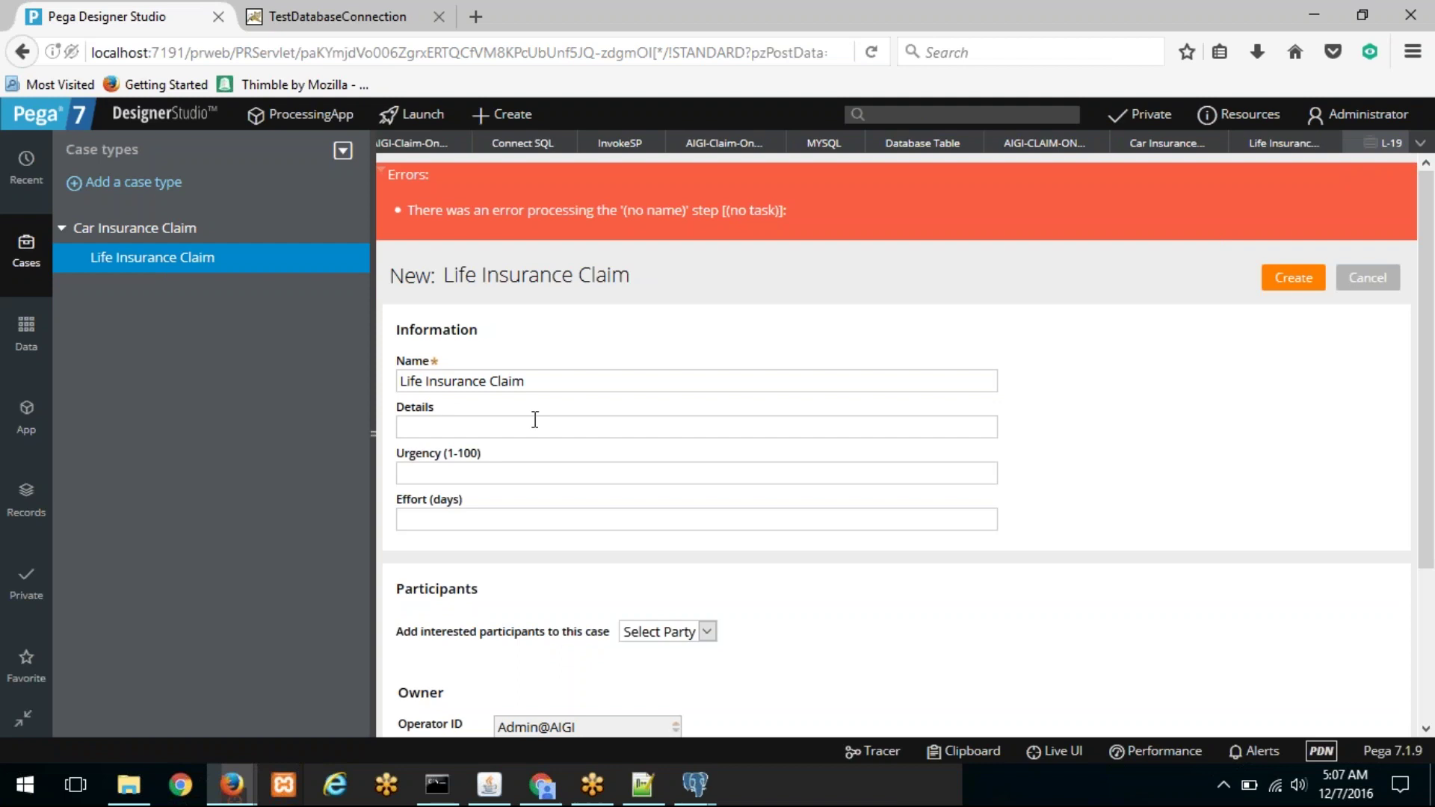
Step: Enlarge the application server console log and scroll to the NonexistentTableException stack trace
scroll(556, 701, down, 3)
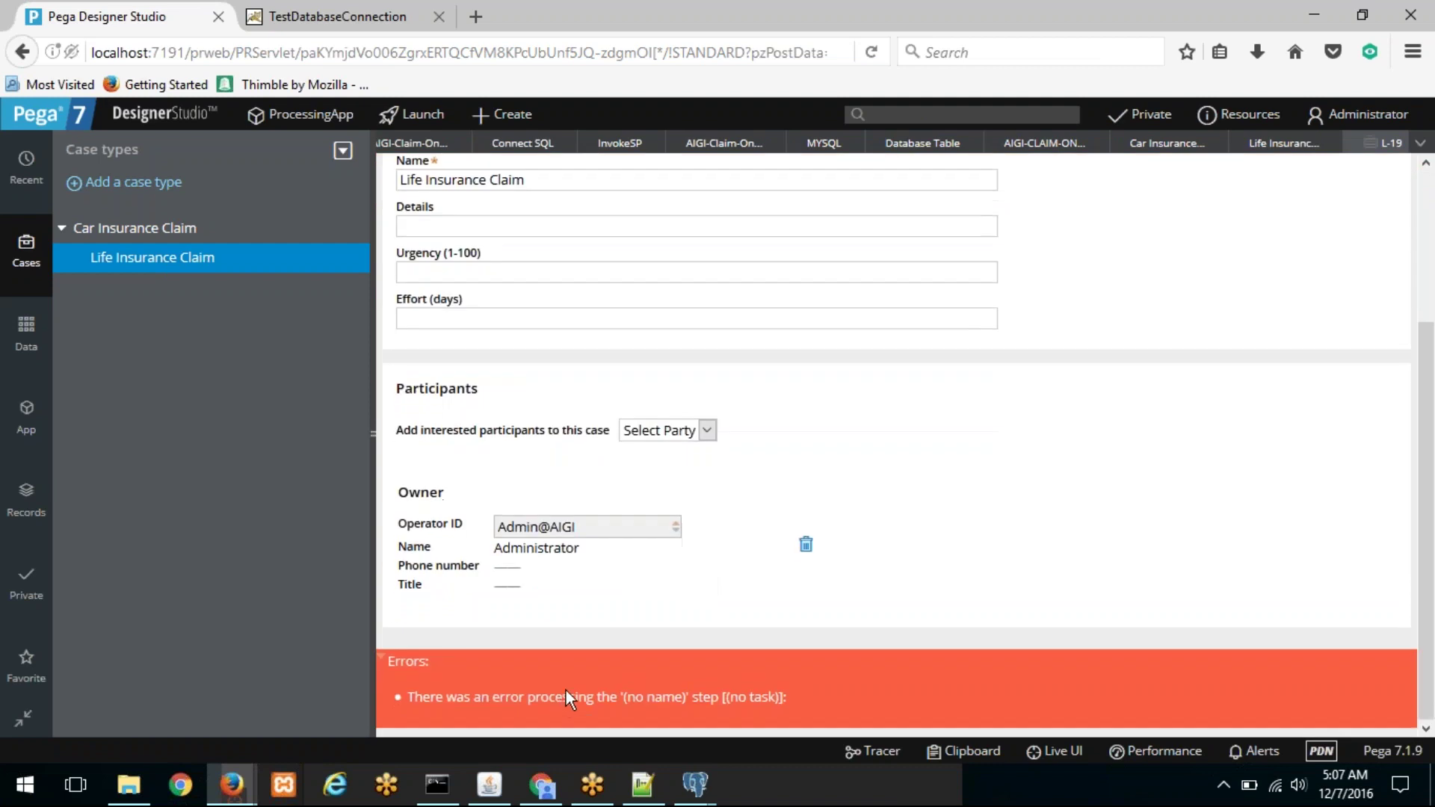
click(486, 785)
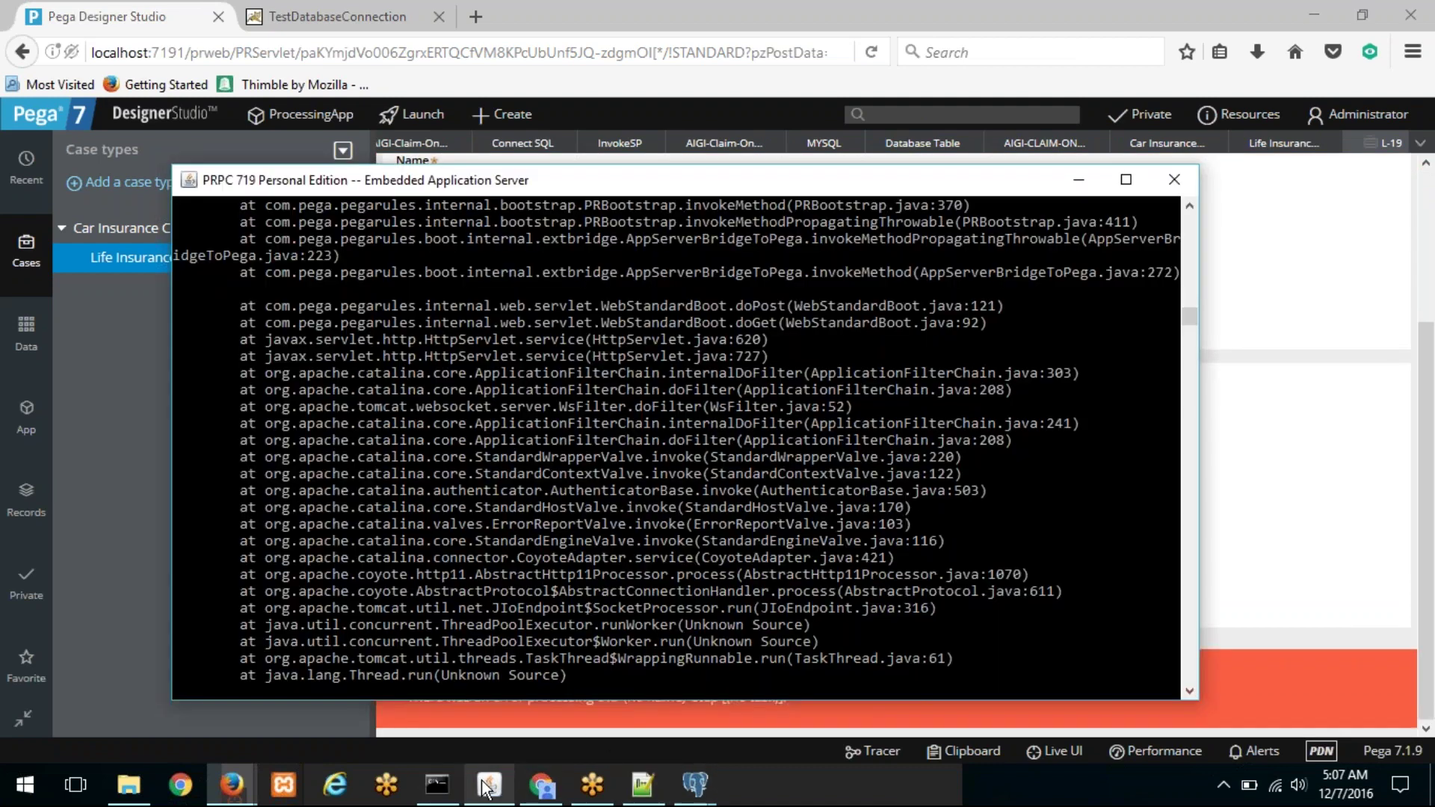
drag(933, 175, 836, 158)
scroll(1082, 251, up, 6)
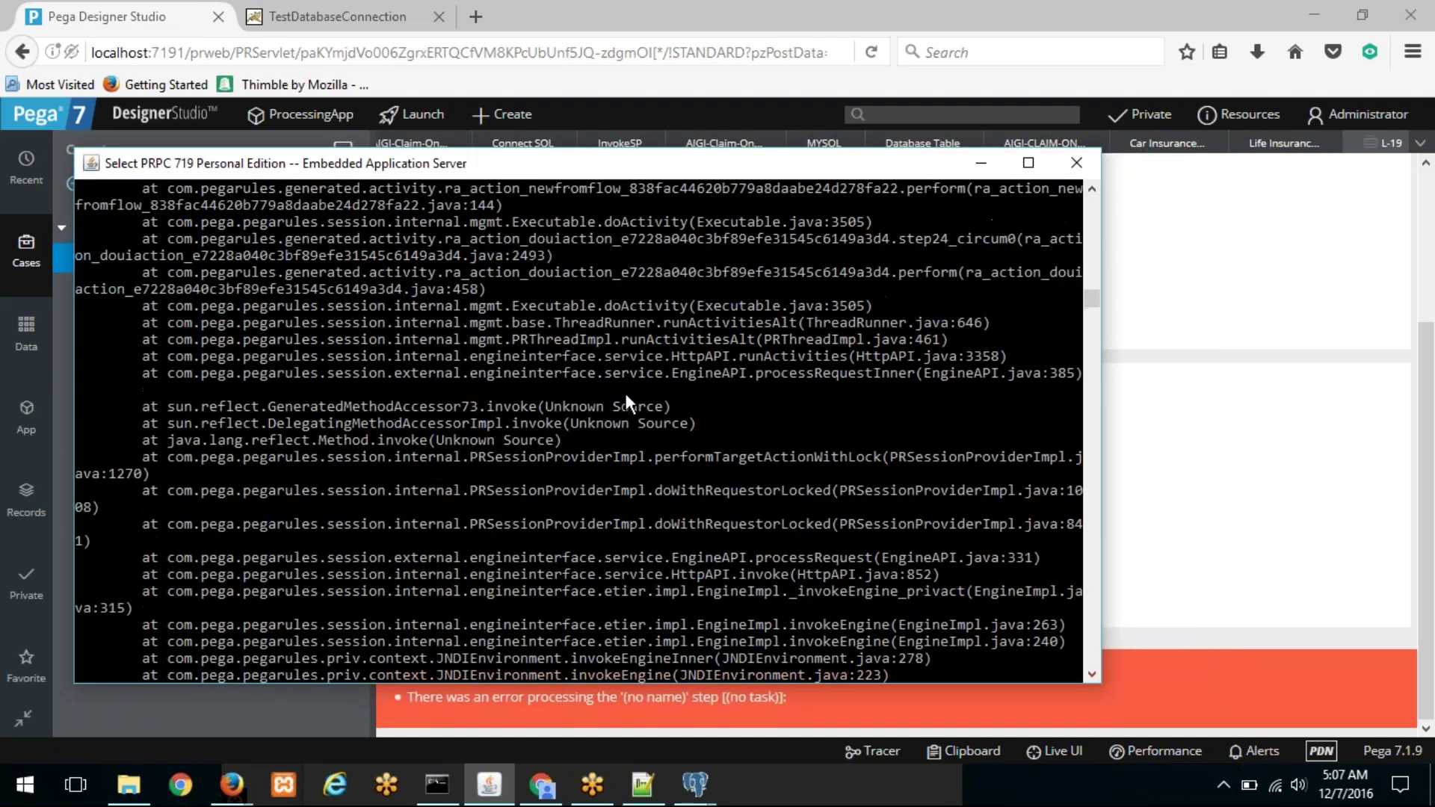
scroll(625, 396, up, 6)
drag(648, 147, 654, 1)
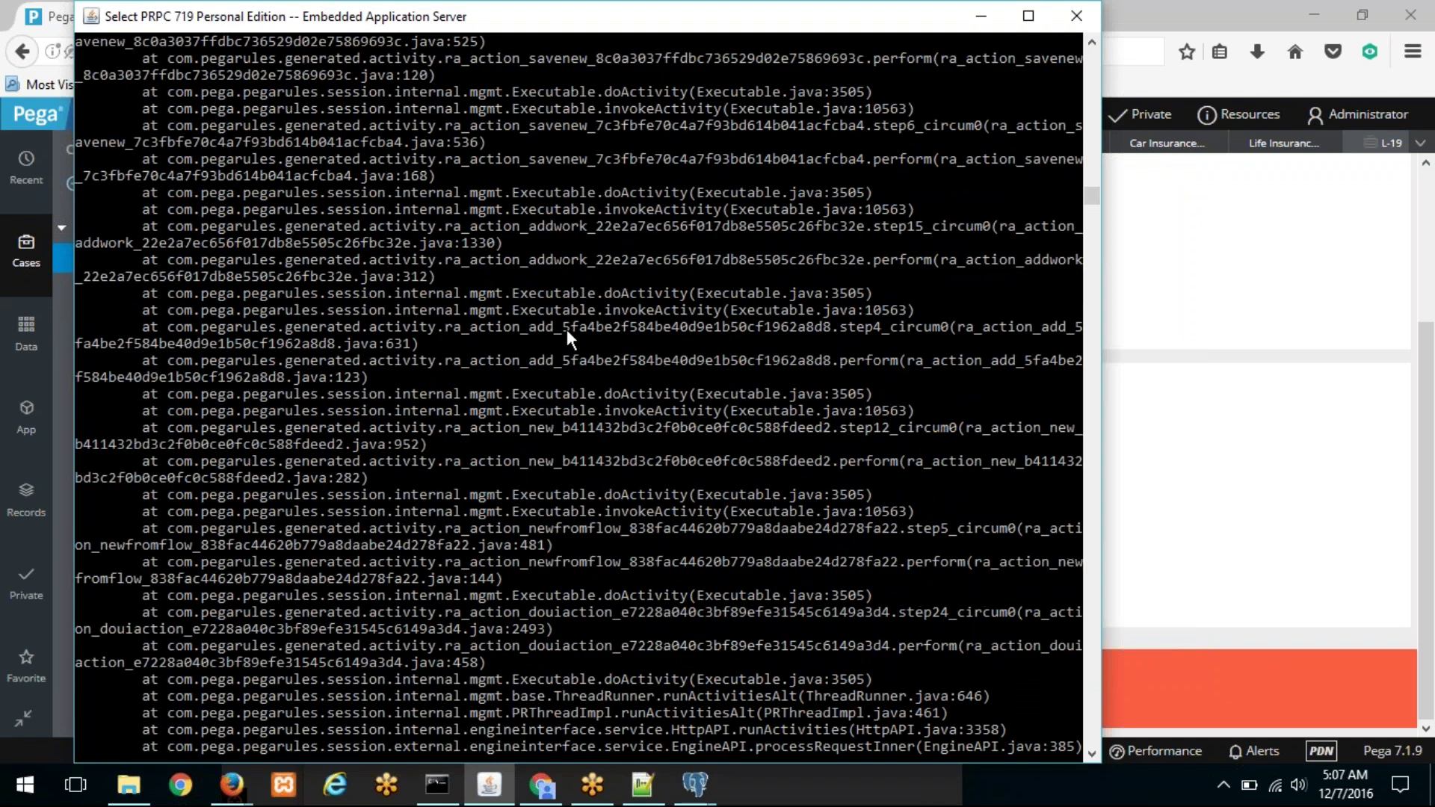
scroll(567, 330, up, 9)
scroll(567, 335, up, 7)
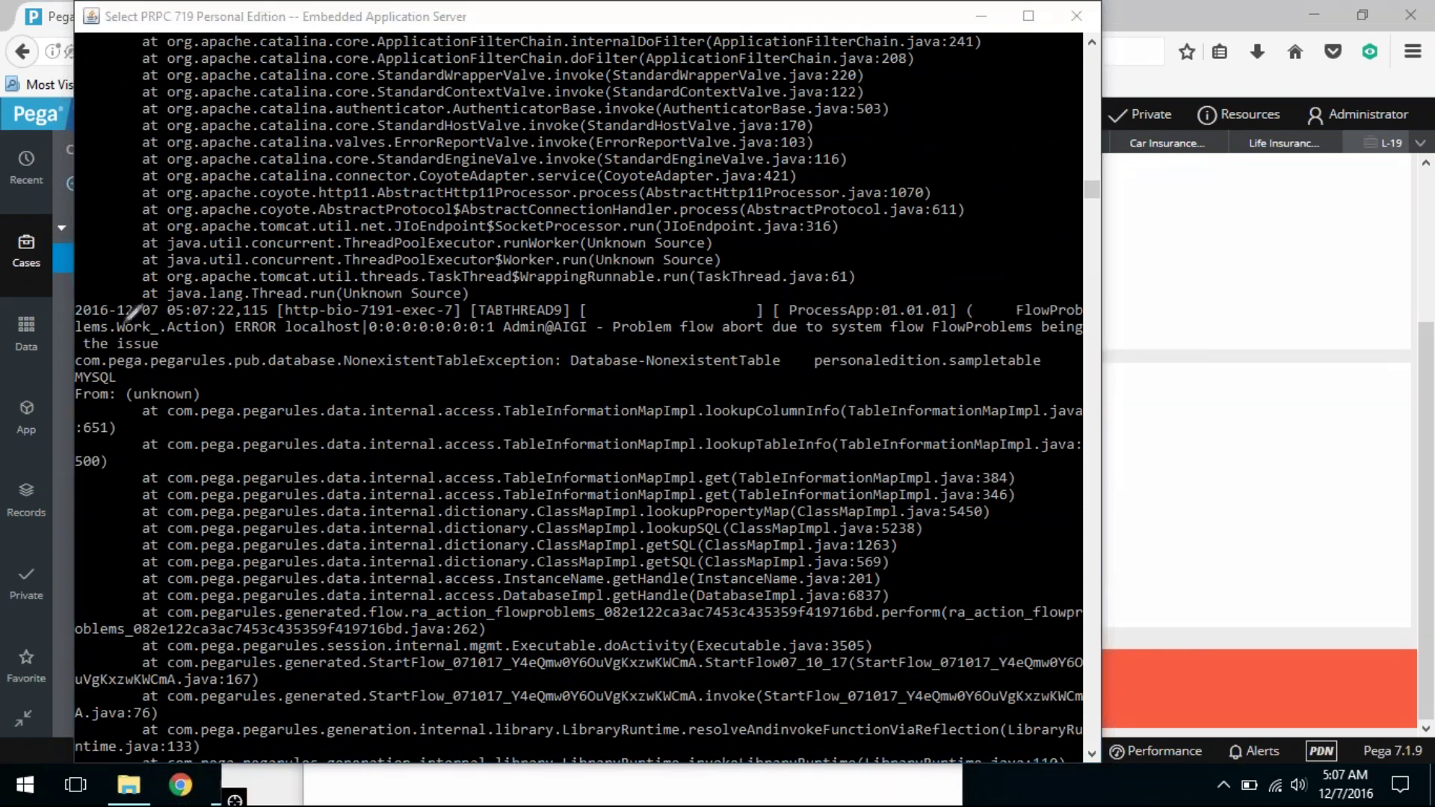
Step: Underline FlowProblems, NonexistentTableException and personaledition.sampletable in the log, noting the schema should be public
drag(76, 306, 1079, 296)
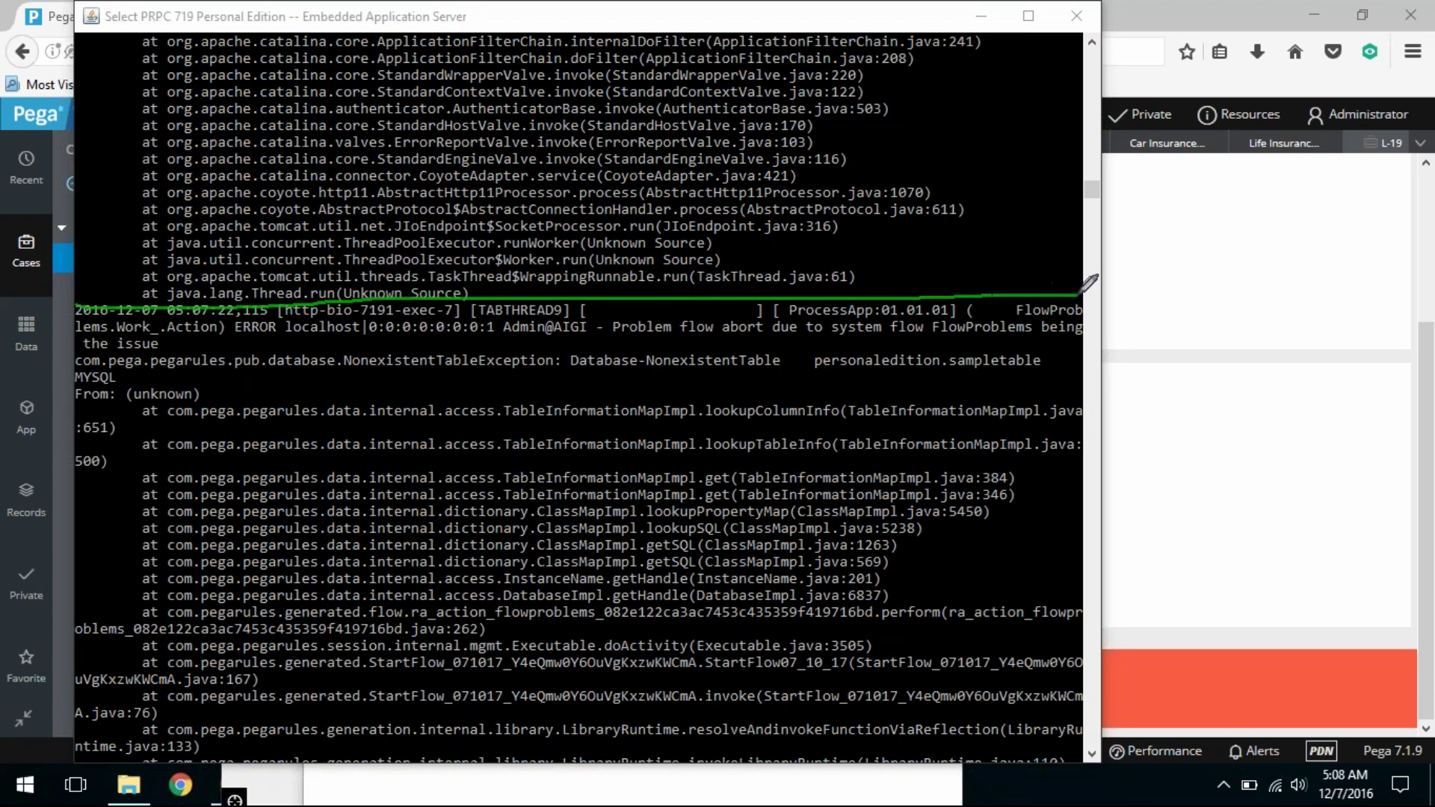
drag(604, 343, 1026, 335)
drag(347, 375, 566, 377)
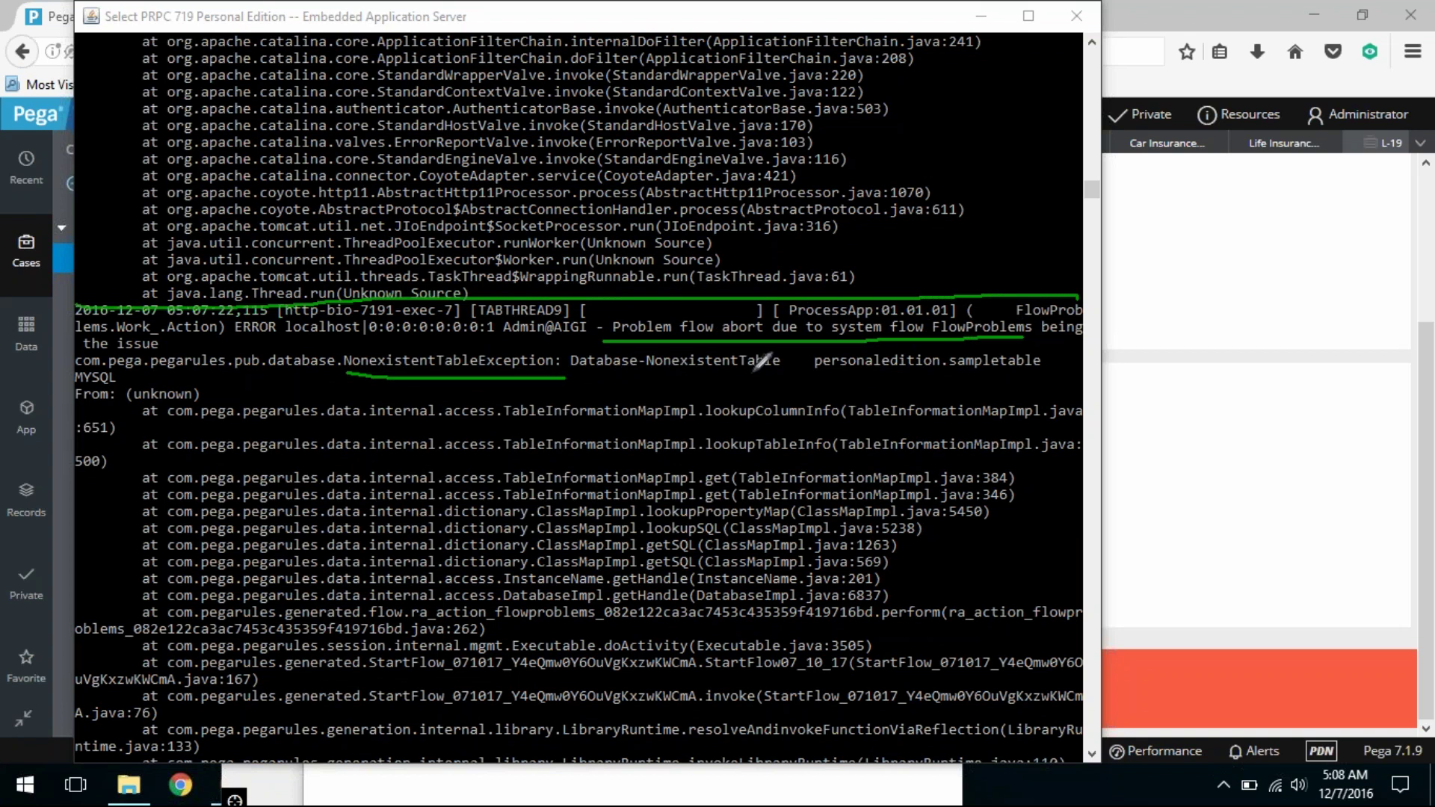
drag(820, 374, 1020, 380)
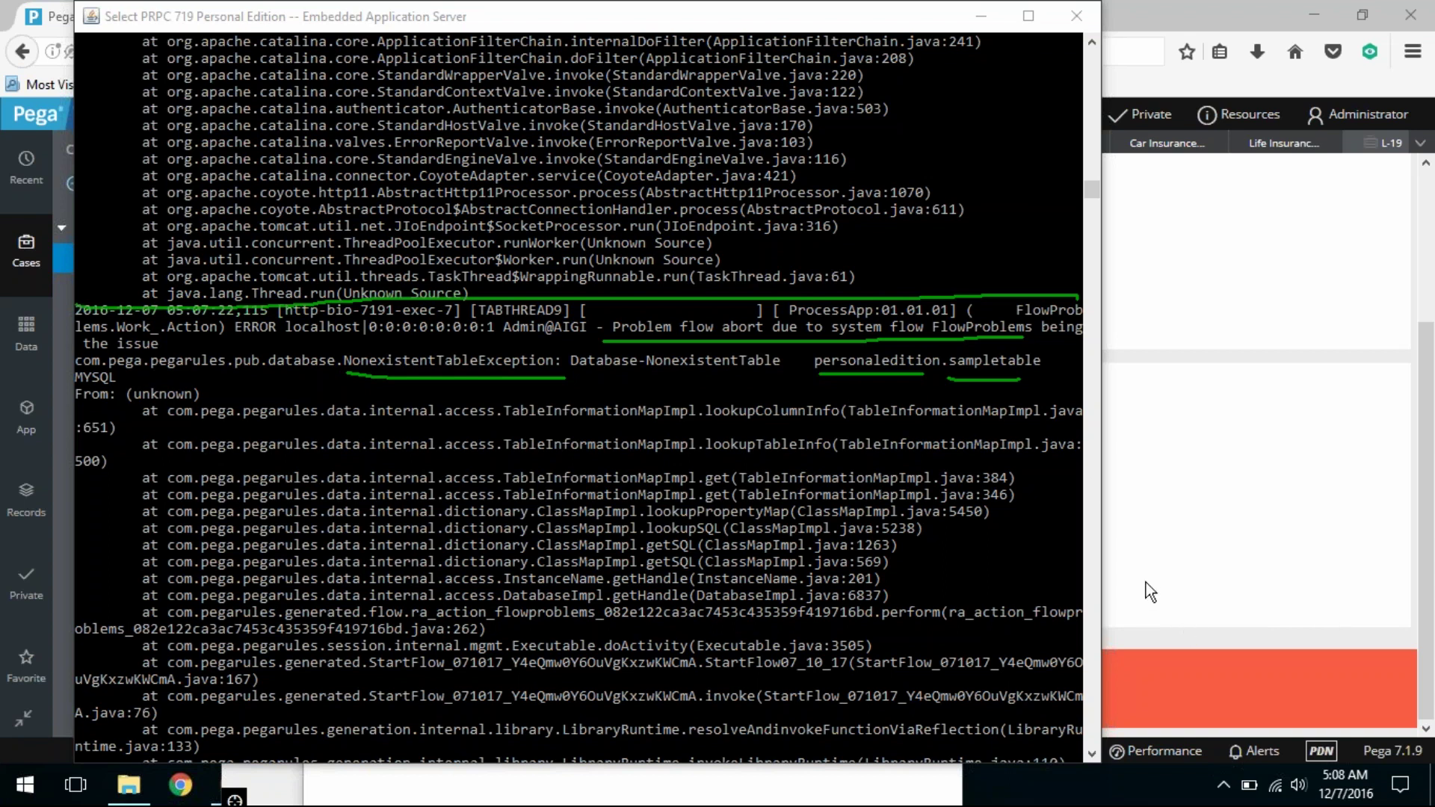
mouse_move(817, 392)
mouse_down()
mouse_move(817, 412)
mouse_move(827, 385)
mouse_move(822, 402)
mouse_move(848, 409)
mouse_move(871, 387)
mouse_move(861, 405)
mouse_move(886, 403)
mouse_move(889, 383)
mouse_move(907, 391)
mouse_up()
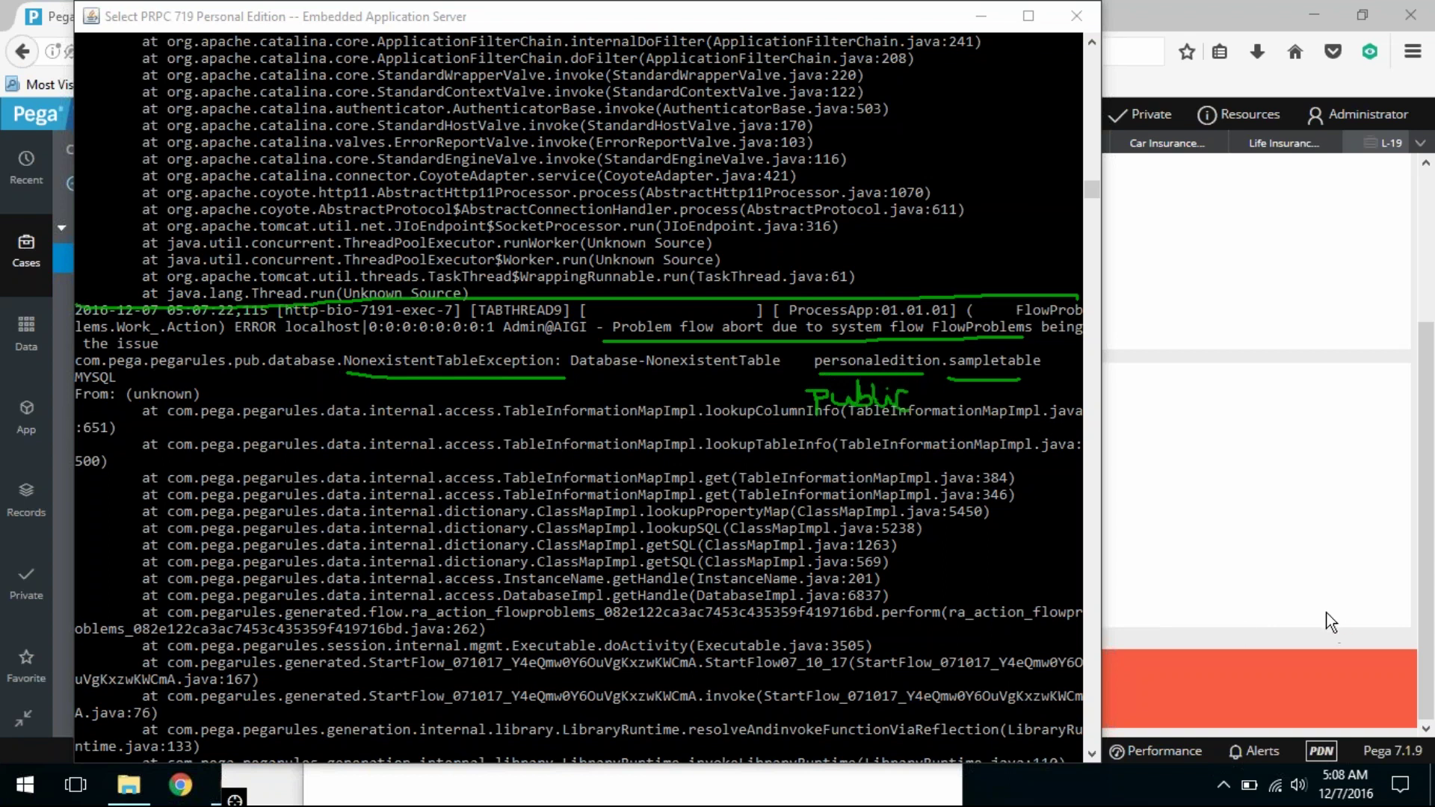
key(Escape)
click(1149, 615)
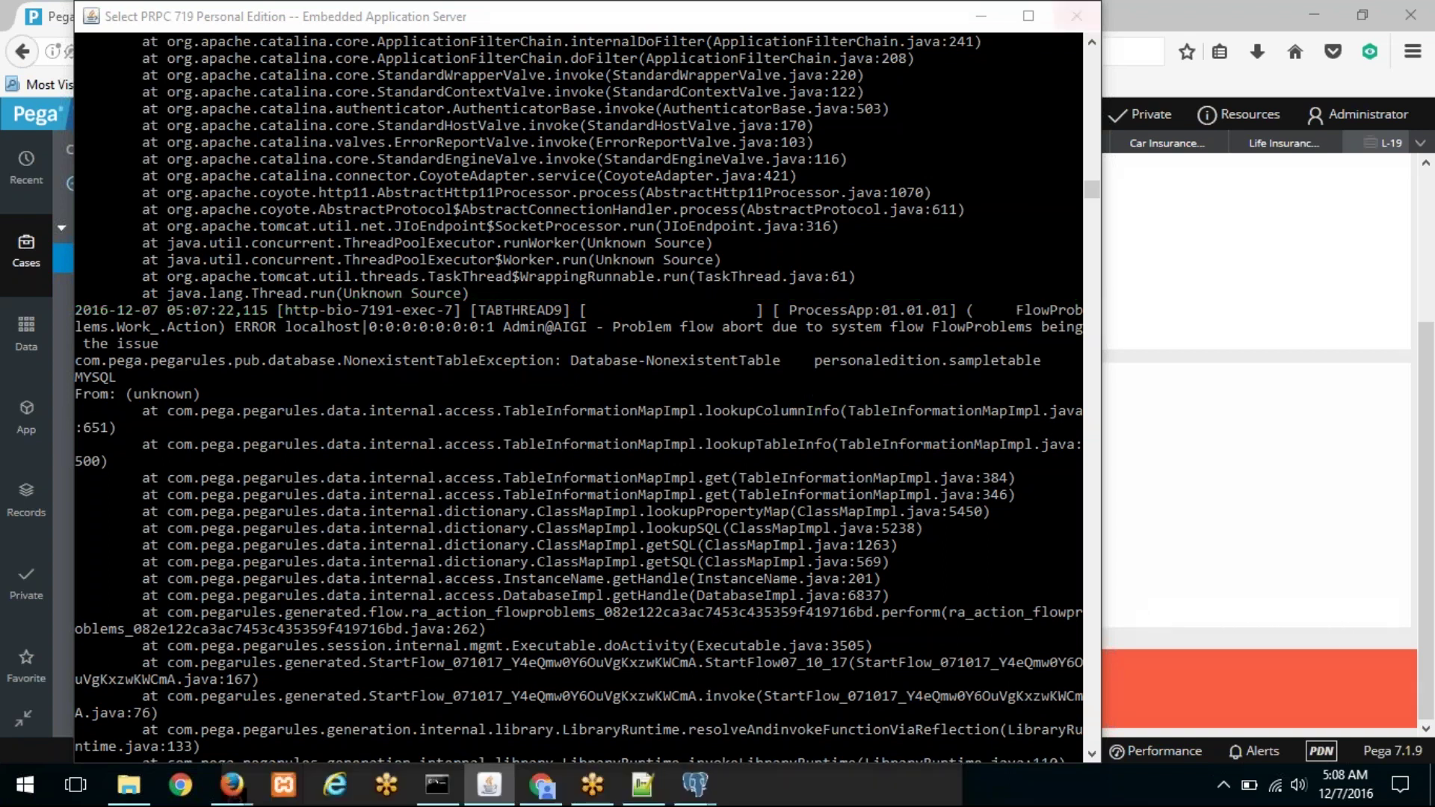
Step: Inspect the AIGI-Claim-One-Process-Work Database Table rule: MYSQL, blank schema name, table sampletable
click(1269, 156)
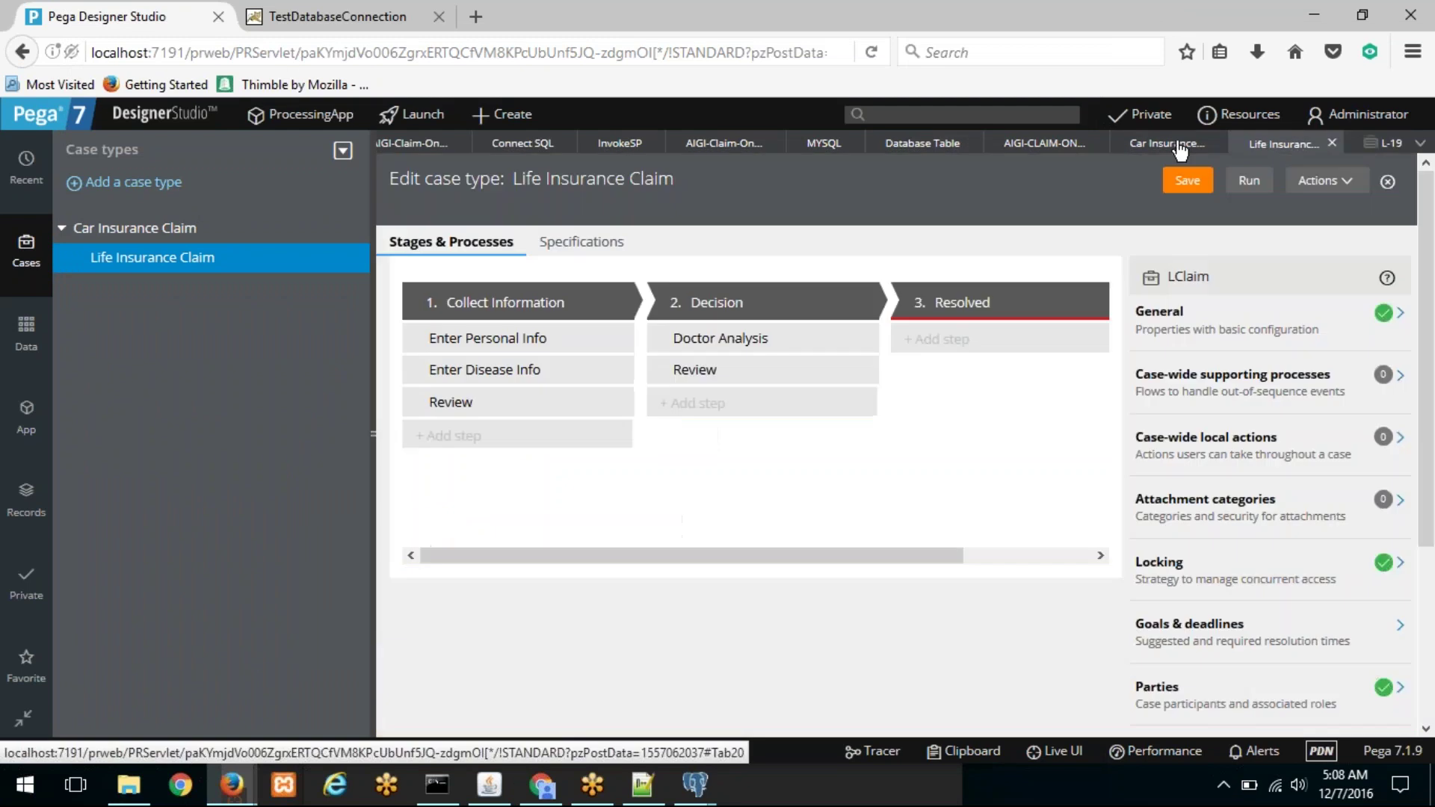
click(1065, 144)
click(925, 148)
click(1045, 143)
click(429, 493)
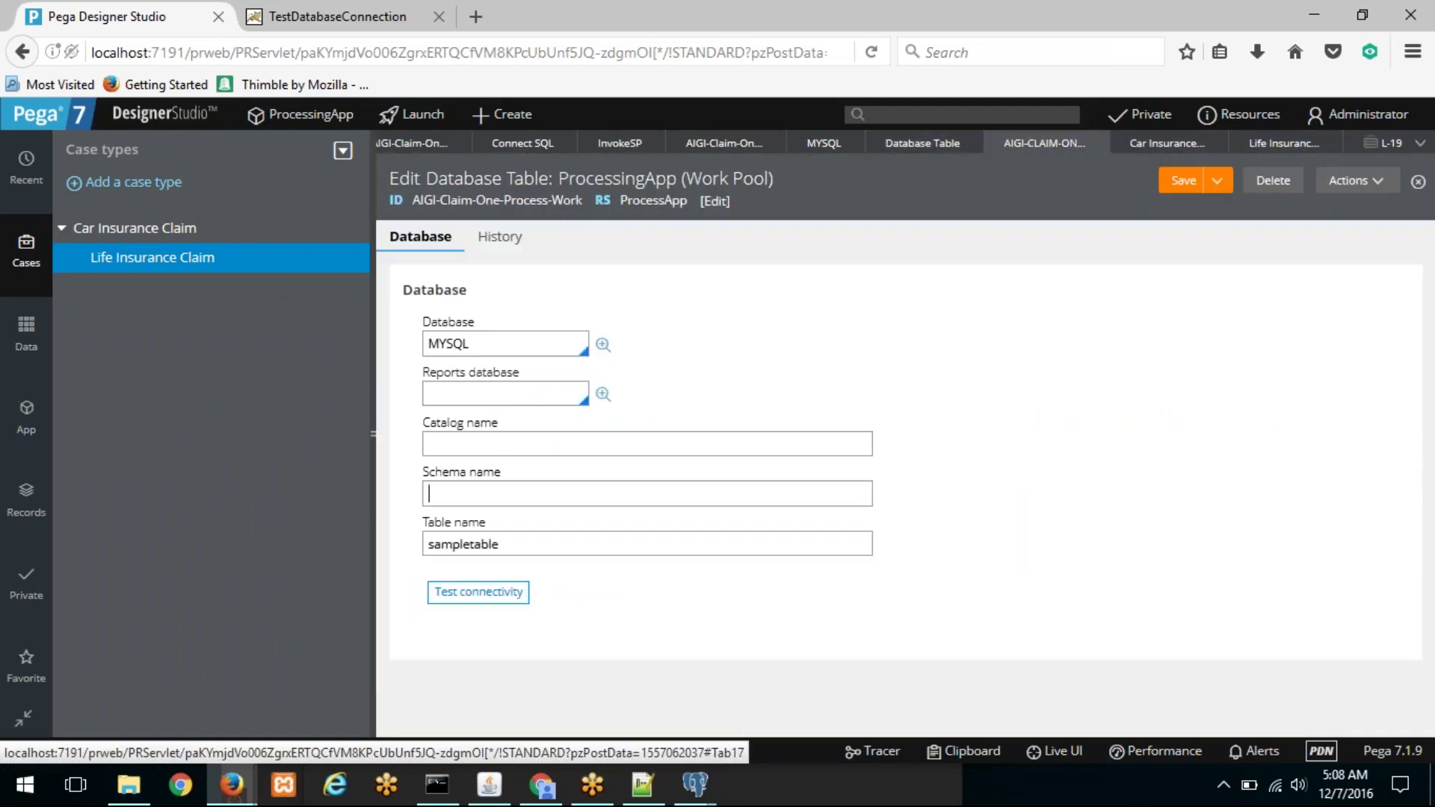
click(695, 785)
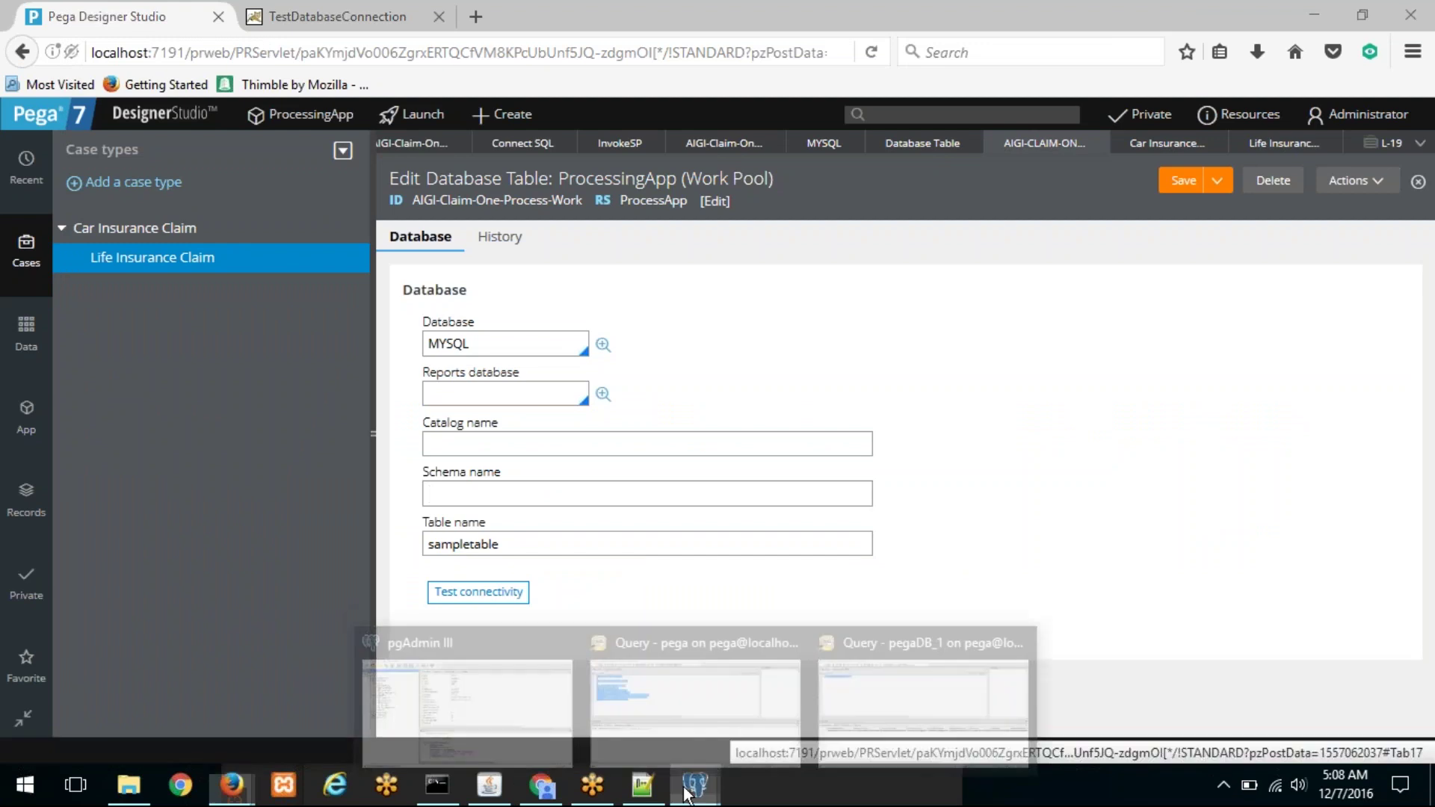
Step: Bring up the pegaDB_1 query on sampletable, briefly checking pgAdmin III's main window
click(940, 651)
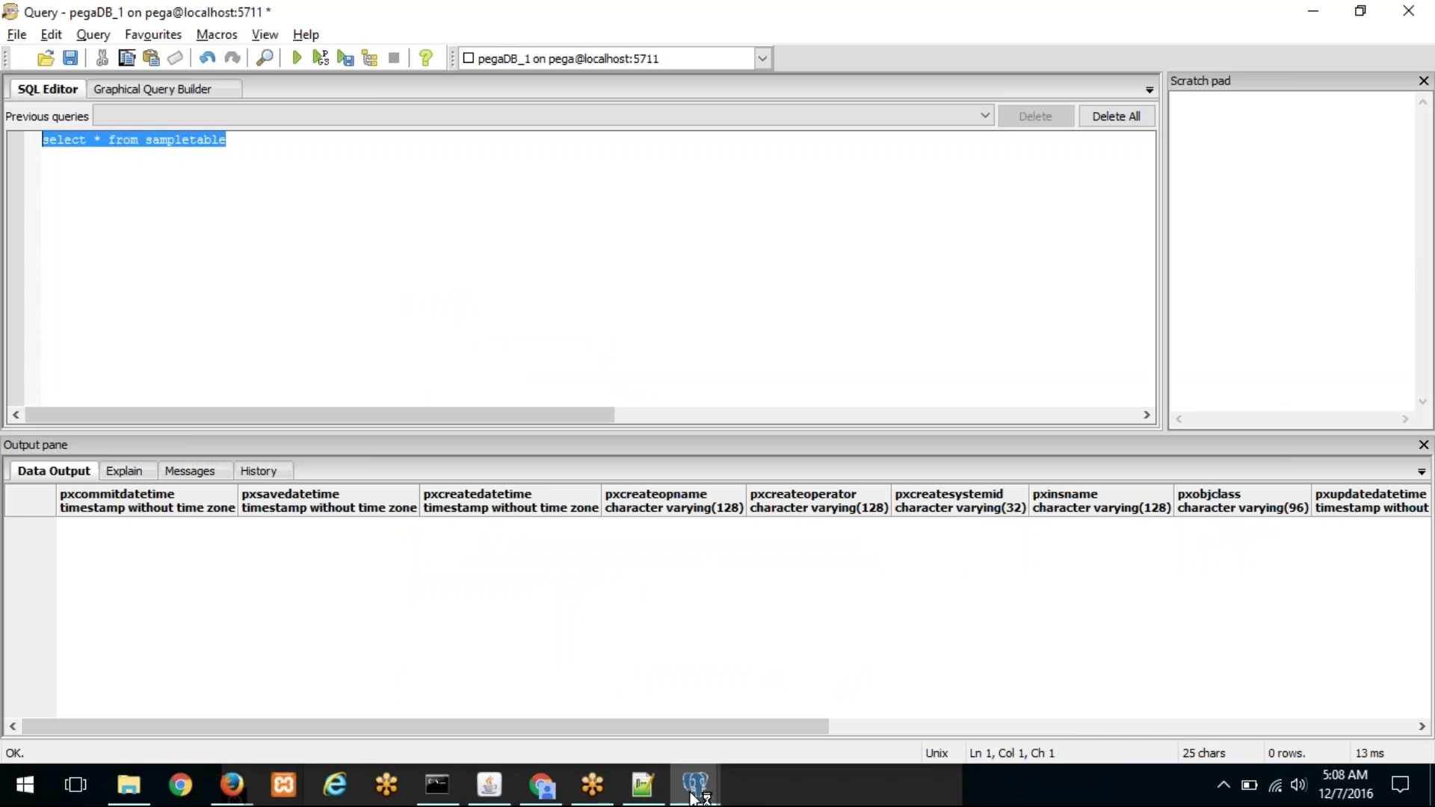
mouse_move(695, 785)
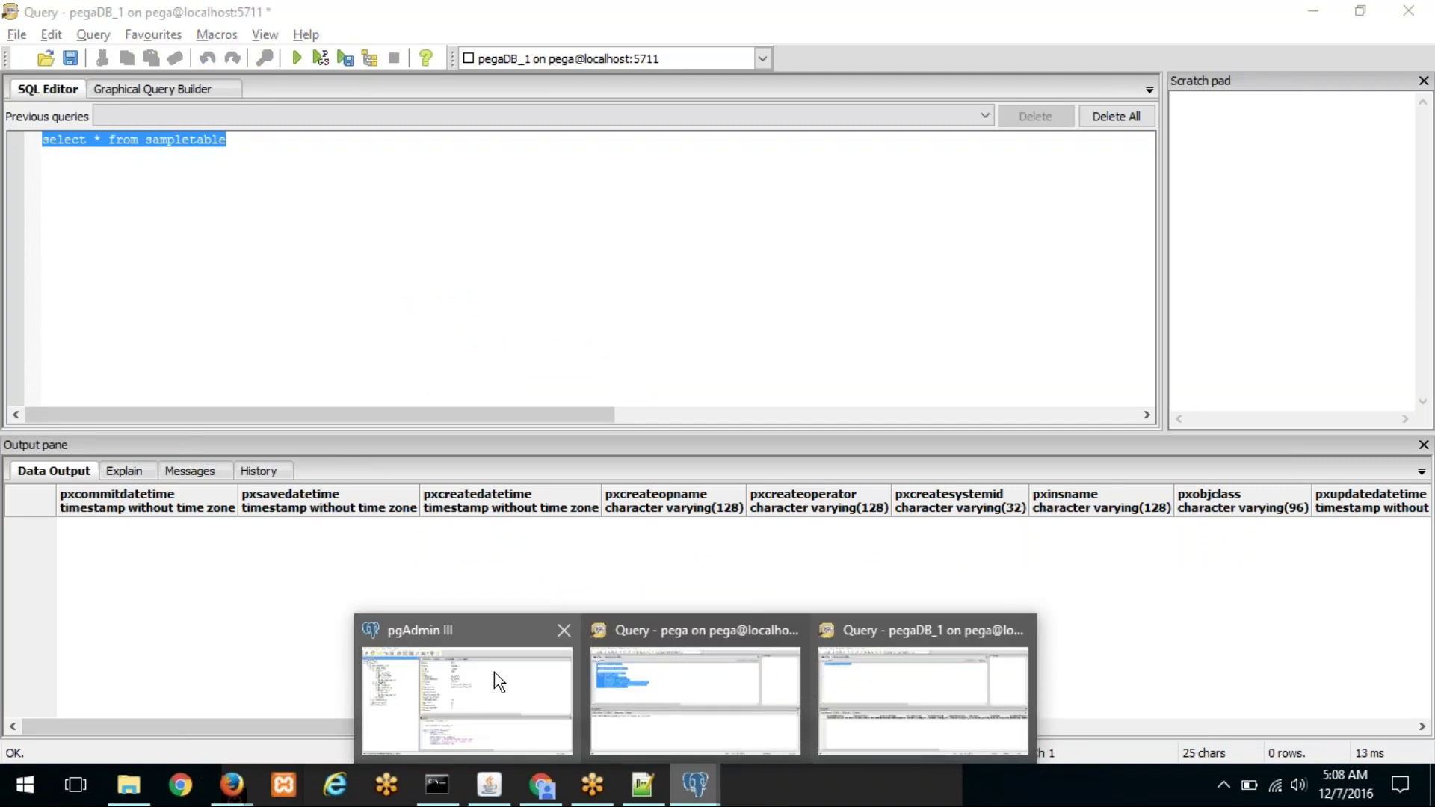
mouse_move(495, 672)
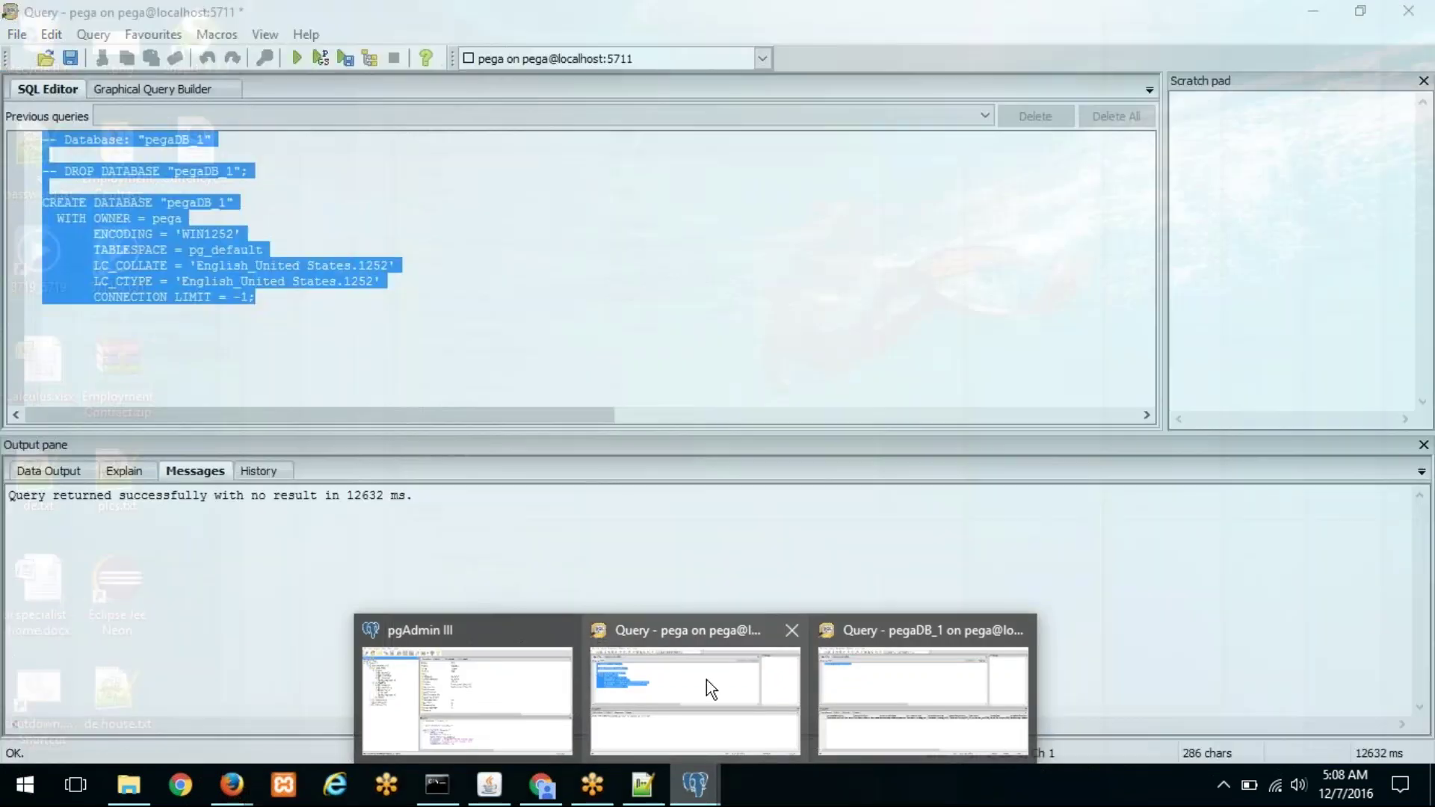
click(924, 695)
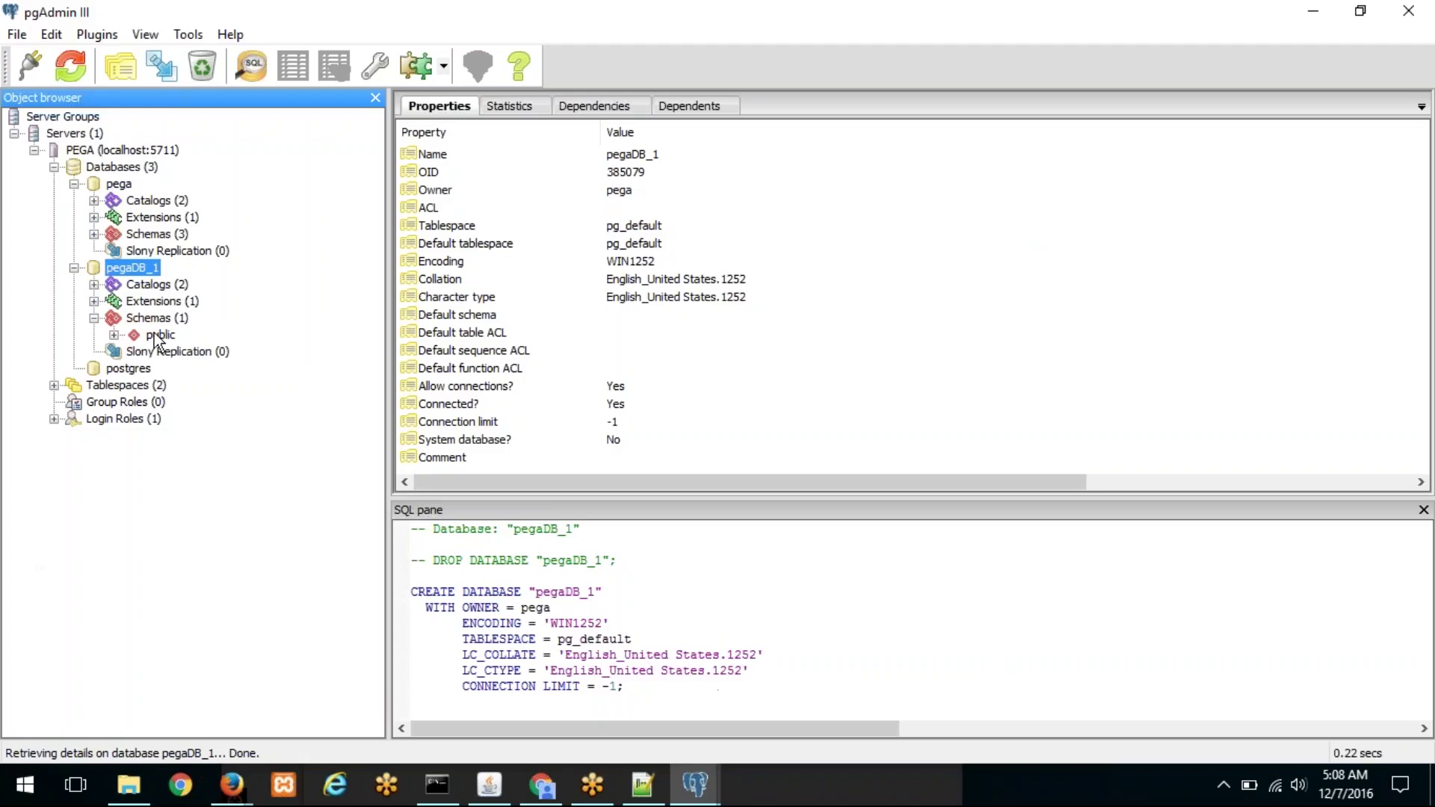